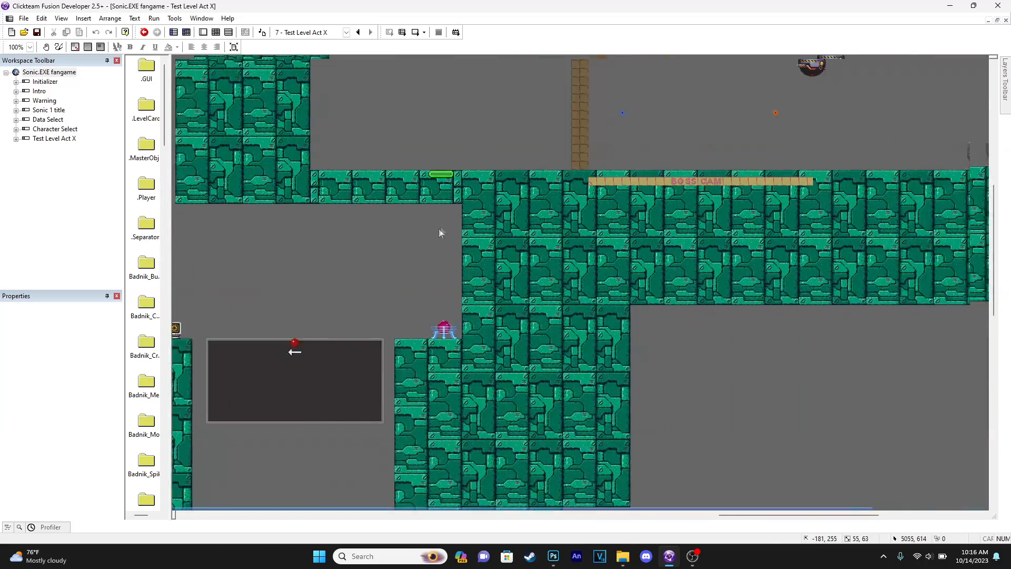
- Examine the Test Level Act X frame, looking over the level layout and the object library beside it
middle_drag(296, 232, 748, 243)
middle_drag(400, 202, 901, 227)
middle_drag(469, 220, 808, 128)
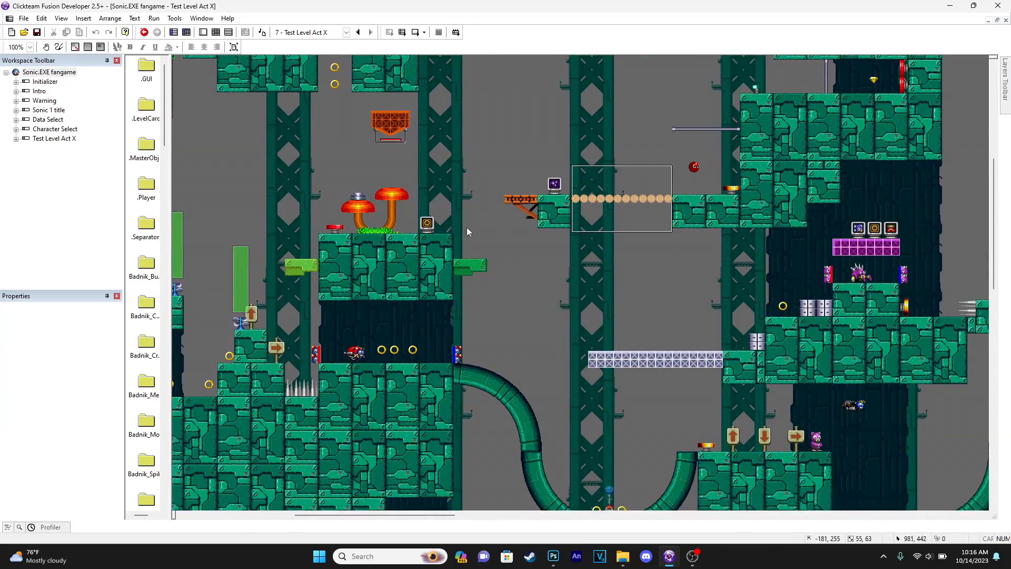
middle_drag(466, 226, 519, 189)
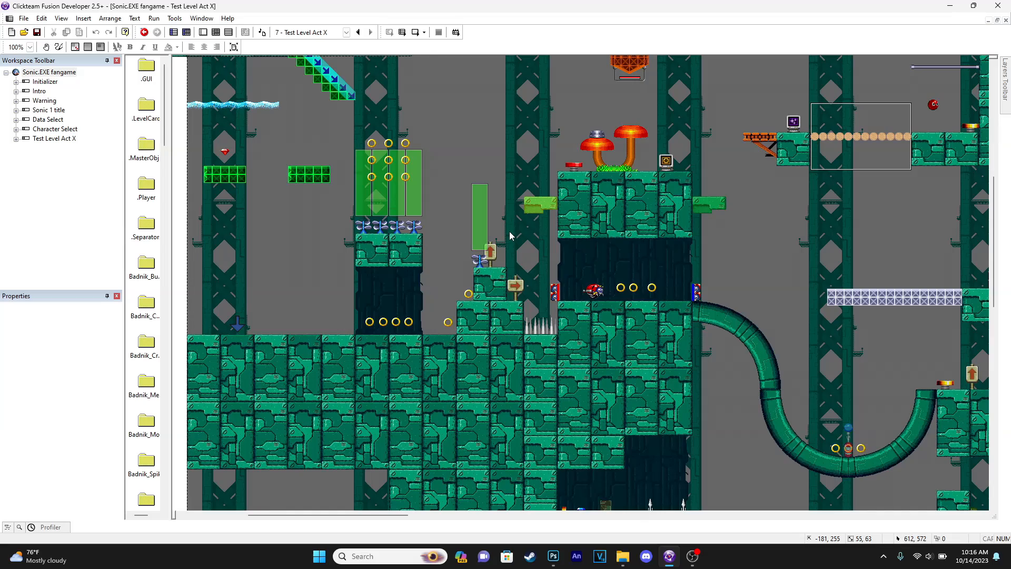
middle_drag(396, 146, 401, 150)
middle_drag(706, 221, 703, 339)
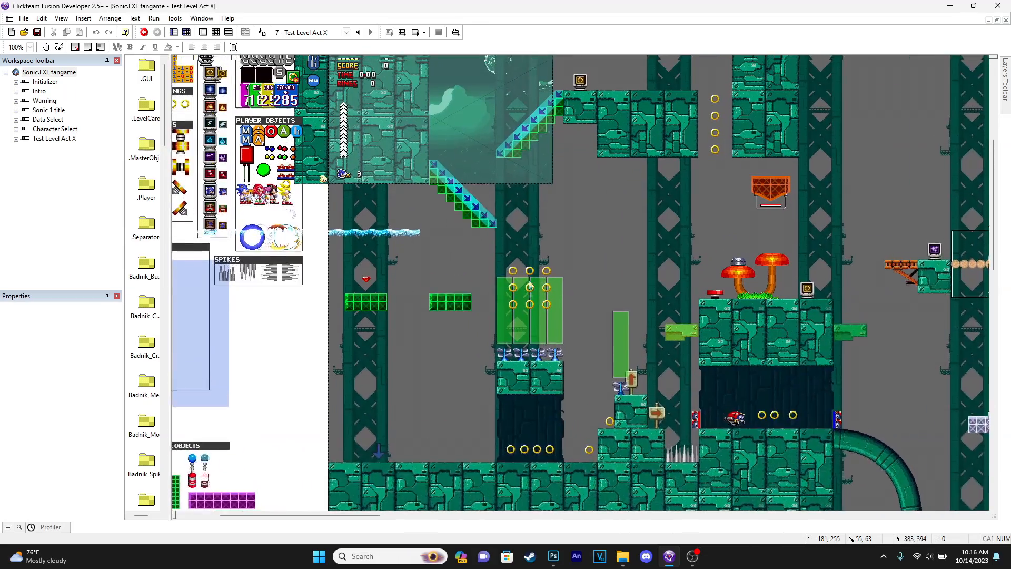
middle_drag(612, 359, 346, 163)
click(18, 45)
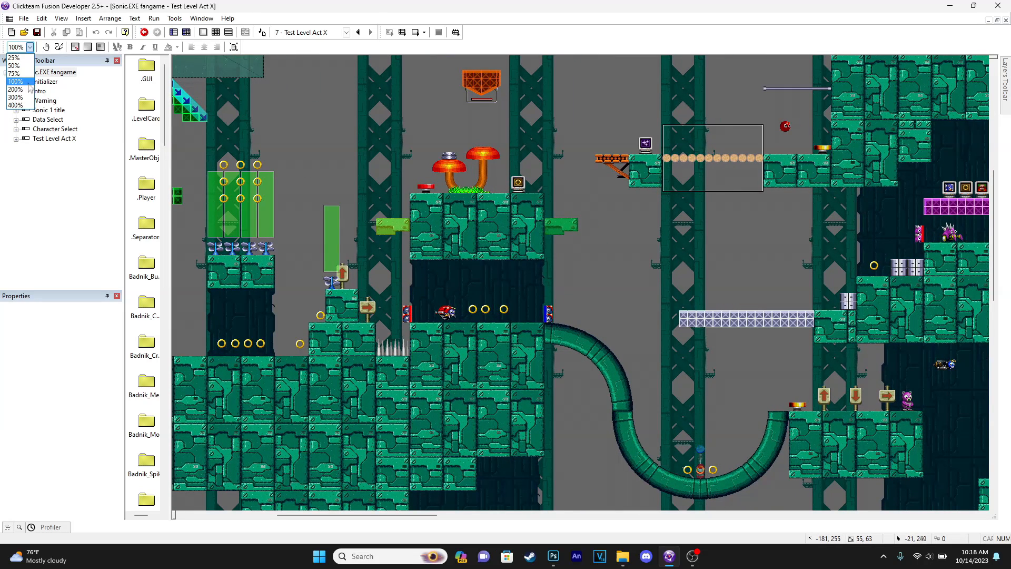
click(20, 84)
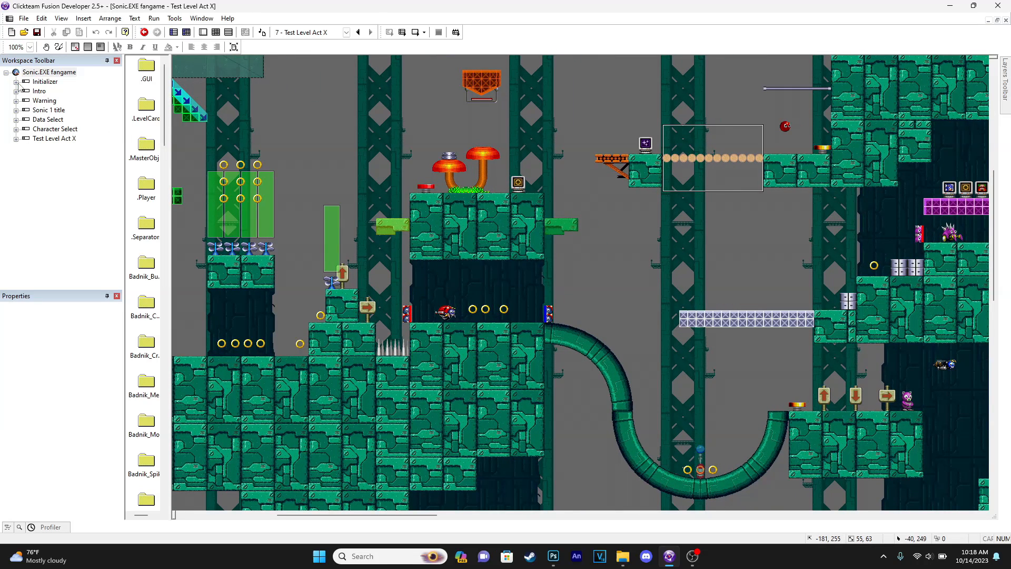
click(54, 139)
middle_drag(308, 124, 778, 283)
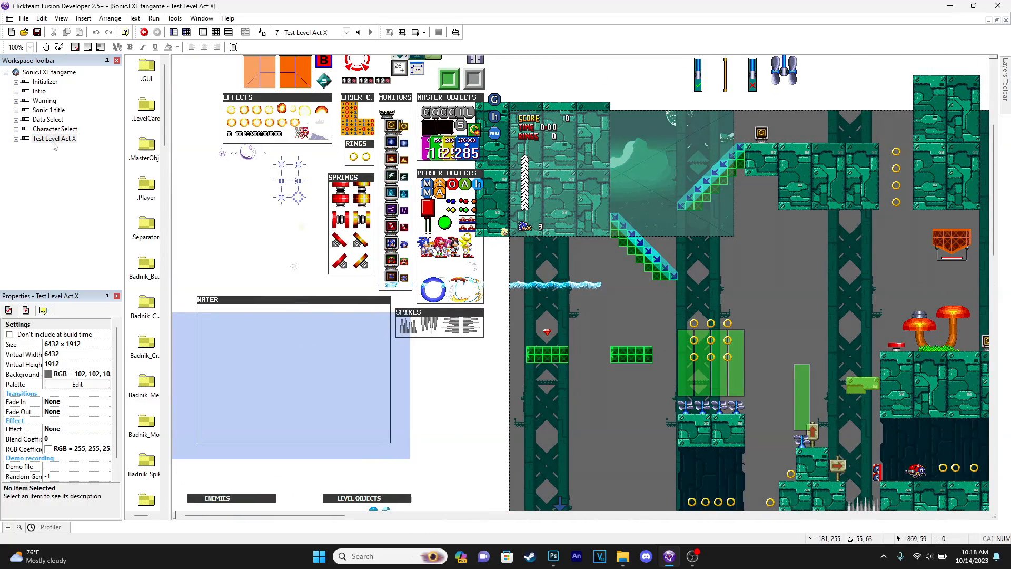
scroll(738, 297, down, 3)
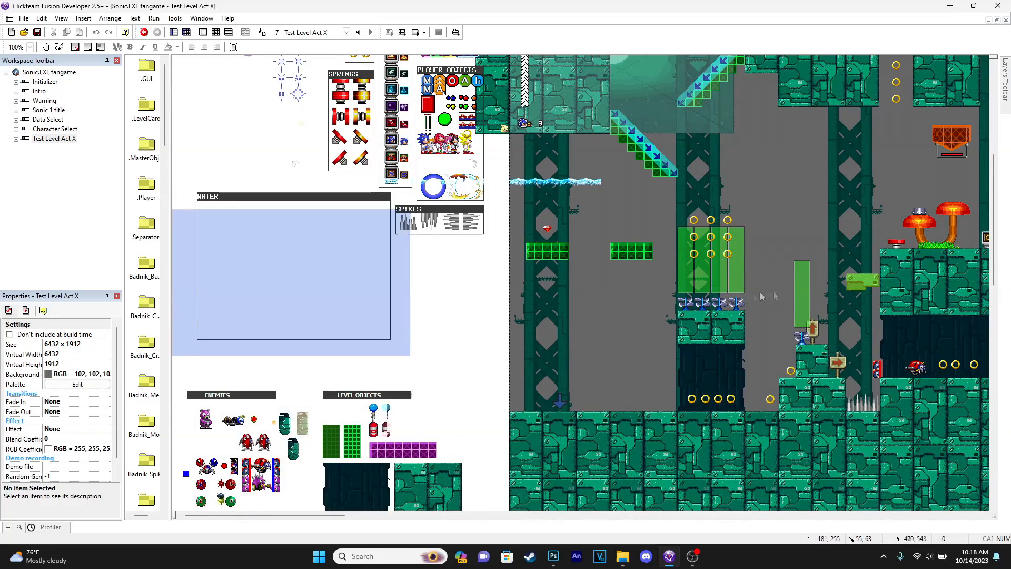
shift+scroll(754, 293, right, 2)
middle_drag(747, 273, 497, 161)
- Test-run the frame, play the opening section up to the curved tunnel while lowering the sound volume, and close the game
click(415, 33)
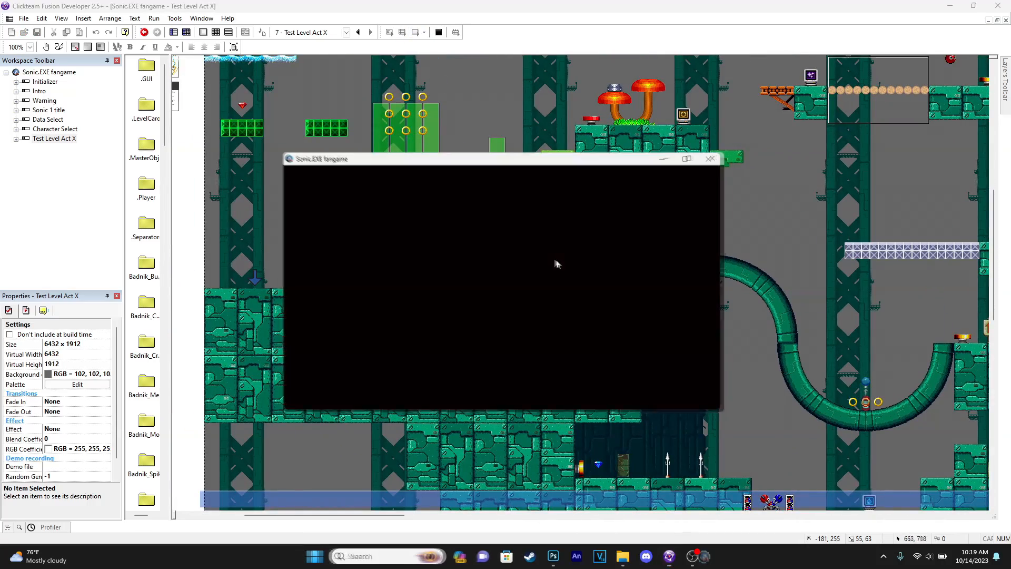
key(Right)
key(a)
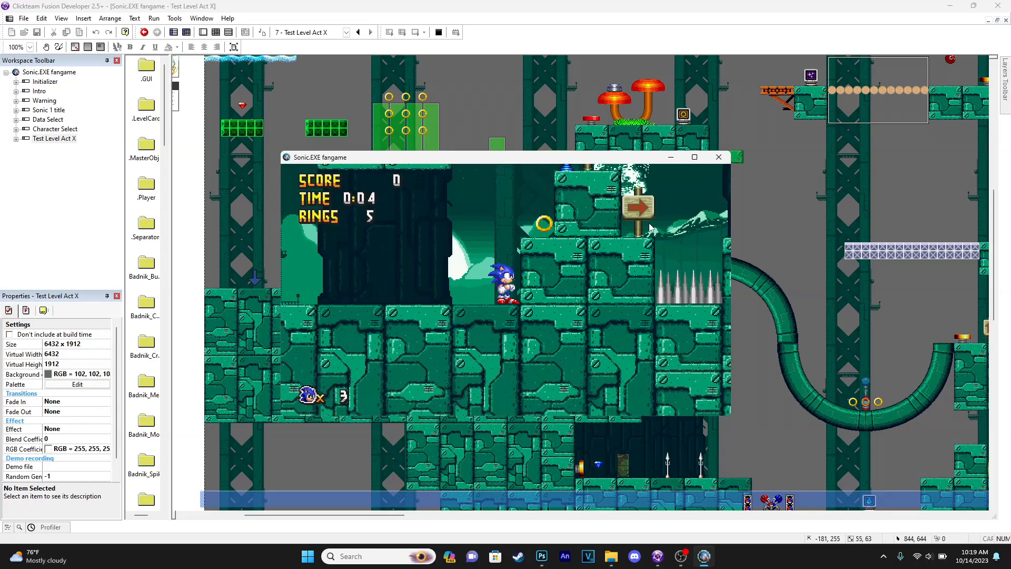
key(XF86AudioLowerVolume)
key(a)
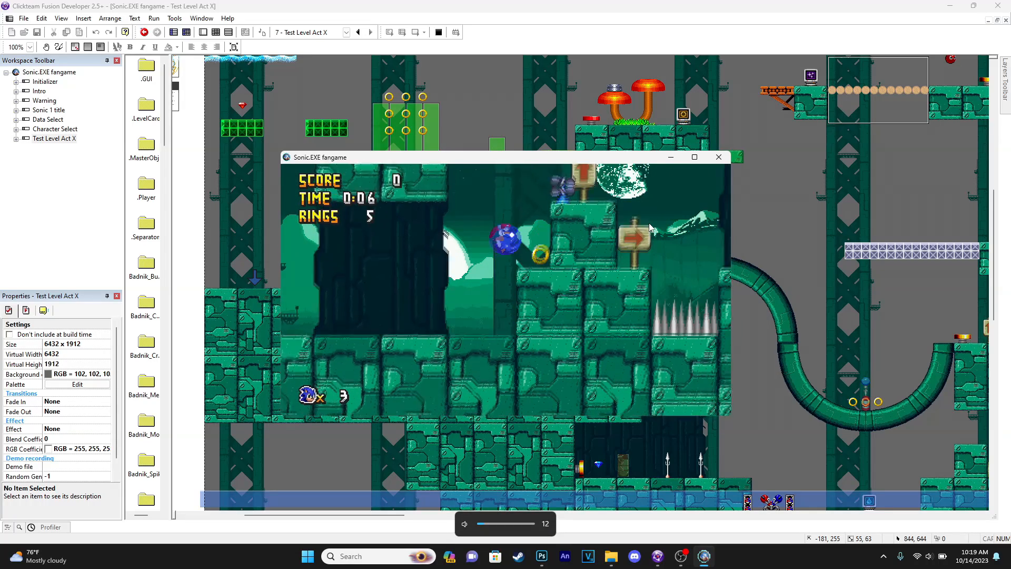
key(Right)
key(a)
key(Right)
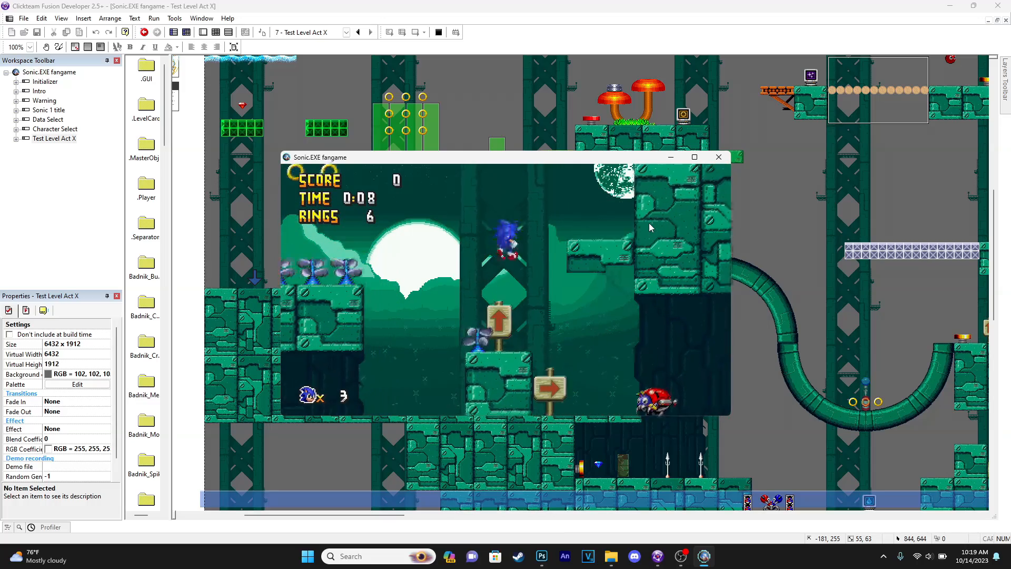
key(a)
key(Right)
key(Right)
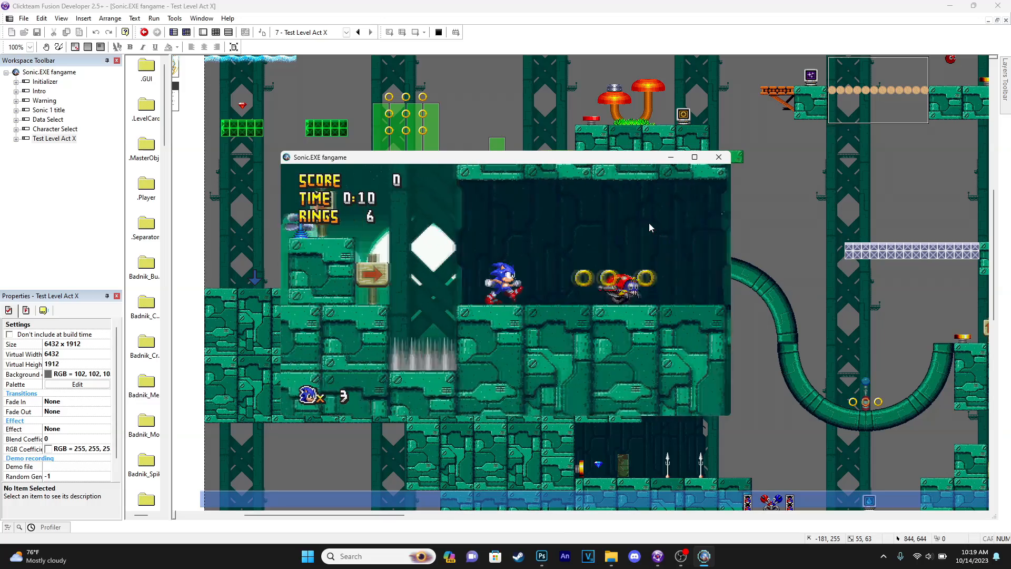
key(a)
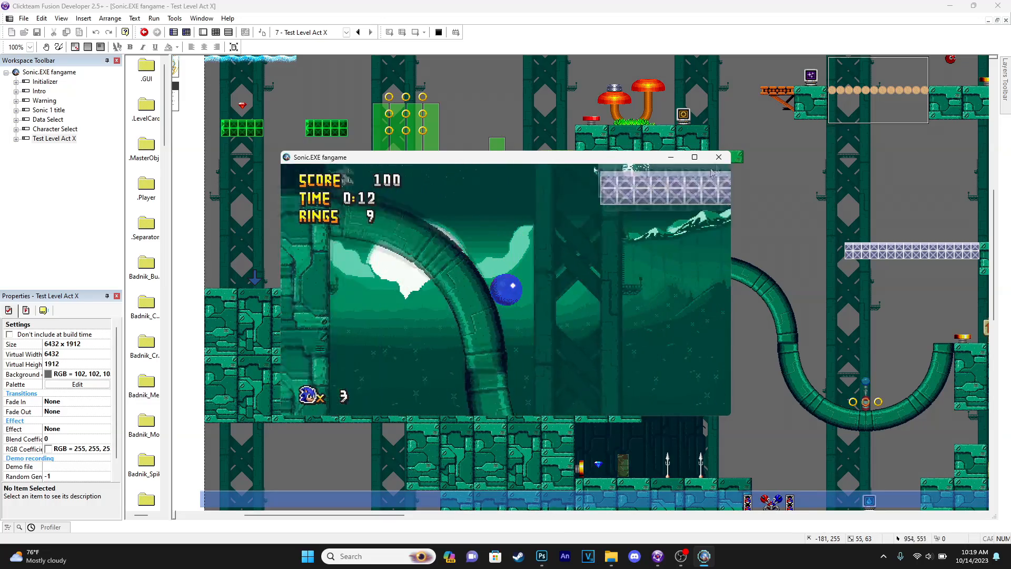
key(alt+F4)
- Duplicate the Test Level Act X frame and rename the copy "Hill Act 1"
click(49, 139)
click(61, 148)
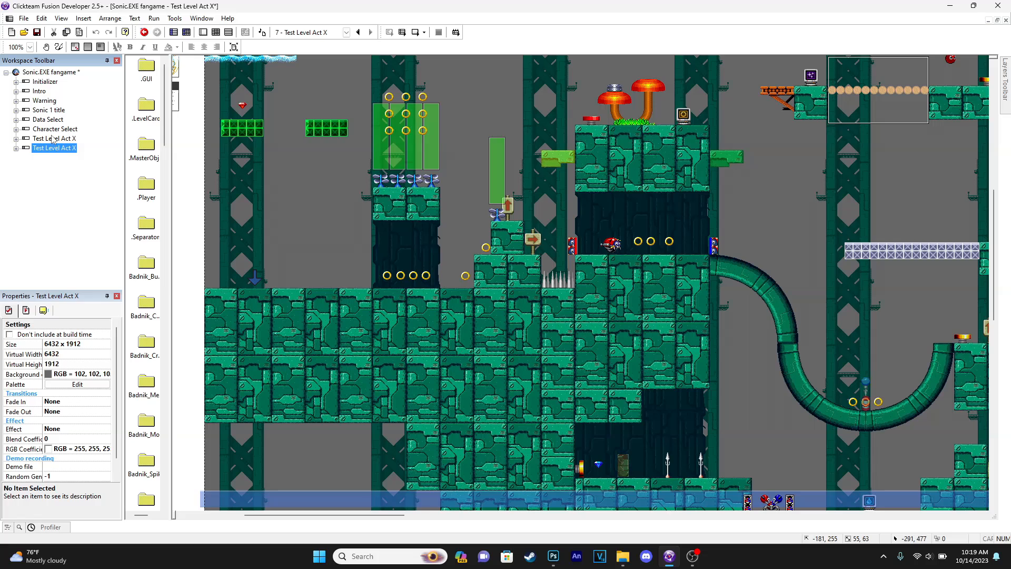
right_click(51, 153)
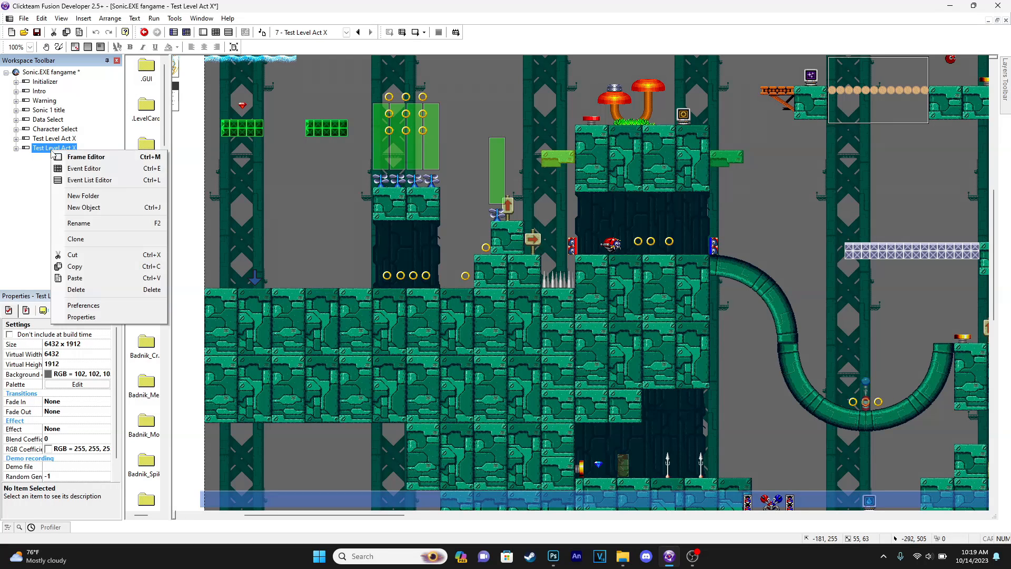
click(108, 228)
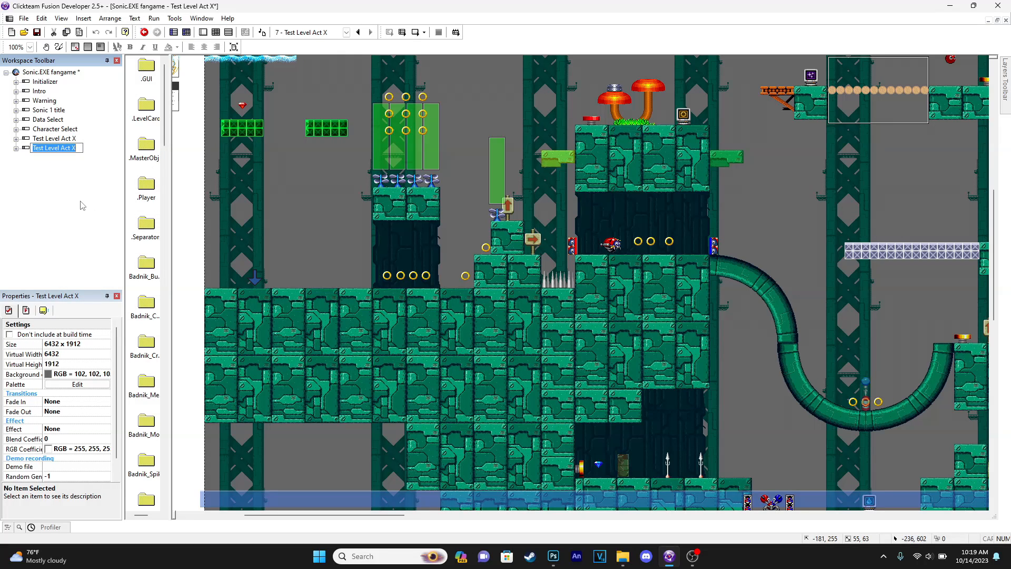
text(Hill Act 1)
key(Return)
- Open the Hill Act 1 frame and look over its level layout at 75% zoom through to the far end
double_click(53, 147)
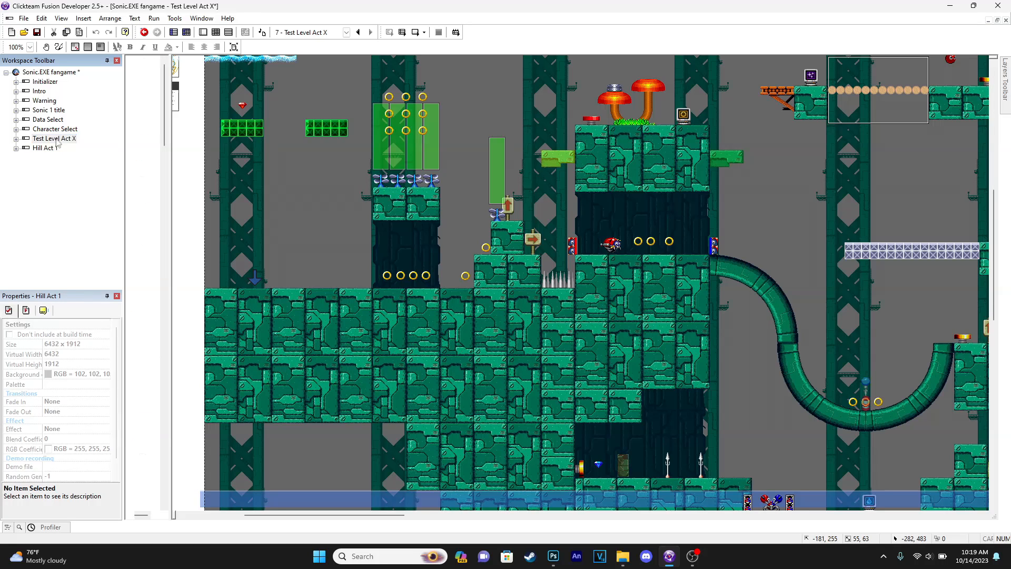
click(11, 48)
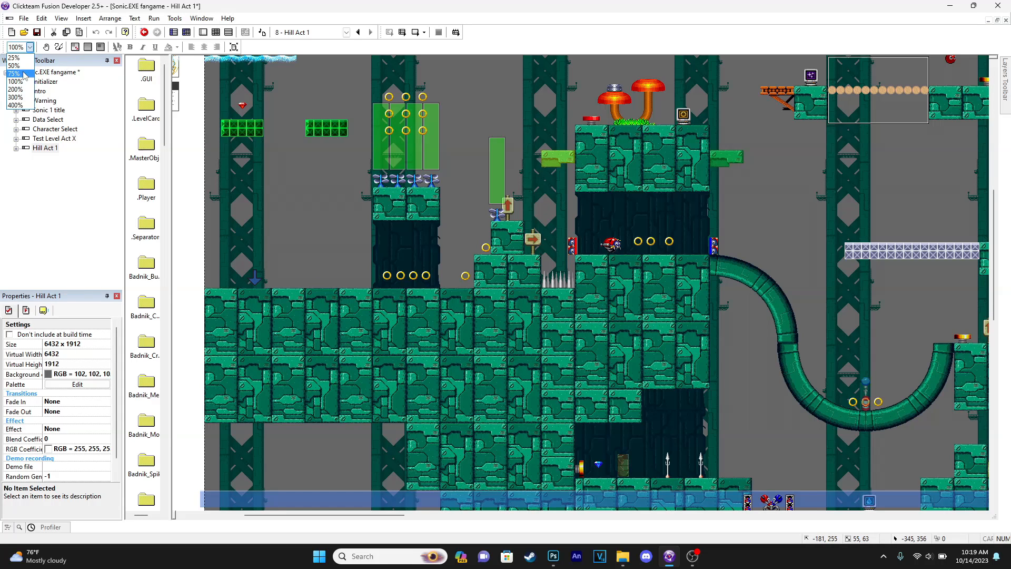
click(18, 79)
middle_drag(383, 220, 339, 165)
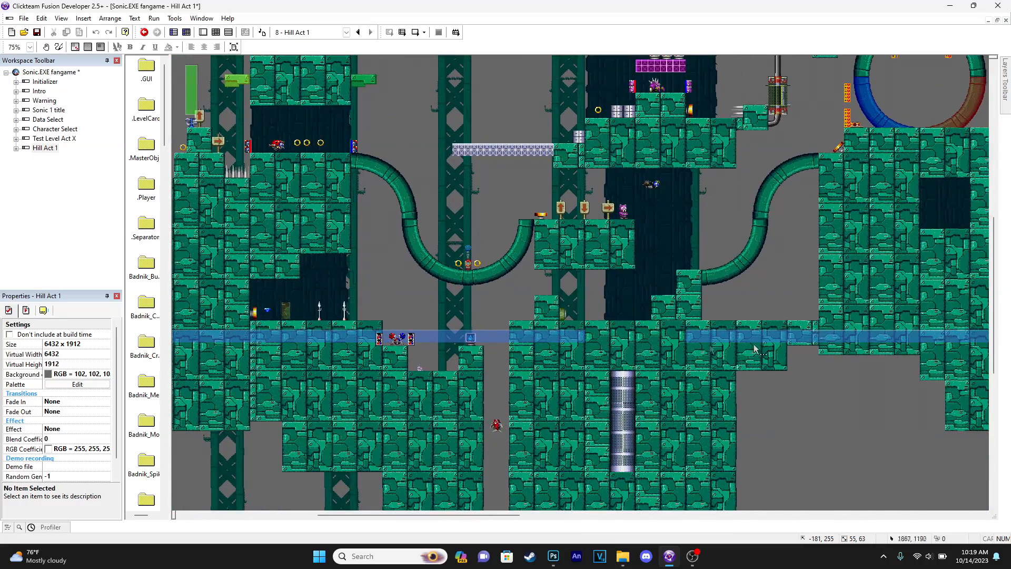
middle_drag(915, 328, 515, 297)
middle_drag(769, 266, 485, 340)
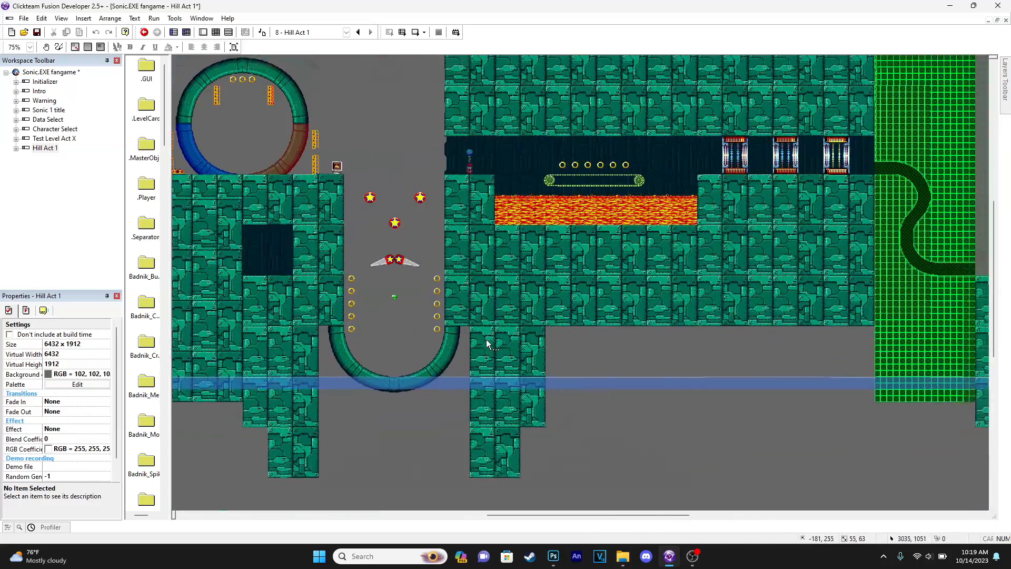
middle_drag(712, 246, 393, 282)
middle_drag(920, 244, 438, 226)
middle_drag(801, 217, 681, 387)
- Delete the terrain and objects in the right part of the level, from just past the lava corridor through the boss area
click(16, 47)
click(16, 64)
middle_drag(626, 251, 676, 238)
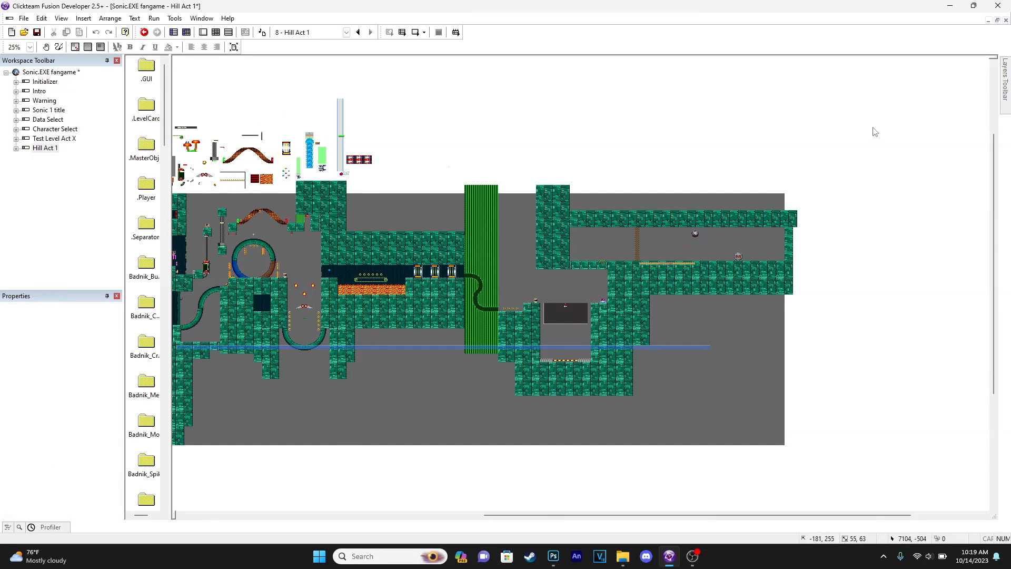
drag(873, 128, 388, 474)
middle_drag(388, 474, 655, 396)
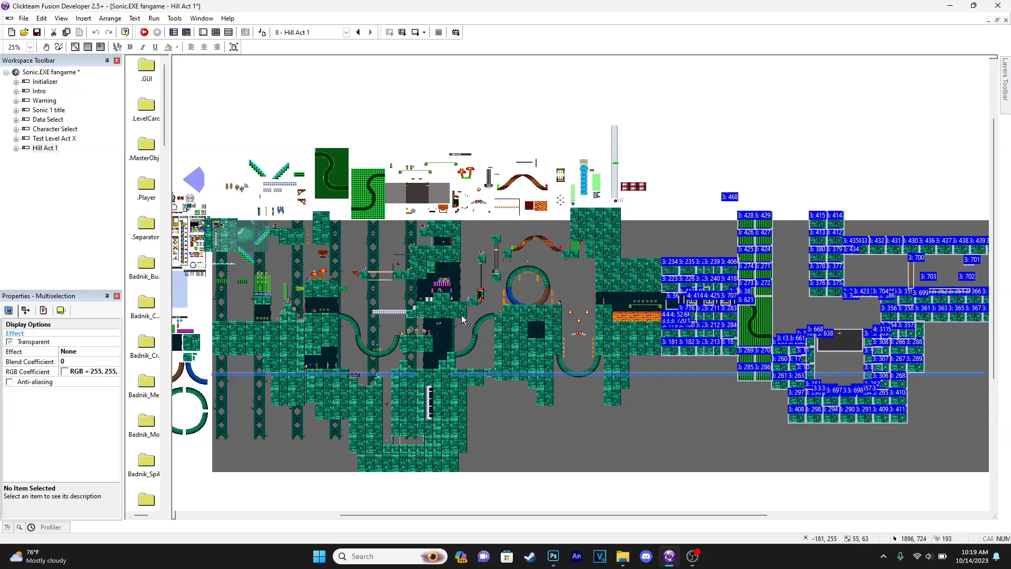
middle_drag(735, 259, 567, 268)
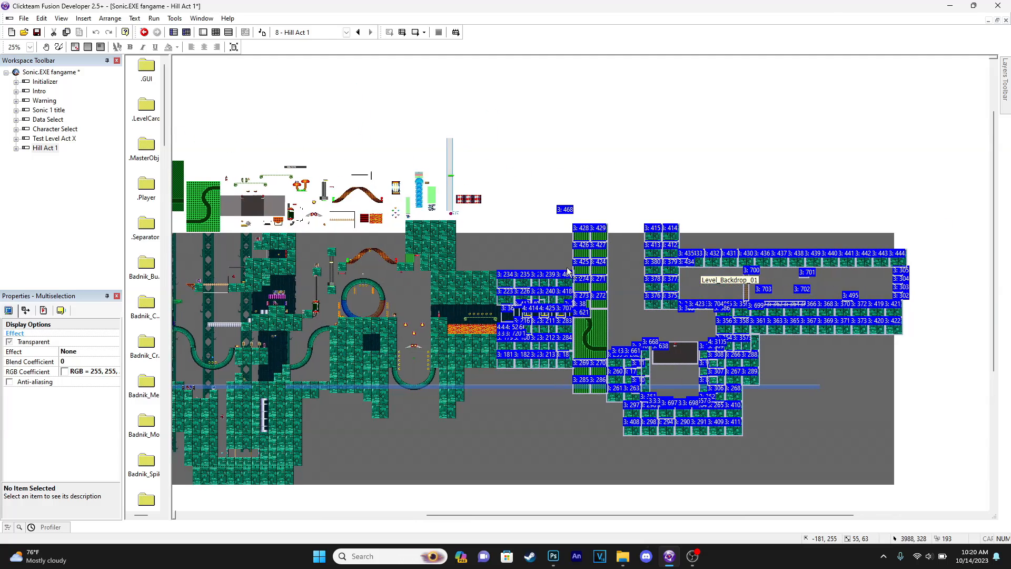
scroll(567, 271, up, 5)
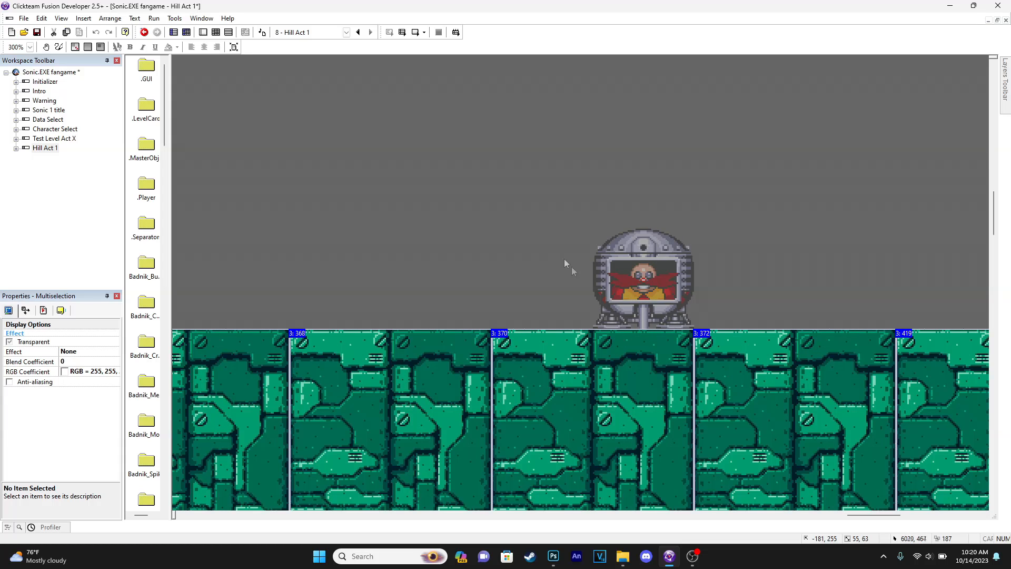
click(30, 47)
click(17, 55)
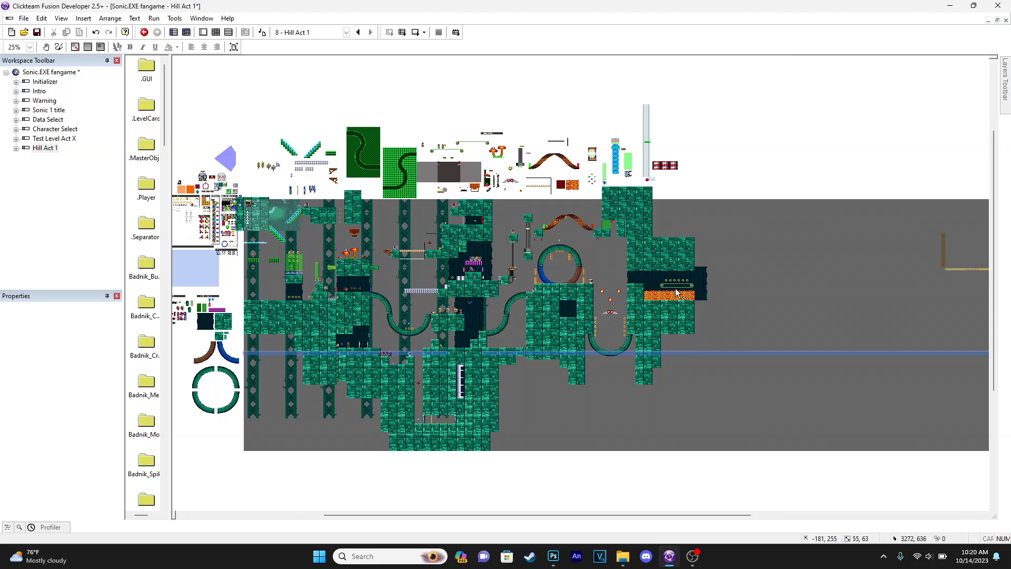
- Move the Water Level object down to the bottom edge of the frame
click(693, 354)
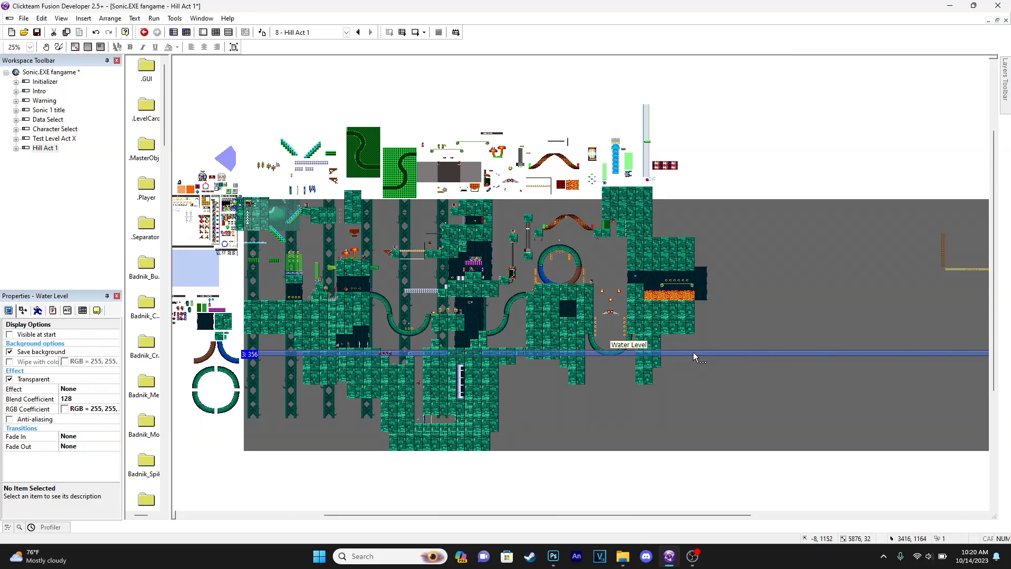
drag(693, 352, 694, 449)
click(740, 382)
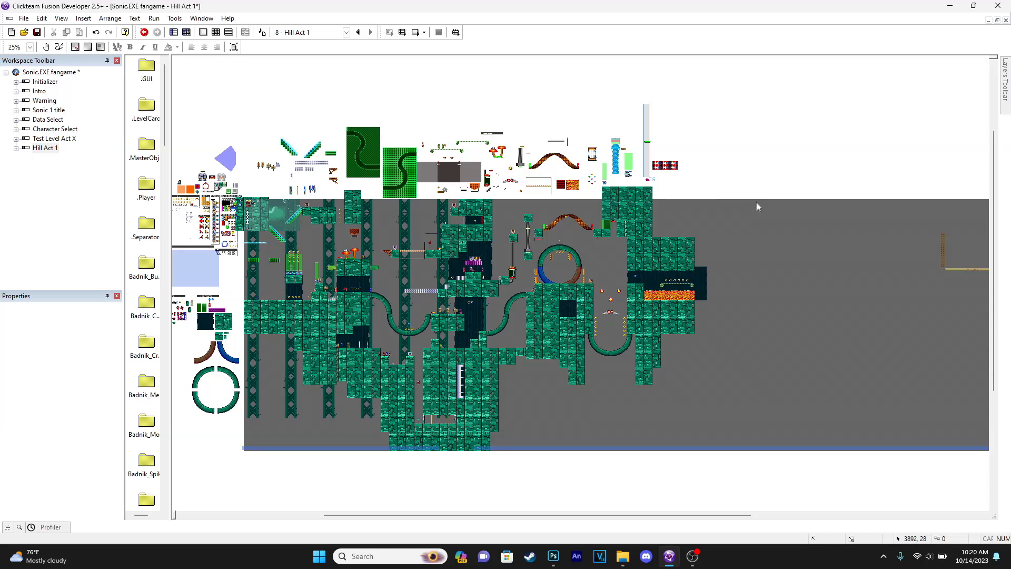
- Delete the large block of terrain and objects in the middle of the level, together with their associated events
drag(712, 278, 305, 447)
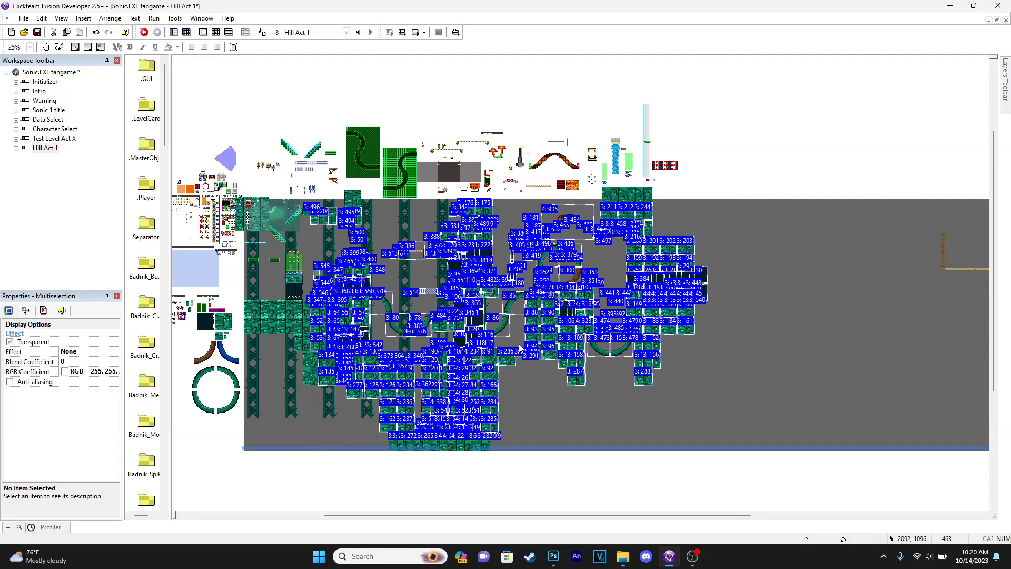
key(Delete)
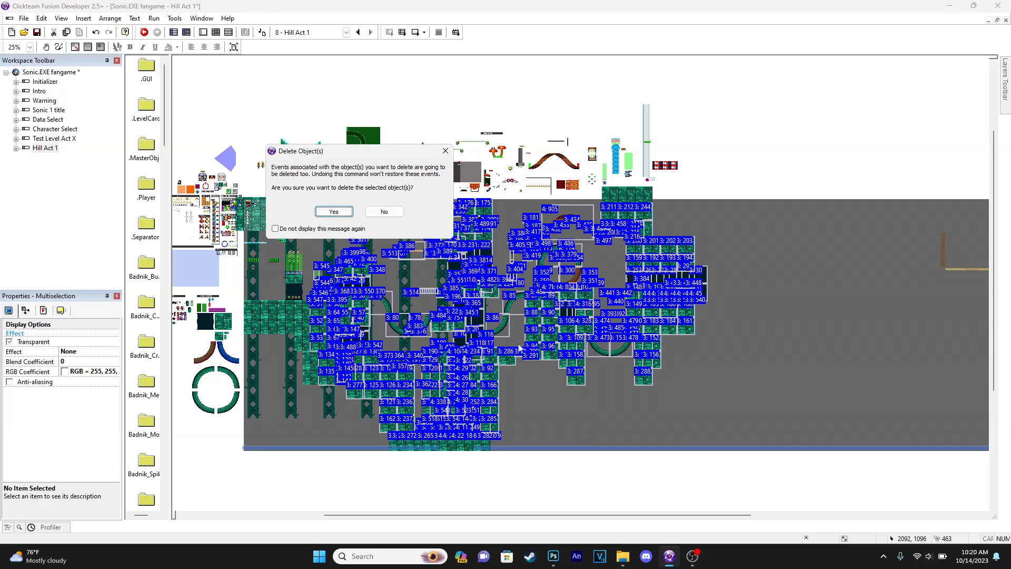
click(334, 212)
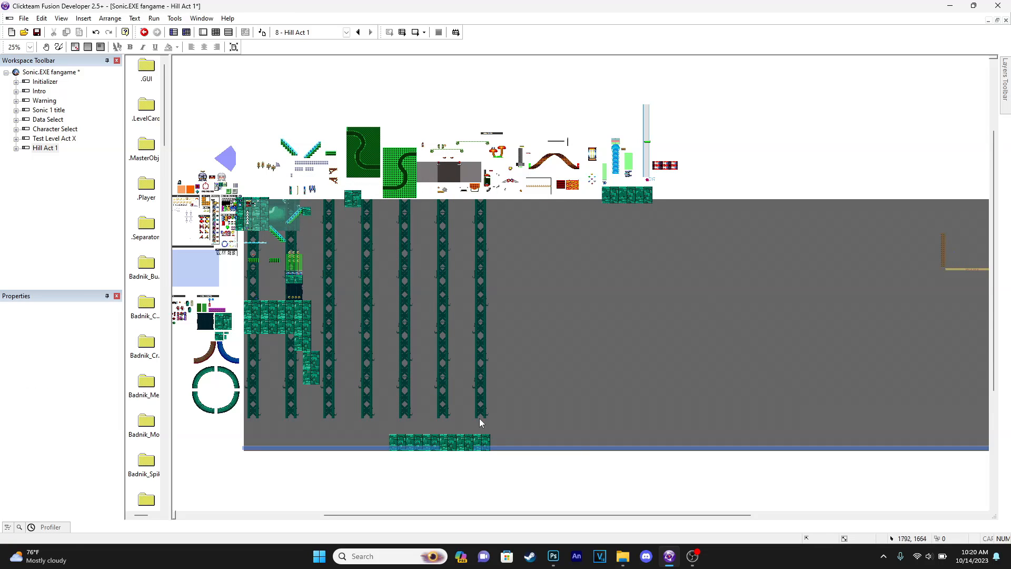
- Delete the leftover row of green terrain tiles along the bottom edge of the level
drag(487, 439, 428, 444)
key(Delete)
click(411, 443)
key(Delete)
click(397, 442)
key(Delete)
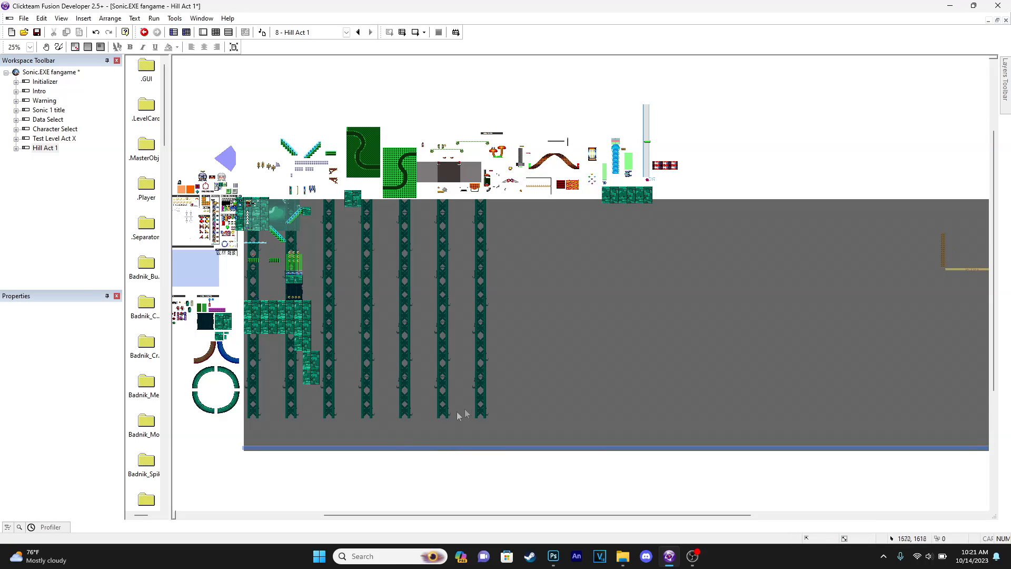
- Delete all the green girder columns from the Level (MiddleBack) layer, layer 2, across the level
ctrl+scroll(482, 399, up, 2)
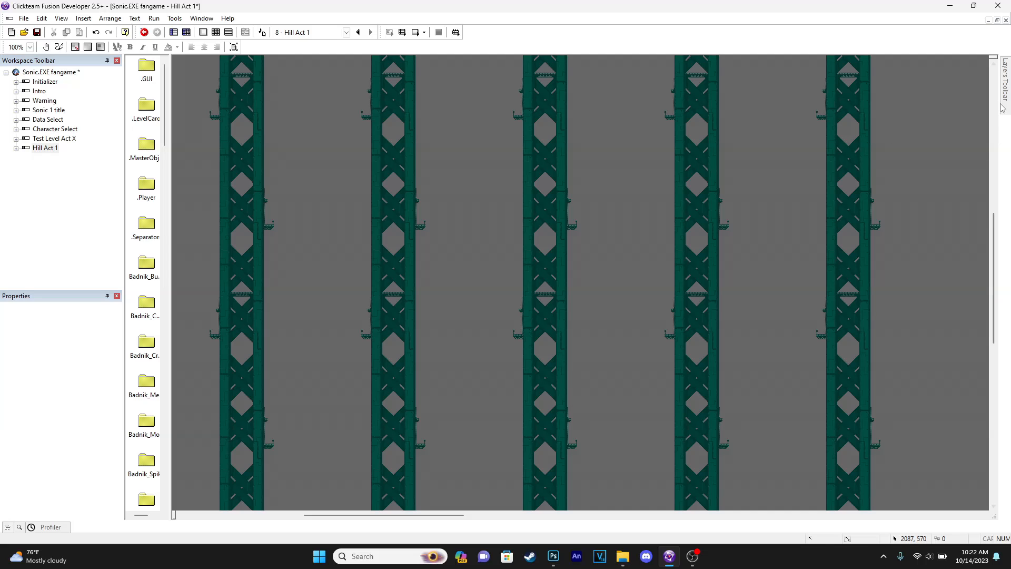
mouse_move(1004, 106)
click(973, 308)
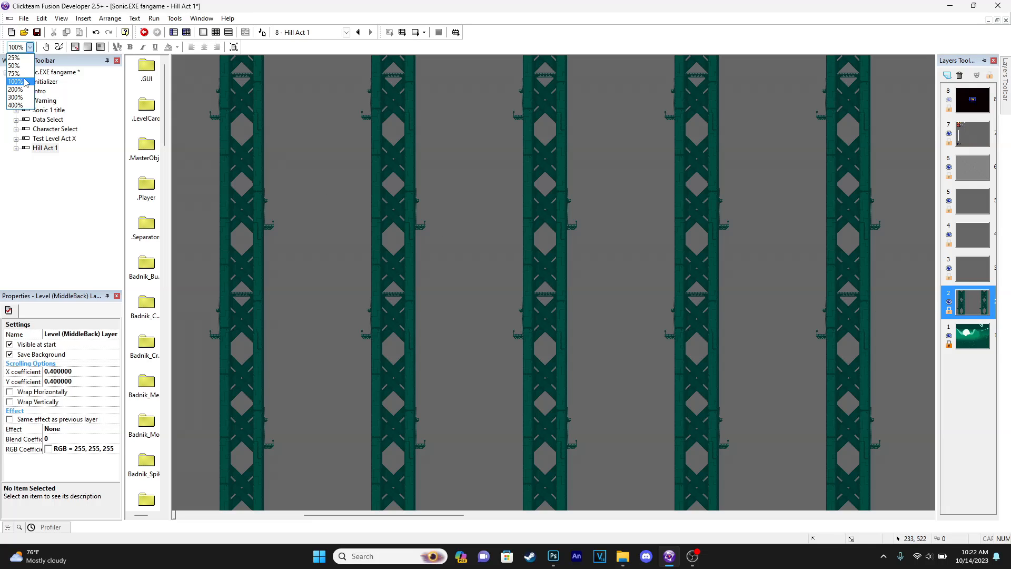
click(29, 48)
click(15, 58)
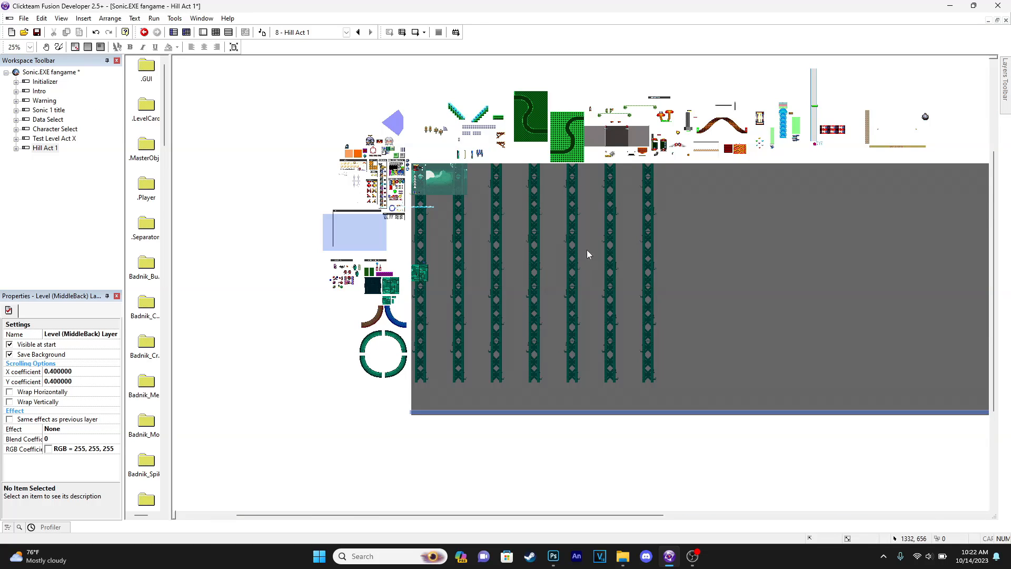
drag(479, 225, 473, 209)
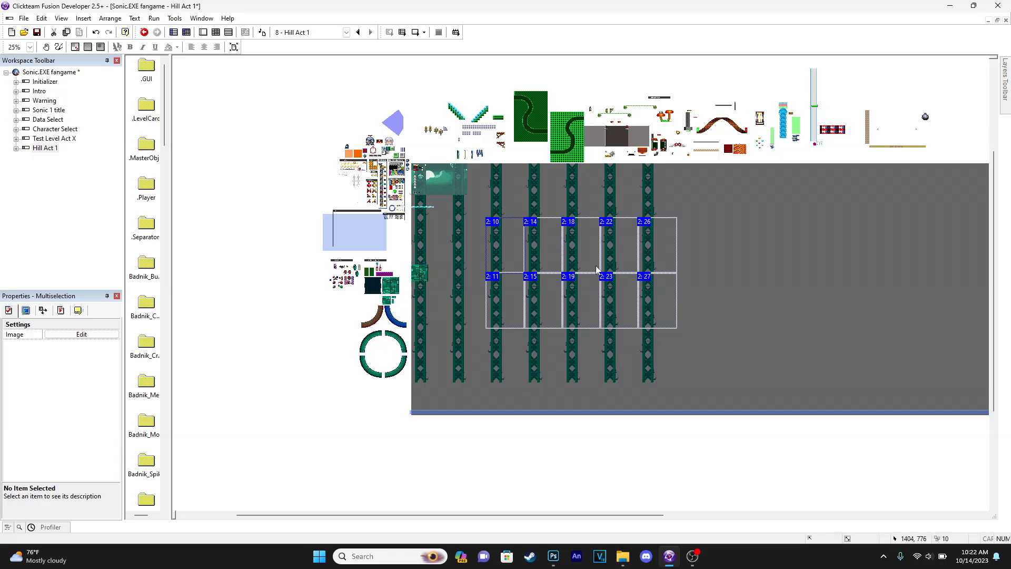
middle_drag(441, 145, 285, 345)
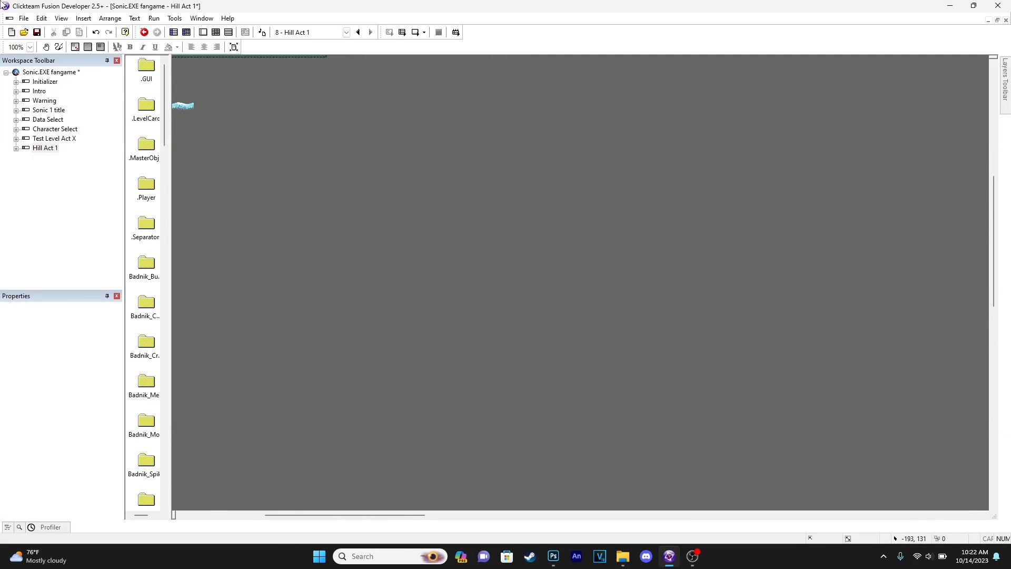
click(21, 47)
click(16, 58)
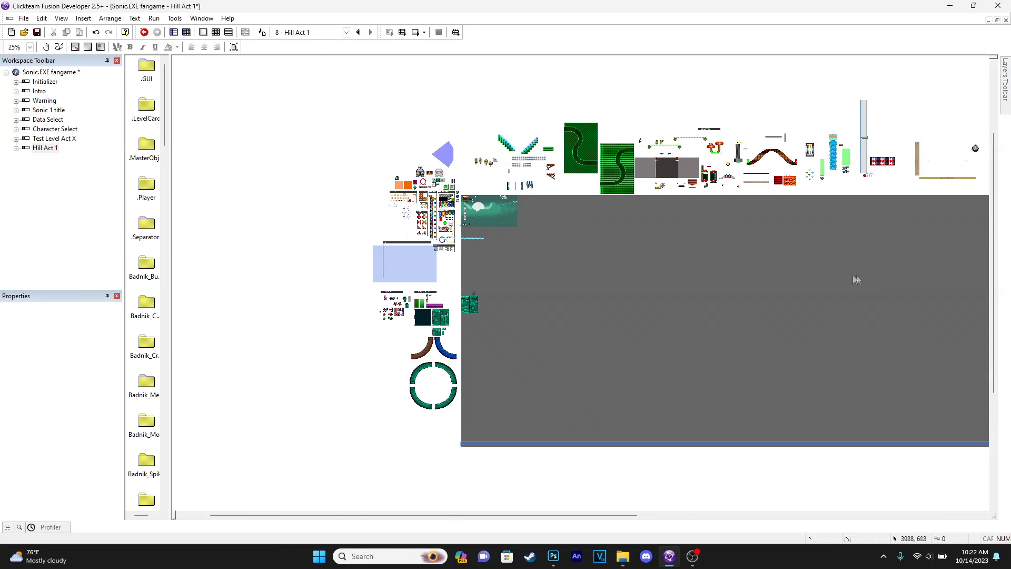
- Test-run the cleared Hill Act 1 frame, moving and jumping the character off the remaining starting block, and close the game
middle_drag(463, 262, 371, 245)
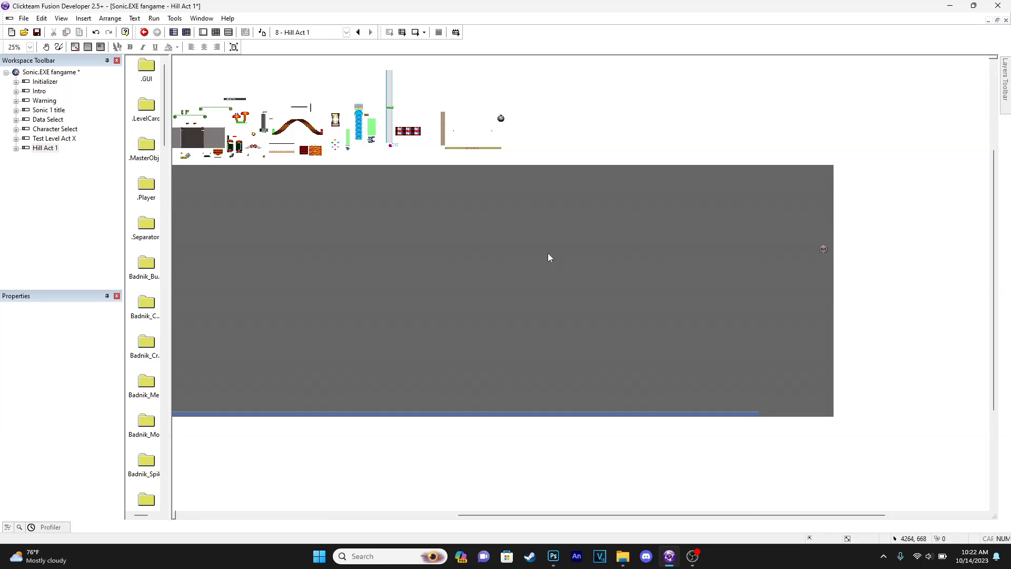
middle_drag(548, 255, 899, 249)
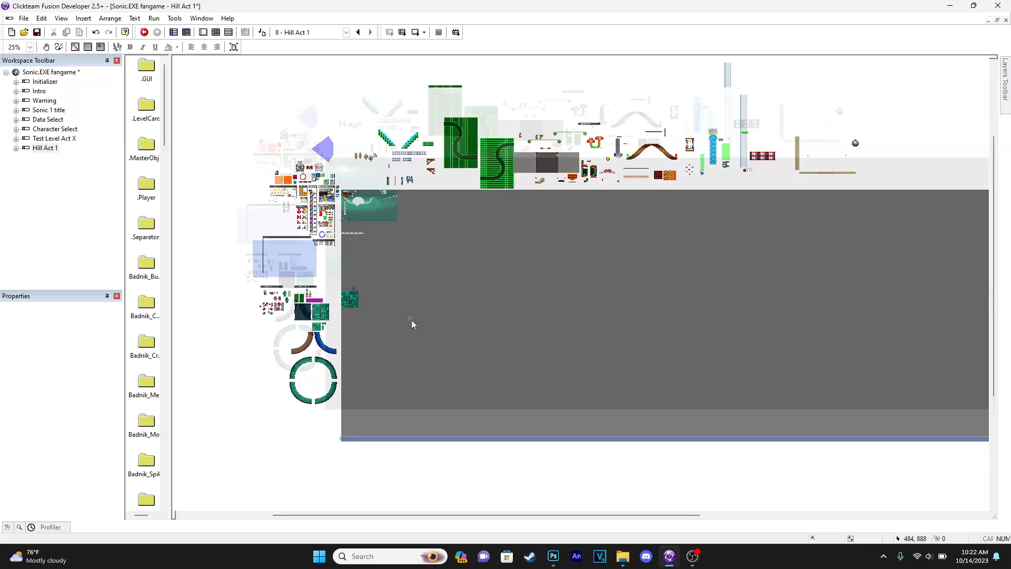
click(30, 47)
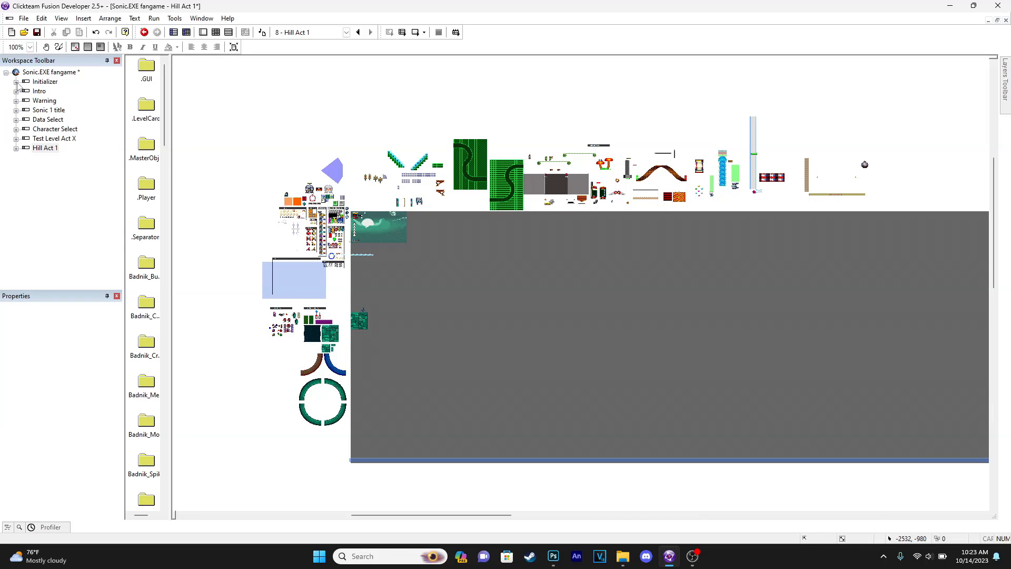
click(15, 82)
shift+scroll(472, 191, left, 3)
scroll(536, 274, down, 5)
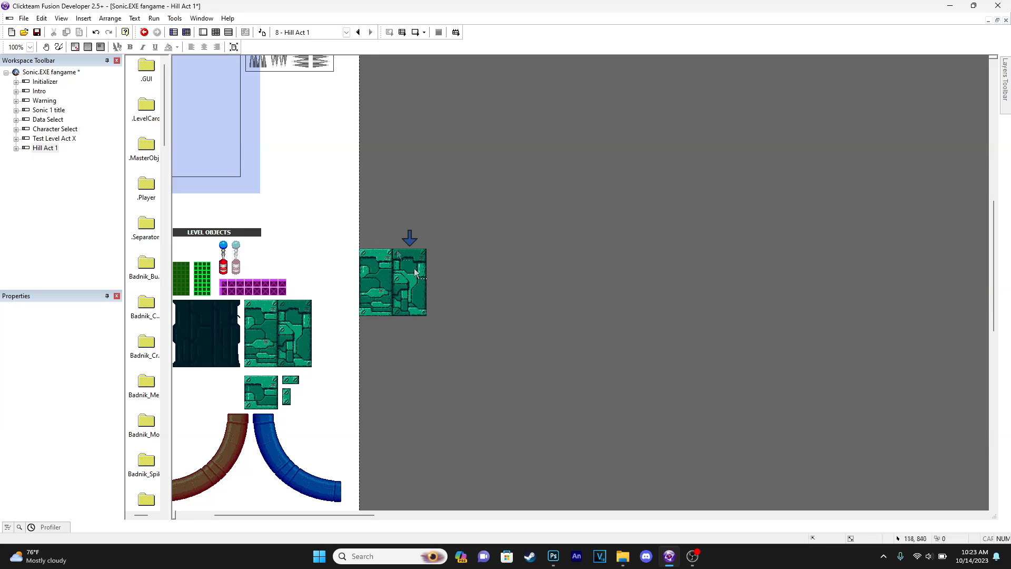
click(416, 32)
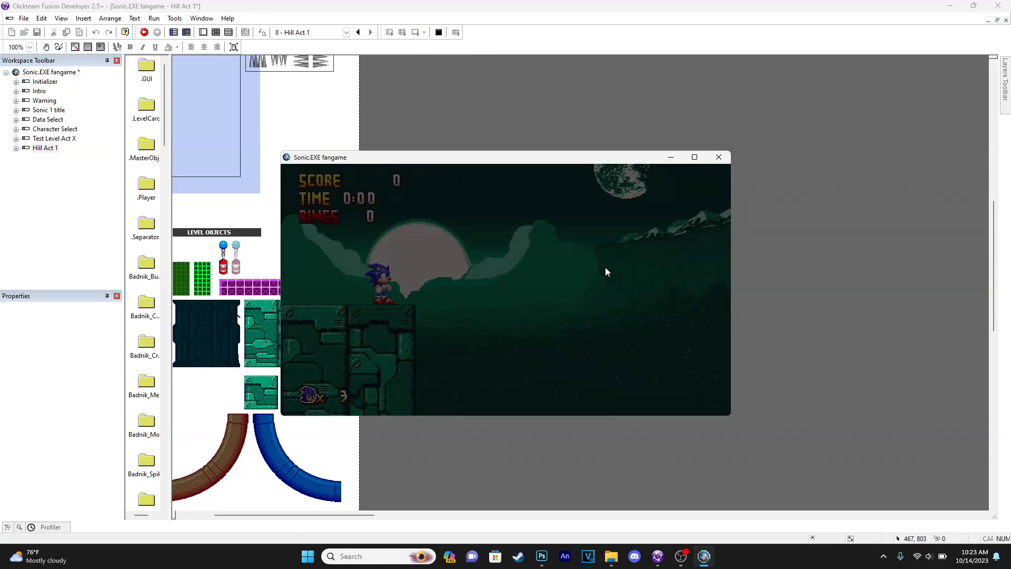
key(space)
key(Right)
key(Right)
key(space)
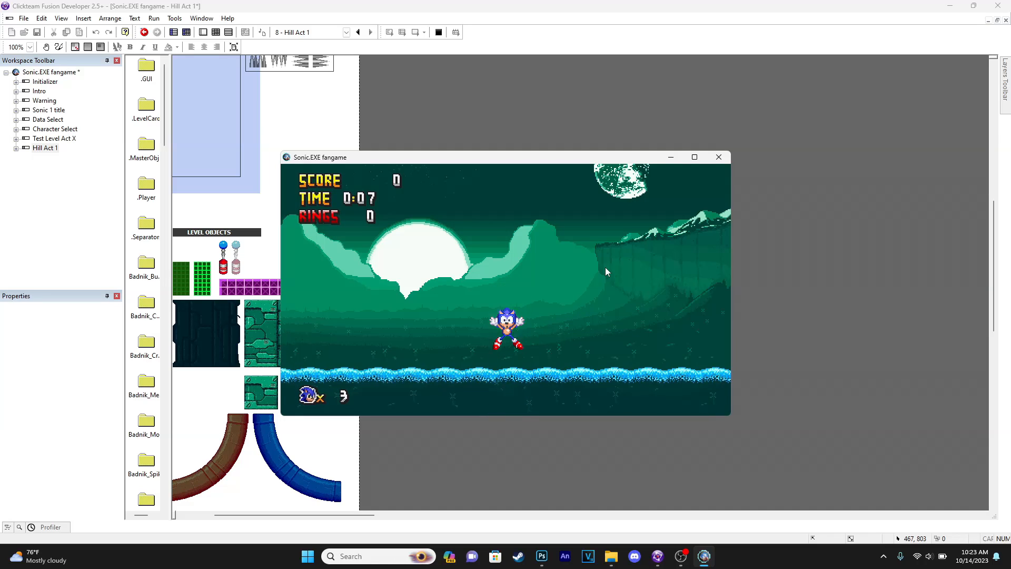
click(717, 158)
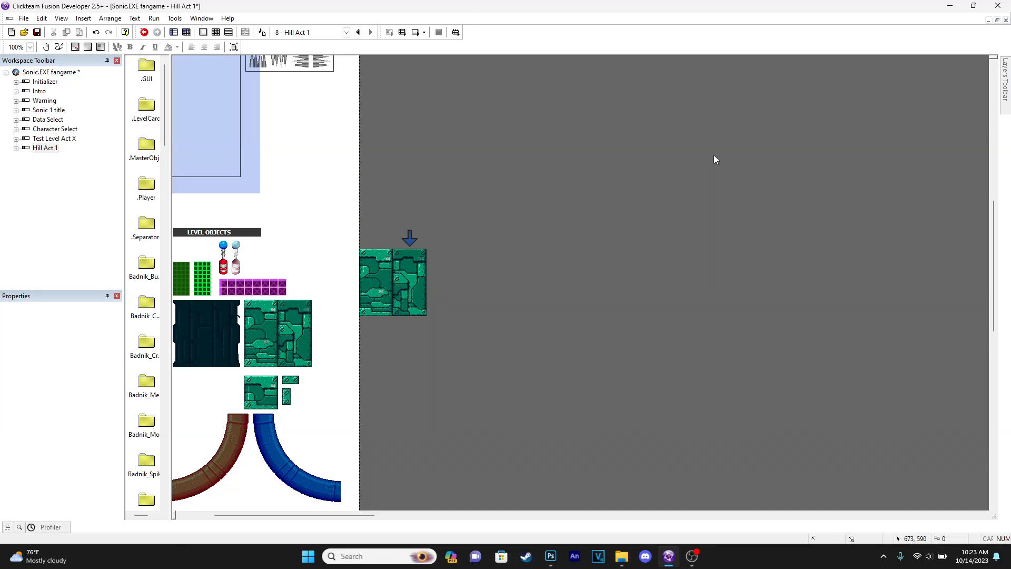
- Open the Test Level Act X frame and examine how its terrain, gimmicks and objects are laid out
scroll(384, 368, up, 4)
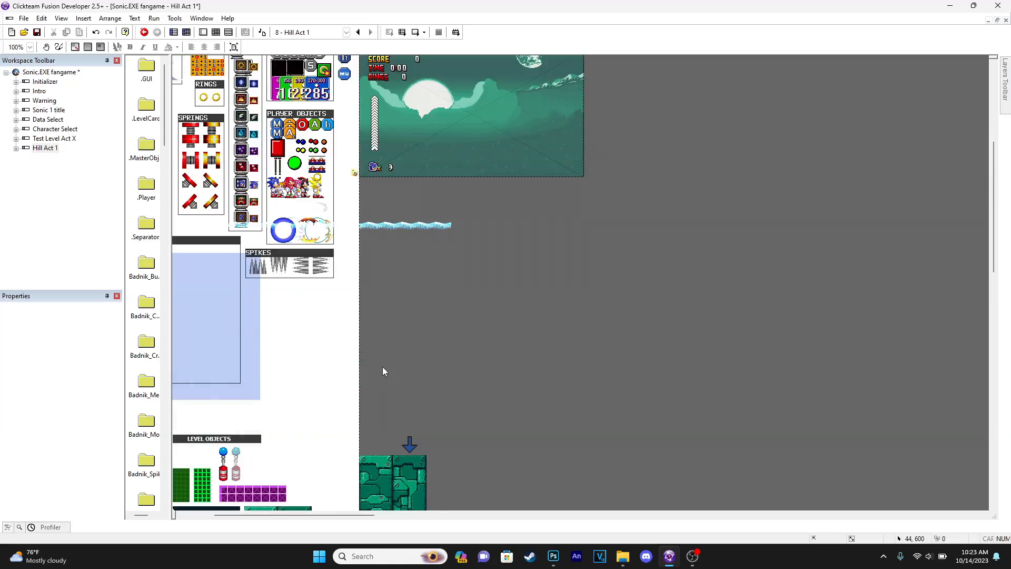
scroll(272, 291, down, 2)
double_click(49, 139)
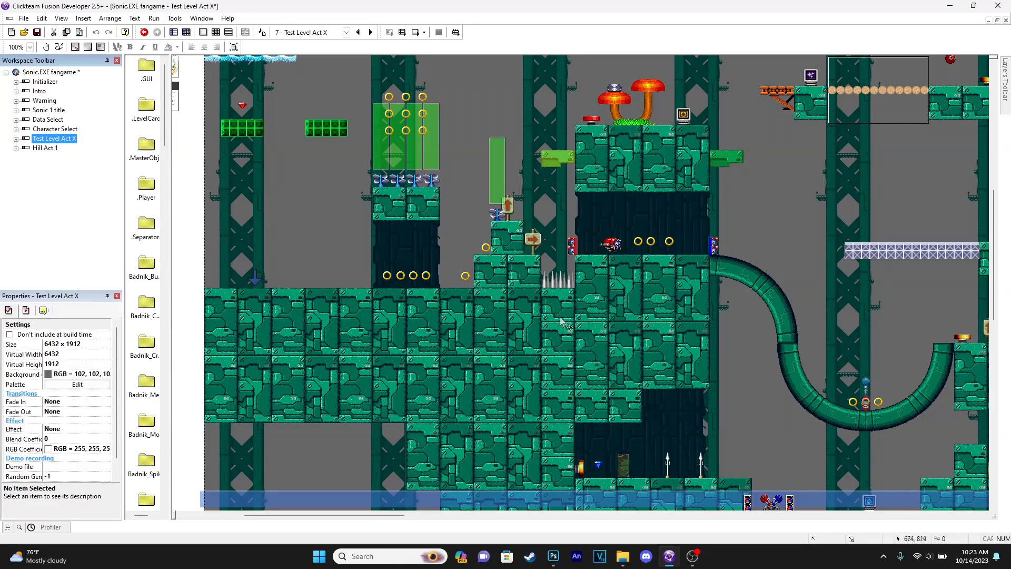
scroll(528, 161, down, 4)
middle_drag(527, 162, 443, 325)
middle_drag(628, 273, 266, 203)
mouse_move(569, 208)
middle_down()
mouse_move(463, 205)
mouse_move(248, 249)
middle_up()
mouse_move(663, 227)
middle_down()
mouse_move(325, 234)
mouse_move(685, 274)
middle_up()
middle_drag(237, 163, 719, 261)
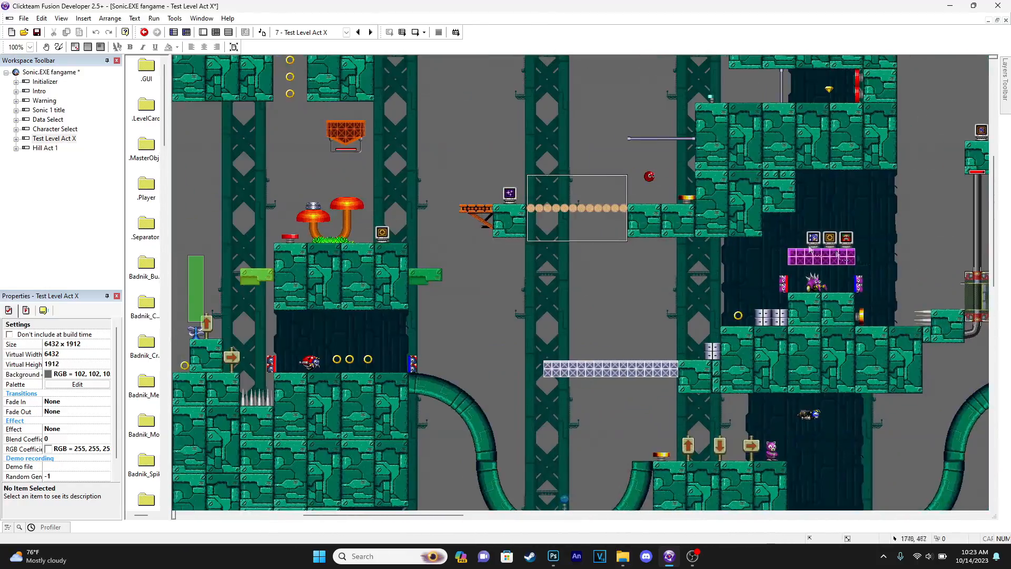
middle_drag(427, 215, 724, 232)
mouse_move(531, 206)
middle_down()
mouse_move(743, 224)
mouse_move(584, 242)
middle_up()
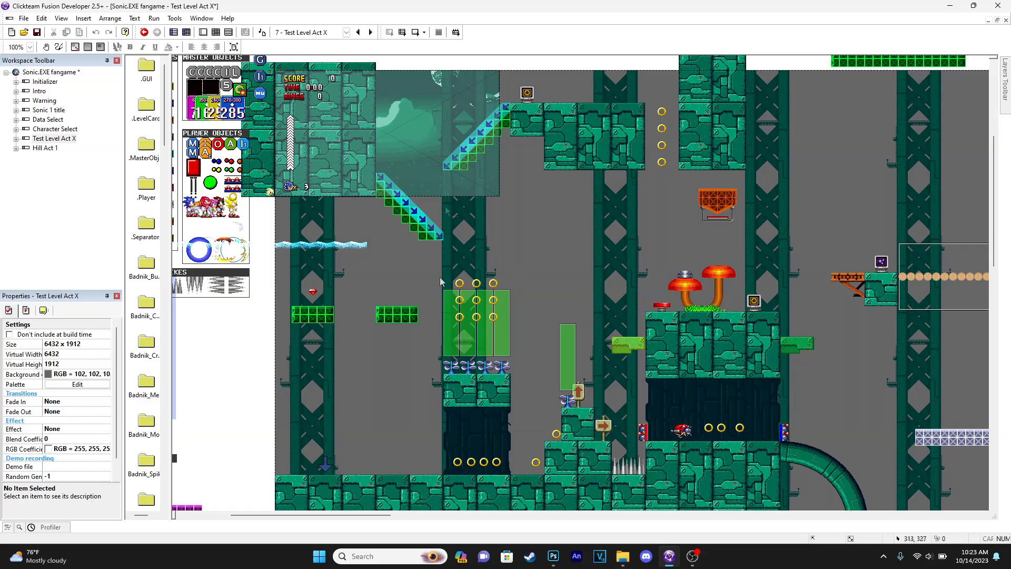
- Return to the Hill Act 1 frame and add a new Active object in the empty area outside the level
click(43, 148)
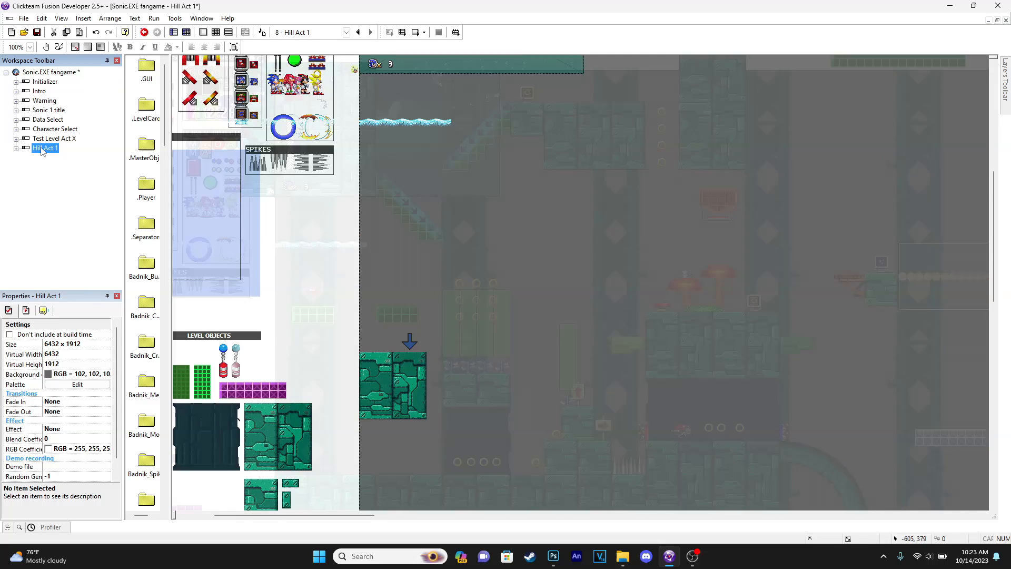
scroll(505, 363, up, 5)
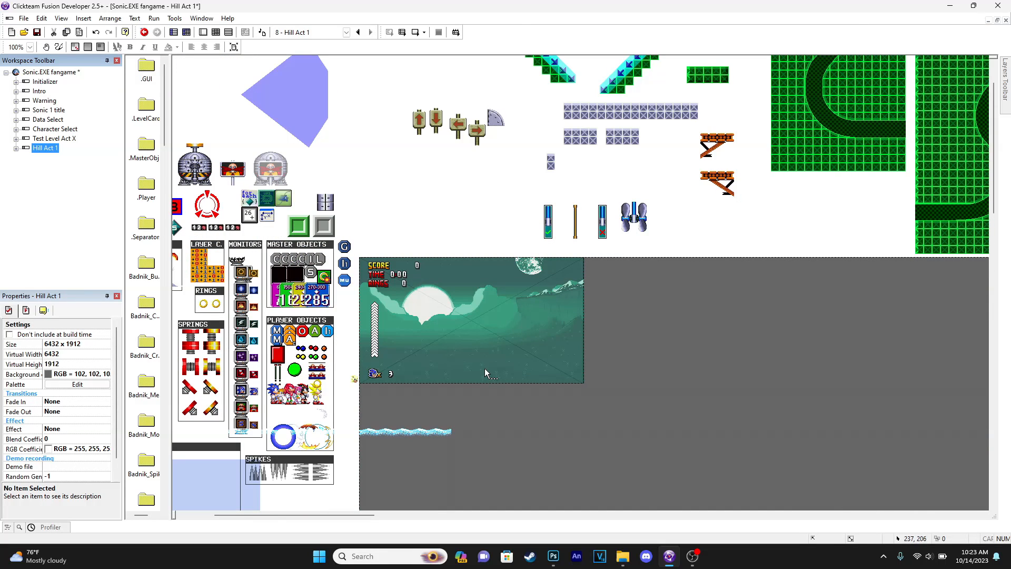
scroll(484, 366, down, 5)
scroll(499, 283, down, 5)
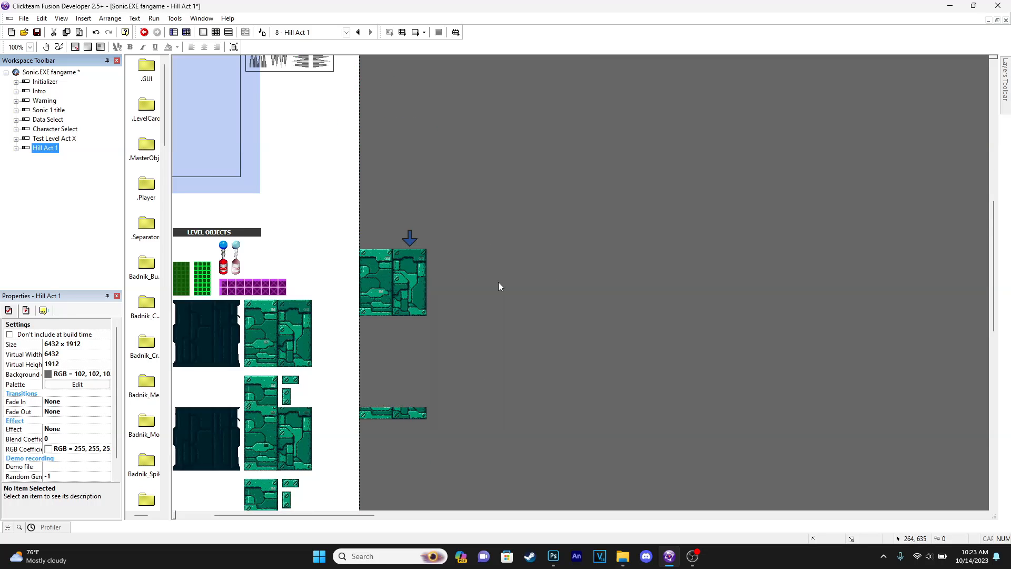
scroll(499, 283, up, 5)
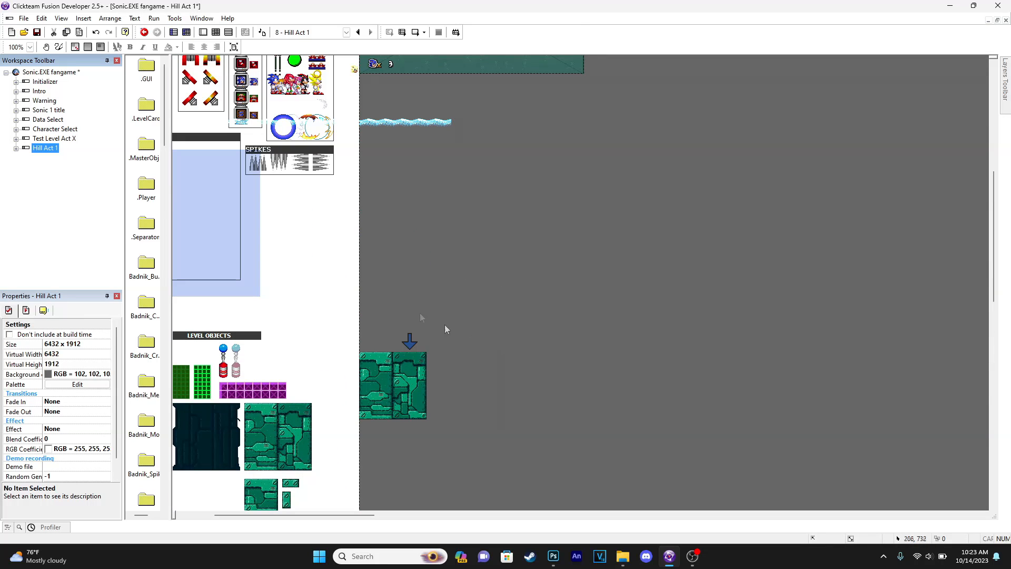
click(30, 47)
click(16, 66)
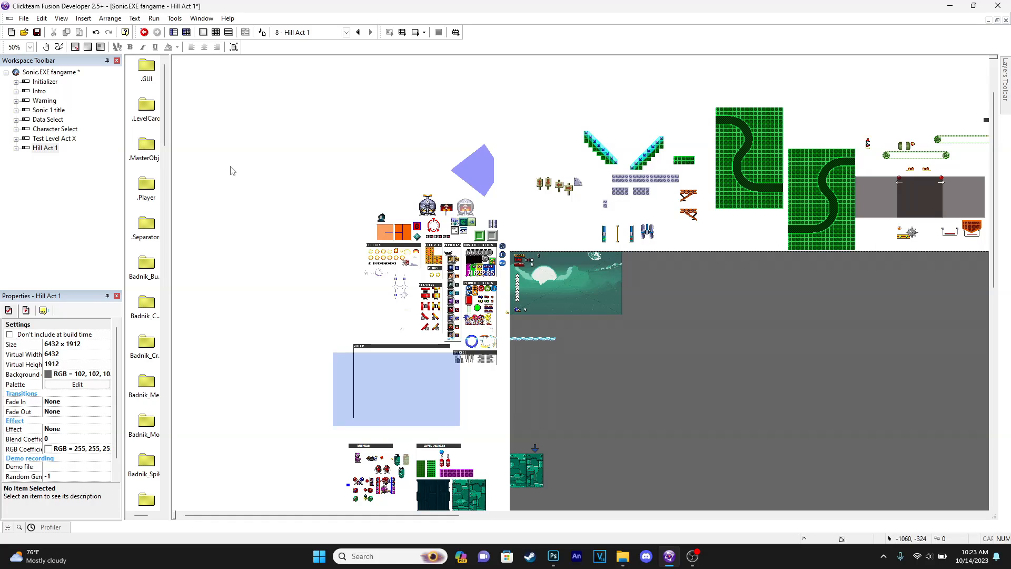
double_click(230, 166)
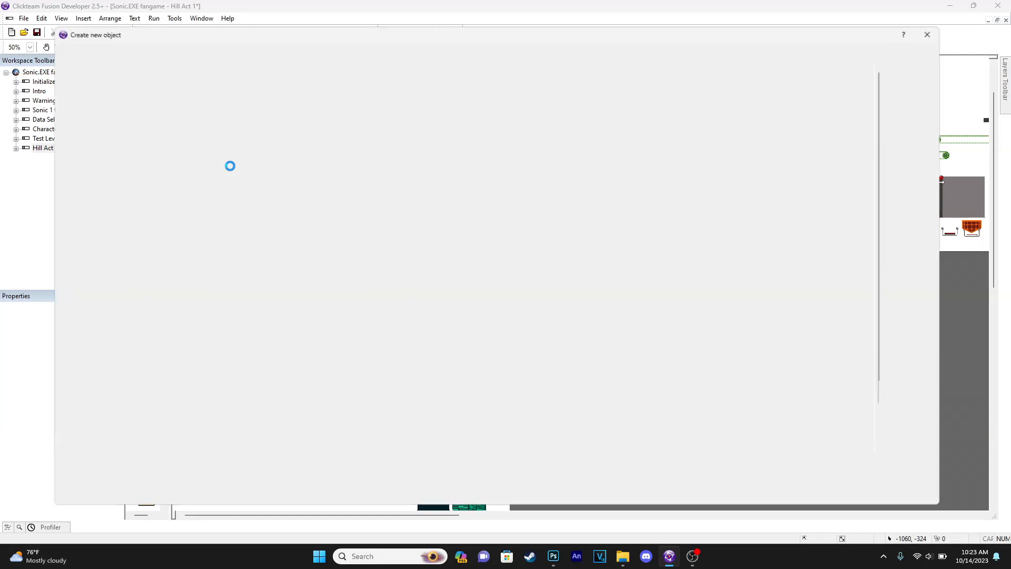
double_click(281, 78)
click(314, 286)
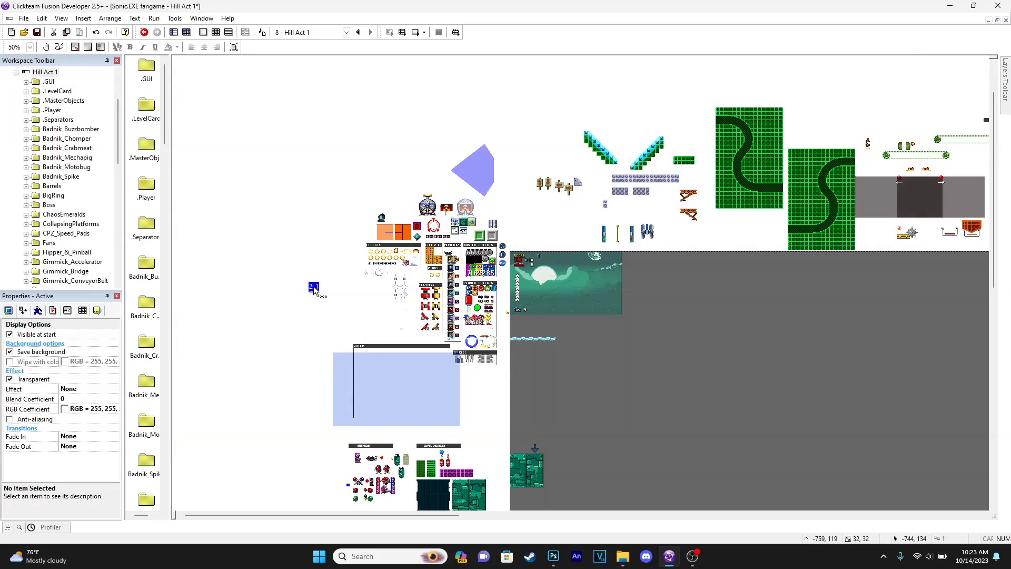
- Import the Green Hill Zone tile sheet as the Active object's image, with RGB 149, 177, 200 as the transparent color
double_click(313, 287)
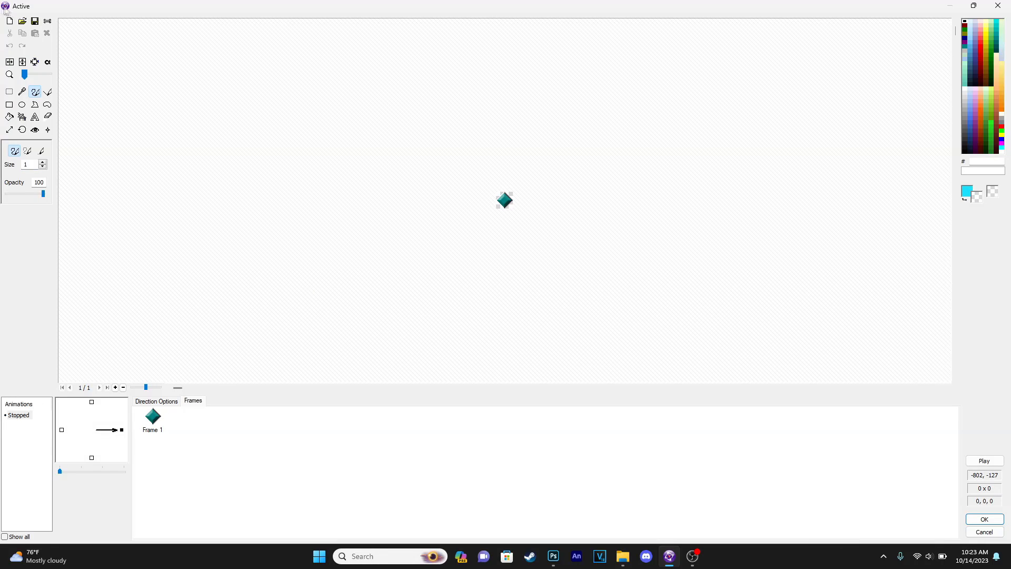
click(21, 21)
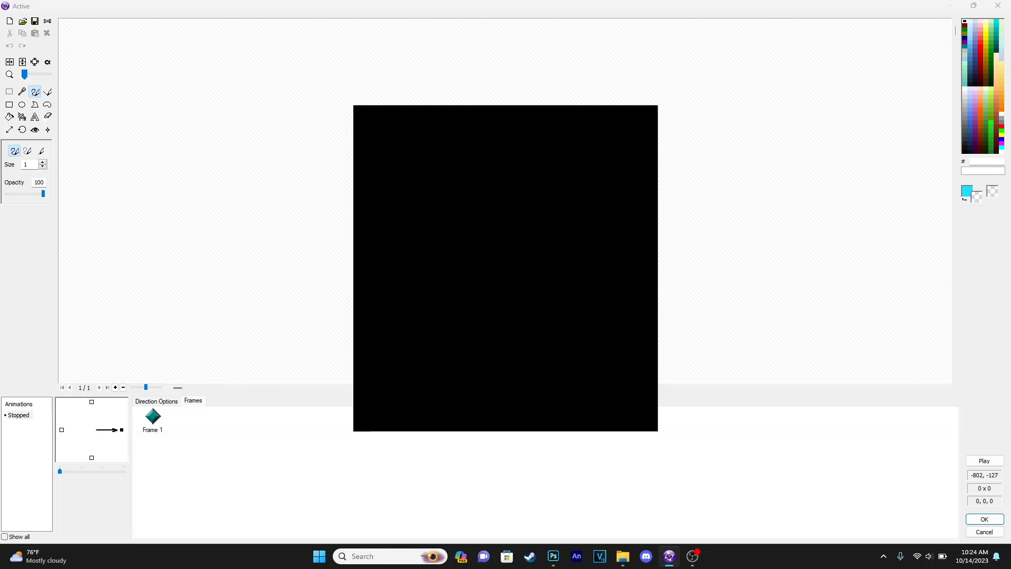
click(280, 106)
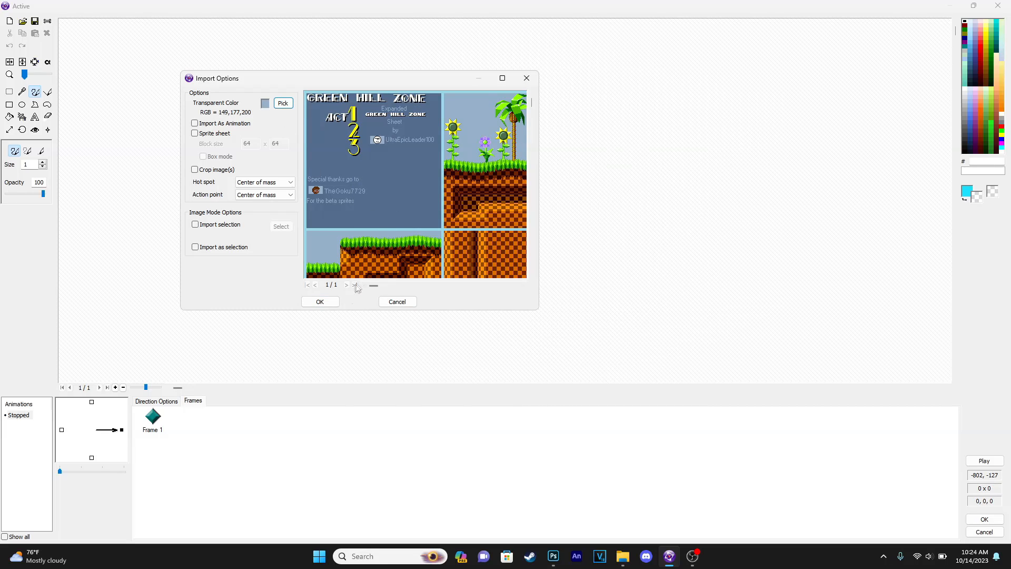
click(321, 301)
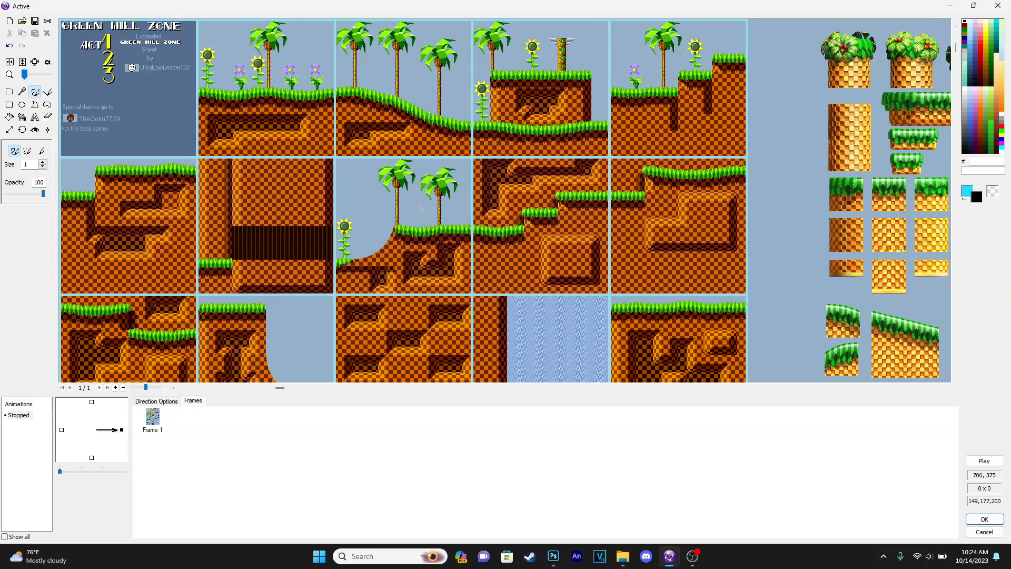
- Switch the tile sheet's transparency from Alpha channel to Transp. Color so its blue-grey backdrop is transparent
scroll(416, 211, up, 4)
scroll(408, 205, down, 1)
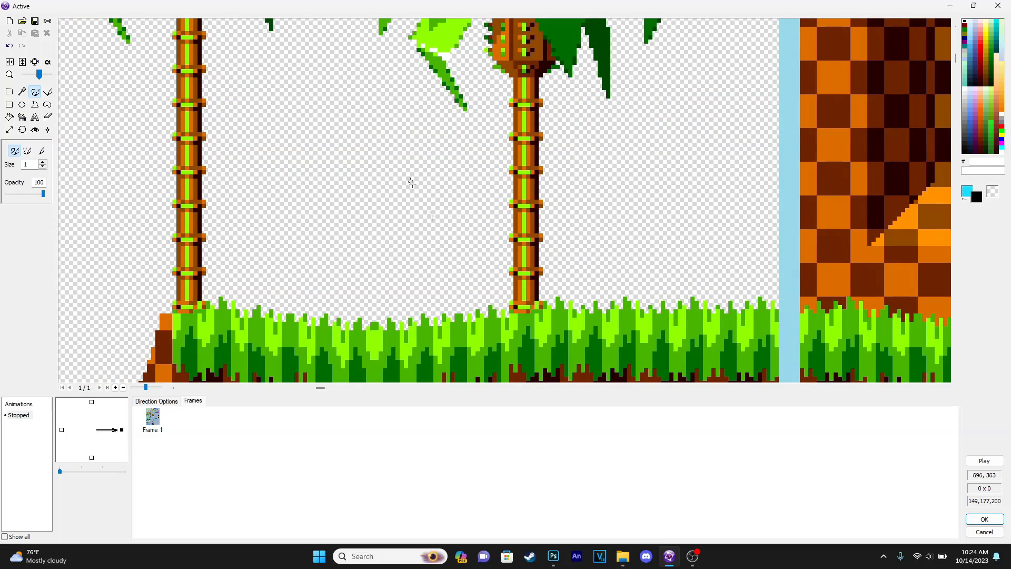
scroll(421, 159, down, 5)
click(49, 61)
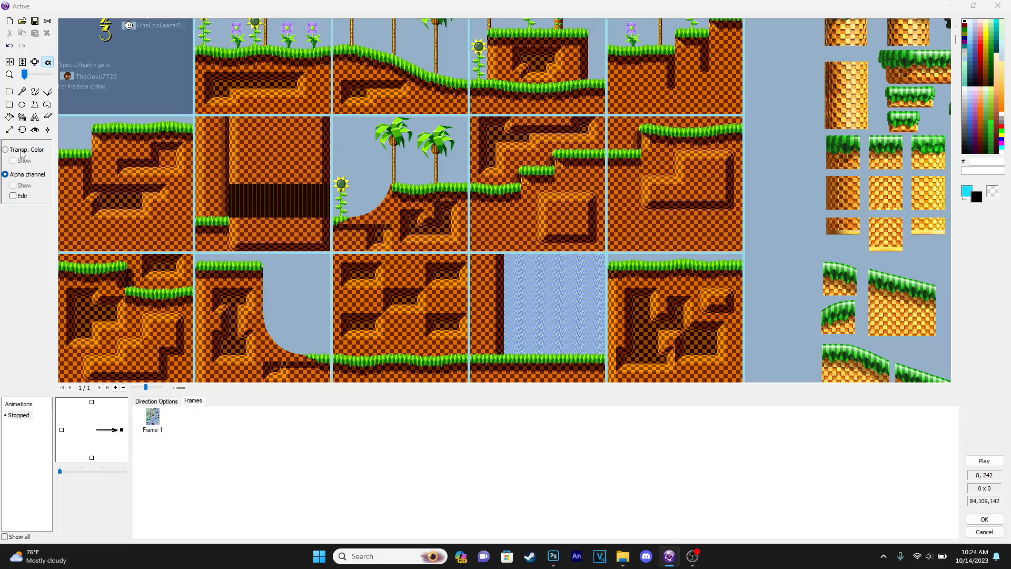
click(21, 152)
click(517, 299)
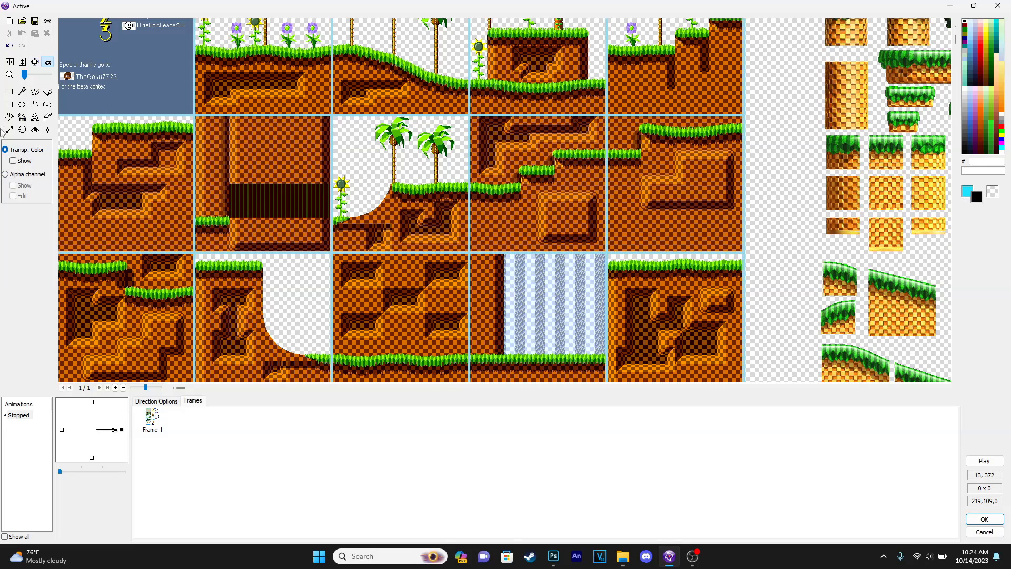
- Look through the tile sheet down to its background scenery and apply the image to the Active object
click(9, 91)
drag(958, 55, 964, 306)
scroll(59, 176, up, 2)
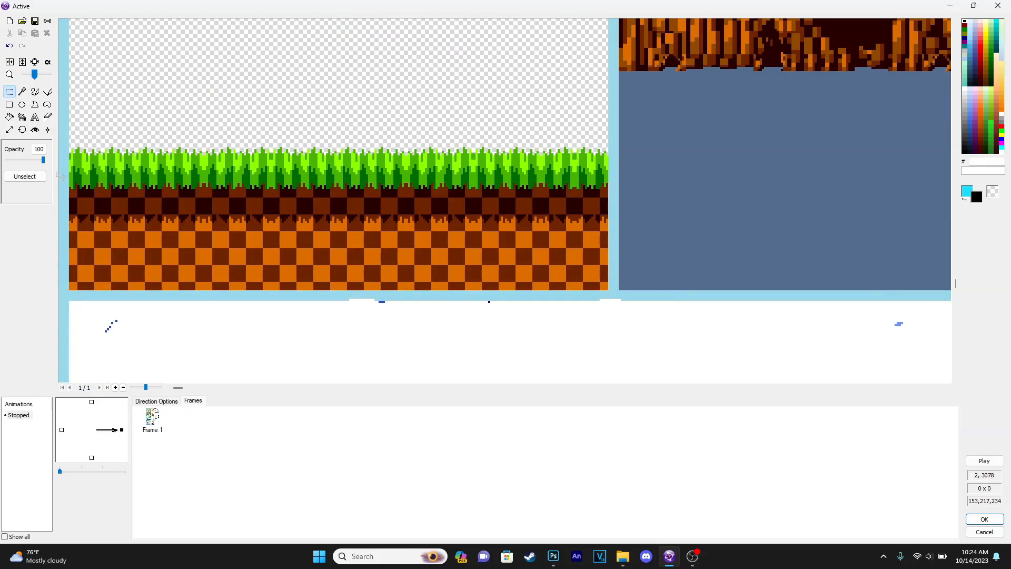
scroll(473, 183, down, 2)
mouse_move(955, 295)
mouse_down()
mouse_move(951, 345)
mouse_move(942, 290)
mouse_up()
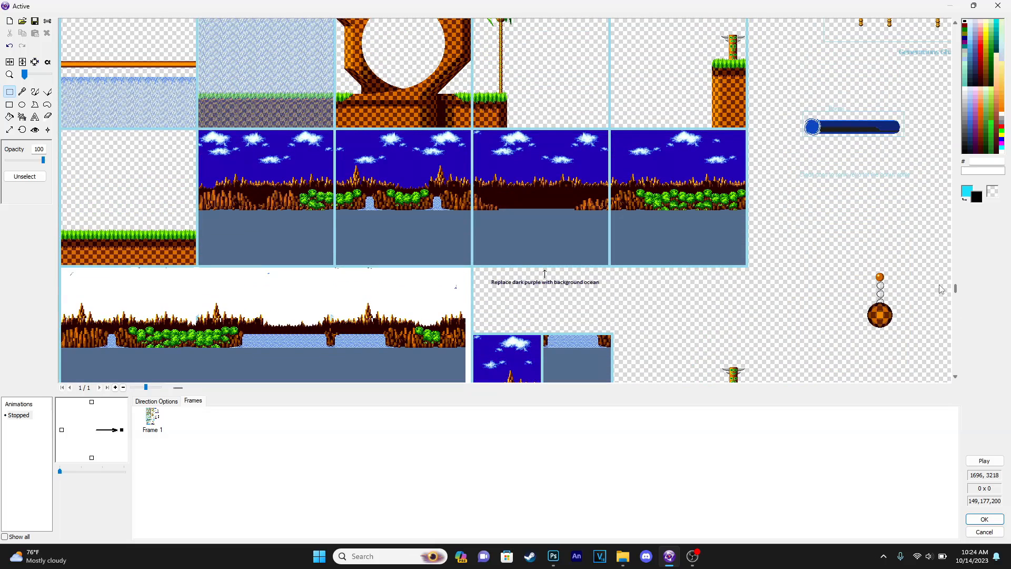
click(982, 522)
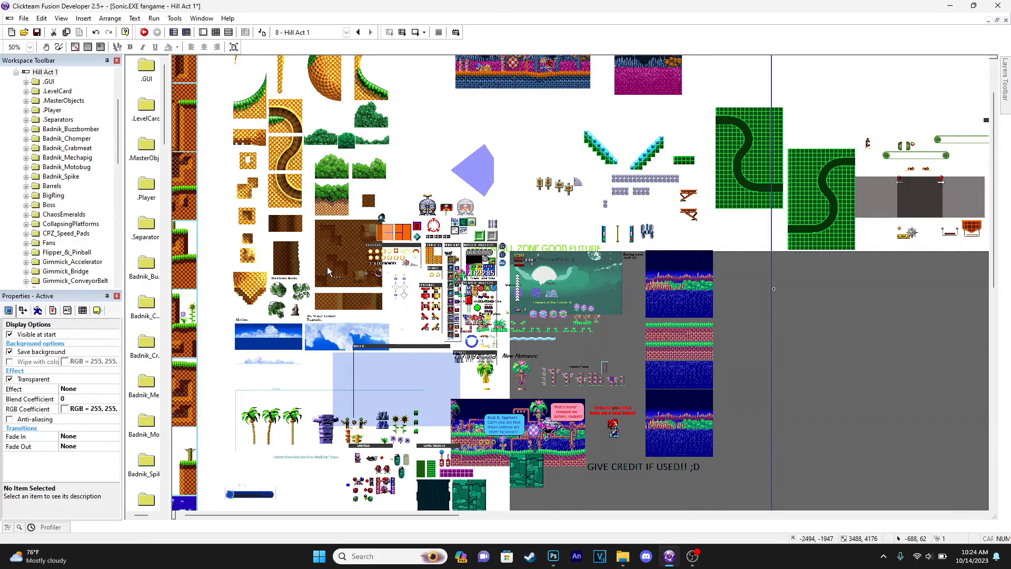
scroll(32, 136, up, 3)
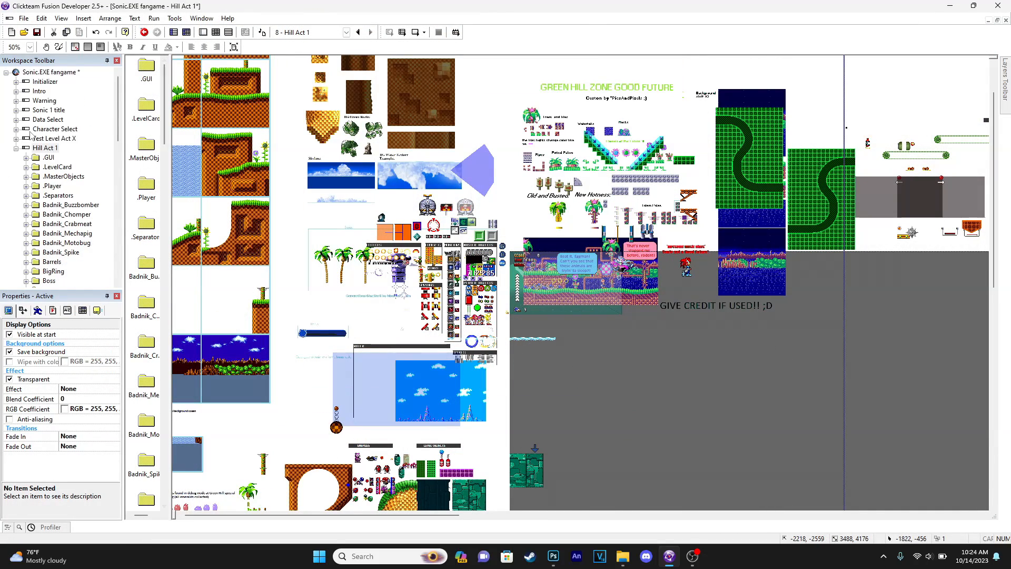
- Switch to the Sonic 1 title frame and examine its blue-sky background and water at 200% zoom
double_click(49, 110)
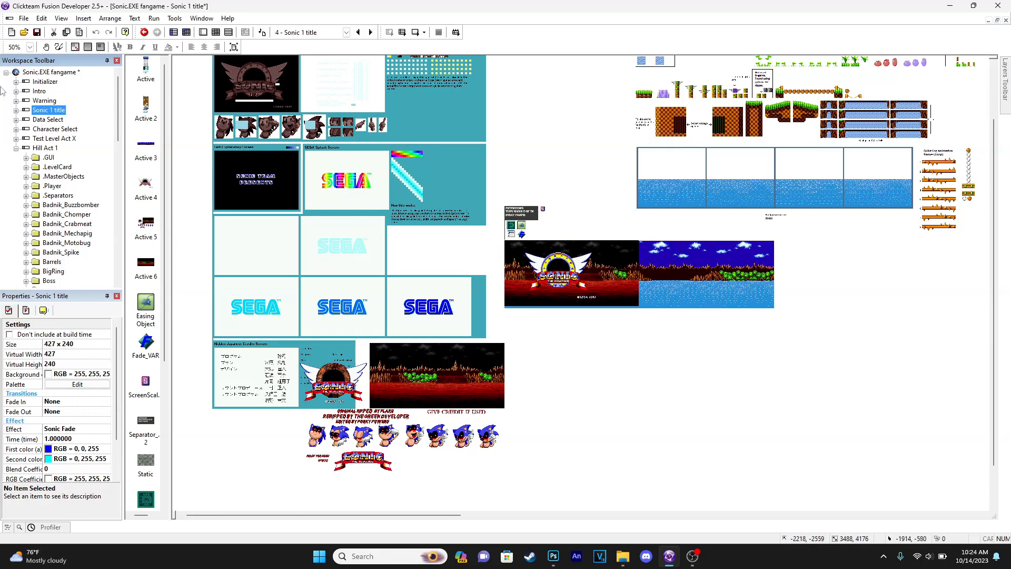
click(30, 46)
click(21, 94)
middle_drag(760, 205, 293, 198)
click(780, 266)
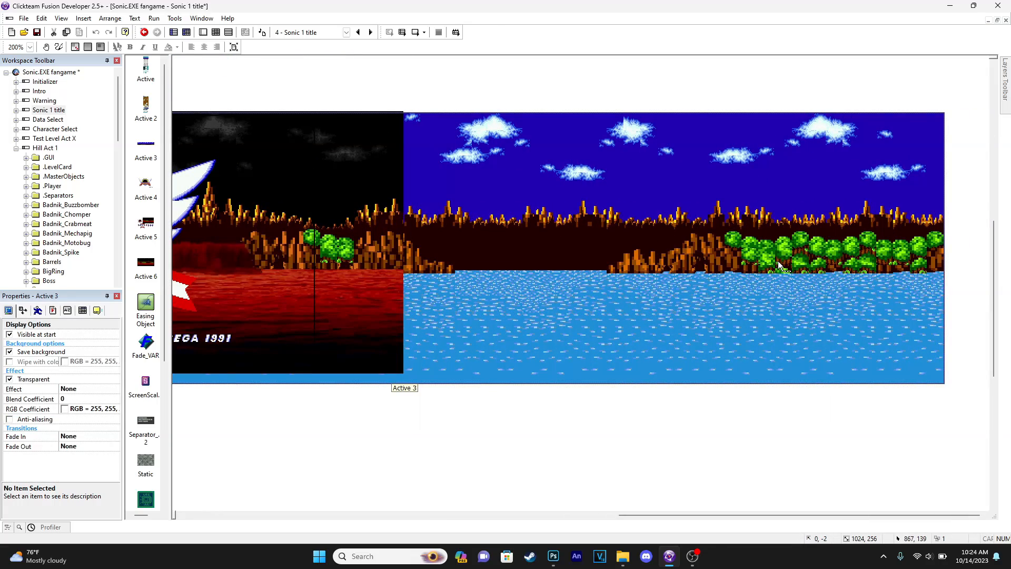
- Preview the animation of the blue-sky background object Active 3, leaving its image unchanged
double_click(731, 242)
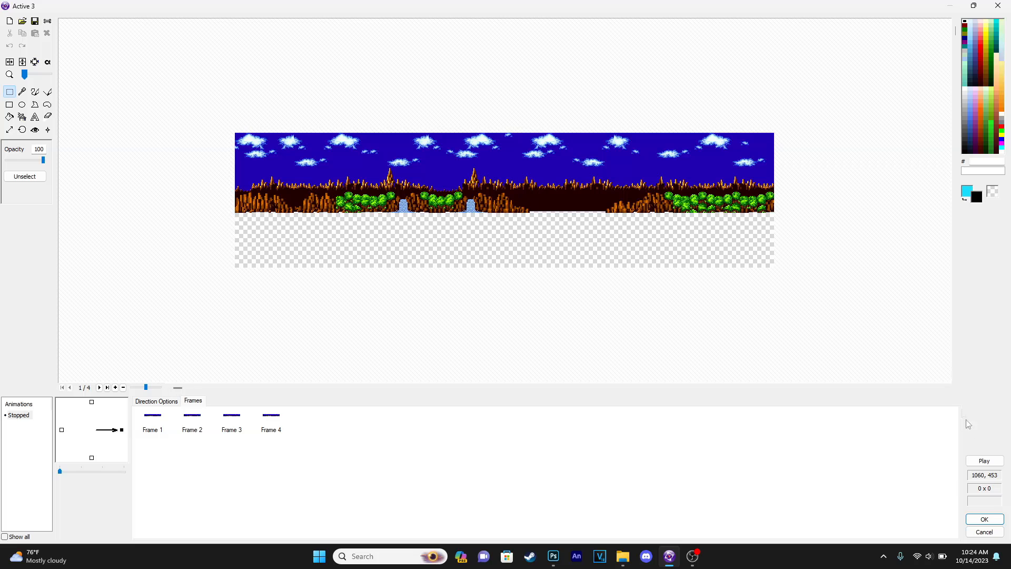
click(985, 461)
click(767, 197)
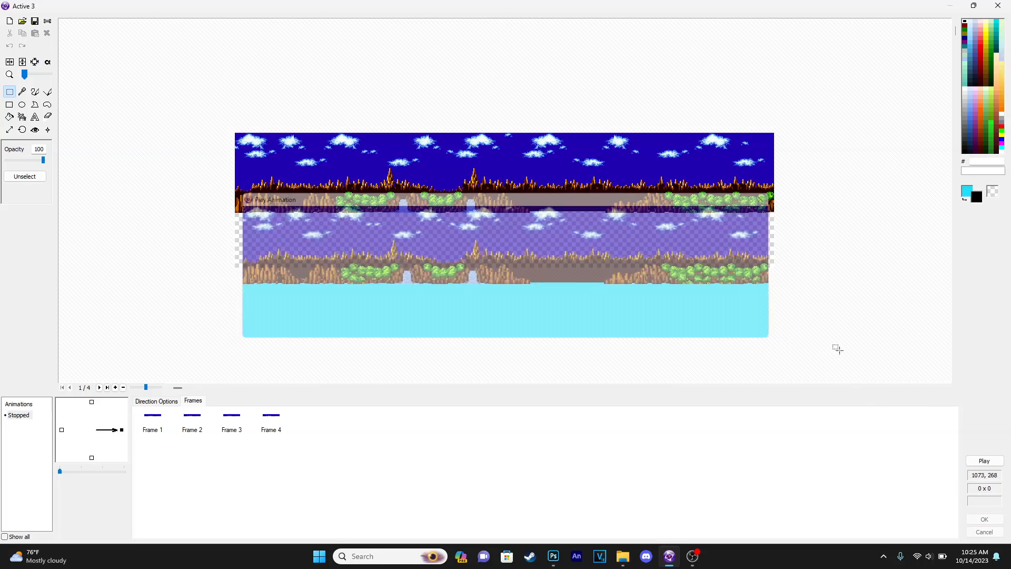
click(984, 520)
click(615, 314)
click(640, 458)
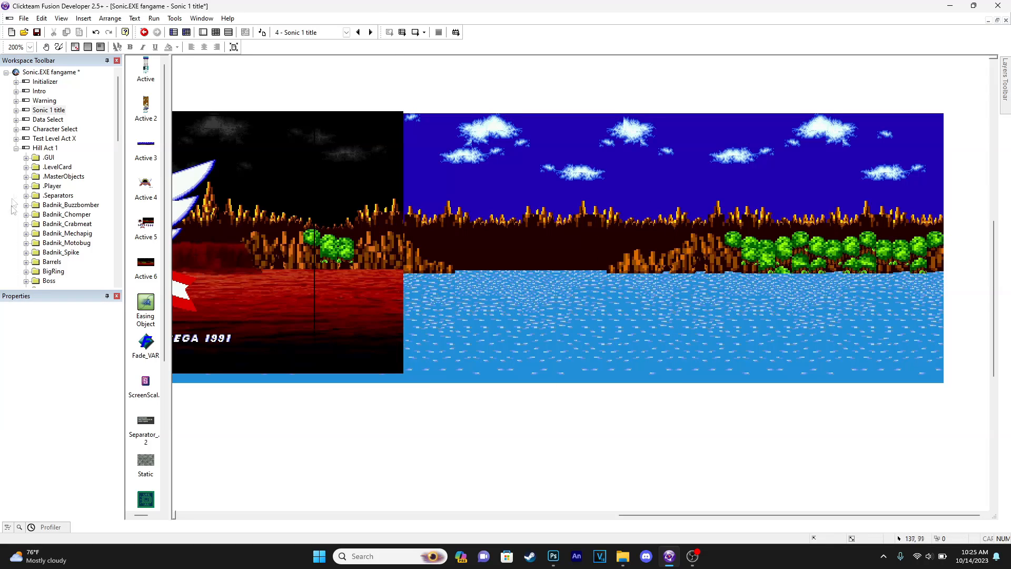
- Examine the waterfalls, trees and transparent lower area in Active 3's background image up close
double_click(722, 238)
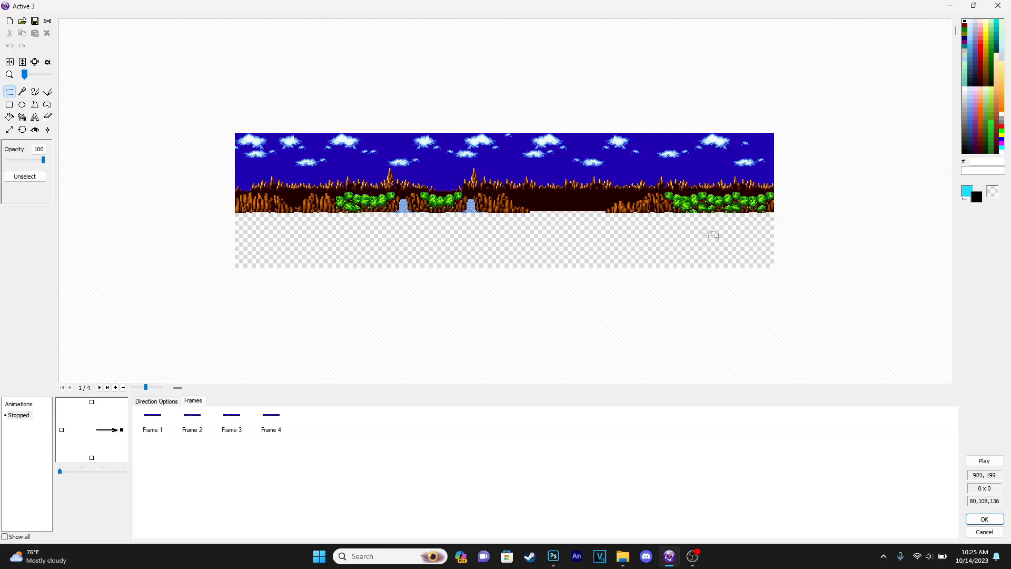
scroll(403, 205, up, 3)
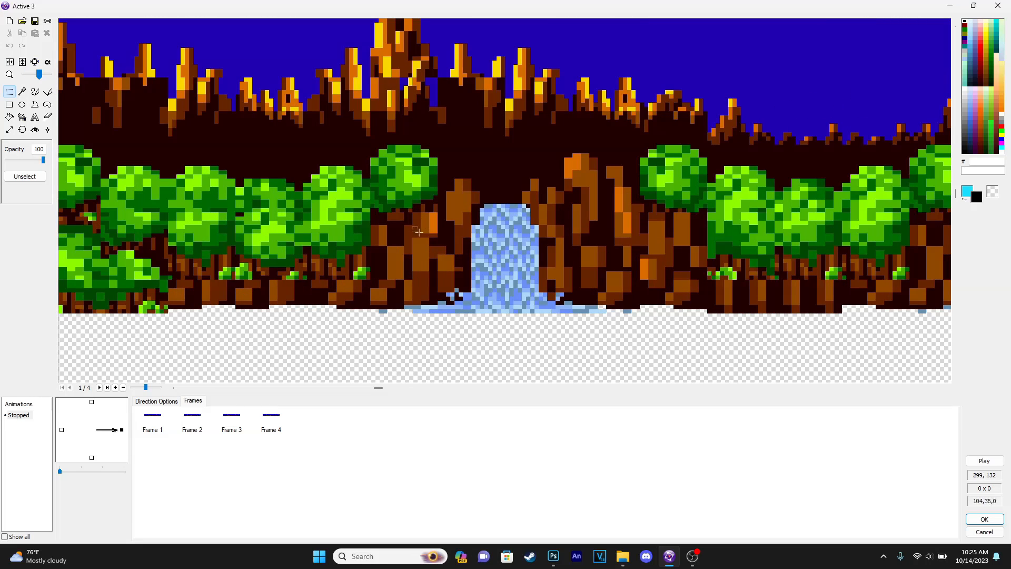
scroll(237, 232, down, 2)
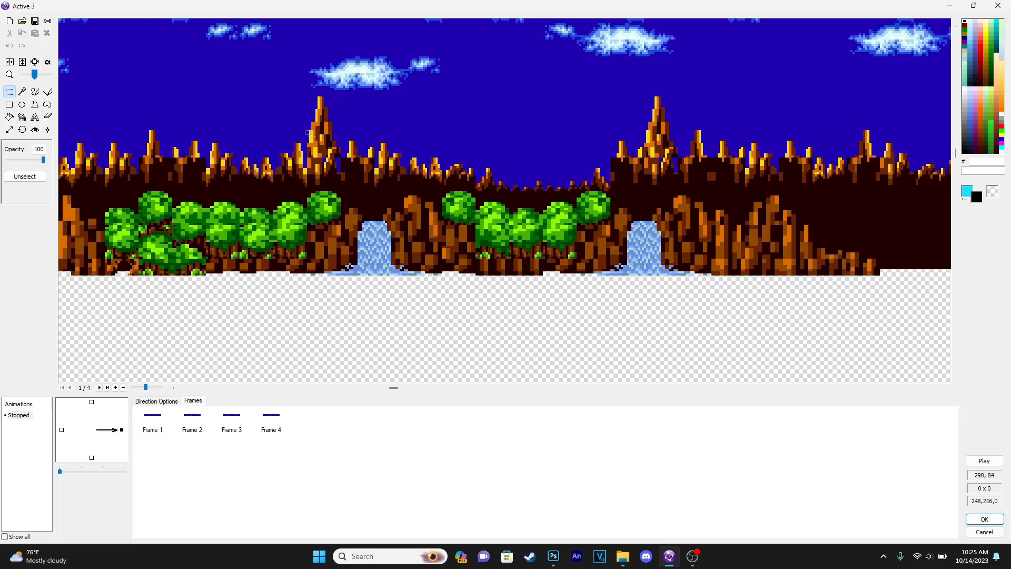
click(974, 520)
scroll(478, 382, down, 3)
scroll(466, 383, up, 4)
scroll(465, 384, down, 3)
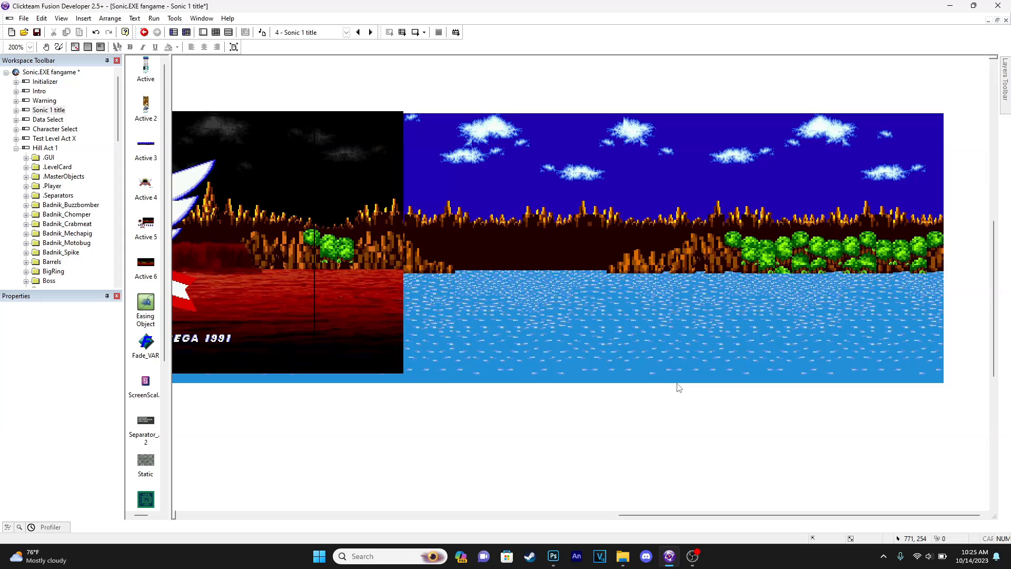
- Inspect the separate water objects placed below the blue-sky background in the title frame
click(731, 314)
click(602, 313)
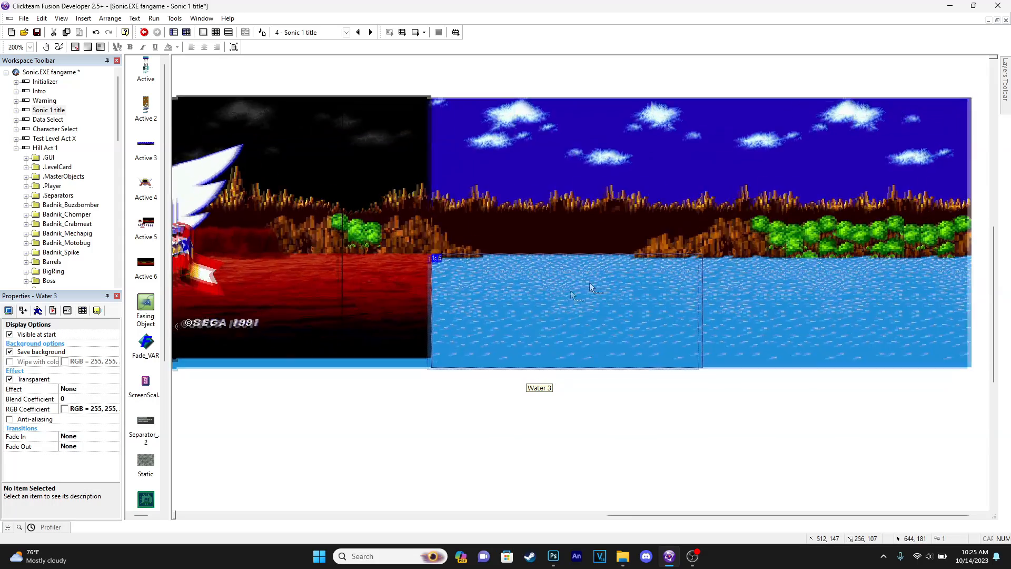
middle_drag(590, 283, 528, 317)
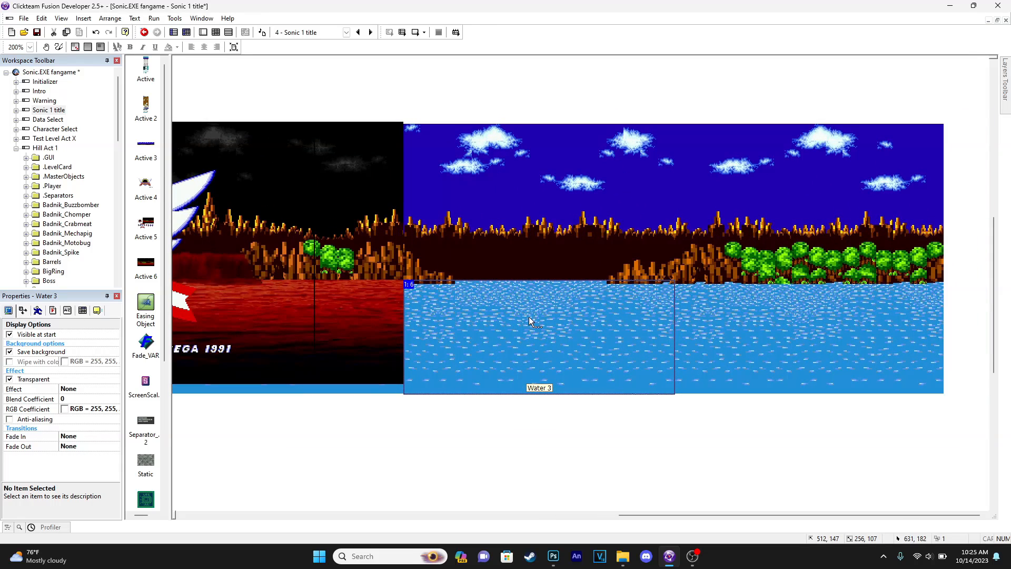
click(620, 234)
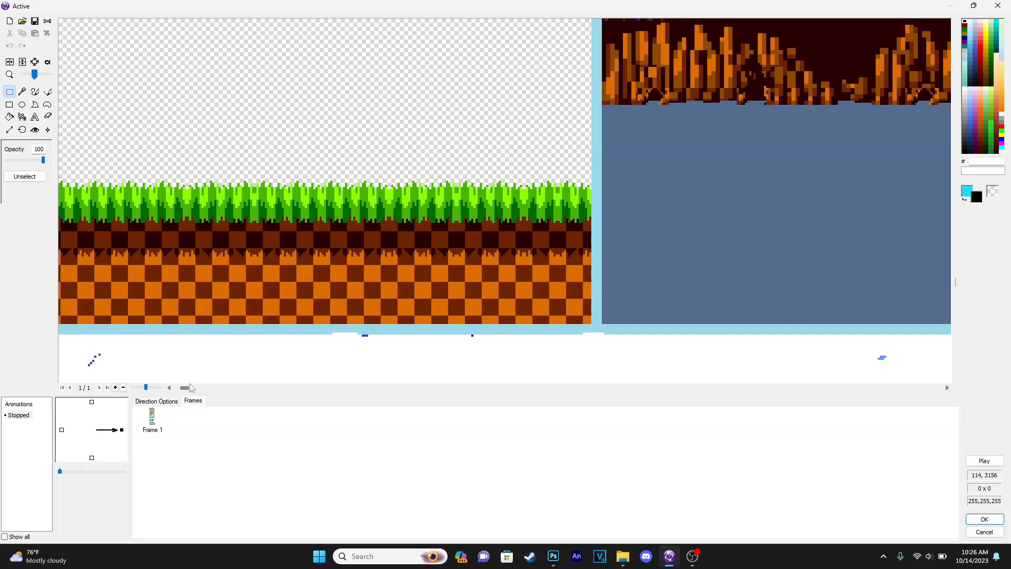
- Copy the flat grass-and-checker ground tile, about 256 by 70 pixels, from the Hill Act 1 tile sheet
drag(191, 388, 168, 391)
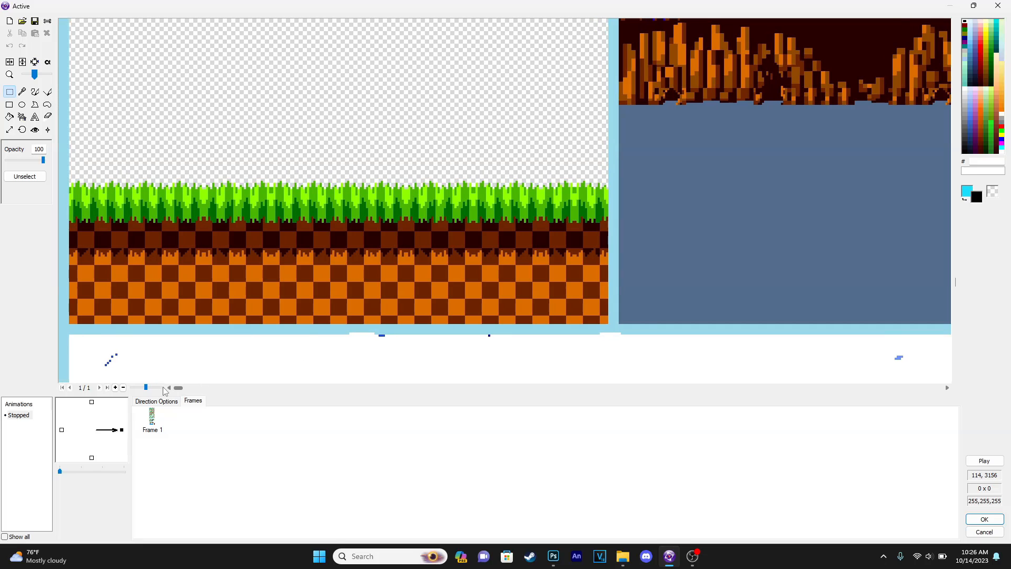
drag(66, 175, 608, 324)
key(ctrl+c)
click(765, 228)
click(984, 520)
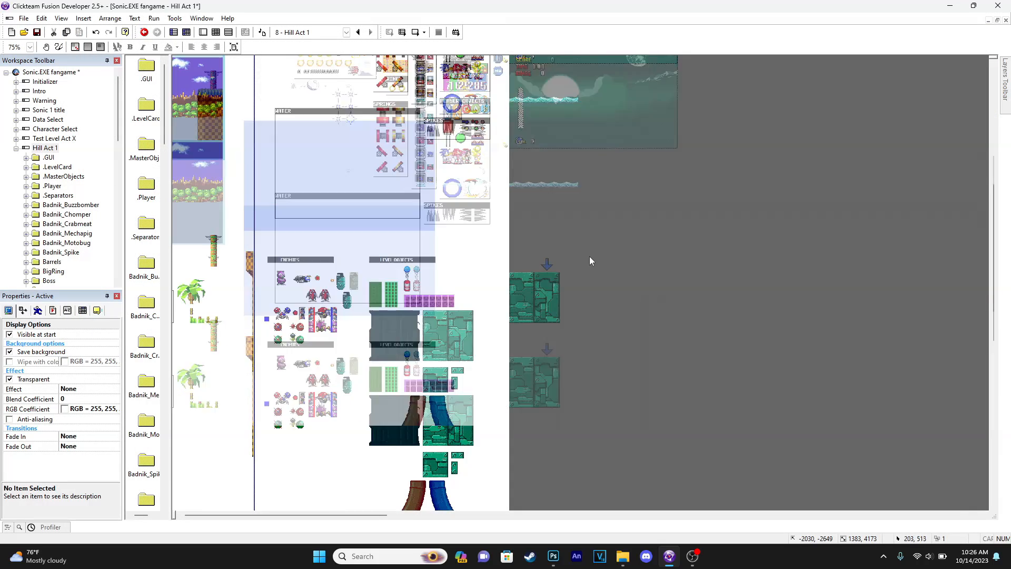
- Add a new Active object in the open level area near the green starting blocks
click(367, 286)
middle_drag(378, 254, 342, 248)
double_click(427, 248)
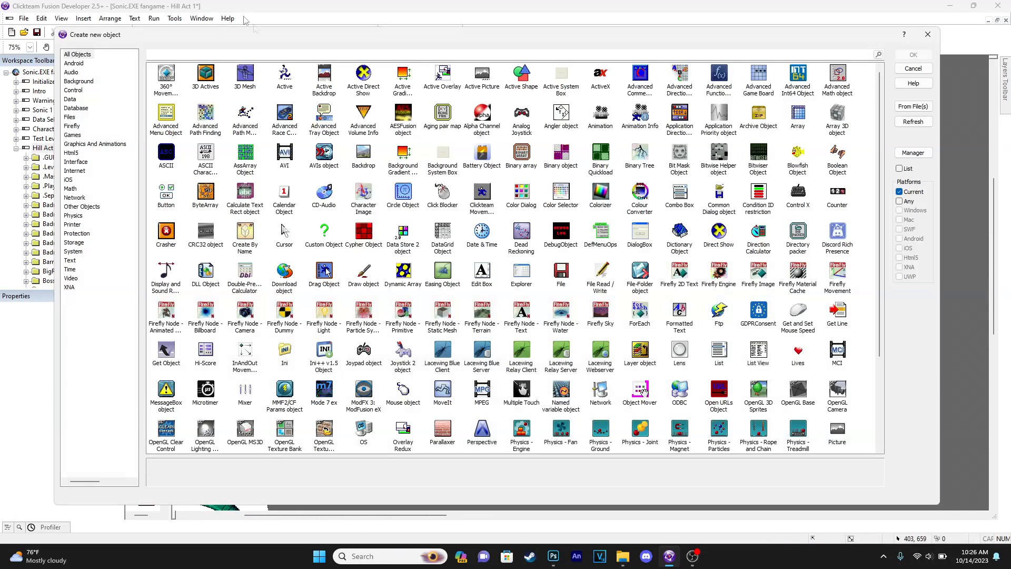
double_click(285, 77)
click(366, 267)
- Replace the new Active object's default image with the copied grass ground tile, resizing the image to fit
double_click(367, 267)
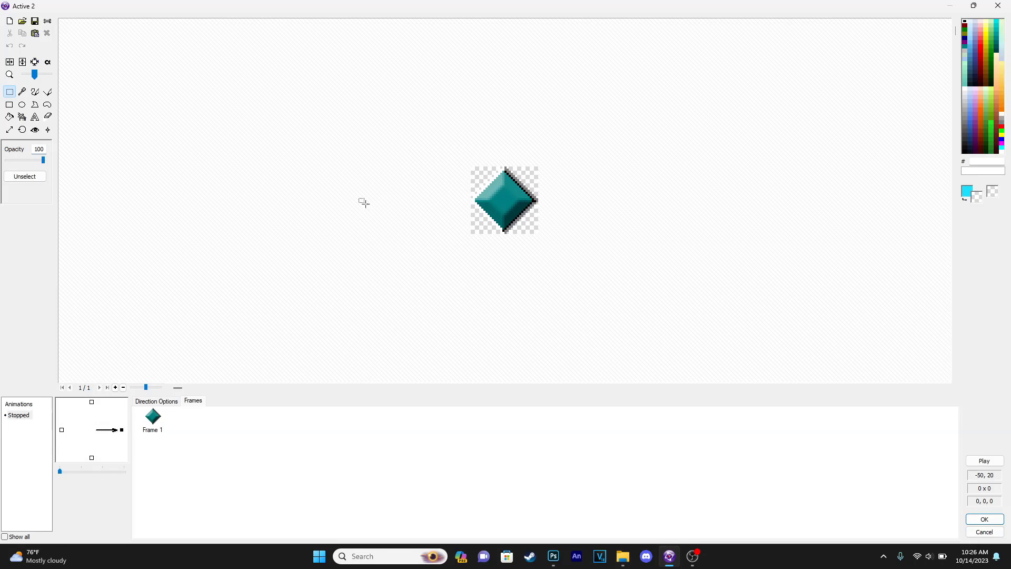
click(10, 21)
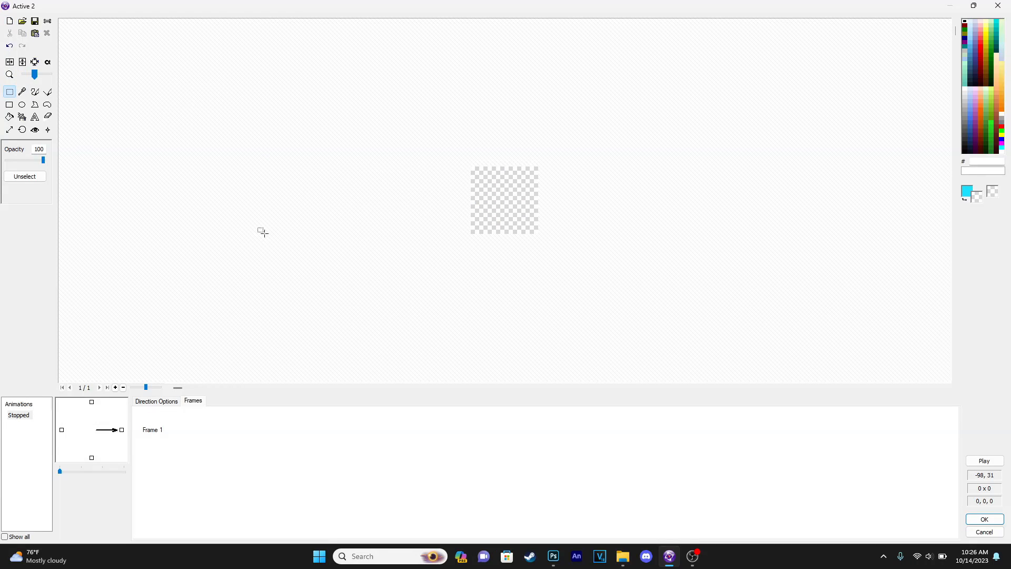
key(ctrl+v)
click(540, 299)
click(79, 71)
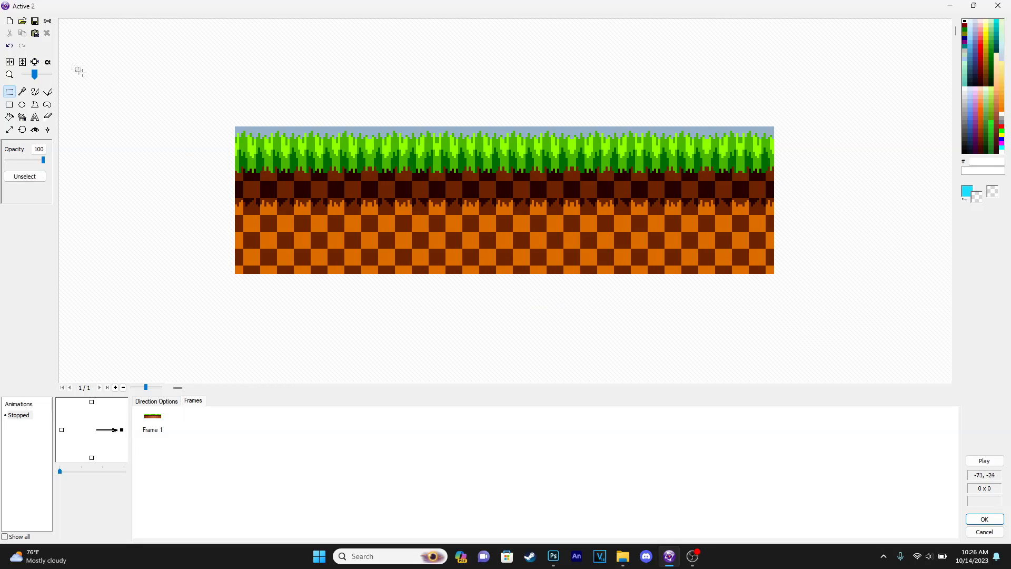
- Make the ground tile's blue-grey backdrop (RGB 149, 177, 200) transparent and center the image's hotspot
click(49, 63)
click(300, 124)
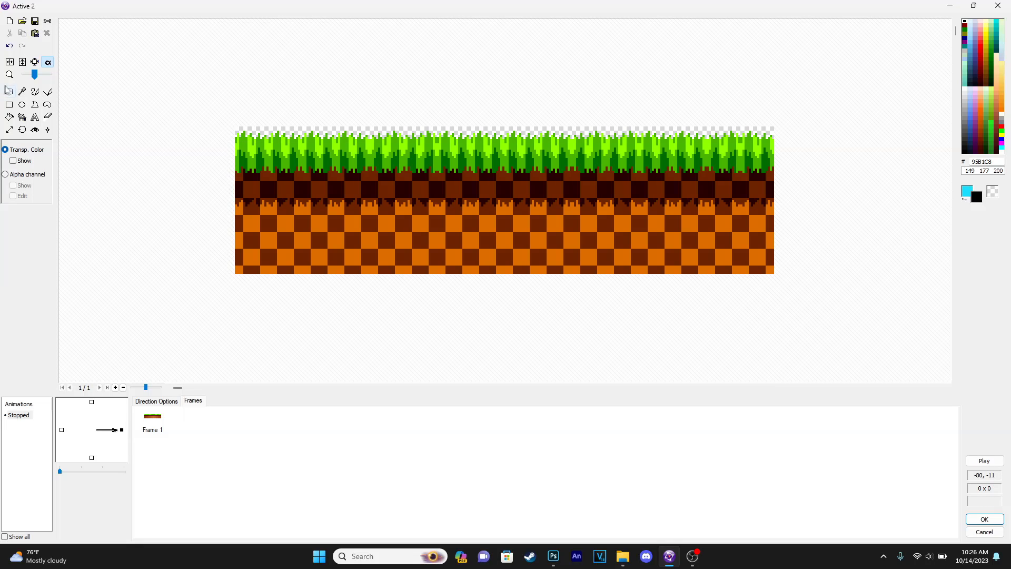
click(9, 93)
click(35, 130)
click(22, 193)
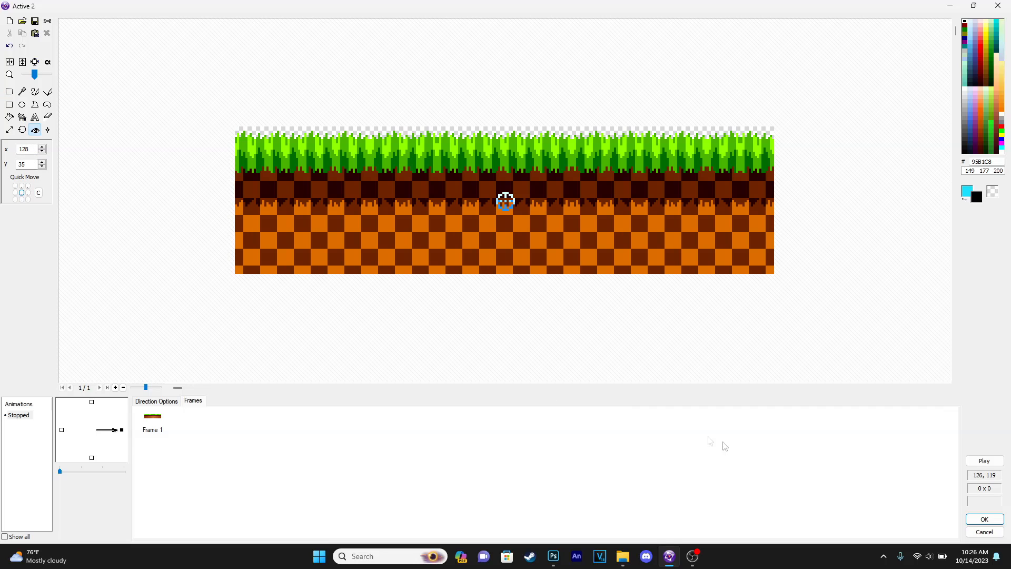
- Apply the ground tile image and align the piece flush against the green starting blocks, level with their top
click(990, 521)
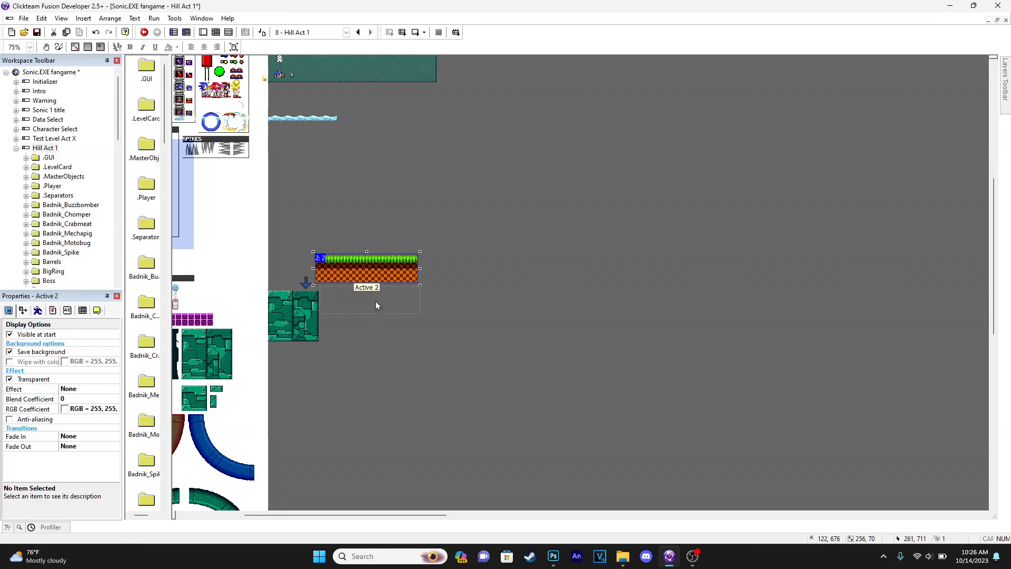
drag(375, 301, 377, 335)
click(472, 334)
- Find the Backdrop object type with the search term "bac" and place a Backdrop above the grass ground piece
double_click(445, 248)
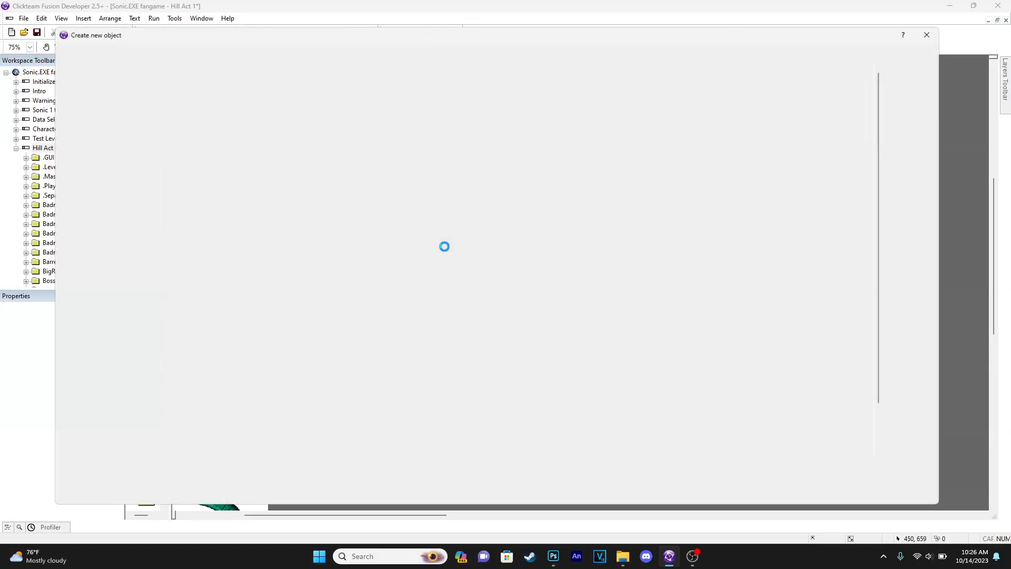
click(270, 54)
text(bac)
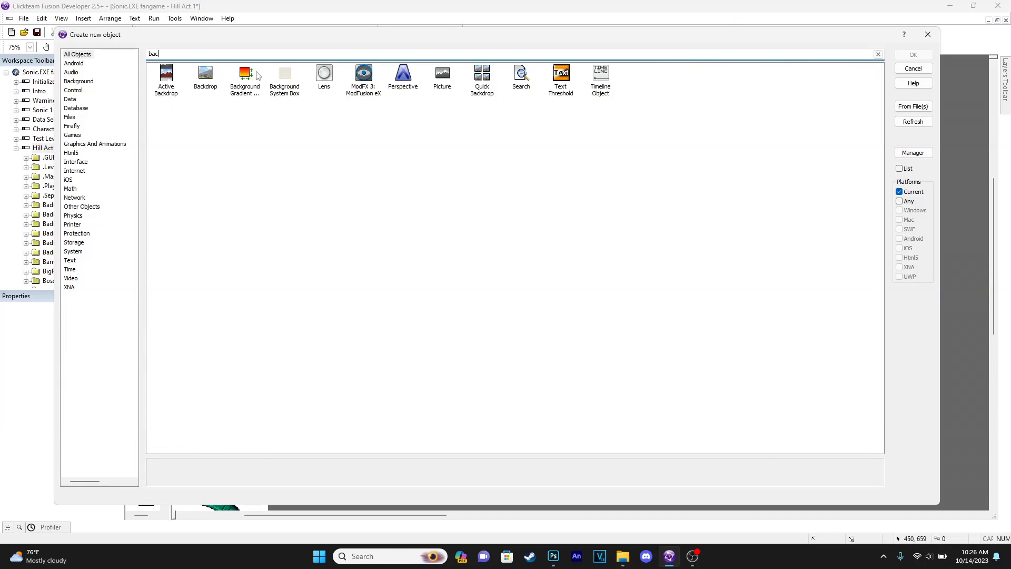
double_click(205, 73)
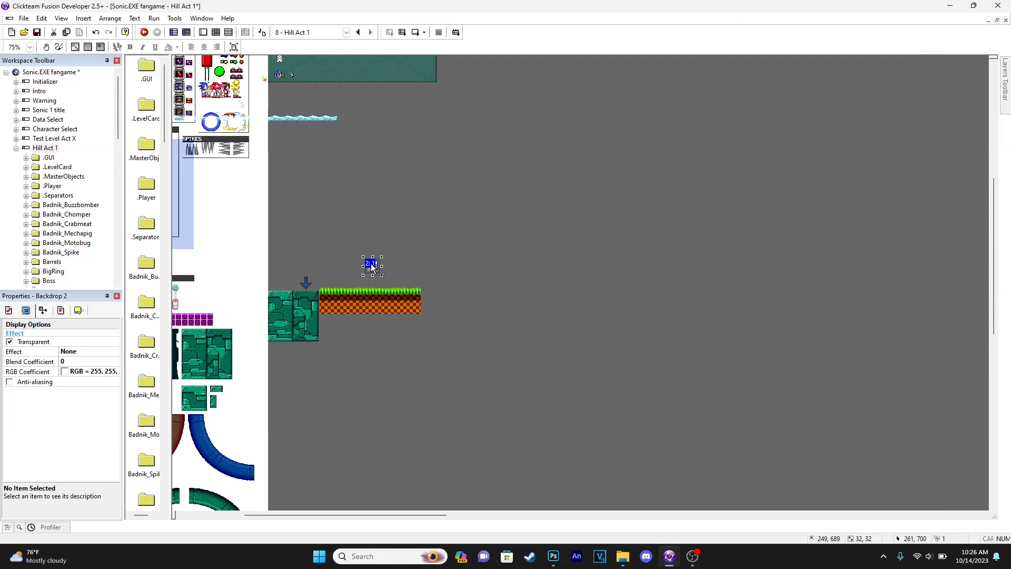
click(371, 263)
- Clear the Backdrop's default image and fill it with solid purple, RGB 139, 55, 143
click(13, 104)
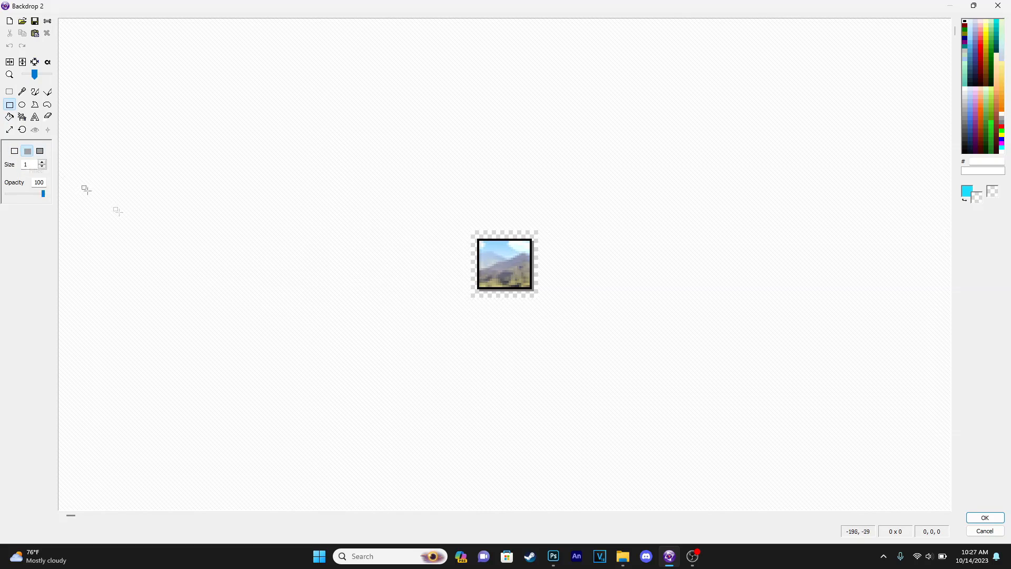
key(Delete)
right_click(977, 128)
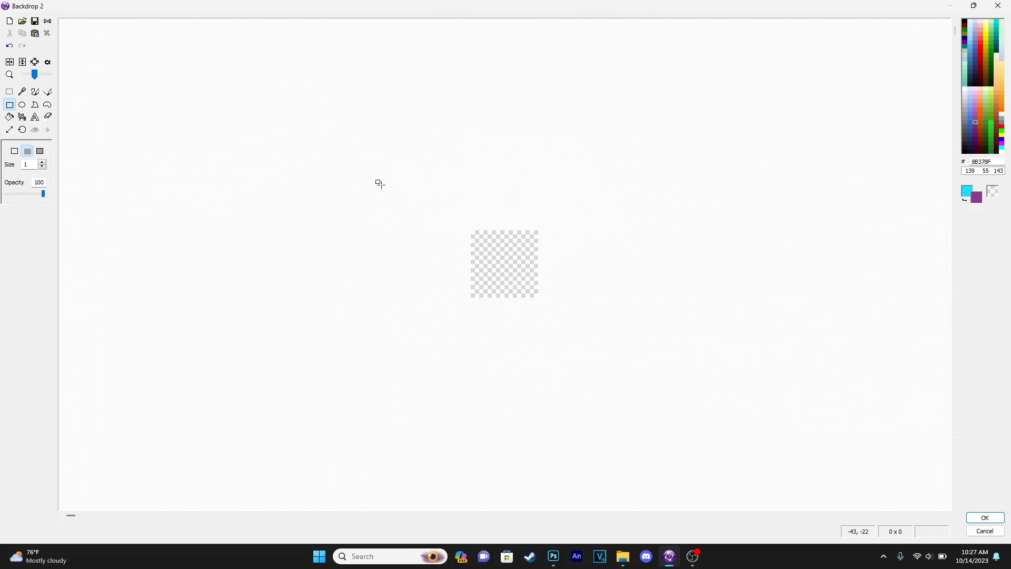
drag(380, 183, 932, 445)
click(984, 518)
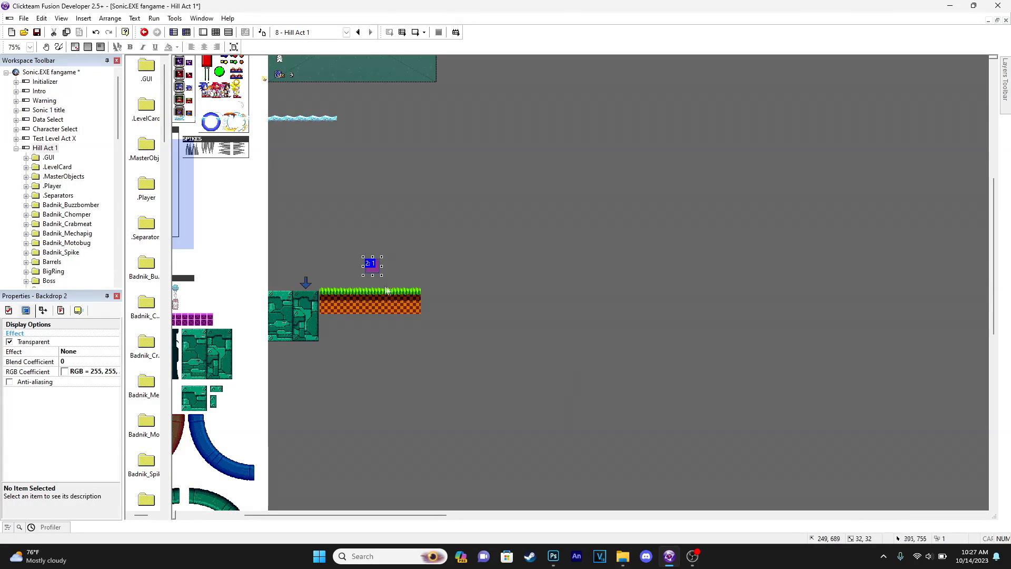
- Set the purple Backdrop's obstacle type to Obstacle with Collision with box enabled
click(30, 47)
click(14, 90)
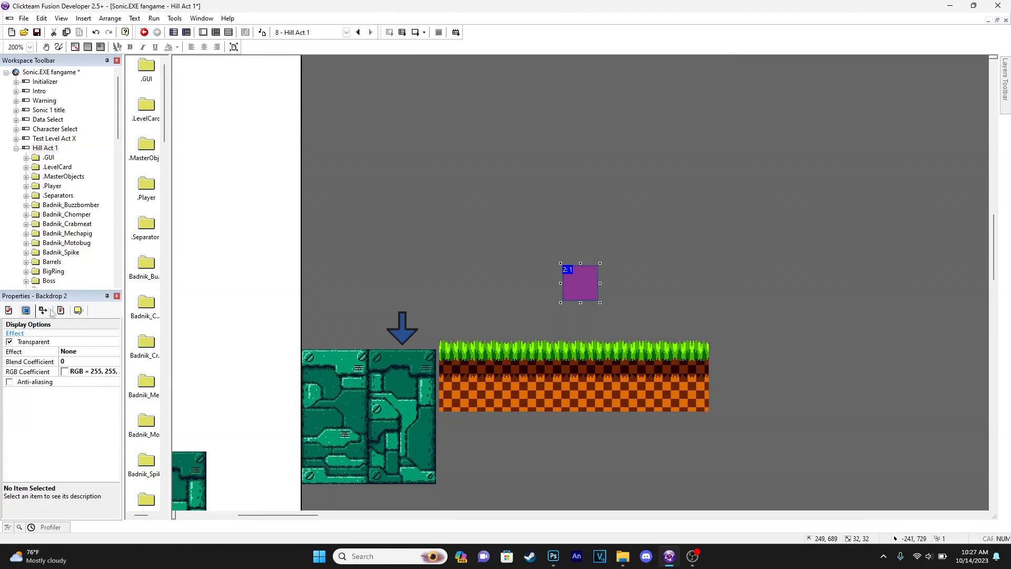
click(61, 311)
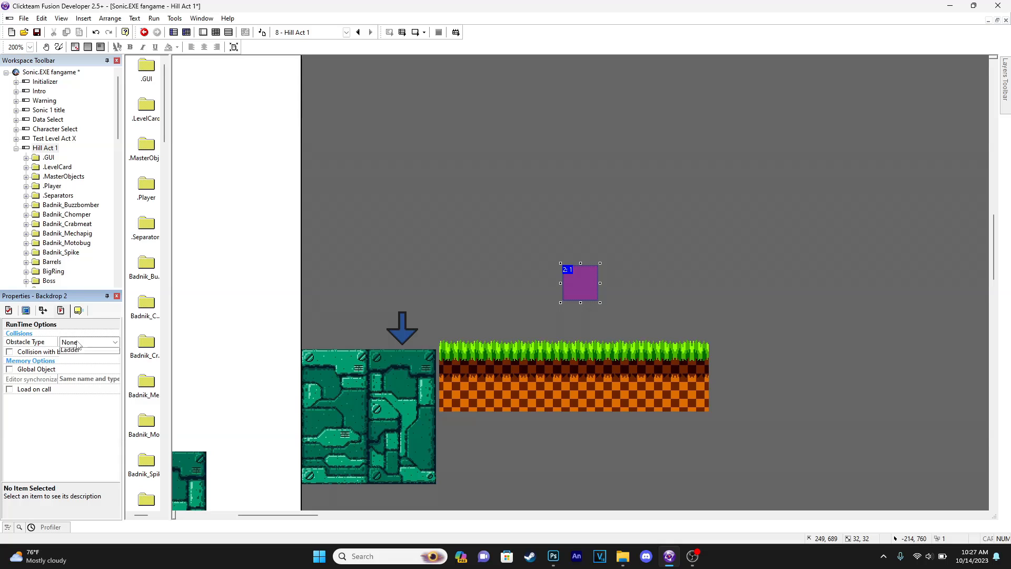
click(55, 342)
click(73, 365)
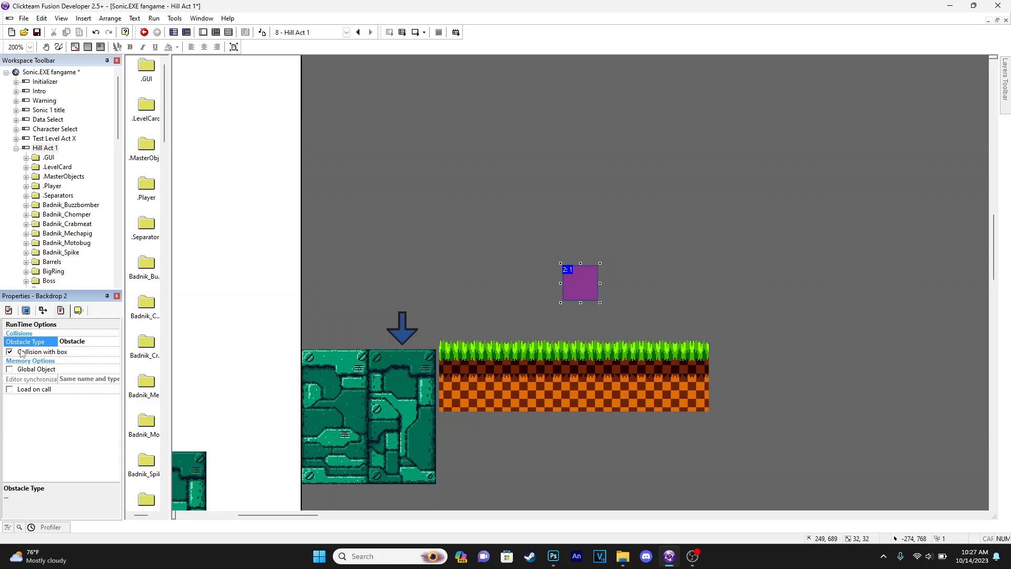
- Move the purple Backdrop onto the grass ground piece, stretch it to 256 by 32 and lower it to position 128, 771
middle_drag(588, 290, 523, 269)
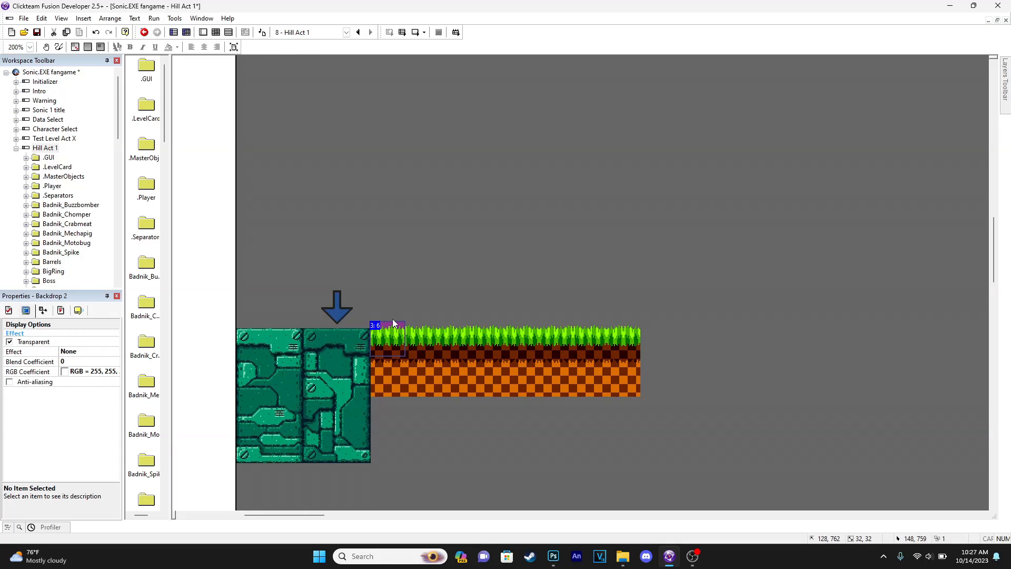
click(400, 321)
drag(407, 338, 643, 360)
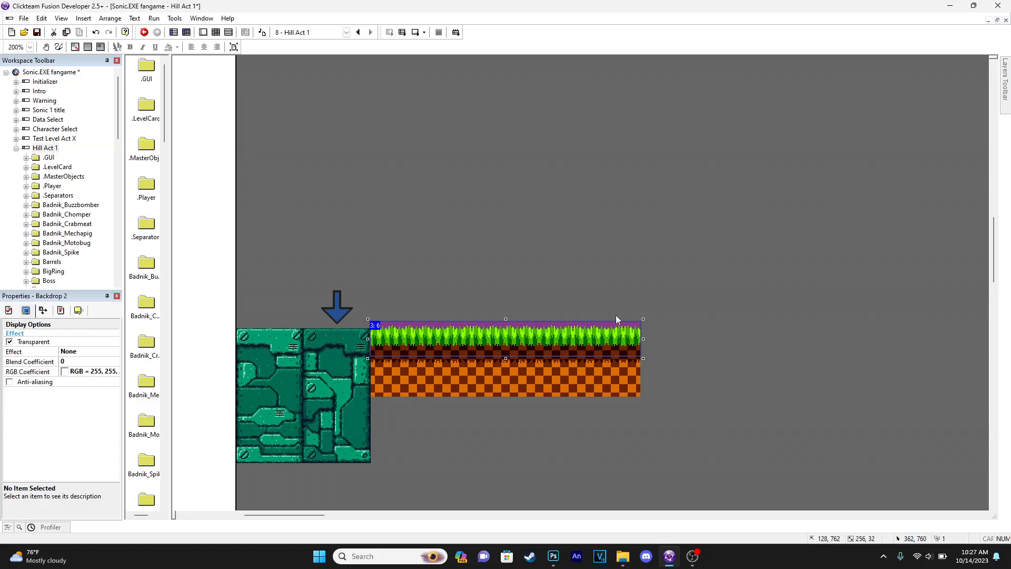
key(Down)
key(Down)
key(Down)
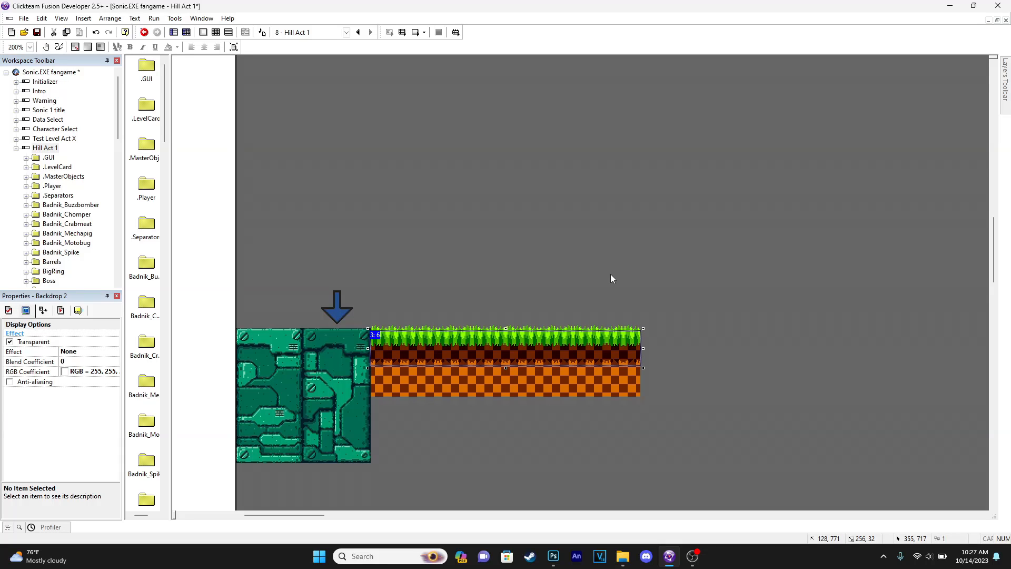
- Run the Hill Act 1 frame and test Sonic moving and jumping along the new grass ground
click(412, 32)
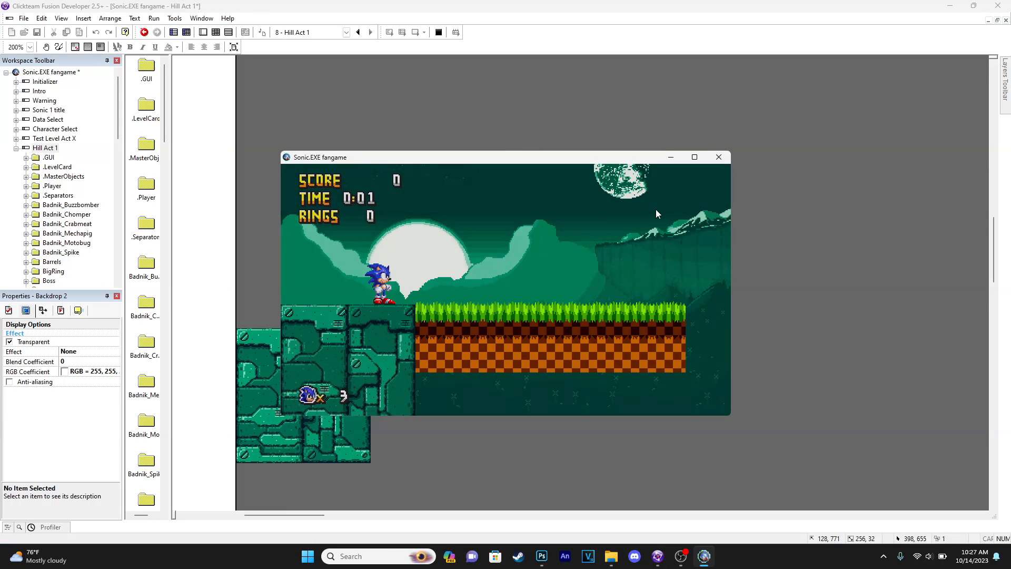
key(Right)
key(space)
key(Right)
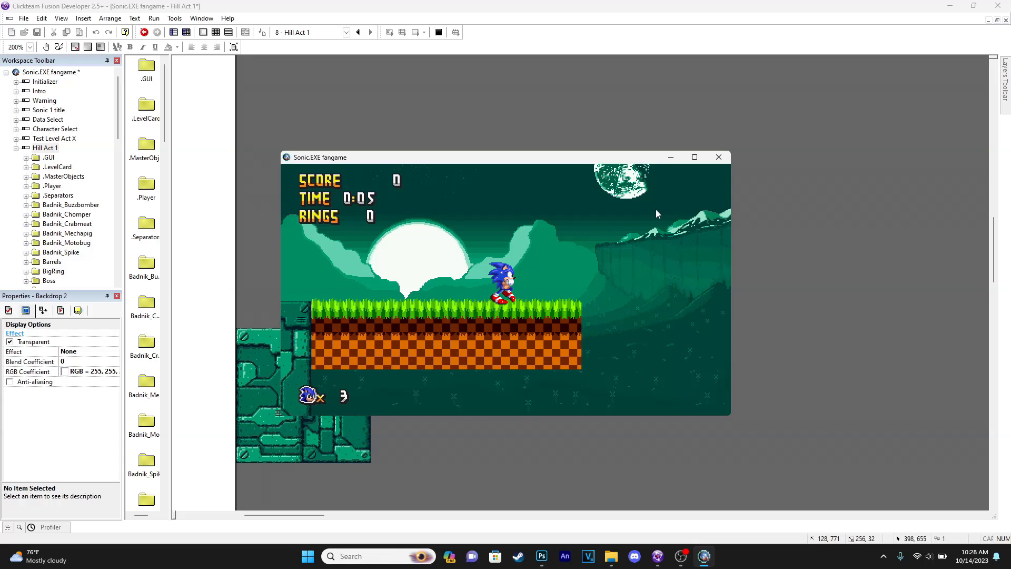
- Run Sonic back and forth across the grass ground beside the metal block, and end the test run
key(Right)
key(Left)
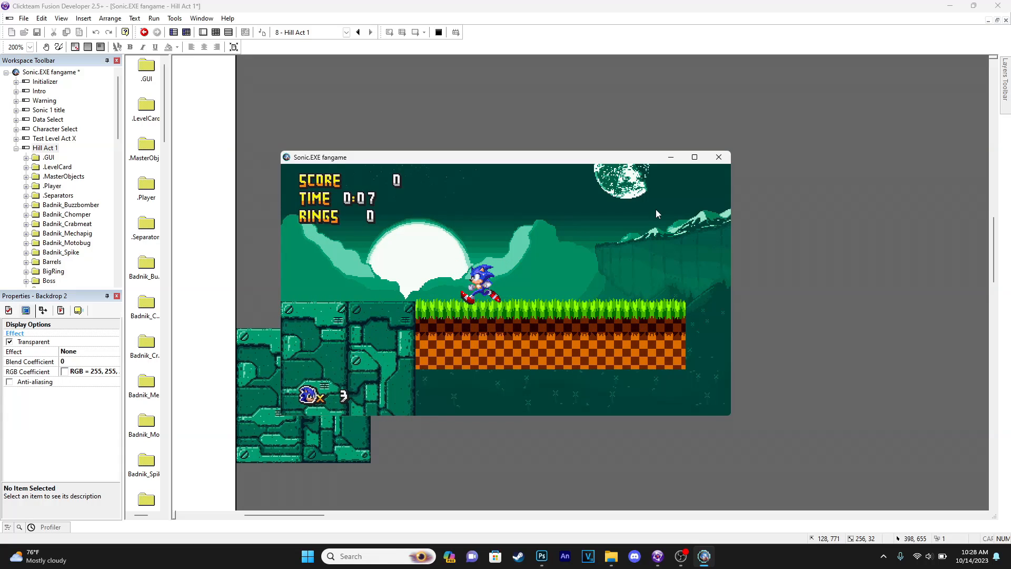
key(Right)
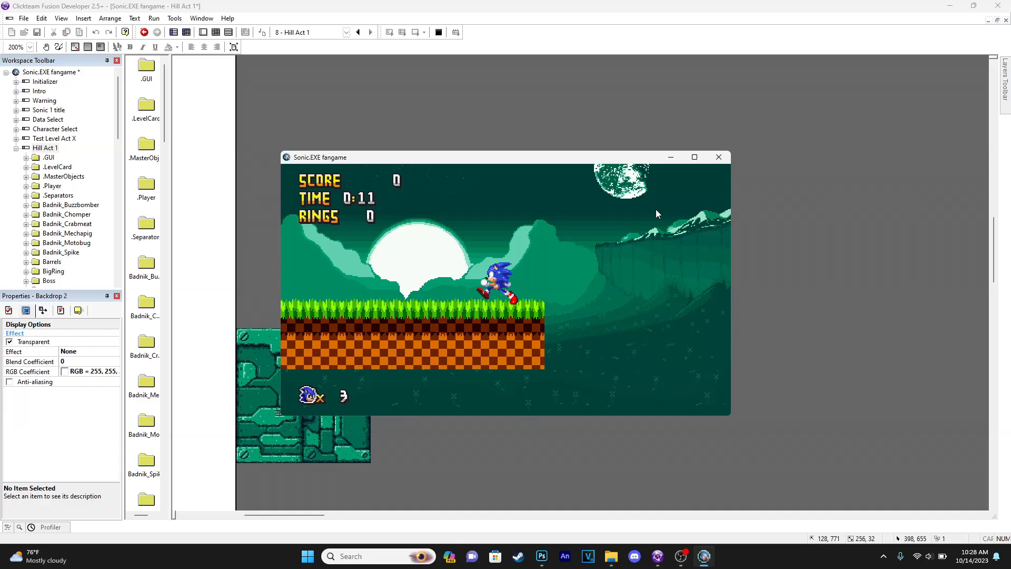
key(Left)
key(Right)
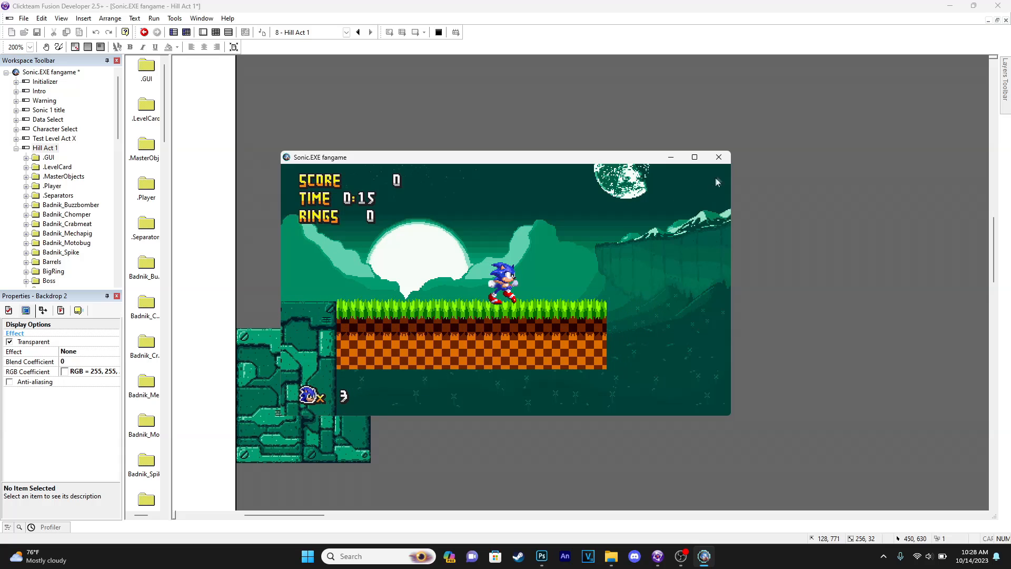
click(718, 157)
- Move the grass piece up to 136, 592 and the purple Backdrop just below it, clearing the ground area
click(387, 361)
drag(388, 361, 396, 182)
drag(436, 341, 440, 255)
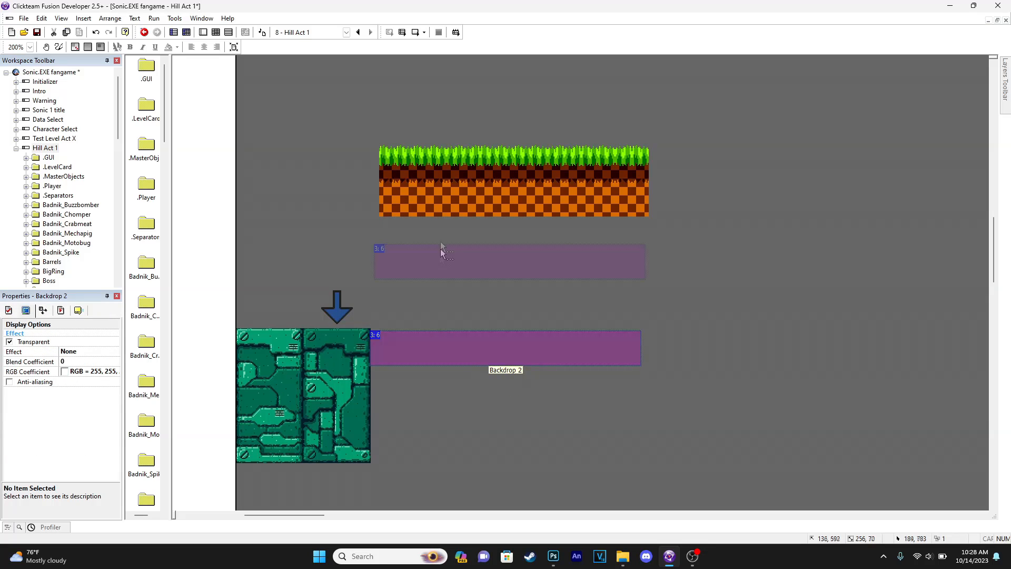
click(447, 180)
- Insert a new Backdrop object in the cleared area below the purple Backdrop
click(469, 335)
double_click(469, 339)
text(back)
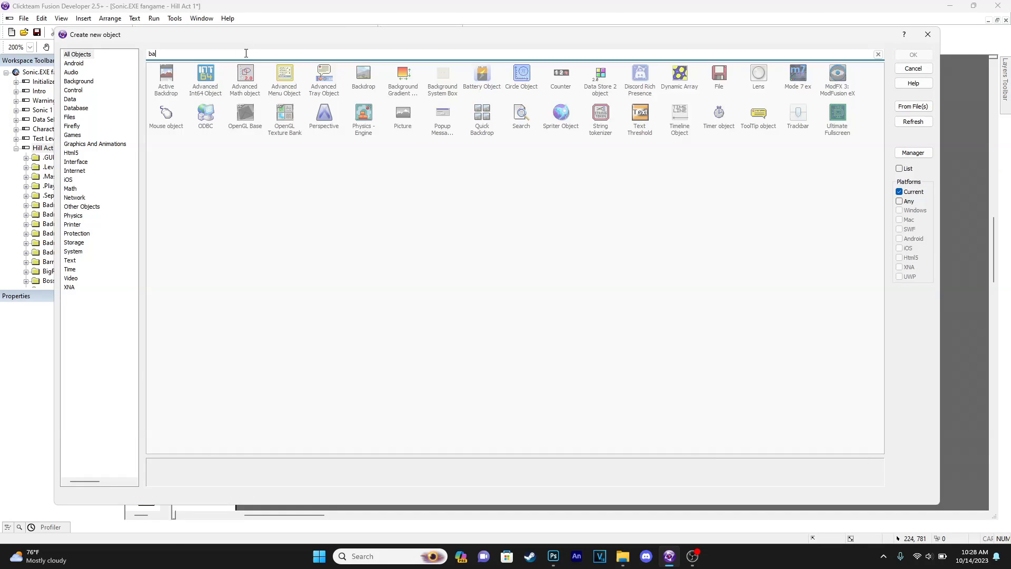
click(207, 78)
double_click(207, 78)
click(447, 289)
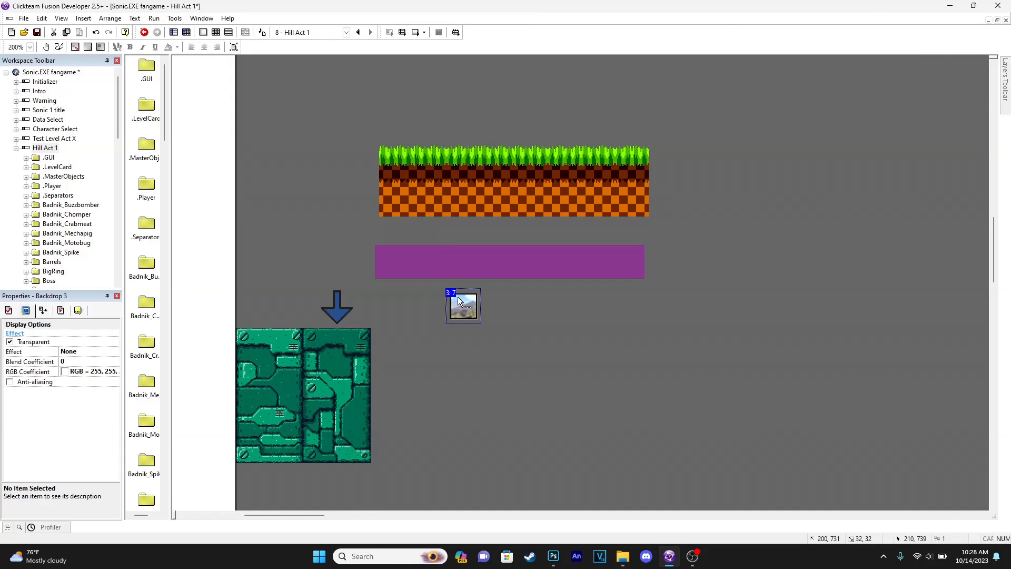
drag(457, 296, 455, 350)
- Paste the copied grass ground image into the new Backdrop with an enlarged canvas and make its light blue background transparent
double_click(460, 361)
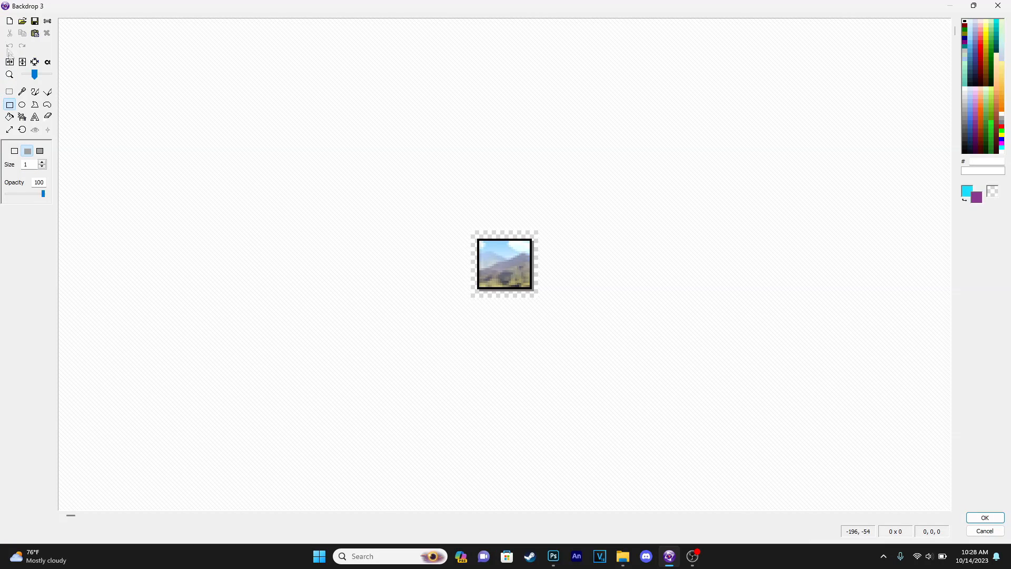
key(ctrl+v)
click(540, 298)
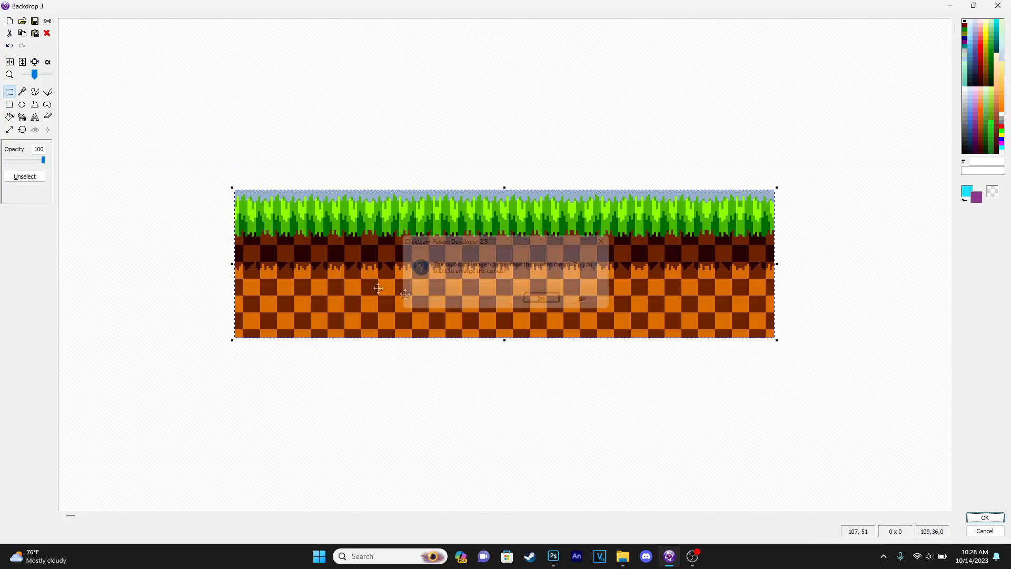
click(48, 62)
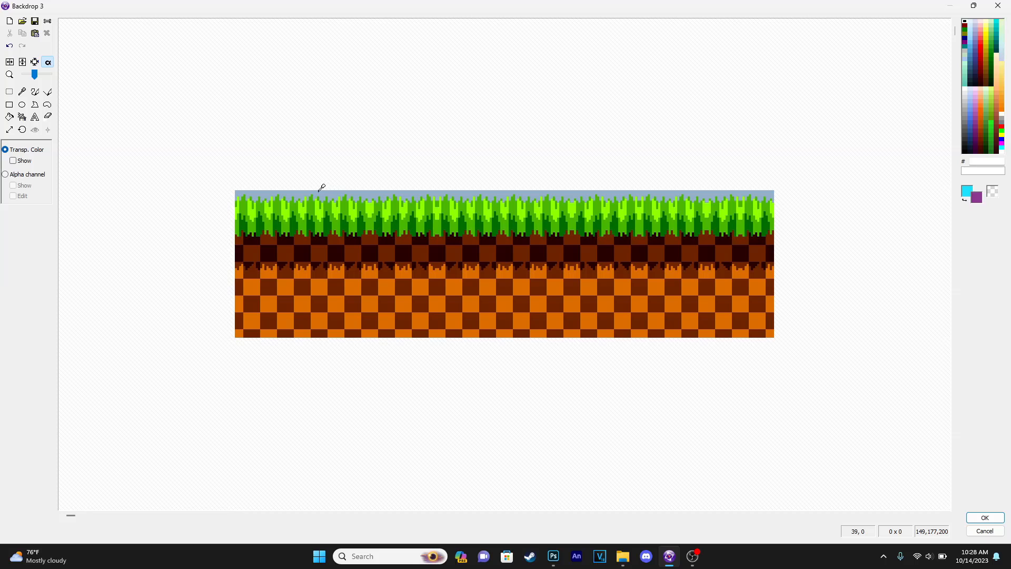
click(319, 191)
click(10, 92)
click(985, 517)
- Make the new grass Backdrop an Obstacle with Collision with box enabled, and place it against the metal block at 128, 767
drag(542, 386, 502, 367)
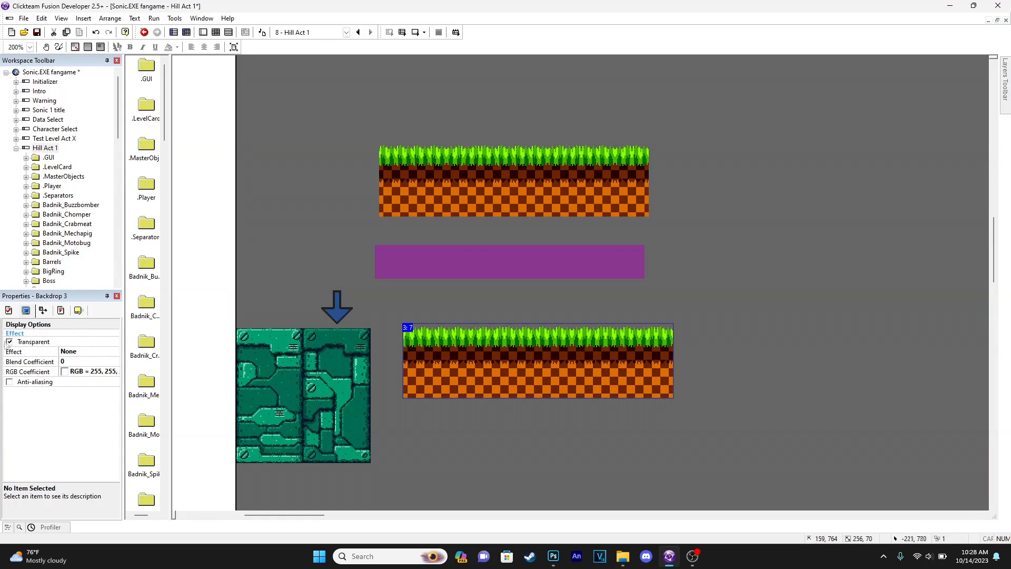
click(61, 312)
click(73, 341)
click(85, 359)
click(9, 352)
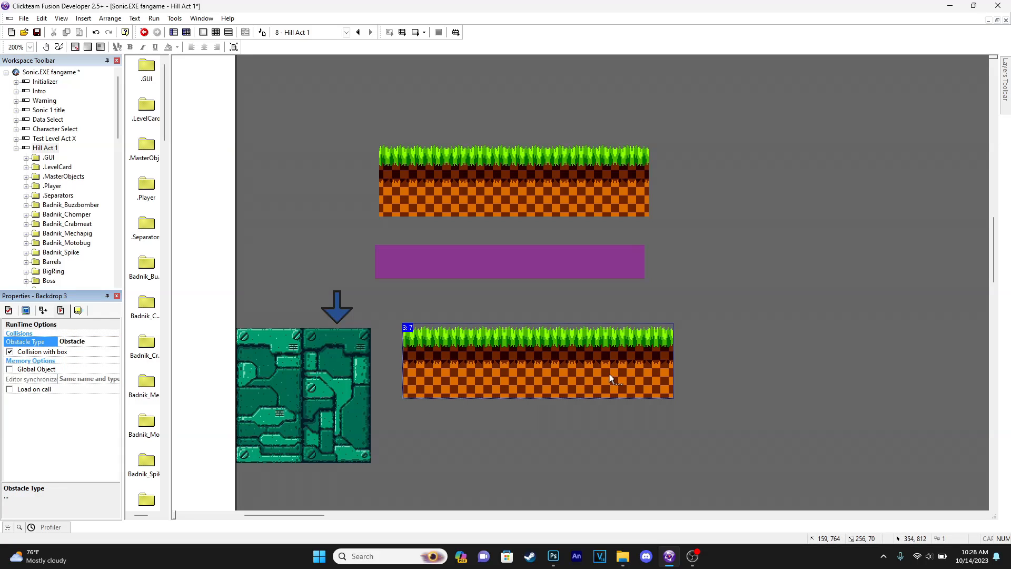
drag(490, 382, 488, 381)
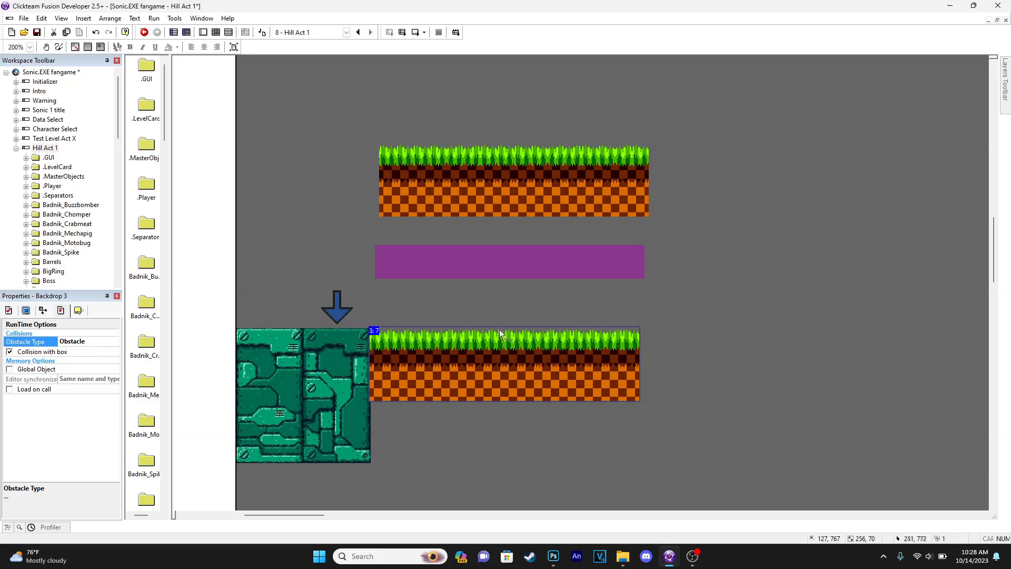
click(468, 296)
- Run the frame and test Sonic walking and jumping on the grass Backdrop and the raised purple platform
click(414, 32)
key(Right)
key(Right)
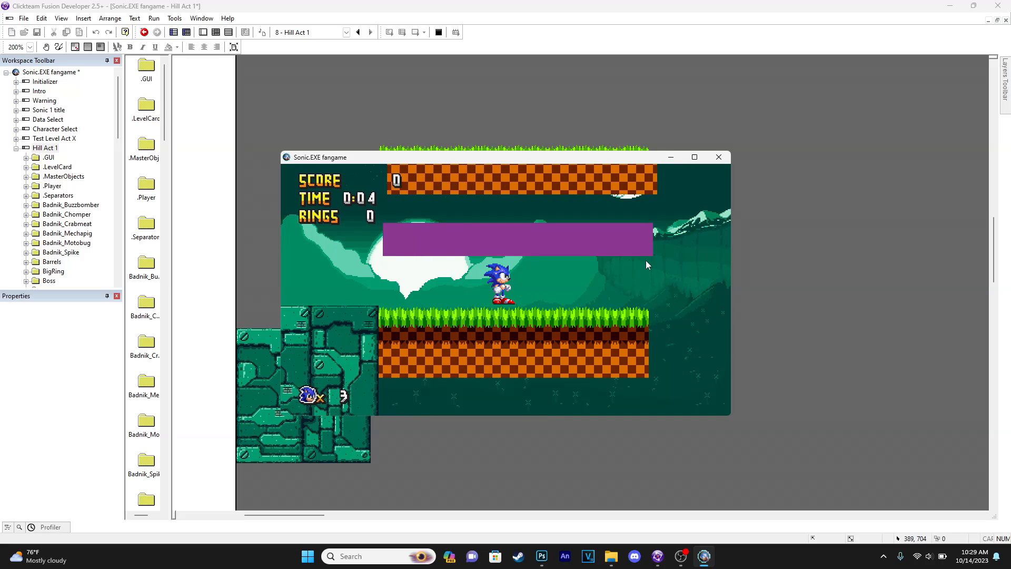
key(space)
key(space)
key(space)
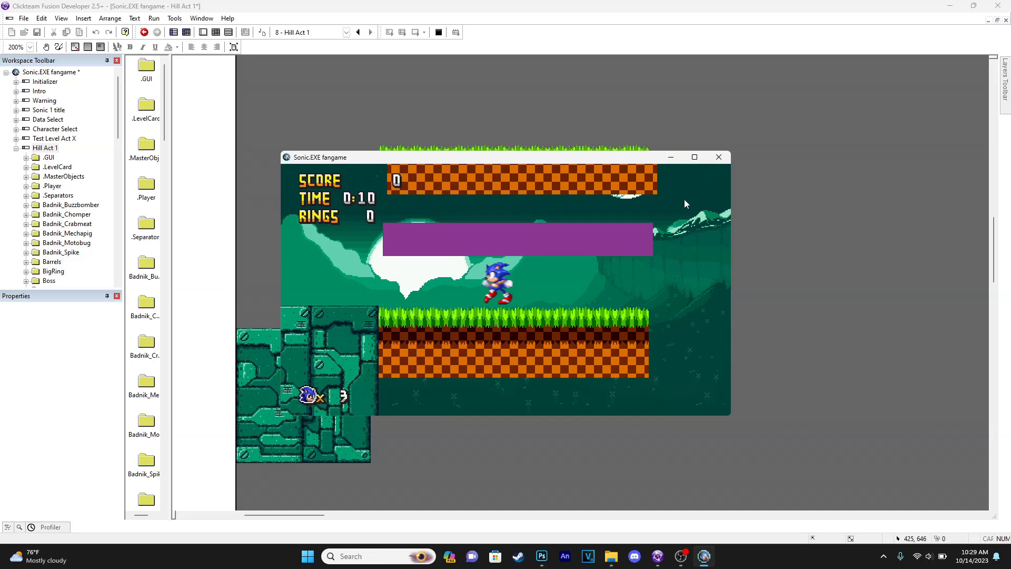
key(Left)
key(Right)
key(space)
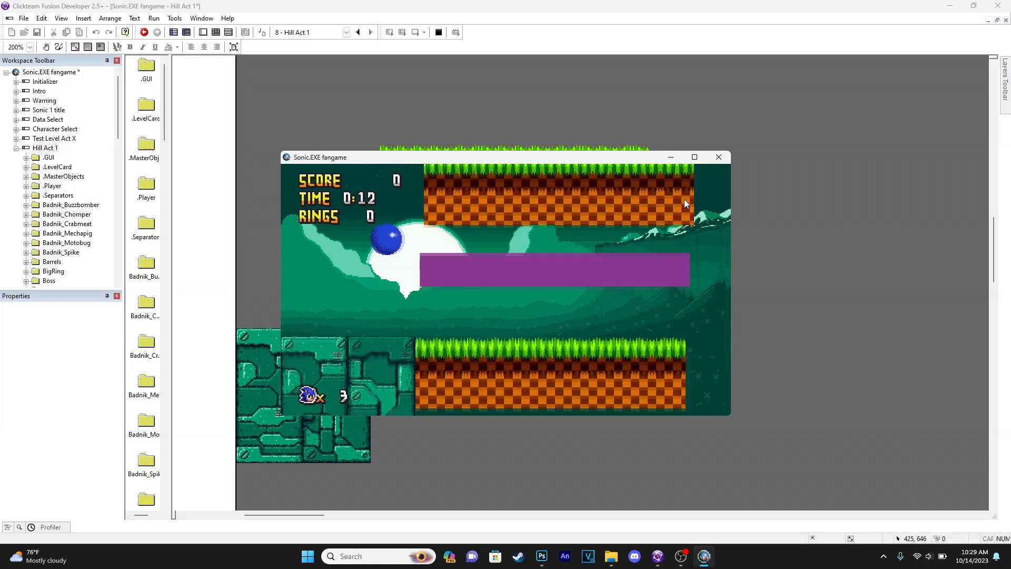
key(space)
key(Right)
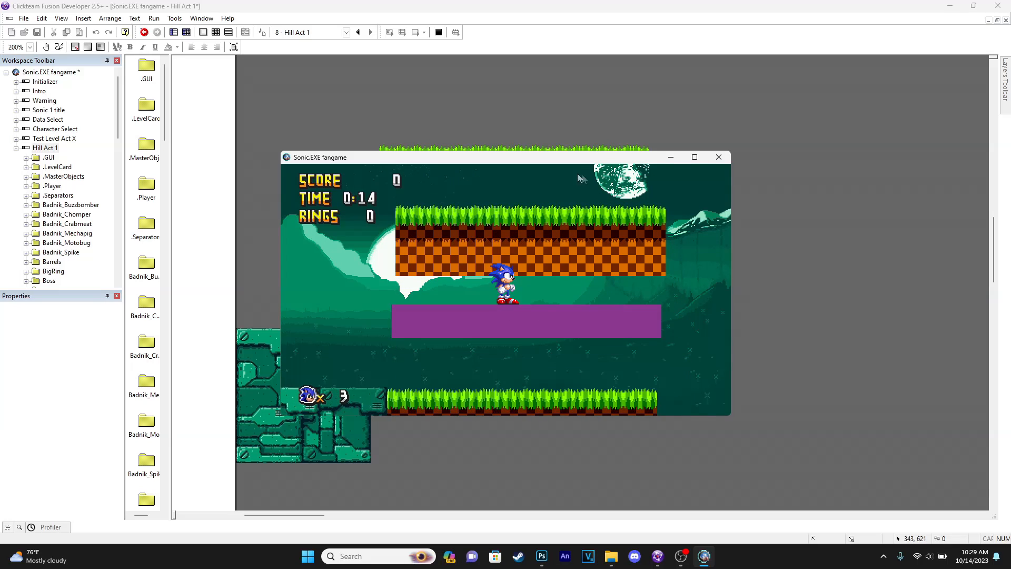
click(718, 157)
- Turn off Collision with box for the grass Backdrop and test Sonic running over it from the metal block
click(398, 364)
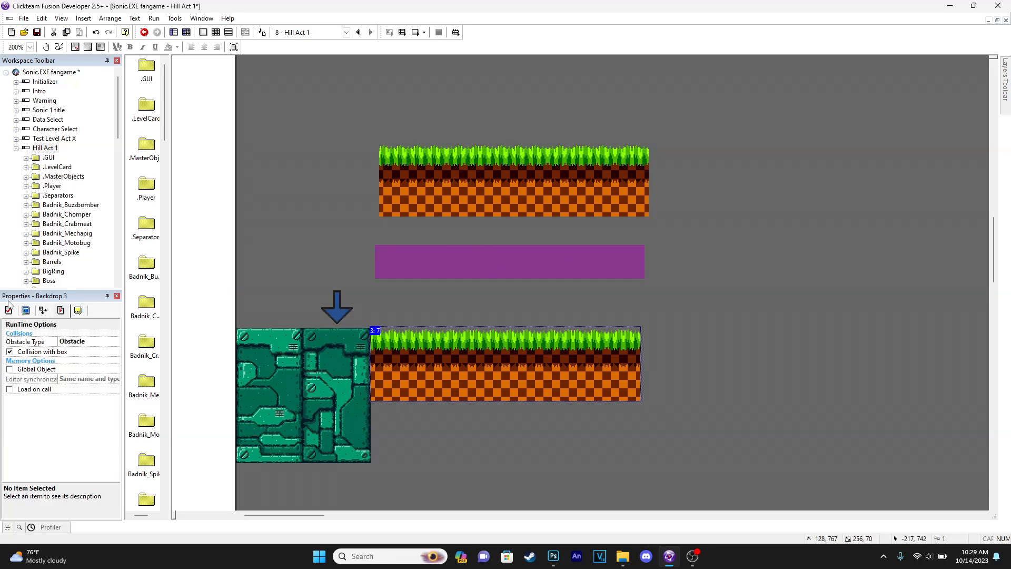
click(9, 352)
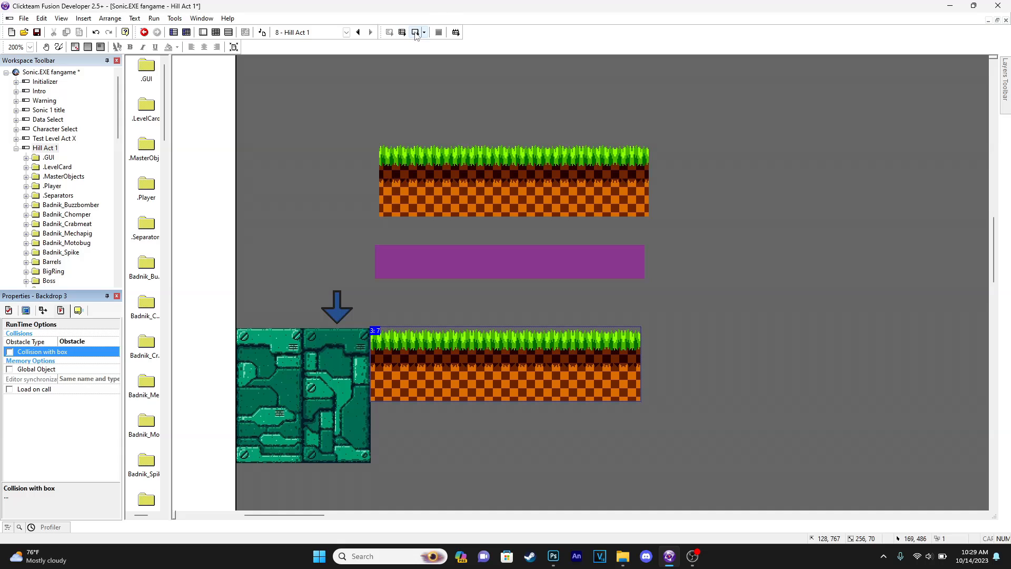
key(F7)
key(Right)
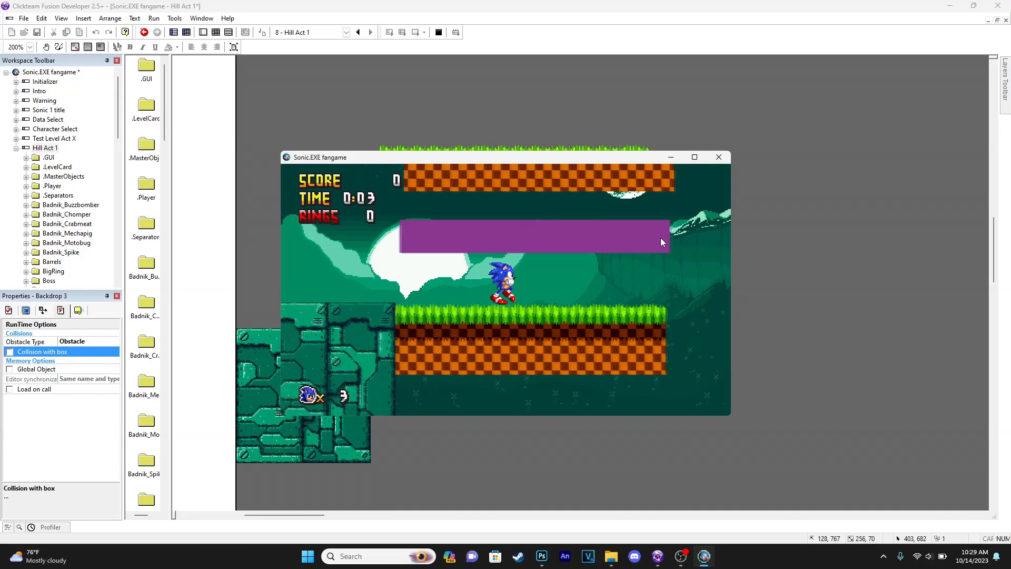
key(Left)
key(Left)
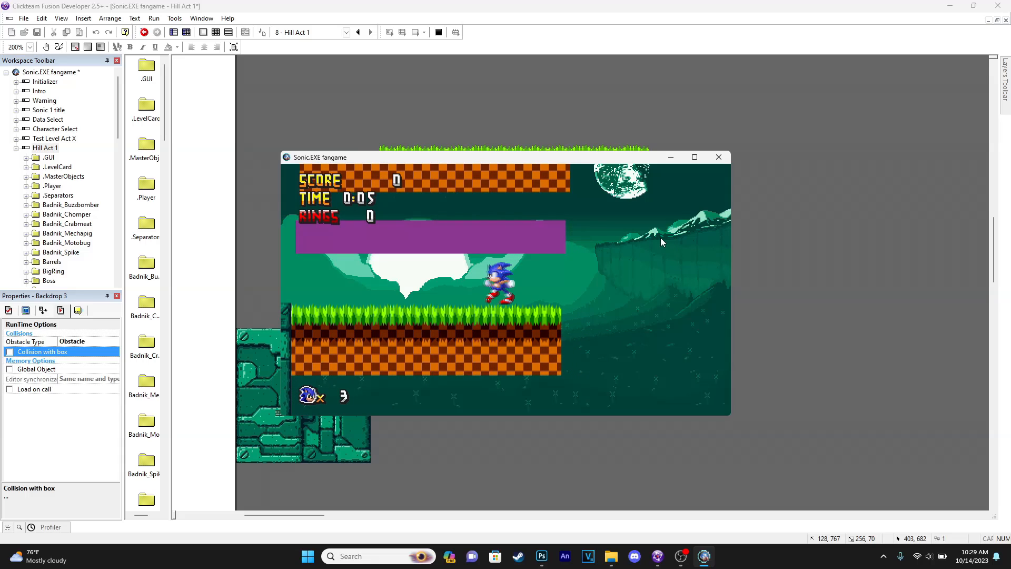
key(Right)
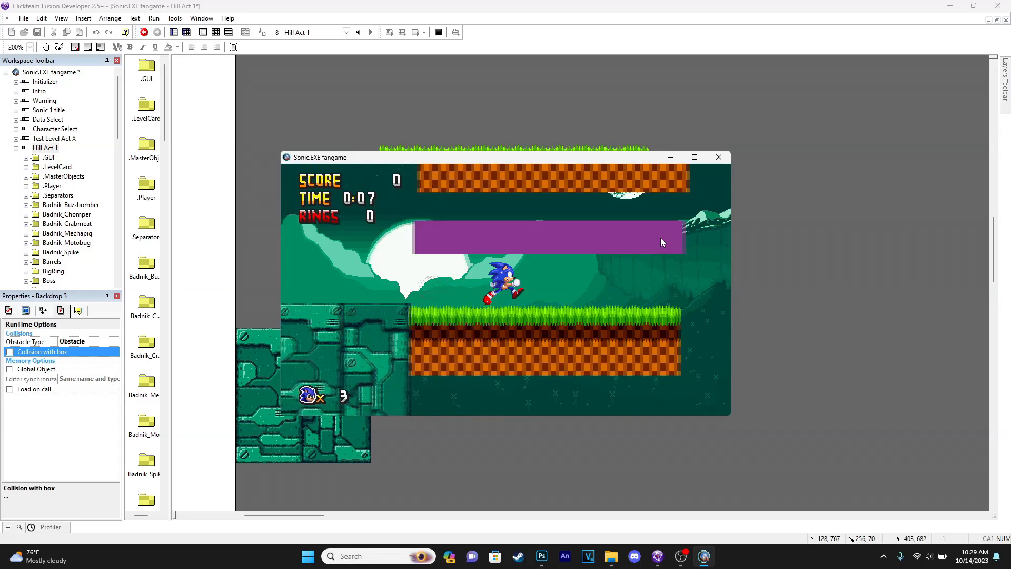
key(Left)
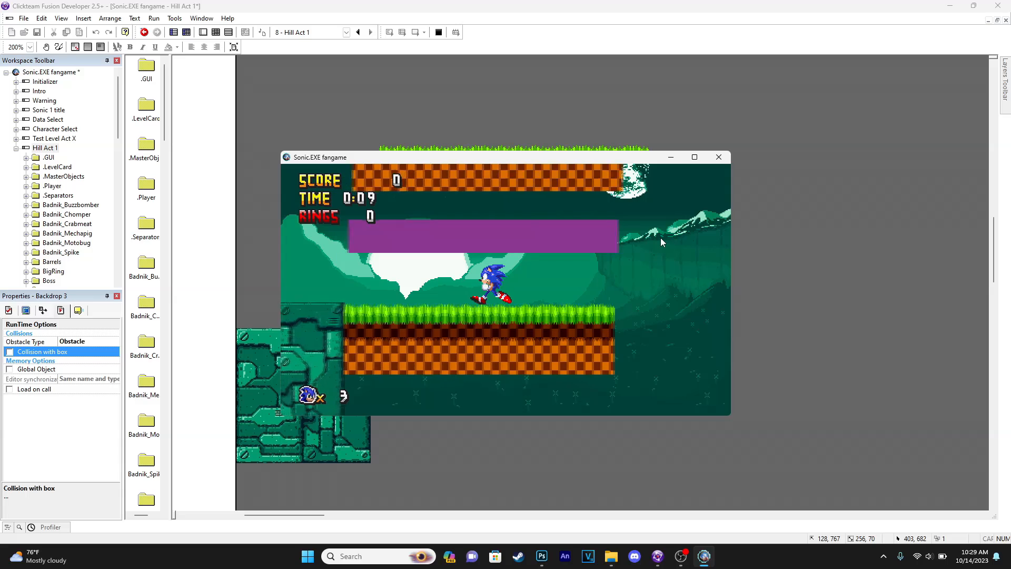
key(Right)
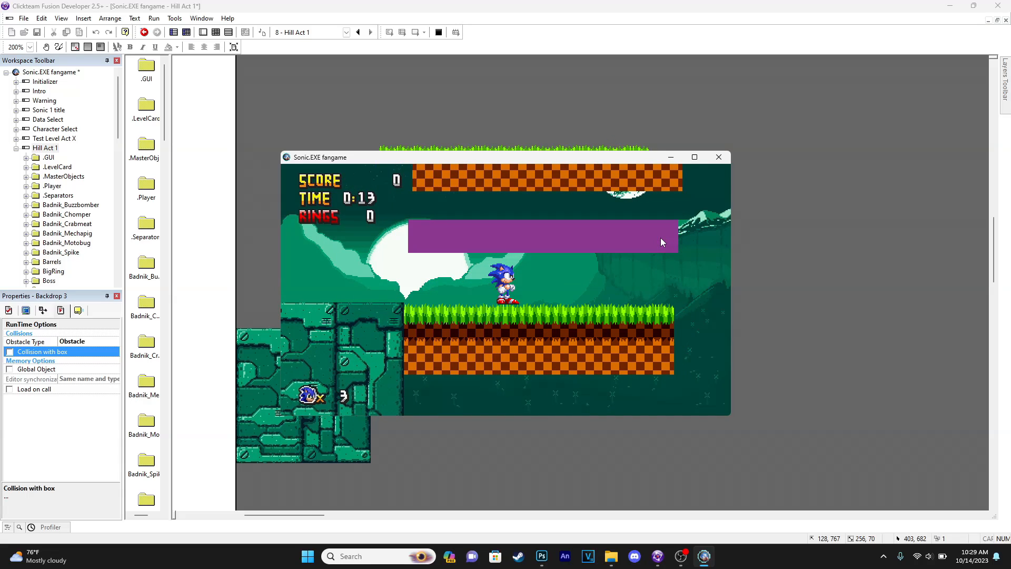
key(Right)
key(Left)
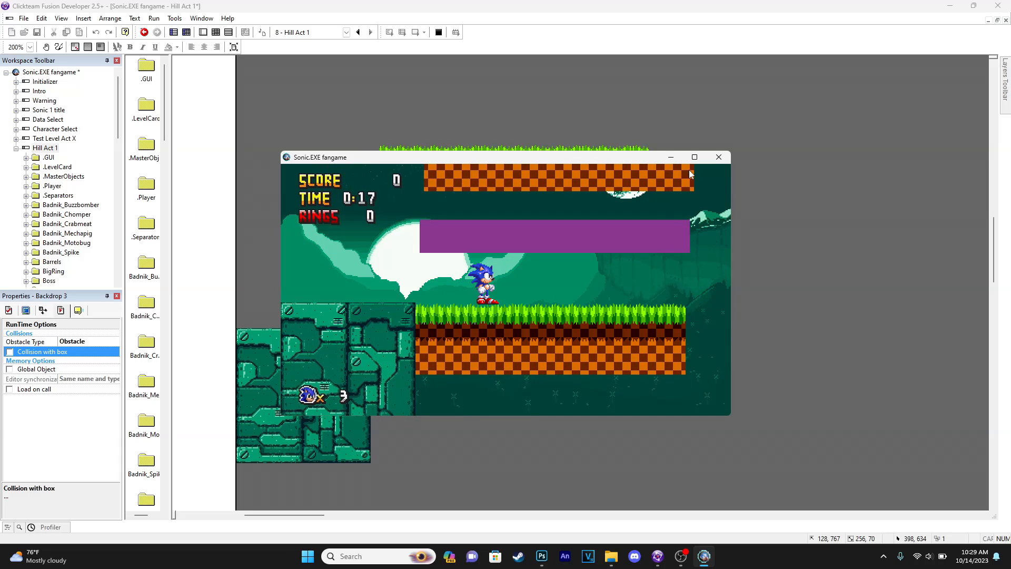
click(719, 161)
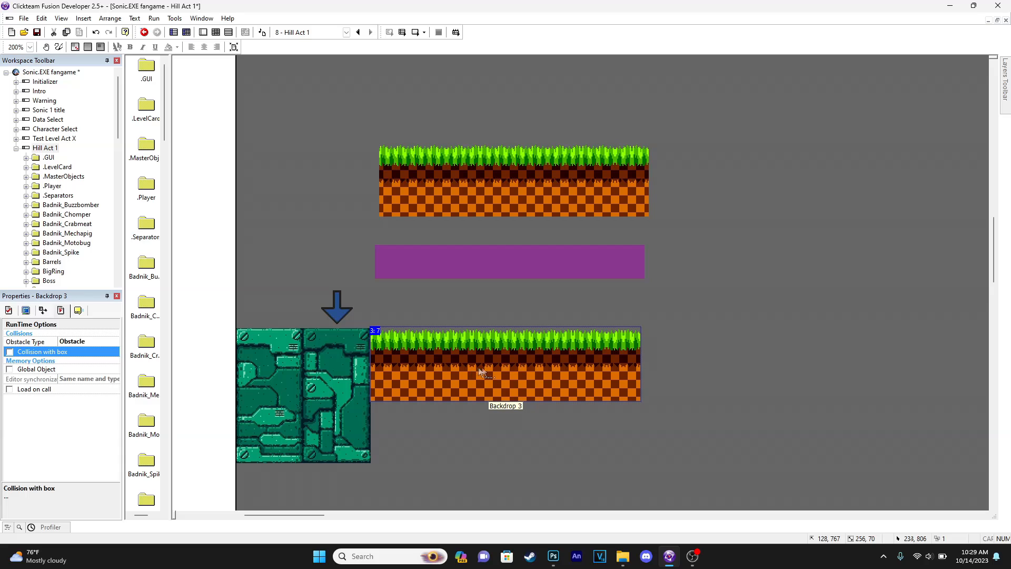
- Delete the grass Backdrop beside the metal block
middle_drag(672, 90, 540, 78)
middle_drag(494, 284, 599, 318)
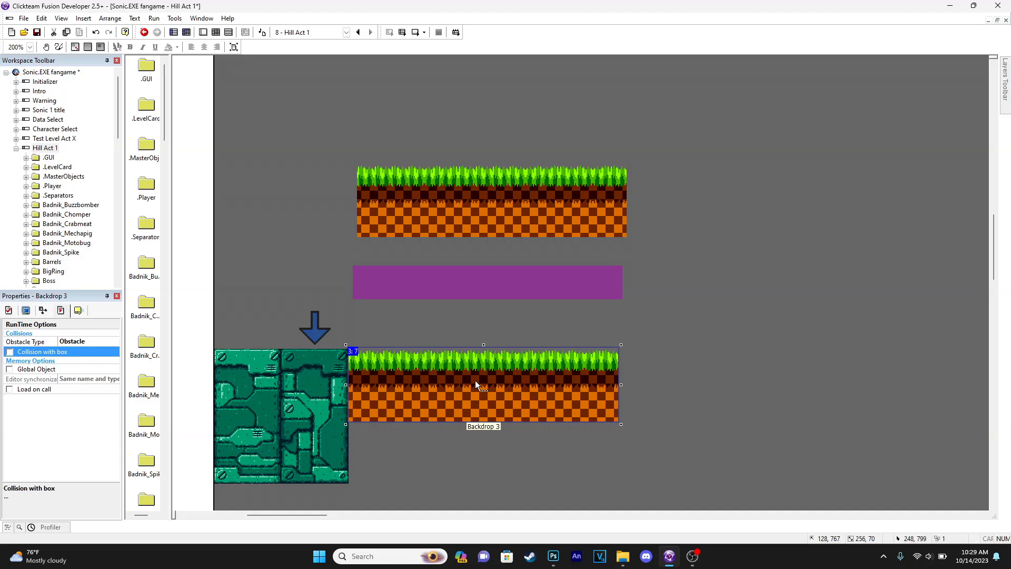
key(Delete)
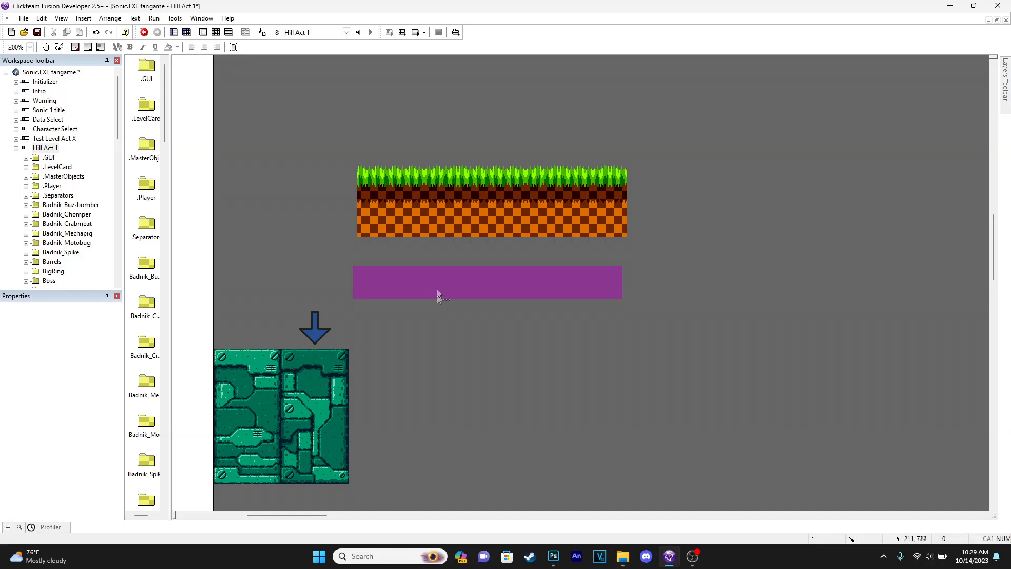
- Rename the grass Active object as Hill_t
right_click(426, 210)
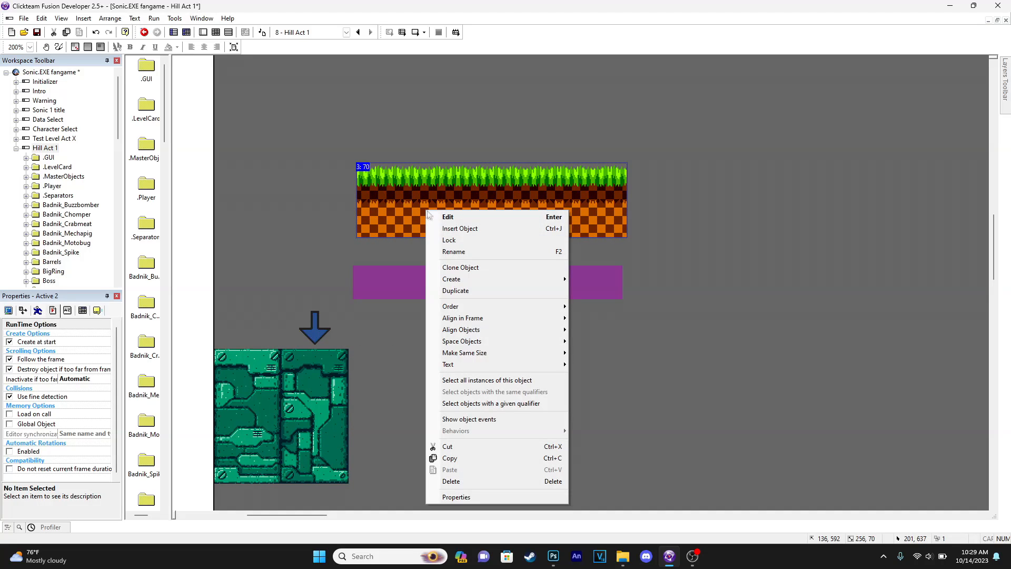
click(463, 253)
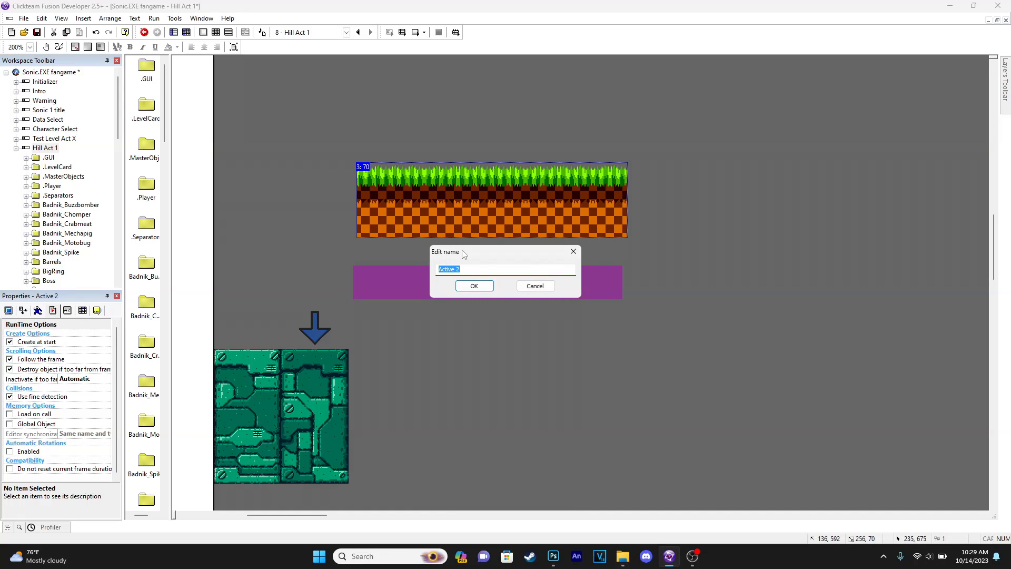
text(Hill_t)
key(Return)
- Move the purple Backdrop down against the metal block's side, flush with its top edge
drag(454, 272, 438, 364)
key(Down)
key(Down)
key(Down)
key(Right)
click(425, 290)
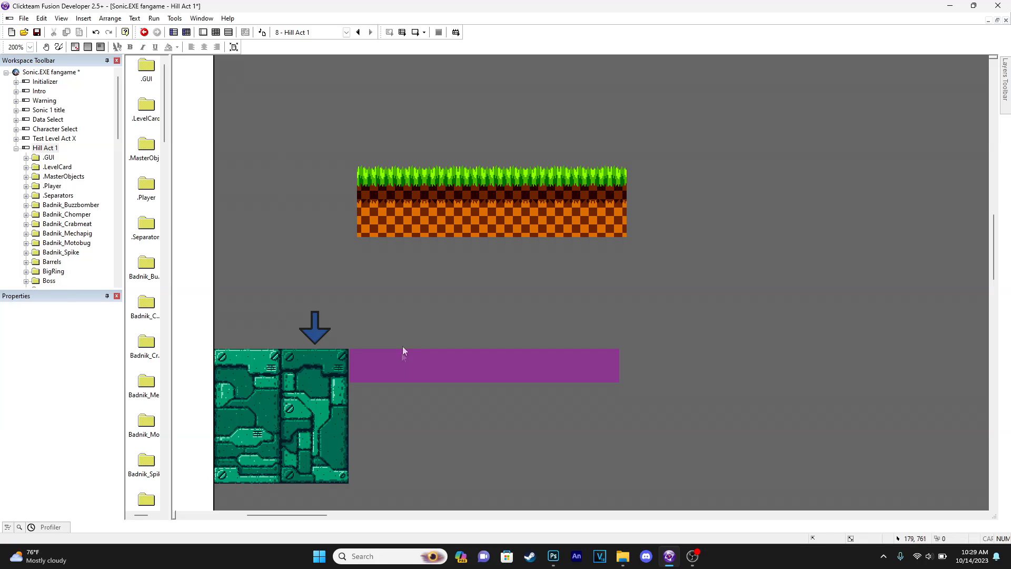
click(402, 350)
- Run the Hill Act 1 frame and test Sonic running both ways on the grass over the purple collision Backdrop
key(F7)
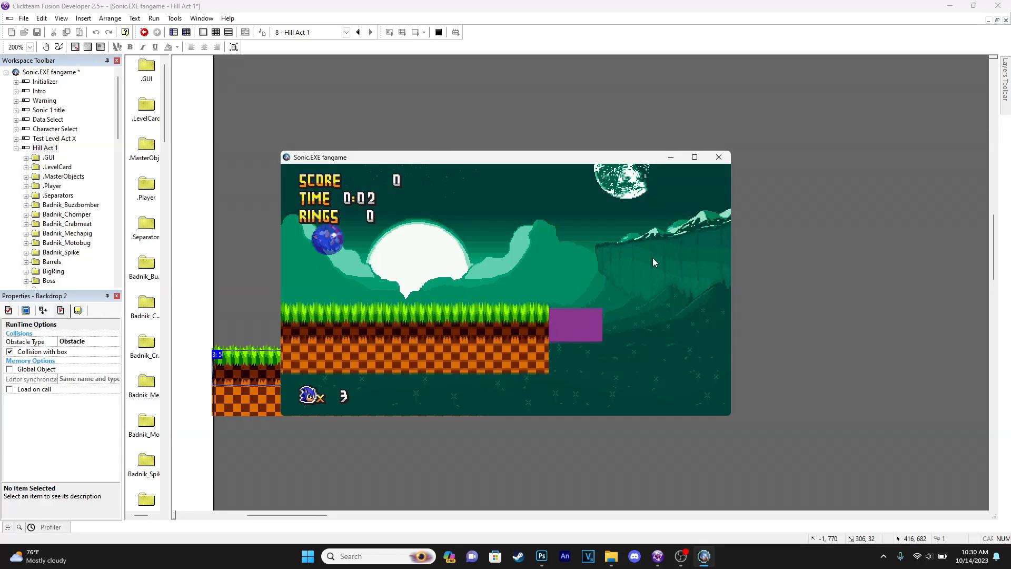
key(Right)
key(Left)
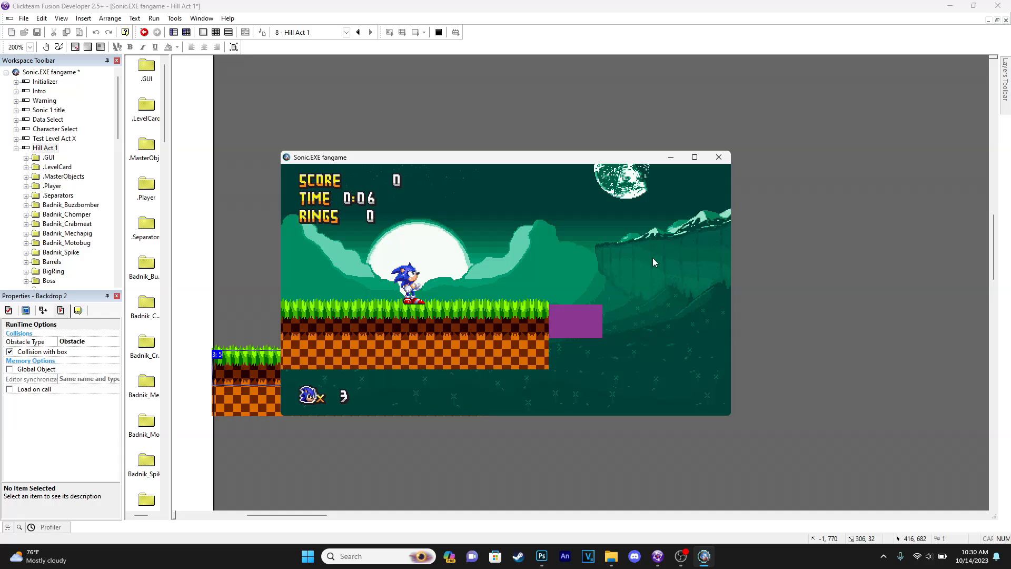
key(Left)
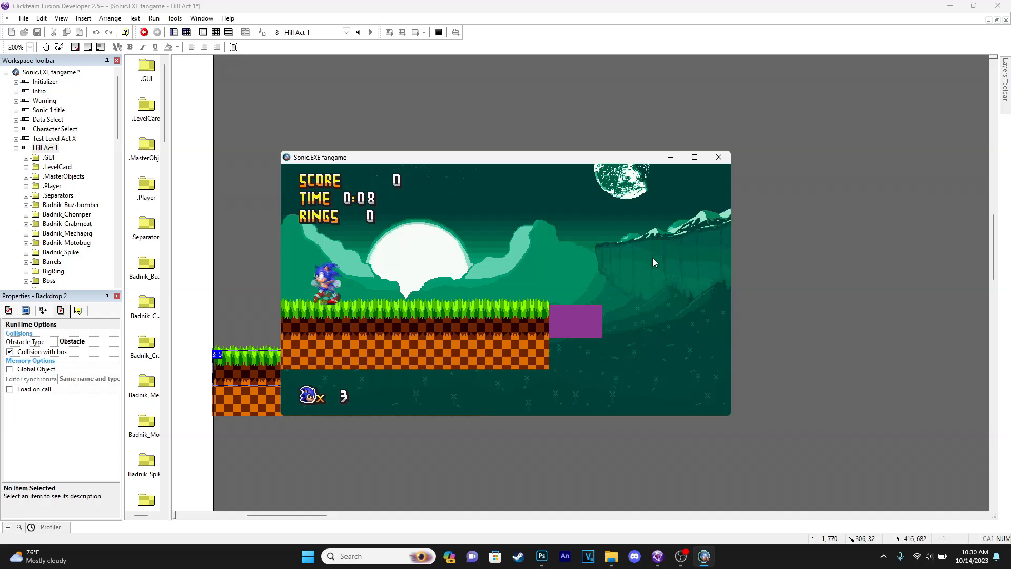
key(Right)
key(Right)
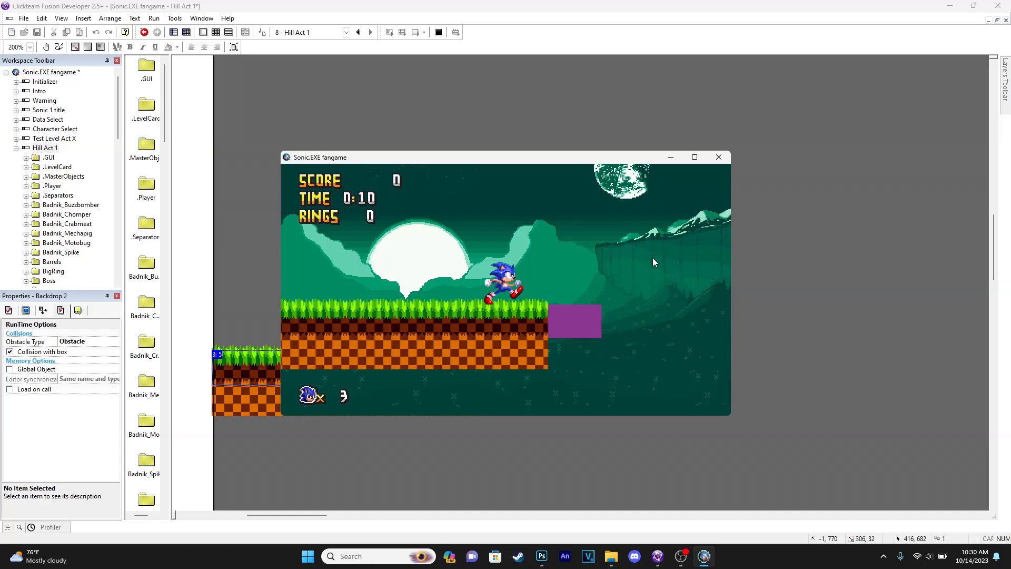
key(Left)
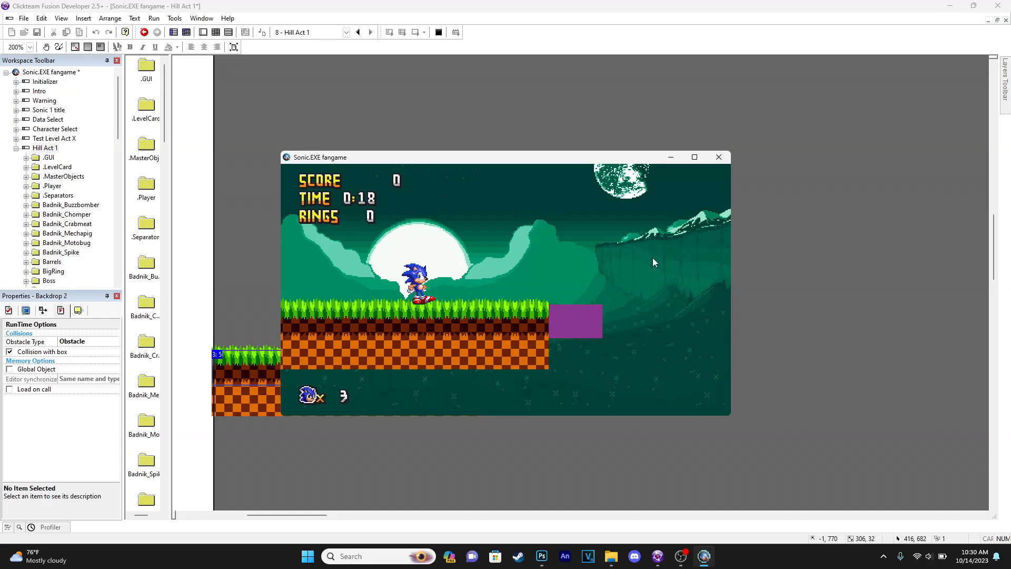
- Run the Hill Act 1 frame again and test running both ways with Sonic and Tails on the grass
click(720, 158)
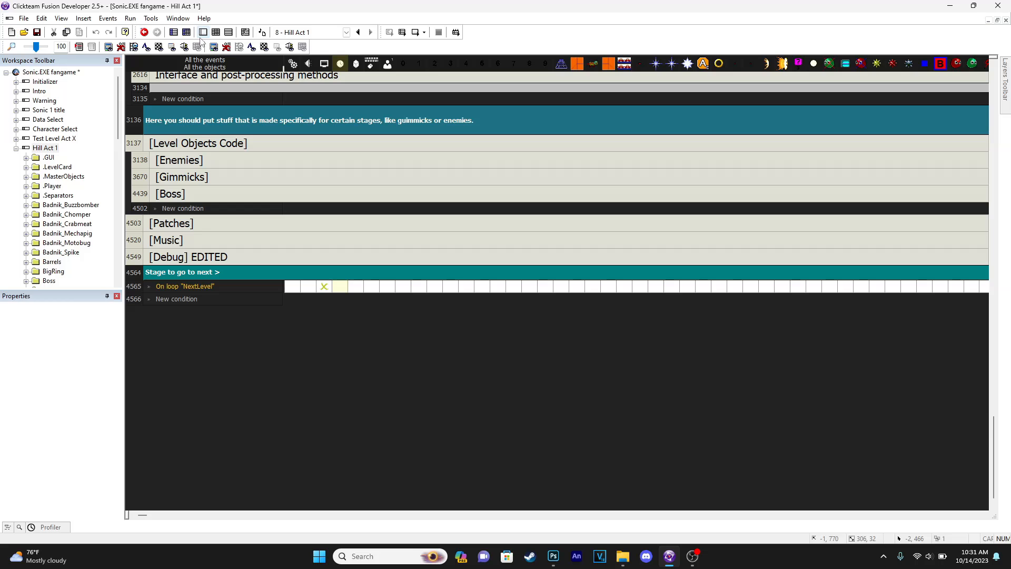
click(203, 32)
click(402, 32)
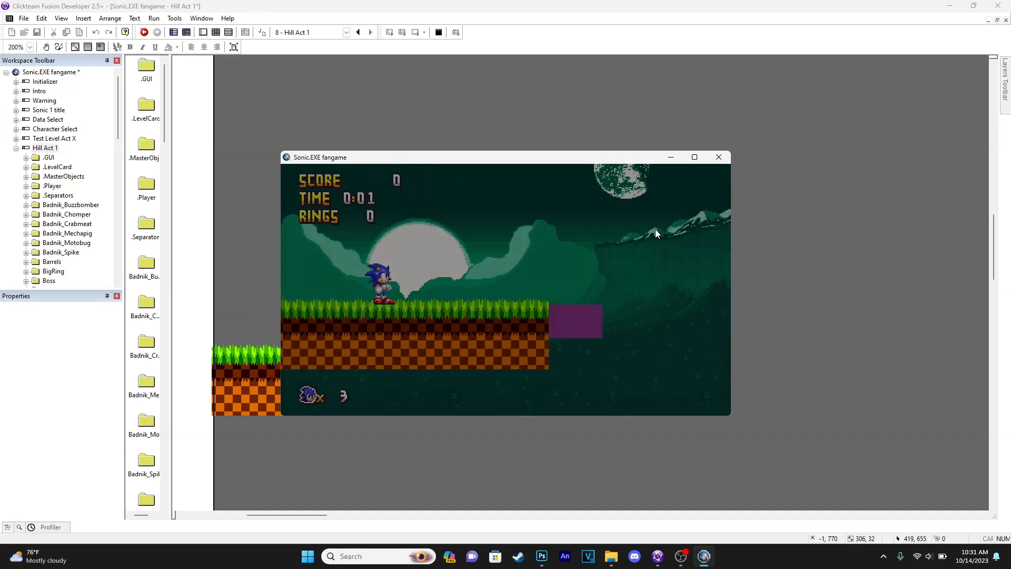
key(Left)
key(Right)
key(Left)
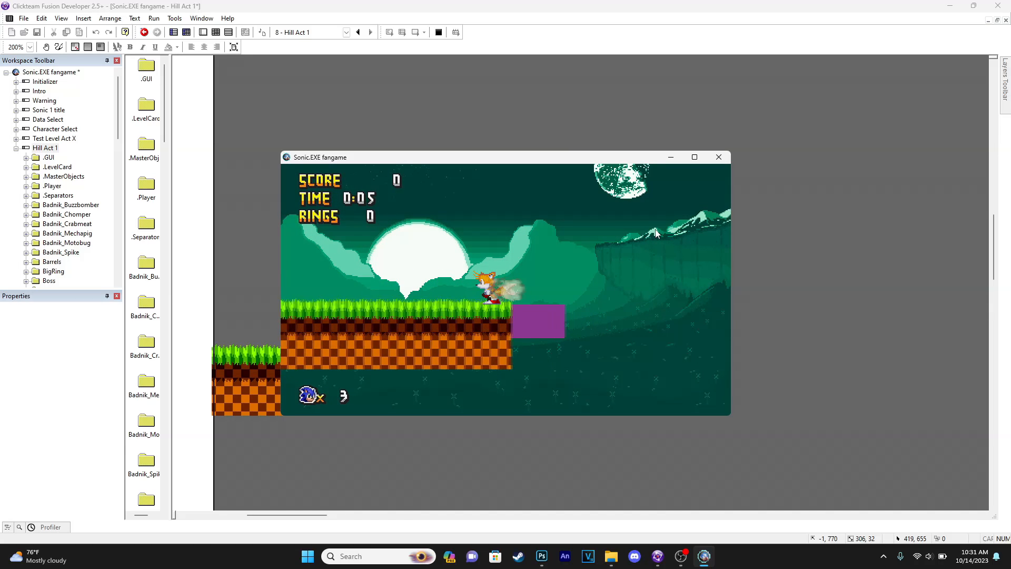
key(Right)
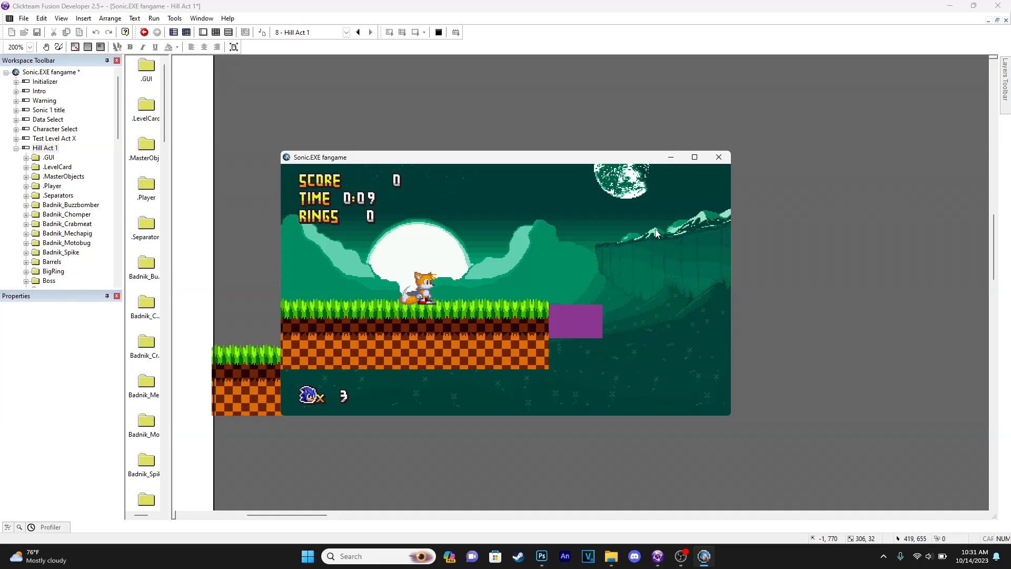
key(Tab)
key(Tab)
key(Tab)
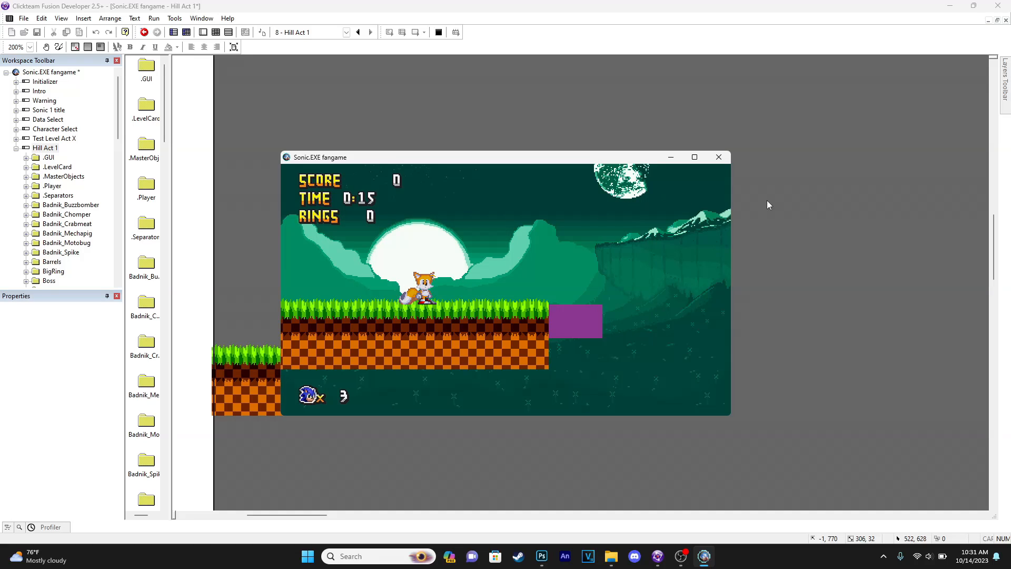
click(719, 157)
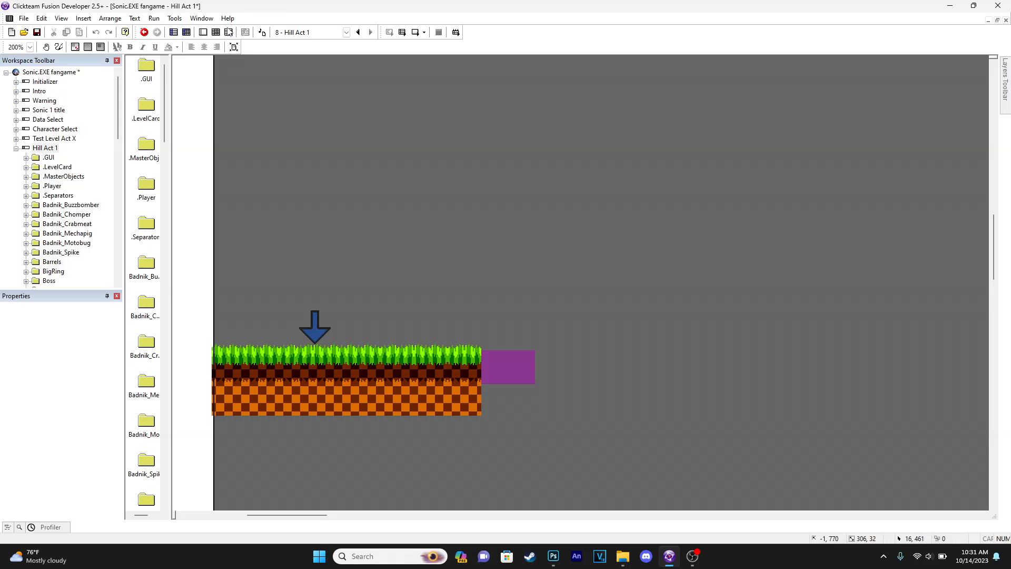
- Deactivate the [Debug] EDITED event group of Hill Act 1
click(216, 32)
right_click(233, 268)
click(256, 312)
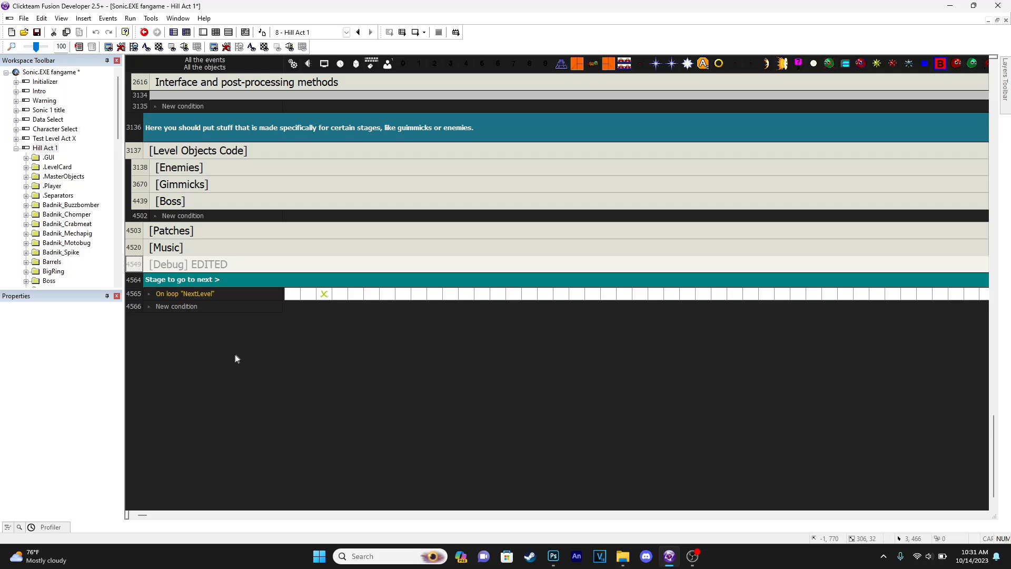
- Add a Start of Frame event below the "NextLevel" loop event
double_click(168, 306)
click(157, 85)
click(200, 91)
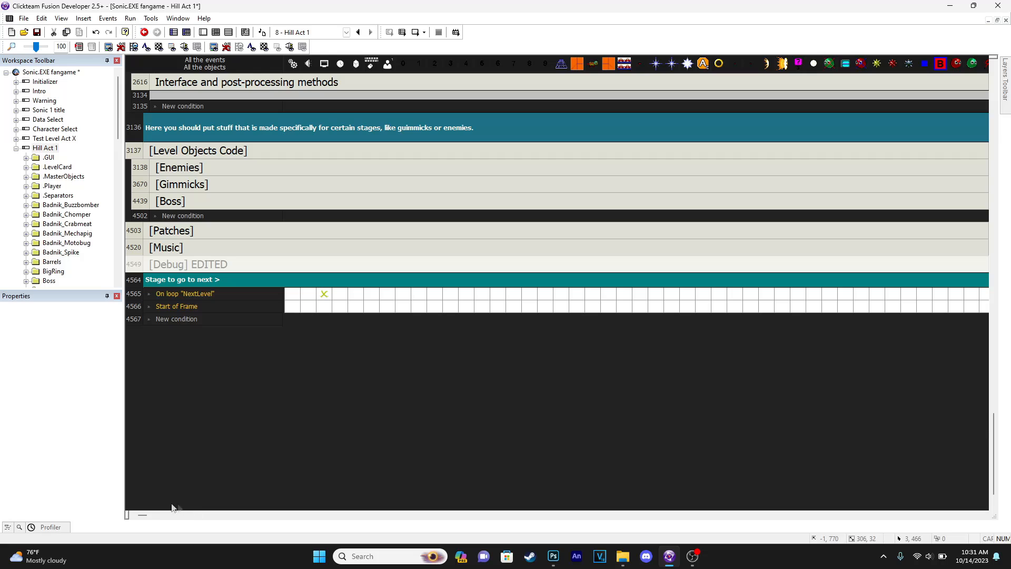
- Make the Start of Frame event set the global value GameCharacter to 1
click(292, 306)
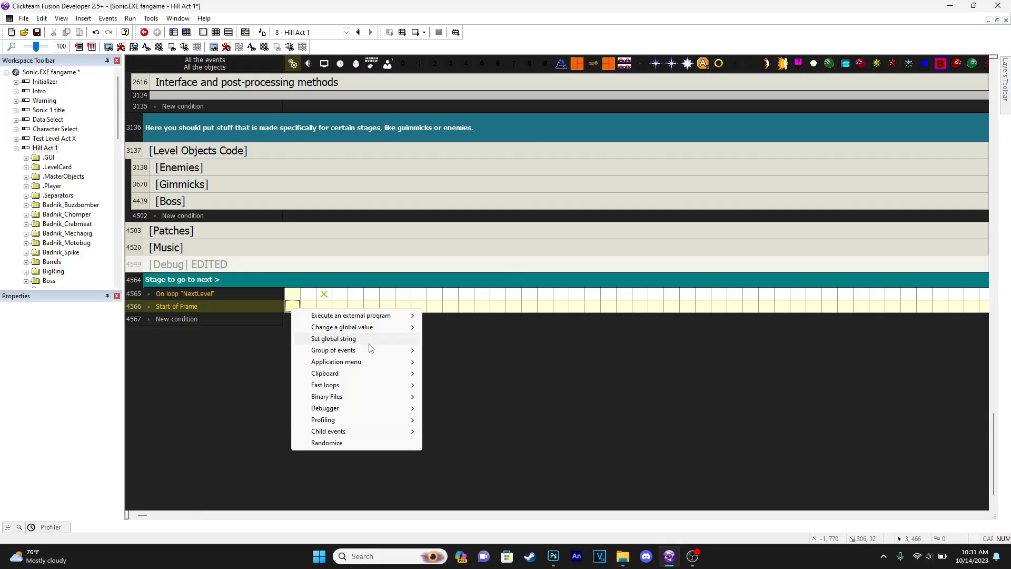
mouse_move(392, 330)
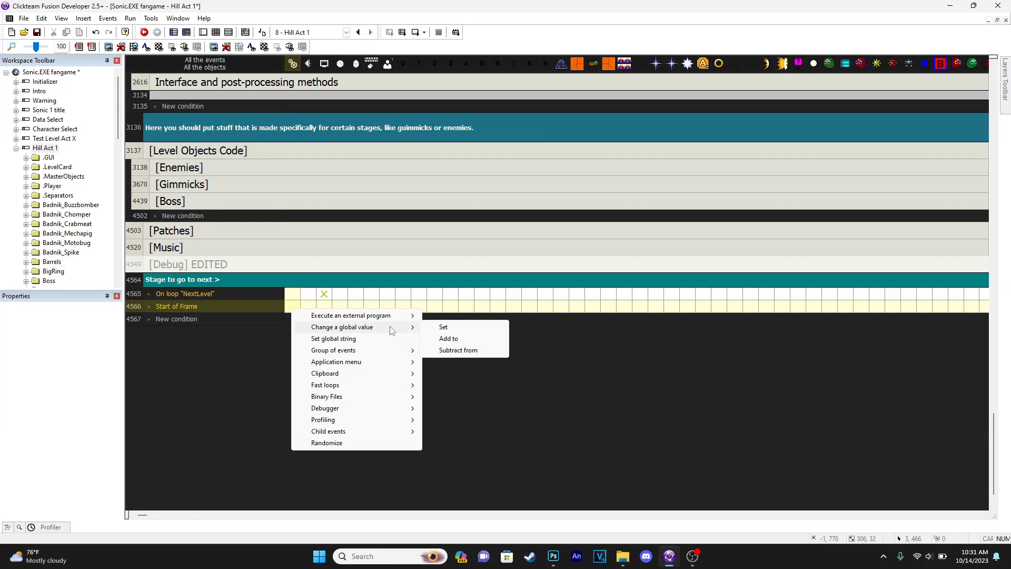
click(442, 327)
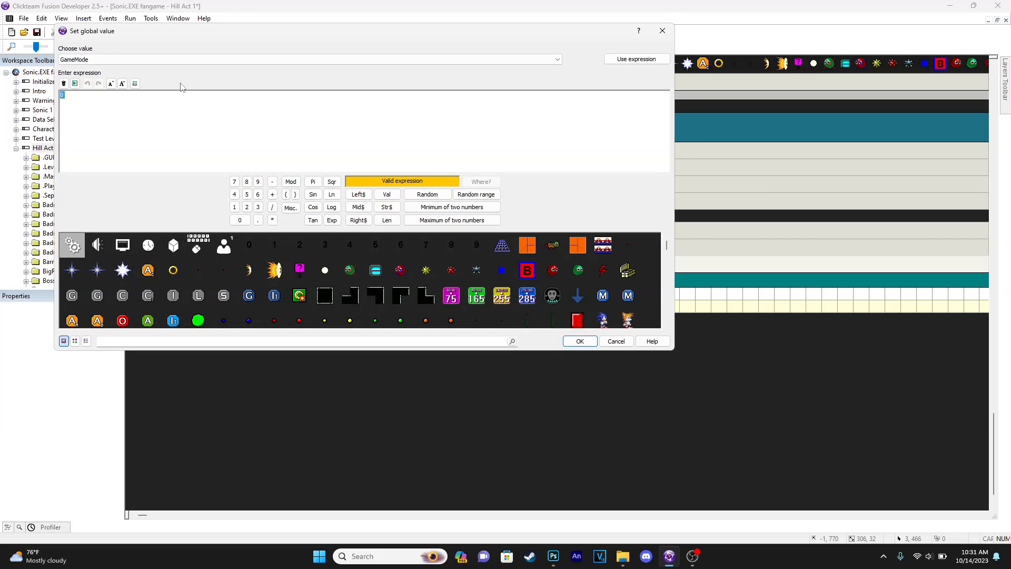
click(172, 59)
click(170, 76)
click(579, 342)
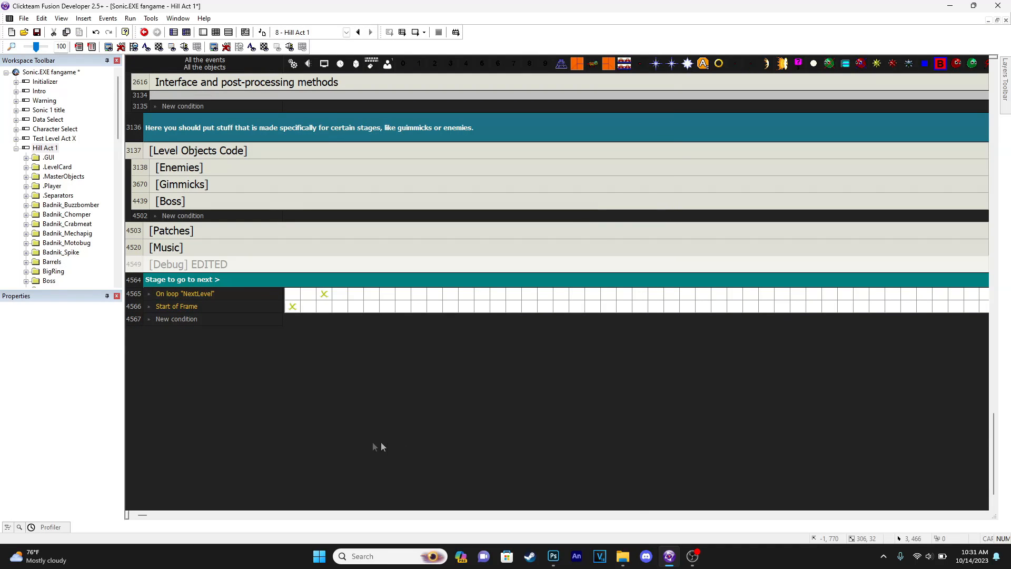
- Expand the [Debug] EDITED group and activate it
double_click(257, 258)
scroll(211, 213, down, 3)
right_click(212, 213)
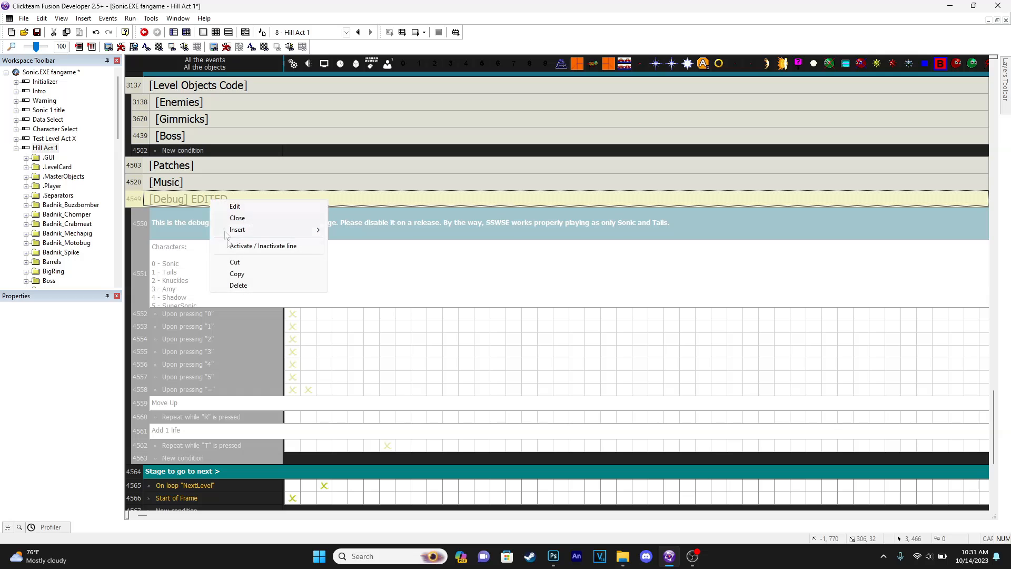
click(253, 246)
- Examine the character number list in the debug group's Characters comment
click(203, 286)
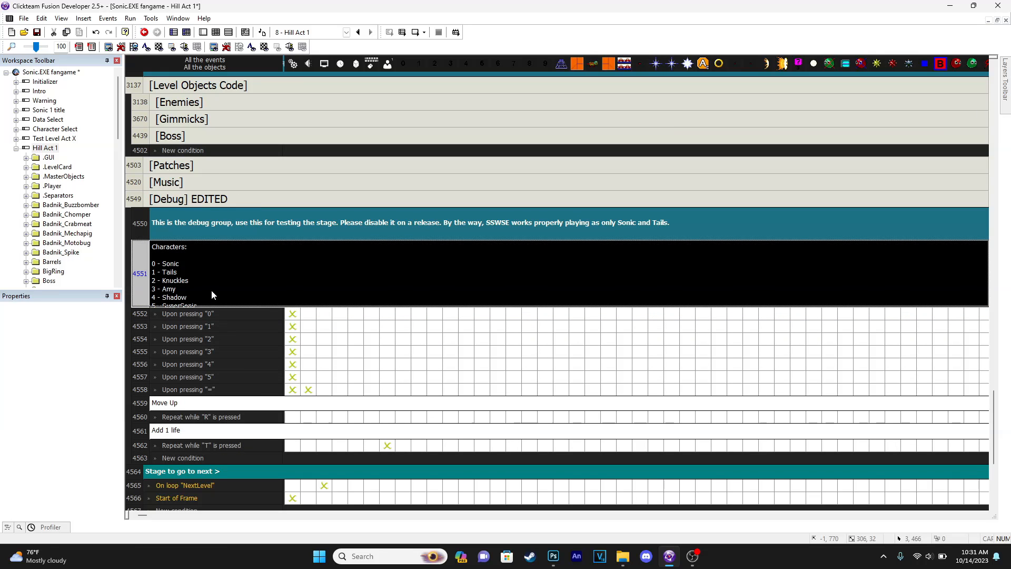
double_click(211, 289)
click(334, 146)
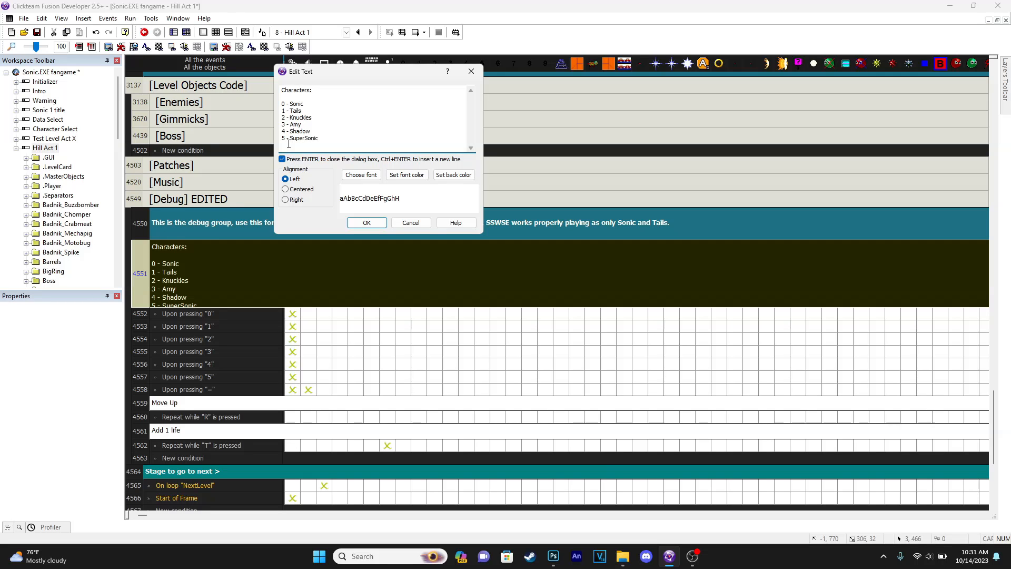
click(366, 222)
- Collapse the [Debug] EDITED group and deactivate it
double_click(235, 200)
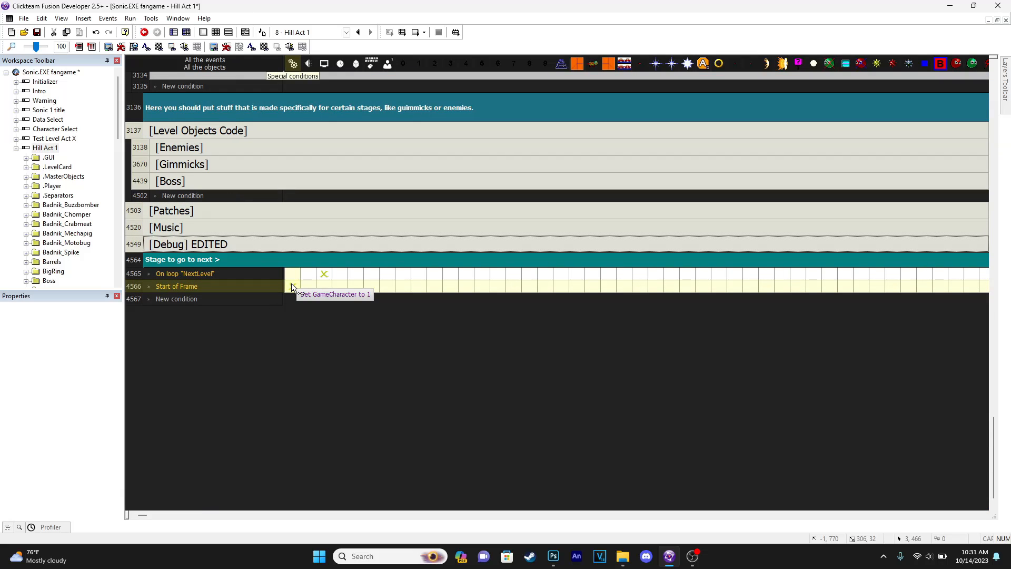
double_click(224, 245)
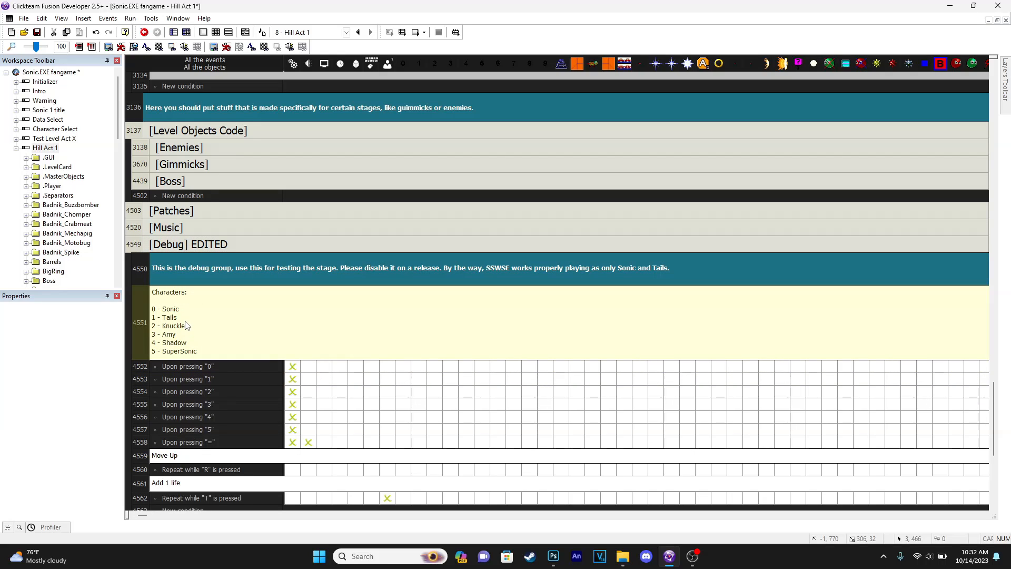
click(210, 244)
key(ctrl+d)
- Run the frame, test Tails running and jumping on the grass, and return to the frame editor
click(415, 33)
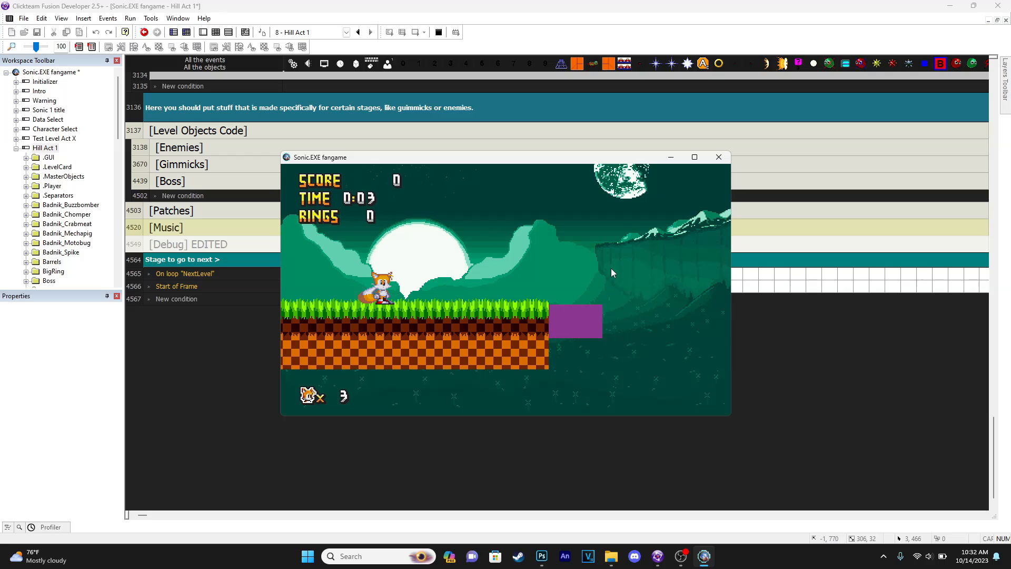
key(Right)
key(Left)
key(a)
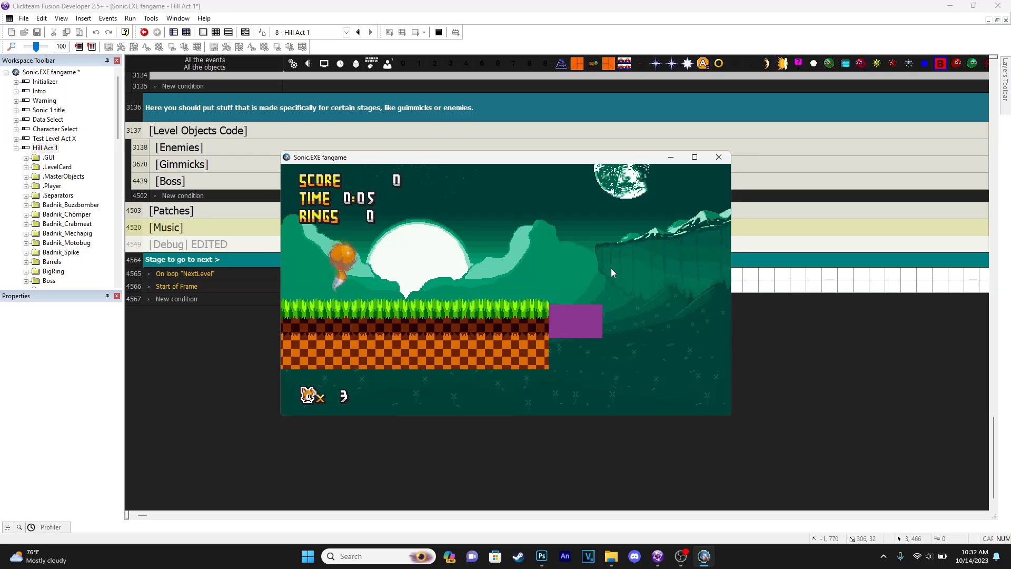
key(a)
key(Right)
key(a)
key(Left)
key(Right)
key(Left)
key(Right)
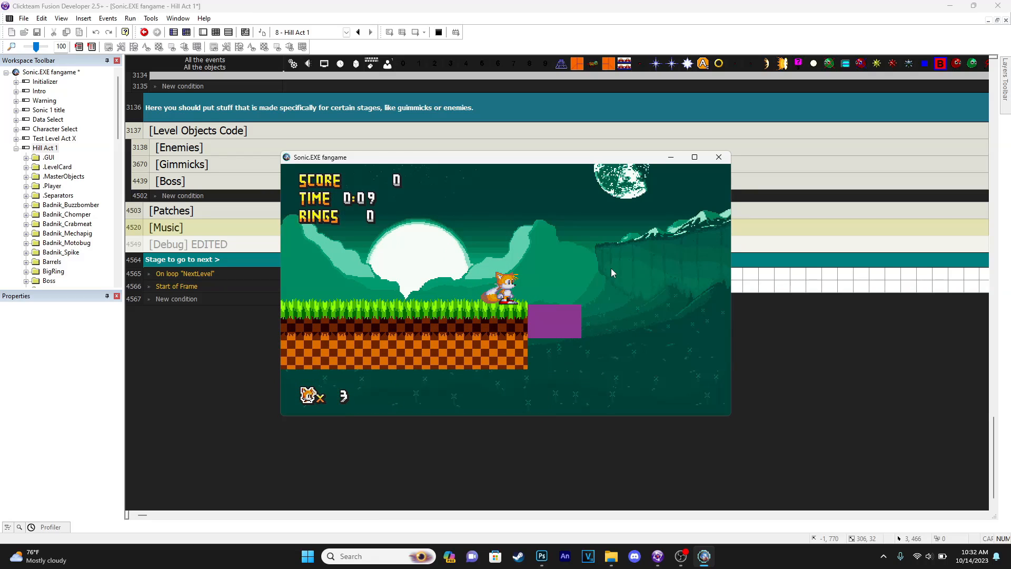
click(724, 161)
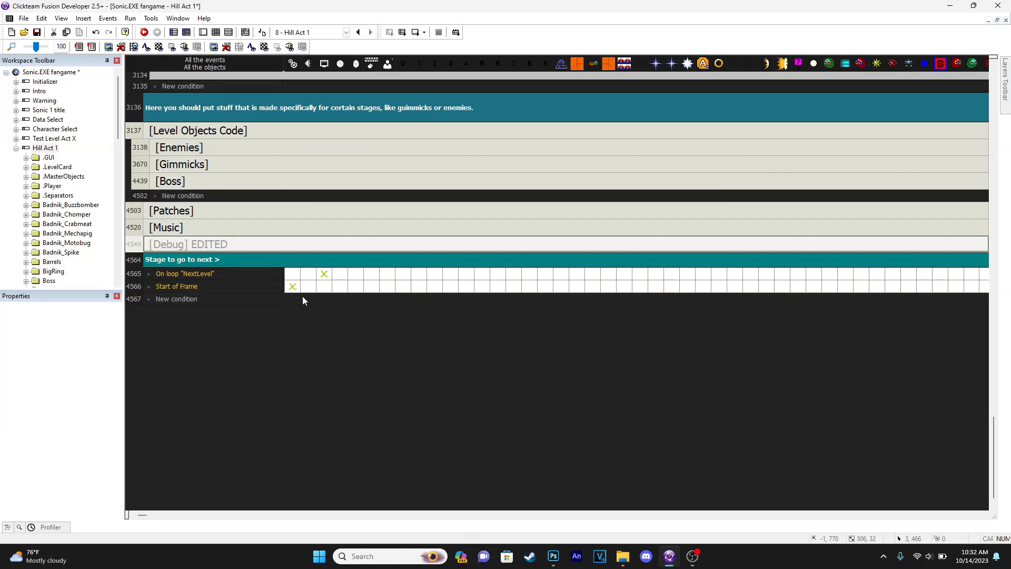
click(203, 32)
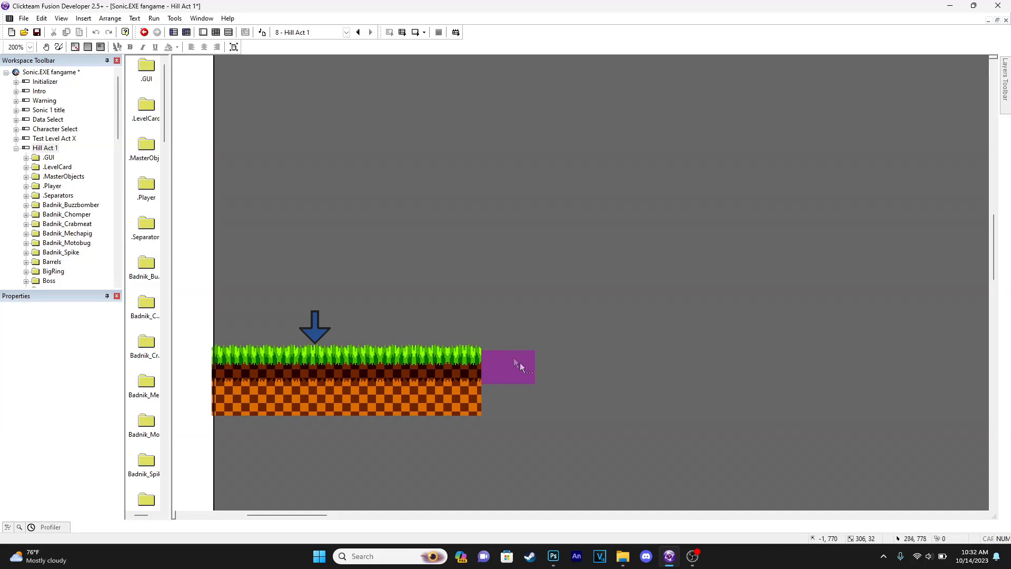
click(8, 48)
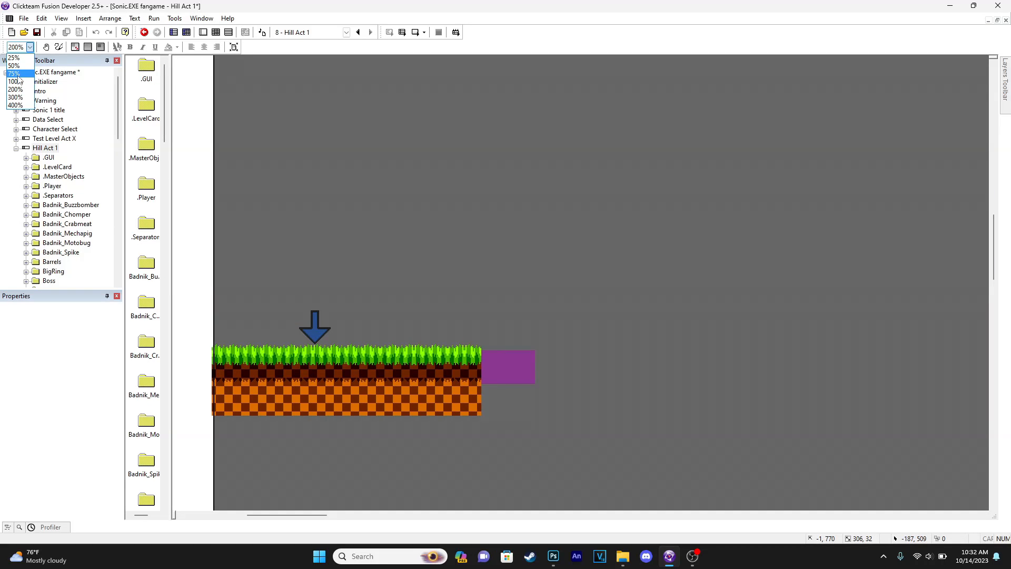
click(20, 69)
middle_drag(632, 308, 192, 253)
middle_drag(613, 274, 357, 285)
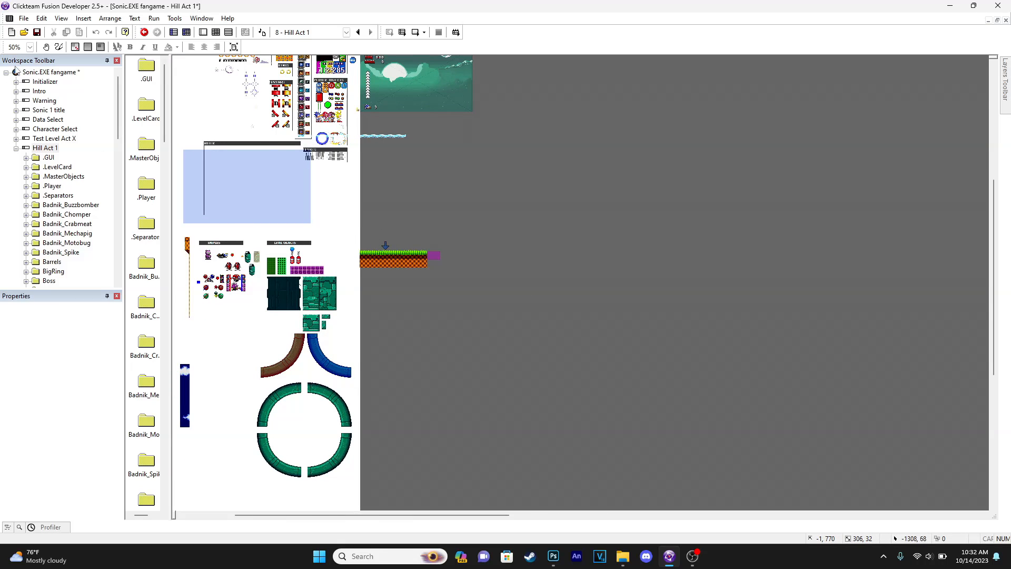
middle_drag(457, 293, 605, 303)
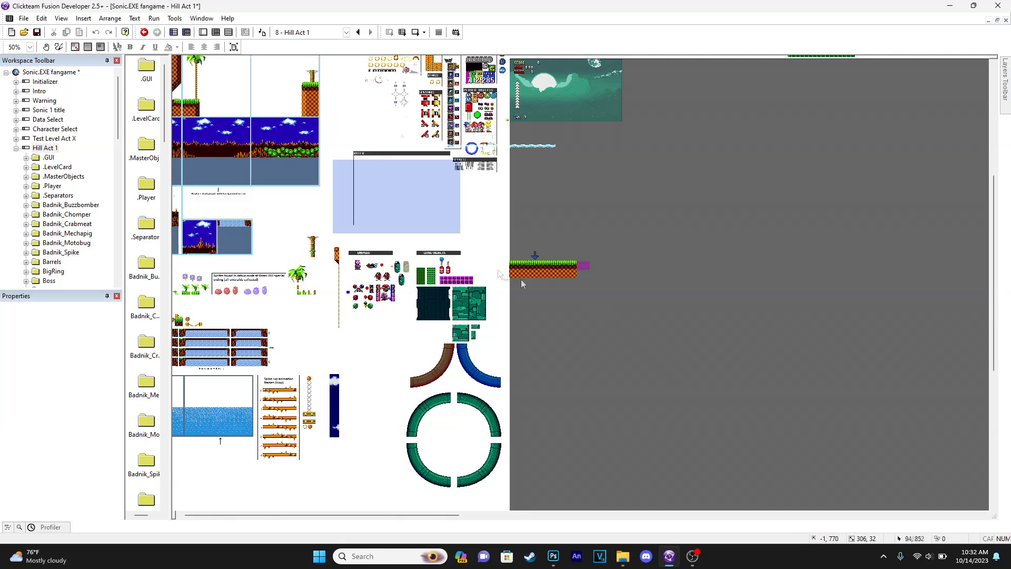
- Run the frame and test Tails crouching on the grass
double_click(303, 155)
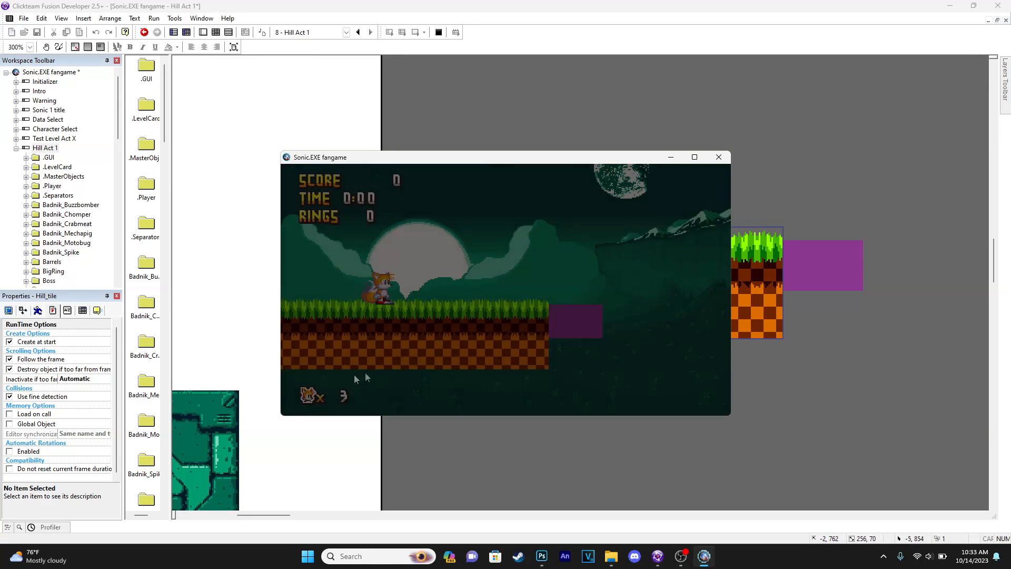
key(Down)
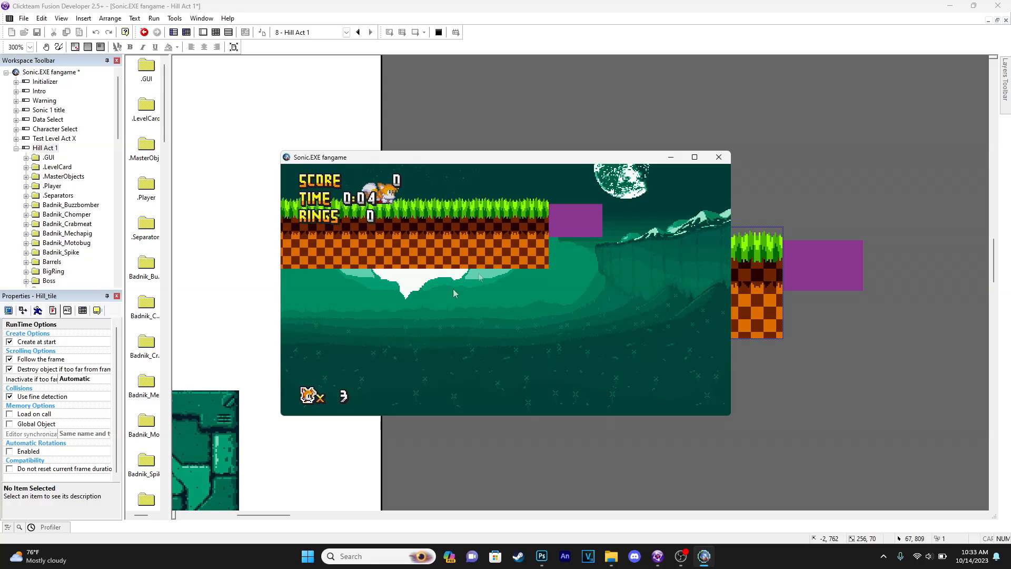
click(719, 157)
- Open Hill_tile in the image editor and select its lower orange checkered strip without altering the image
middle_drag(674, 275, 487, 279)
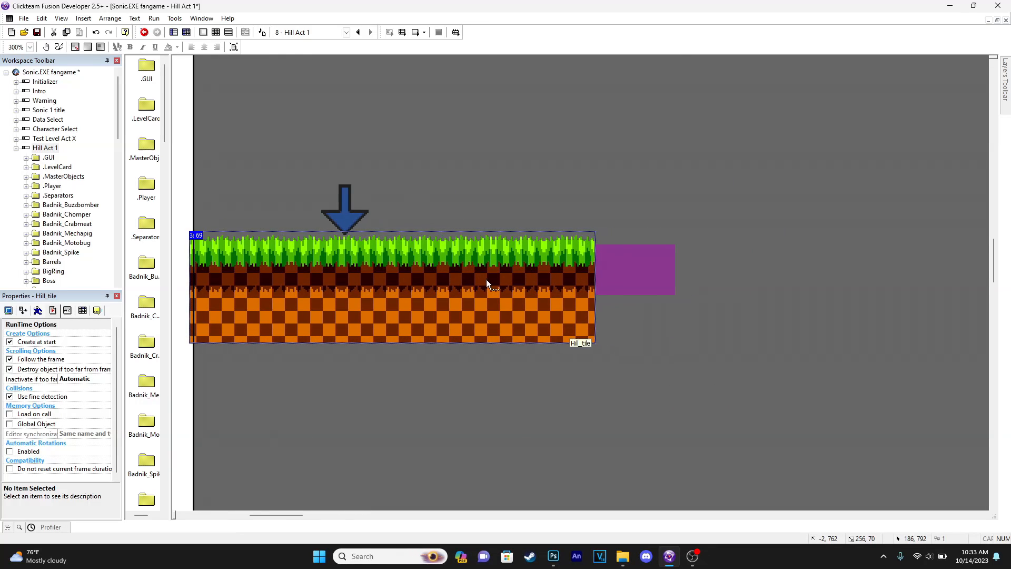
right_click(330, 286)
click(277, 288)
double_click(276, 288)
scroll(477, 239, up, 3)
scroll(476, 238, up, 1)
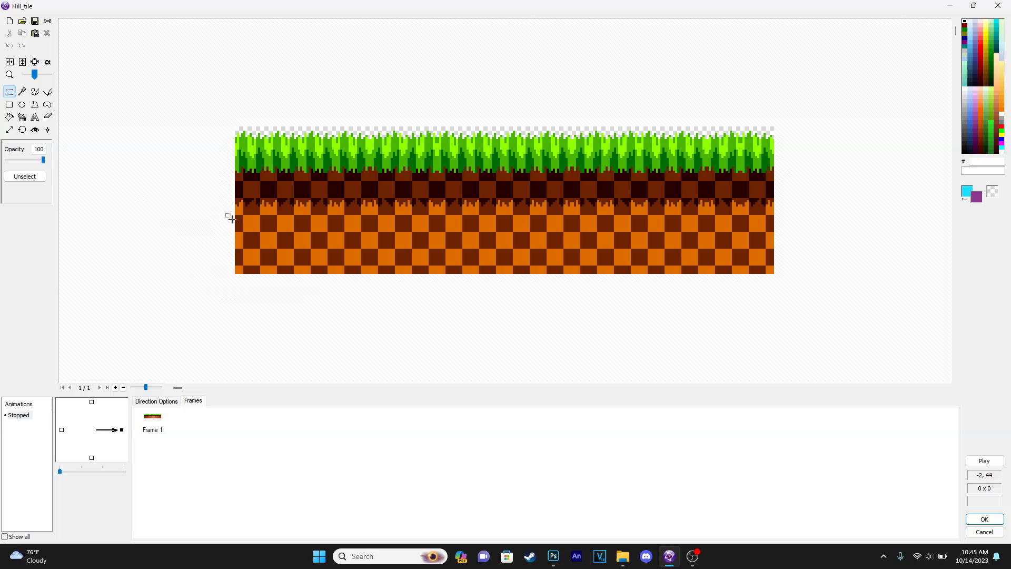
drag(324, 268, 785, 303)
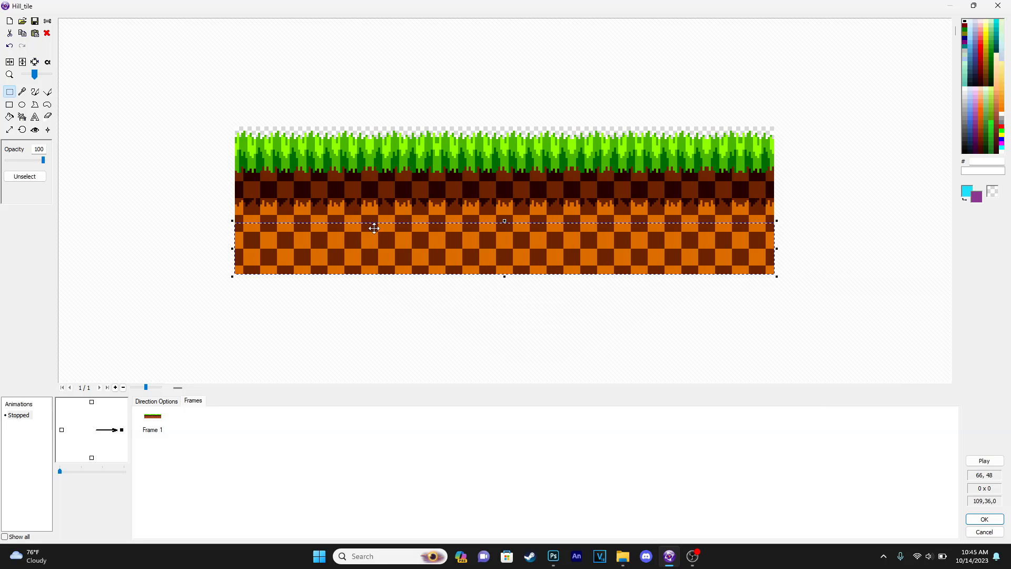
click(439, 327)
click(985, 519)
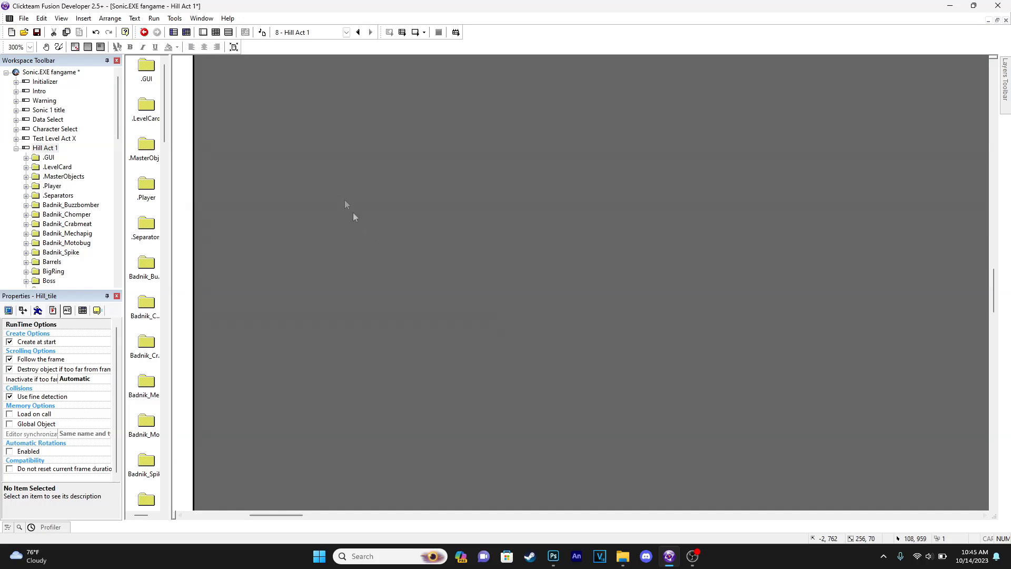
- Clone the Hill_tile object into 2 rows and 1 column with zero spacing
right_click(395, 266)
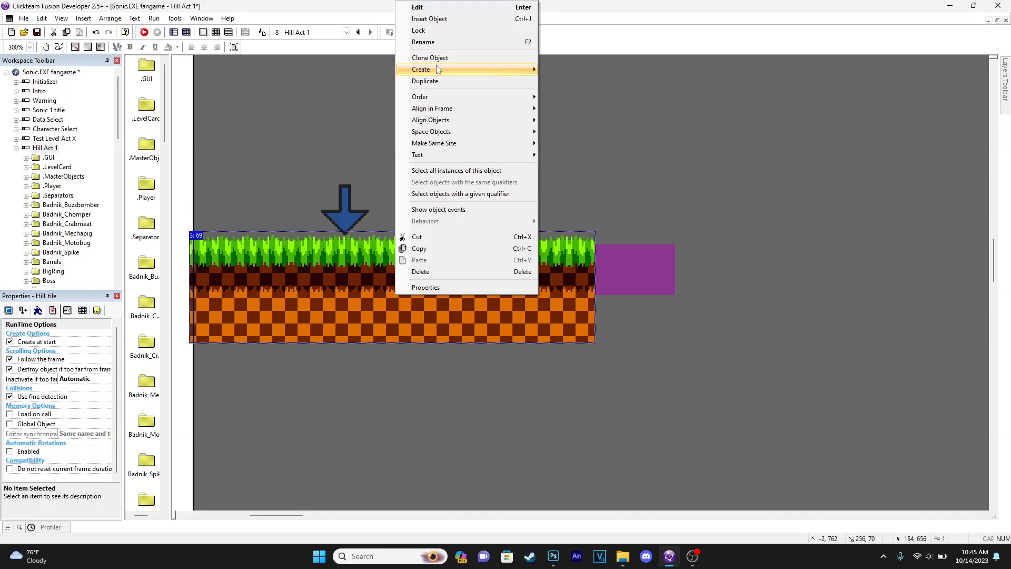
click(419, 58)
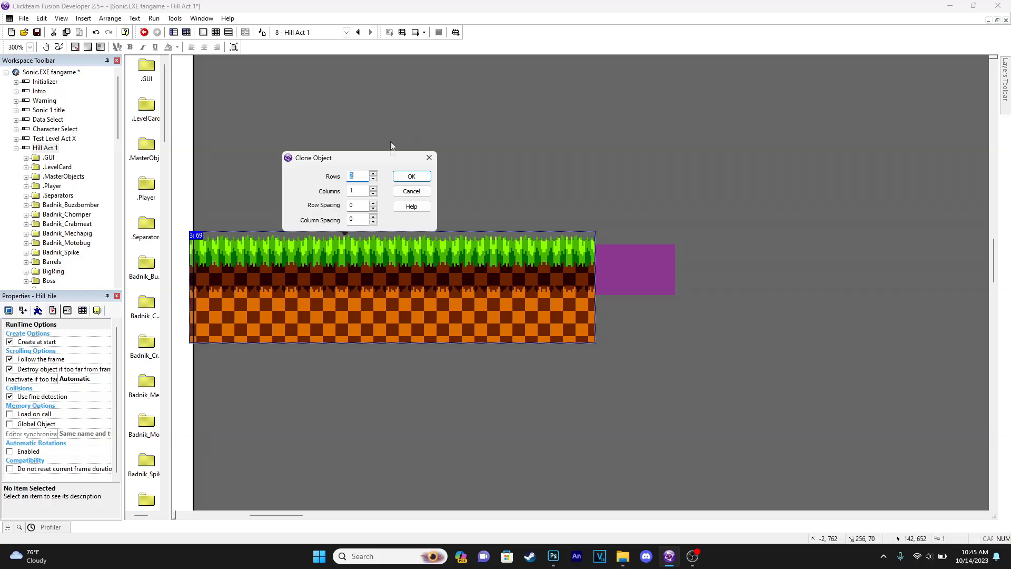
click(411, 176)
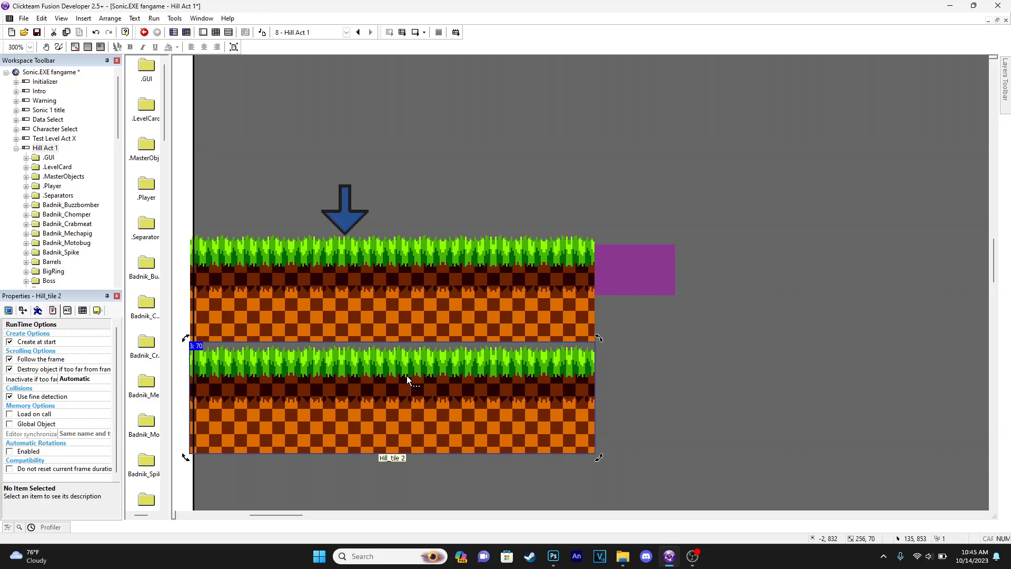
- Erase the grass and upper soil from the cloned Hill_tile 2 image, keeping only the lower checkered strip
double_click(407, 375)
drag(136, 82, 837, 224)
key(Delete)
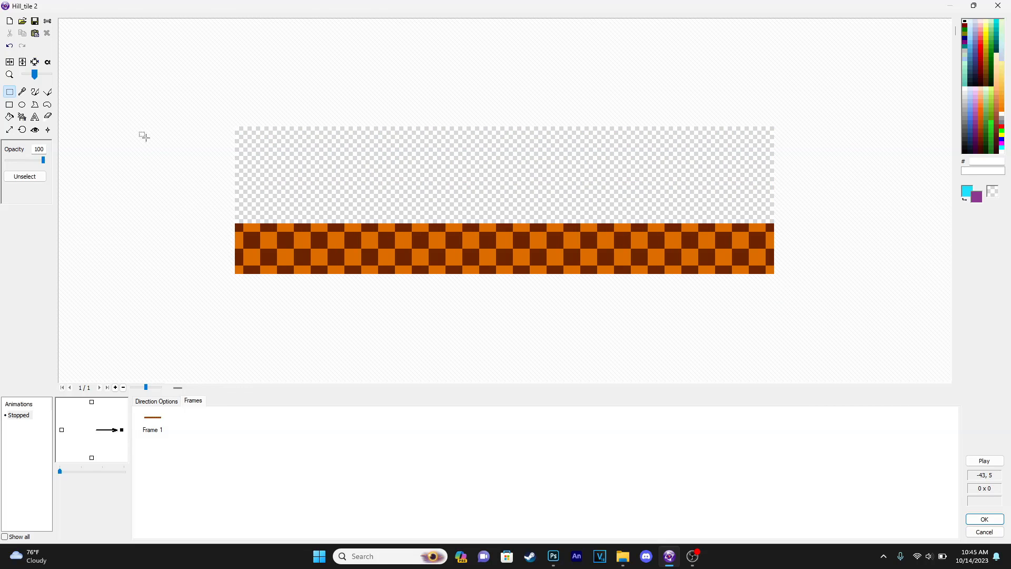
key(ctrl+v)
drag(294, 162, 302, 207)
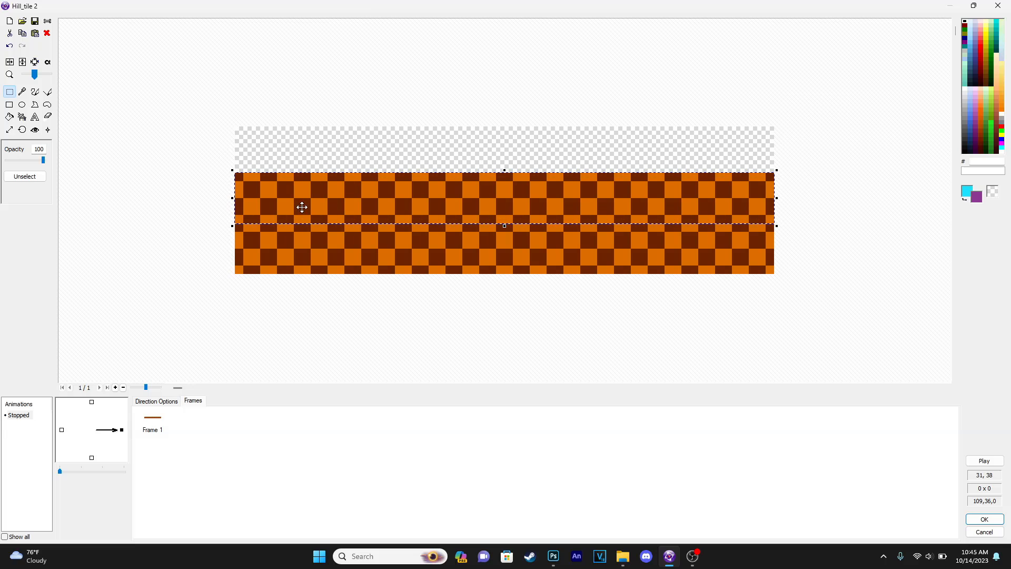
key(ctrl+z)
key(ctrl+z)
key(ctrl+v)
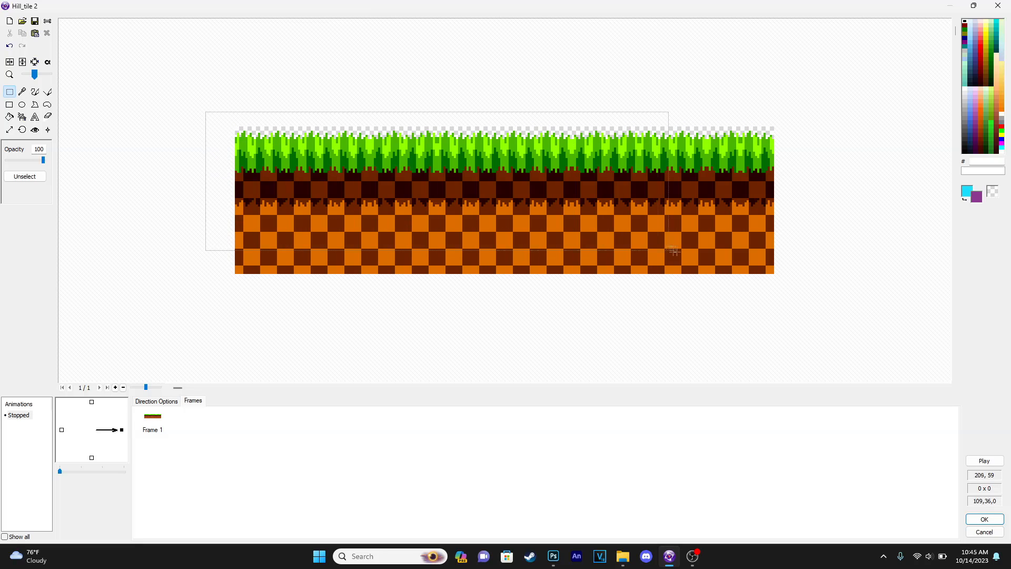
- Replace the grass and soil in the Hill_tile 2 image with stacked copies of the checkered strip, filling the whole tile
drag(754, 238, 784, 237)
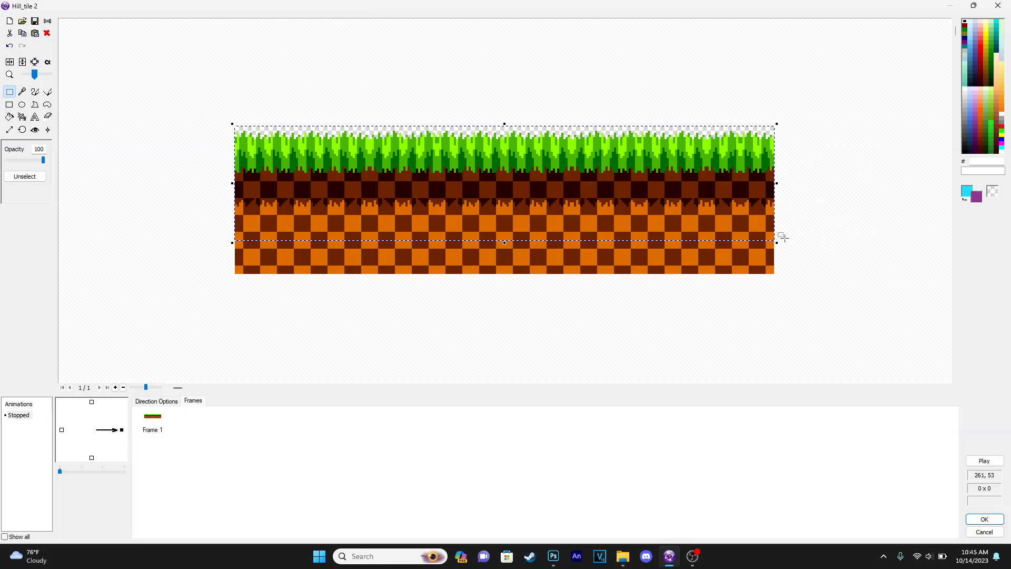
key(Delete)
key(ctrl+v)
drag(414, 166, 415, 228)
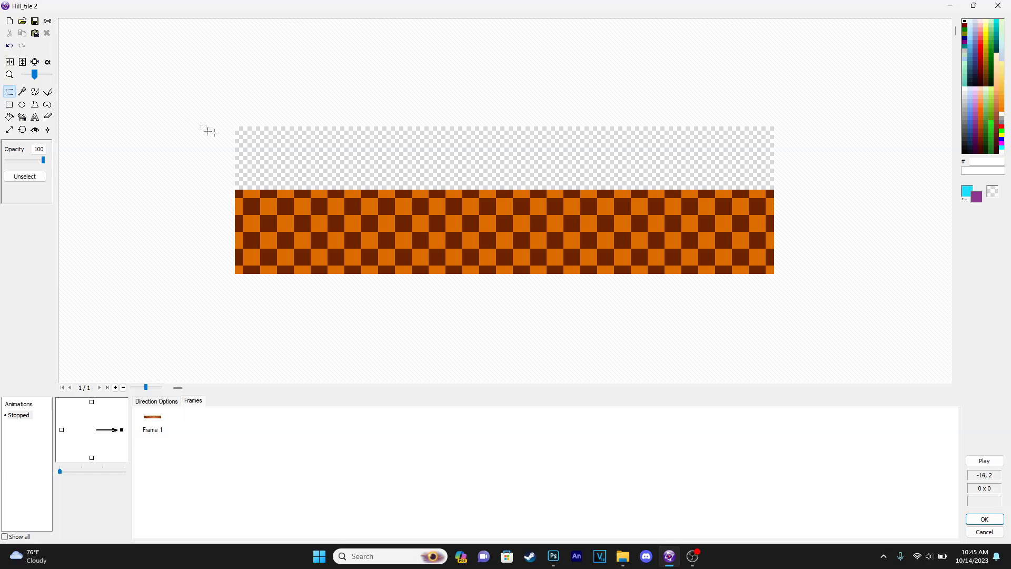
key(ctrl+v)
drag(322, 149, 322, 161)
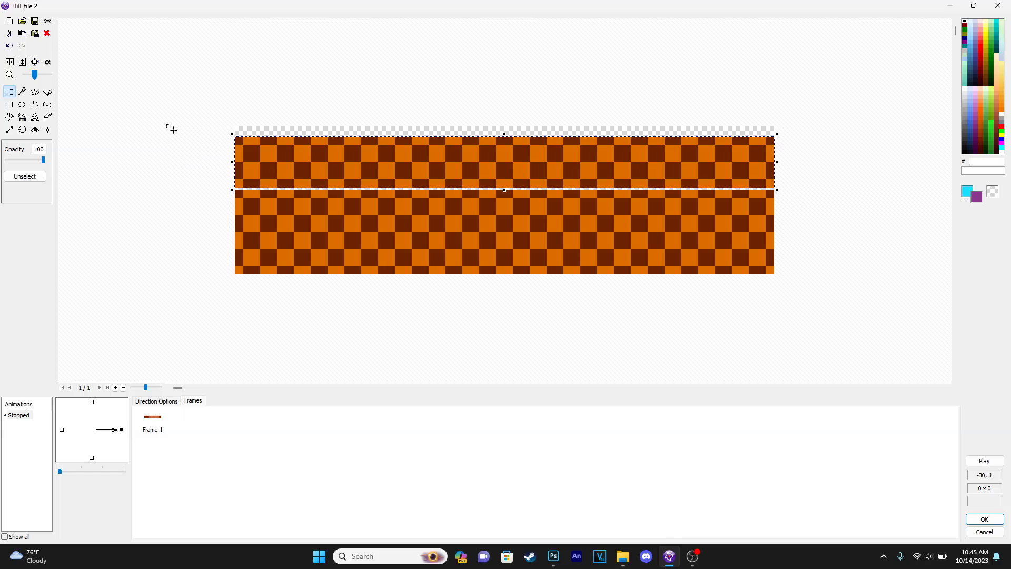
click(172, 129)
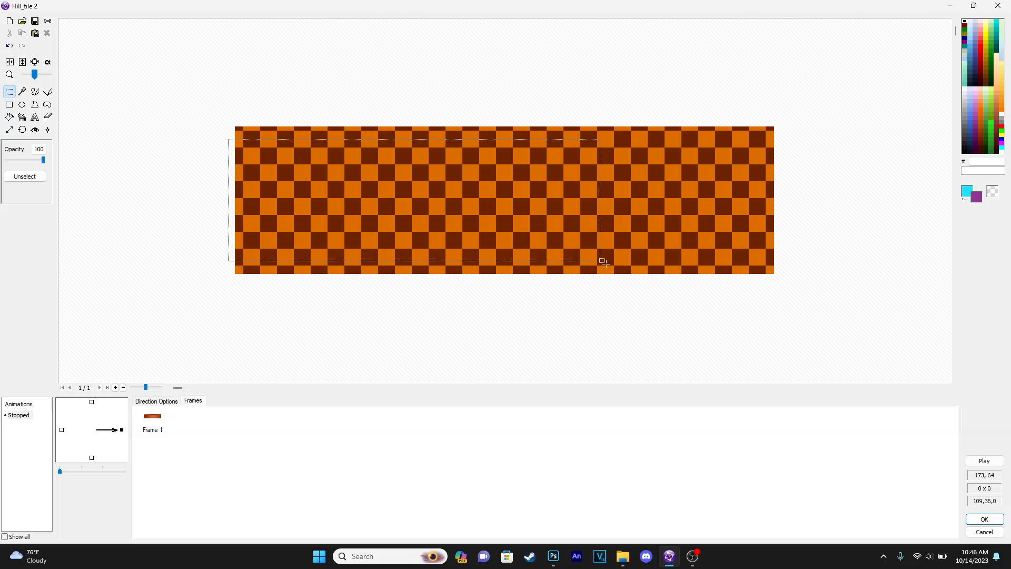
drag(724, 277, 792, 283)
click(182, 103)
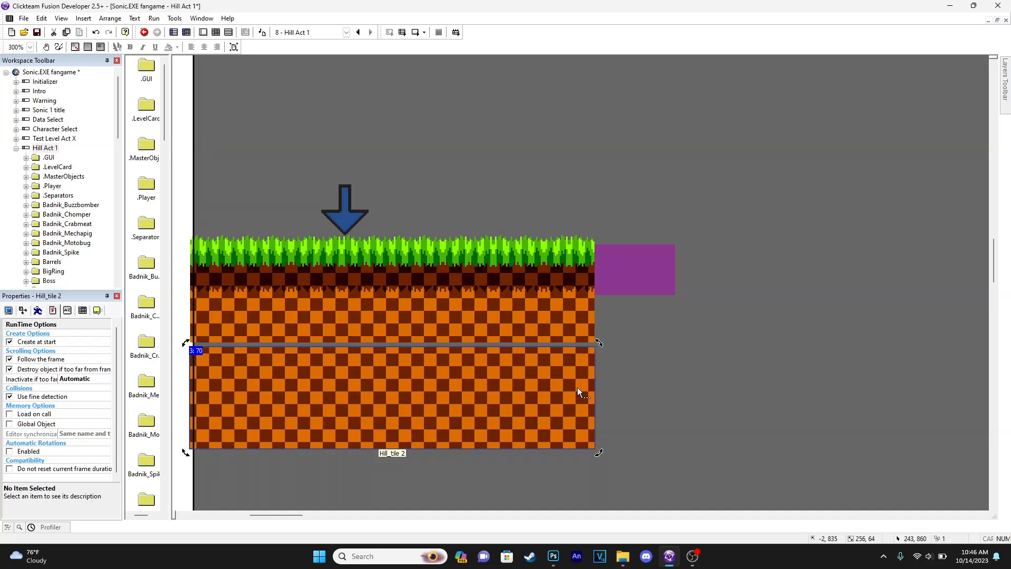
- Nudge the Hill_tile 2 object up until it sits flush against the underside of the Hill_tile grass block
key(Up)
key(Up)
click(627, 355)
click(480, 352)
key(Up)
click(632, 380)
- Duplicate Hill_tile 2 downward to extend the checkered soil further below the grass block
middle_drag(571, 367, 697, 266)
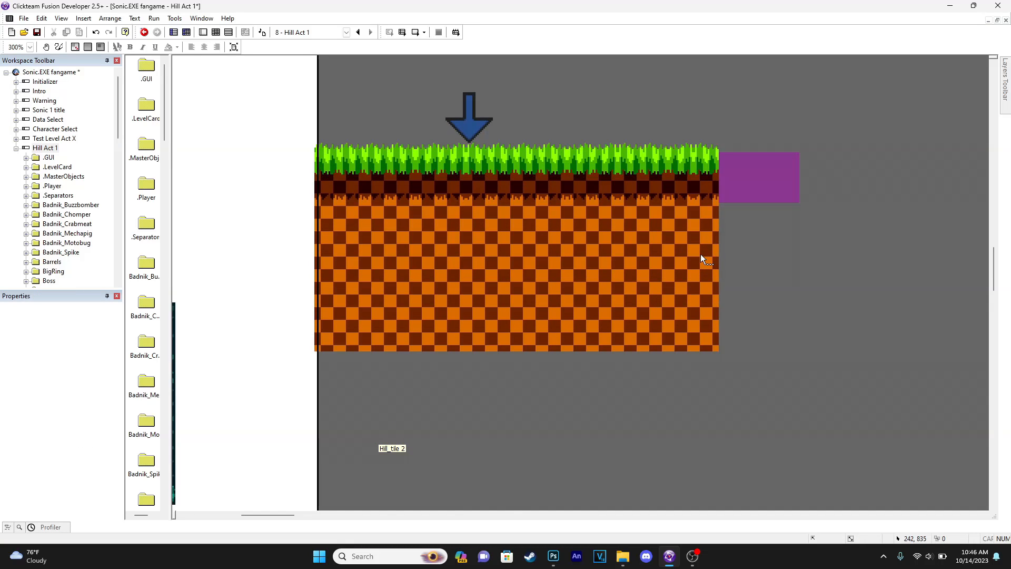
middle_drag(474, 425, 314, 422)
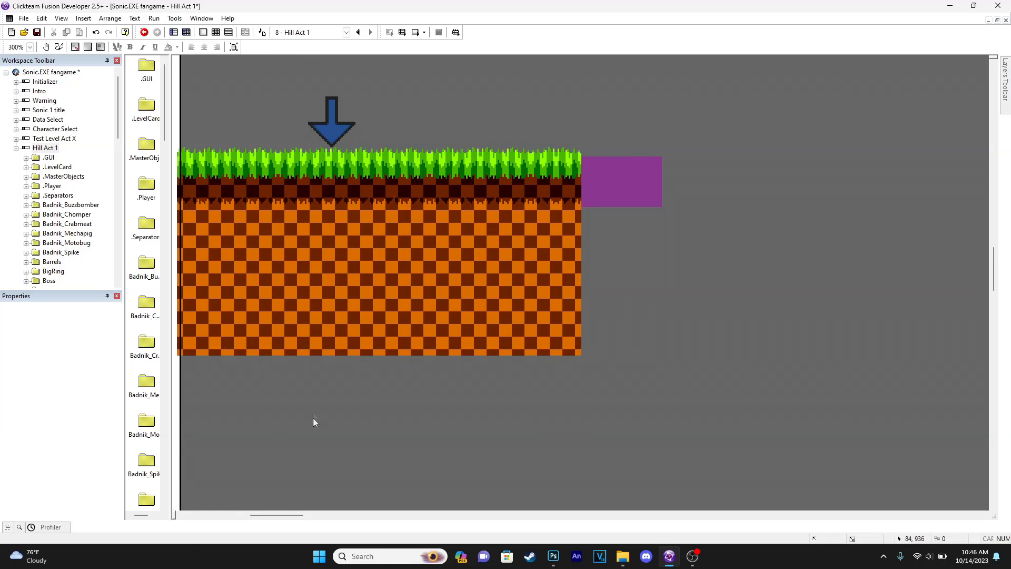
right_click(344, 305)
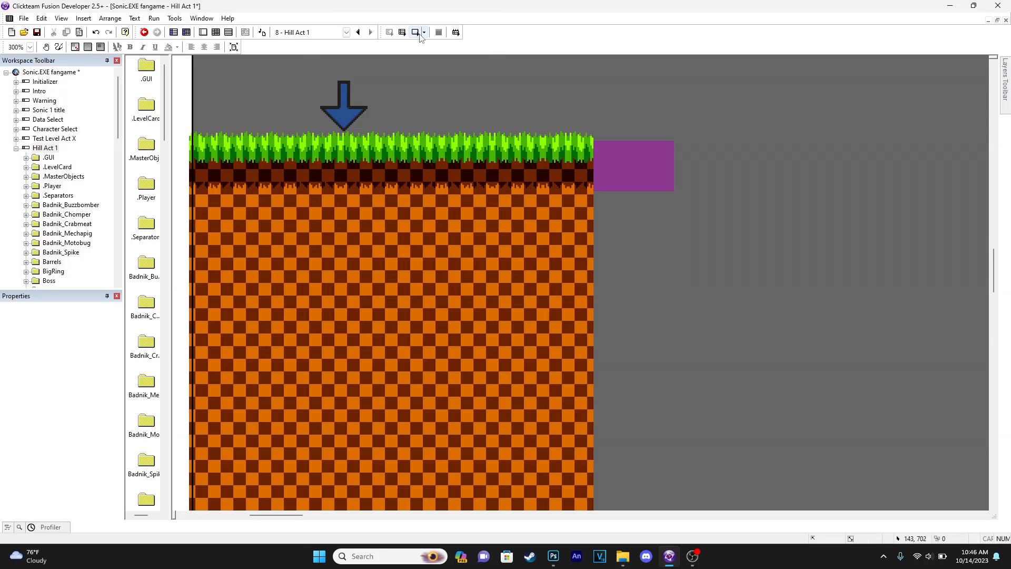
- Run the Hill Act 1 frame, test Tails jumping on the deepened ground, and close the game
click(417, 34)
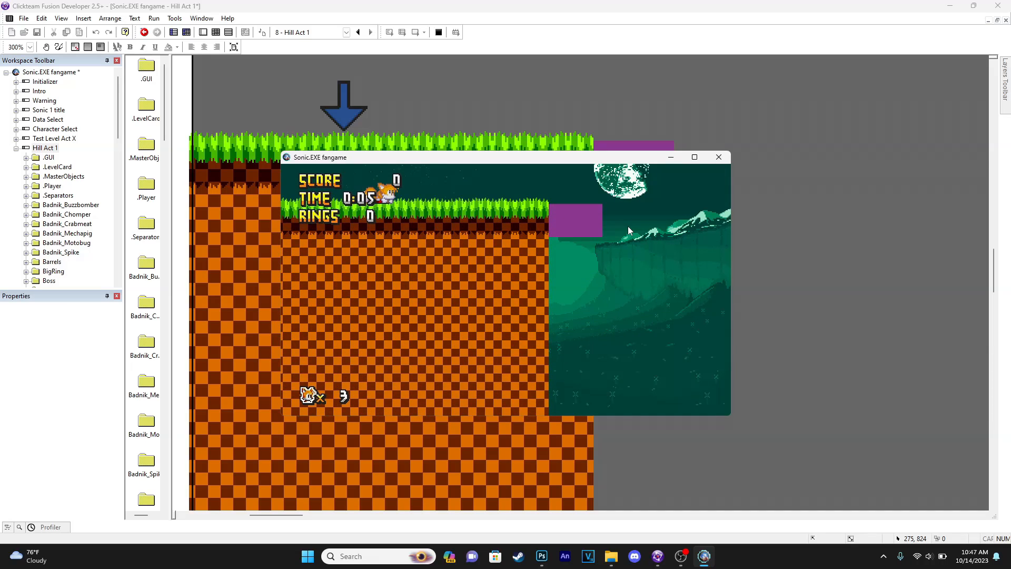
key(space)
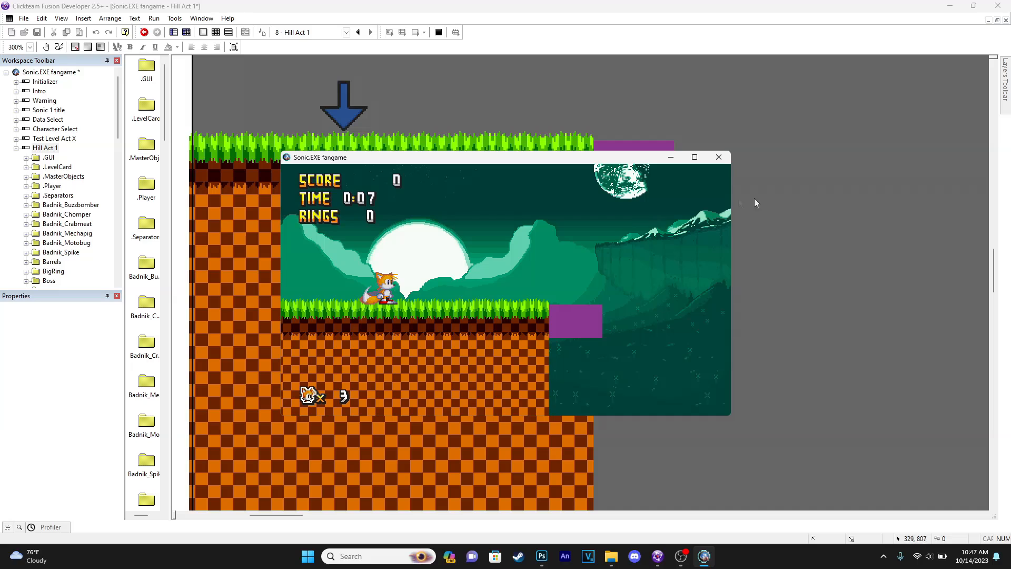
key(alt+F4)
- Examine the stacked Hill_tile 2 pieces, the purple obstacle Backdrop and the full length of the frame
click(380, 477)
click(378, 472)
click(340, 357)
click(327, 303)
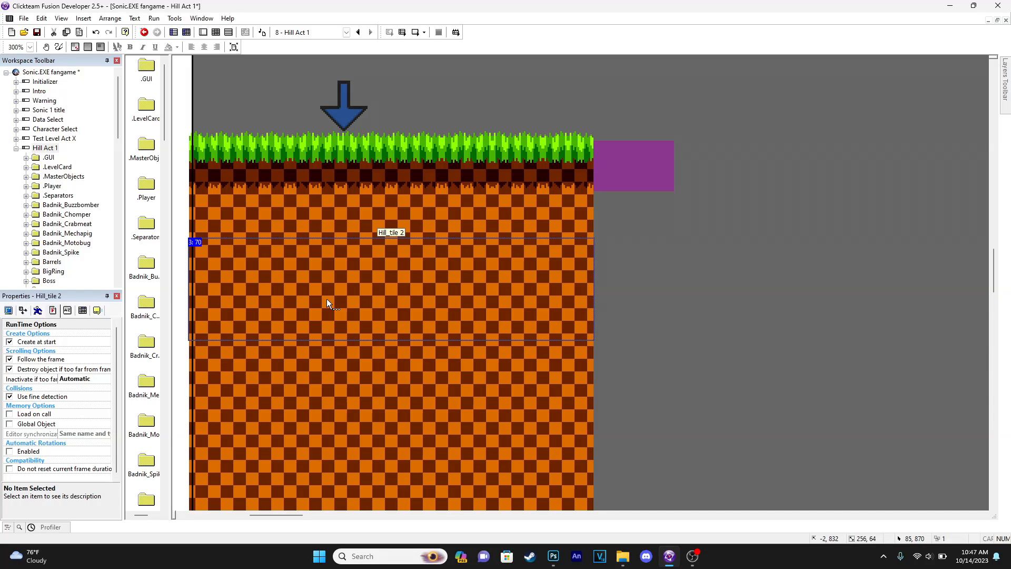
click(639, 170)
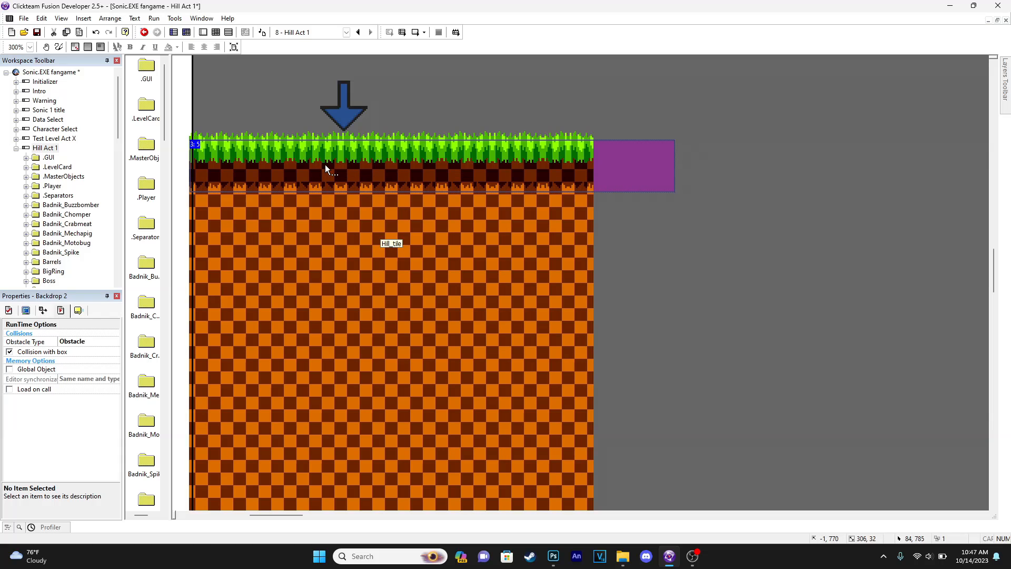
ctrl+scroll(605, 171, down, 2)
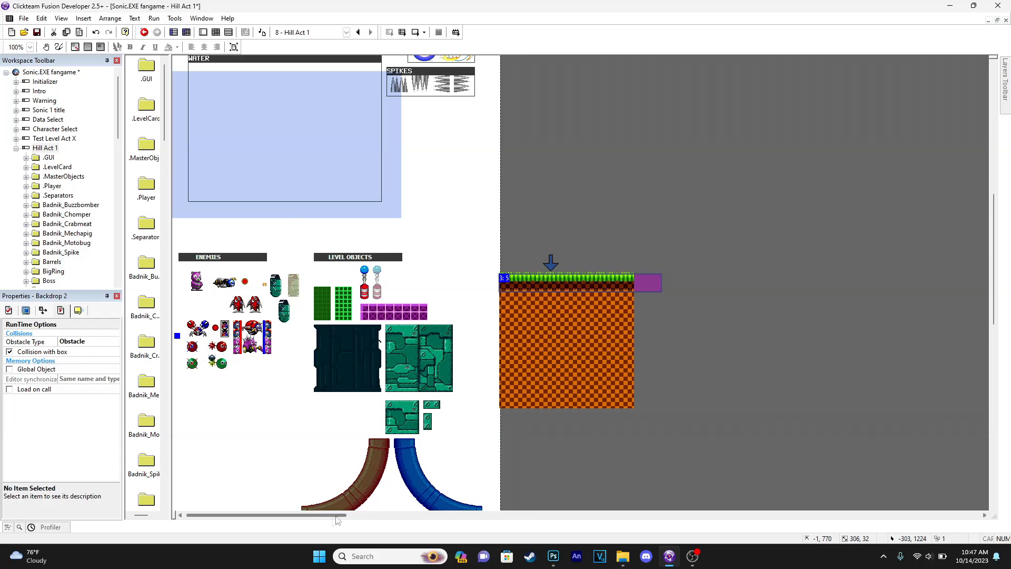
drag(315, 519, 792, 532)
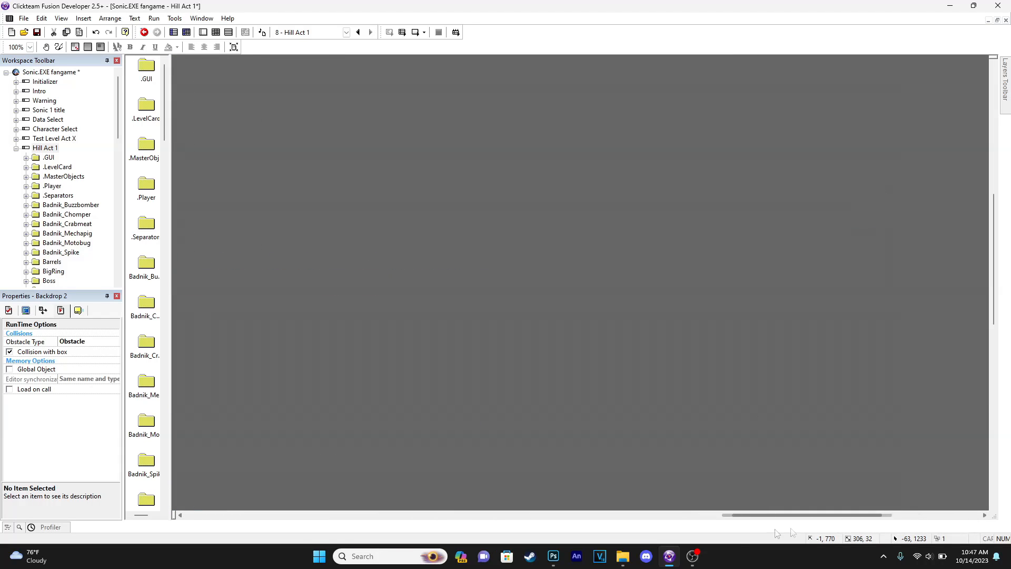
drag(418, 541, 315, 507)
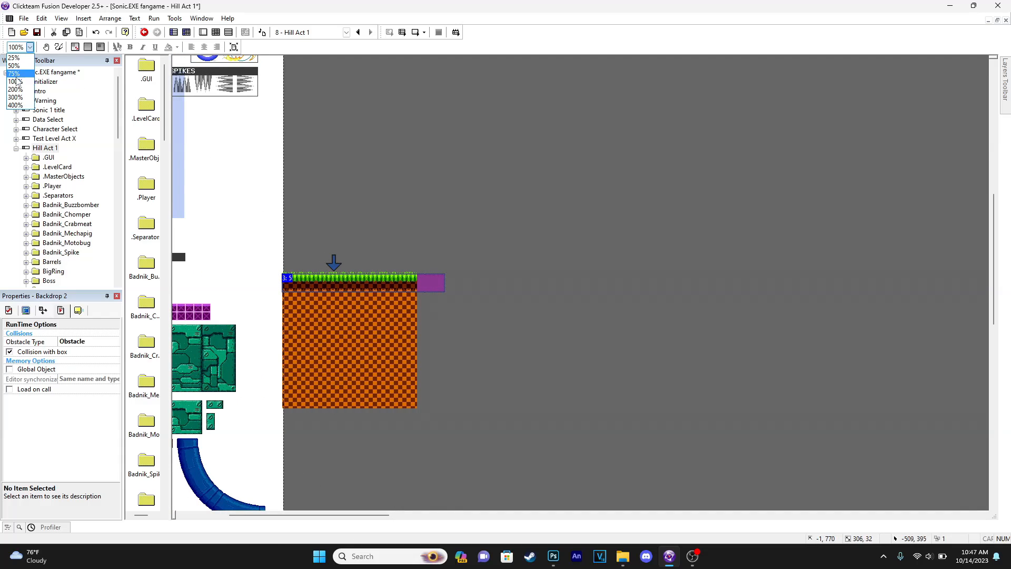
- Select the grass tile, its obstacle Backdrop and every Hill_tile 2 piece, and place a copy of this ground block beside the original
click(18, 82)
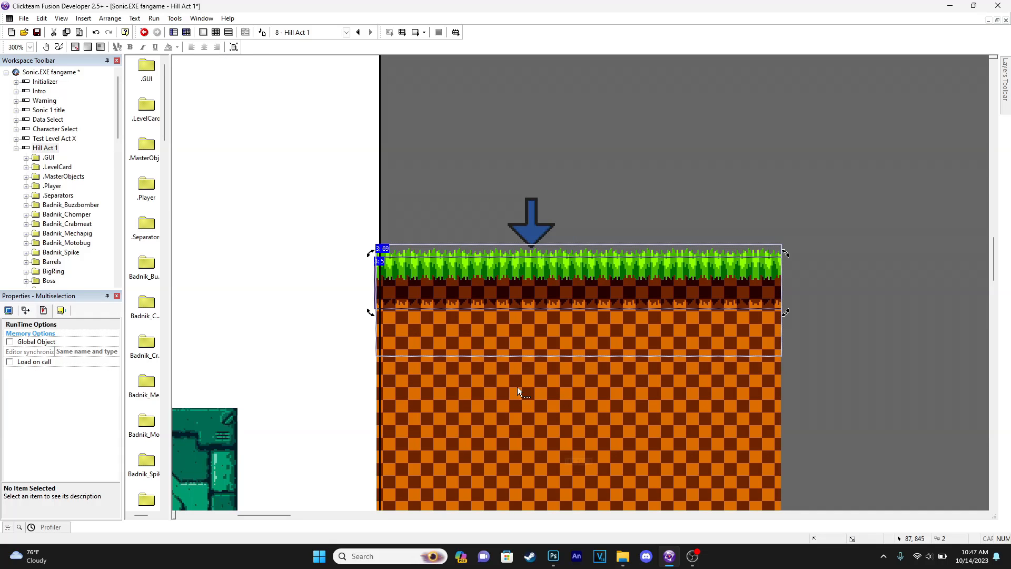
shift+click(518, 405)
scroll(563, 390, down, 5)
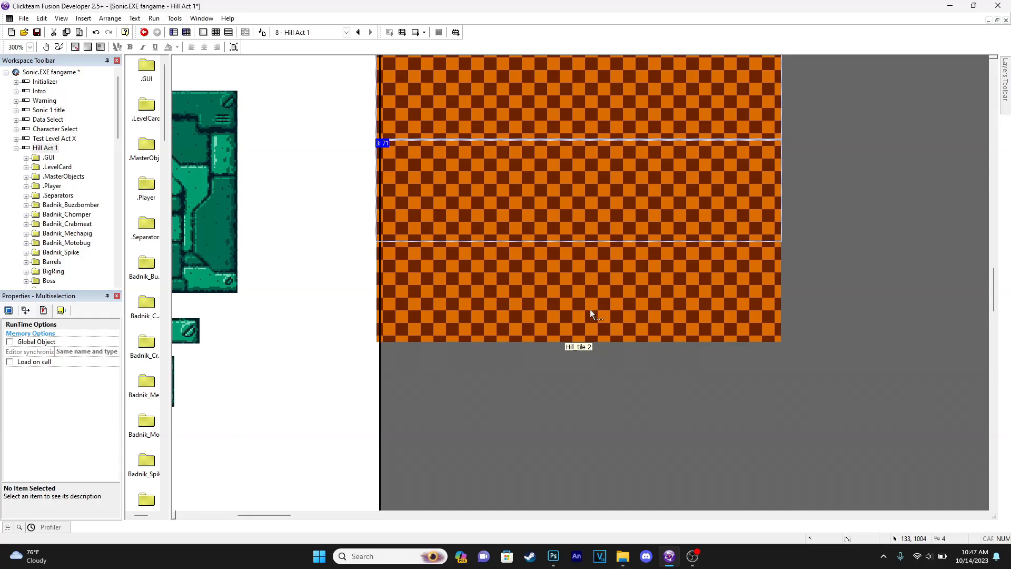
shift+click(557, 303)
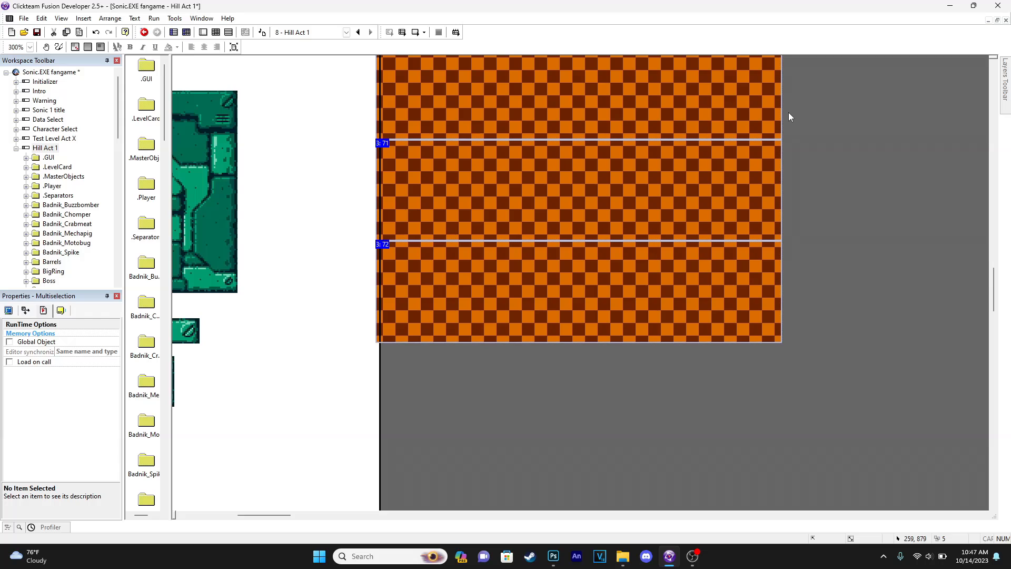
middle_drag(787, 118, 566, 301)
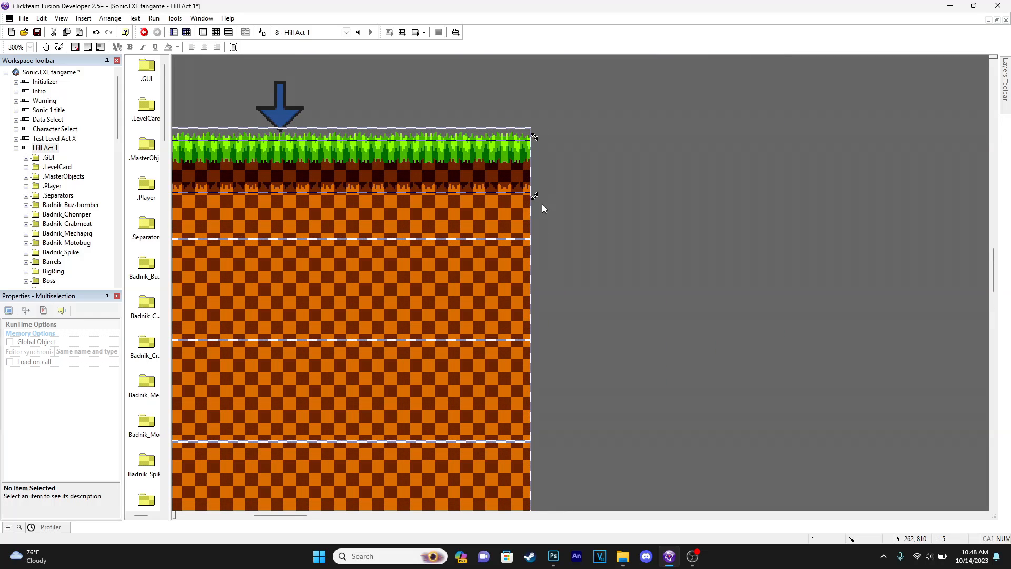
click(542, 207)
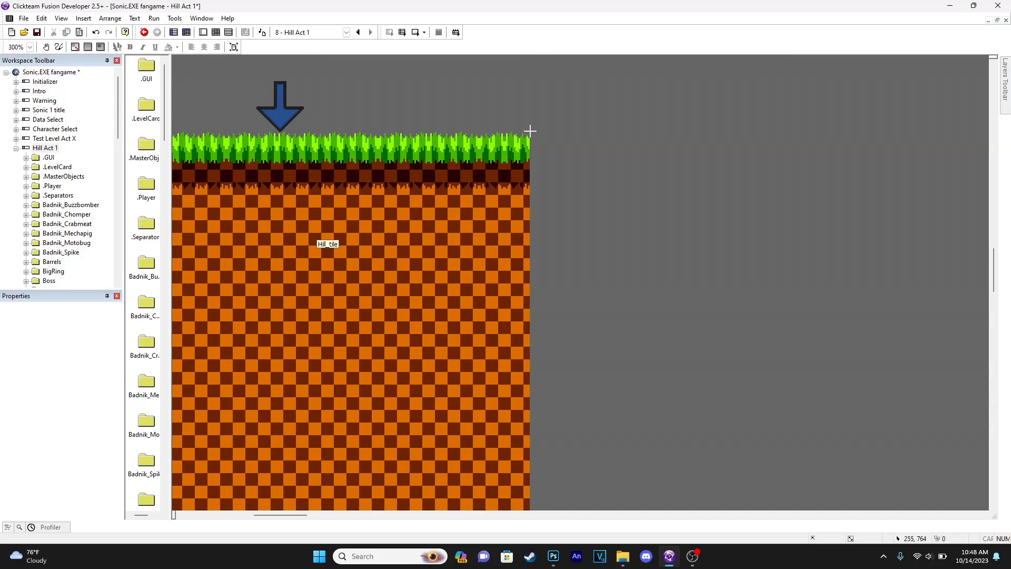
click(530, 131)
- Nudge the copied ground block up and left until its grass and soil line up flush with the original section
key(Down)
key(Left)
key(Up)
key(Up)
key(Up)
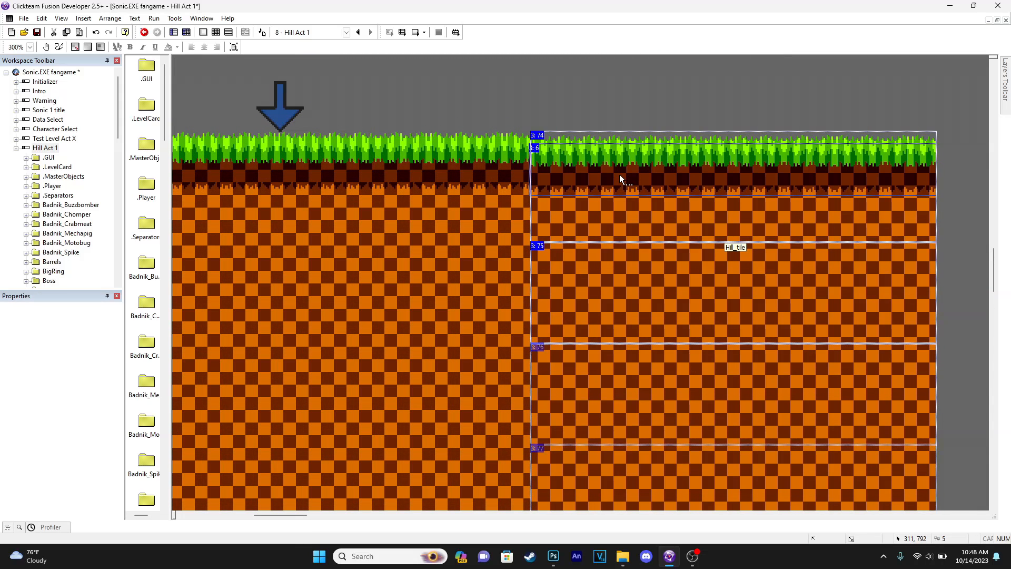
key(Left)
click(561, 102)
scroll(628, 185, left, 1)
middle_drag(628, 185, 319, 136)
middle_drag(674, 163, 370, 159)
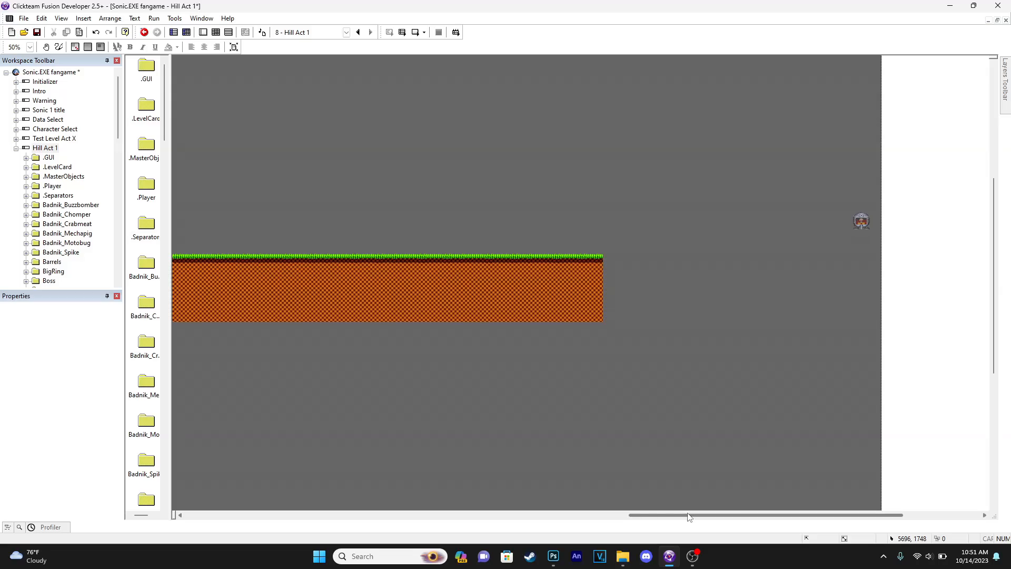
- Run the Hill Act 1 frame and test Tails running, spin dashing, jumping and flying along the extended ground
drag(689, 517, 332, 498)
key(F7)
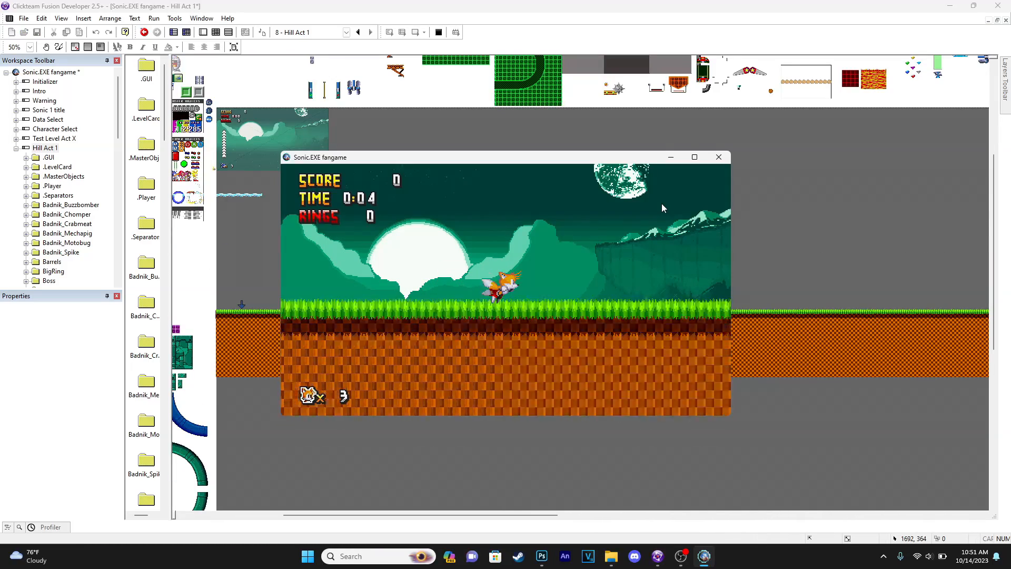
key(space)
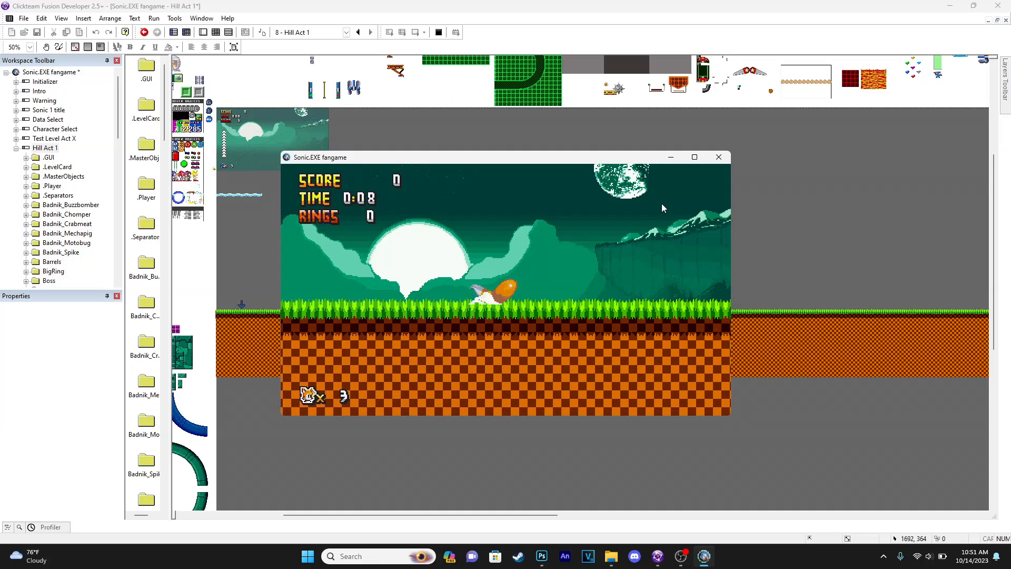
key(Down)
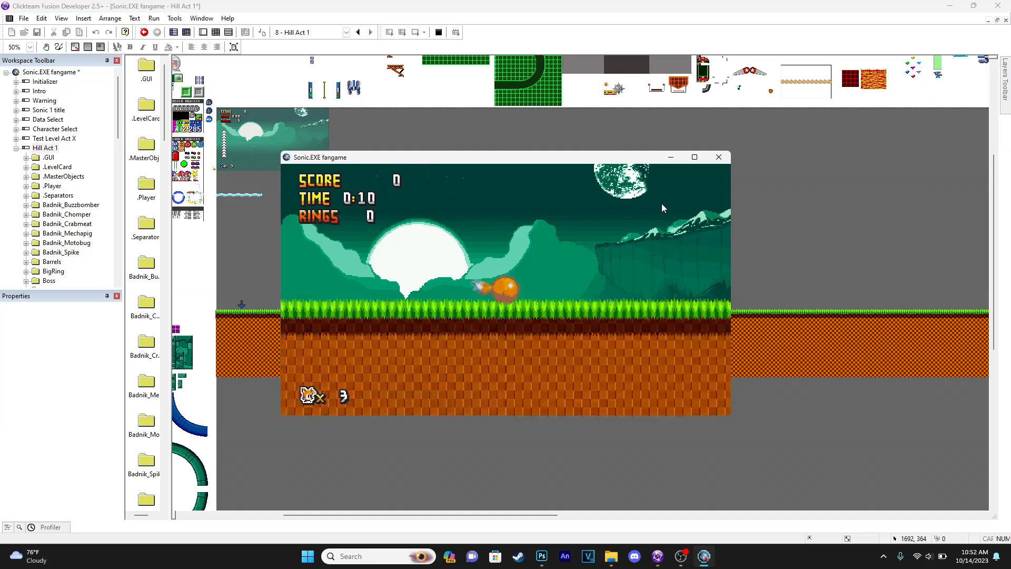
key(space)
key(Down)
key(space)
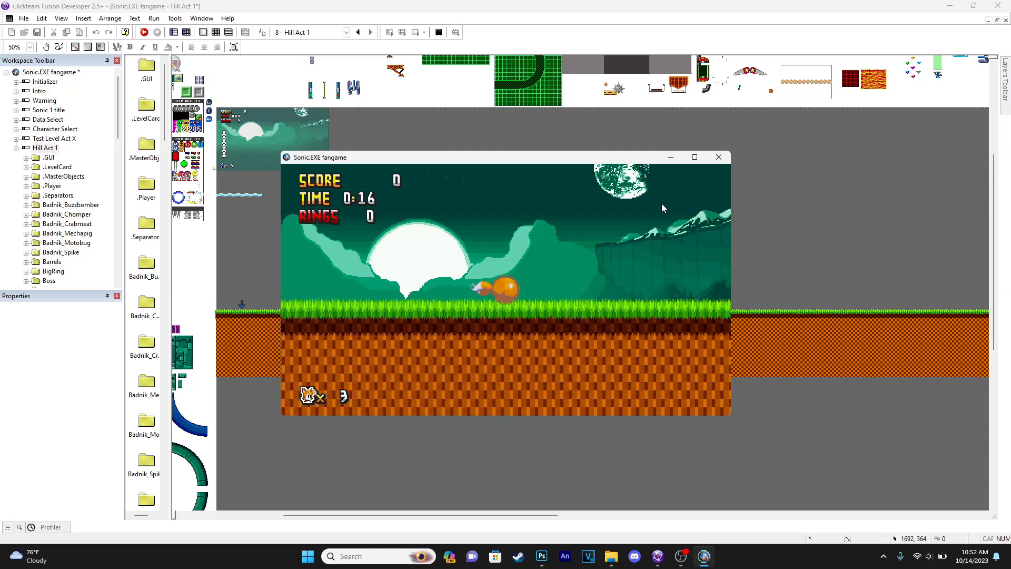
key(space)
key(Left)
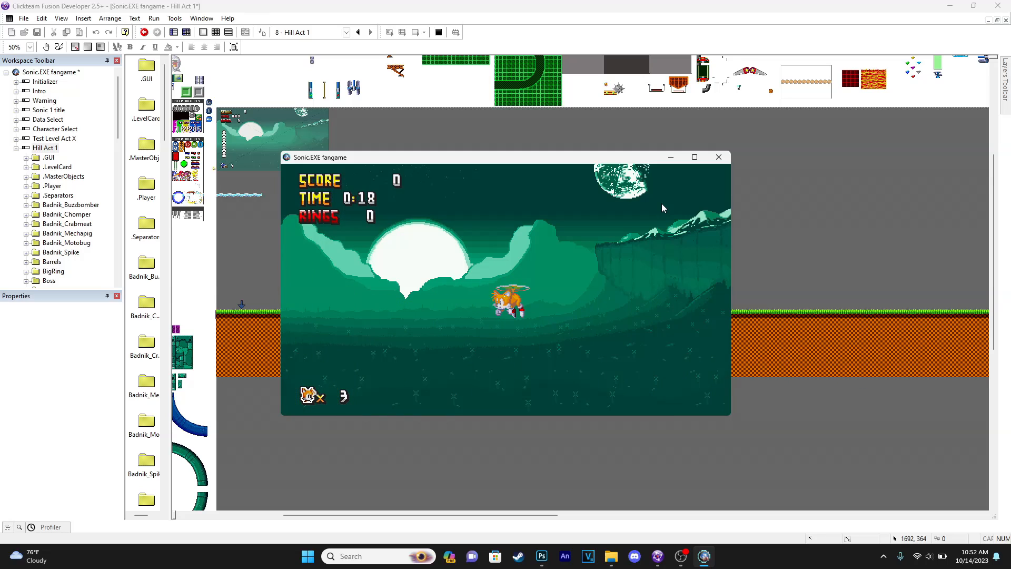
key(space)
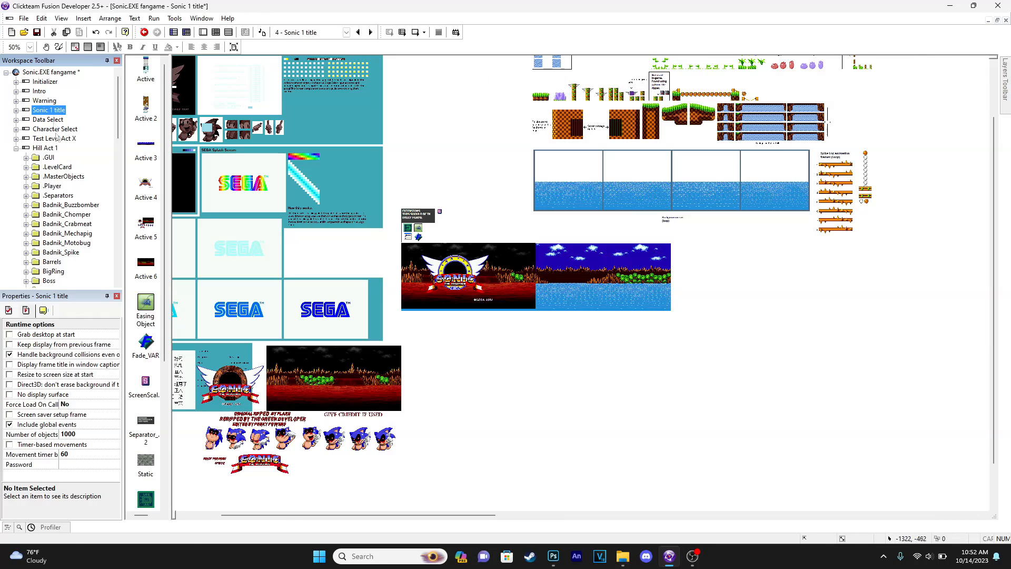
- Open the Active 3 background of the Sonic 1 title frame in the image editor and play its animation
click(599, 274)
double_click(598, 274)
scroll(415, 233, down, 2)
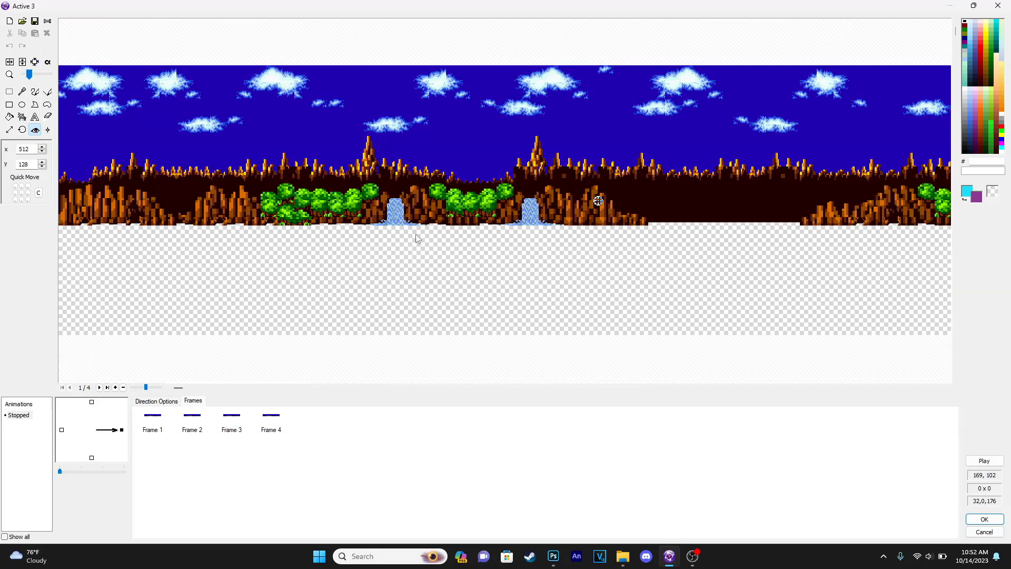
scroll(415, 233, up, 2)
scroll(414, 241, down, 1)
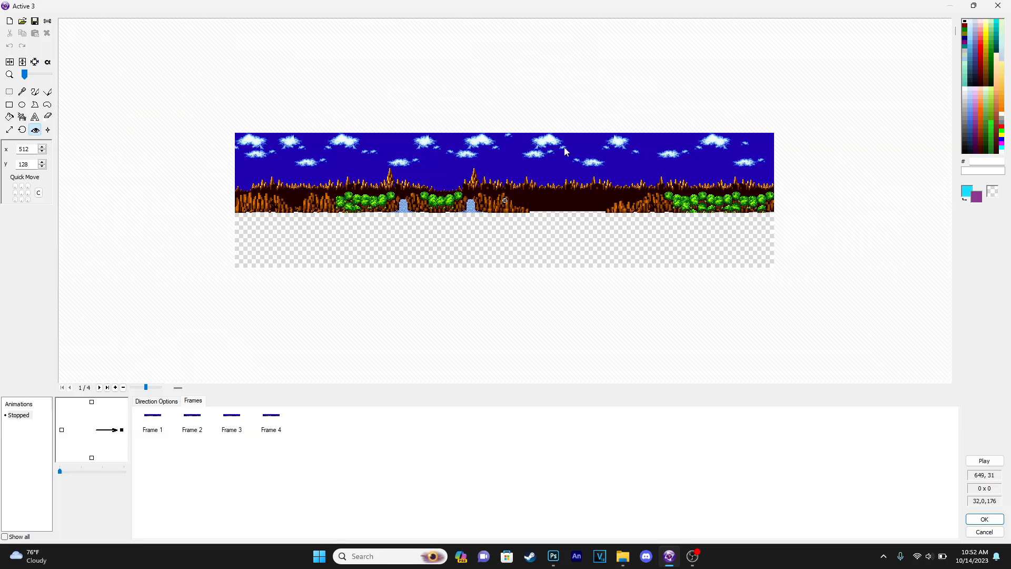
click(10, 92)
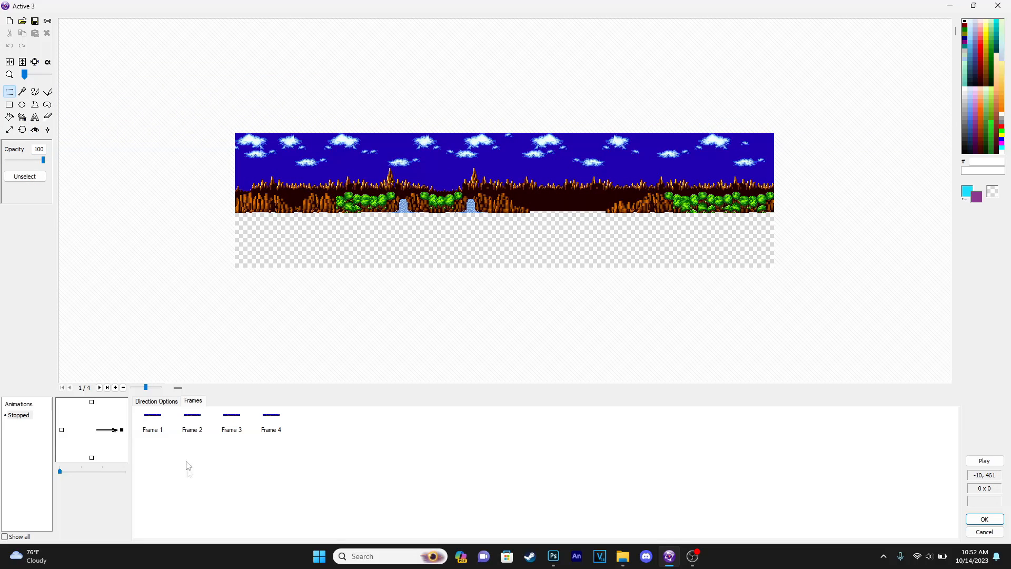
scroll(414, 224, up, 1)
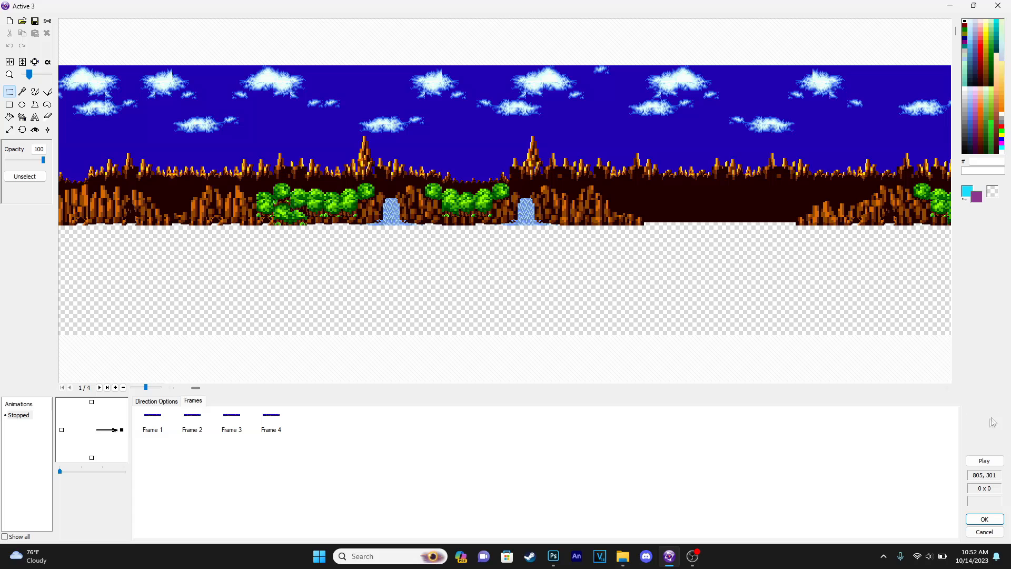
click(972, 462)
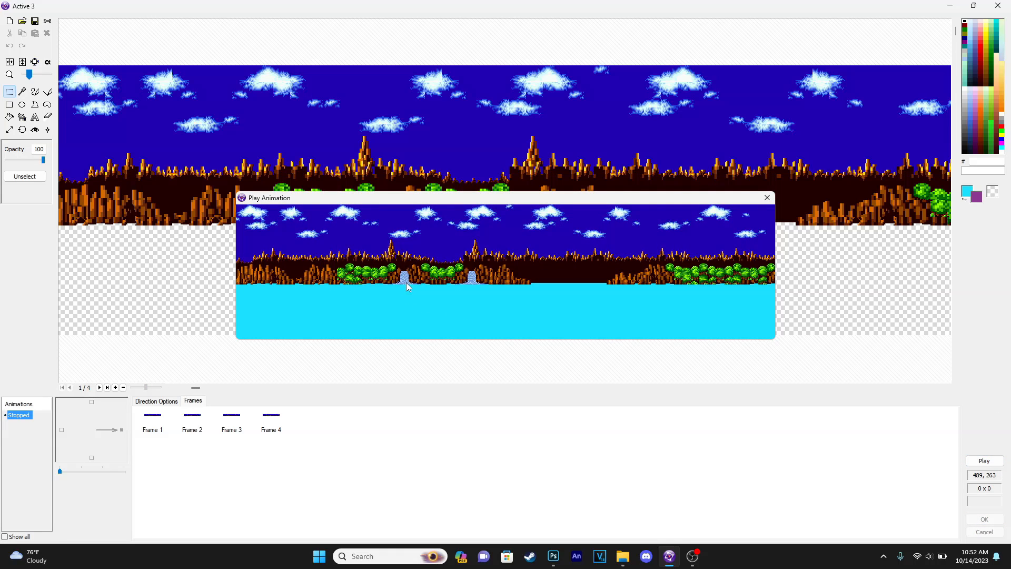
- Place the Active 3 background in Hill Act 1 at about X -2, Y 198, and test-run the frame
click(768, 201)
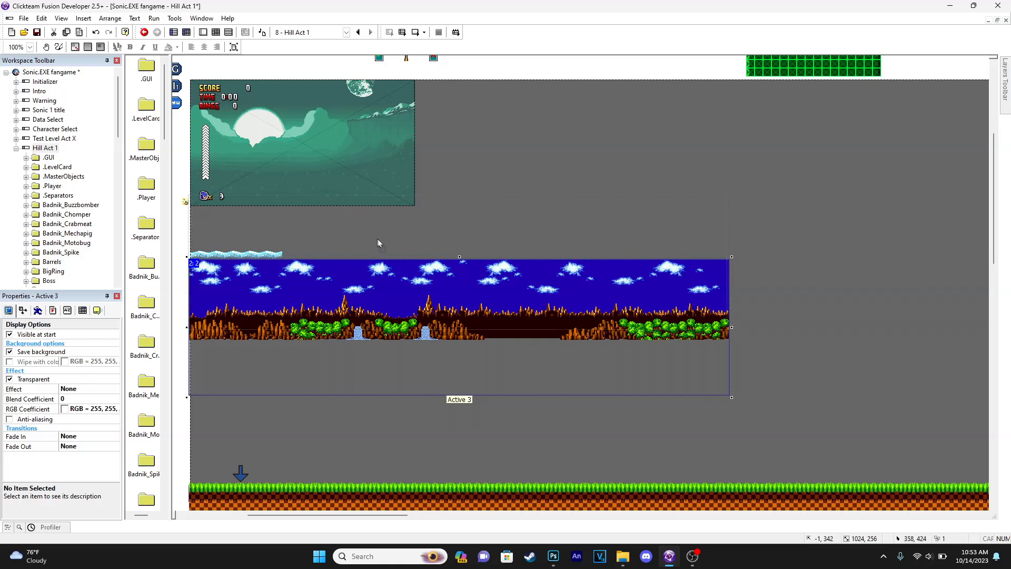
drag(377, 239, 378, 227)
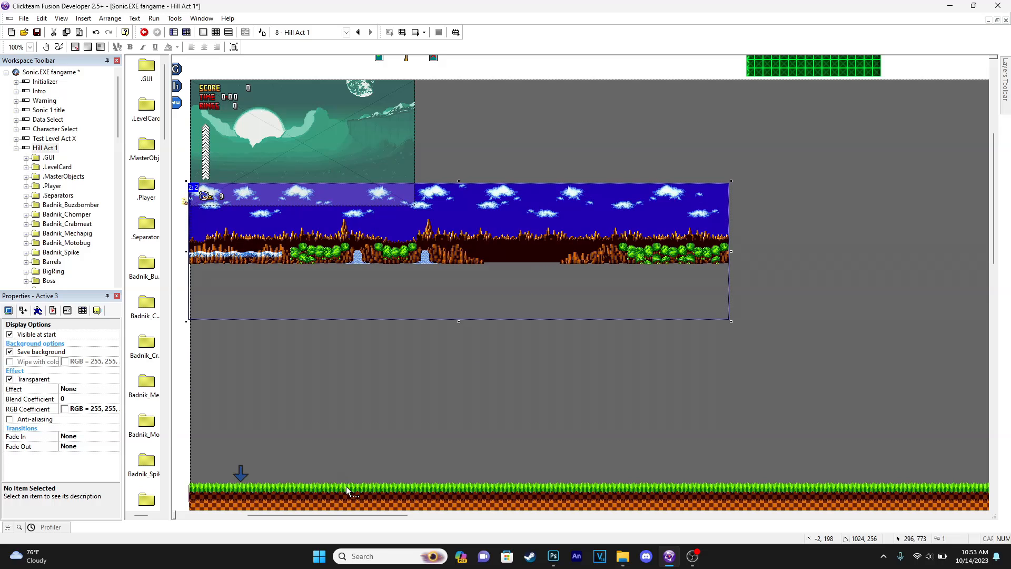
click(416, 34)
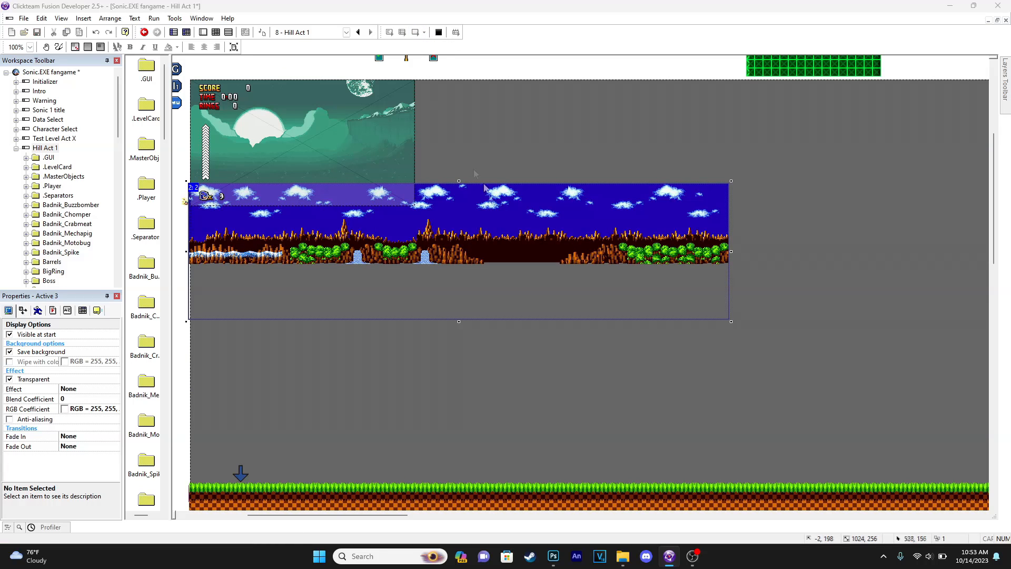
key(Right)
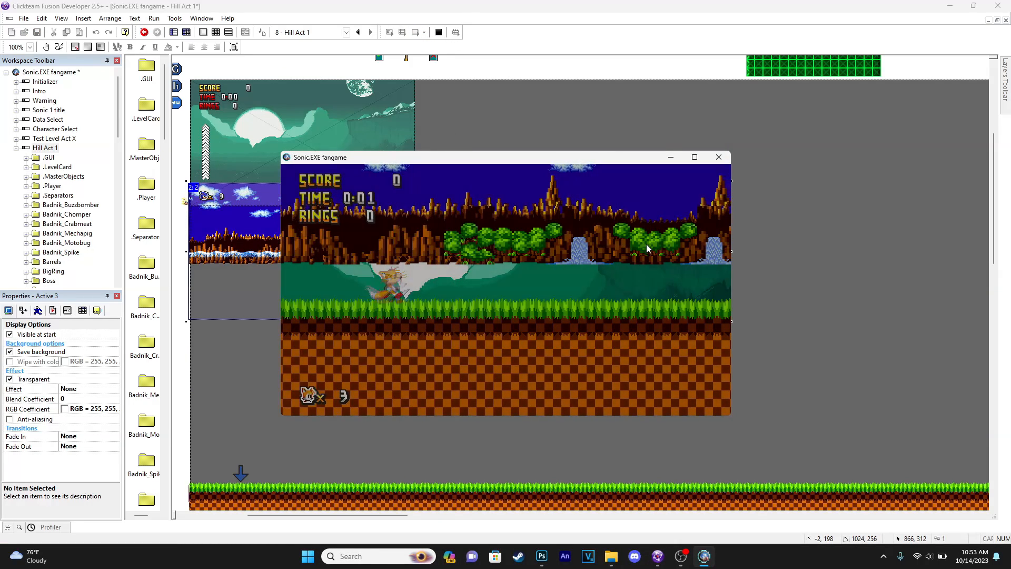
click(719, 157)
- Set the movement type of the Active 3 background to Static
click(39, 311)
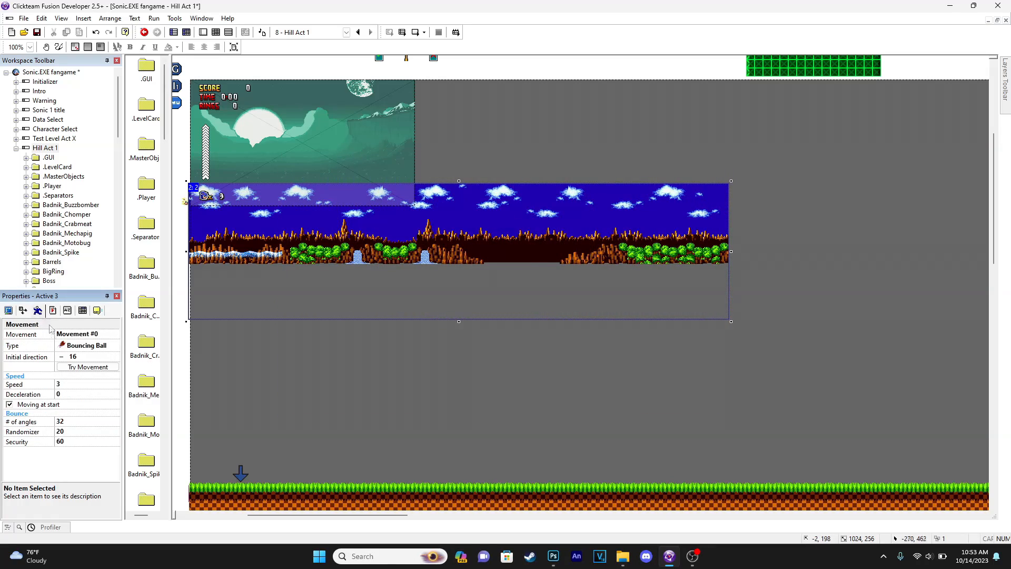
click(83, 349)
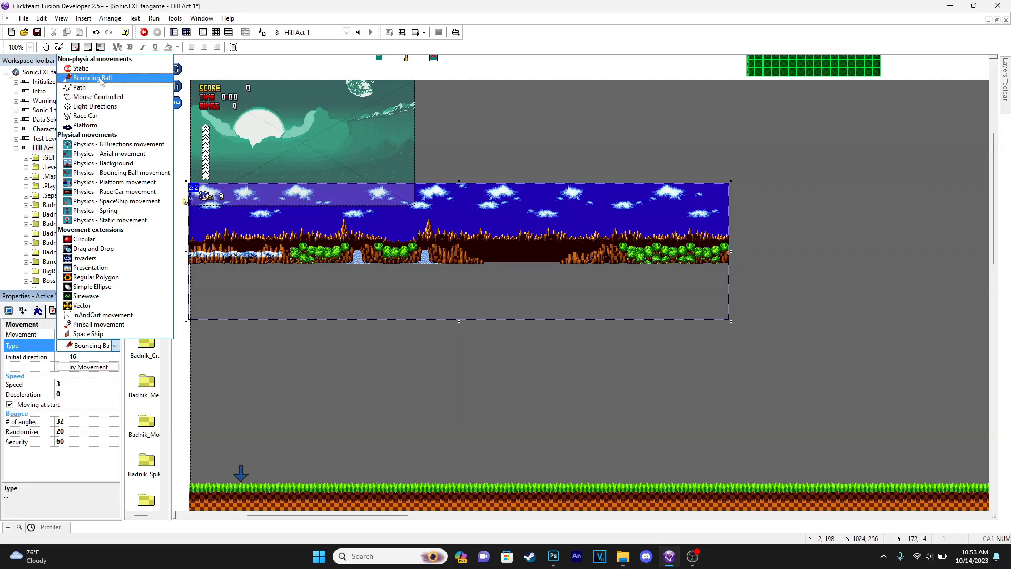
click(101, 77)
- Run the Hill Act 1 frame and test Tails running, jumping and flying in front of the static background up to its far end
click(403, 33)
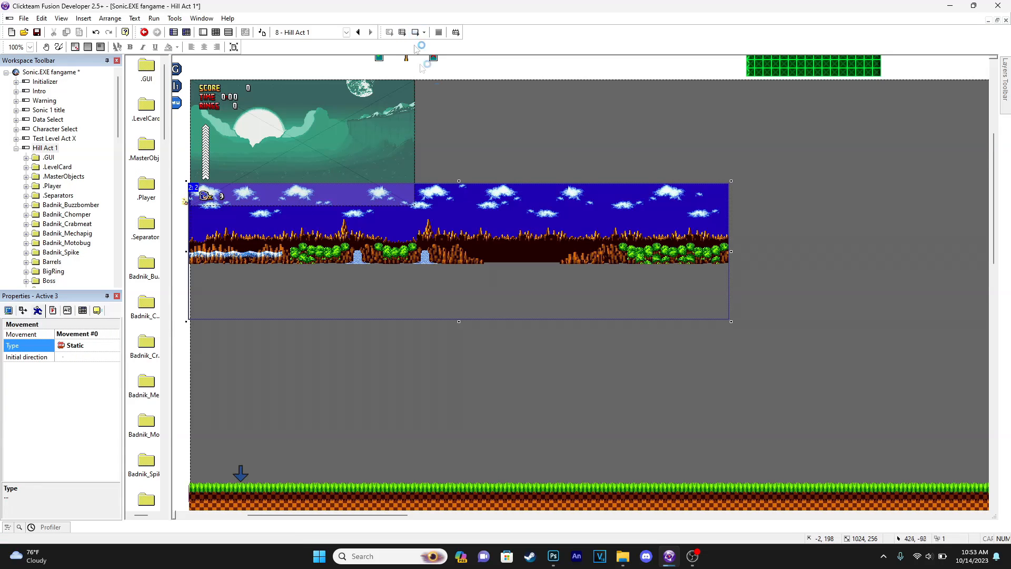
key(Right)
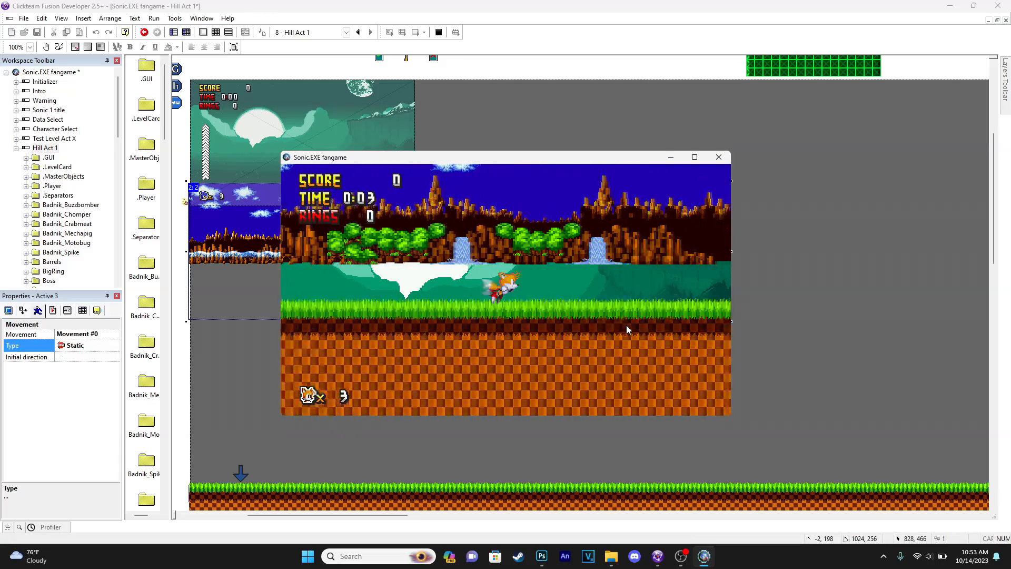
key(space)
key(space)
key(space)
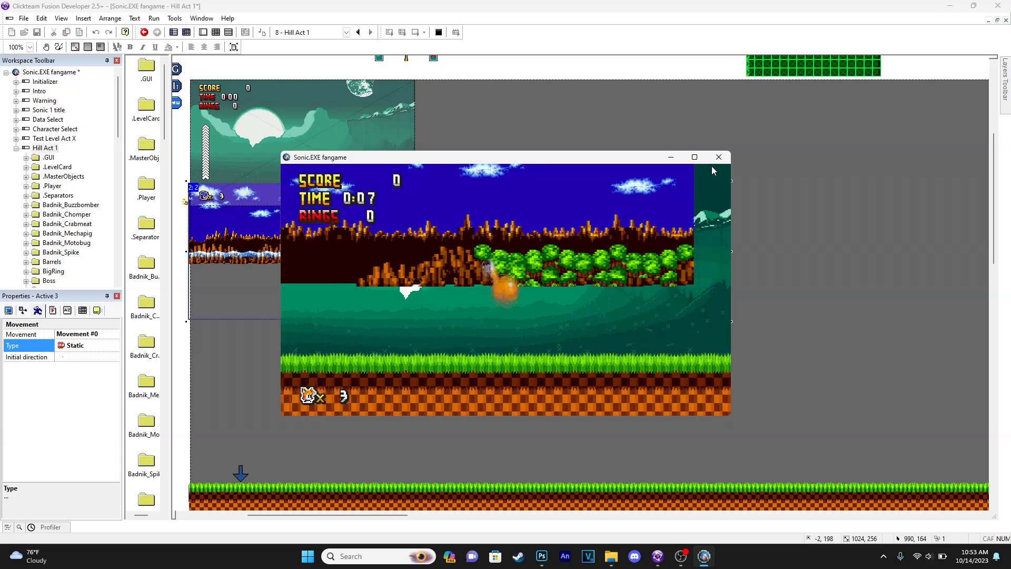
key(space)
key(space)
key(space)
key(space)
key(space)
key(space)
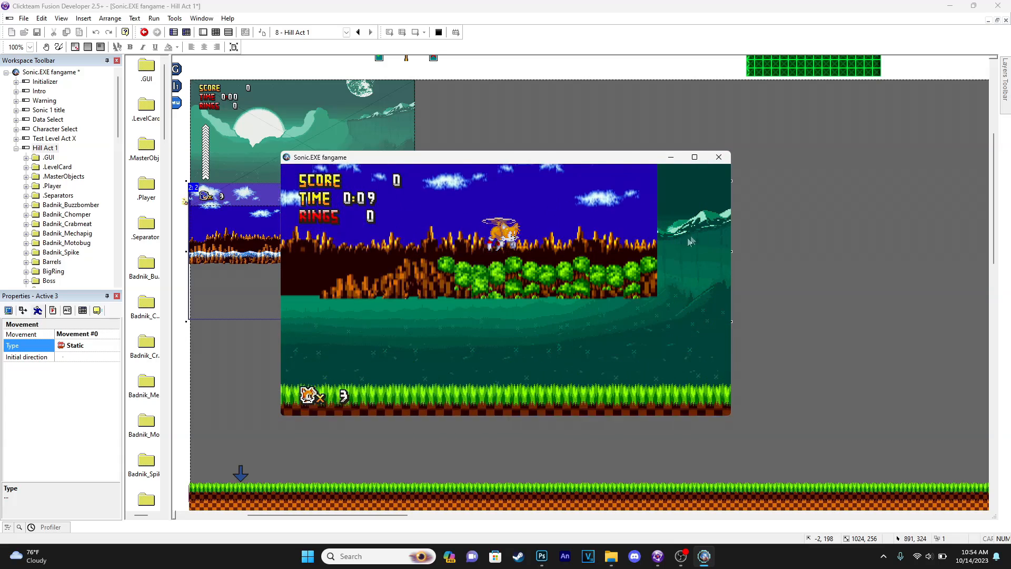
key(space)
key(space)
key(space)
key(space)
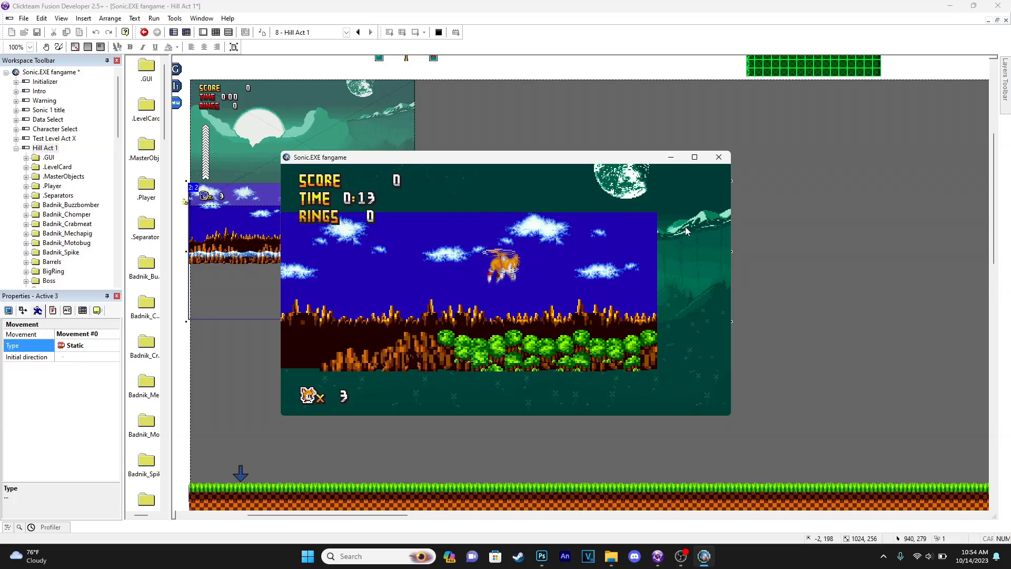
key(Left)
key(Right)
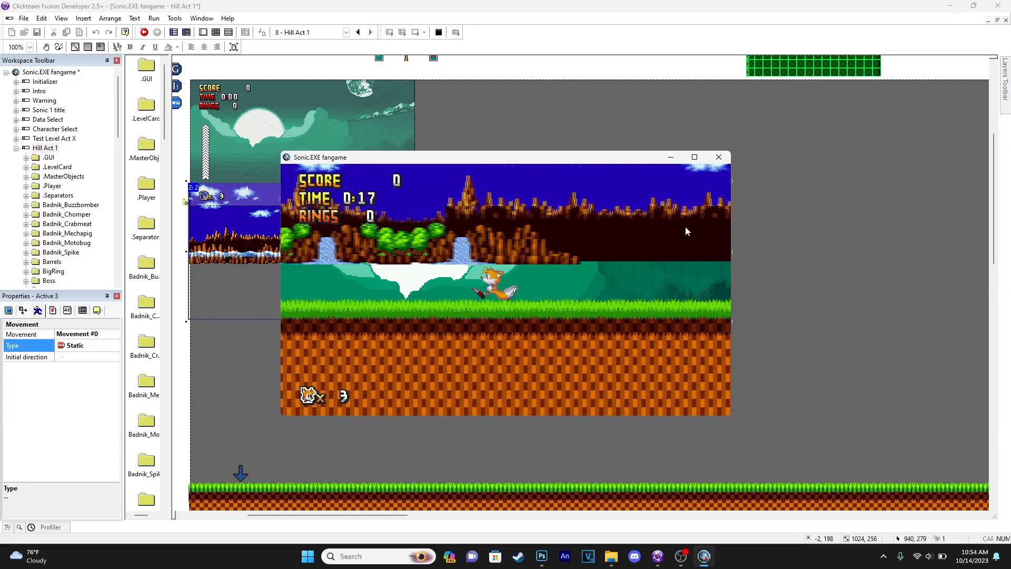
click(719, 157)
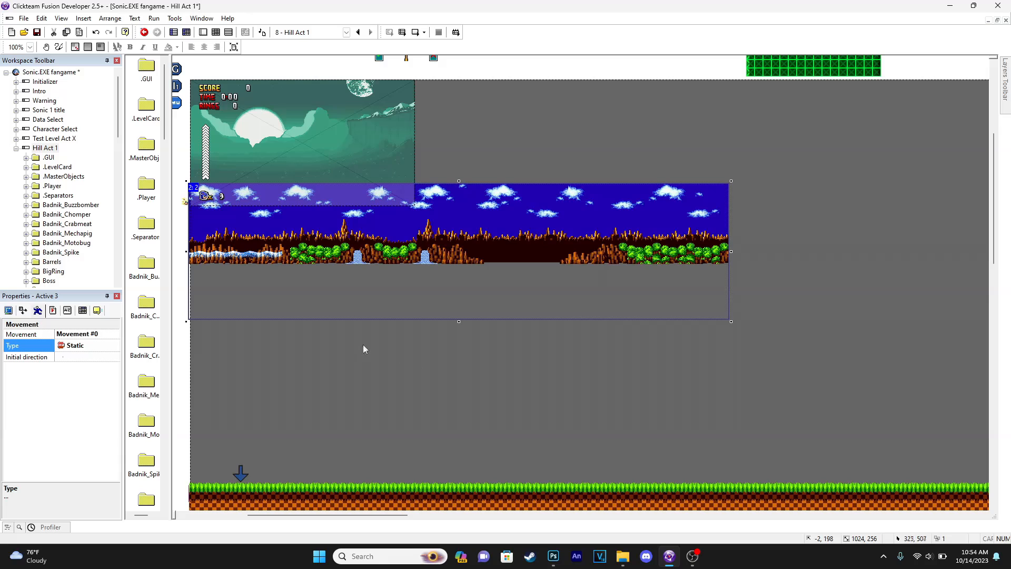
- Extend the scenery across Hill Act 1 with a further copy of the Active 3 background flush against the end of the original
middle_drag(761, 295, 789, 296)
middle_drag(849, 258, 351, 254)
middle_drag(922, 210, 895, 209)
- Run Hill Act 1 full screen and test Tails spin dashing and jumping both ways along the extended background
key(F7)
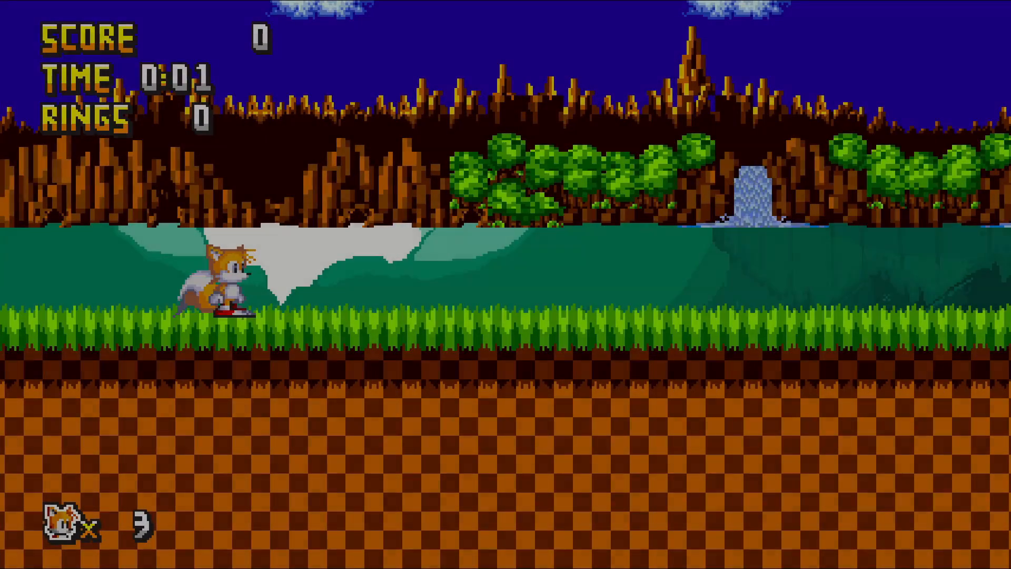
key(Down)
key(a)
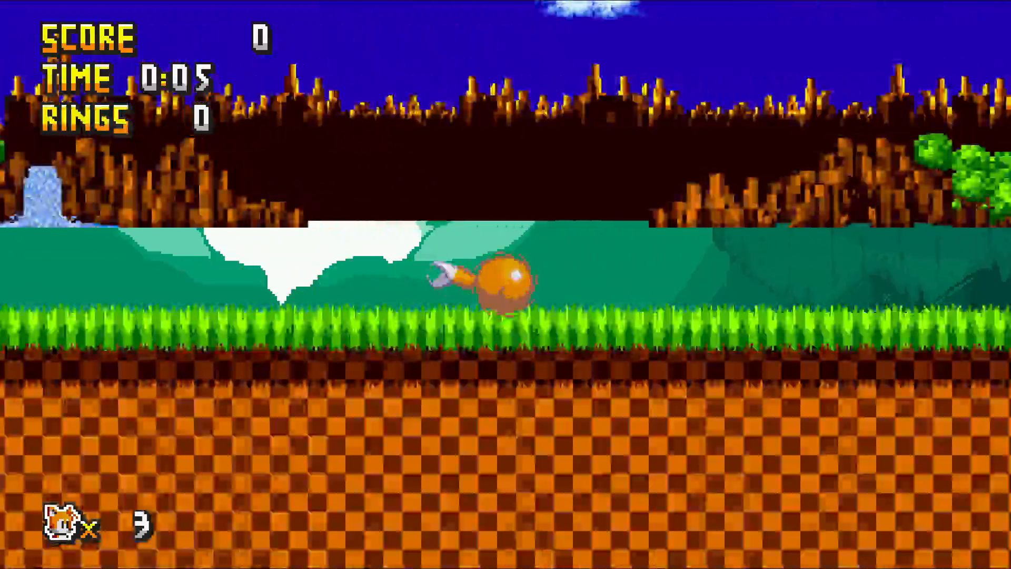
key(a)
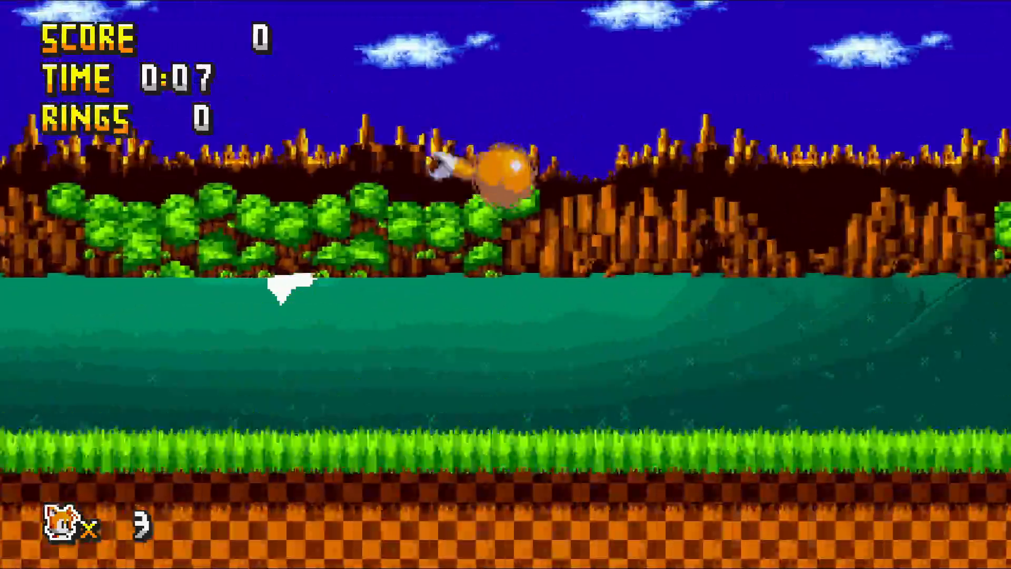
key(Left)
key(Down)
key(a)
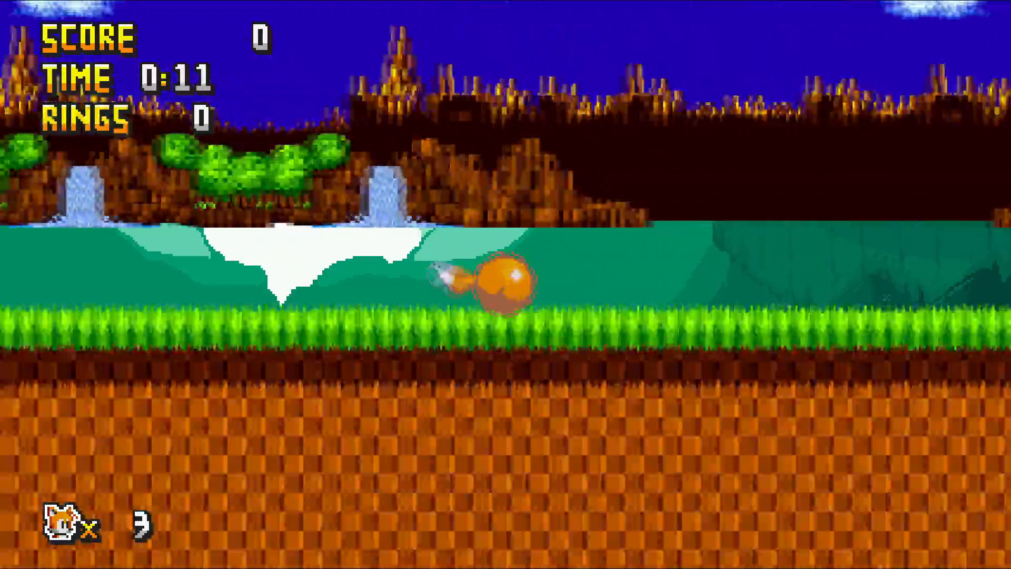
key(a)
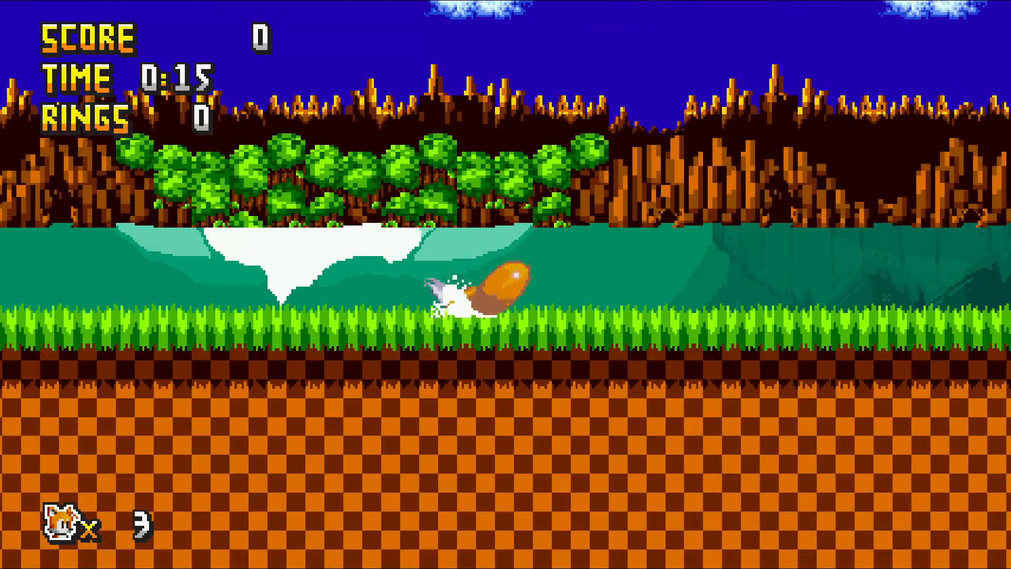
key(a)
key(a)
key(Left)
key(a)
key(Right)
key(alt+F4)
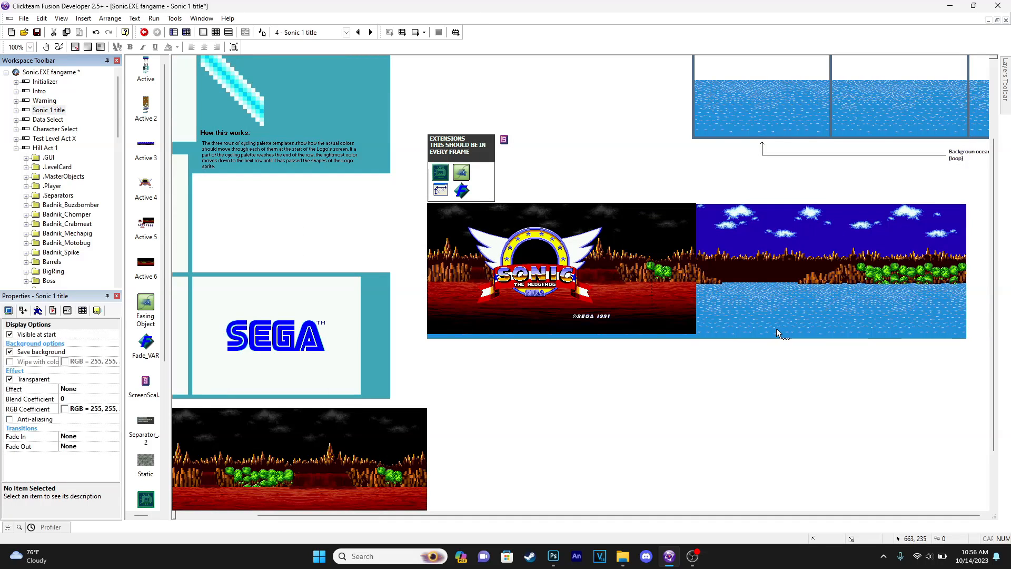
- Open the Water object of the Sonic 1 title frame in the image editor, play its animation and leave the editor
click(777, 332)
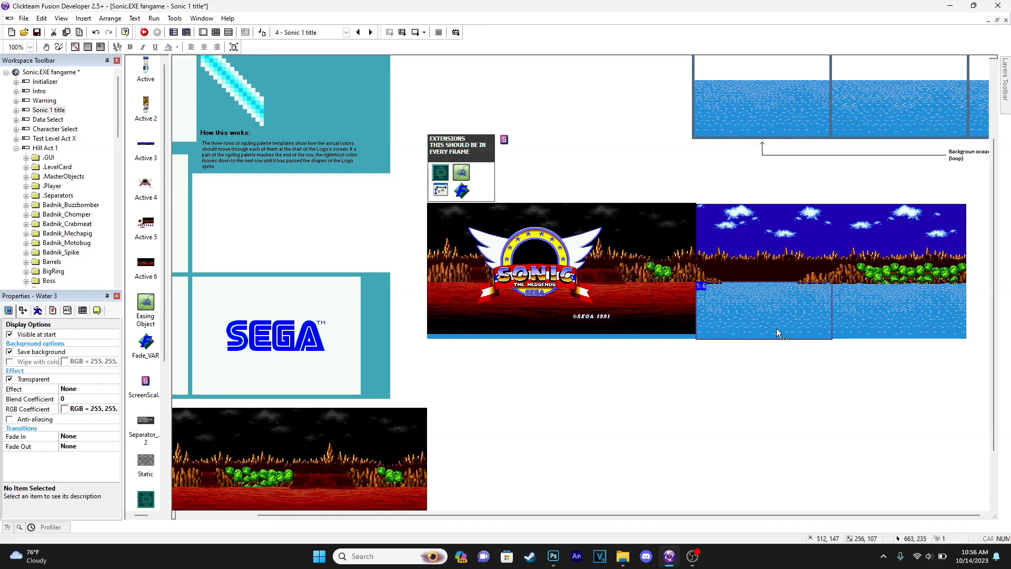
click(472, 337)
double_click(473, 338)
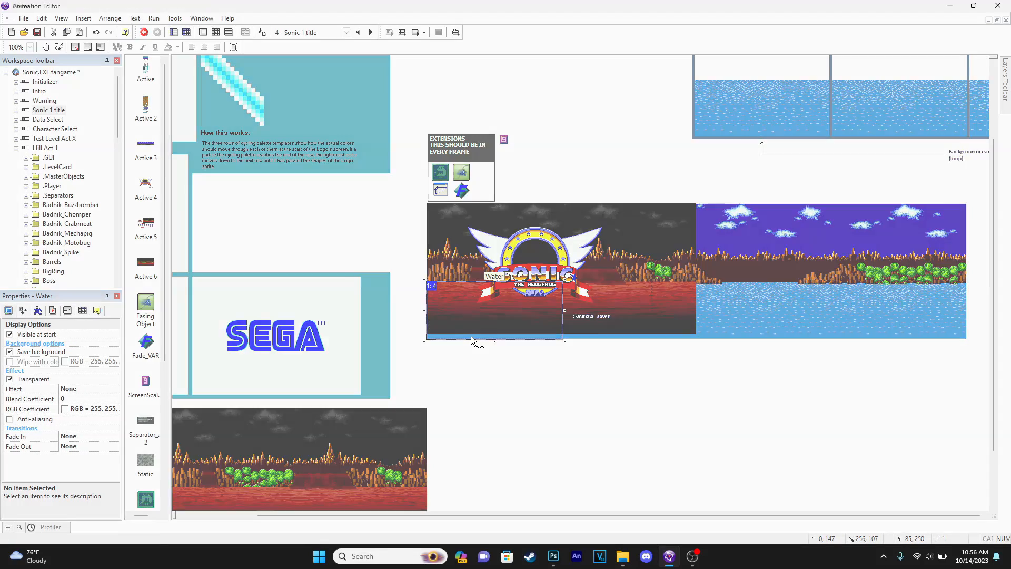
click(985, 461)
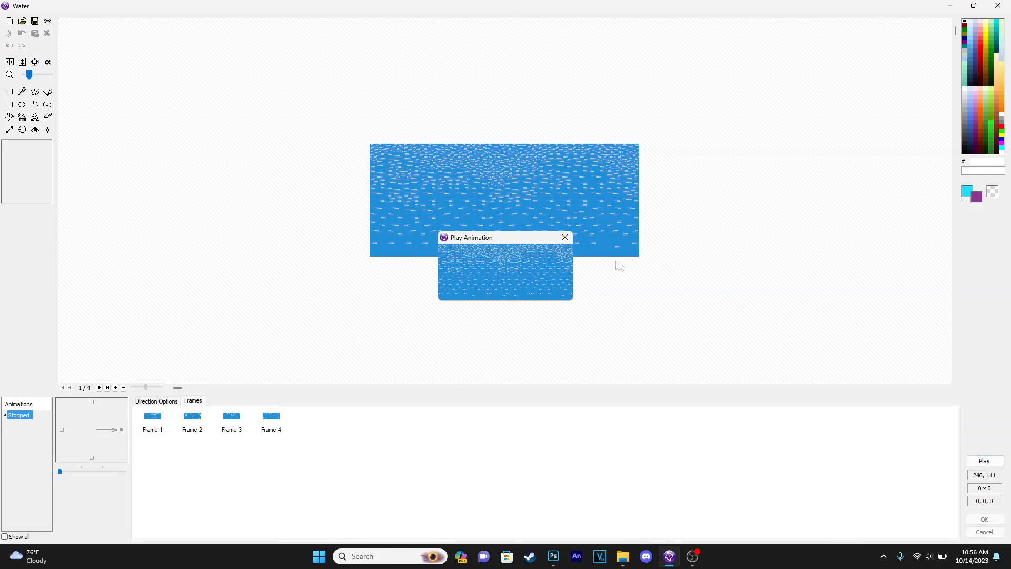
click(564, 236)
click(1001, 532)
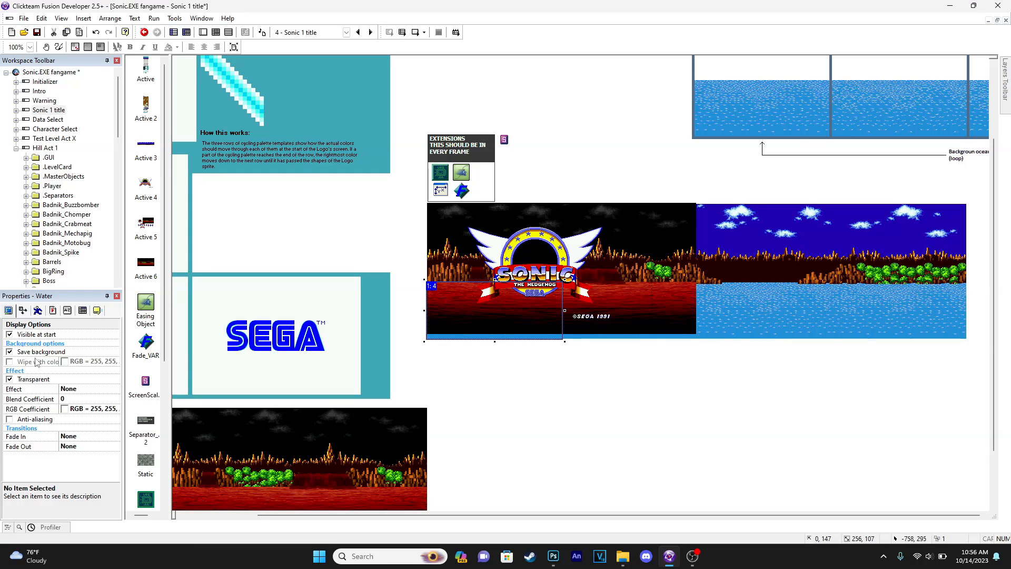
- Place a copy of the Water object in Hill Act 1 at the level's starting edge, below the background scenery
double_click(44, 150)
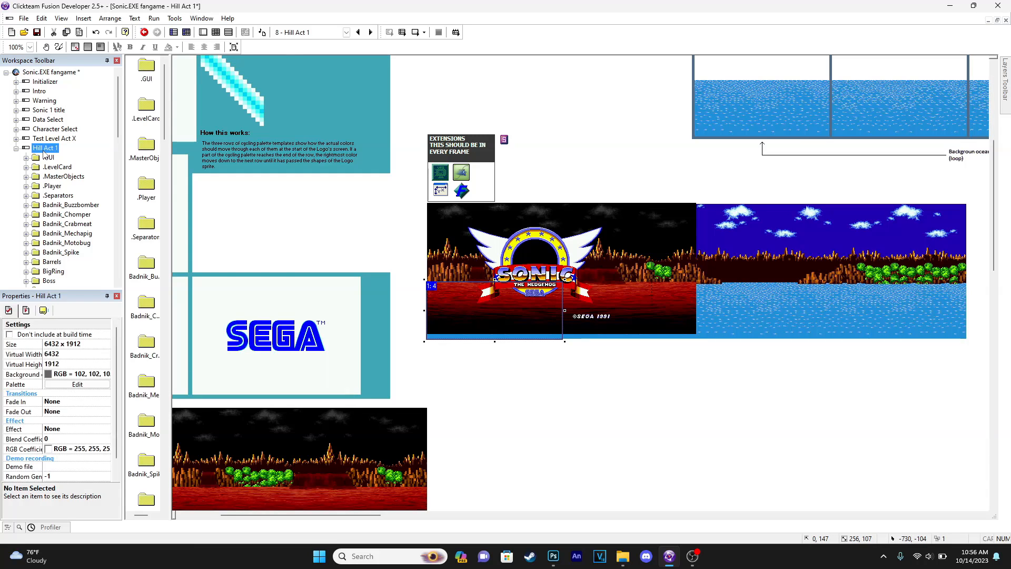
key(ctrl+v)
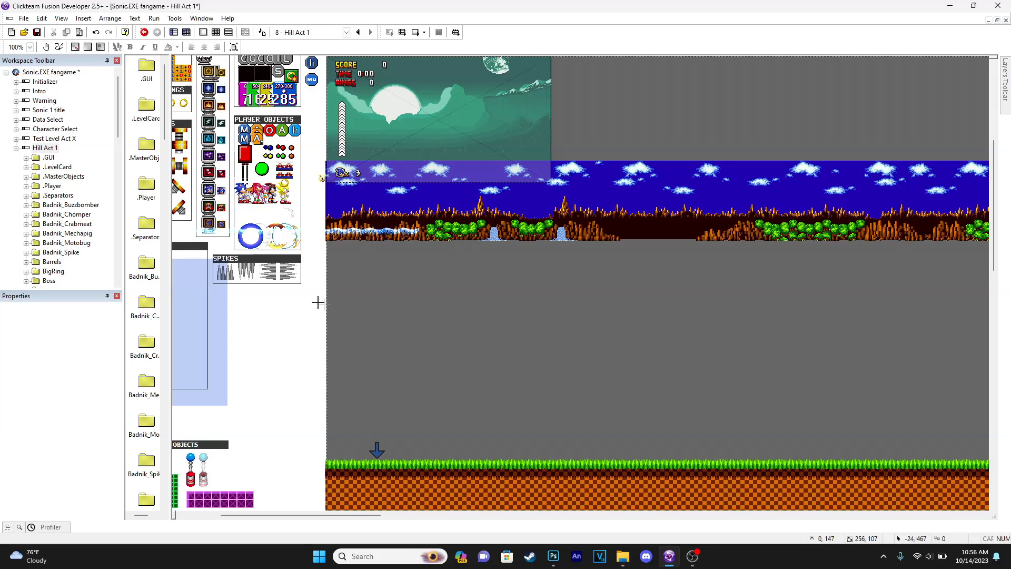
click(327, 305)
- Set the movement type of the Water object in Hill Act 1 to Static
click(80, 312)
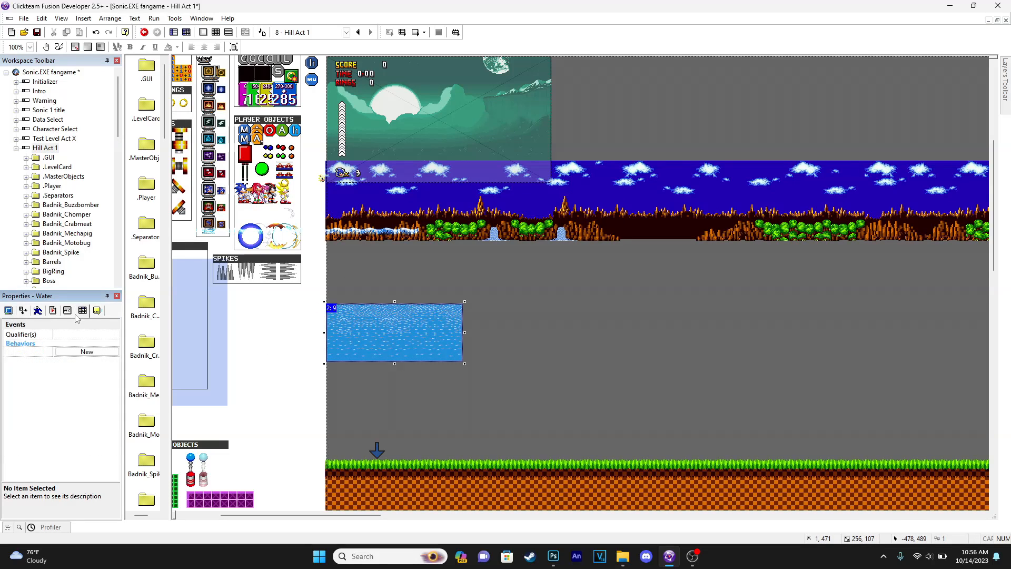
click(67, 311)
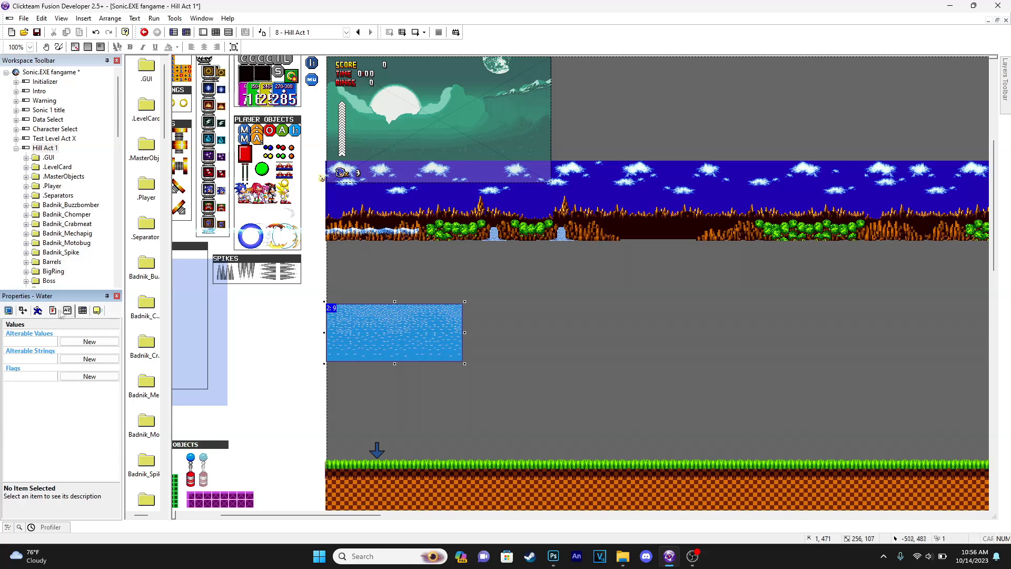
click(53, 310)
click(38, 310)
click(79, 346)
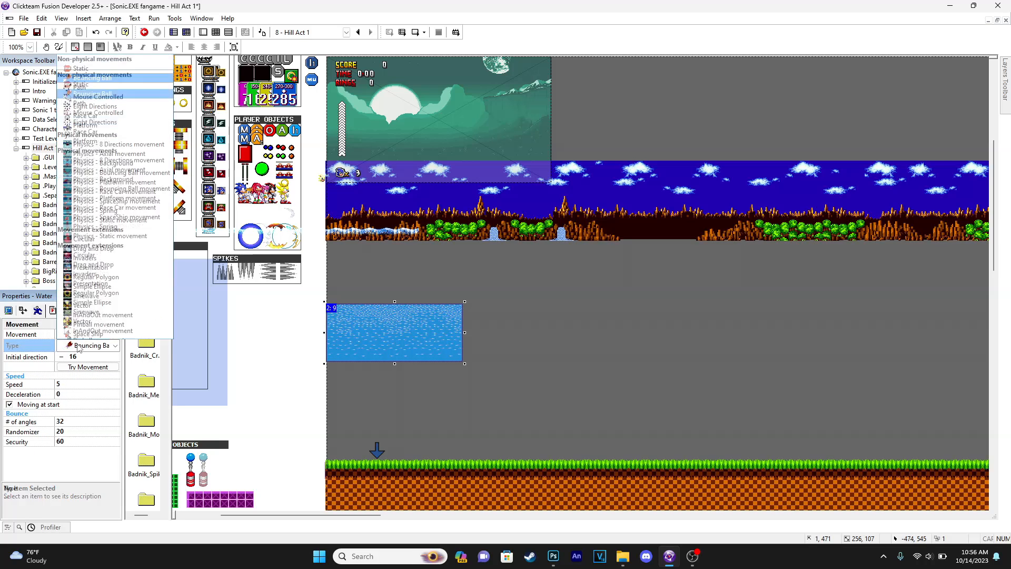
click(82, 69)
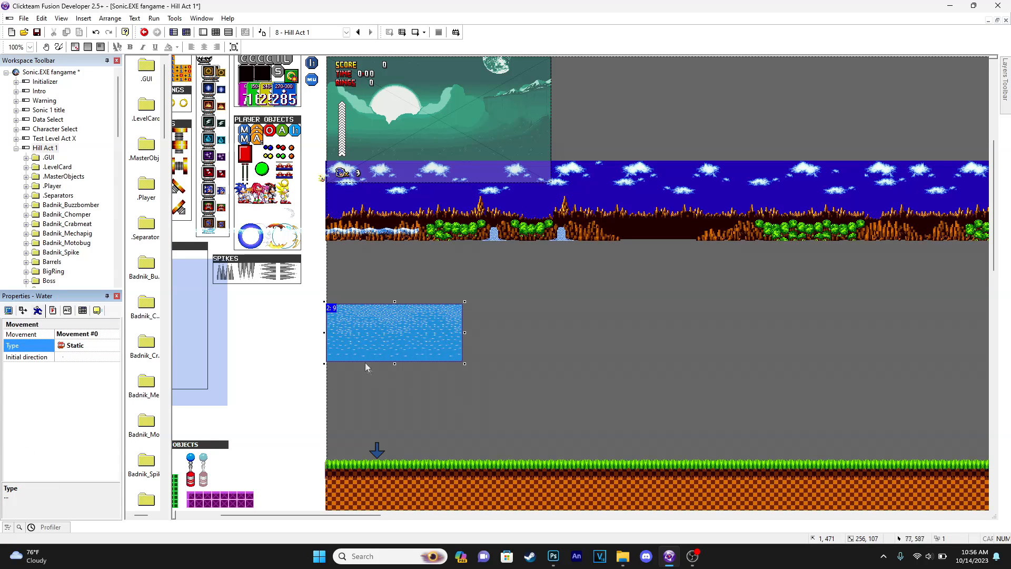
- Move the Water up against the background's cliffs at about X -6, Y 345, and test-run Hill Act 1 with Tails
key(F8)
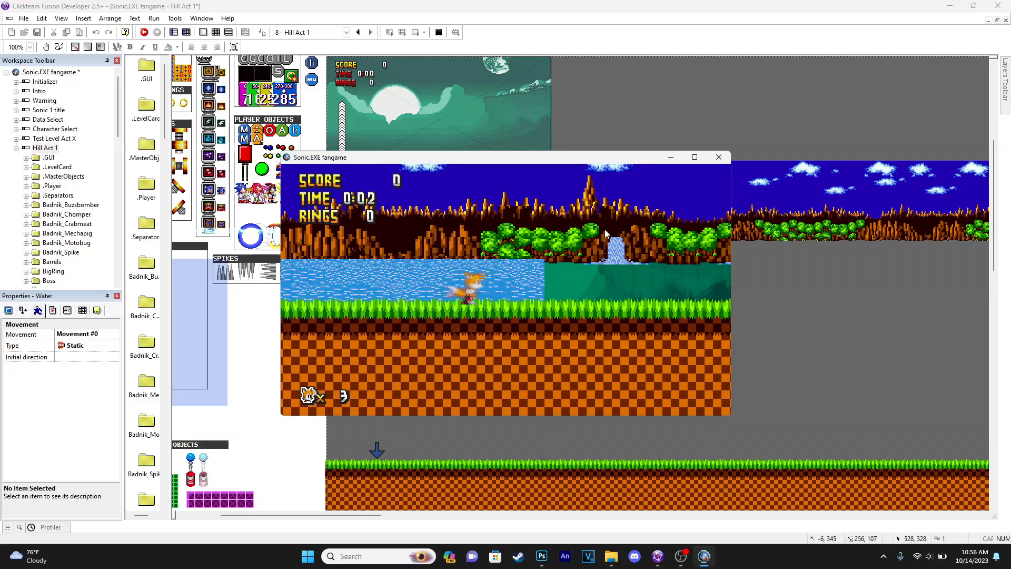
key(Left)
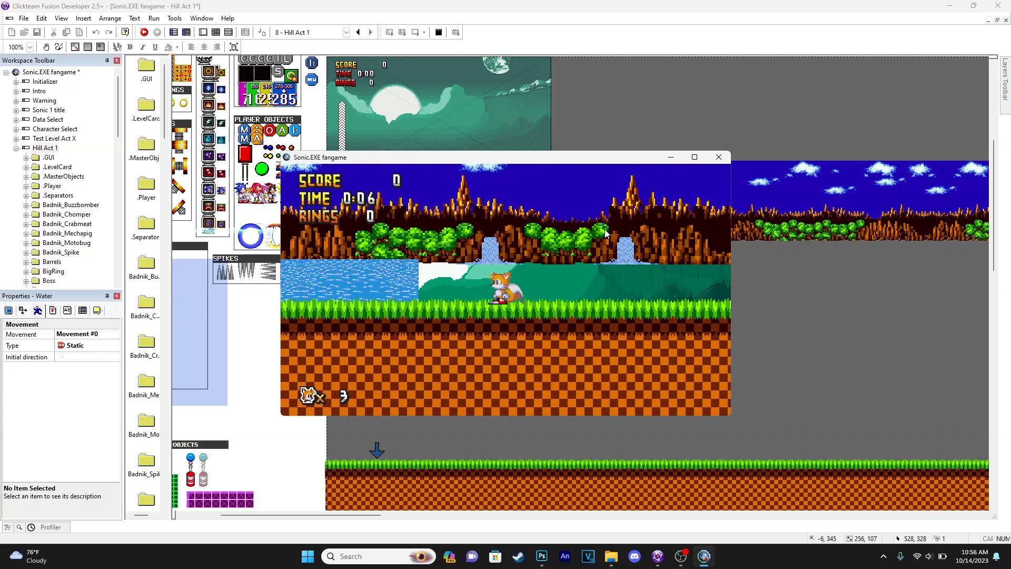
key(space)
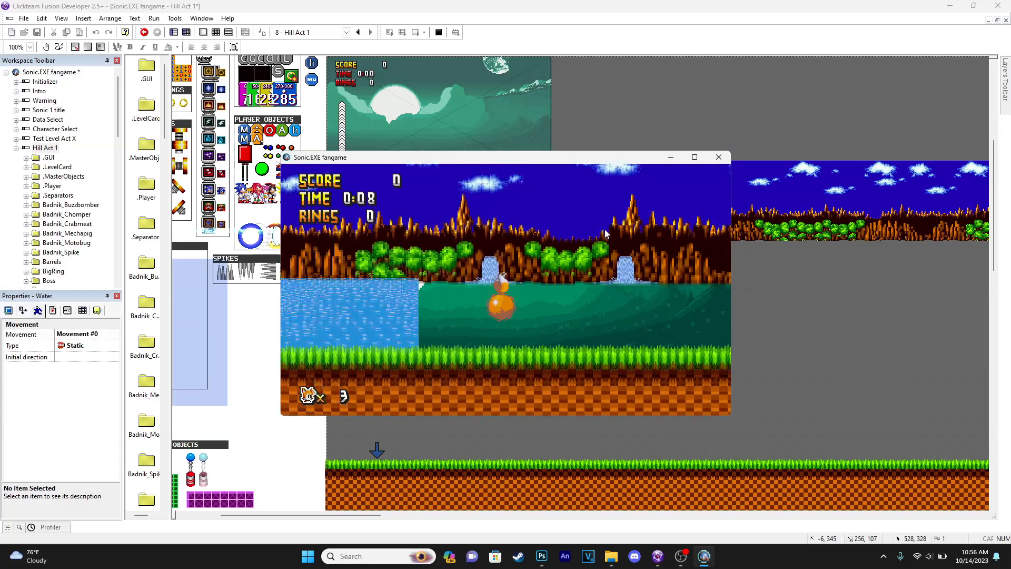
key(space)
key(space)
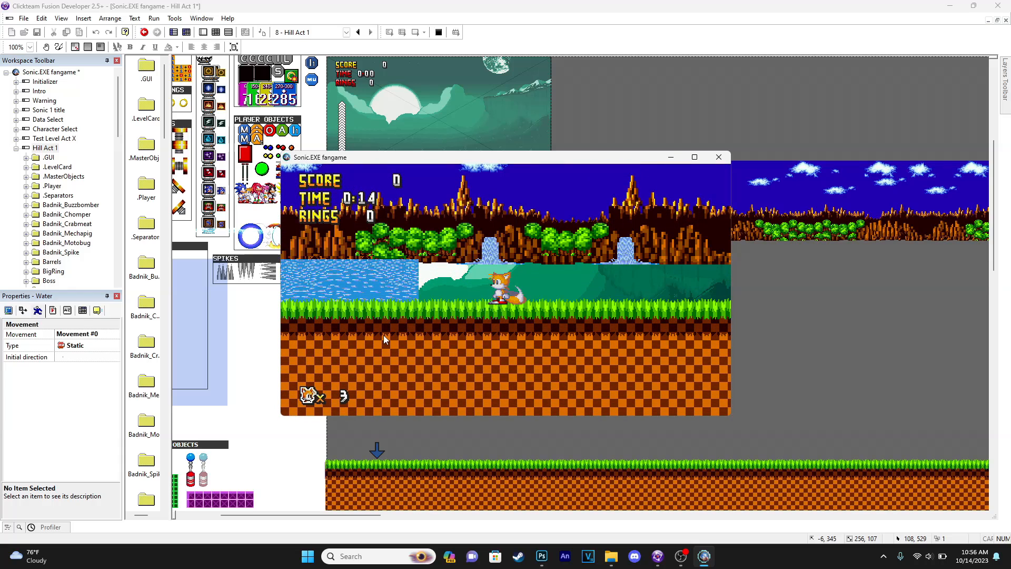
key(alt+F4)
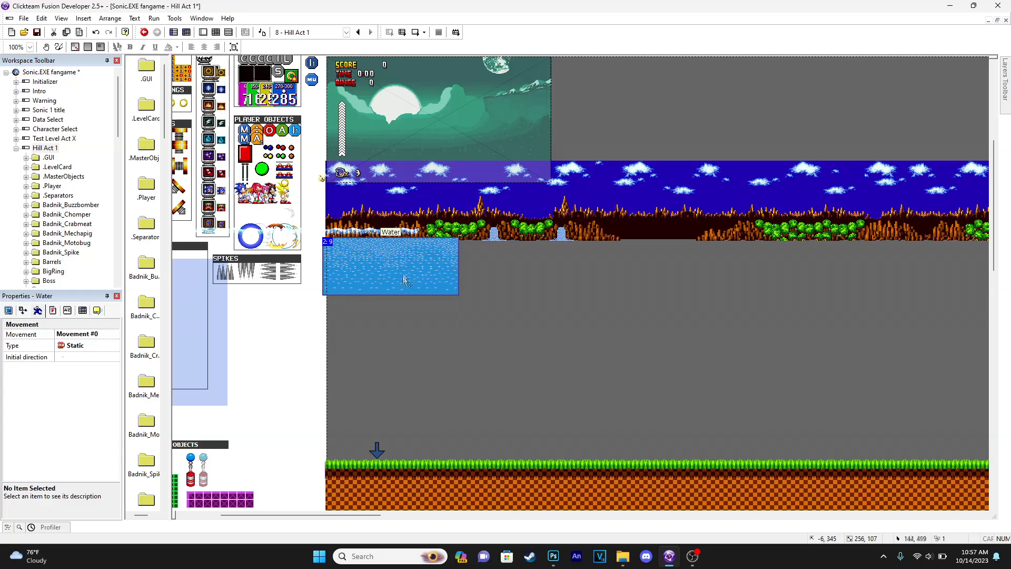
- Nudge the Water down to Y 348 so that it lines up with the lower edge of the background cliffs
key(Down)
key(Down)
key(Down)
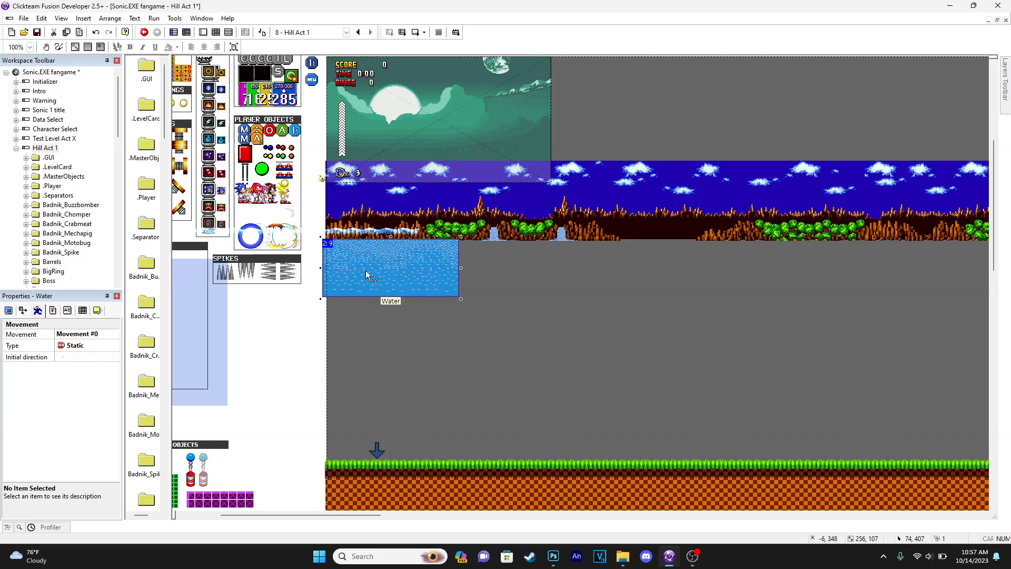
- Move the Water to X 5, Y 354 and review the scrolling settings of the Level (MiddleBack) and Level (Low) layers
drag(378, 272, 384, 276)
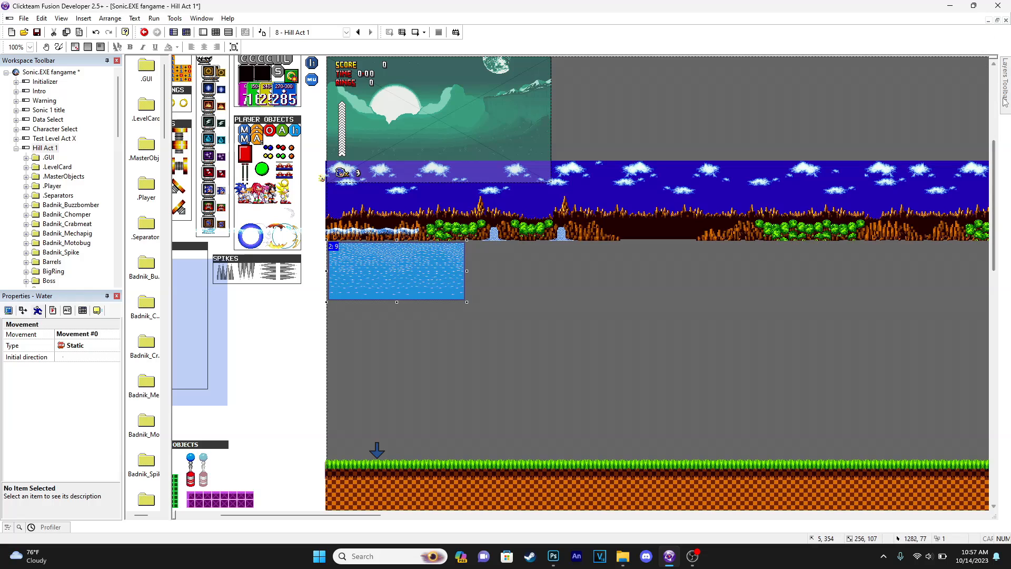
mouse_move(1005, 101)
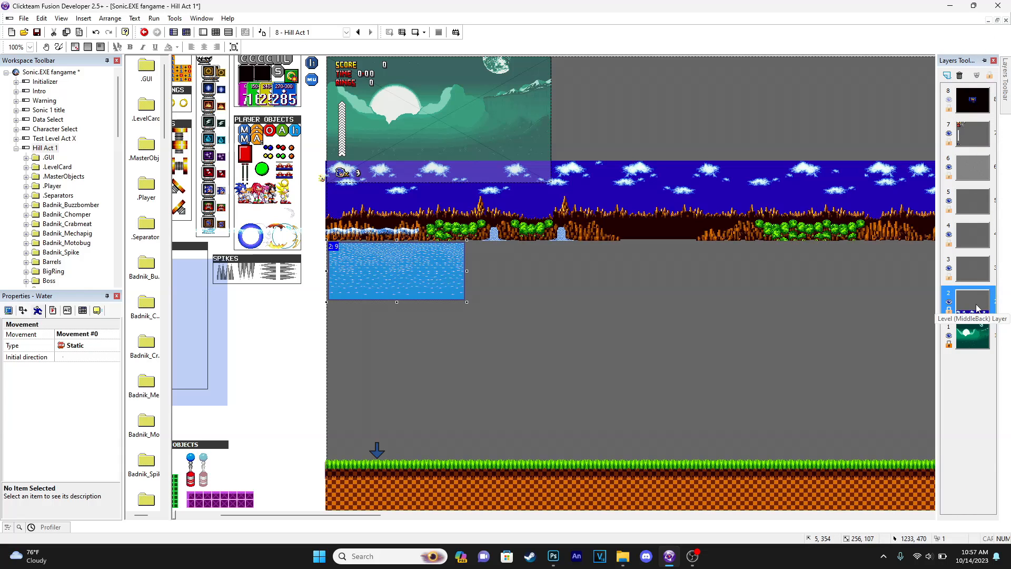
click(977, 310)
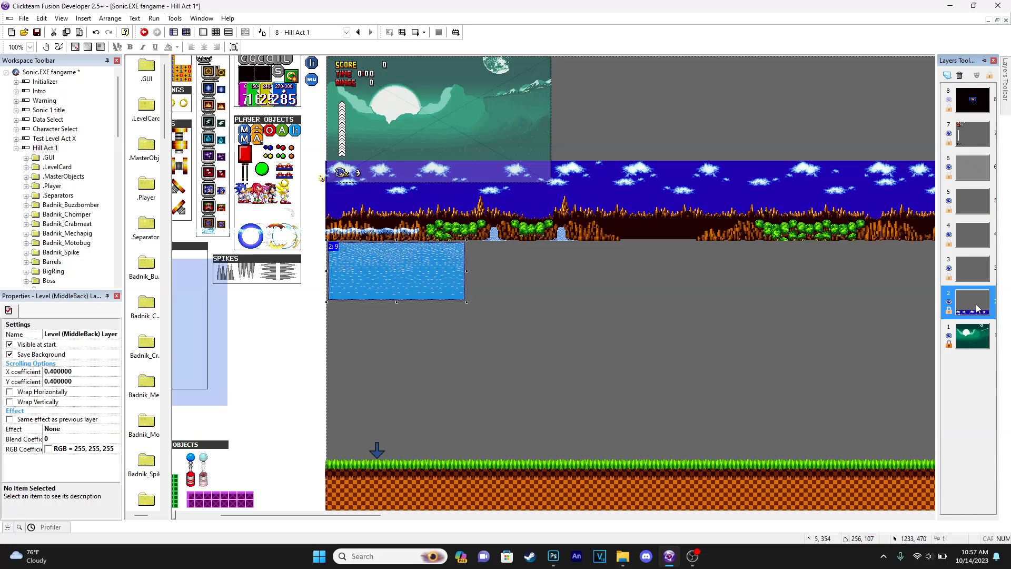
click(973, 330)
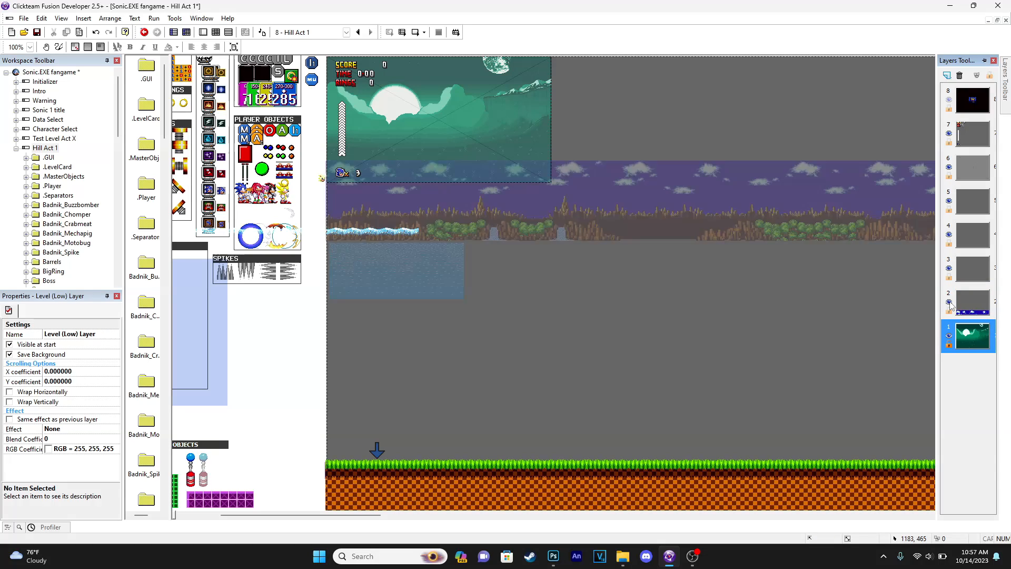
click(967, 306)
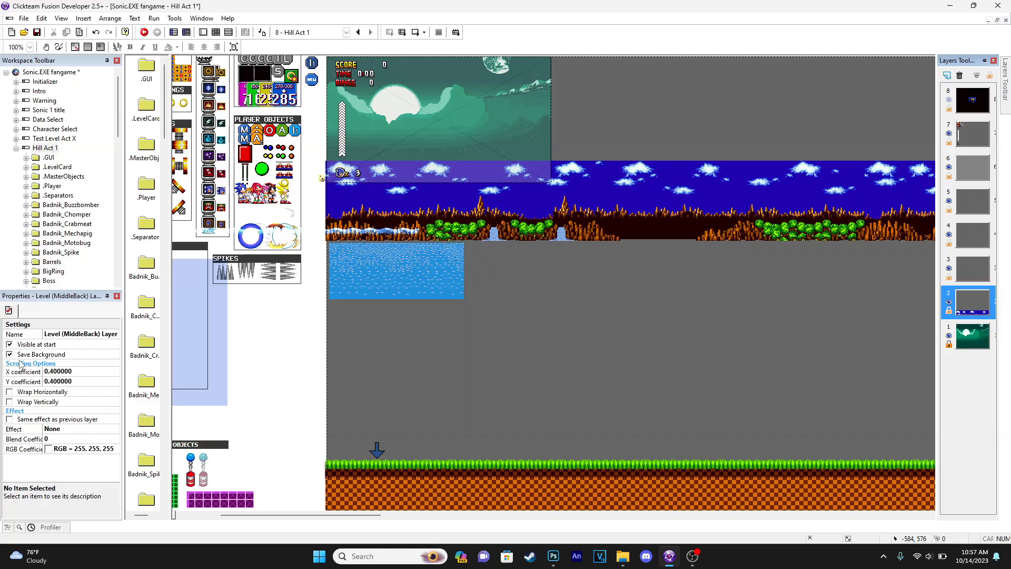
- Add a new layer directly above the Level (MiddleBack) Layer and check what the neighbouring layers contain and how they scroll
click(948, 76)
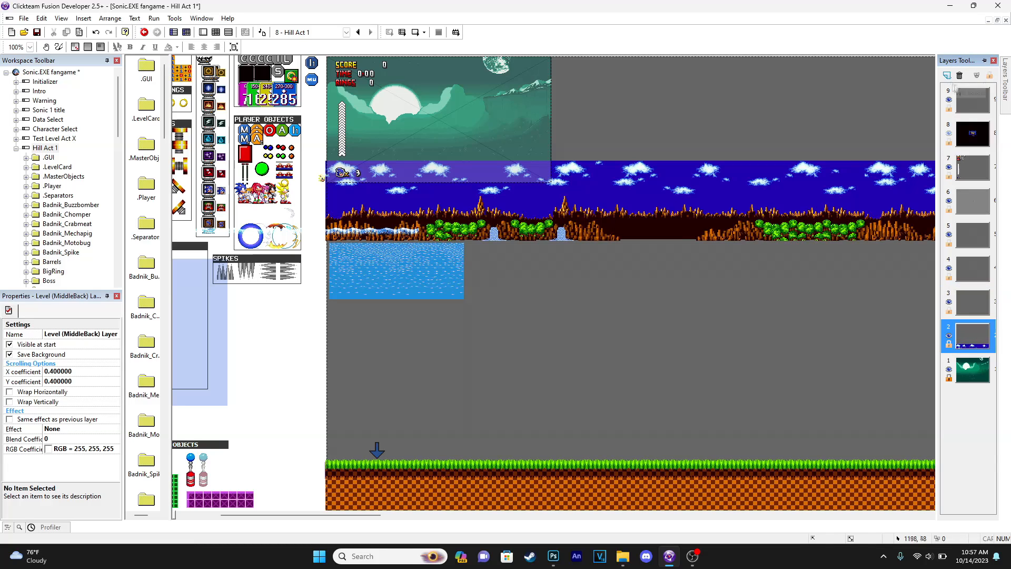
drag(971, 314, 971, 303)
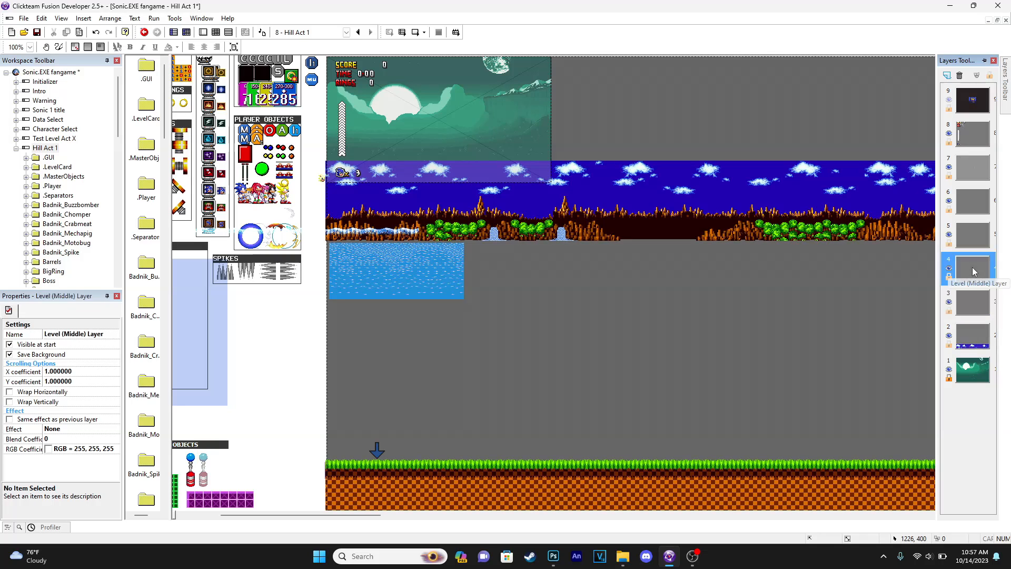
click(959, 237)
click(949, 268)
click(949, 270)
click(949, 269)
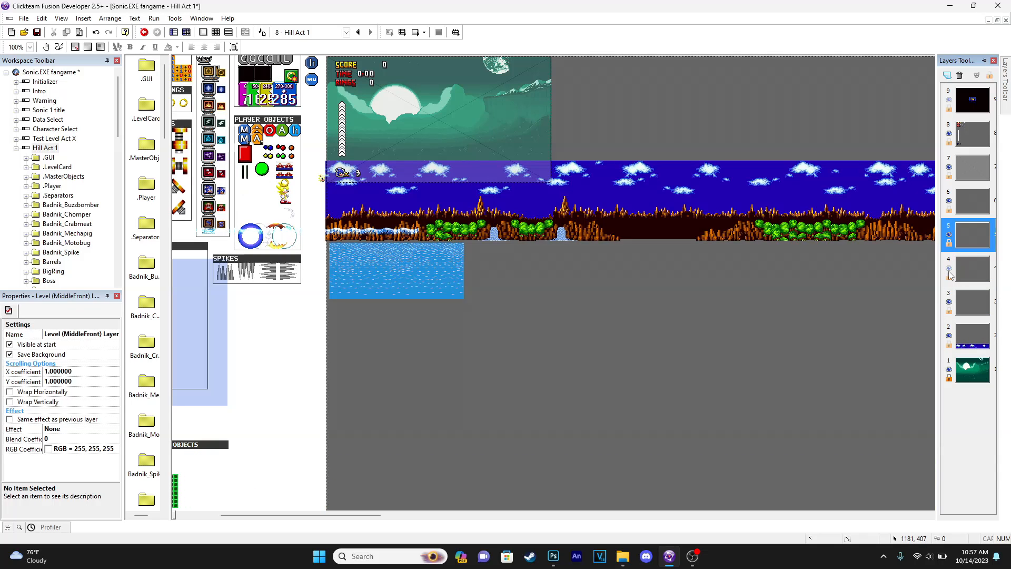
click(949, 270)
click(980, 272)
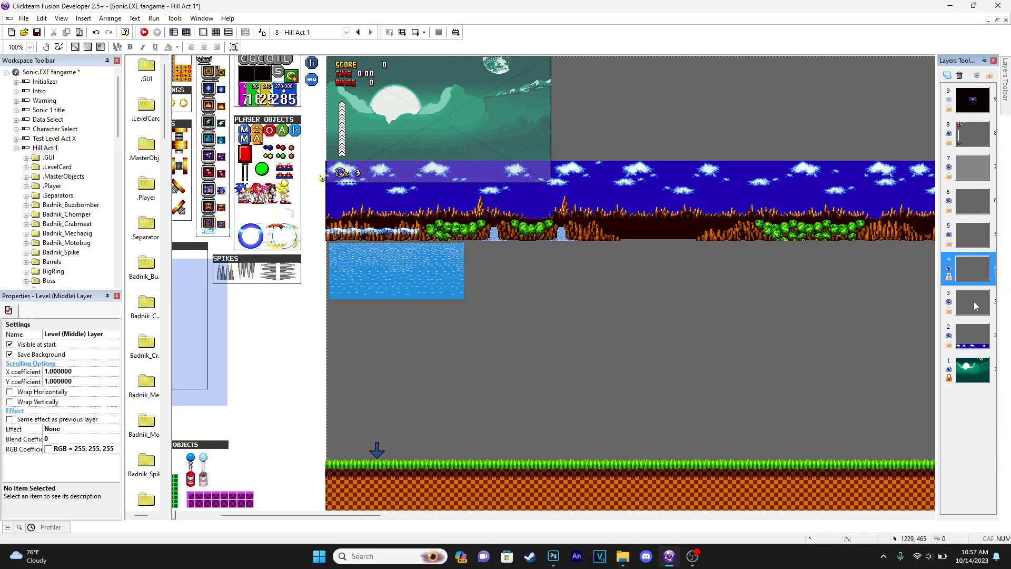
click(975, 302)
click(973, 340)
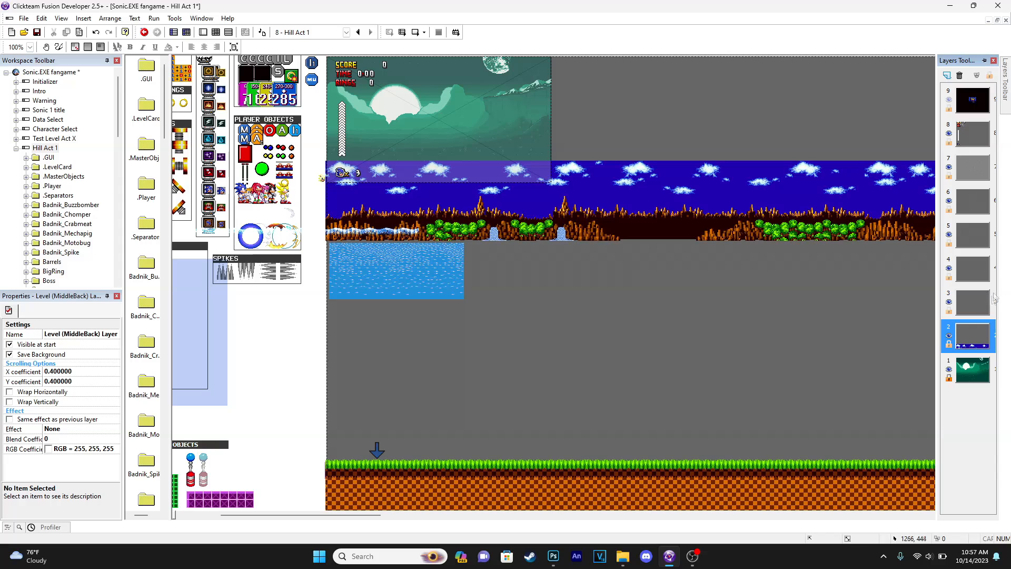
- Set the new Untitled layer's X and Y scrolling coefficients to 0.7
click(983, 311)
click(53, 371)
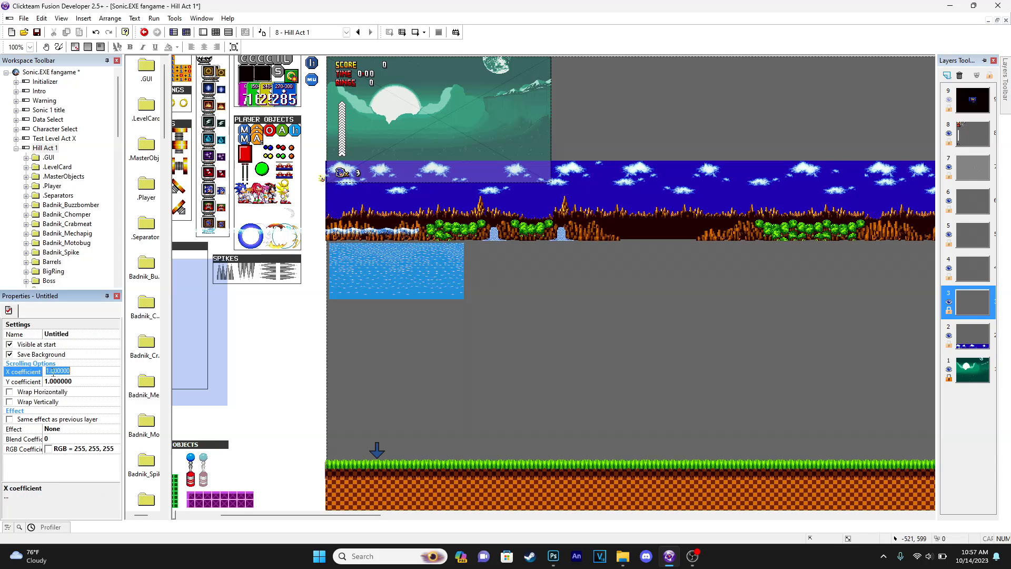
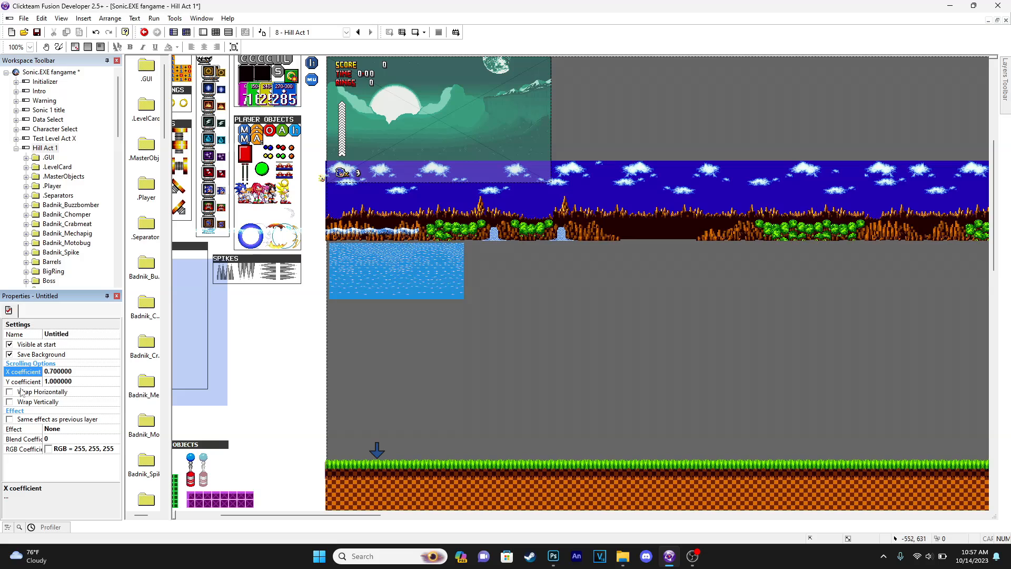
click(48, 381)
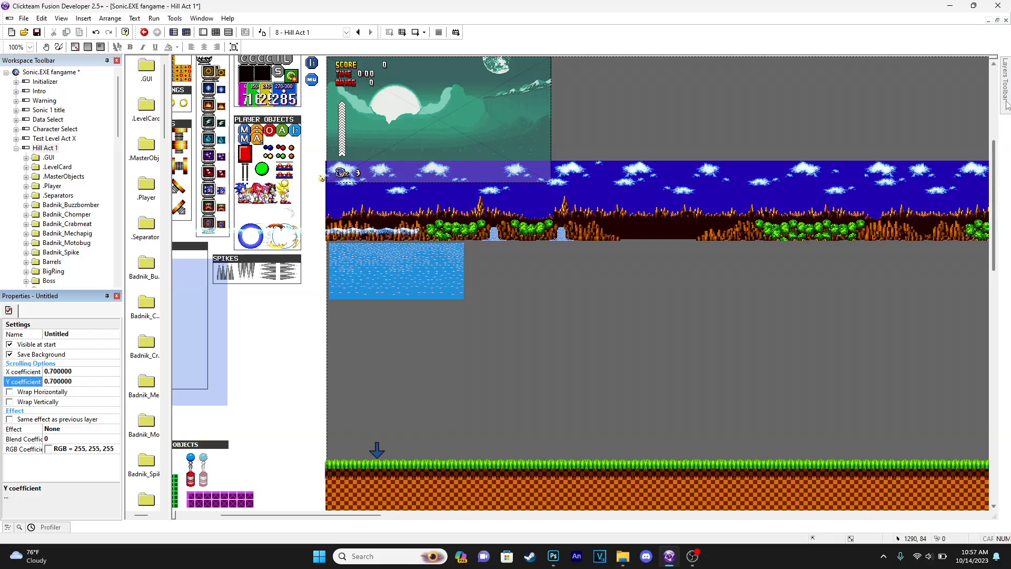
- Compare the Untitled layer with the Level (MiddleBack) Layer and transfer the Water object to the Untitled layer
mouse_move(1005, 111)
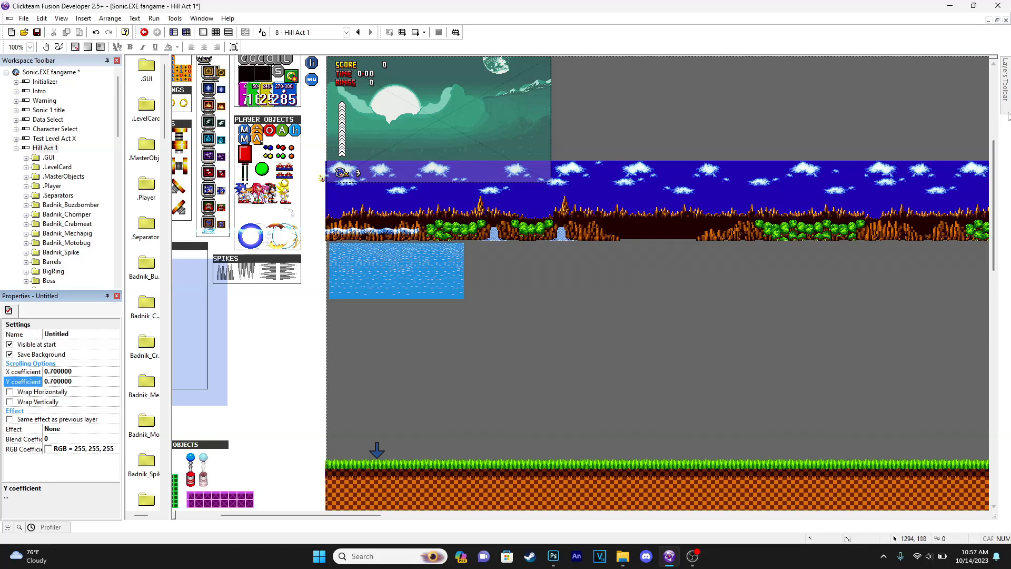
click(981, 340)
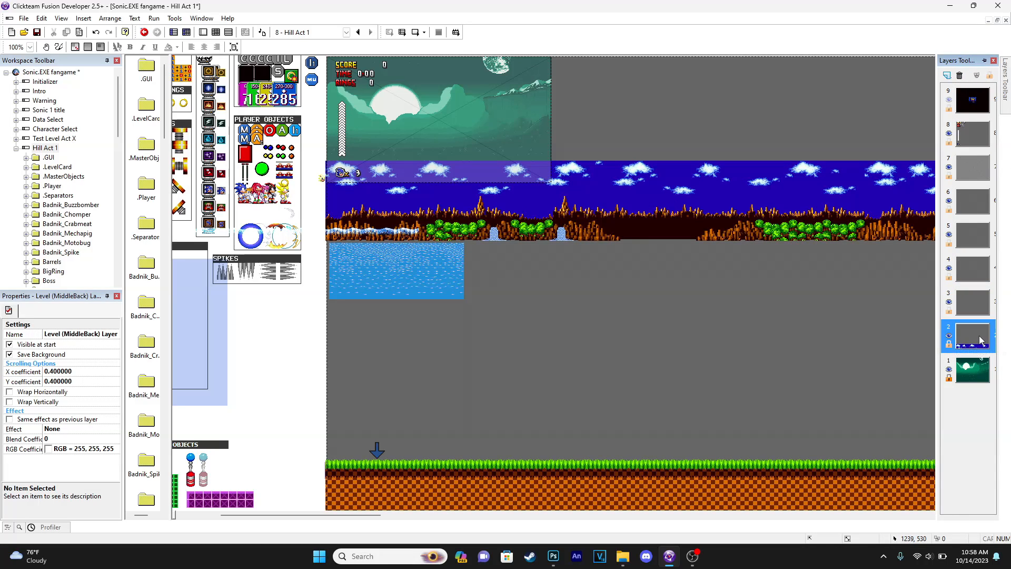
click(978, 308)
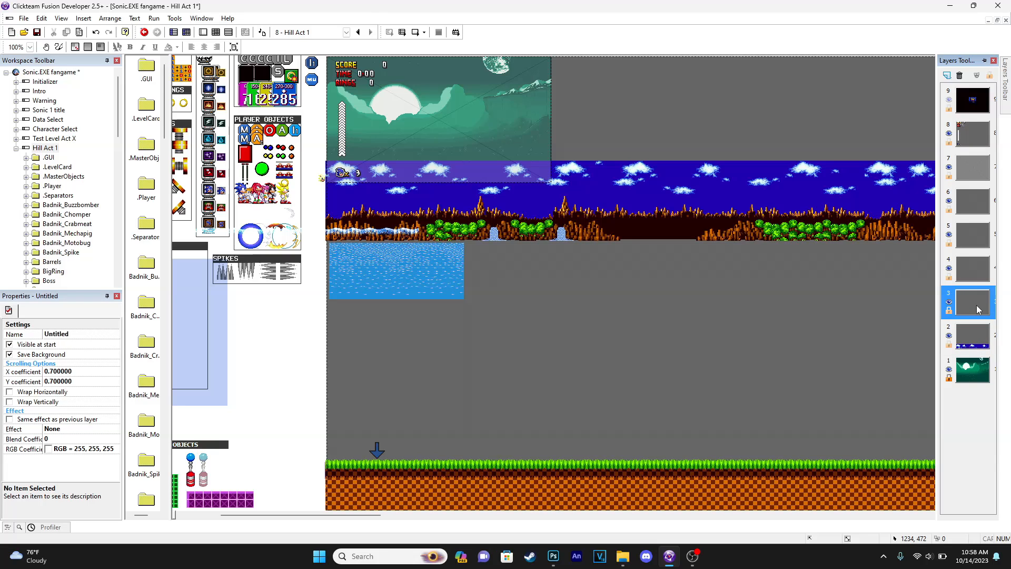
click(982, 343)
click(976, 309)
click(414, 270)
mouse_move(1005, 85)
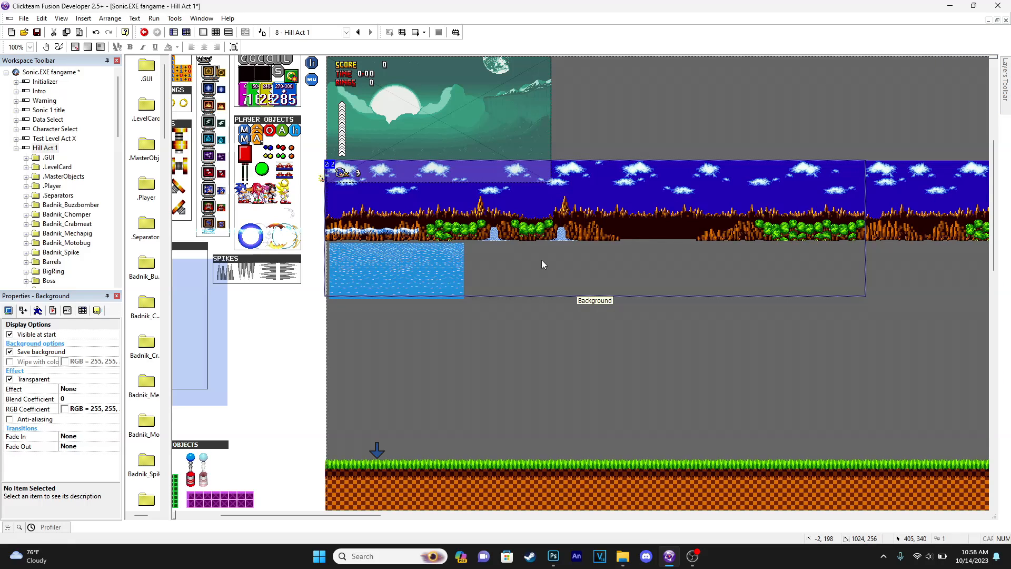
click(503, 245)
- Test-run Hill Act 1, running and jumping with Tails to check how the water scrolls against the background
click(415, 32)
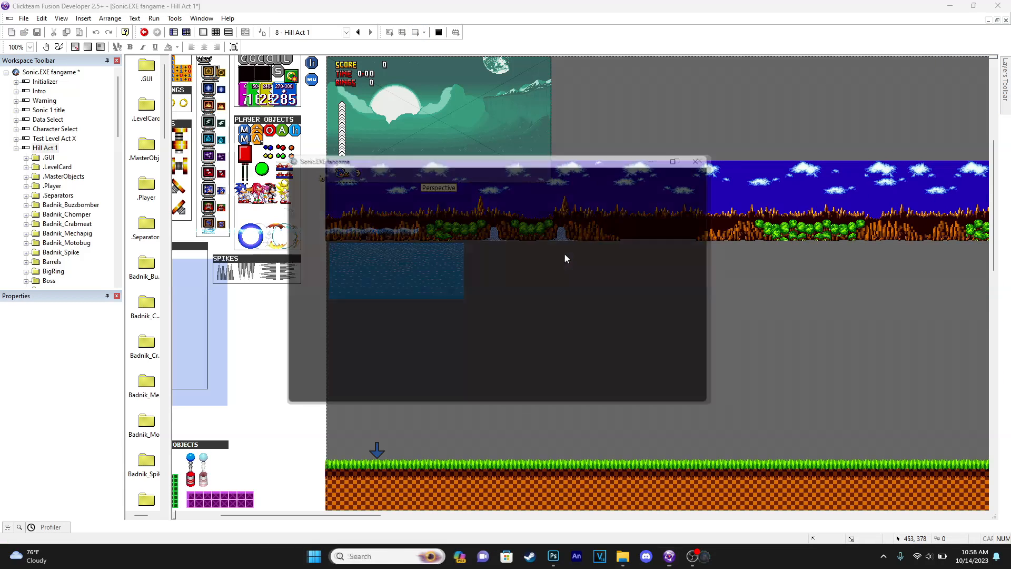
key(Left)
key(Right)
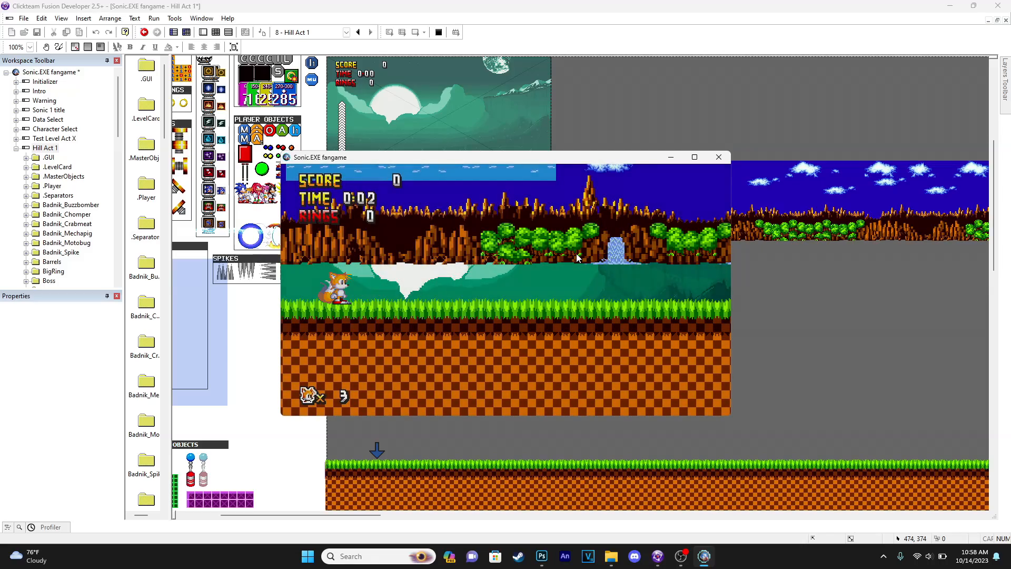
key(Right)
key(a)
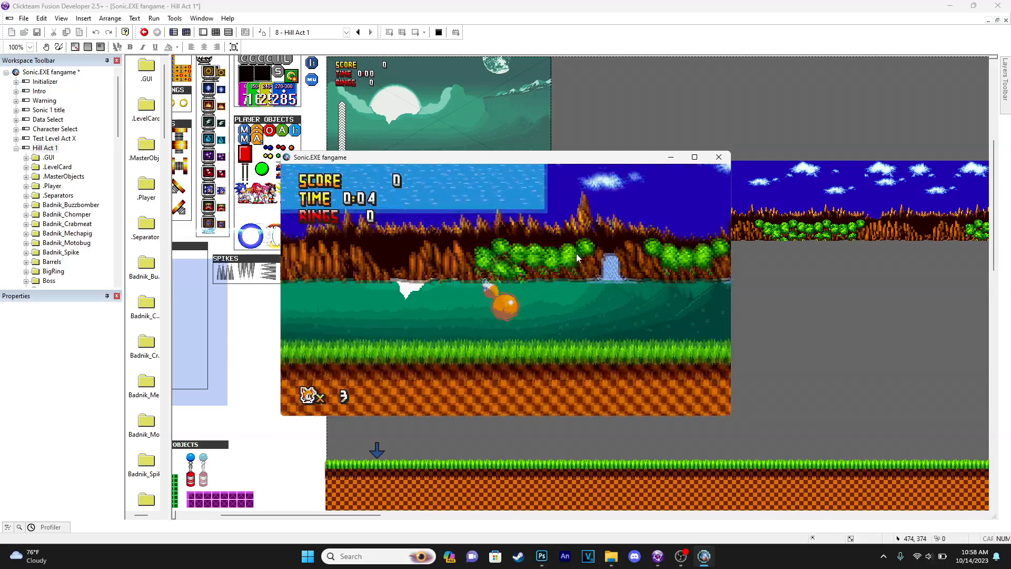
key(Left)
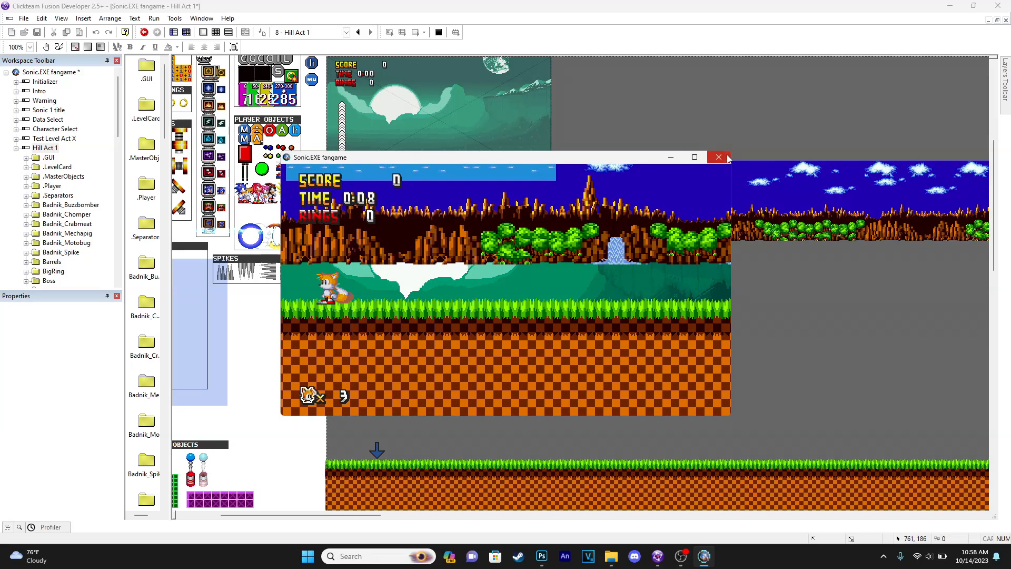
click(723, 157)
- Move the Water down to X -3, Y 512 and test-run Hill Act 1 with Tails
click(398, 284)
drag(396, 280, 392, 364)
click(416, 32)
key(Right)
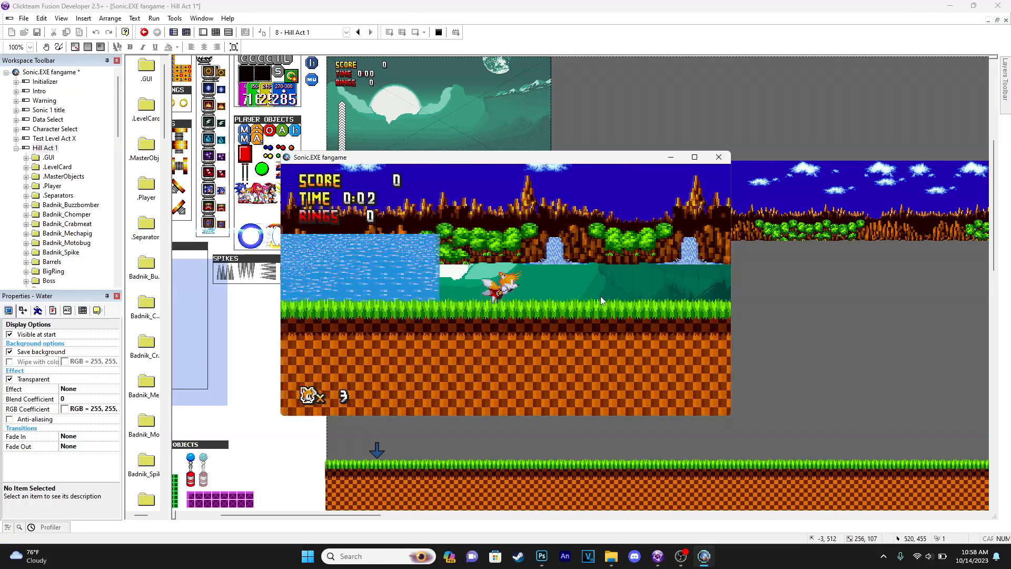
key(Left)
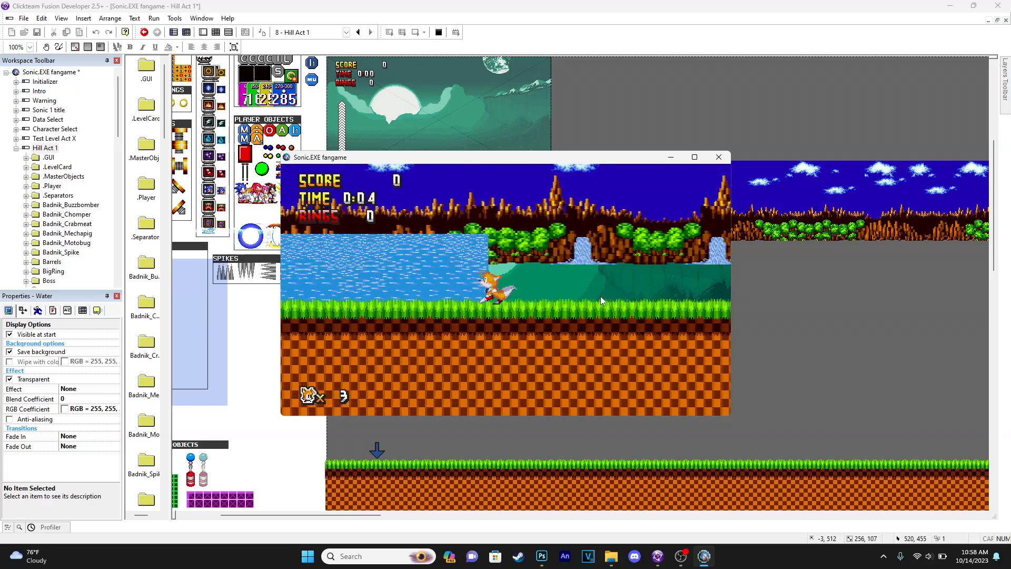
click(718, 157)
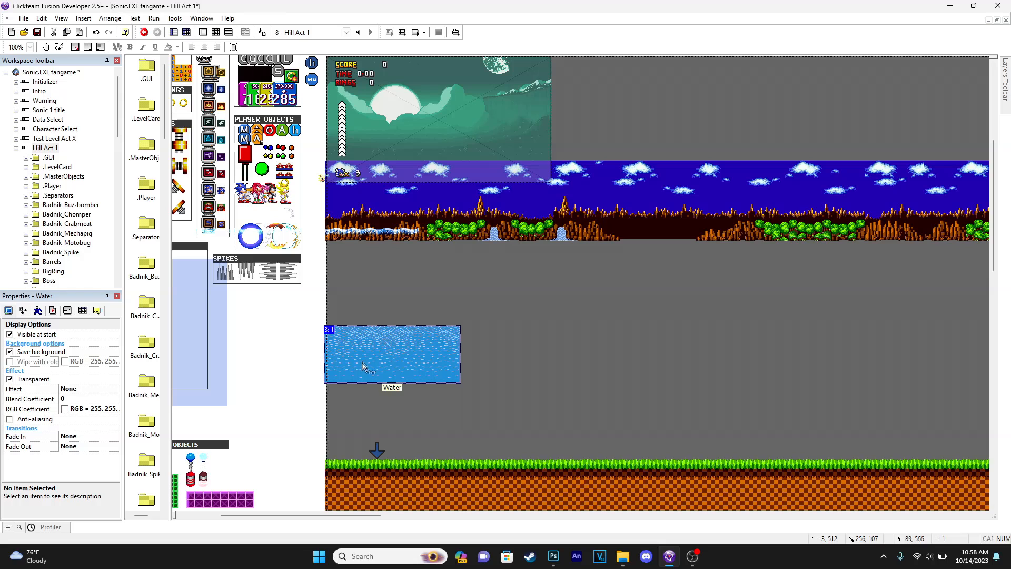
- Try the Water at Y 594 and then at Y 554, test-running Hill Act 1 after each move
drag(378, 358, 378, 405)
key(F7)
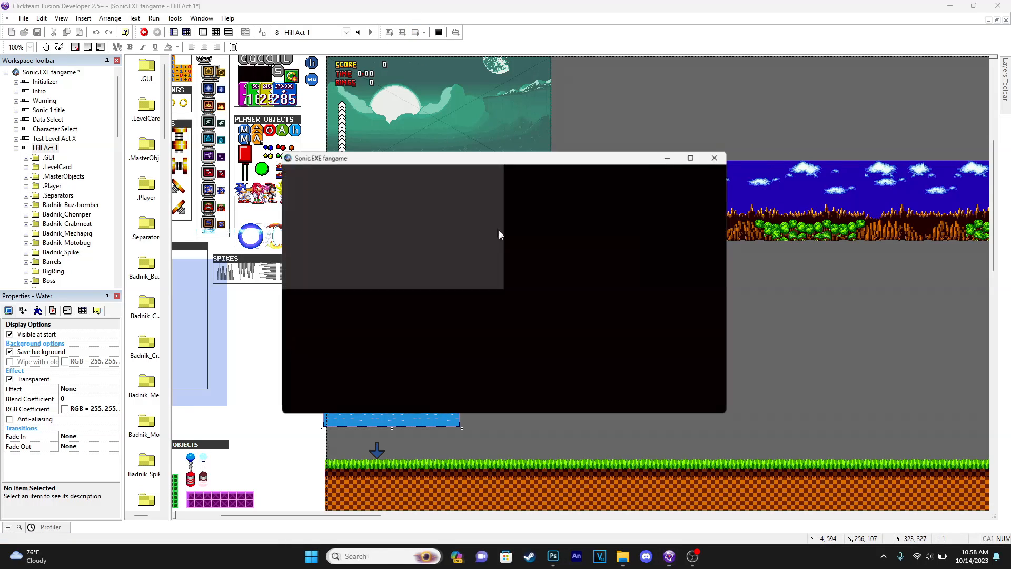
click(721, 158)
drag(382, 384, 383, 346)
click(416, 32)
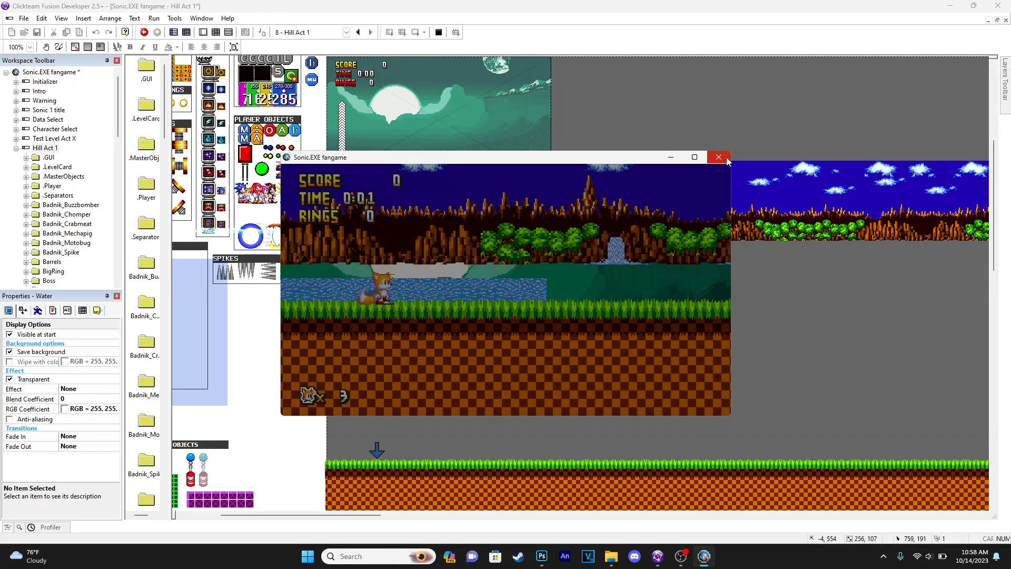
click(726, 159)
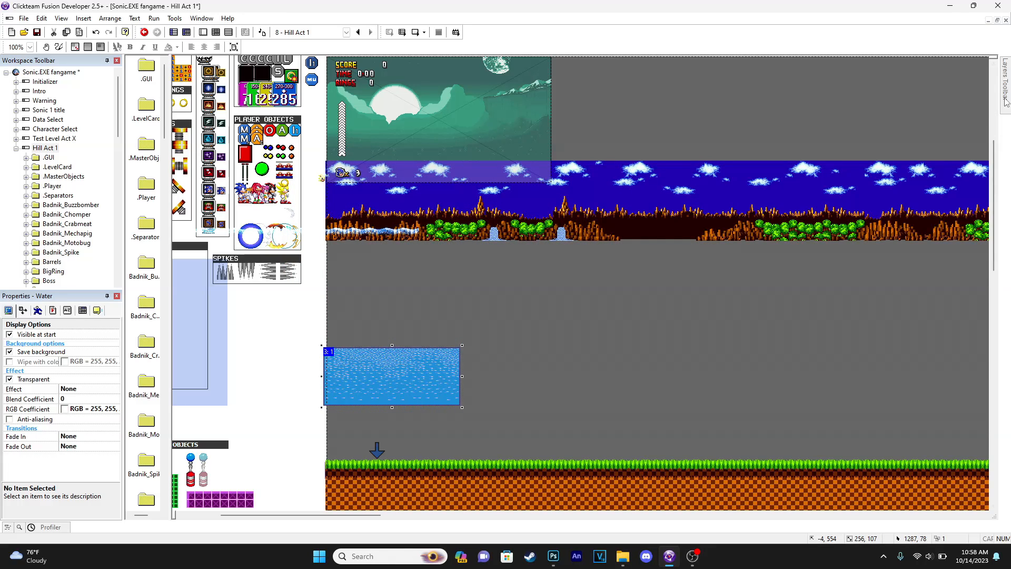
- Put the Water's Untitled layer beneath the Level (MiddleBack) Layer and raise the Water slightly so its upper edge sits behind the cliffs
mouse_move(1006, 102)
click(973, 306)
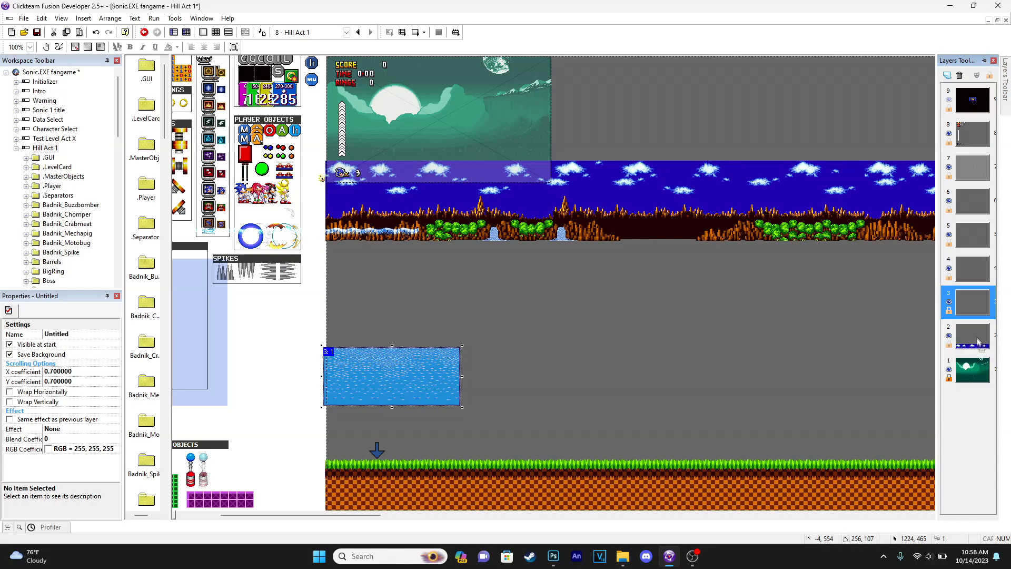
click(432, 369)
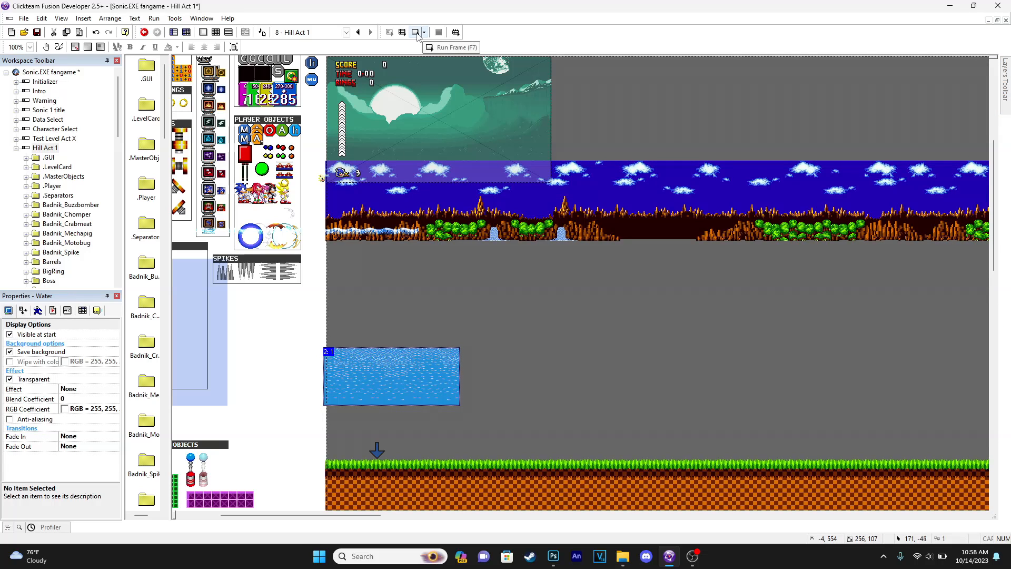
- Test-run Hill Act 1 and fly upwards with Tails to check the water's vertical scrolling against the cliffs
click(438, 32)
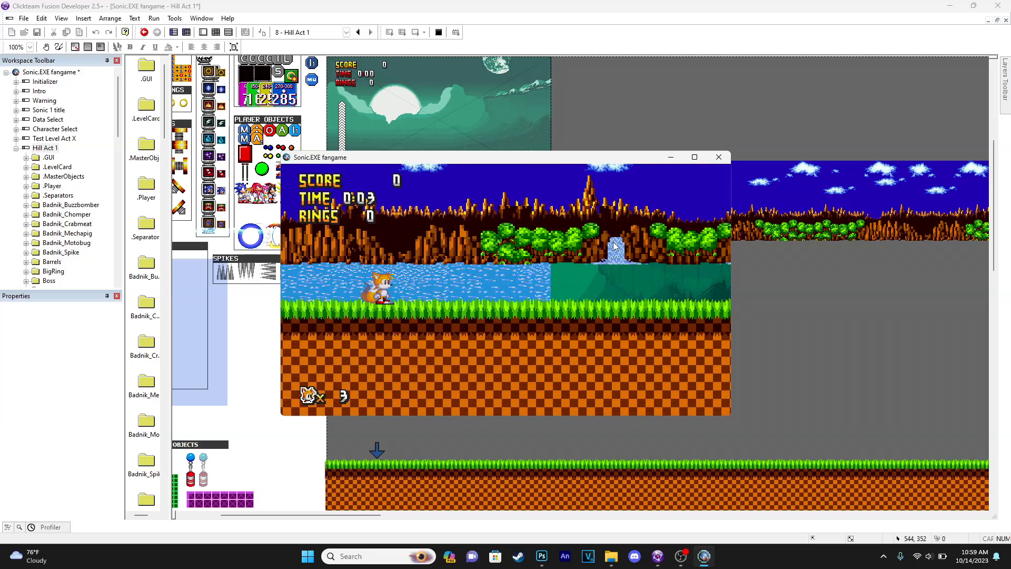
key(a)
key(a)
key(a)
key(a)
key(a)
key(a)
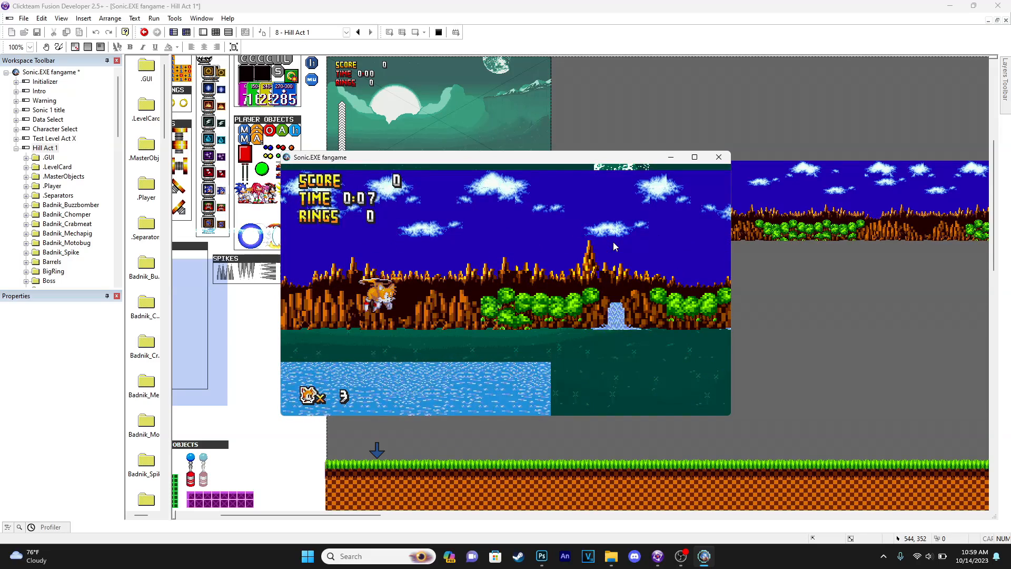
key(a)
key(a)
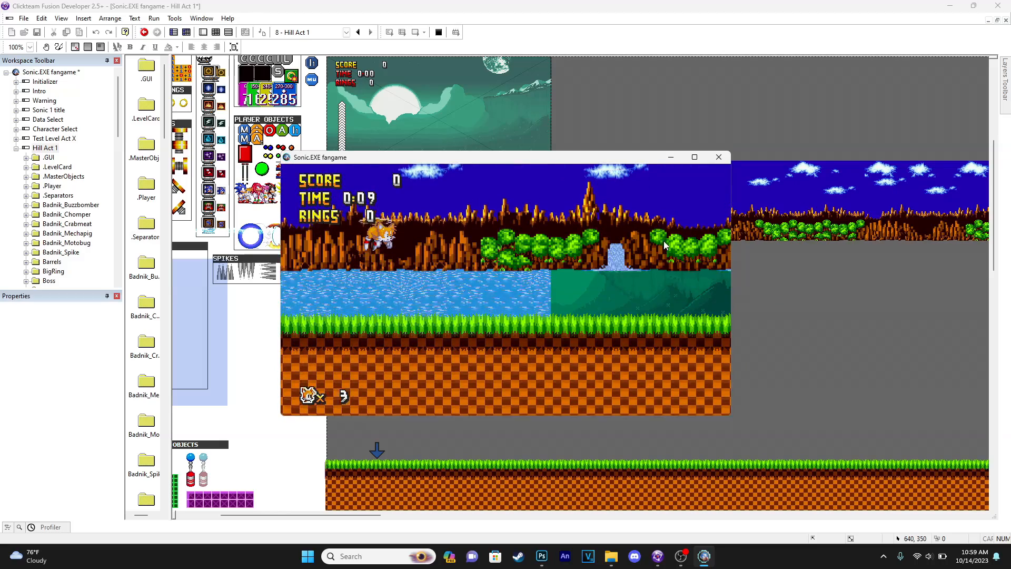
click(719, 160)
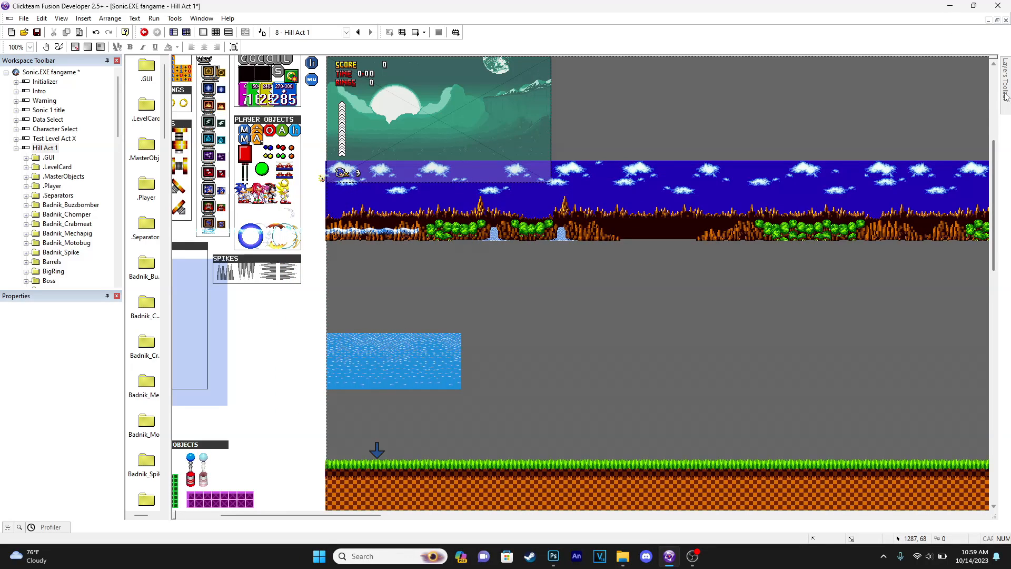
- Set the Y scrolling coefficient of the Water's Untitled layer to 0.4, matching the background layer
mouse_move(1006, 97)
click(976, 339)
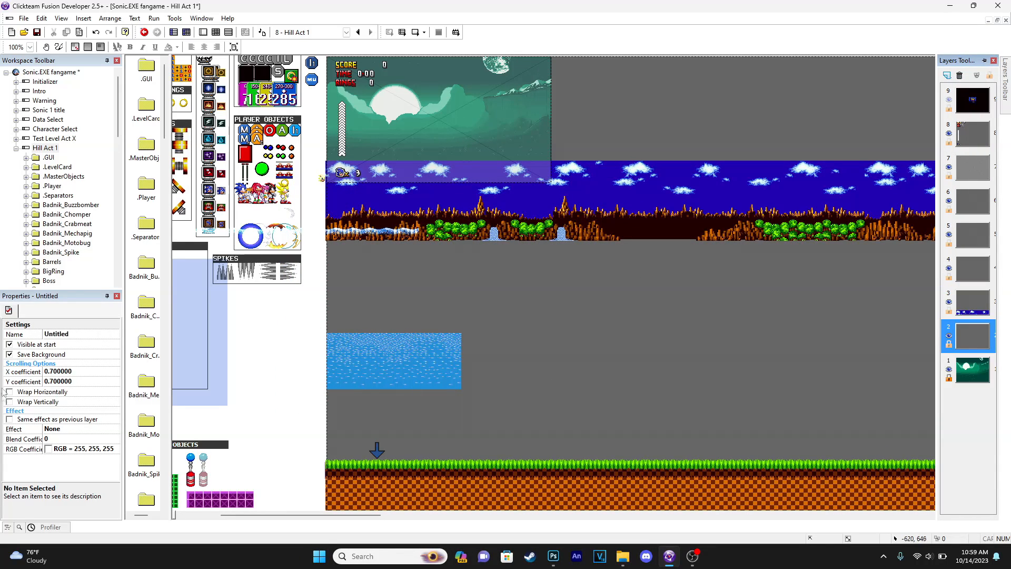
click(54, 382)
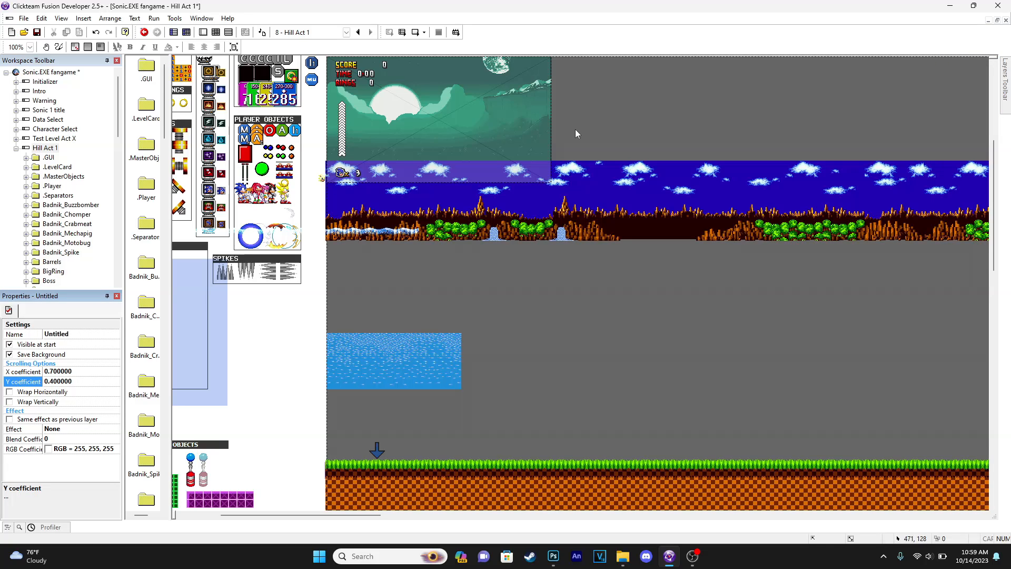
- Test-run Hill Act 1 and jump with Tails to check how the water scrolls against the cliffs
click(415, 32)
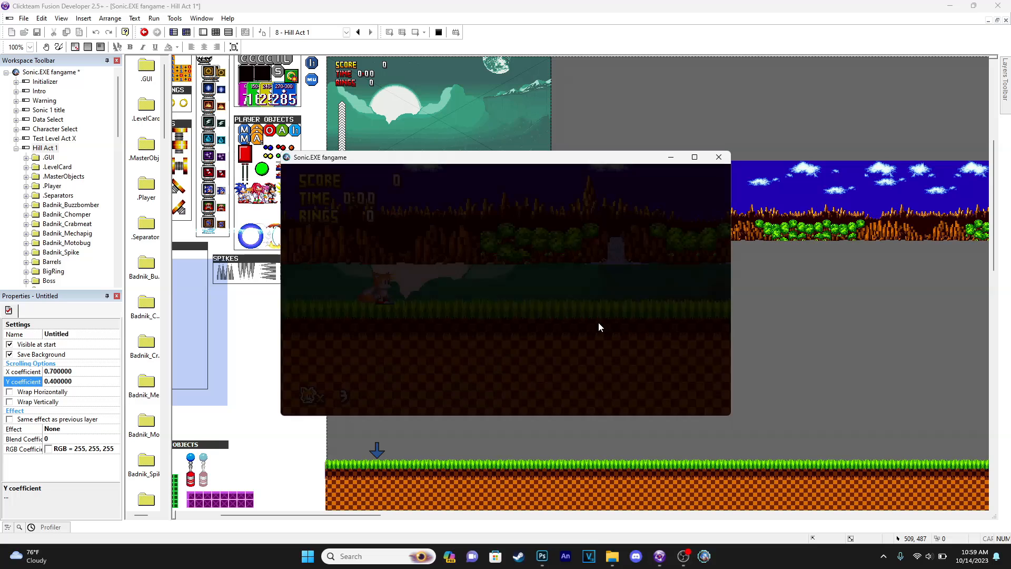
key(space)
key(space)
click(721, 155)
- Move the Water up to Y 336, directly beneath the cliffs, and test-run Hill Act 1, flying and moving both ways with Tails
drag(371, 365, 371, 264)
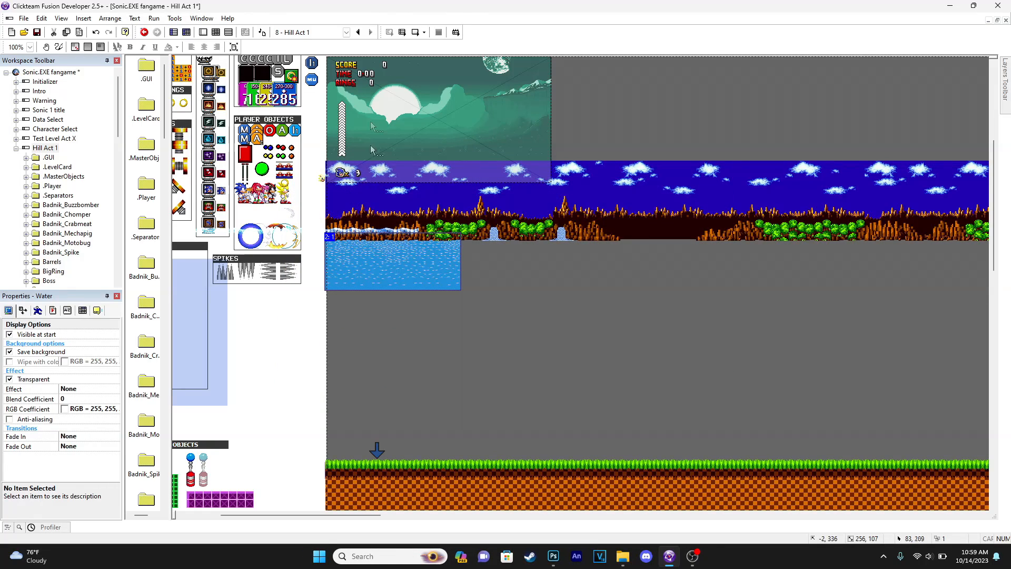
click(415, 32)
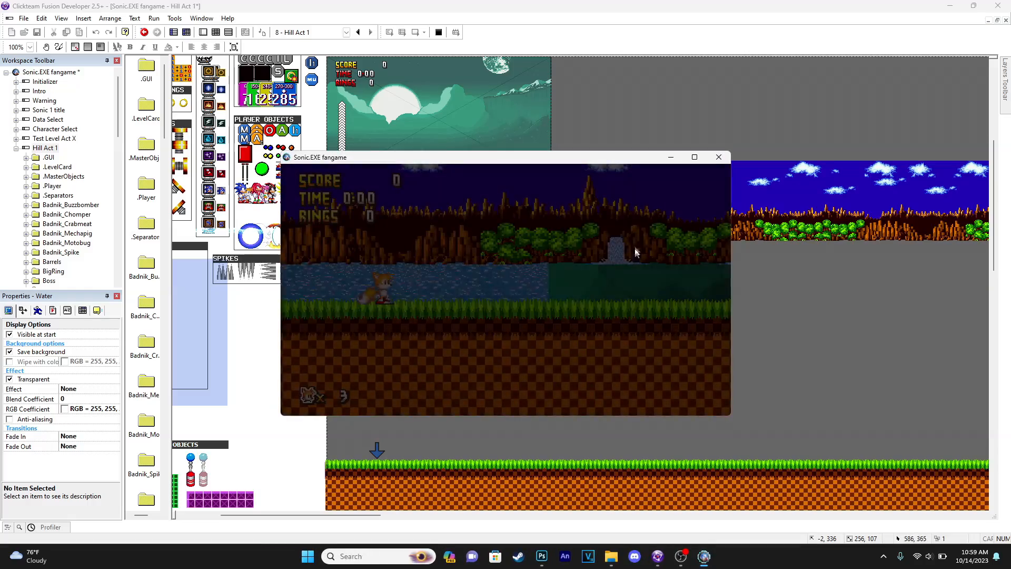
key(space)
key(space)
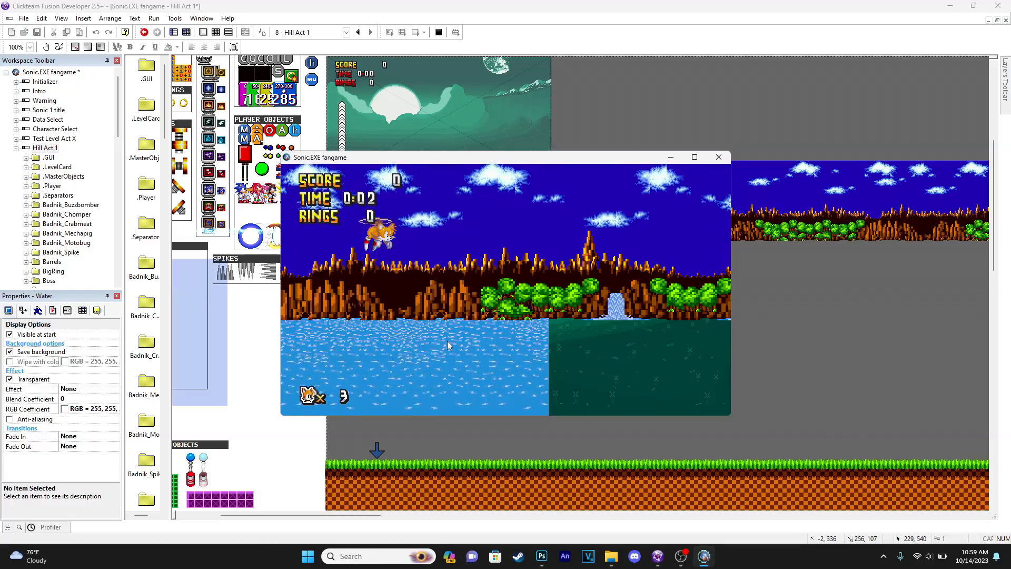
key(Right)
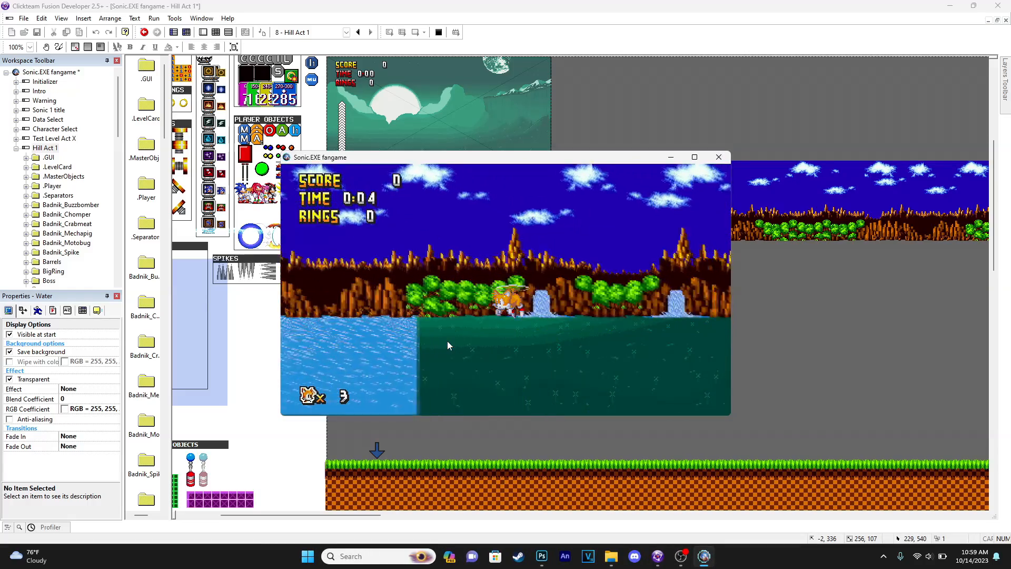
key(Left)
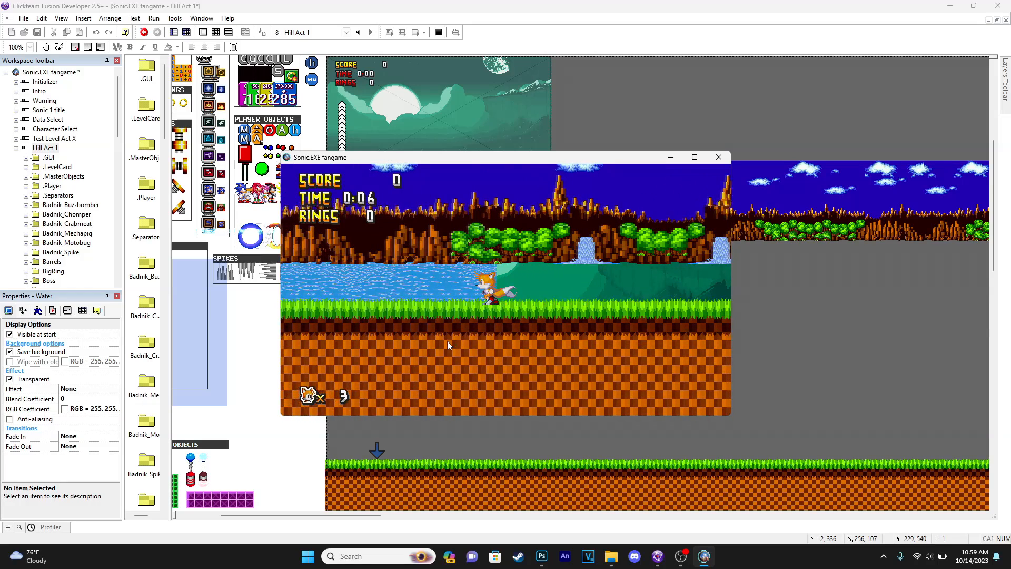
click(722, 159)
- Nudge the Water down in small increments to Y 347 beneath the cliffs
key(Down)
key(Down)
key(Down)
key(Down)
key(Down)
key(Down)
key(Down)
key(Down)
key(Down)
key(Down)
key(Down)
key(Down)
key(Down)
key(Down)
key(Down)
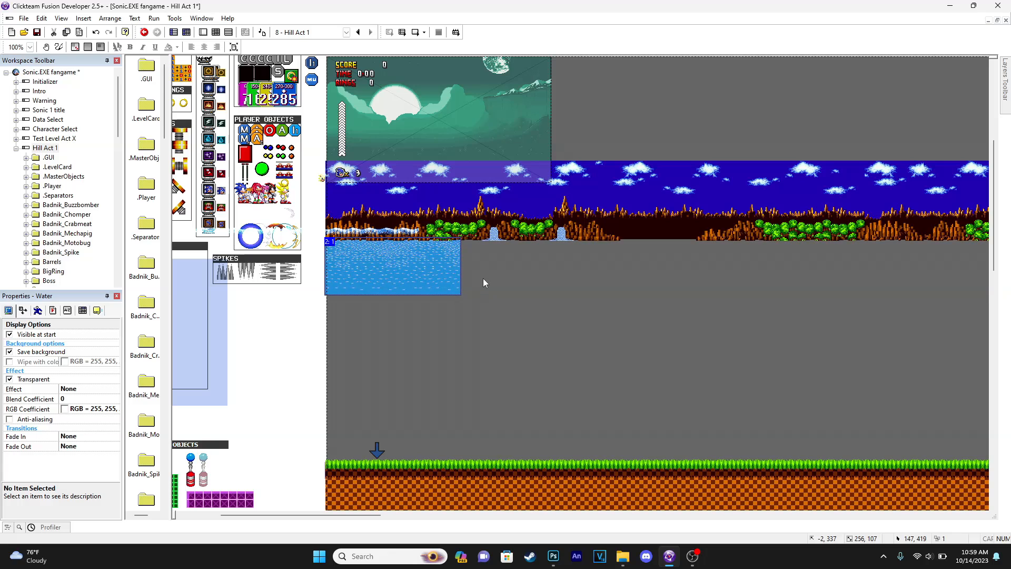
click(485, 283)
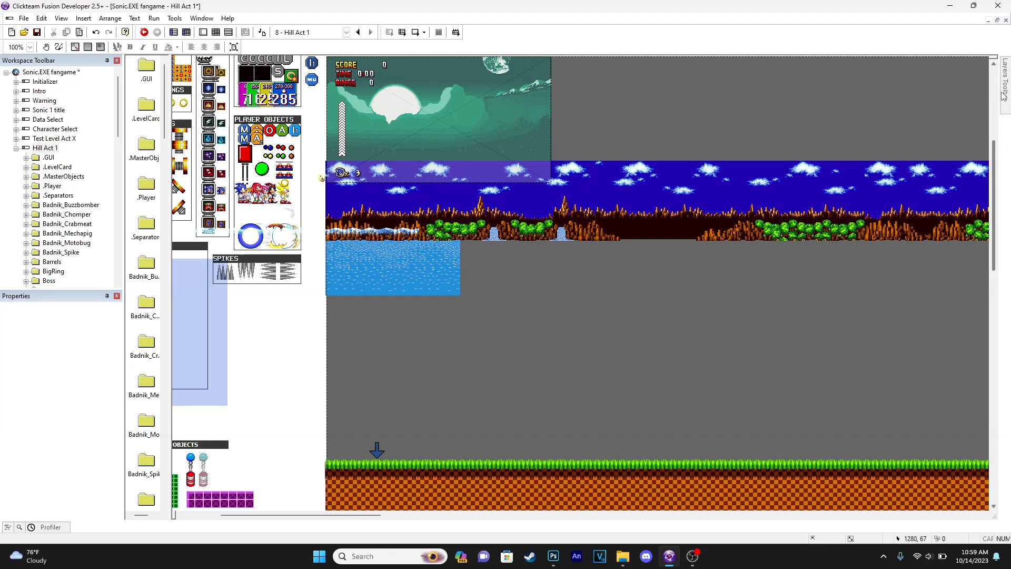
- Try an X scrolling coefficient of 0.6 on the Water's Untitled layer and test-run Hill Act 1
mouse_move(1005, 103)
click(966, 342)
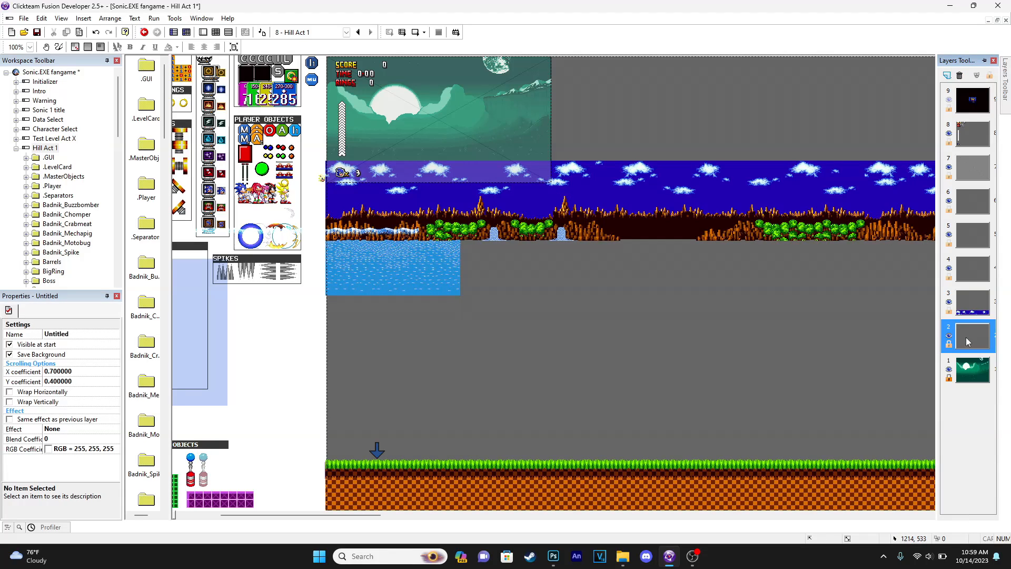
click(54, 371)
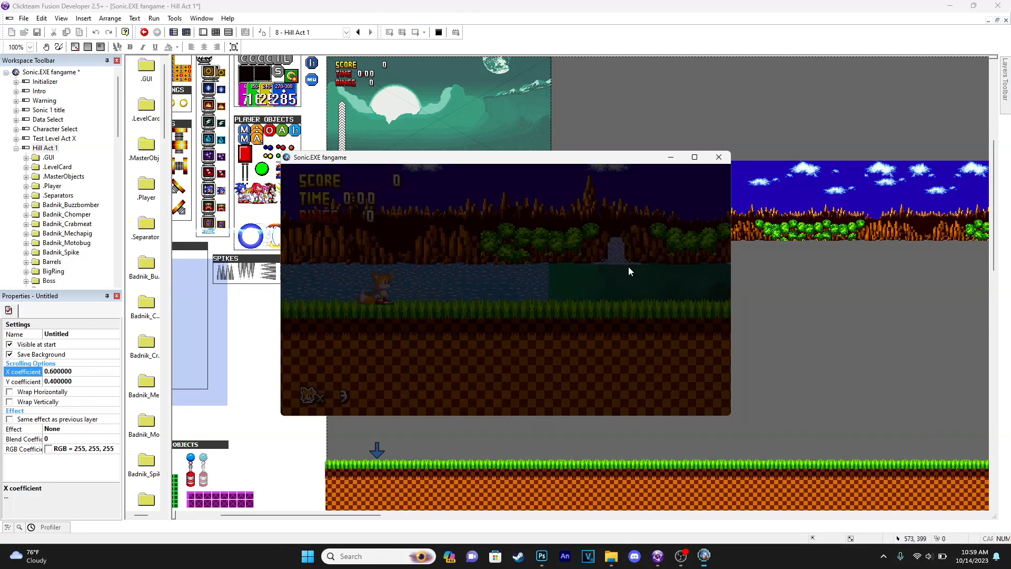
key(Right)
key(Left)
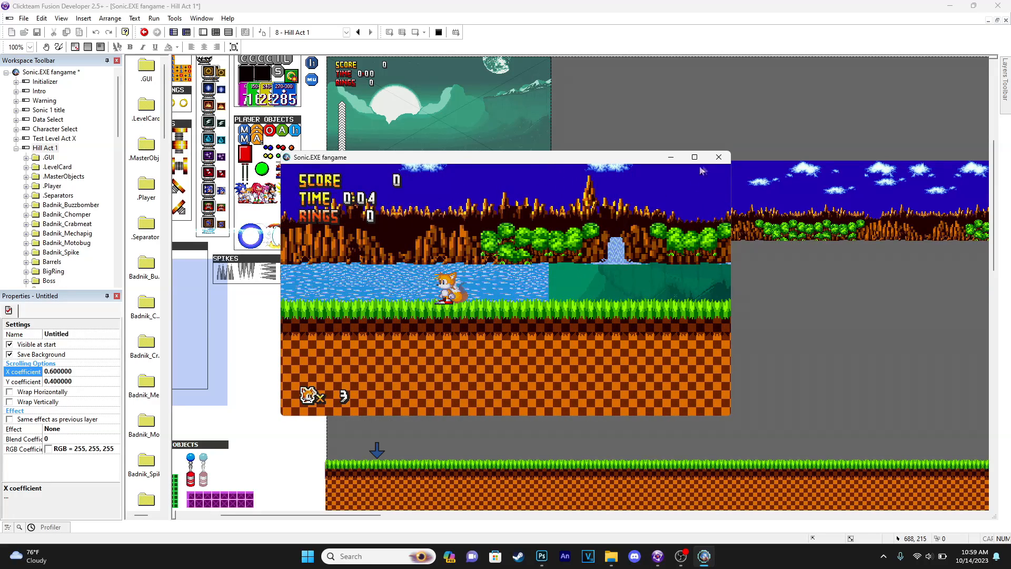
click(718, 158)
- Set the X scrolling coefficient of the Water's Untitled layer to 0.5 and test-run Hill Act 1, running and flying with Tails
click(54, 371)
click(54, 371)
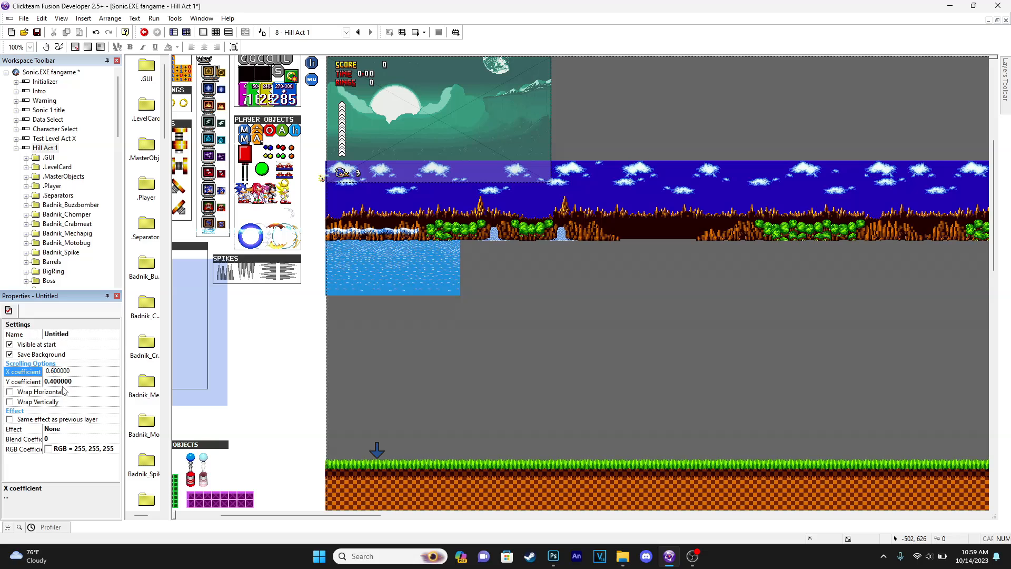
click(414, 32)
key(Right)
key(Left)
key(Left)
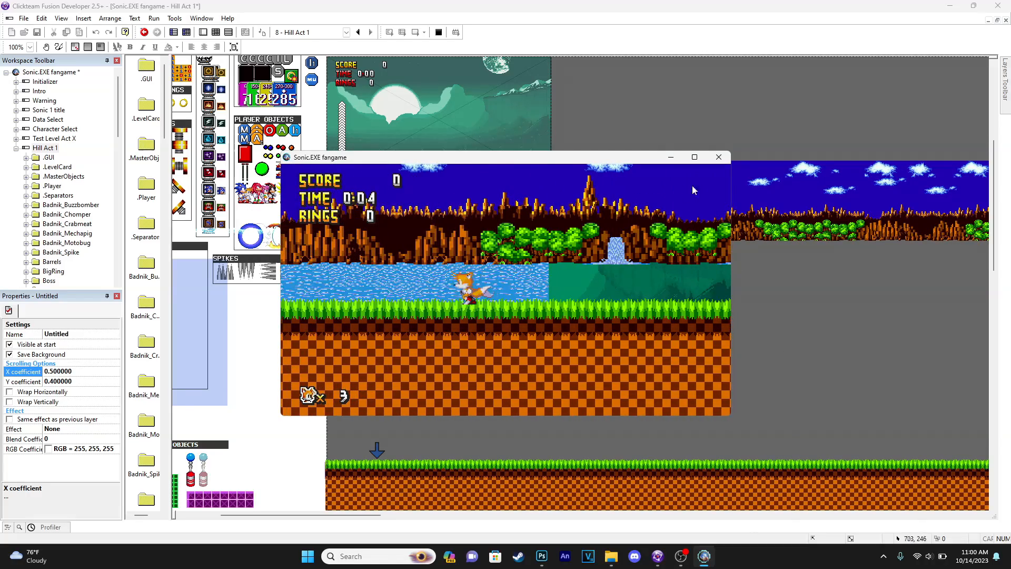
key(a)
key(a)
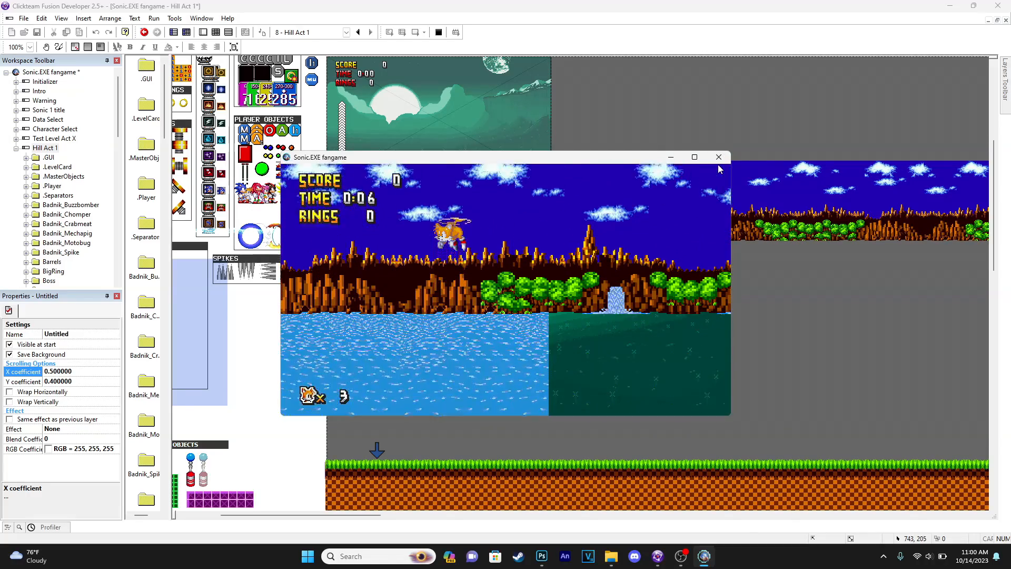
click(719, 157)
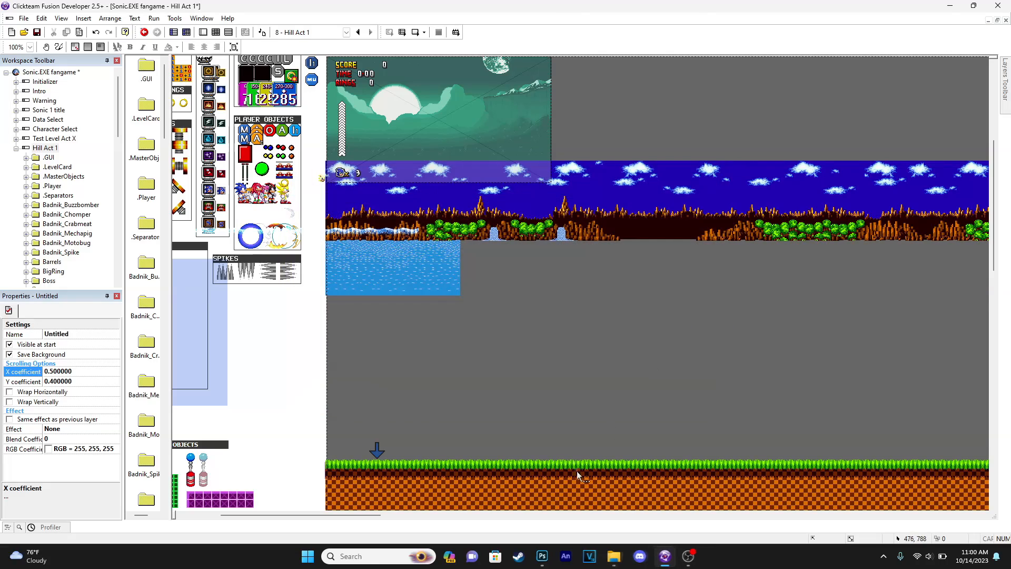
- Repeat the Water along the full length of the cliff background and test-run Hill Act 1, flying upwards with Tails
click(422, 276)
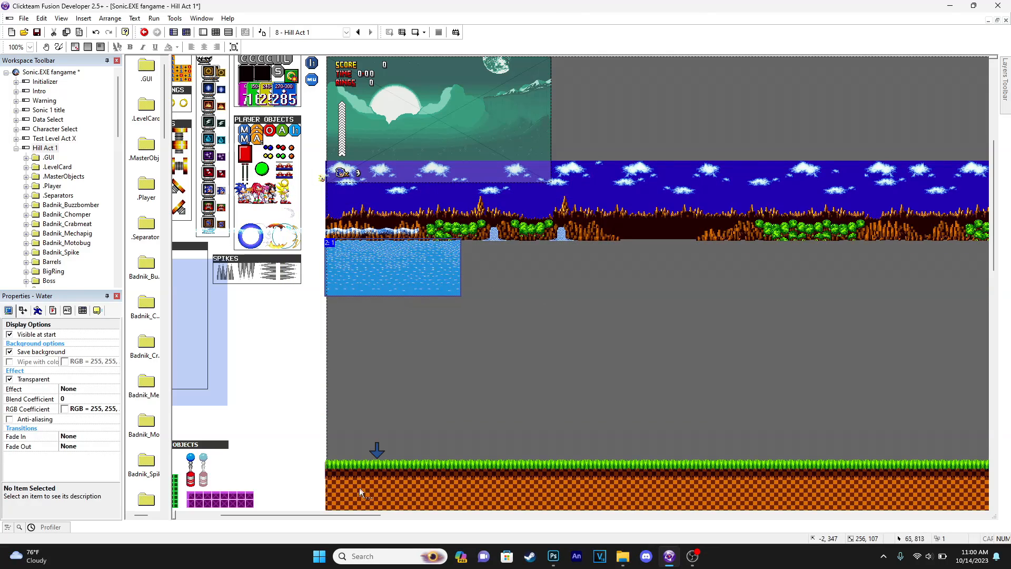
drag(343, 515, 423, 496)
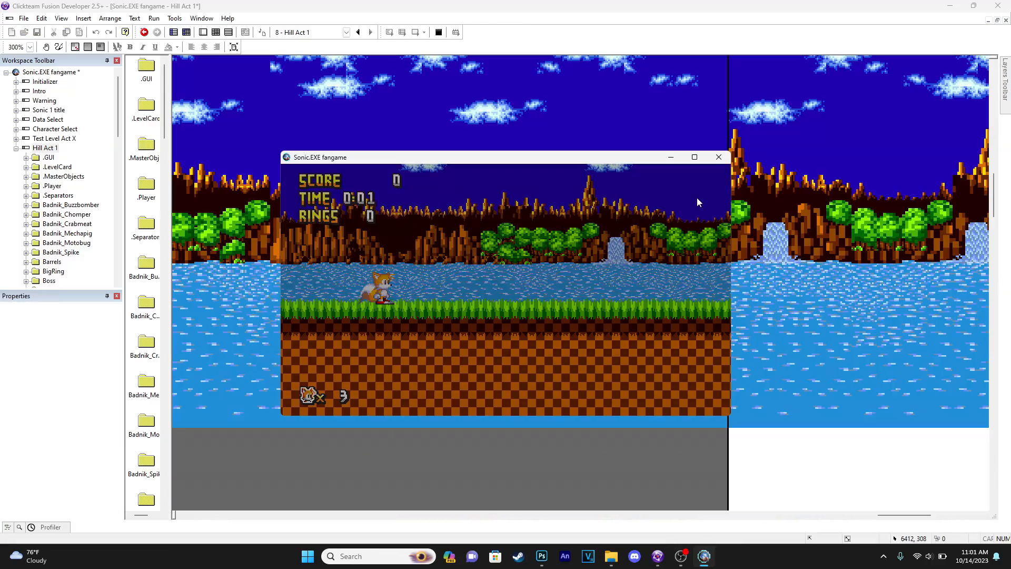
key(Right)
key(space)
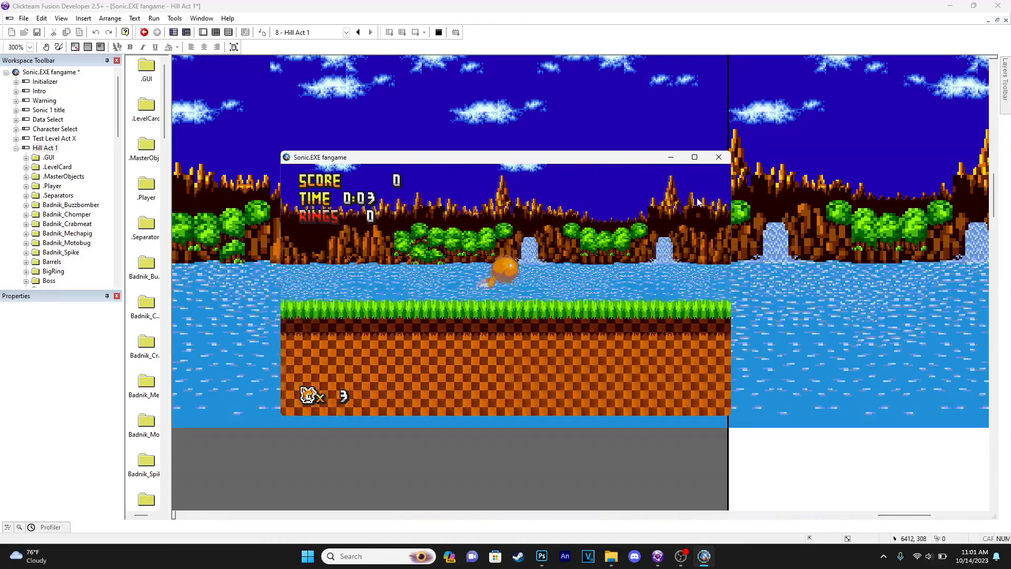
key(space)
key(space)
key(space)
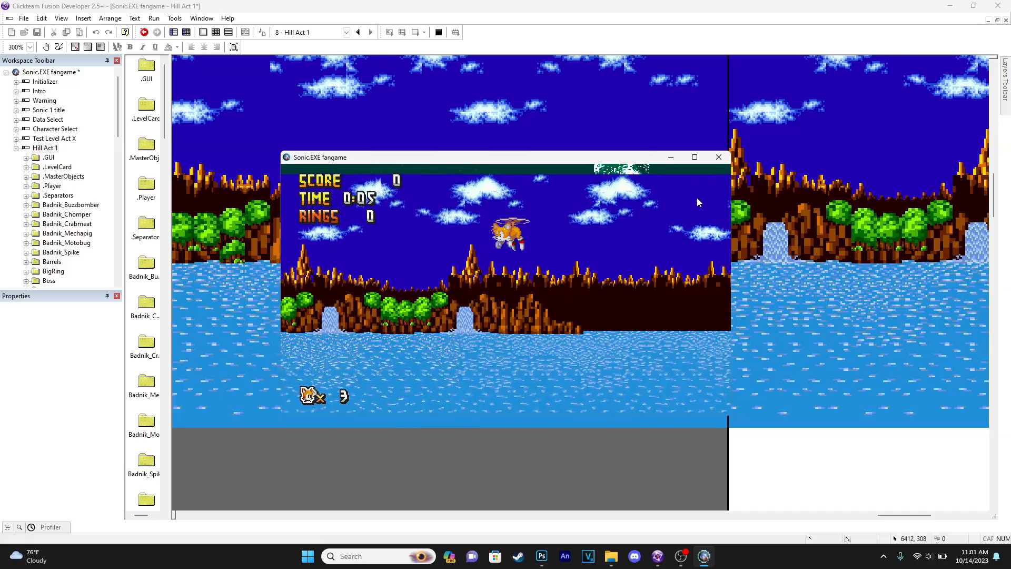
key(Left)
key(space)
key(space)
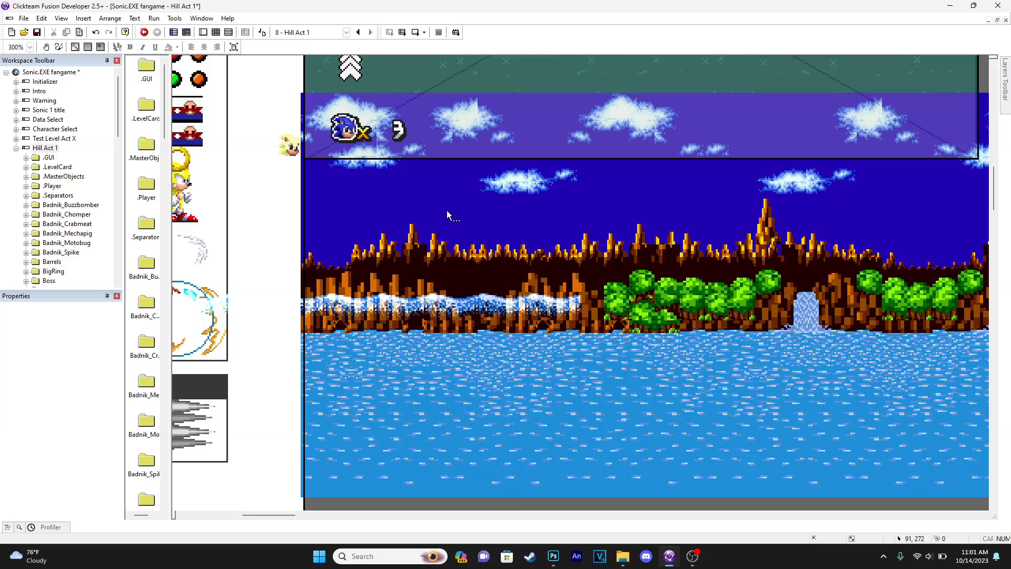
- Pick up the dark blue sky colour from the Background object's picture and accept the editor
scroll(446, 211, up, 5)
scroll(448, 239, down, 5)
double_click(418, 255)
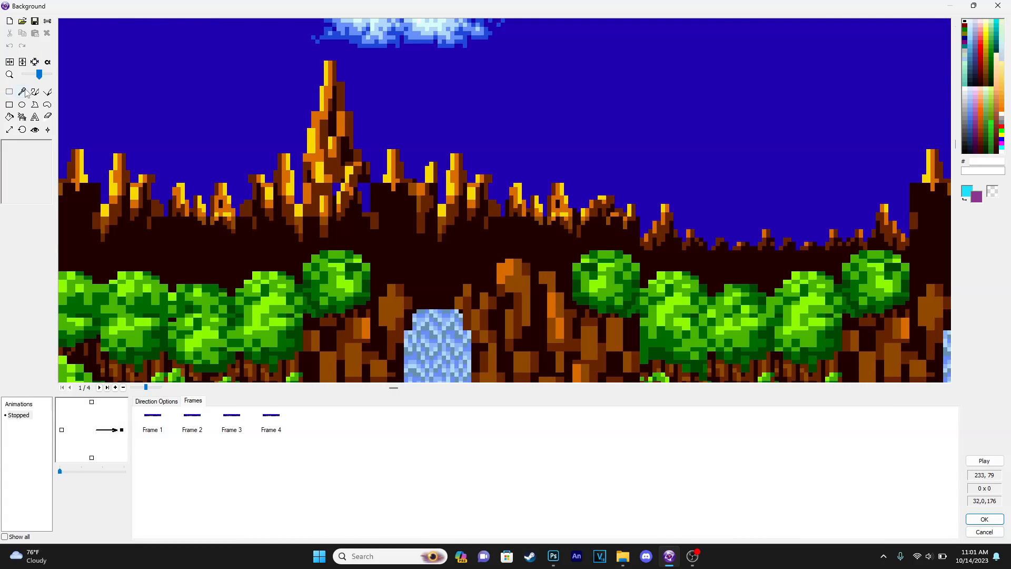
click(23, 92)
click(985, 519)
- Unlock the bottom layer and open its green moonlit Backdrop for picture editing
scroll(465, 315, up, 5)
scroll(574, 316, down, 3)
middle_drag(573, 304, 447, 270)
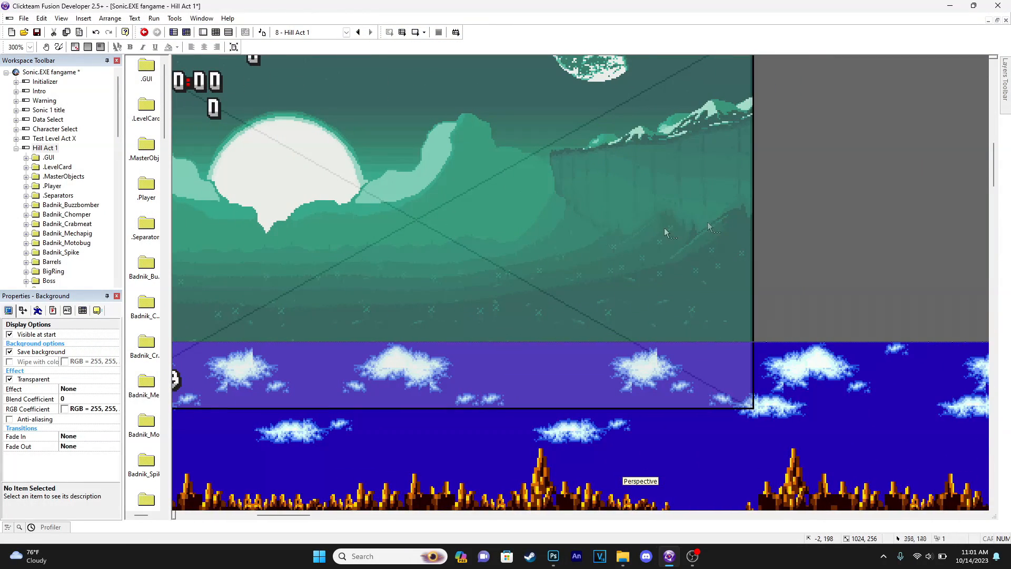
click(753, 225)
click(753, 228)
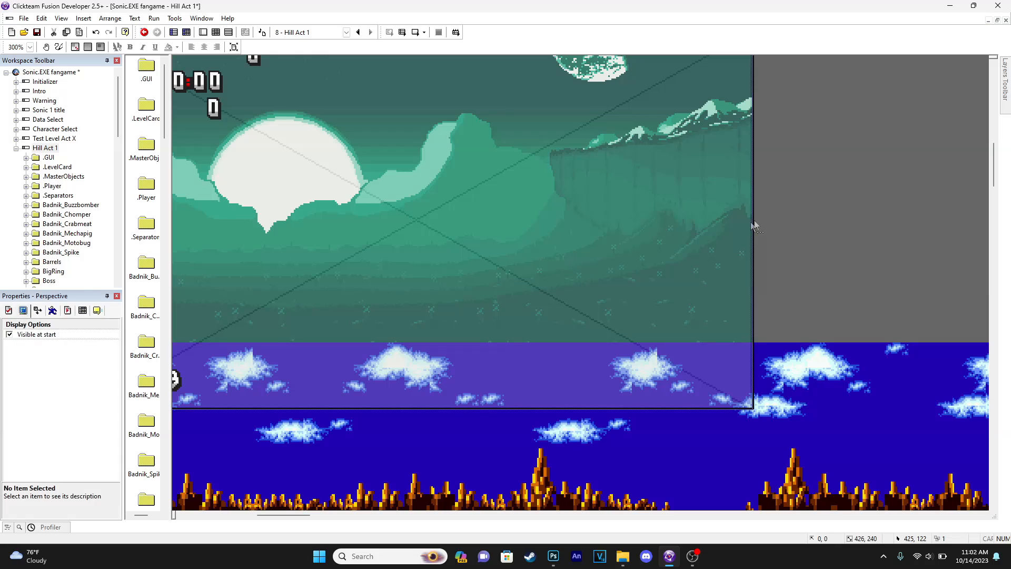
mouse_move(1005, 79)
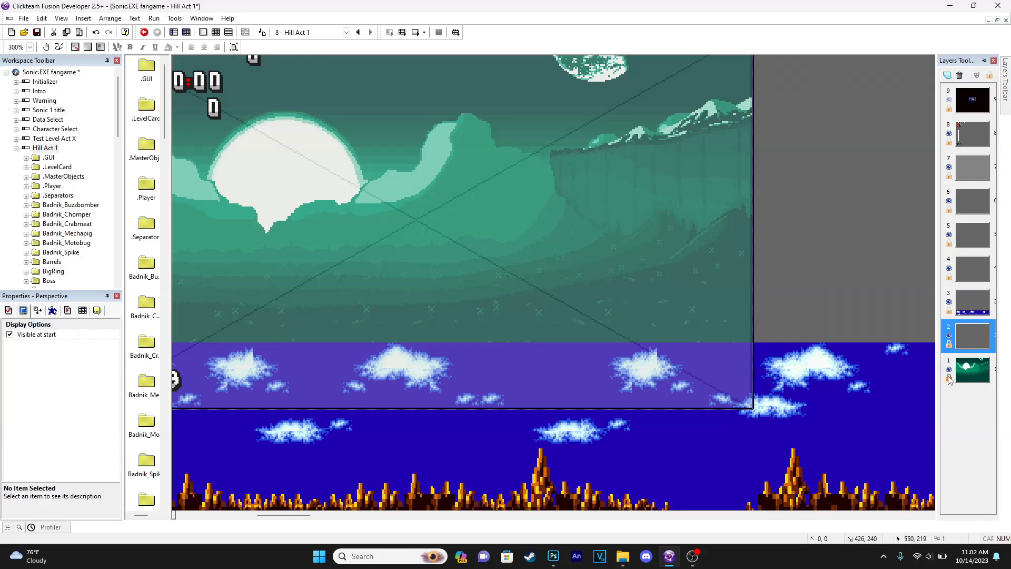
double_click(752, 185)
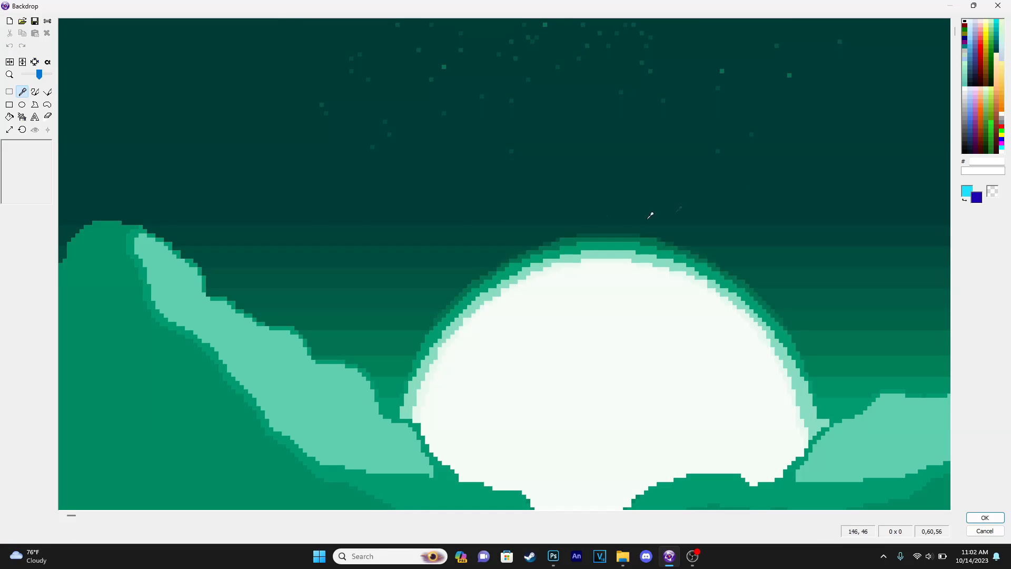
- Cover the entire Backdrop picture with a filled rectangle in the picked sky blue and accept the edit
scroll(511, 277, up, 3)
scroll(503, 278, down, 3)
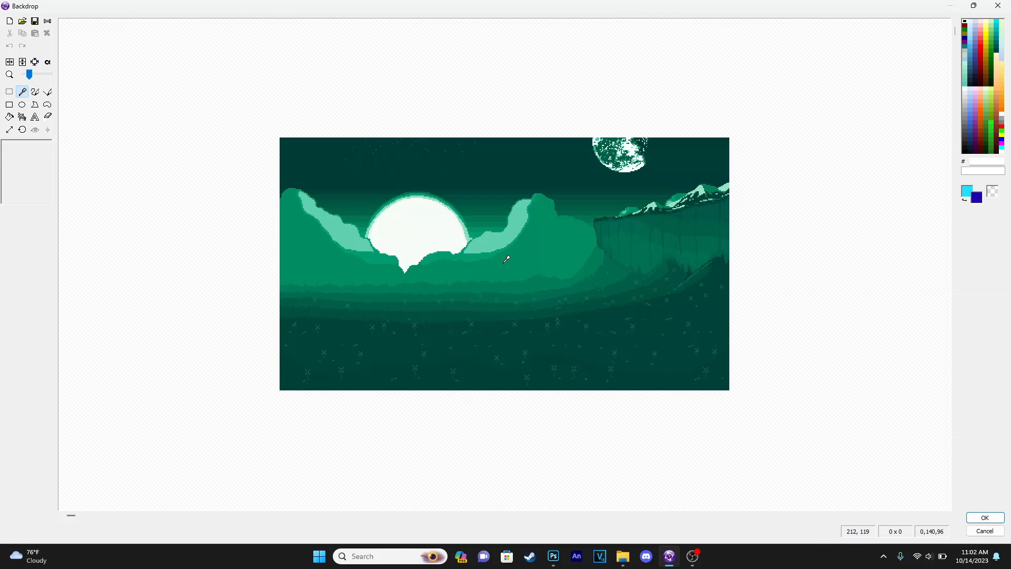
click(9, 105)
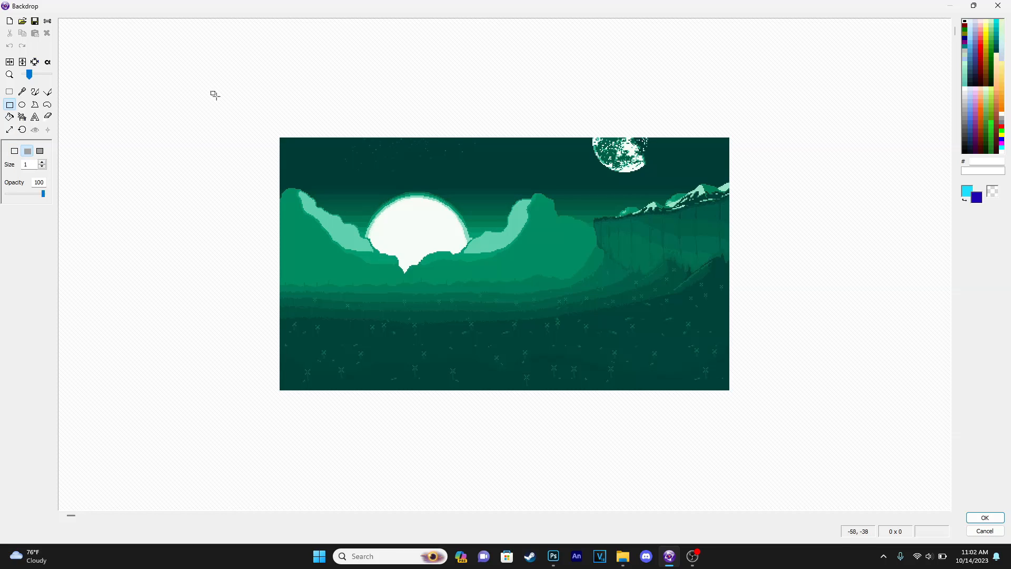
drag(204, 81, 793, 443)
click(985, 518)
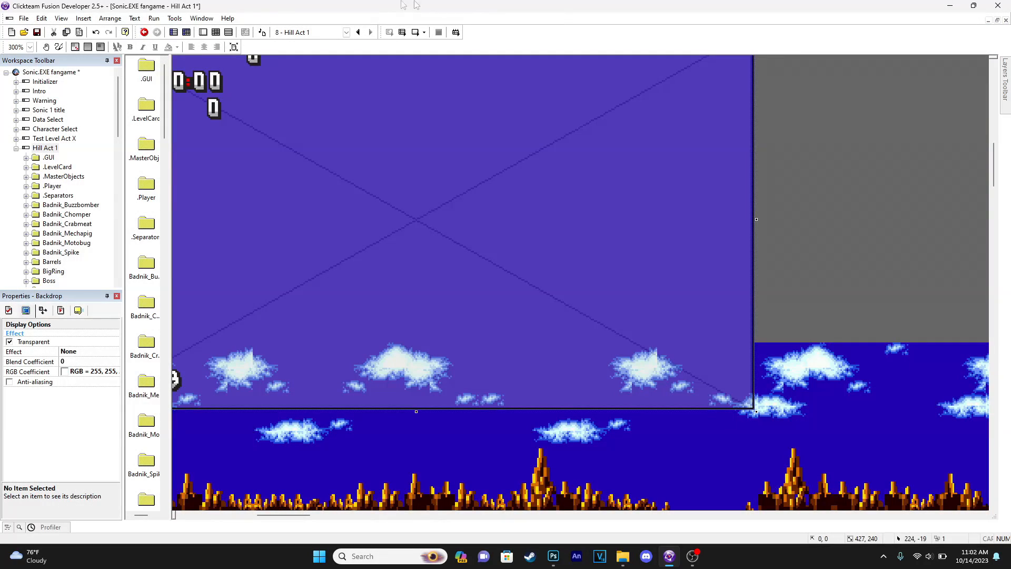
- Test-run Hill Act 1, flying high and travelling right with Tails to check the sky, cliffs and water together
click(412, 32)
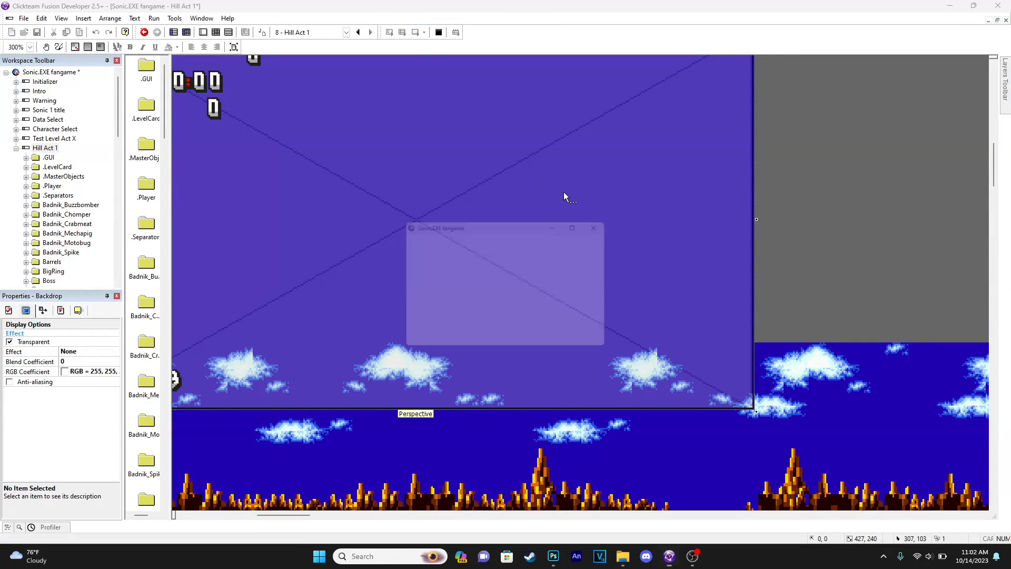
key(space)
key(space)
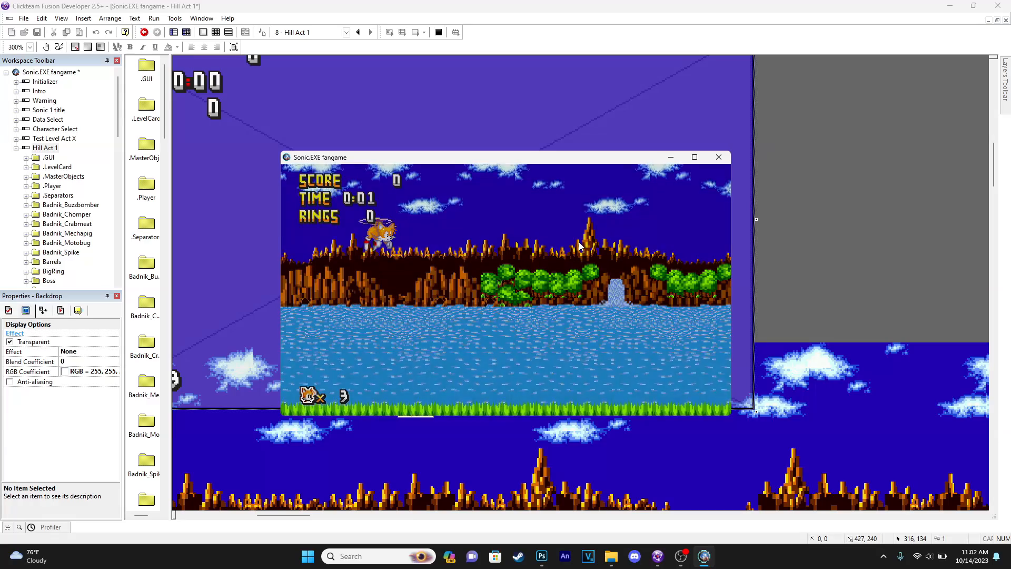
key(space)
key(space)
key(space)
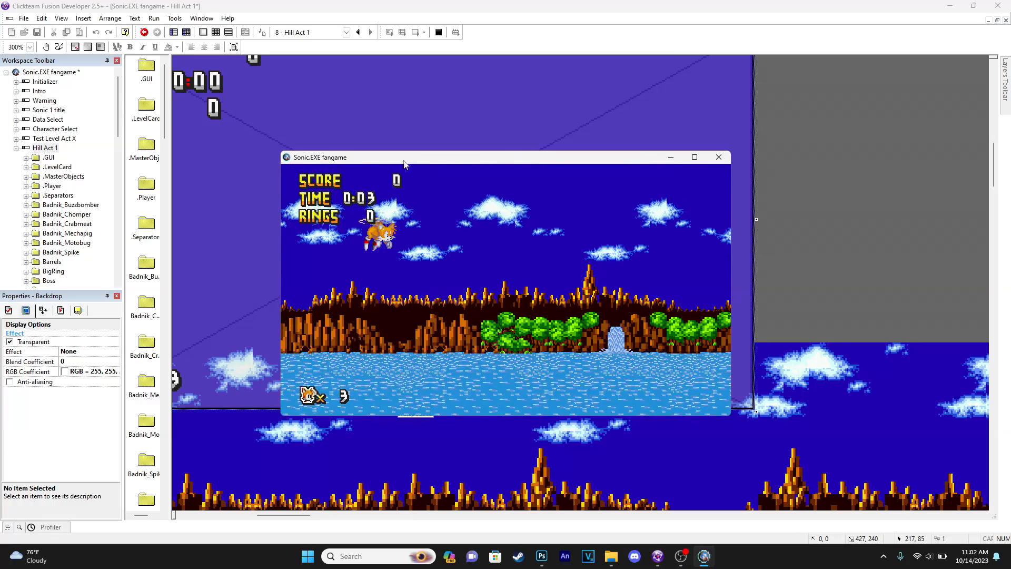
key(space)
key(space)
key(space)
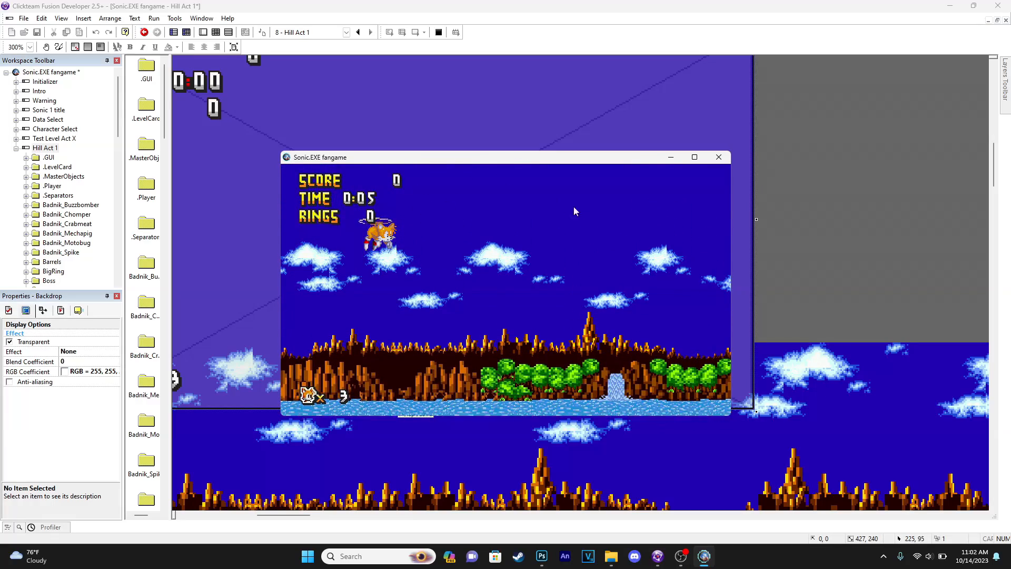
key(space)
key(space)
key(space)
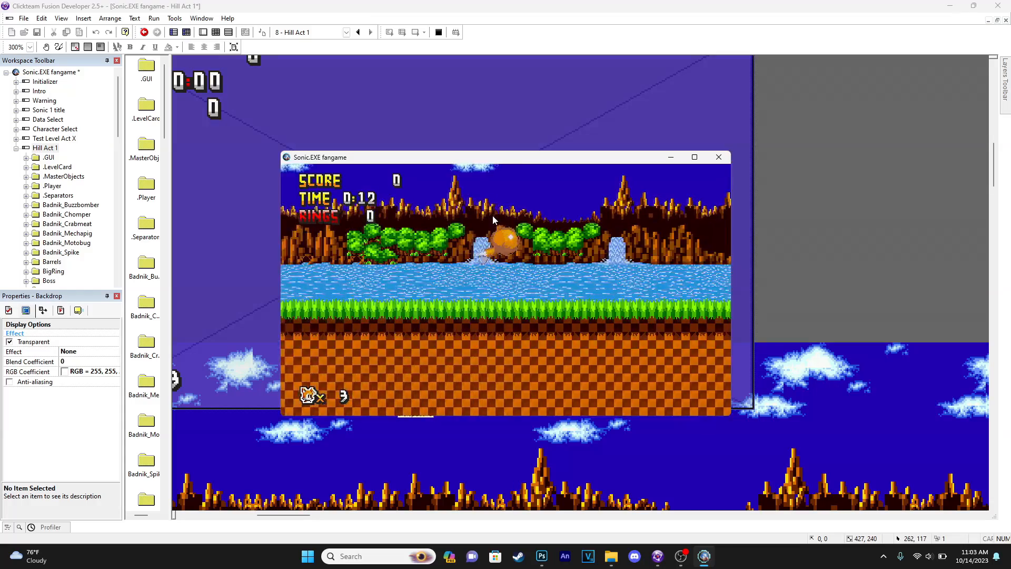
key(space)
key(space)
key(space)
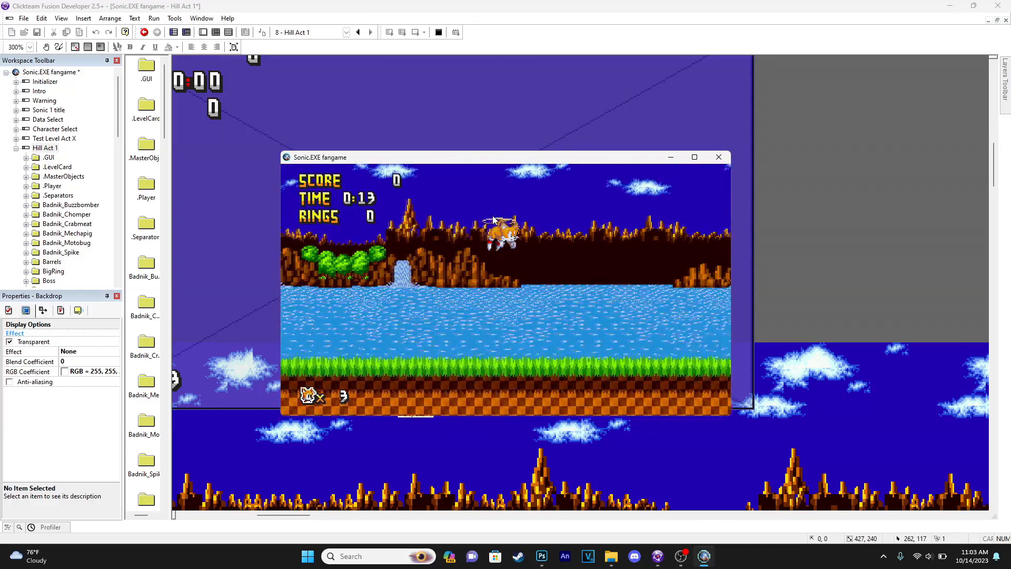
key(Right)
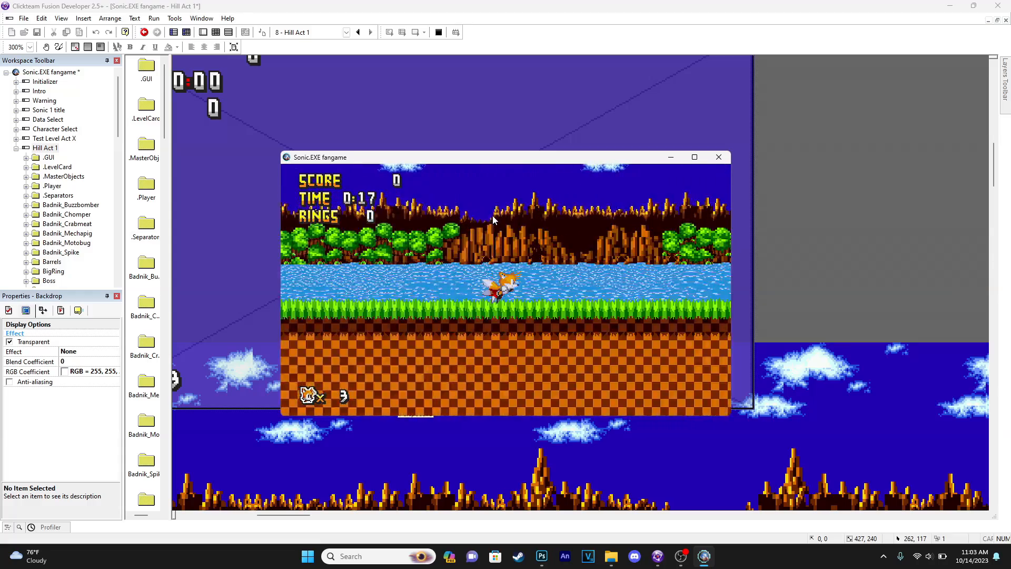
- Walk Tails back and jump once in the Hill Act 1 test run, and close the game window
key(Left)
key(space)
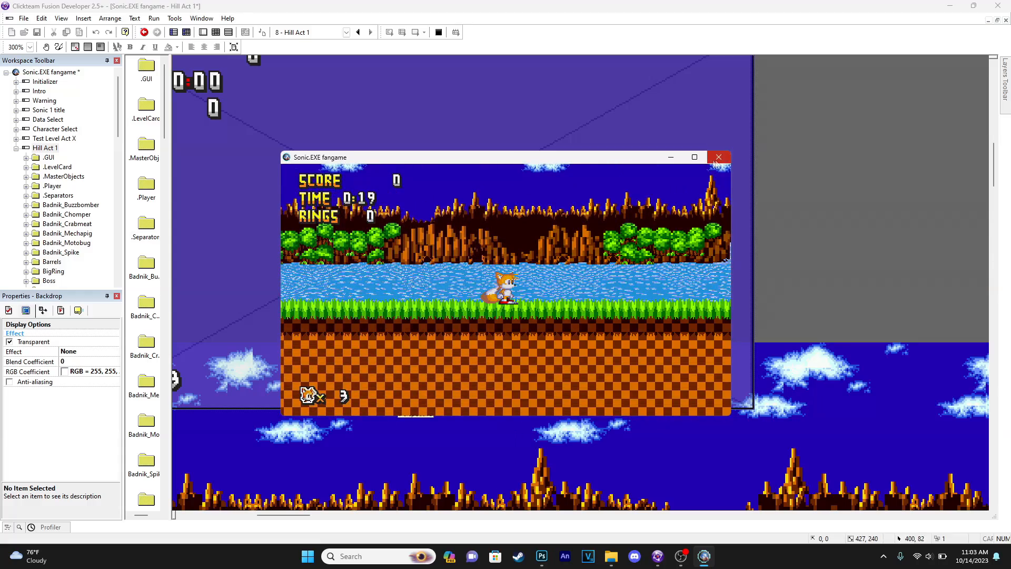
click(719, 157)
- Set the frame view to 75% and open the Active object holding the Green Hill tile sheet for picture editing
scroll(345, 220, down, 8)
scroll(153, 194, down, 3)
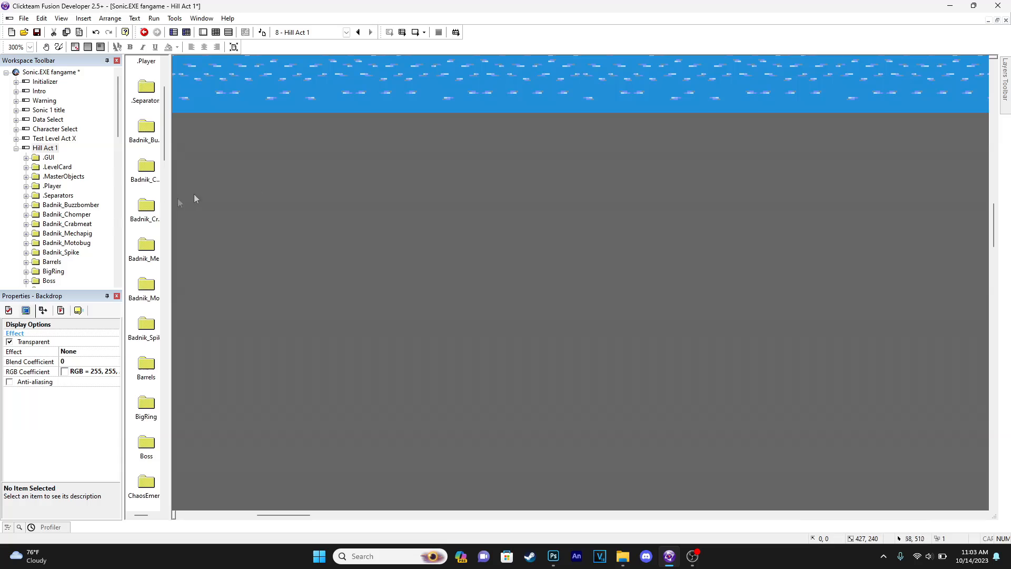
scroll(302, 182, up, 3)
scroll(303, 181, up, 1)
scroll(303, 182, left, 3)
click(30, 47)
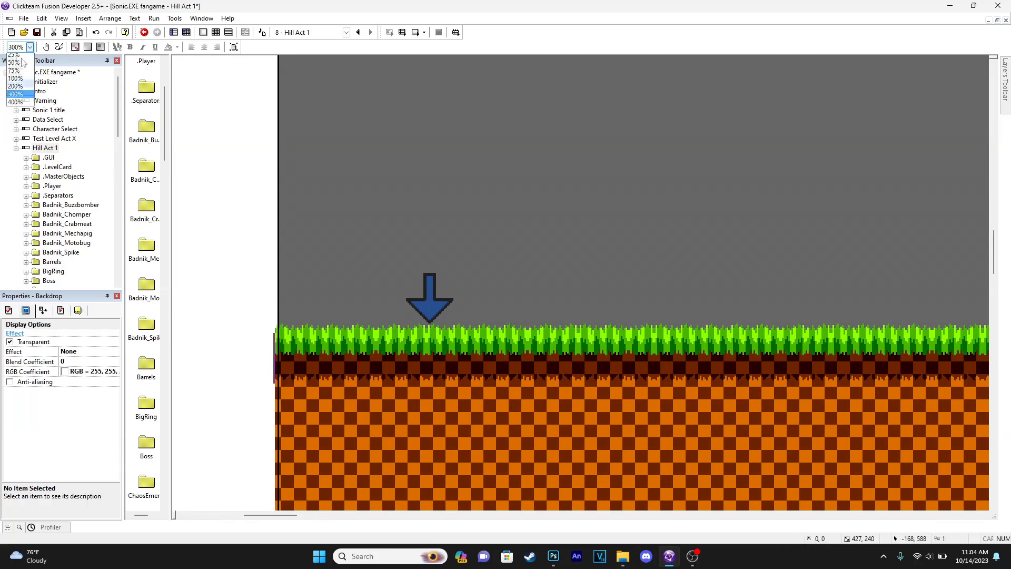
click(31, 83)
scroll(292, 130, down, 5)
scroll(293, 130, left, 1)
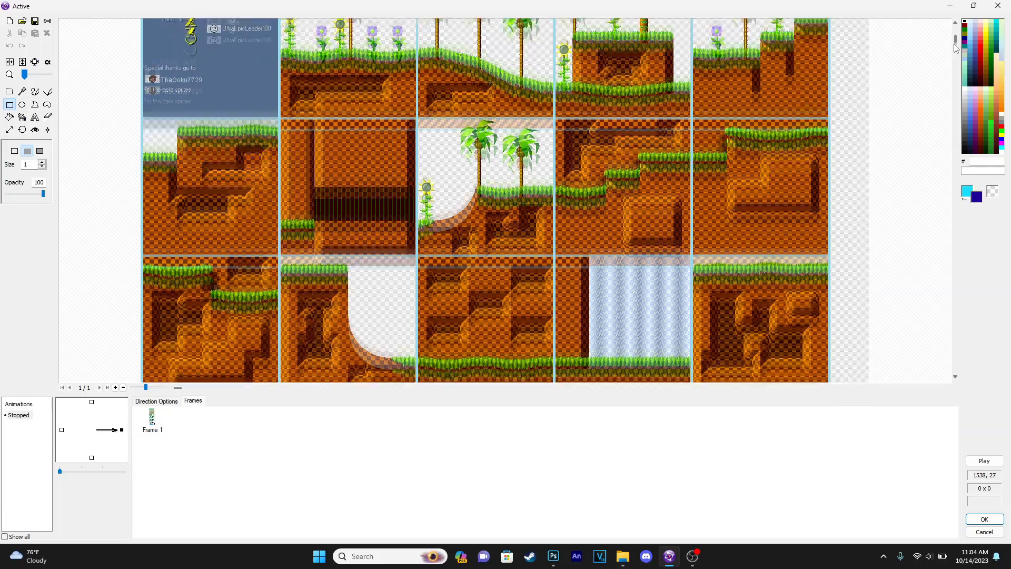
- Examine the tile sheet's decoration sprites, including the palm tree parts, flowers, totems and purple rock
scroll(959, 281, down, 10)
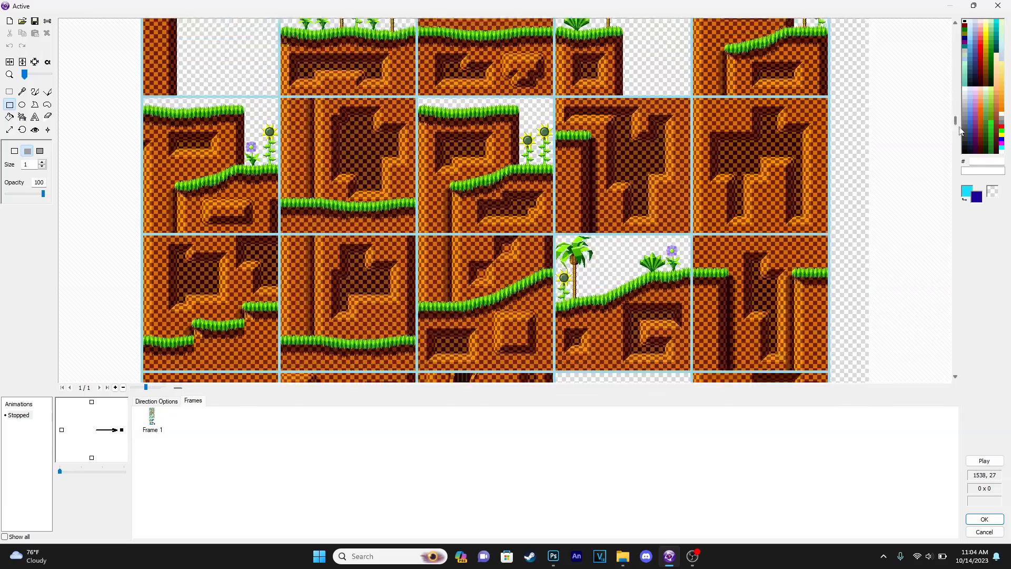
drag(958, 279, 934, 335)
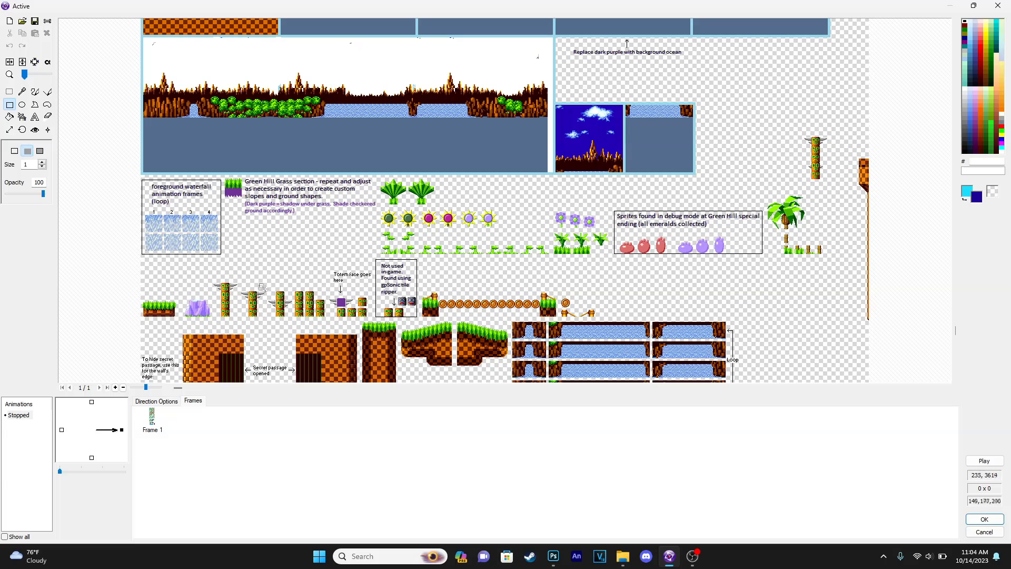
scroll(413, 236, up, 2)
scroll(376, 159, down, 2)
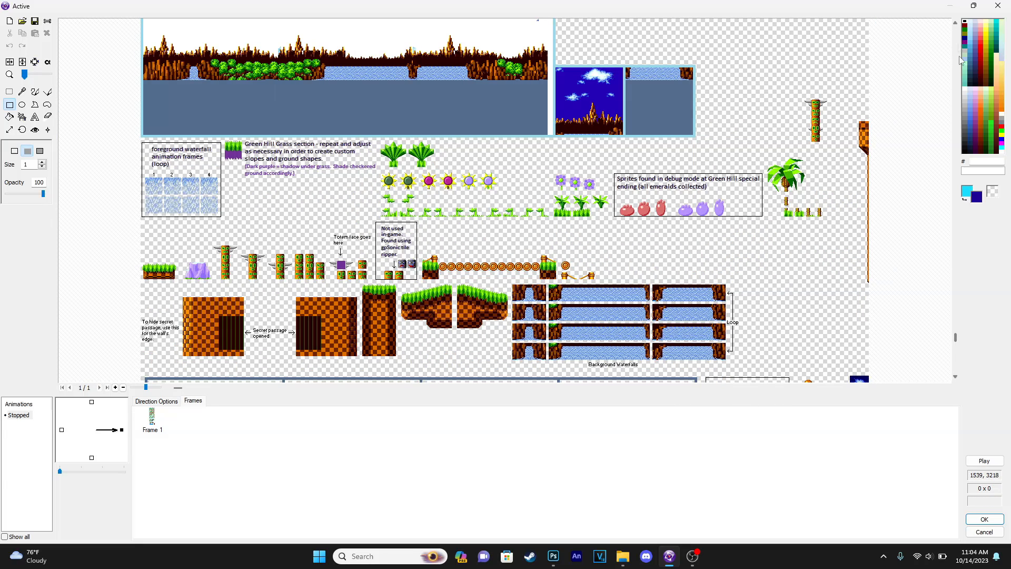
mouse_move(954, 332)
mouse_down()
mouse_move(966, 395)
mouse_move(944, 345)
mouse_up()
scroll(829, 178, up, 3)
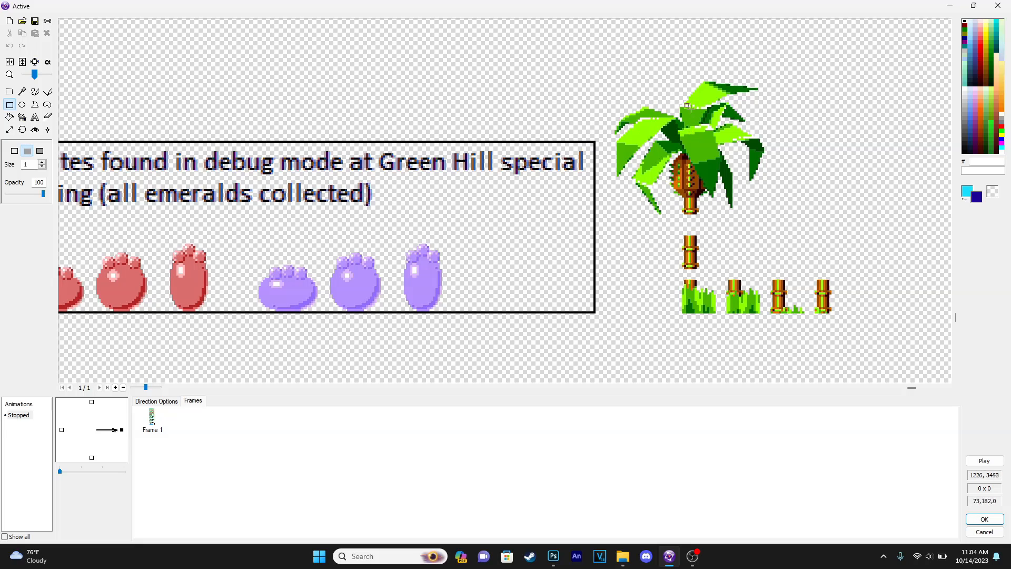
scroll(783, 239, down, 2)
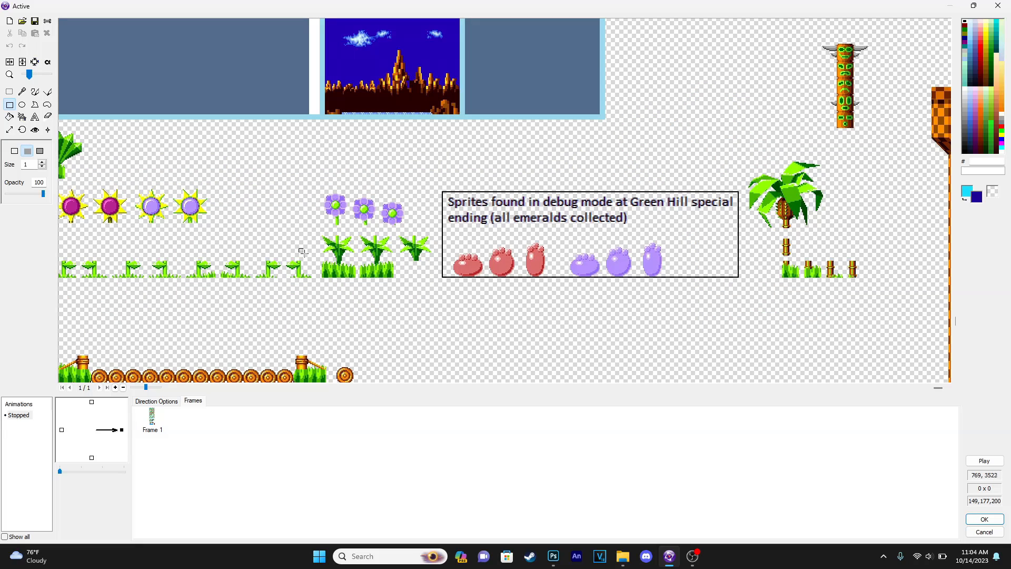
scroll(303, 252, up, 1)
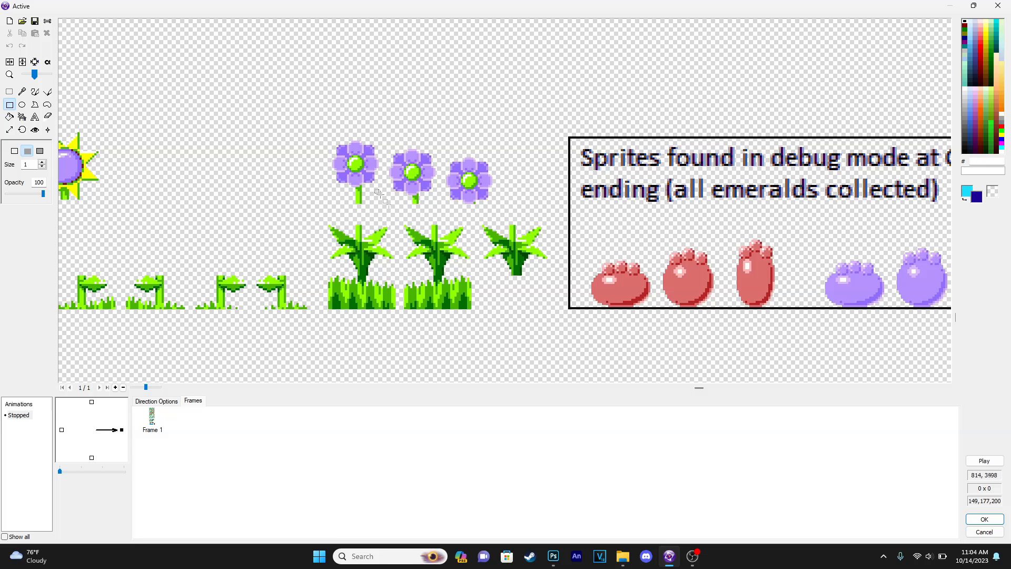
scroll(380, 196, down, 1)
scroll(115, 202, up, 2)
scroll(440, 205, down, 2)
scroll(235, 214, up, 2)
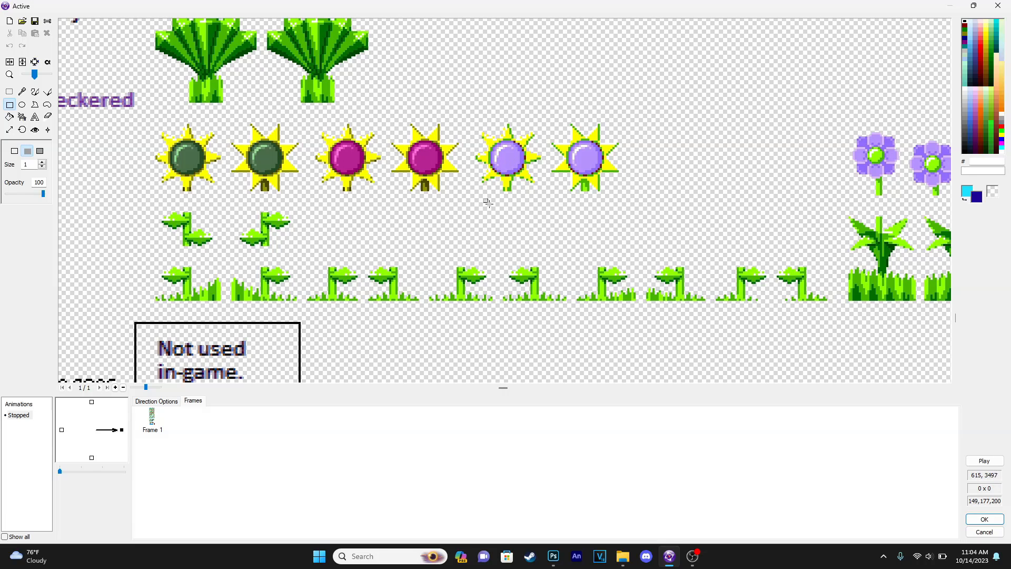
scroll(489, 197, down, 2)
scroll(383, 151, up, 2)
scroll(397, 143, down, 2)
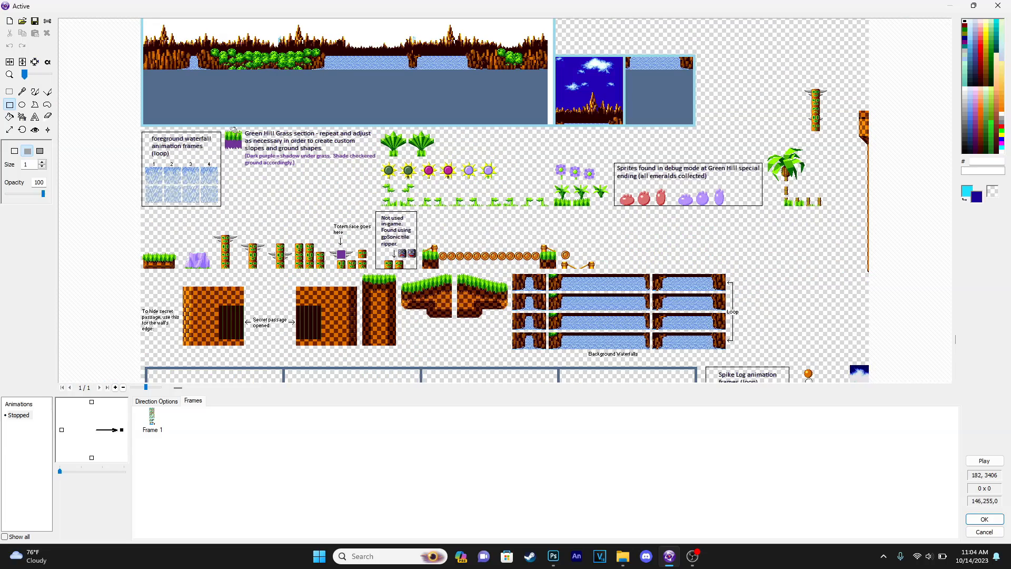
scroll(226, 251, up, 2)
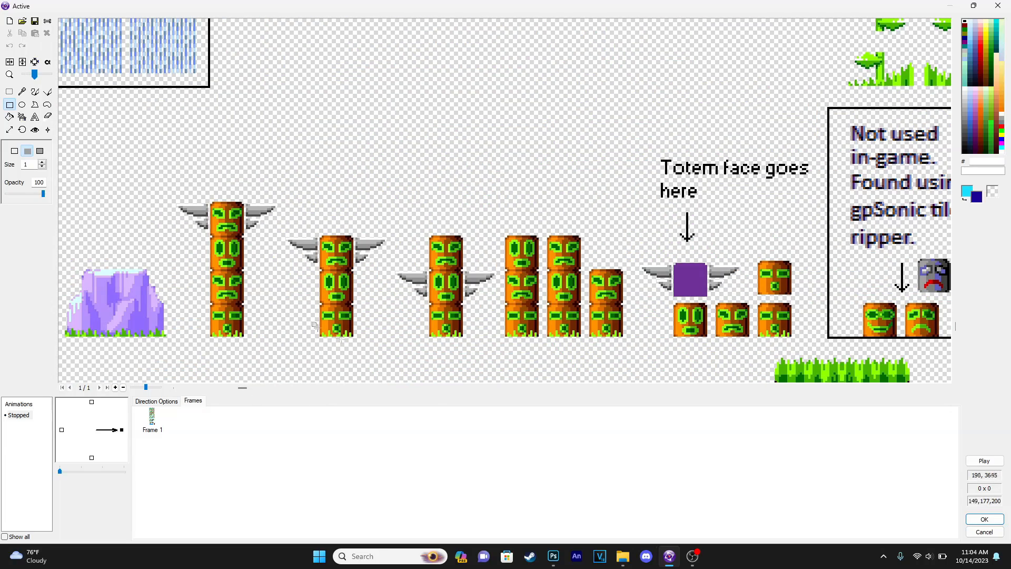
scroll(420, 312, down, 2)
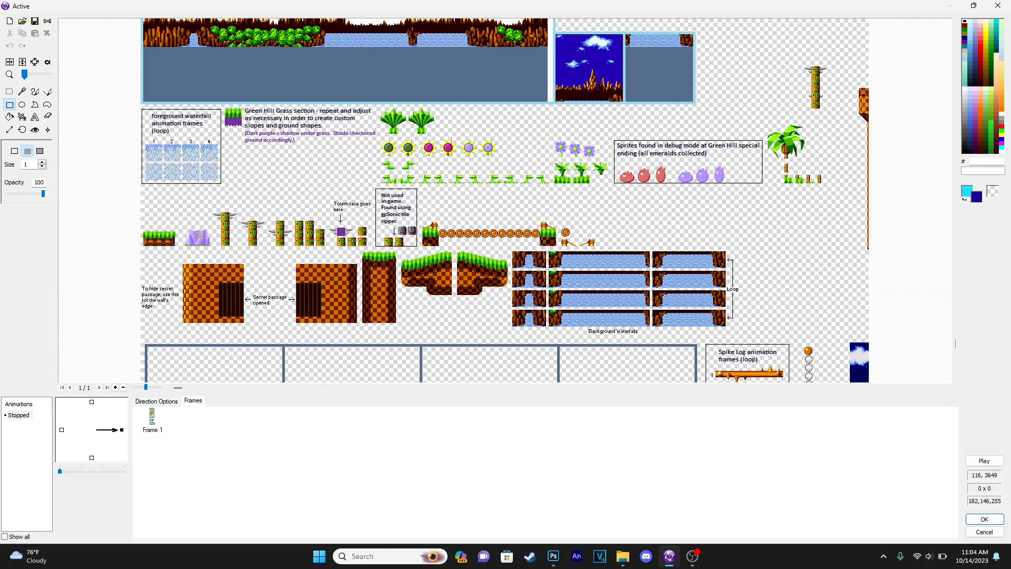
scroll(181, 238, up, 4)
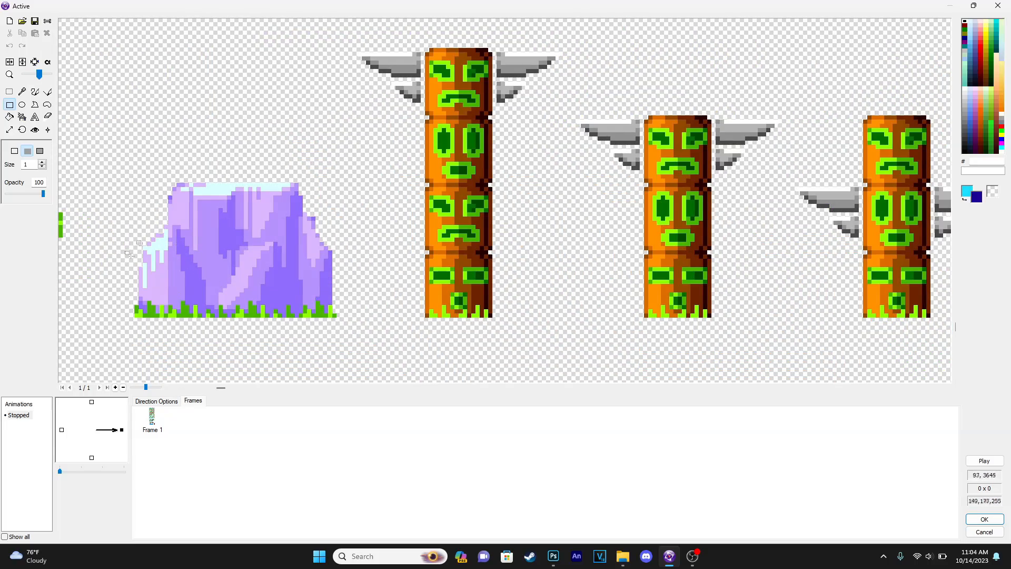
scroll(107, 240, down, 4)
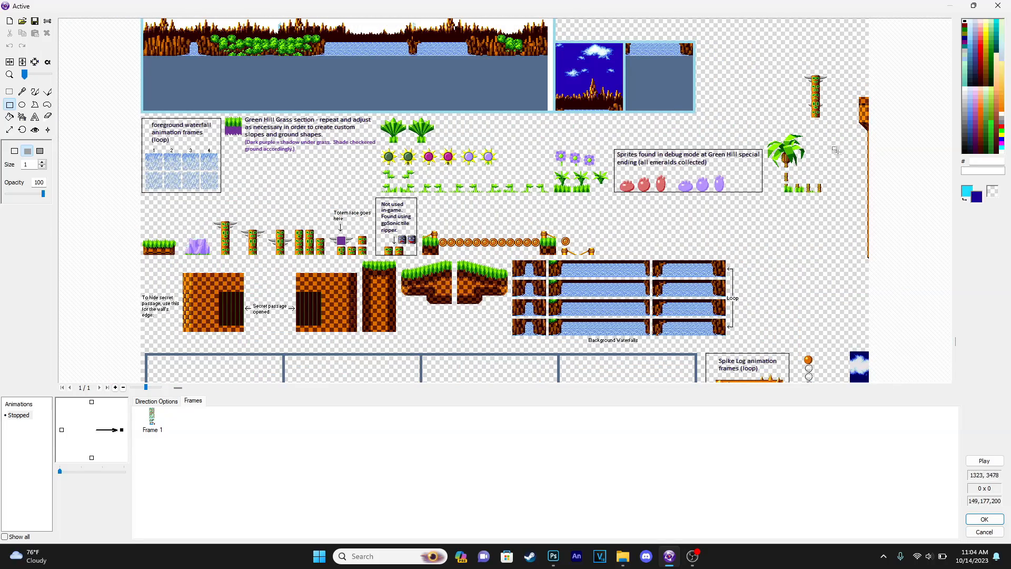
- Copy the palm tree crown, trunk and base pieces from the tile sheet and close its editor
scroll(885, 152, up, 3)
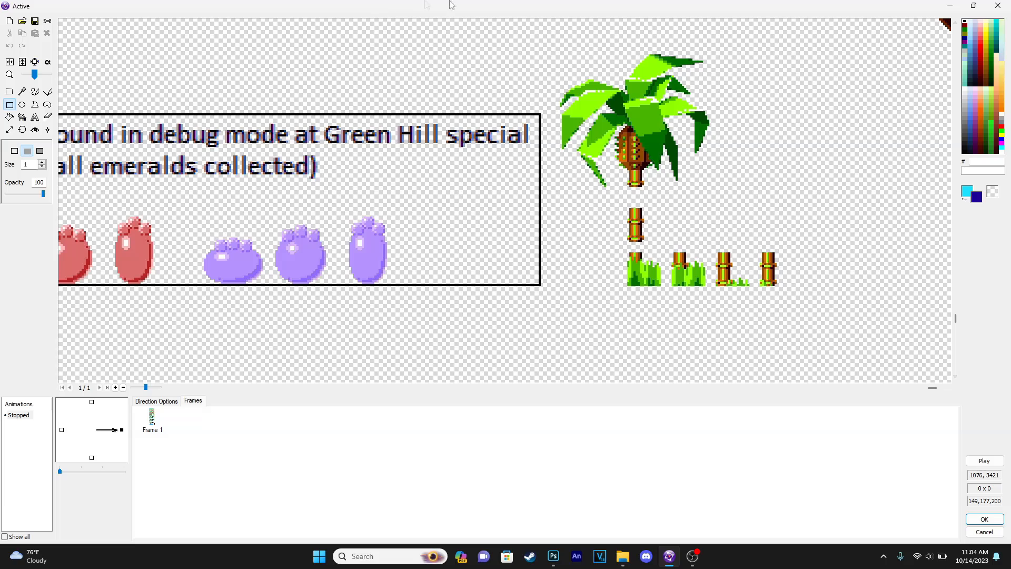
drag(566, 49, 704, 203)
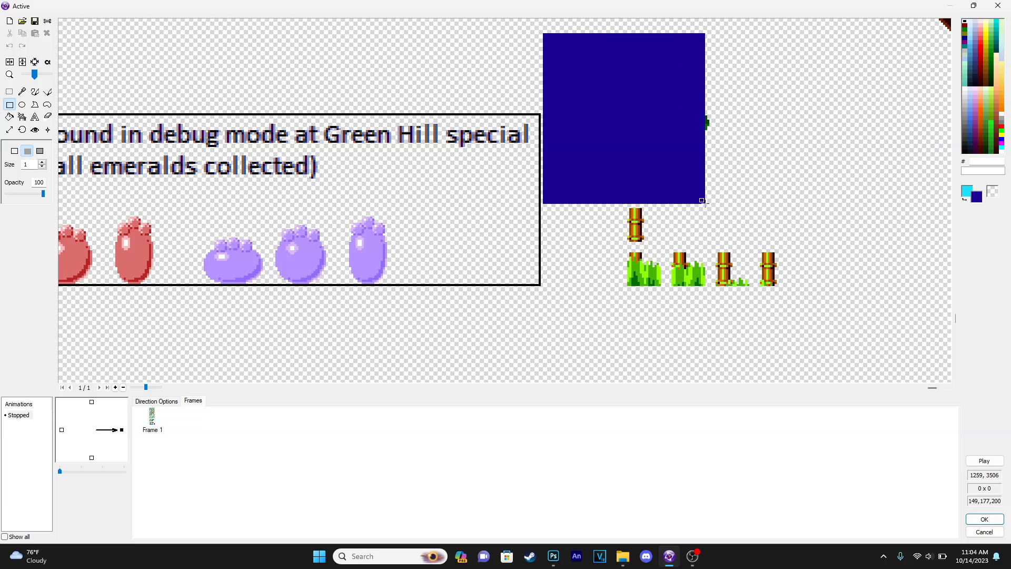
key(ctrl+z)
drag(547, 38, 816, 297)
click(857, 309)
click(997, 520)
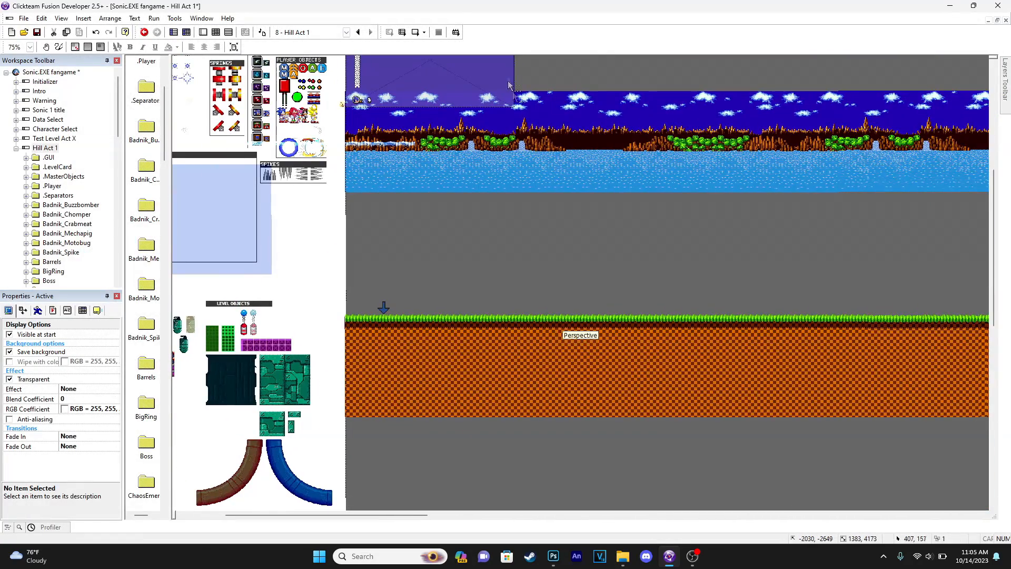
- Insert a new Active object above the ground and replace its default picture with the copied palm tree pieces
drag(560, 374, 619, 368)
drag(531, 267, 527, 229)
double_click(528, 229)
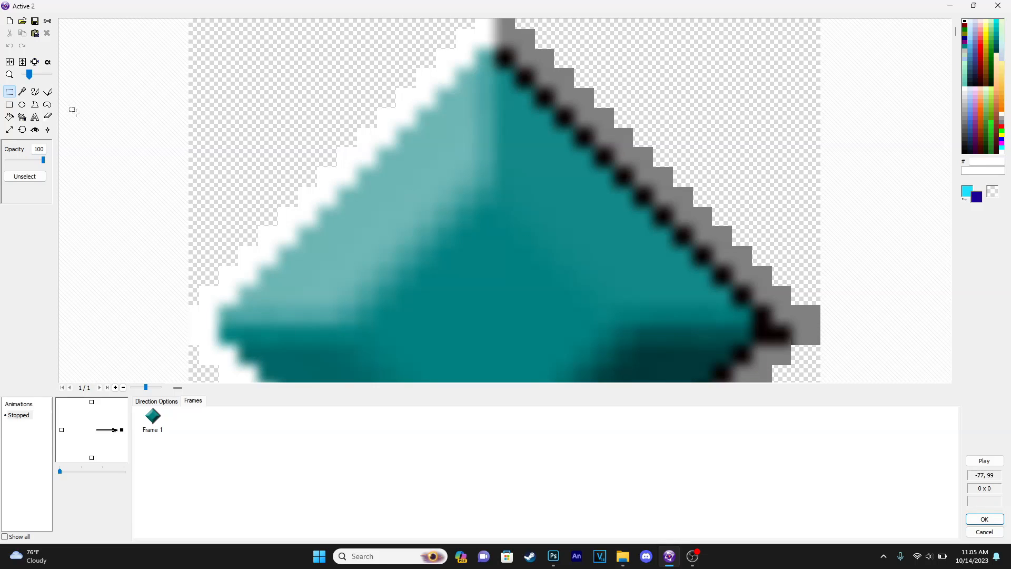
click(10, 20)
key(ctrl+v)
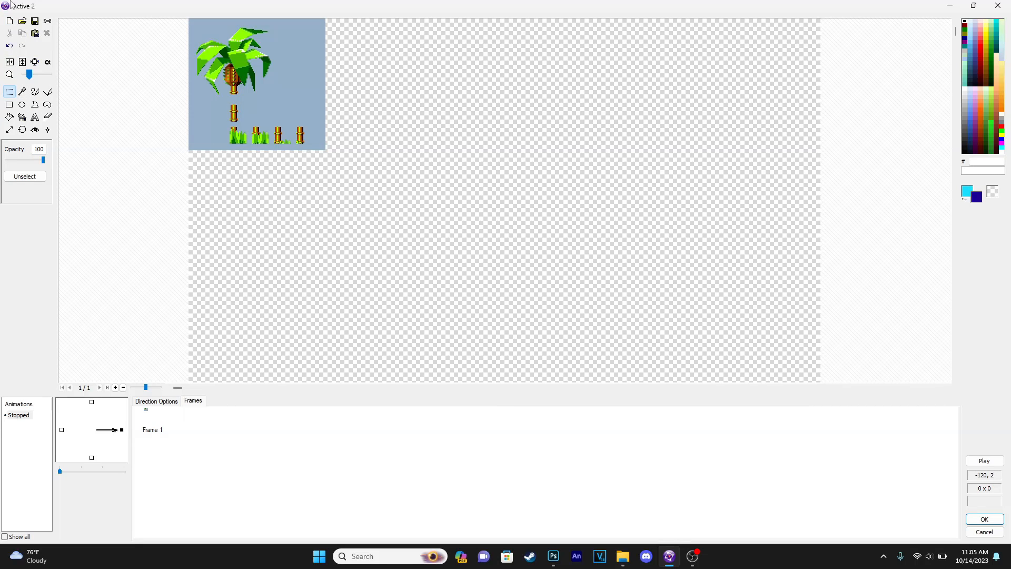
- Pick the blue-grey backing colour 149, 177, 200 around the palm pieces as the picture's transparent colour
click(25, 92)
right_click(286, 86)
click(48, 62)
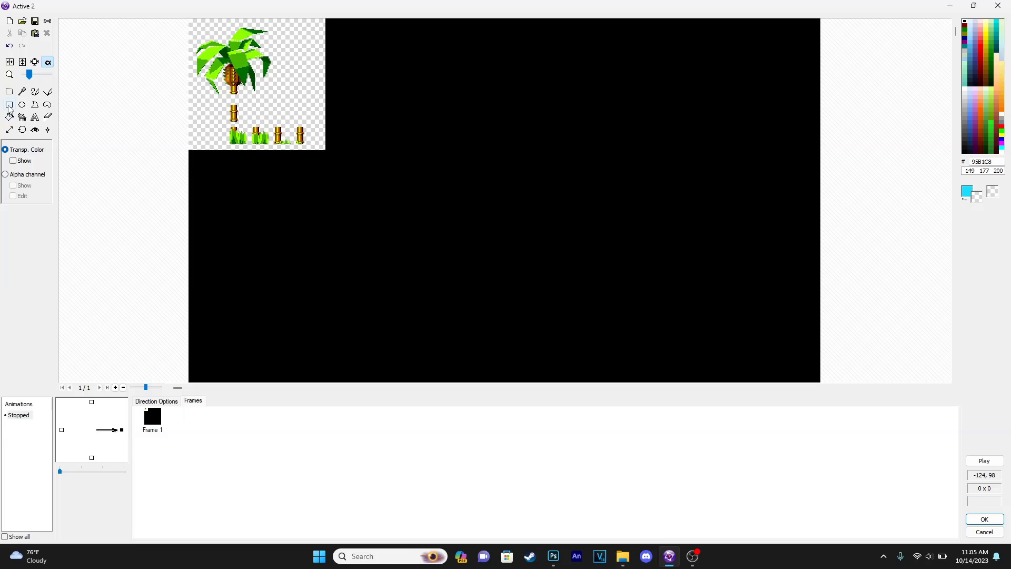
- Cover the black areas beside and below the palm pieces with filled rectangles in the transparent colour
click(9, 105)
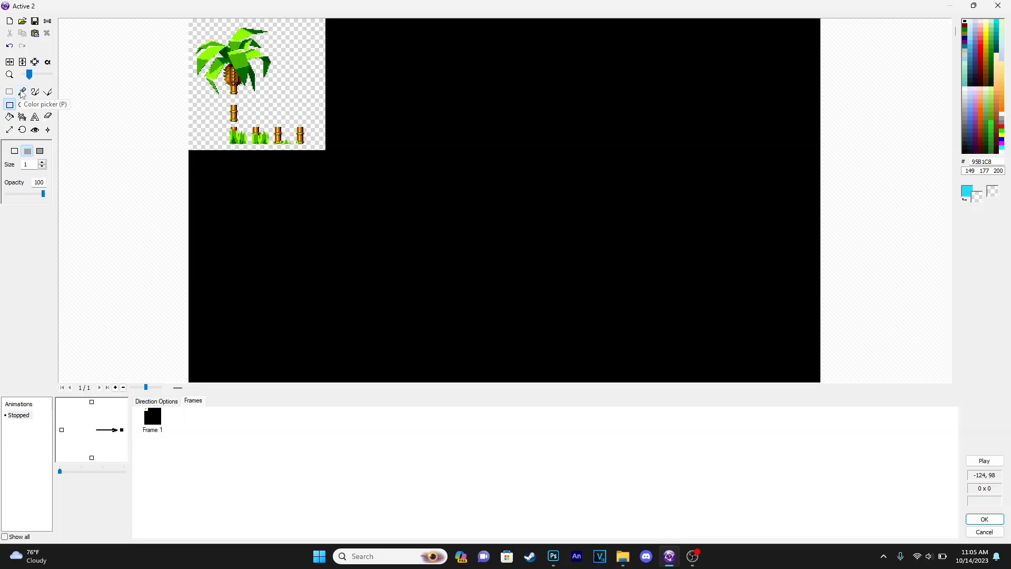
click(22, 92)
click(9, 105)
drag(179, 148, 896, 431)
scroll(551, 250, down, 1)
drag(325, 259, 776, 470)
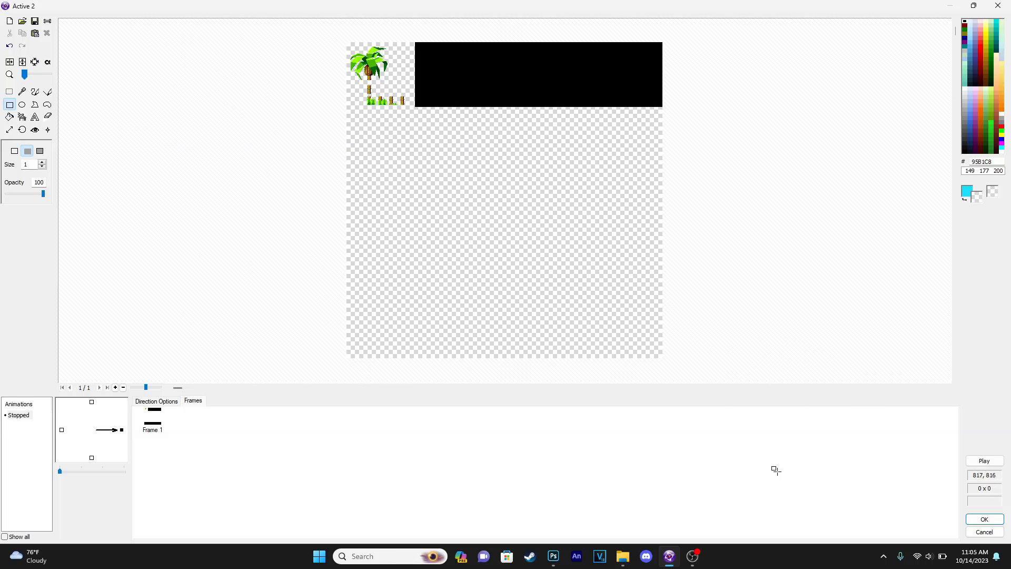
mouse_move(409, 113)
mouse_down()
mouse_move(579, 32)
mouse_move(766, 8)
mouse_up()
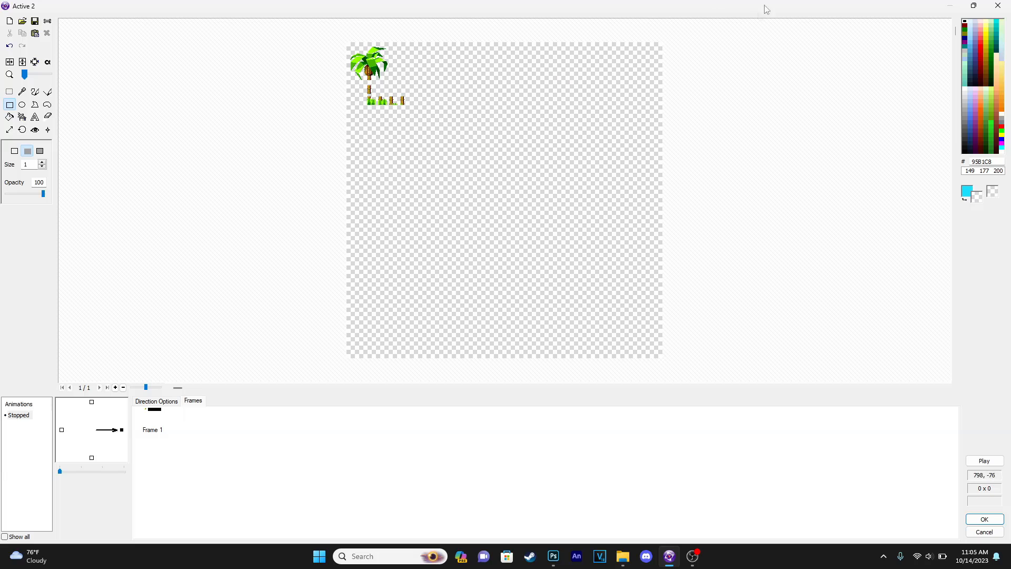
- Select all the palm tree pieces and move them away from the canvas corner towards open space
scroll(107, 139, up, 2)
click(9, 91)
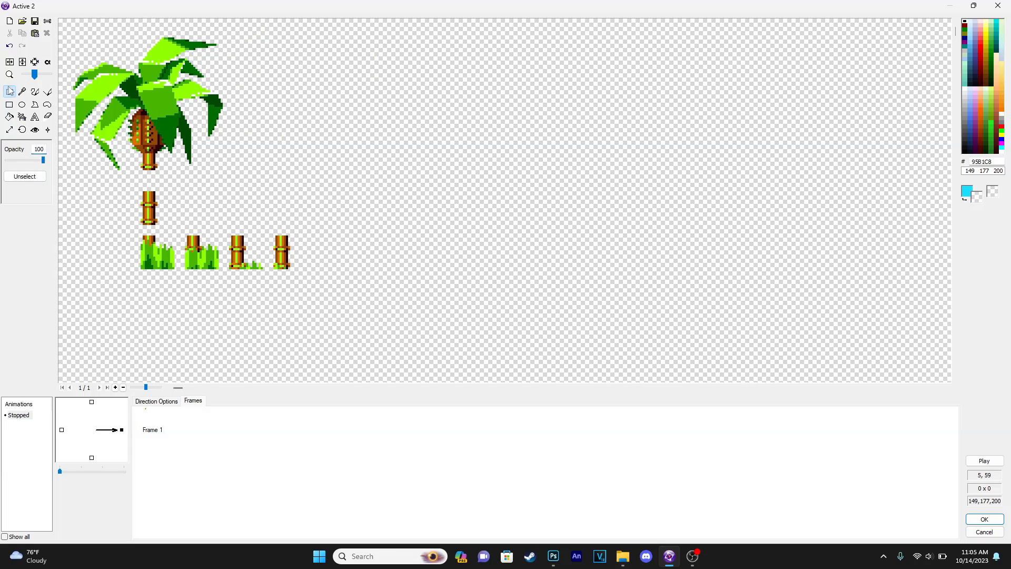
scroll(185, 128, down, 1)
drag(181, 20, 358, 164)
drag(230, 74, 409, 205)
- Move the palm crown straight up, leaving a gap above the trunk pieces for a taller trunk
scroll(457, 299, up, 1)
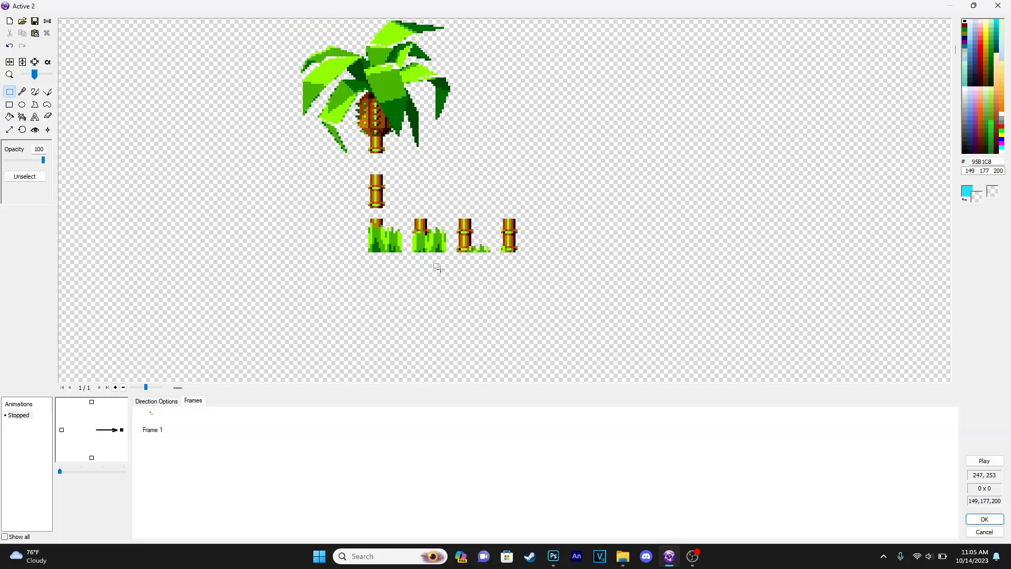
scroll(437, 267, down, 1)
scroll(437, 263, up, 1)
scroll(384, 81, down, 1)
scroll(404, 88, up, 1)
scroll(395, 105, down, 1)
drag(335, 132, 503, 232)
drag(422, 199, 423, 103)
drag(350, 253, 357, 238)
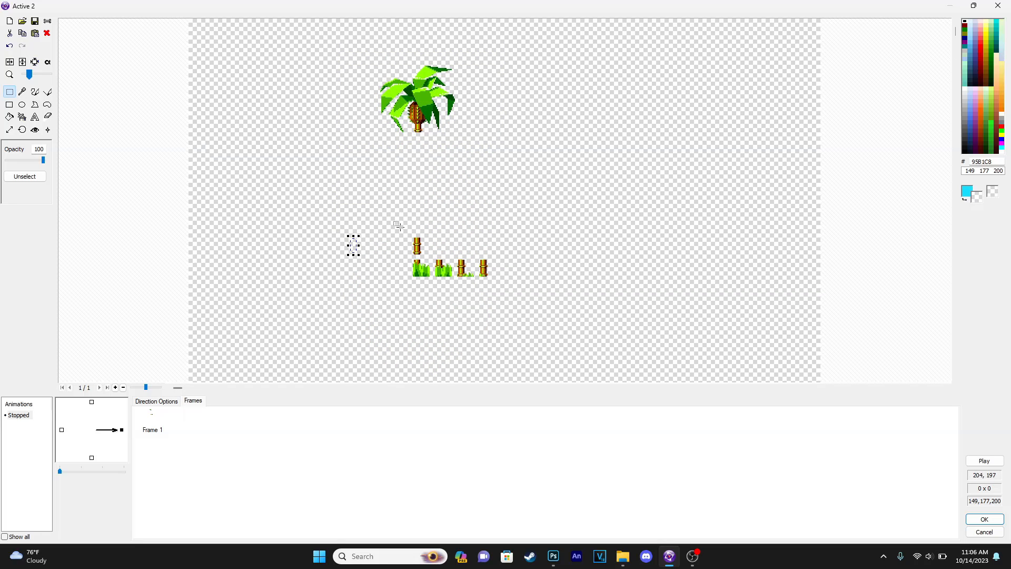
- Delete the unneeded grassy base pieces and attach the plain trunk base beneath the single trunk segment
scroll(387, 257, up, 1)
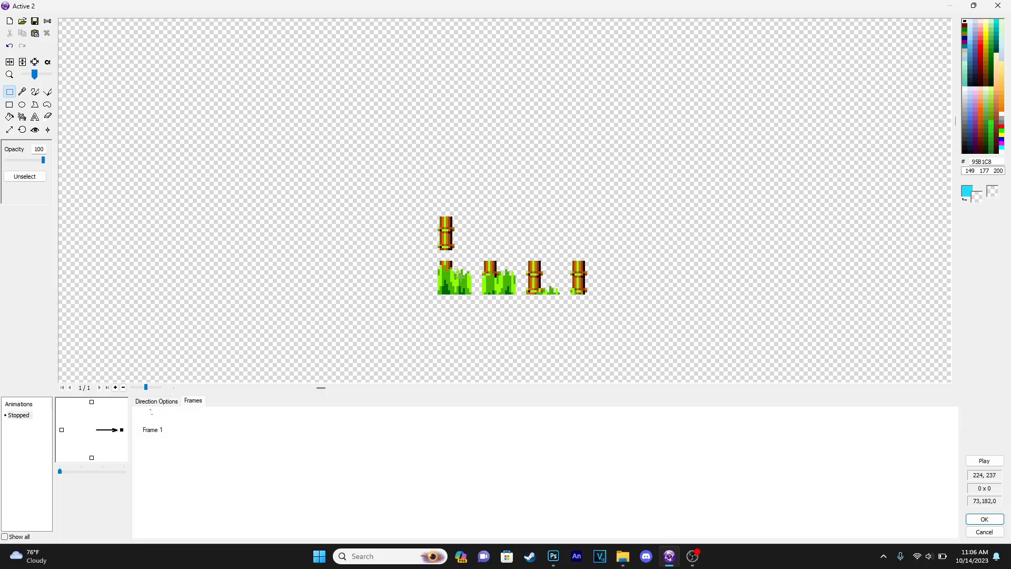
drag(418, 255, 567, 310)
key(Delete)
drag(553, 241, 446, 273)
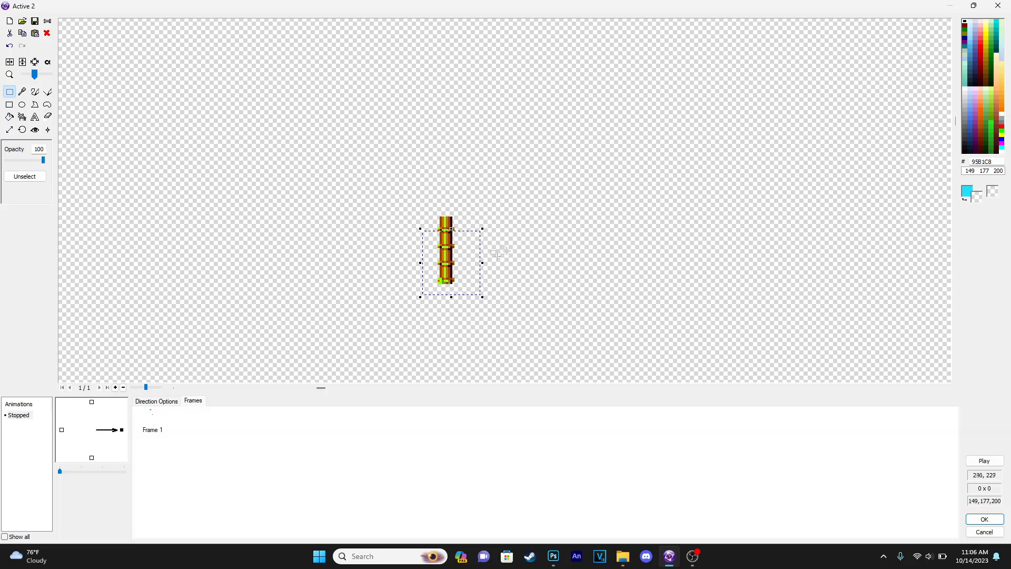
- Duplicate a section of the trunk and align the copy on top of the existing trunk
drag(384, 197, 483, 247)
key(ctrl+v)
drag(122, 48, 448, 199)
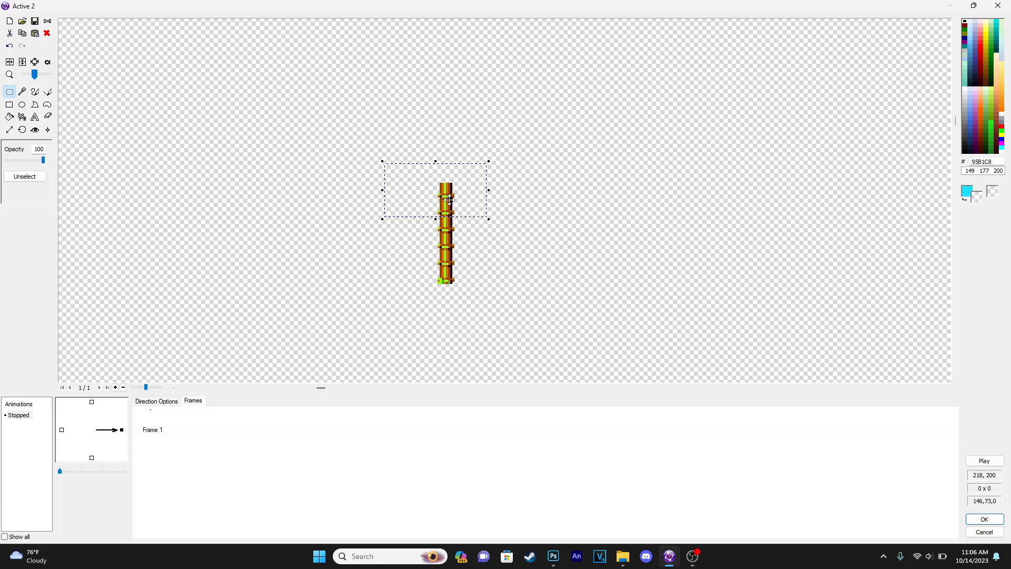
key(Up)
key(Down)
- Extend the trunk with further copied sections until it joins the palm crown as one complete tree
drag(411, 161, 476, 266)
drag(476, 267, 479, 265)
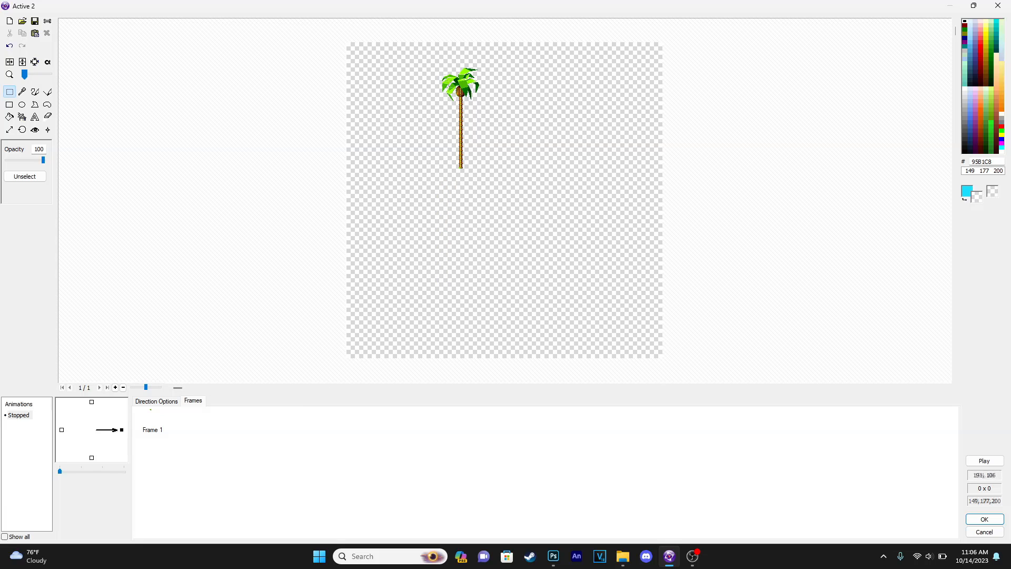
scroll(415, 56, up, 1)
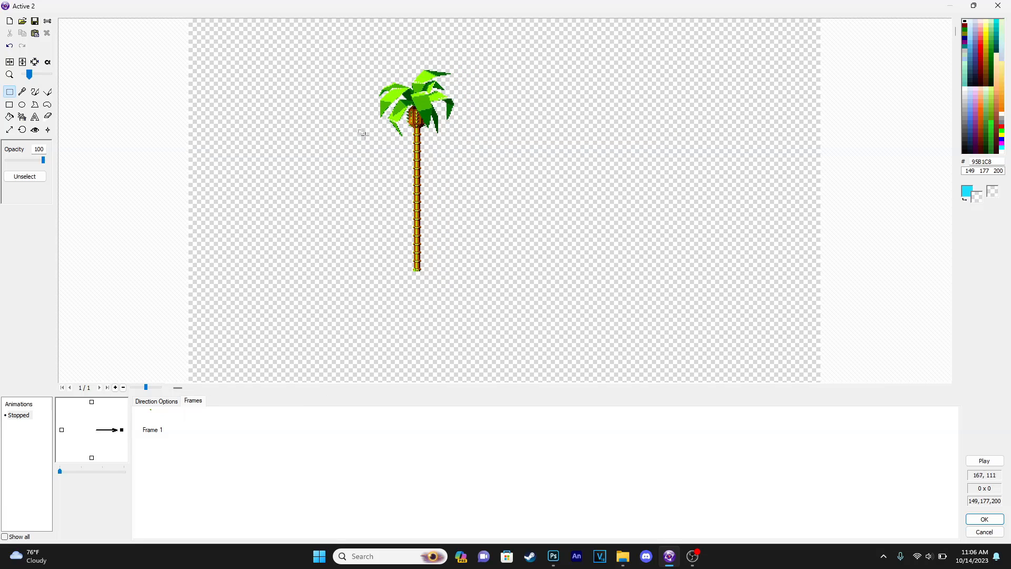
- Crop the palm tree's image to its edges, place its hot spot at X 35, Y 95, and apply the edit
scroll(363, 134, up, 1)
scroll(368, 134, down, 1)
scroll(285, 101, down, 1)
scroll(401, 45, up, 1)
click(35, 62)
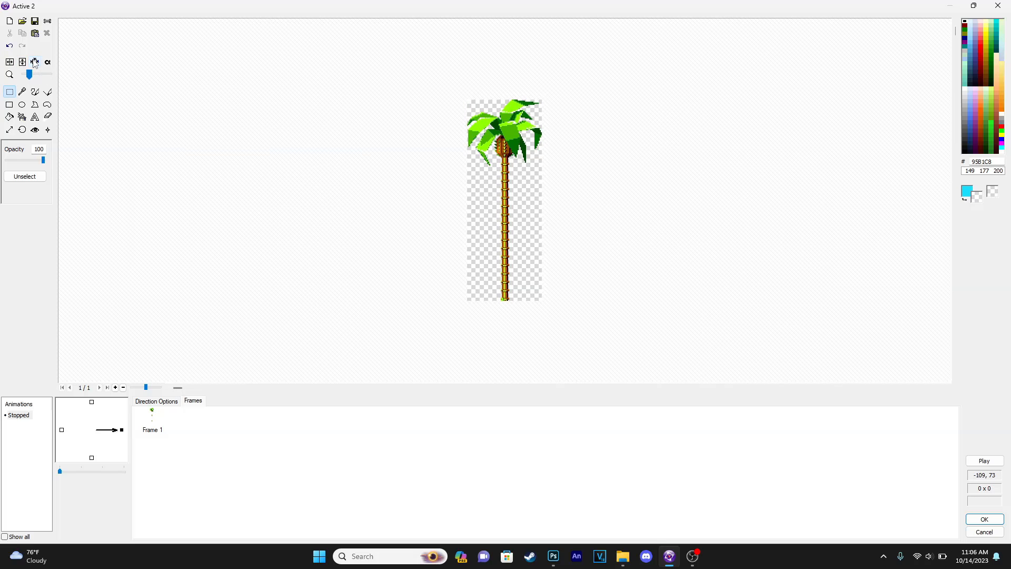
click(35, 130)
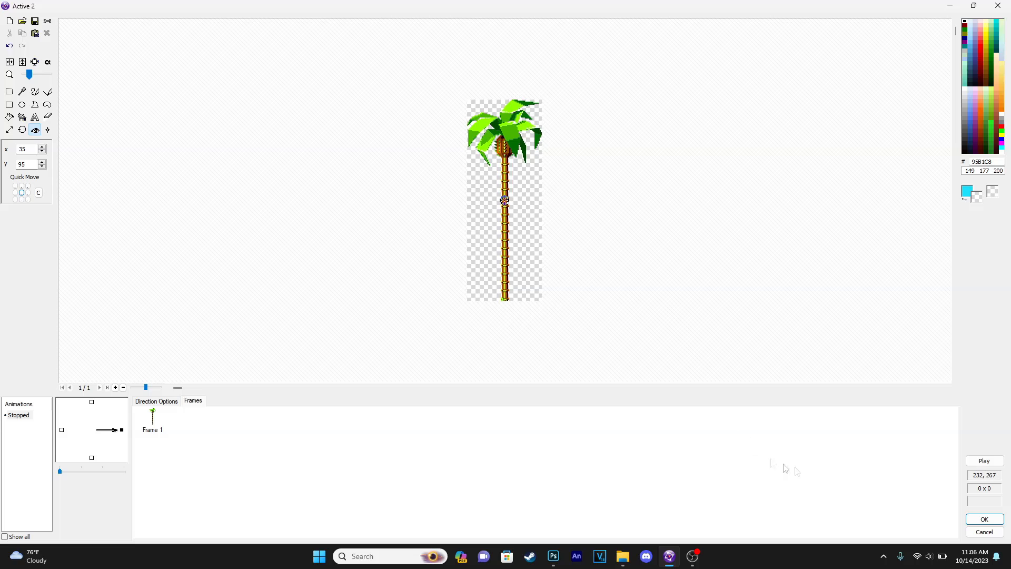
click(973, 520)
- Rename the palm tree object as Tree
right_click(539, 267)
click(577, 45)
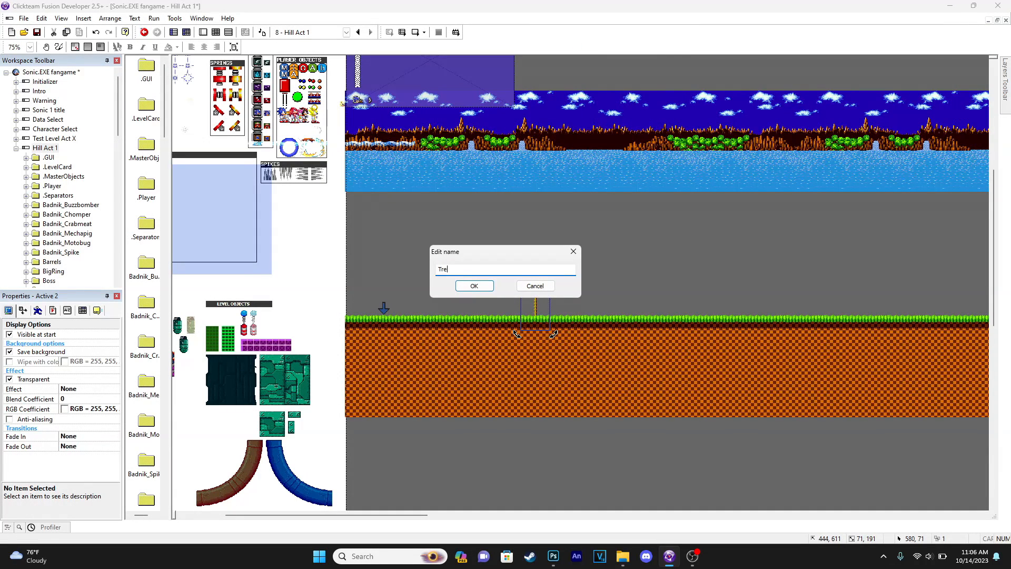
key(Return)
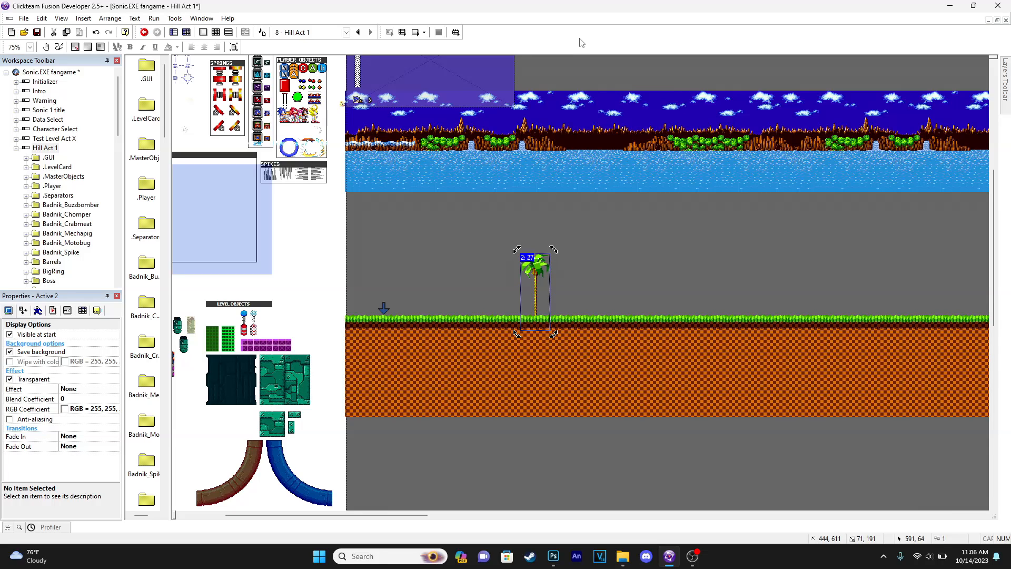
- Move the tree to layer 4 and send it to the back of that layer
scroll(510, 305, right, 2)
middle_drag(509, 301, 495, 299)
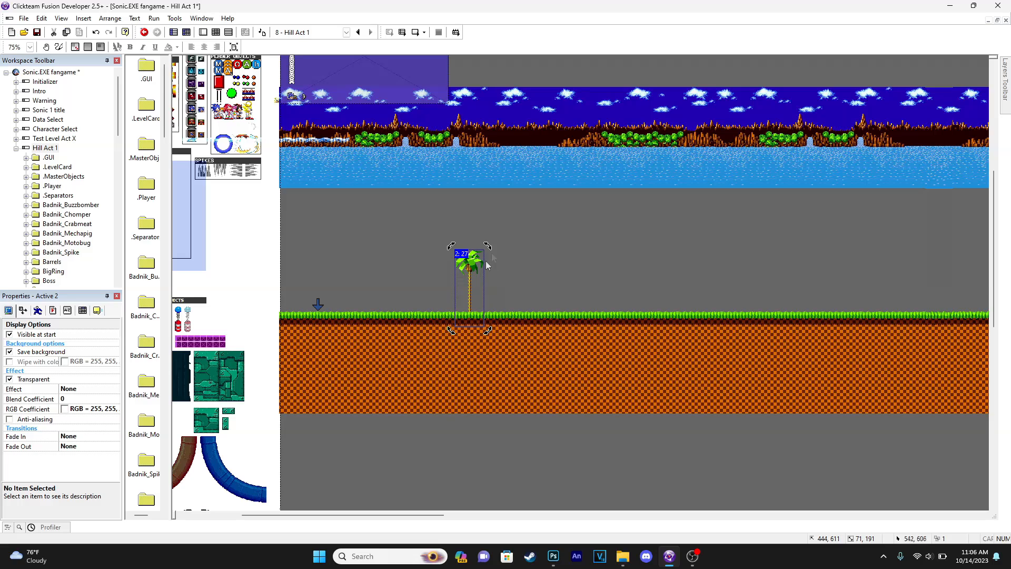
mouse_move(1005, 79)
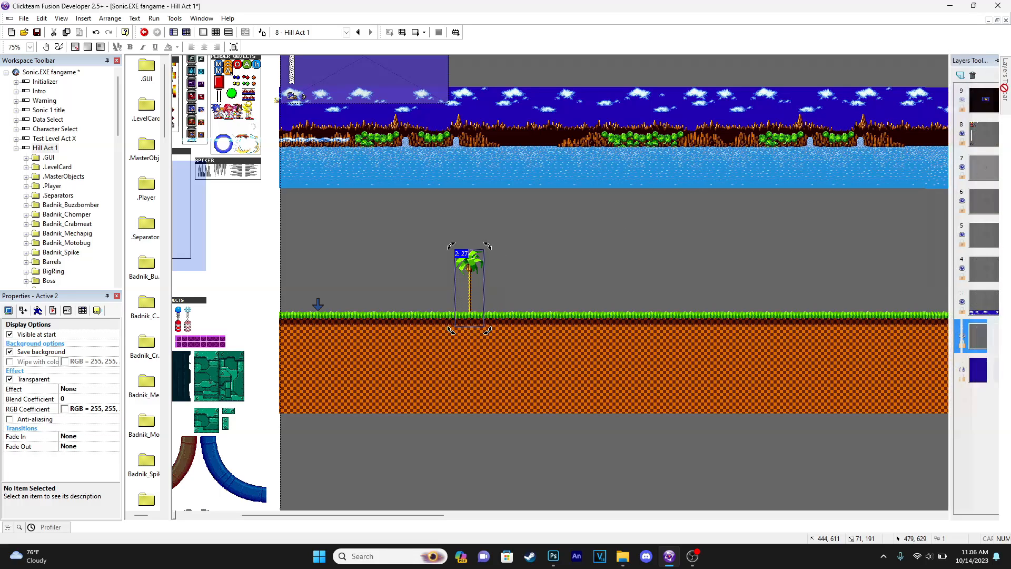
click(972, 275)
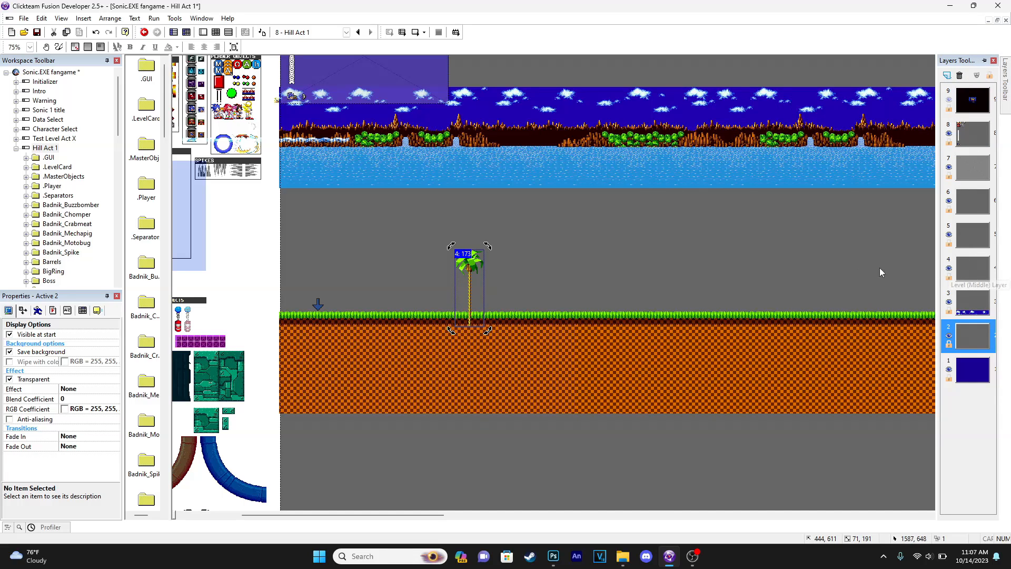
right_click(473, 263)
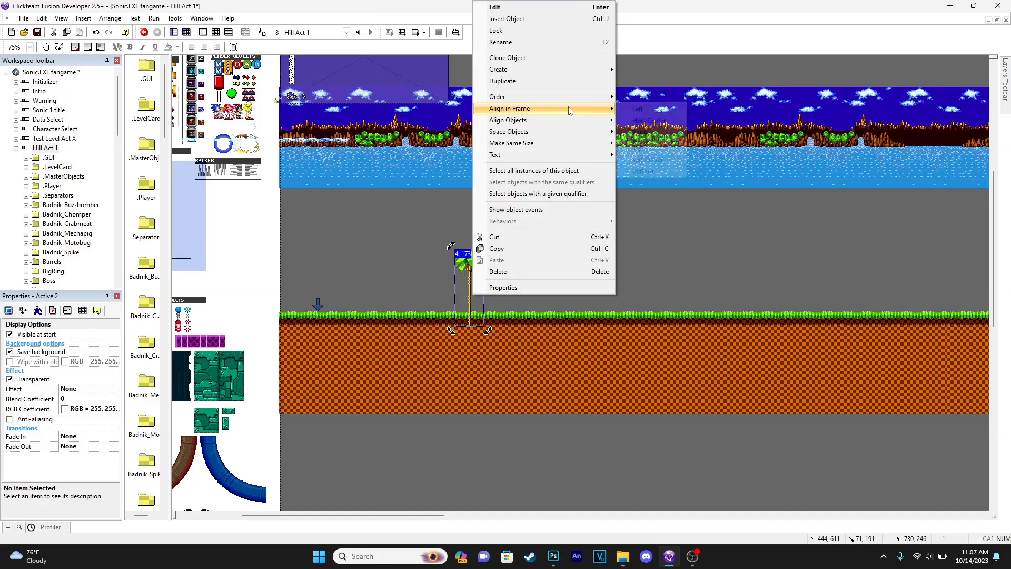
mouse_move(609, 100)
click(662, 108)
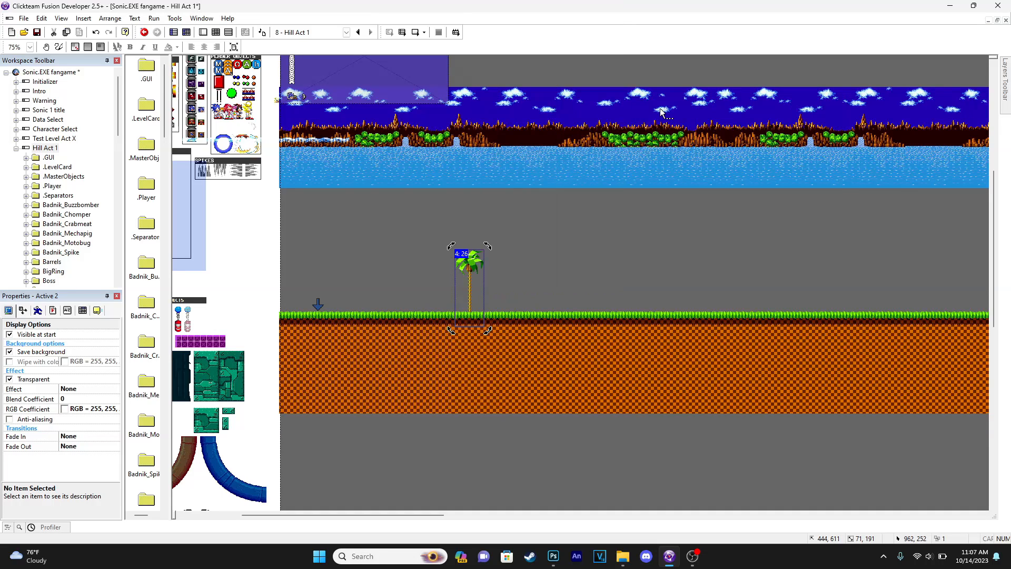
- Move the tree beside the start arrow, at about X 161, Y 600, with its trunk standing on the grass
click(29, 47)
click(20, 103)
middle_drag(537, 303, 809, 296)
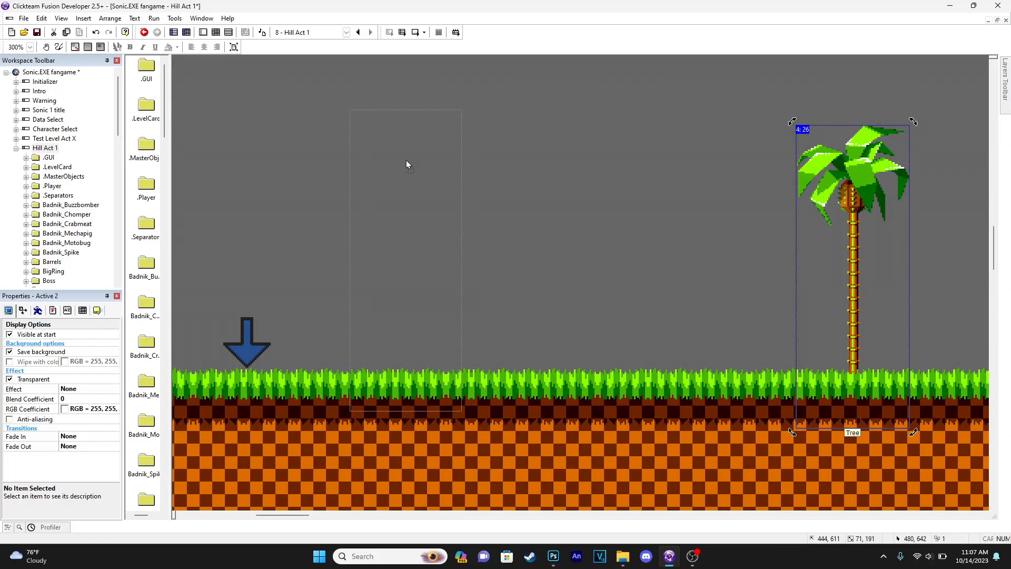
drag(406, 160, 405, 159)
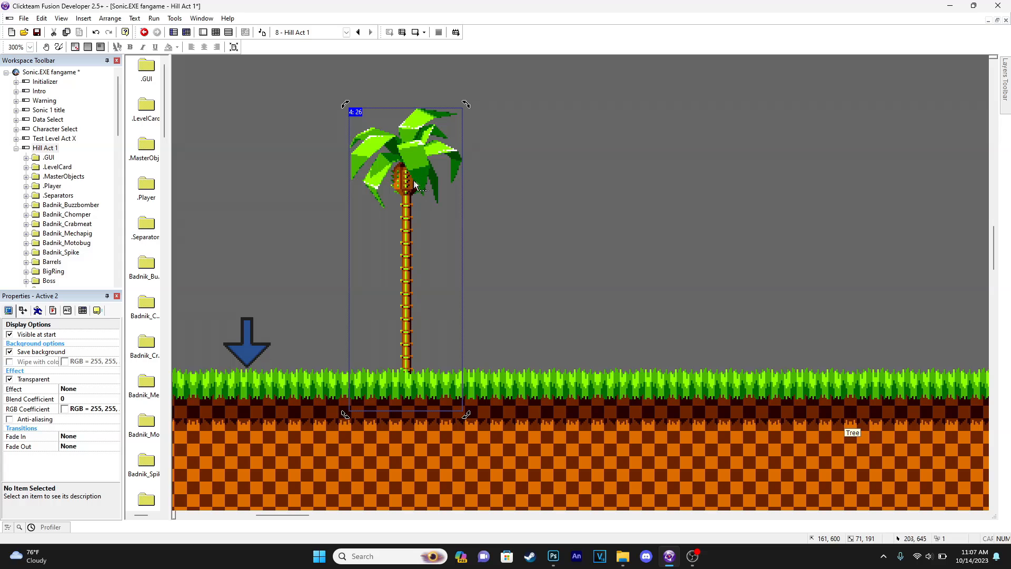
- Open the Green Hill Zone sprite sheet object's image and select the area holding the yellow and purple flower sprites
click(19, 82)
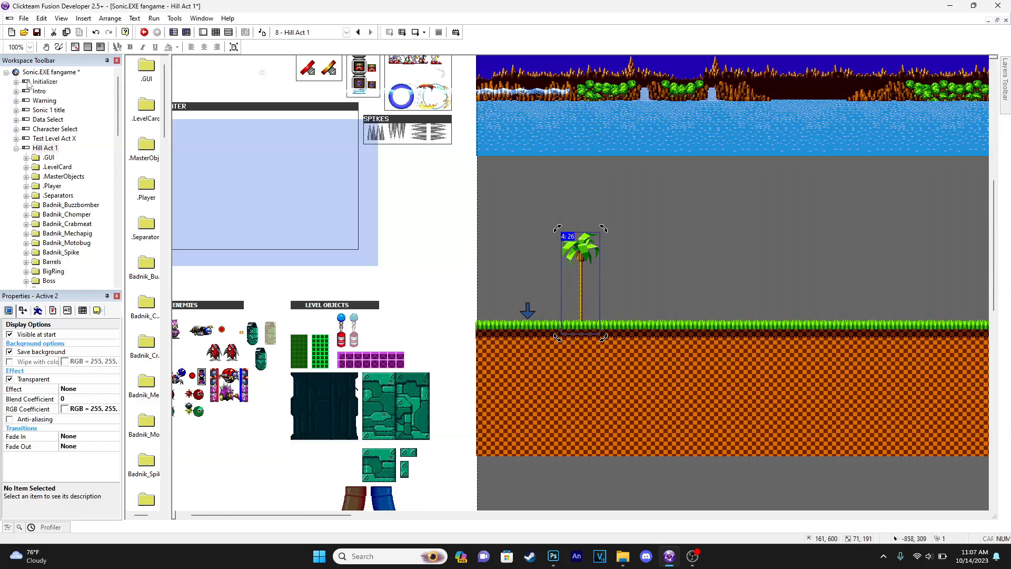
middle_drag(433, 201, 721, 292)
click(30, 47)
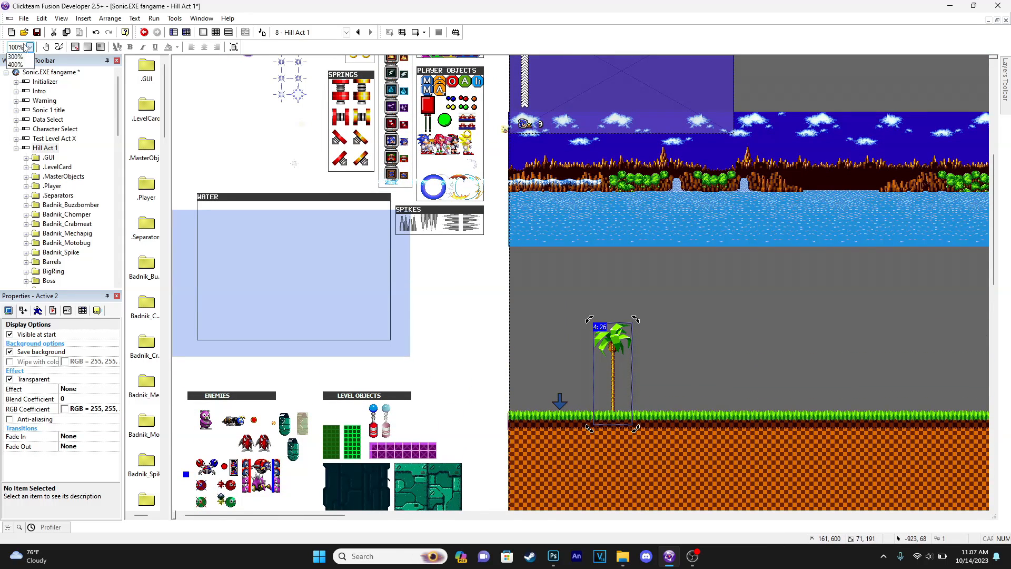
click(19, 74)
double_click(581, 279)
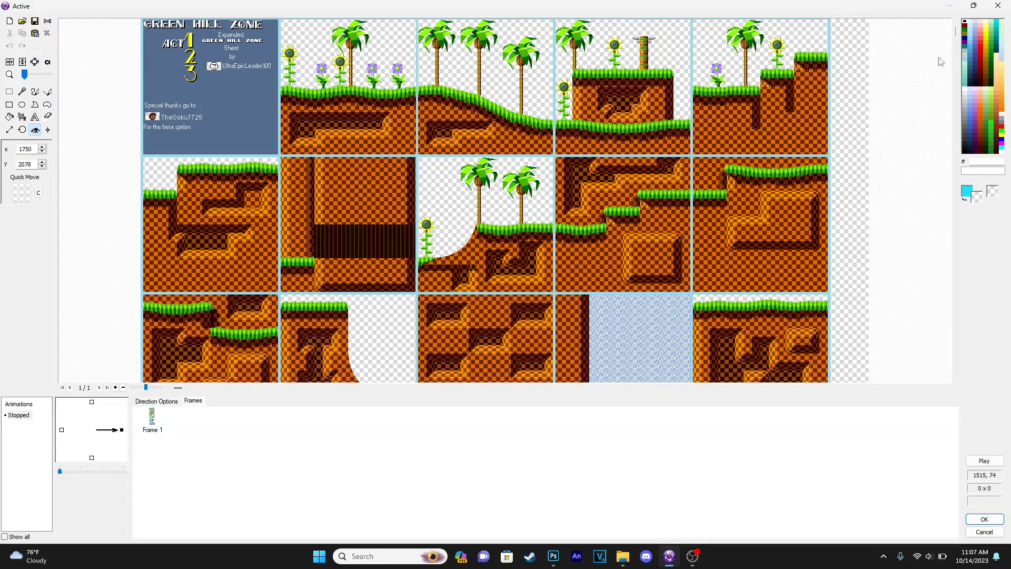
drag(955, 32, 958, 341)
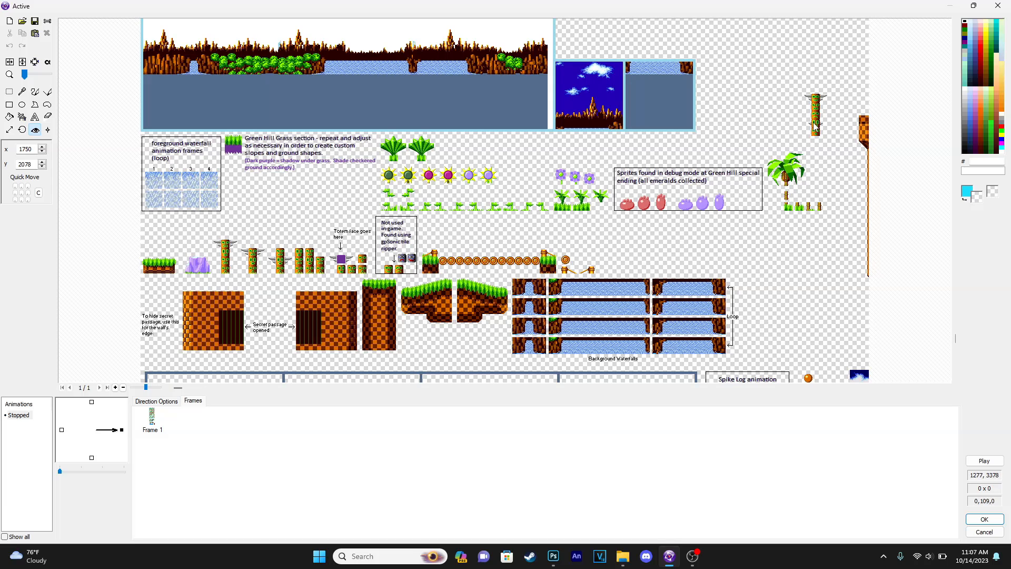
scroll(838, 105, up, 1)
scroll(837, 106, down, 1)
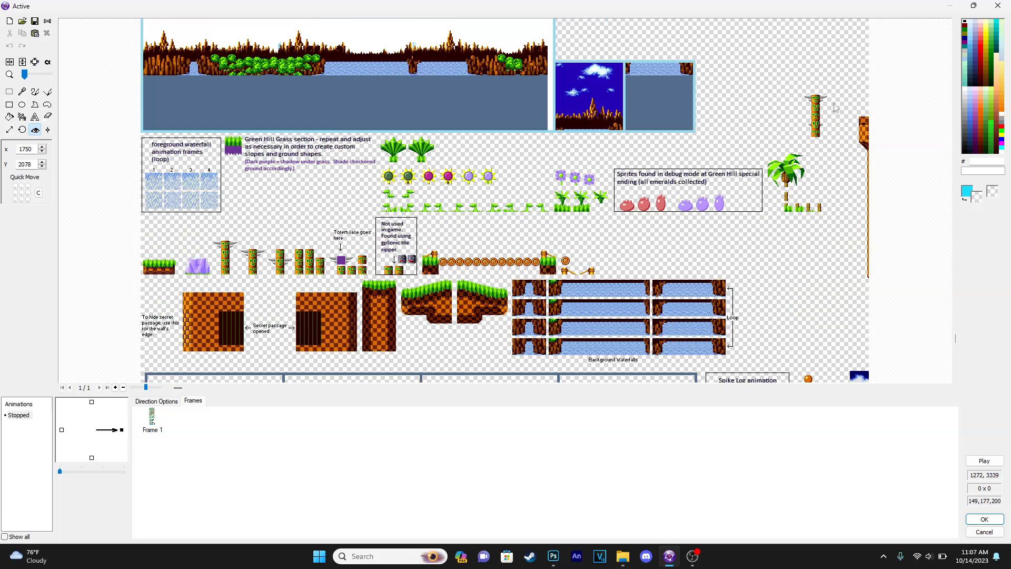
scroll(459, 189, up, 1)
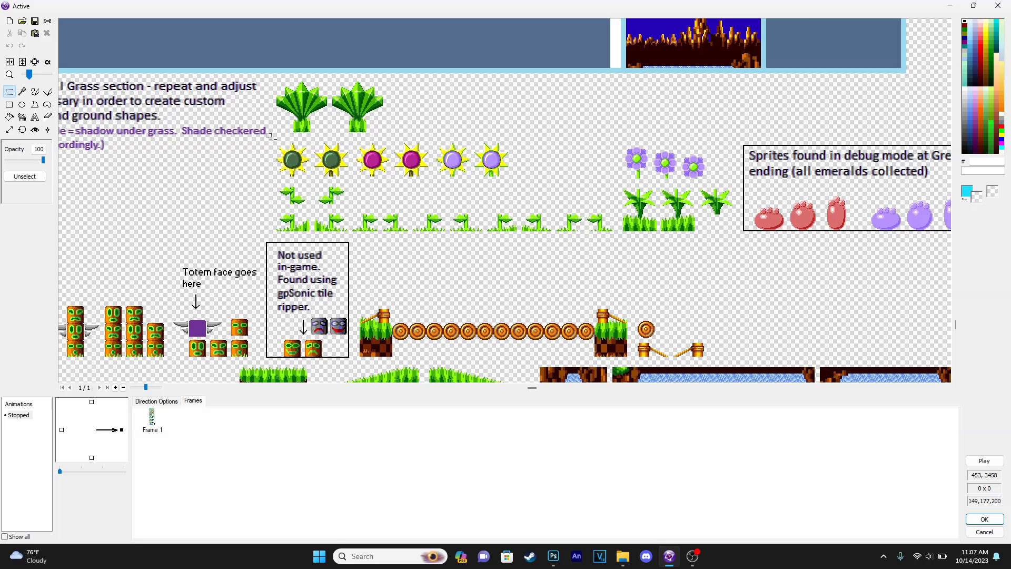
drag(272, 137, 733, 241)
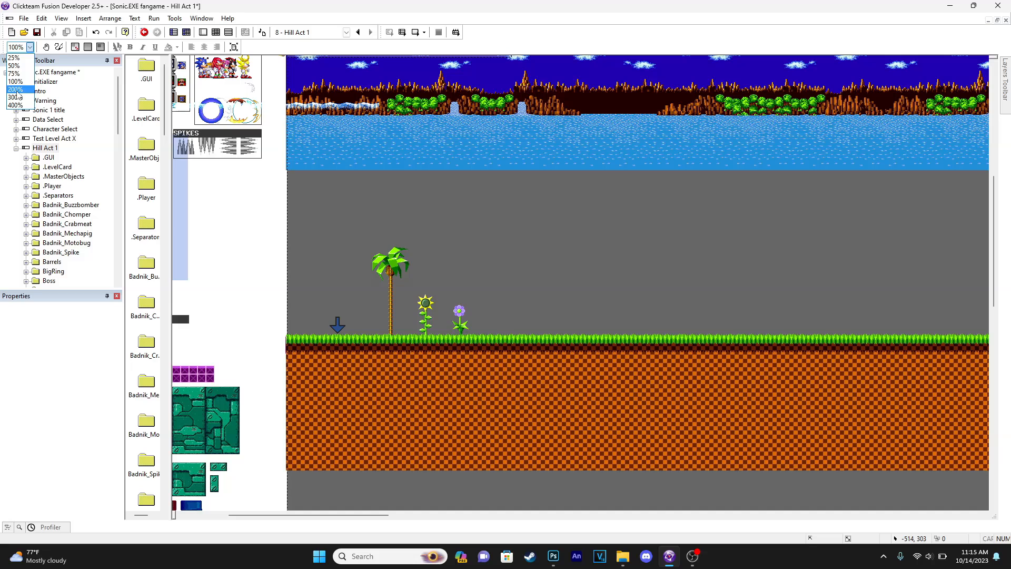
- Lower the yellow flower slightly into the grass, to about X 246, Y 694
ctrl+scroll(416, 316, up, 3)
scroll(741, 246, left, 5)
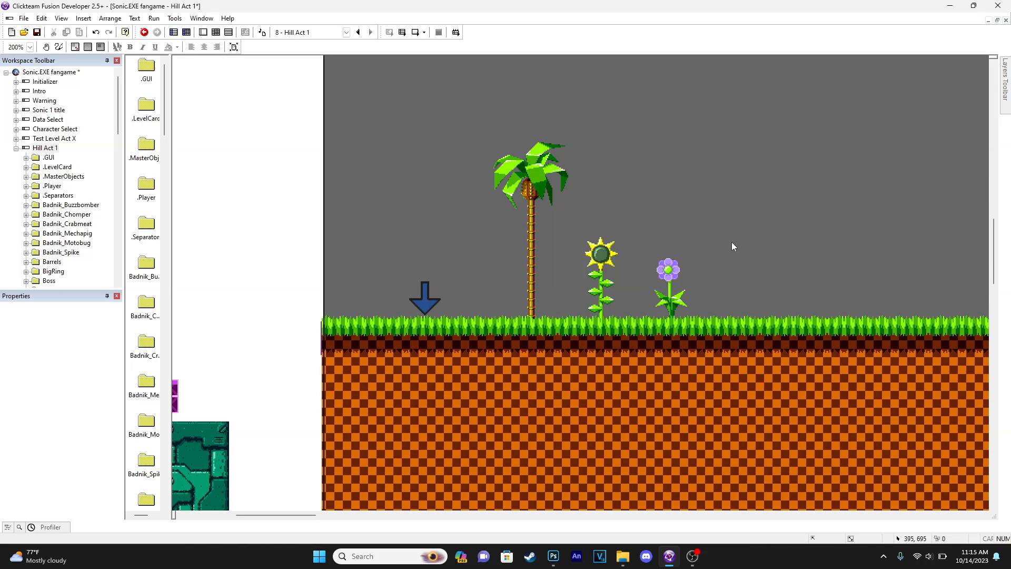
click(592, 255)
mouse_move(593, 254)
mouse_down()
mouse_move(604, 265)
mouse_move(597, 254)
mouse_up()
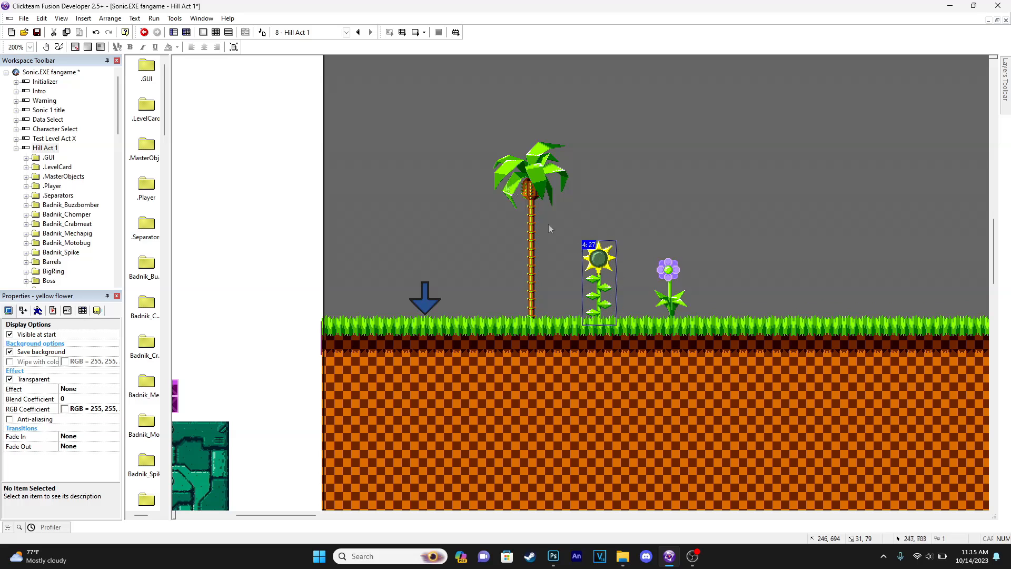
- Test-run the level, running and jumping the character past the tree and flowers, and close the game window
key(F7)
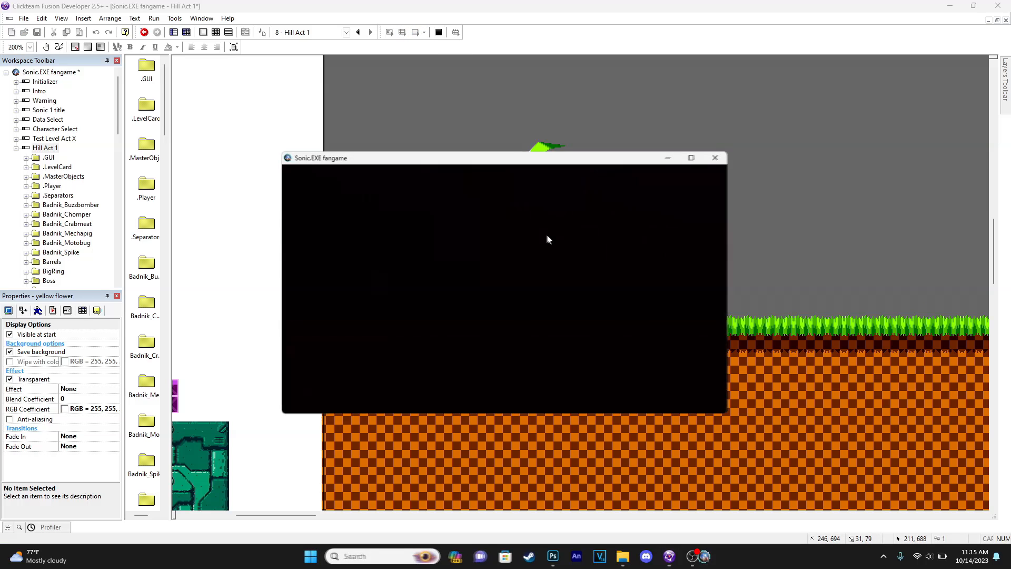
key(Right)
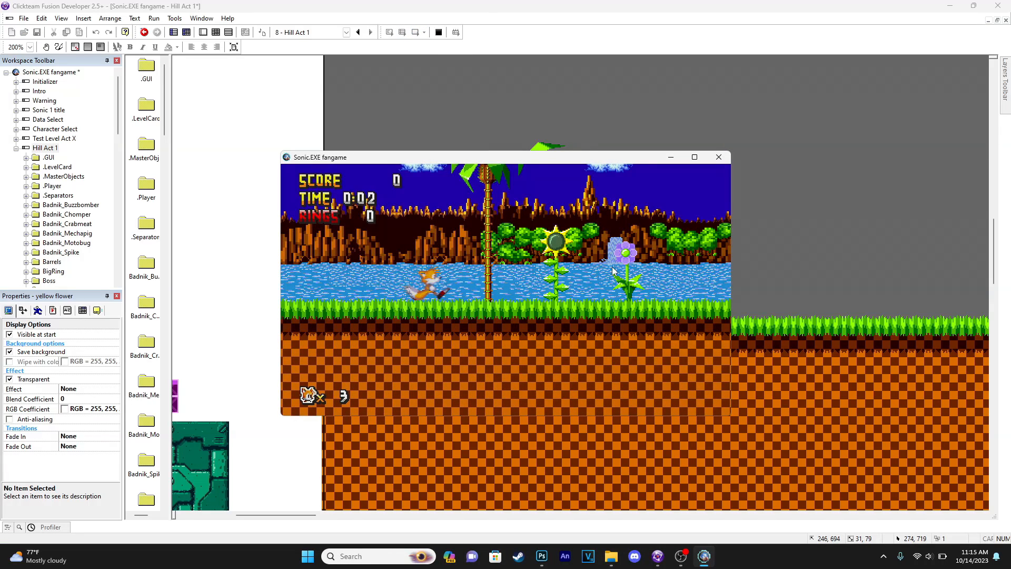
key(space)
key(Left)
key(space)
key(Right)
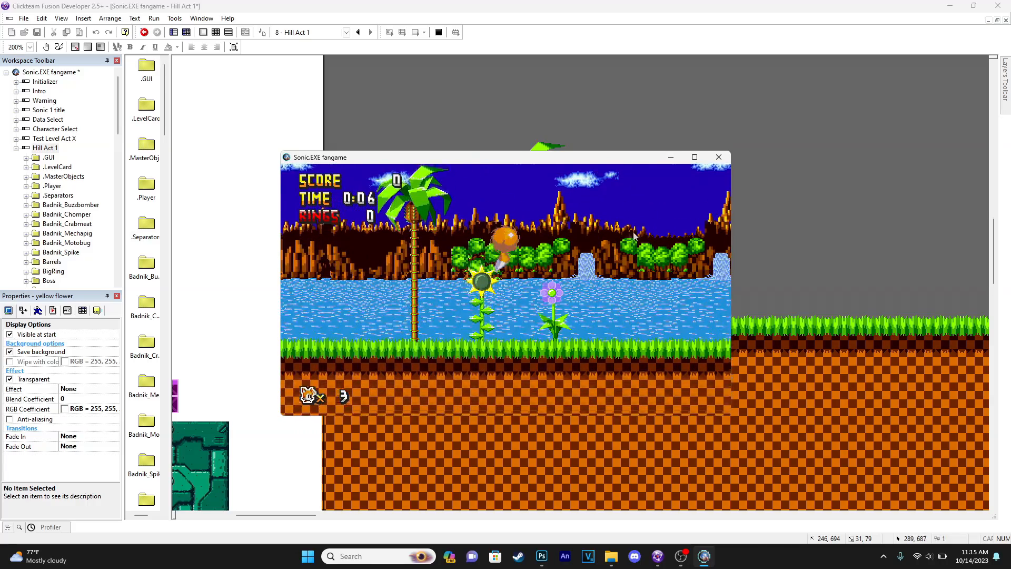
click(730, 156)
- Raise the palm tree slightly to about X 158, Y 589 and check its trunk against the grass up close
middle_drag(574, 249, 481, 274)
mouse_move(285, 518)
mouse_down()
mouse_move(790, 518)
mouse_move(286, 520)
mouse_up()
click(330, 192)
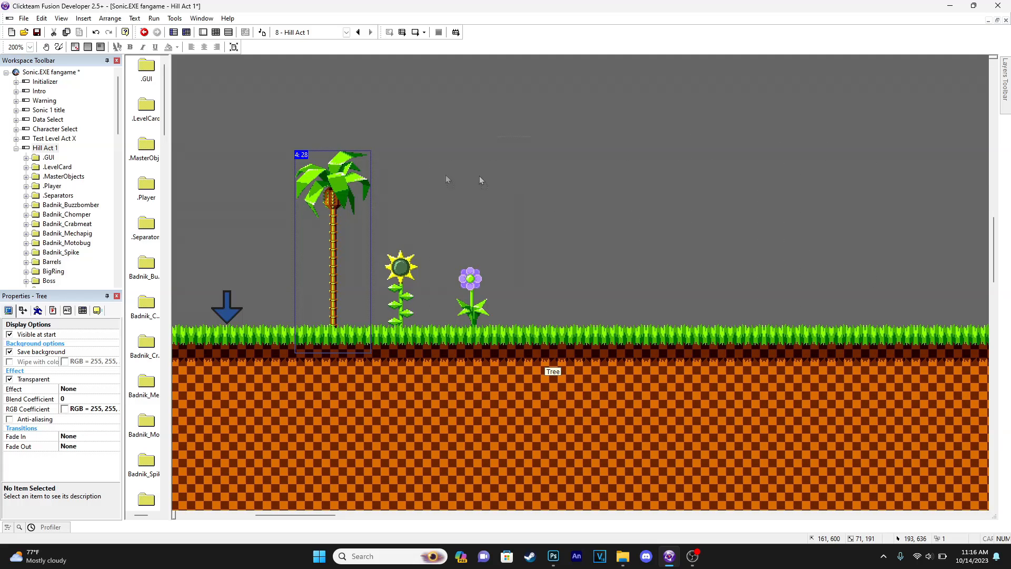
drag(323, 185, 319, 173)
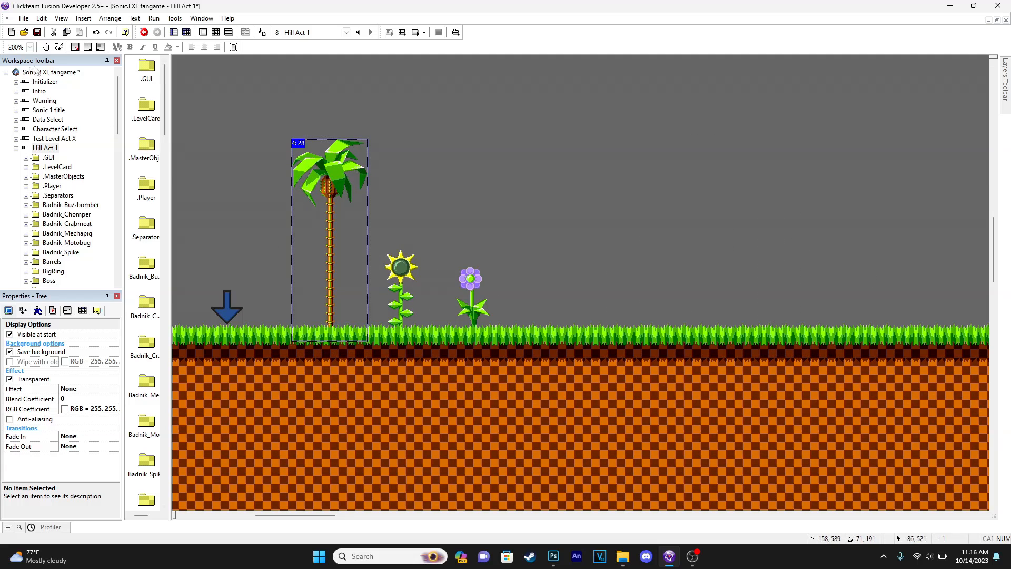
click(30, 47)
click(18, 91)
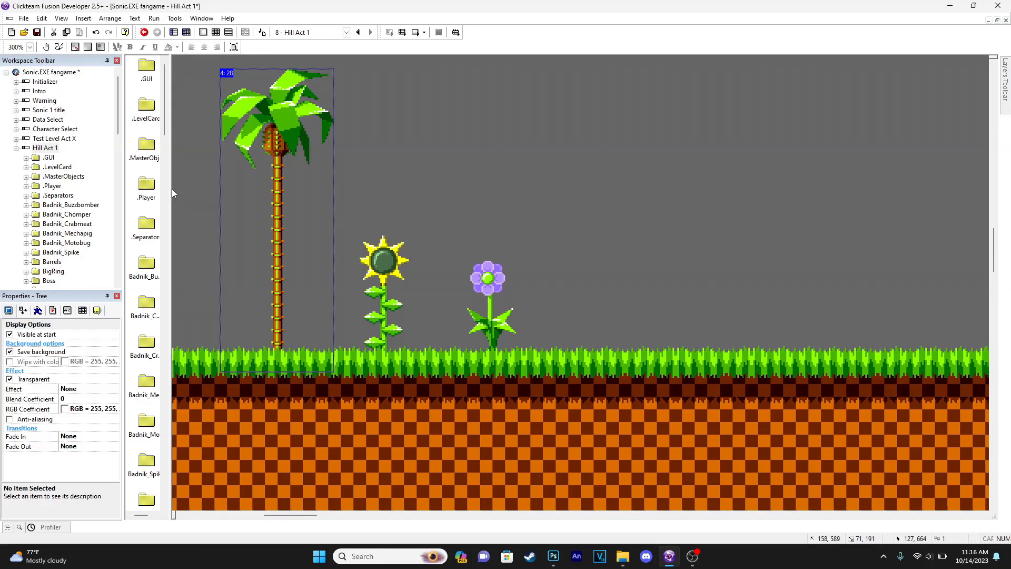
- Spread the purple and yellow flowers farther right along the grass, away from the palm tree
click(29, 47)
click(15, 81)
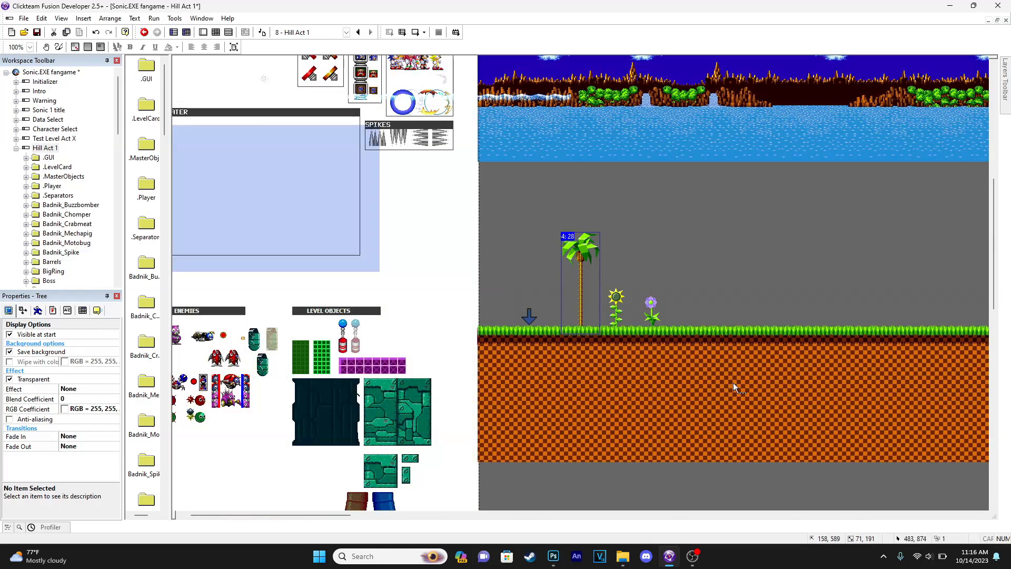
drag(321, 281, 643, 285)
drag(296, 267, 439, 270)
- Copy the palm tree and paste a copy between the two flowers, at about X 666, Y 616
click(243, 229)
click(250, 224)
key(ctrl+c)
key(ctrl+v)
click(502, 240)
drag(521, 256, 519, 232)
- Send the copied tree to the back and reposition it at about X 660, Y 634
right_click(516, 289)
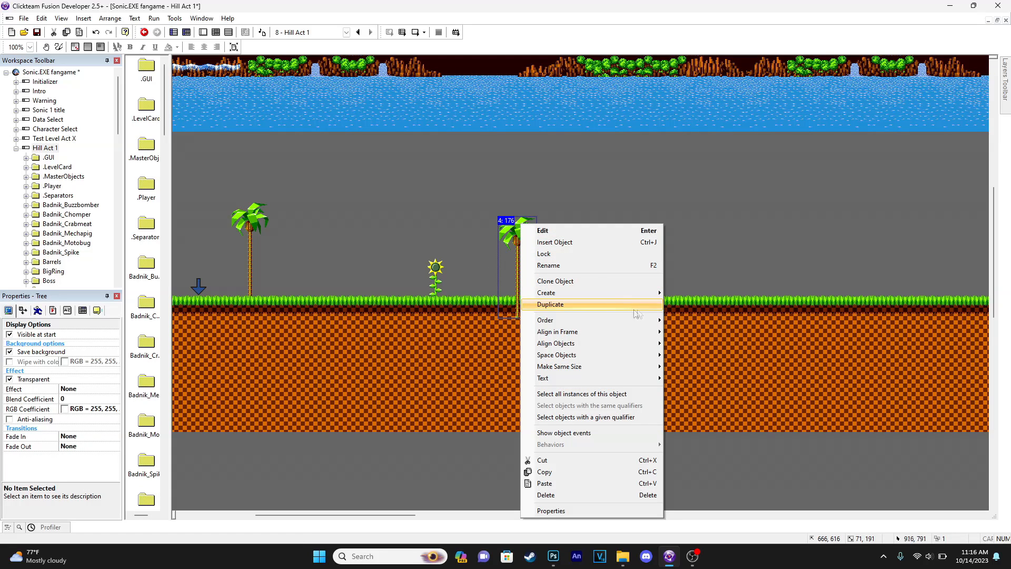
mouse_move(632, 319)
click(694, 333)
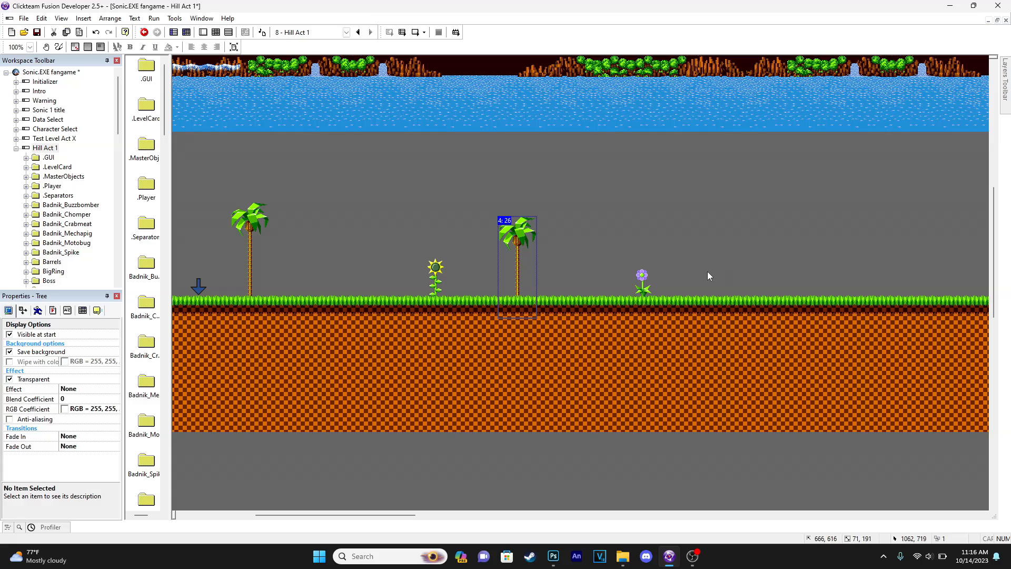
drag(521, 247, 527, 279)
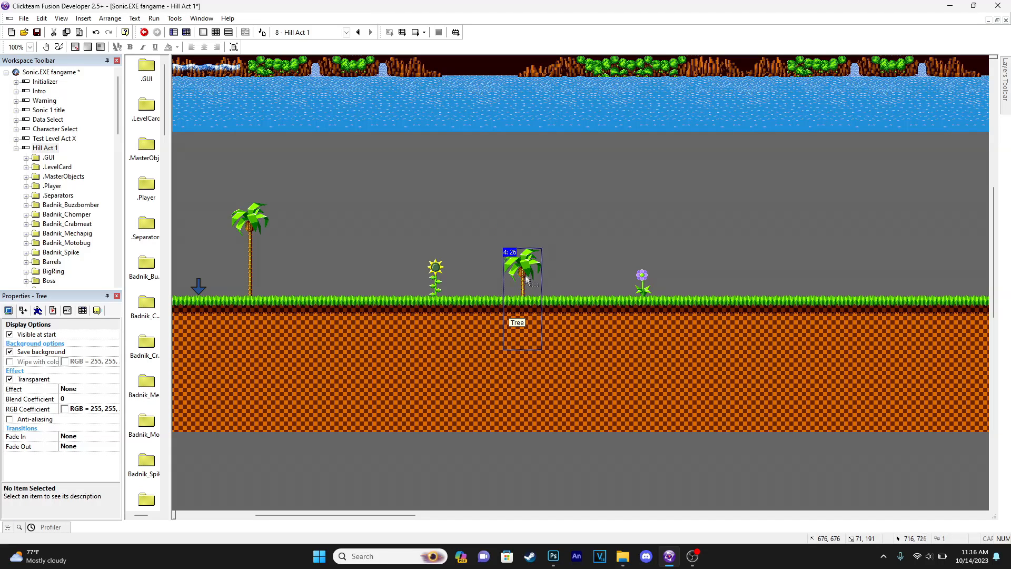
drag(519, 229, 518, 245)
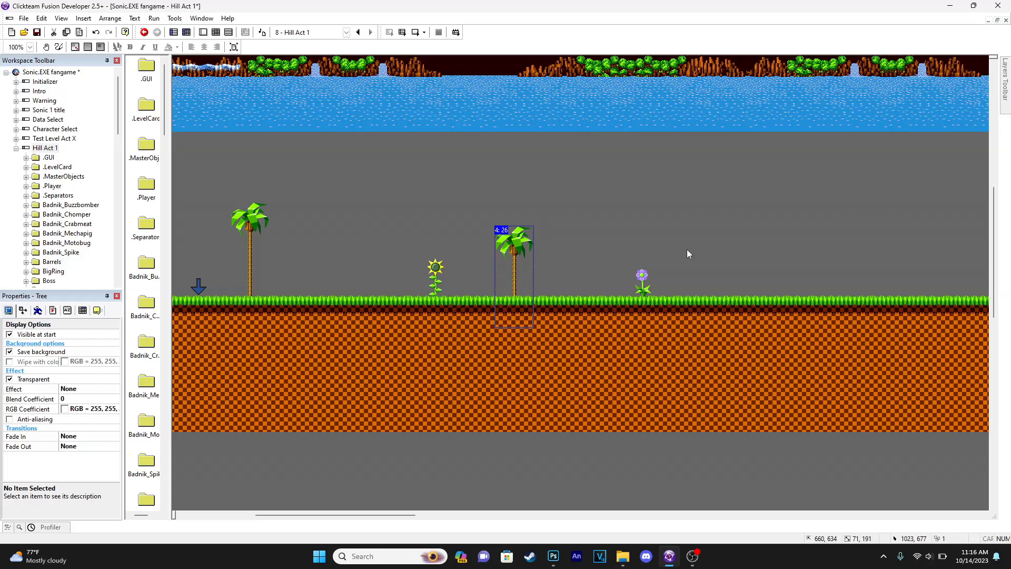
- Paste two more palm trees beyond the purple flower, near X 1108, Y 628 and X 1623, Y 704
middle_drag(715, 250, 435, 252)
key(ctrl+v)
click(452, 225)
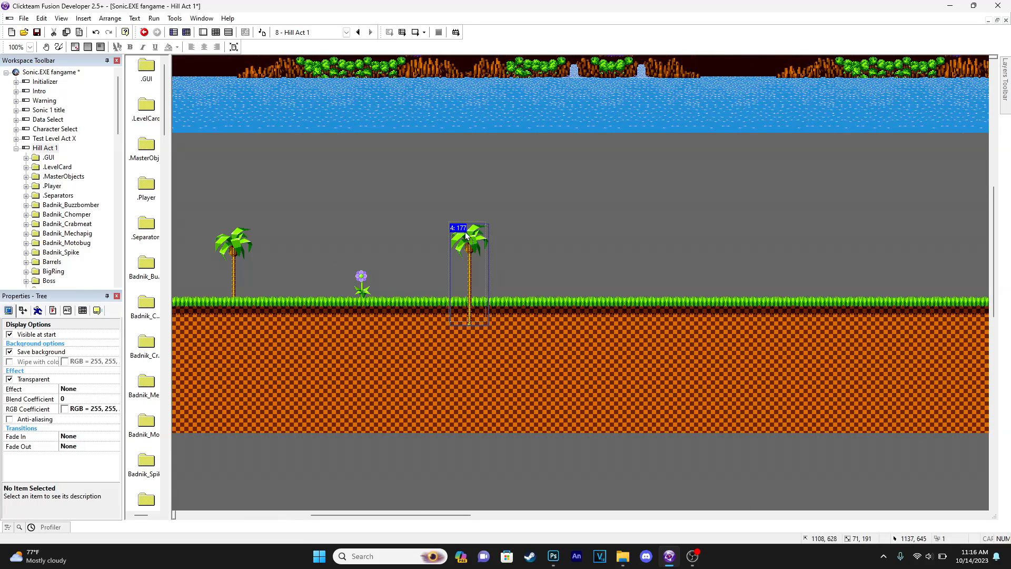
drag(464, 234, 462, 231)
key(ctrl+v)
click(722, 264)
- Paste three further palm trees at varying heights along the middle stretch of the ground
middle_drag(764, 257, 328, 260)
key(ctrl+v)
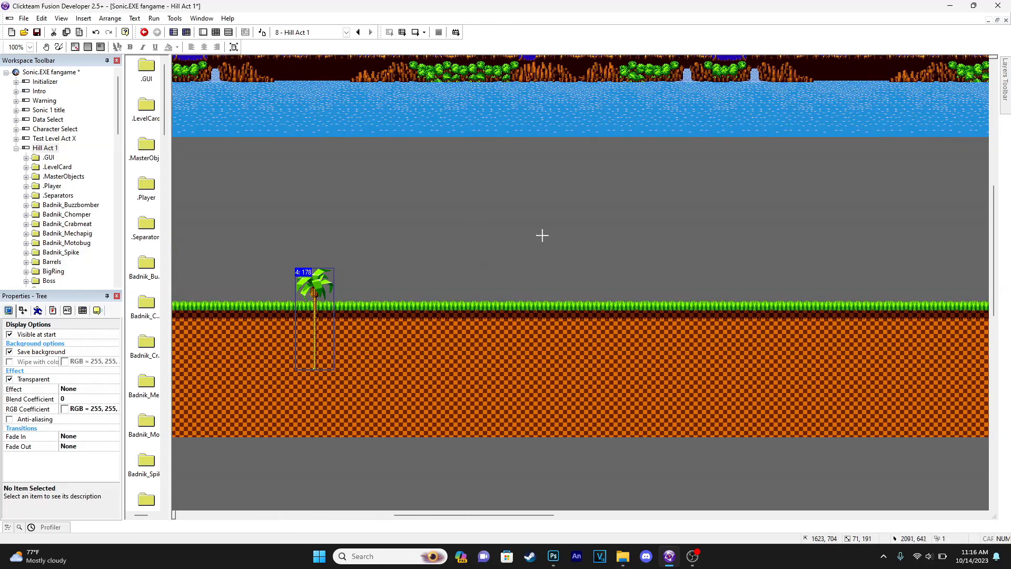
click(547, 231)
click(844, 260)
middle_drag(851, 264, 283, 266)
key(ctrl+v)
click(531, 243)
- Paste three more palm trees farther along the ground, at about X 3811, Y 673, X 3369, Y 685 and X 4410, Y 675
middle_drag(723, 265, 385, 260)
key(ctrl+v)
click(503, 263)
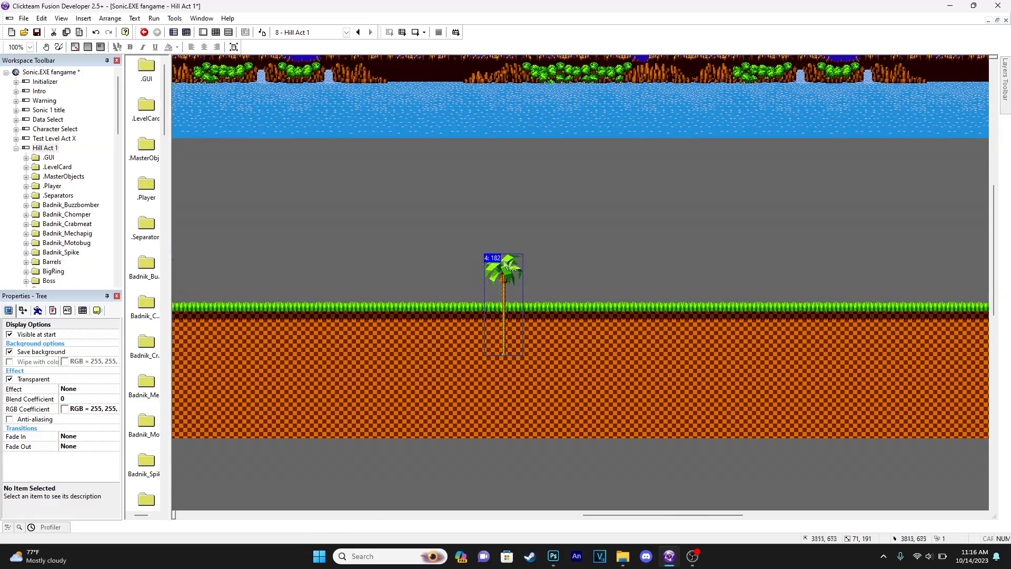
key(ctrl+v)
click(251, 257)
middle_drag(742, 287, 365, 300)
key(ctrl+v)
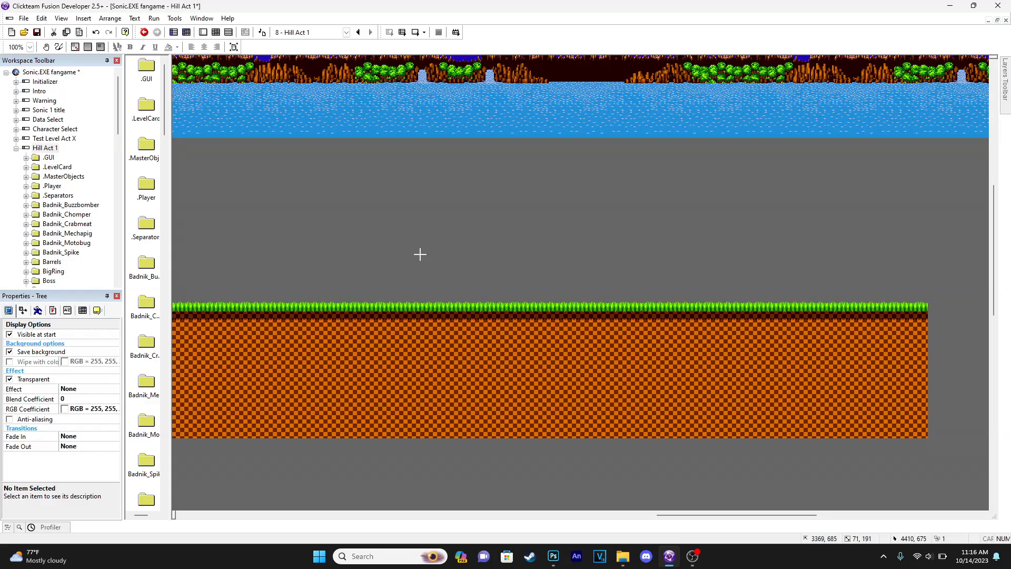
click(420, 254)
- Paste a palm tree near the far end of the ground, at about X 5000, Y 684, and delete it
key(ctrl+v)
click(731, 259)
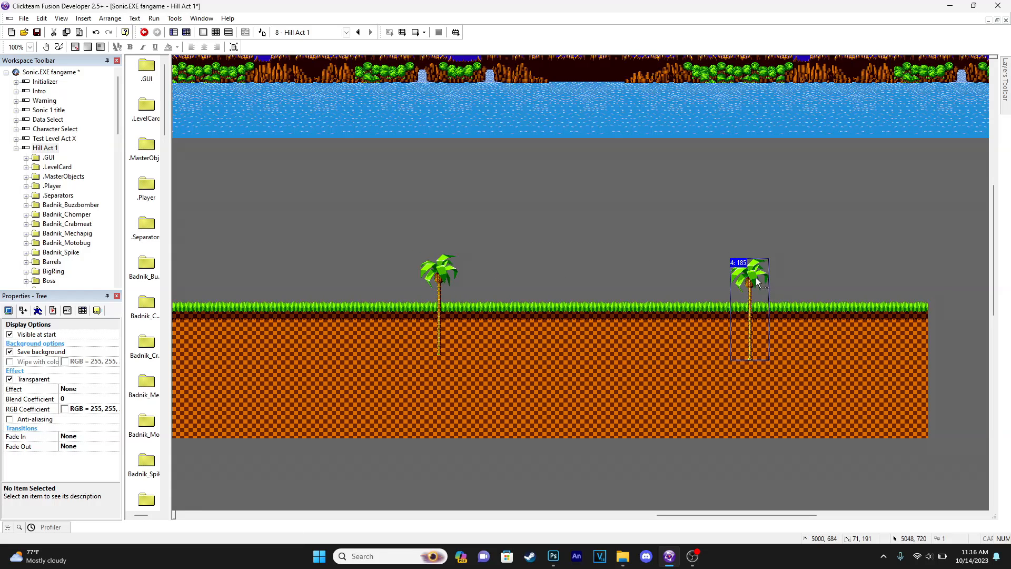
key(Delete)
middle_drag(576, 284, 445, 266)
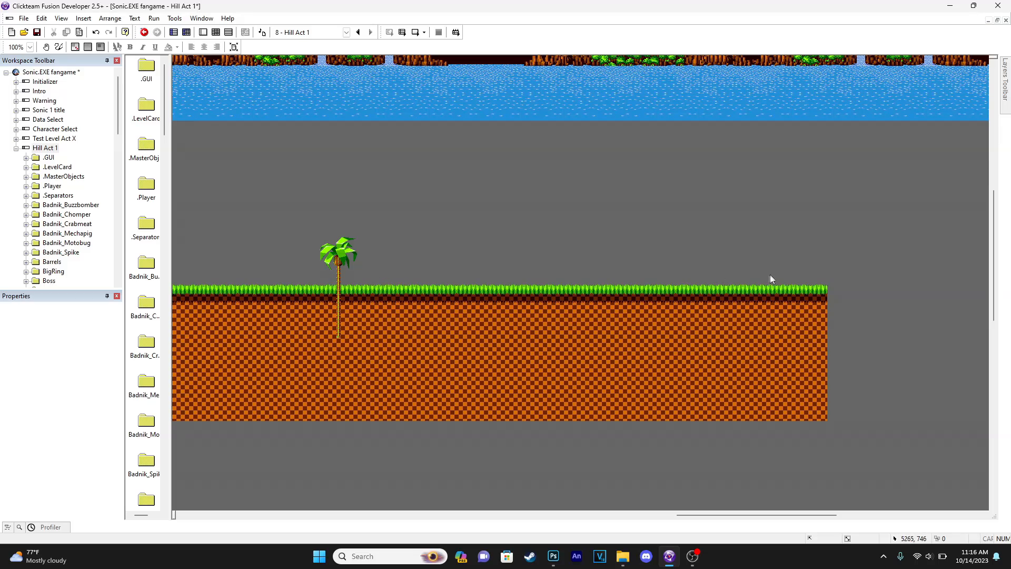
- Delete the last remaining palm tree and place a replacement closer to its neighbour, at about X 4050, Y 646
middle_drag(388, 246, 770, 260)
click(736, 268)
key(Delete)
middle_drag(480, 234, 653, 270)
click(693, 245)
- Send the two palm trees just beyond the purple flower to the back of the drawing order
middle_drag(378, 253, 766, 255)
middle_drag(450, 255, 790, 252)
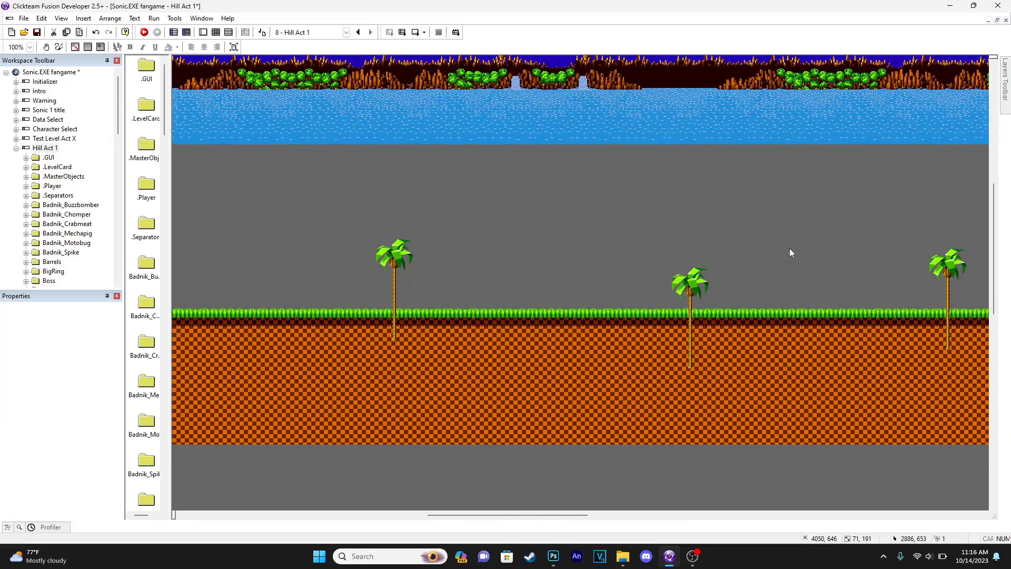
middle_drag(490, 235, 671, 238)
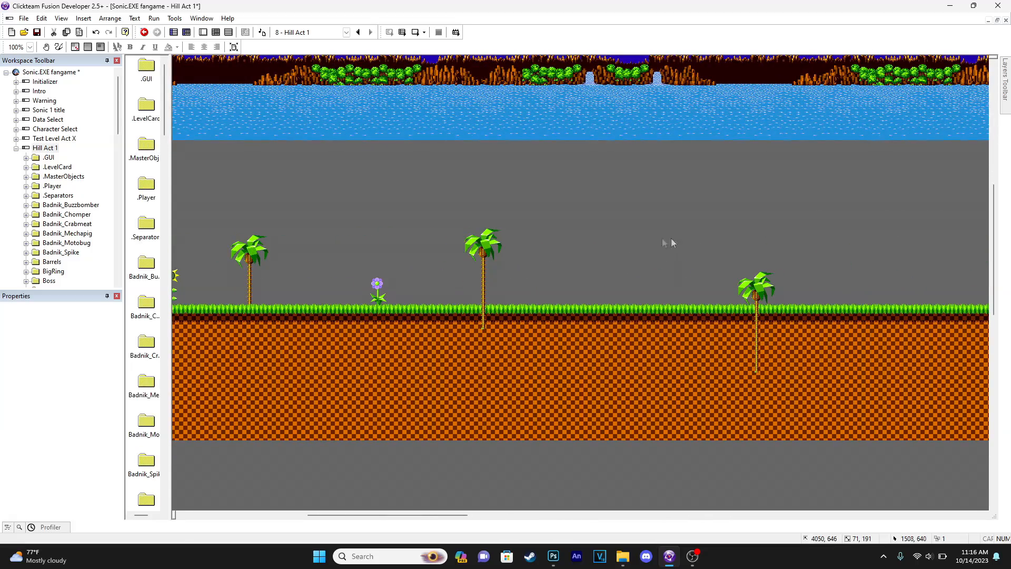
right_click(488, 242)
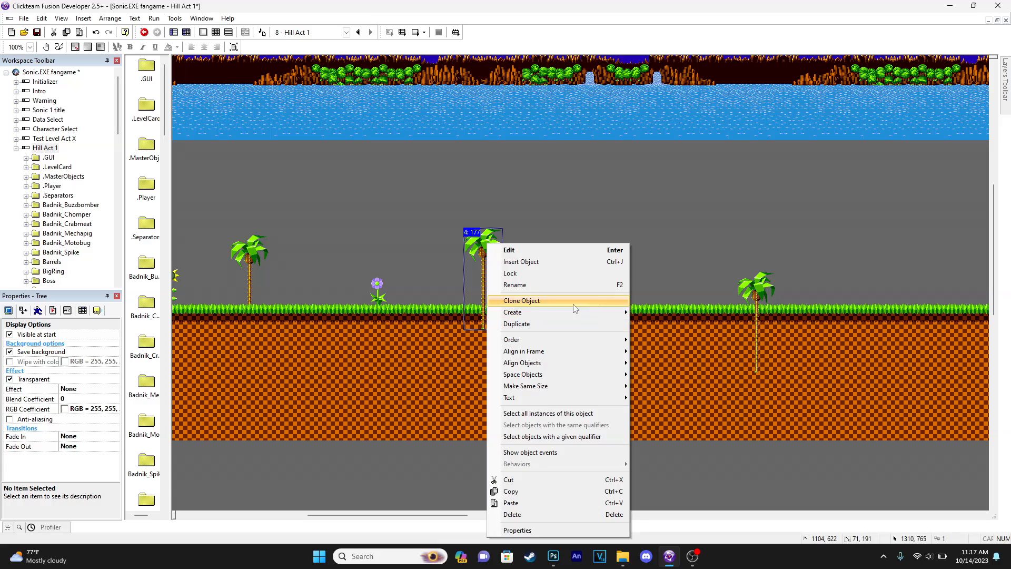
click(431, 229)
click(494, 242)
shift+click(757, 293)
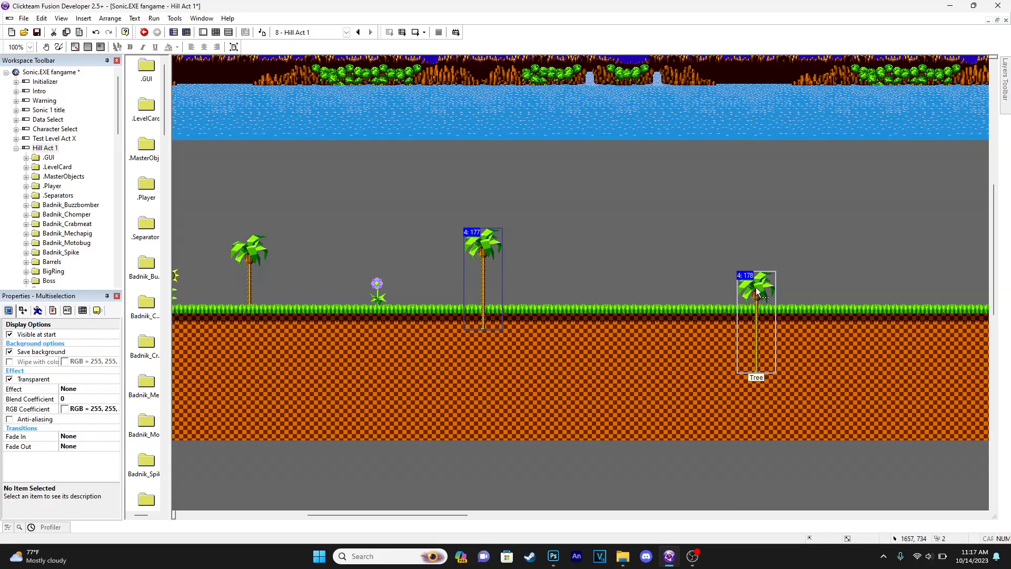
right_click(757, 292)
mouse_move(831, 98)
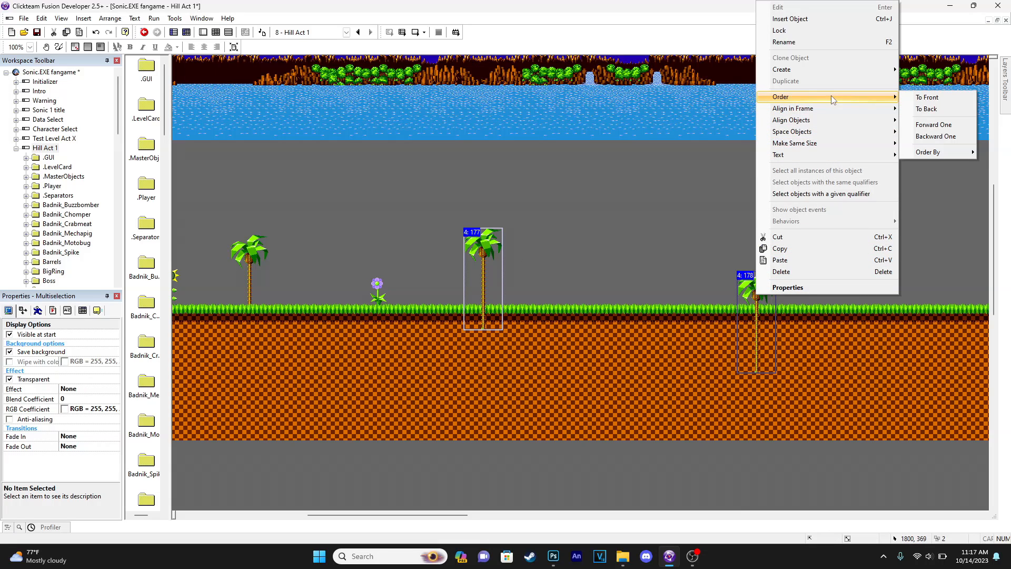
click(910, 109)
- Select the six remaining palm trees along the rest of the ground and send them all to the back
middle_drag(726, 221, 350, 233)
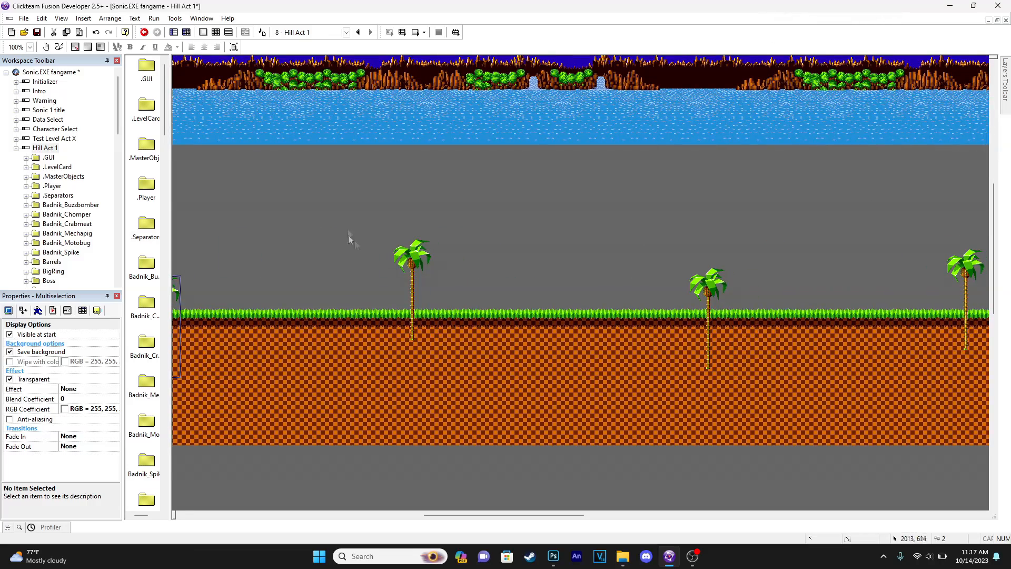
click(399, 251)
shift+click(709, 287)
shift+click(975, 267)
middle_drag(975, 267, 222, 263)
shift+click(364, 283)
shift+click(598, 275)
shift+click(713, 337)
middle_drag(741, 275, 806, 277)
right_click(627, 274)
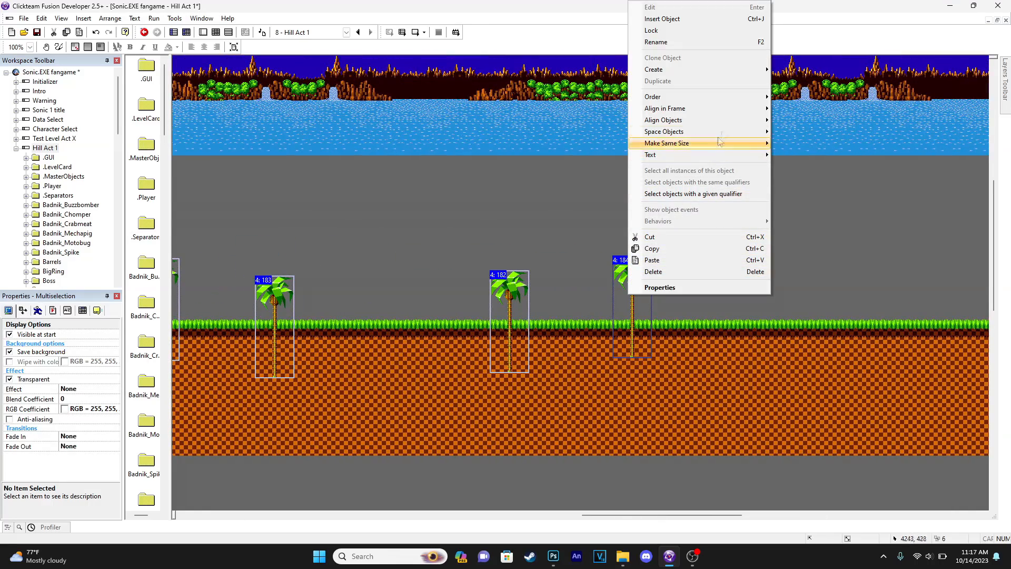
mouse_move(738, 98)
click(790, 112)
- Select the yellow flower between the first two palm trees near the start of the level
middle_drag(406, 234, 771, 226)
middle_drag(484, 226, 758, 223)
middle_drag(487, 218, 687, 215)
middle_drag(492, 219, 715, 220)
middle_drag(375, 212, 557, 213)
mouse_move(344, 217)
middle_down()
mouse_move(529, 216)
mouse_move(494, 199)
middle_up()
click(327, 212)
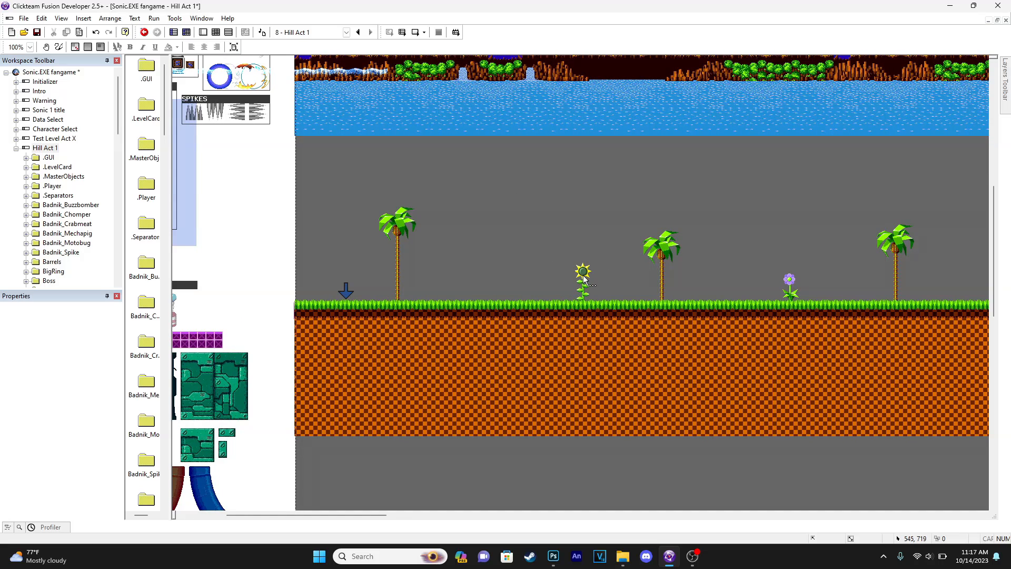
click(582, 275)
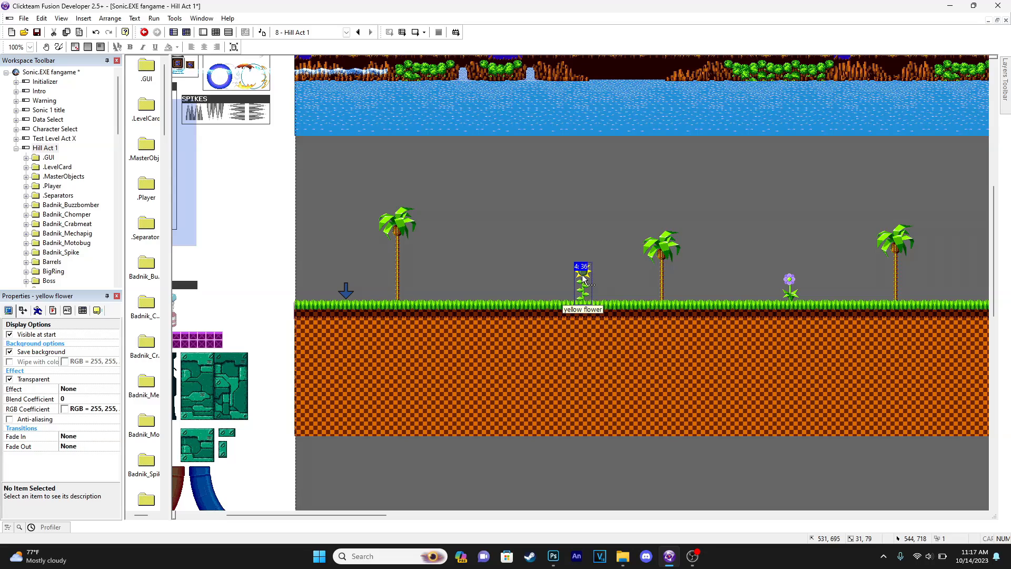
- Run the level and play through to the end of the ground to check the trees and flowers, and close the game
key(F7)
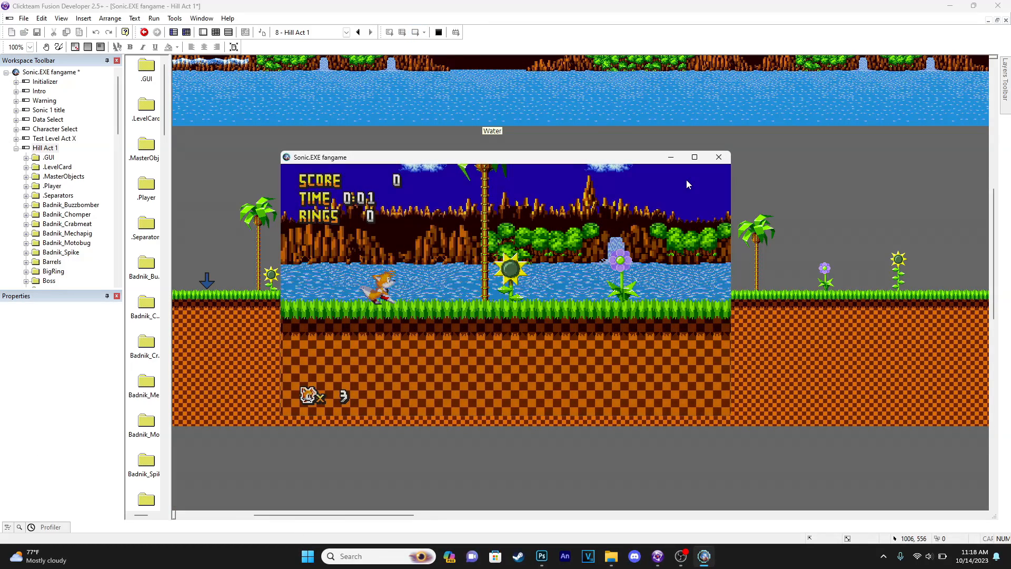
key(Right)
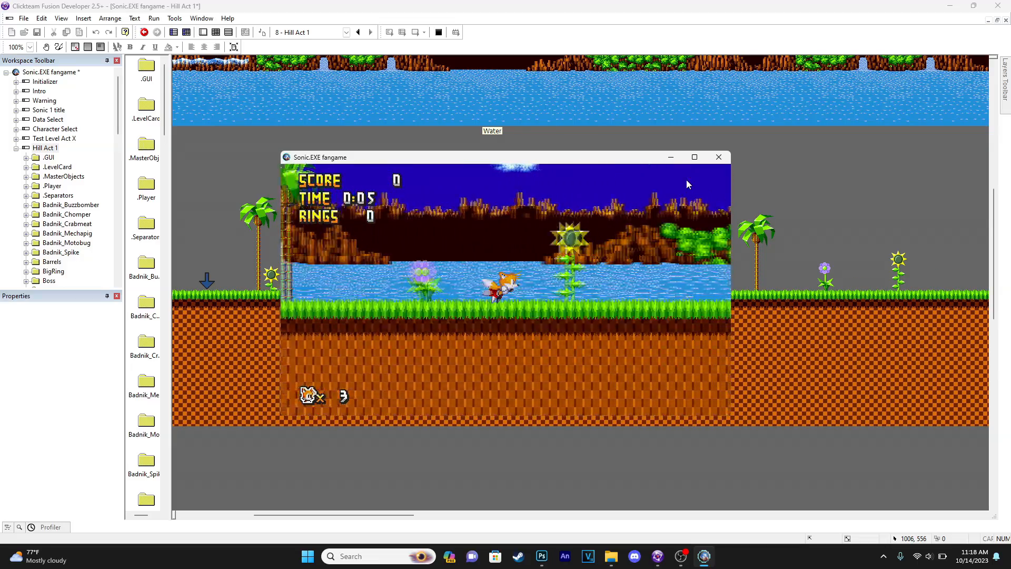
key(a)
key(Left)
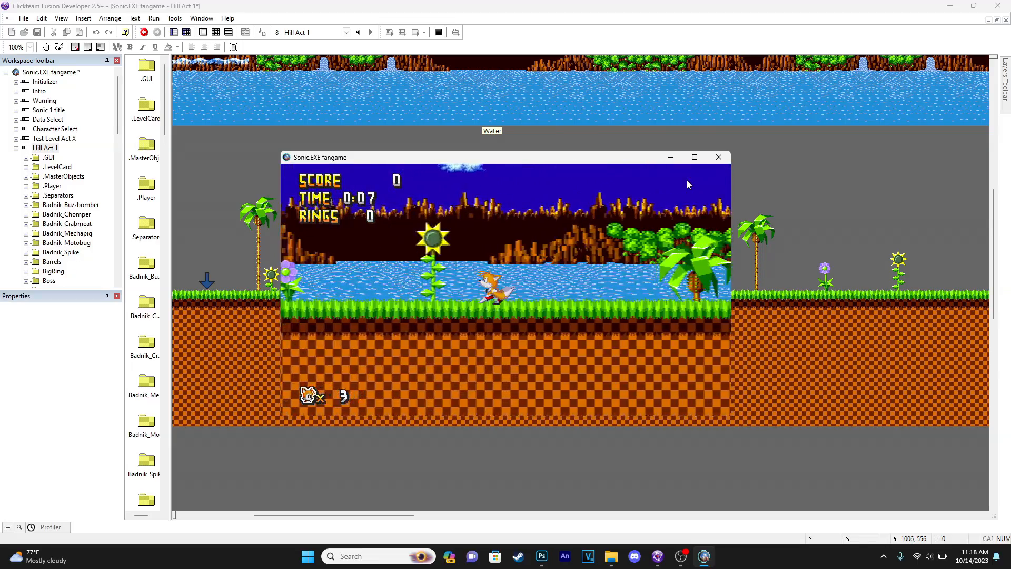
key(Right)
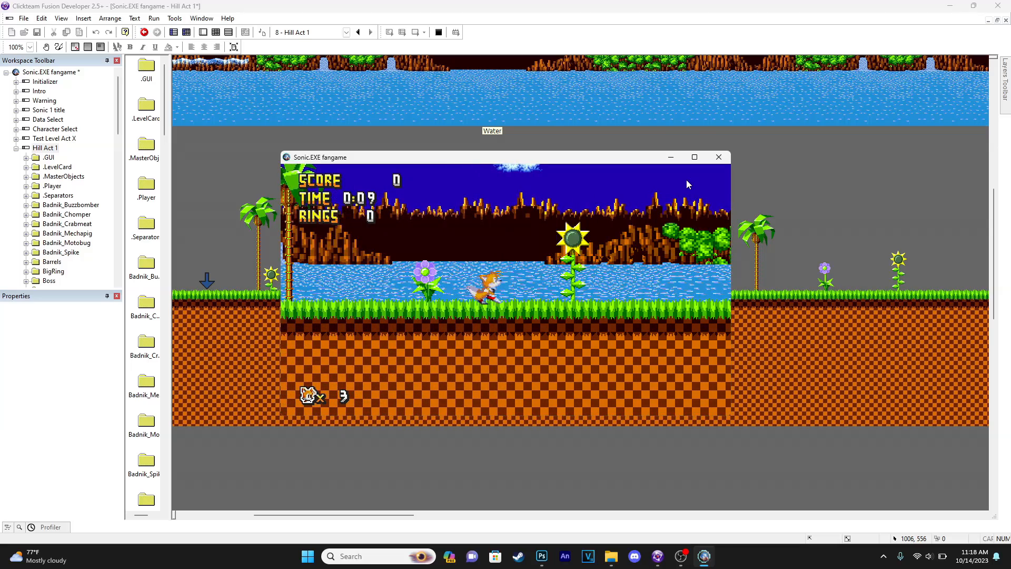
key(Left)
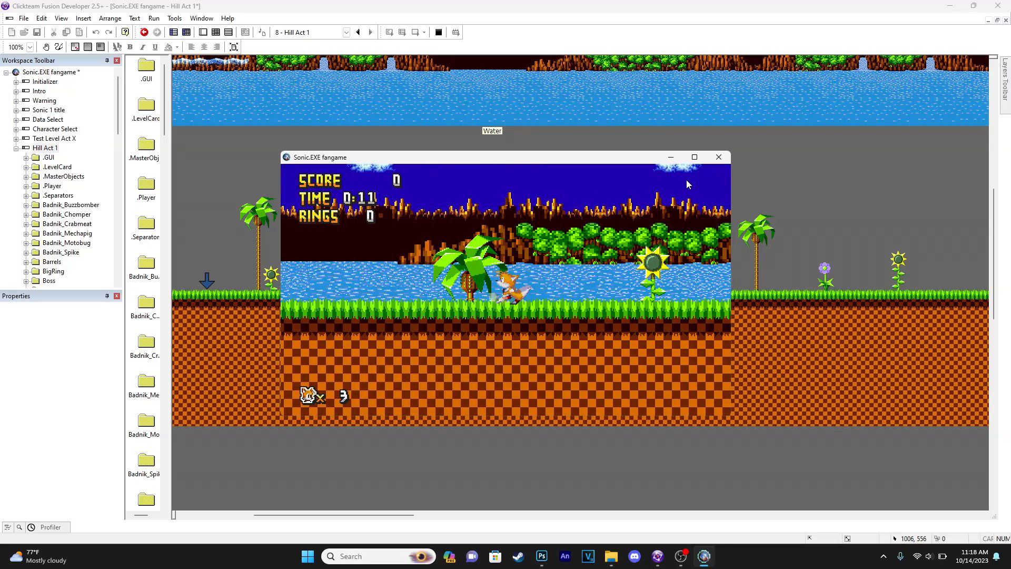
key(Right)
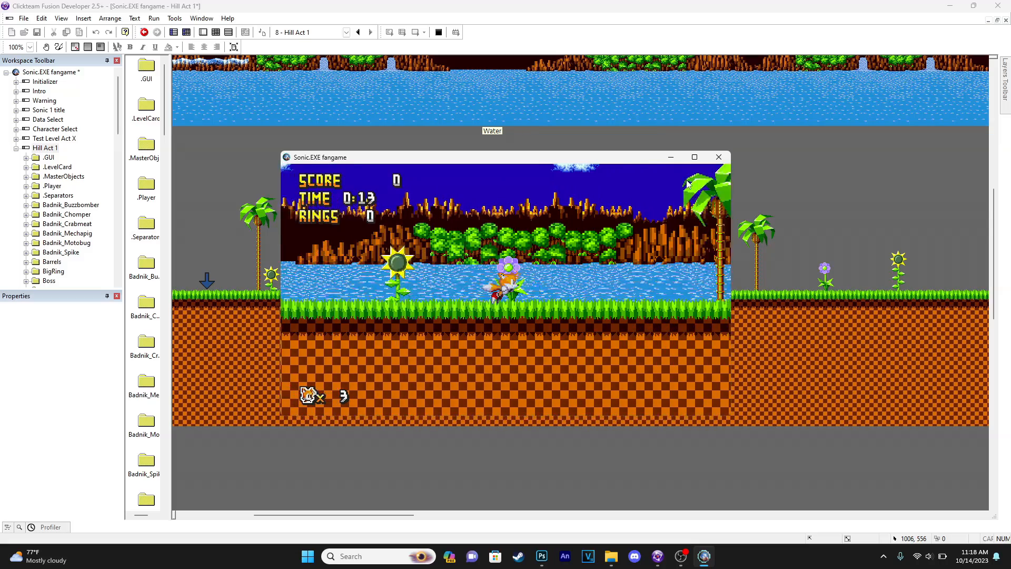
key(space)
key(Right)
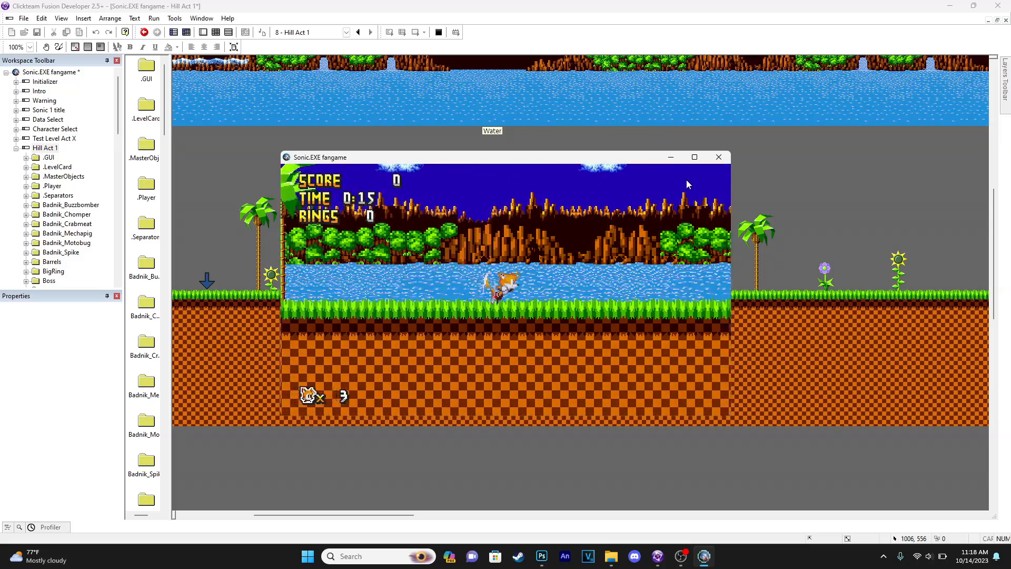
key(Right)
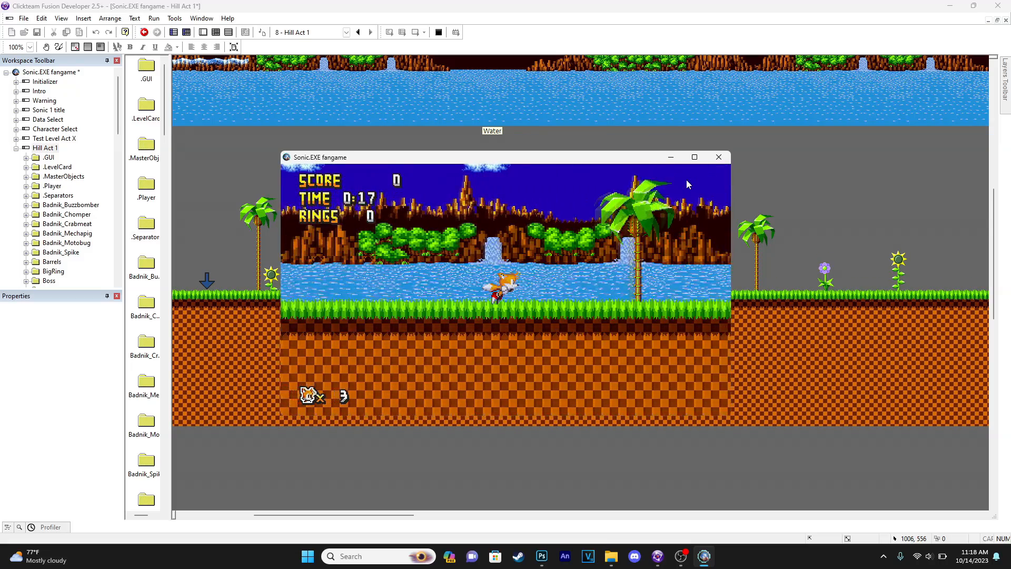
key(Right)
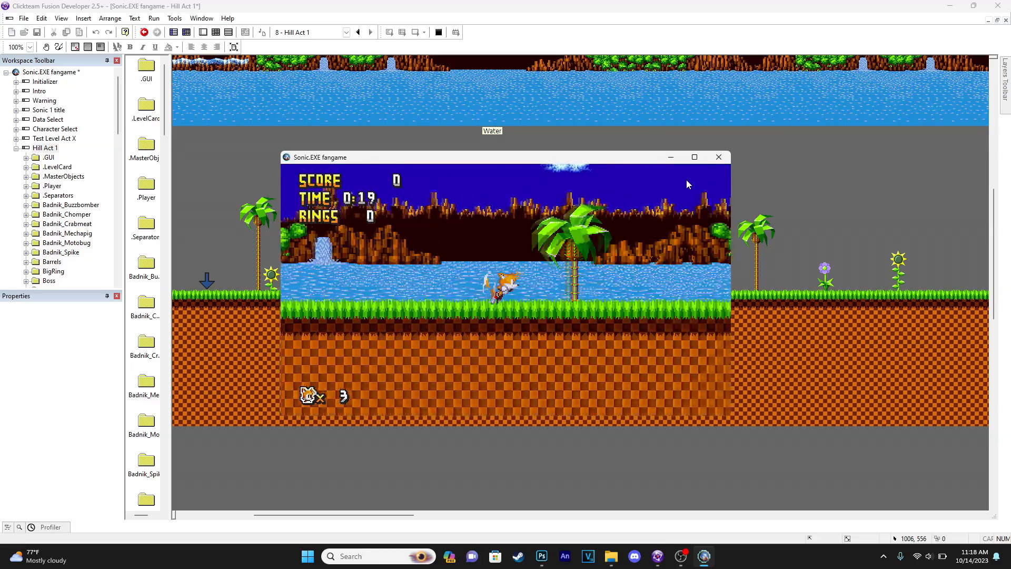
key(Right)
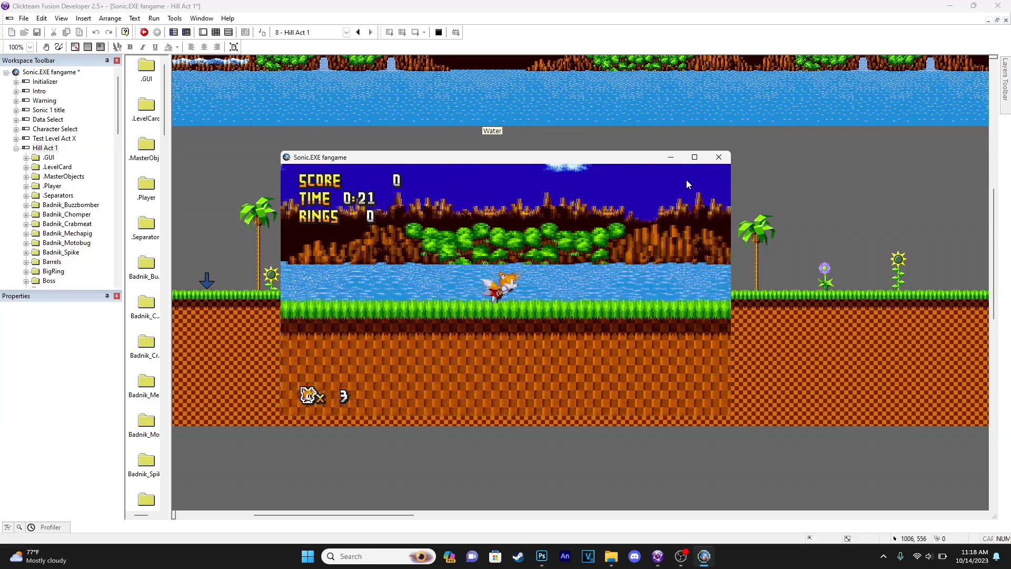
key(Right)
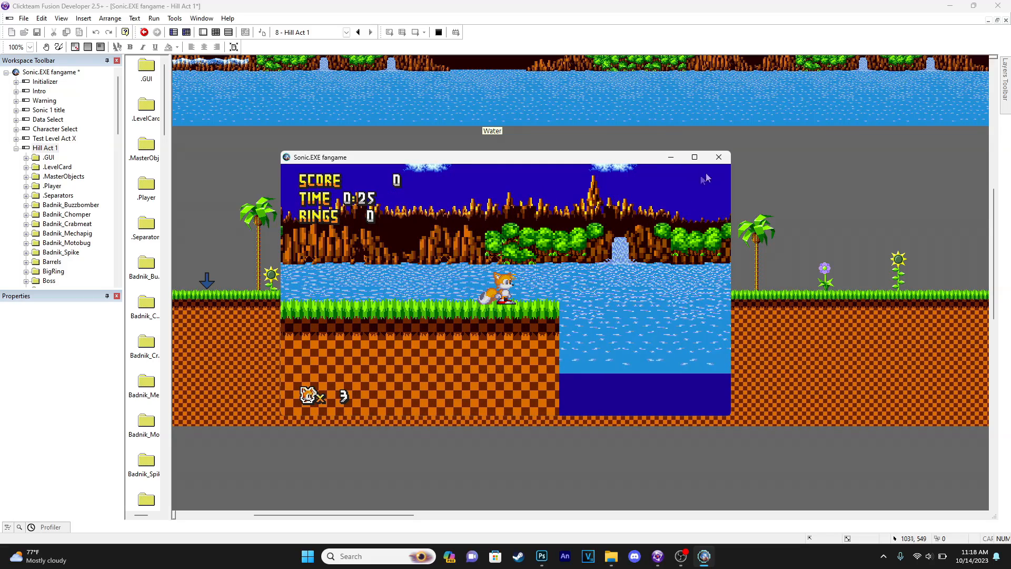
click(719, 158)
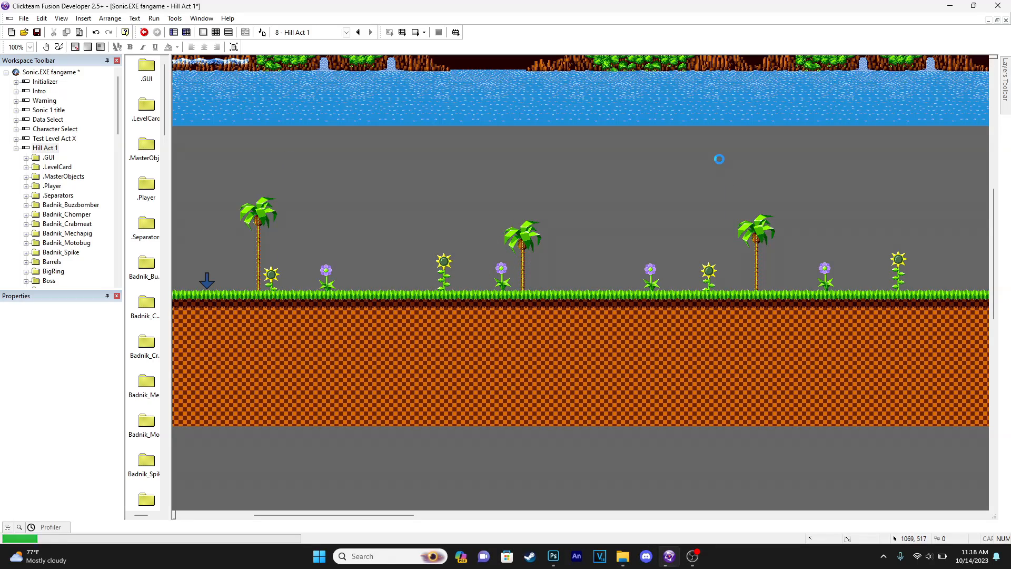
- Move Player_StartingPoint to about X 792, Y 724, between the second palm tree and the next purple flower
middle_drag(345, 229, 396, 240)
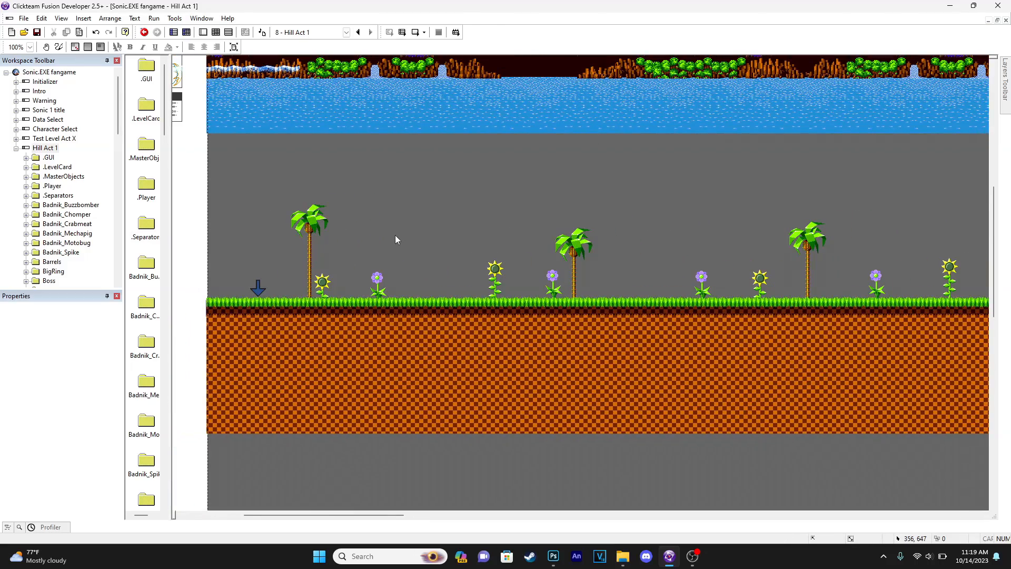
click(258, 290)
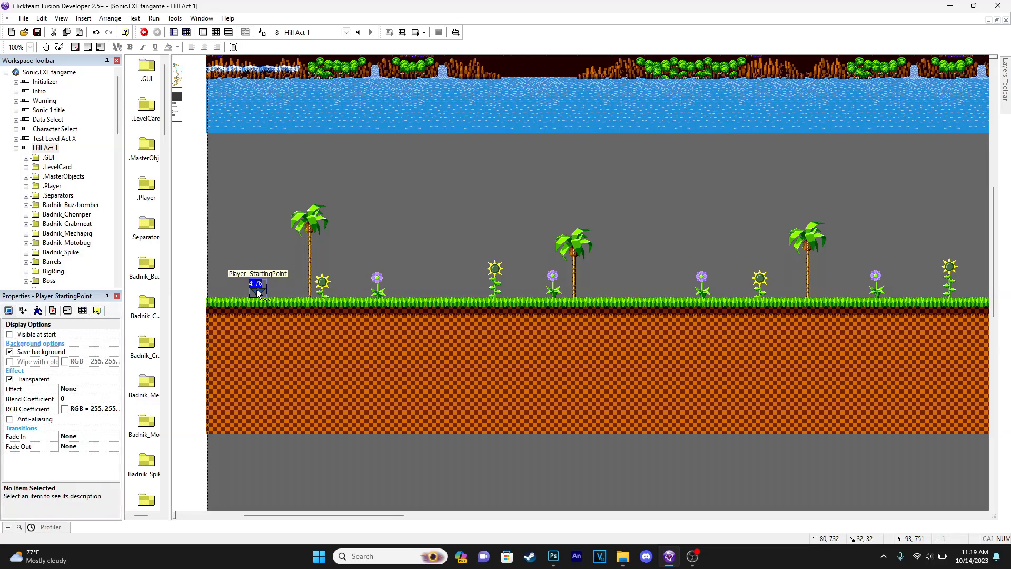
middle_drag(671, 270, 467, 270)
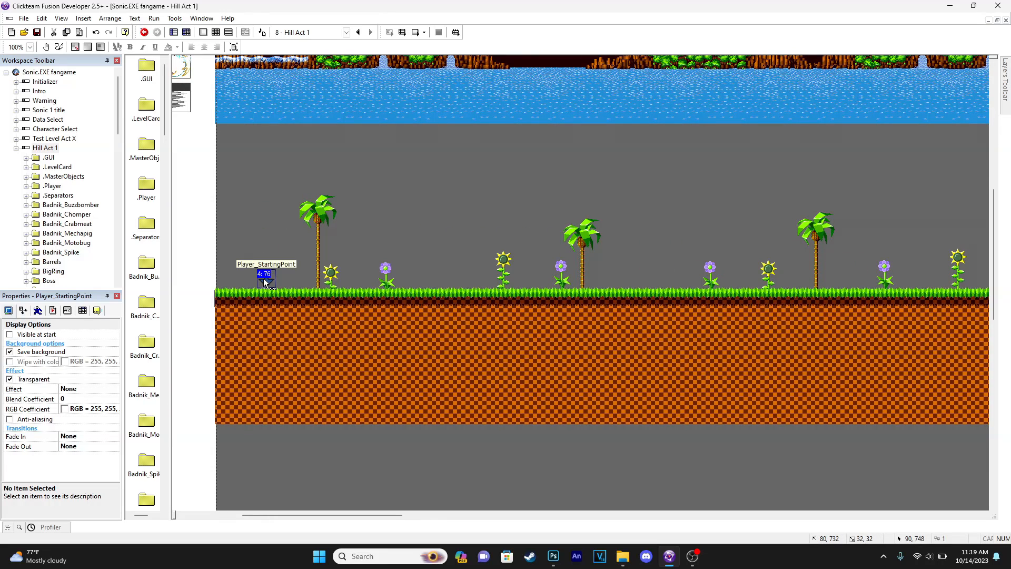
drag(639, 275, 640, 275)
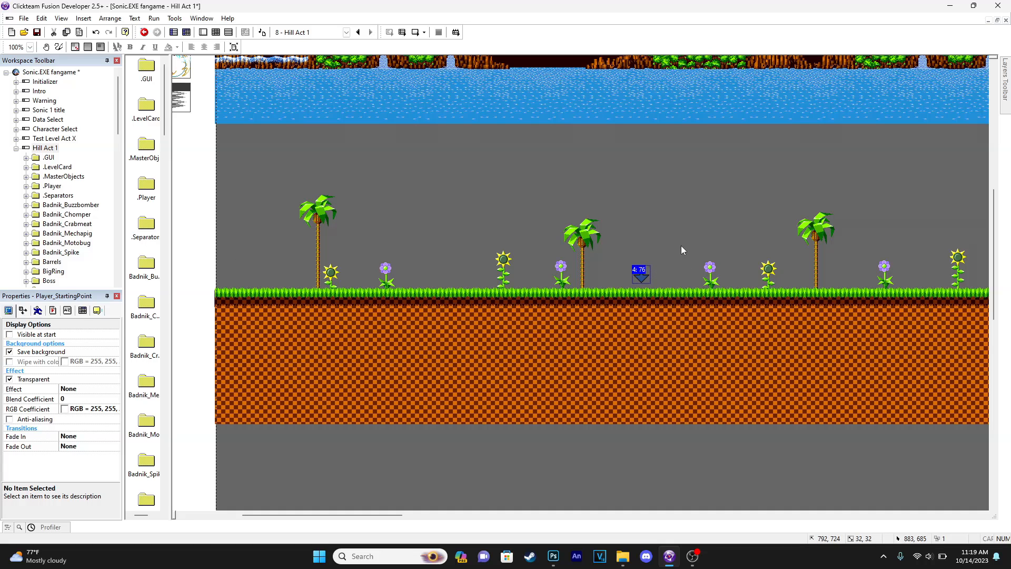
- Test-run the frame briefly and lower Player_StartingPoint to about X 792, Y 733
click(416, 33)
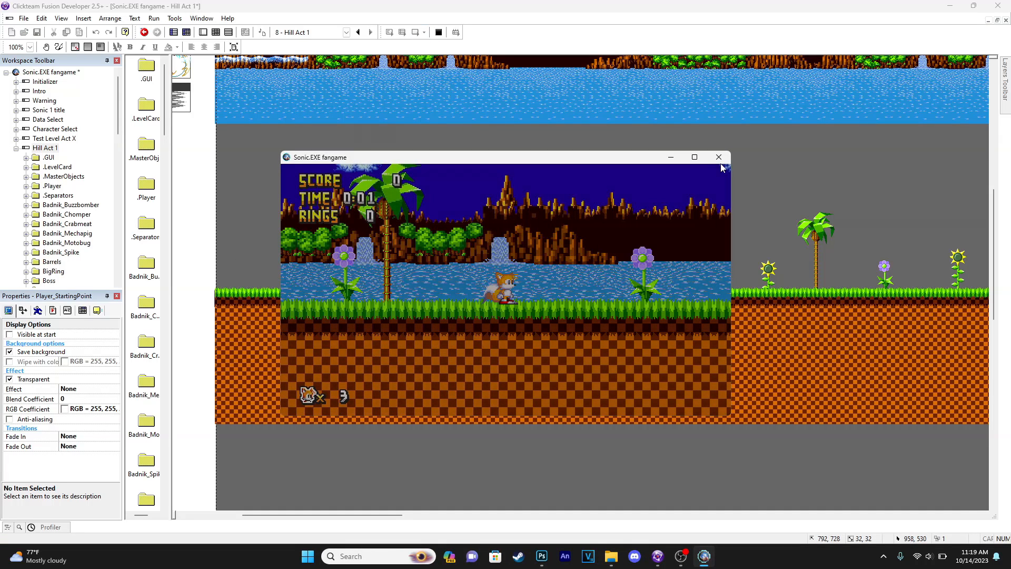
click(720, 158)
drag(641, 270, 641, 273)
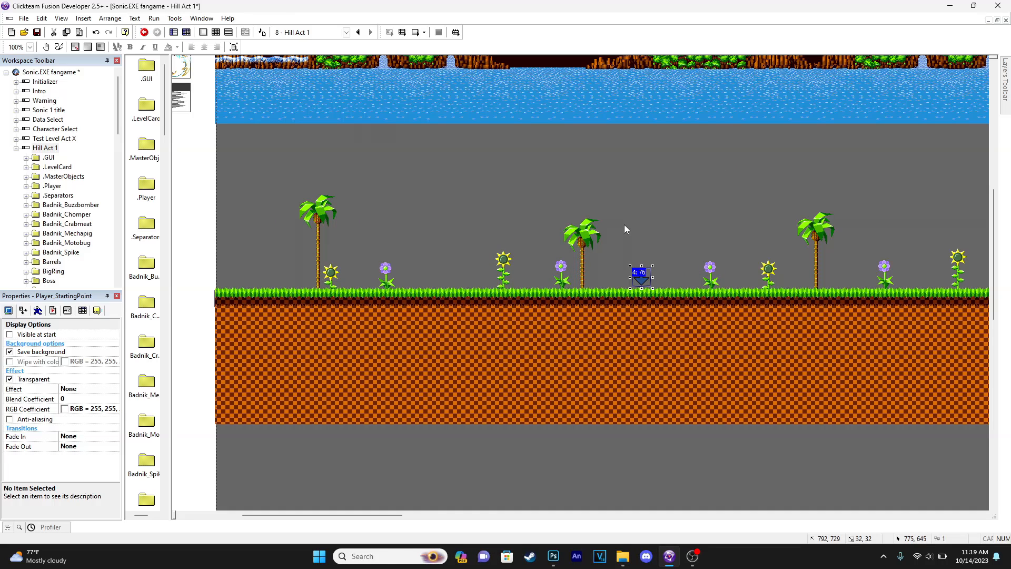
- Run the frame again, test running, jumping and spin dashing in both directions, and close the game
click(414, 32)
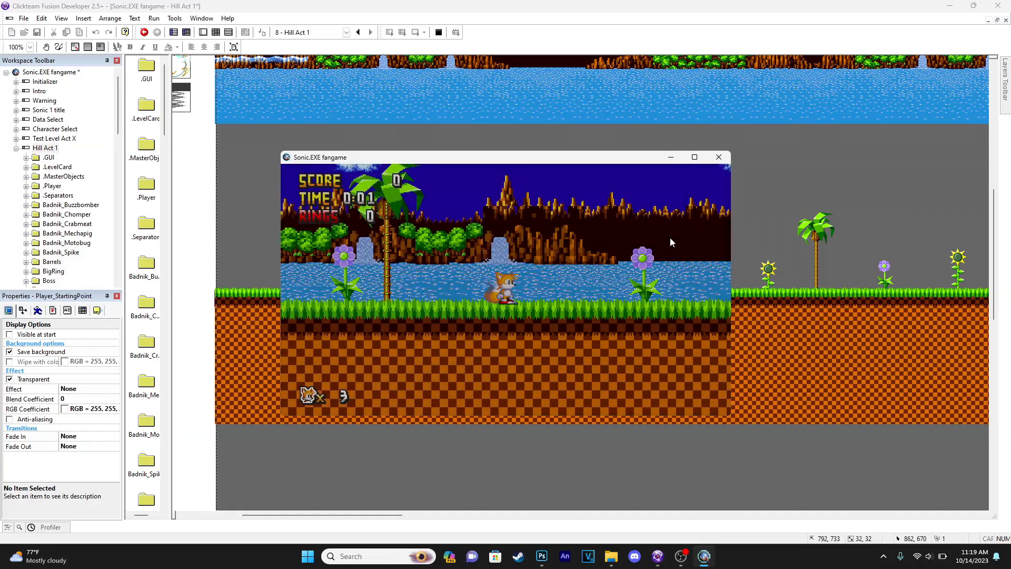
key(Right)
key(space)
key(Left)
key(Down)
key(space)
key(Right)
key(Down)
key(space)
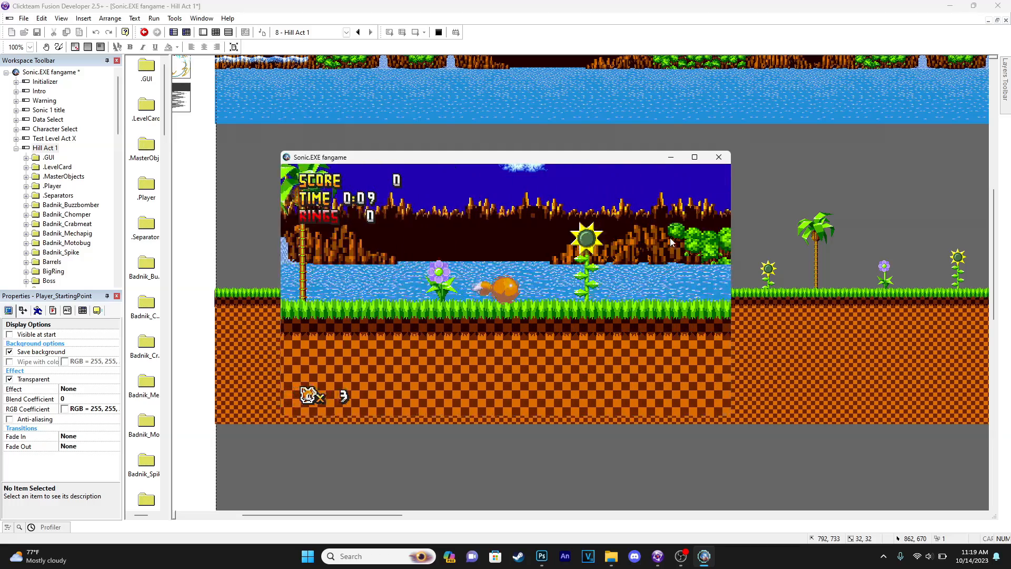
click(719, 158)
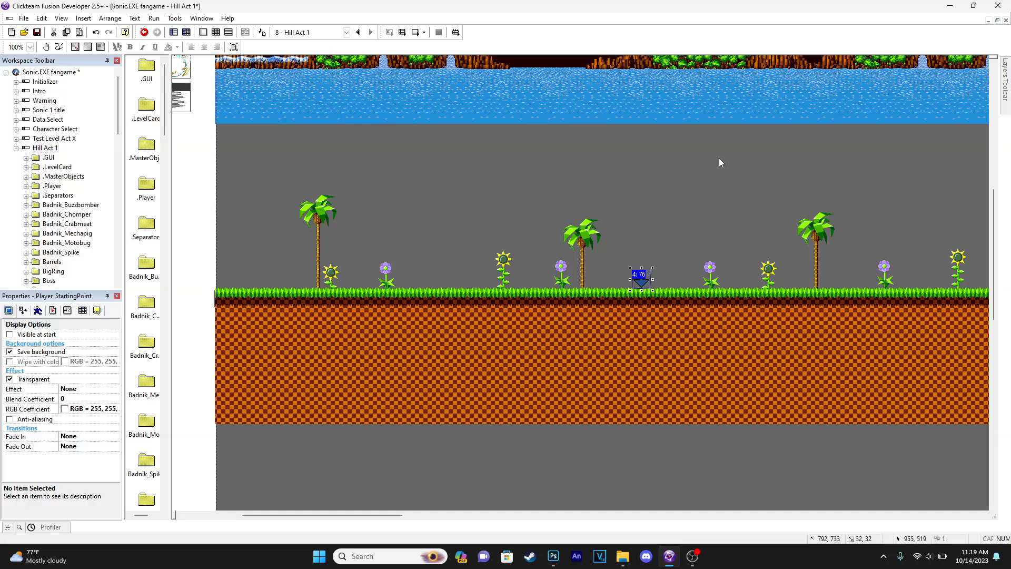
click(700, 163)
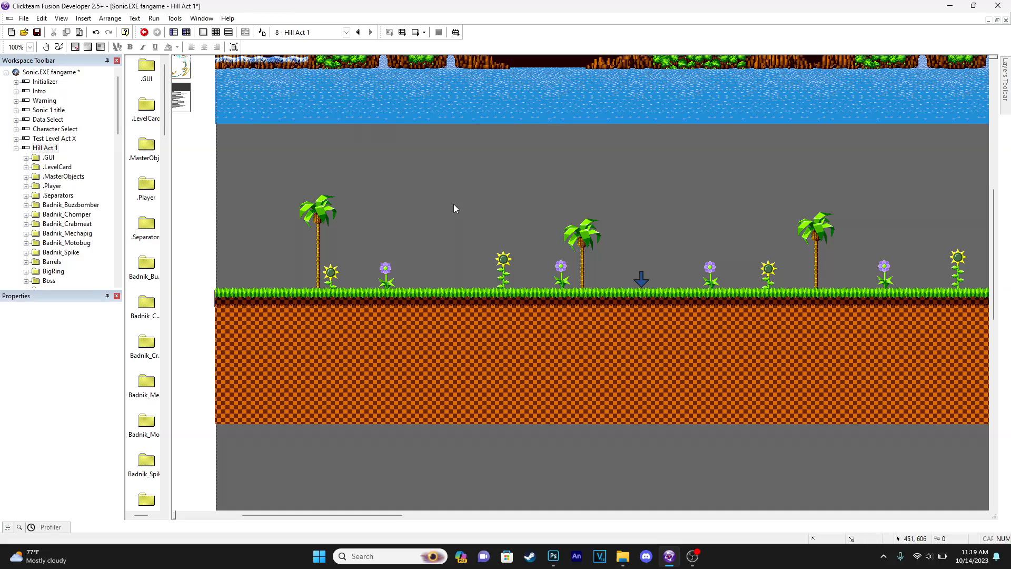
- Move Dead flower 1 and Dead flower 2 together along the level to the stretch after the tall palm past the last living flowers
middle_drag(706, 231, 354, 219)
middle_drag(964, 304, 846, 316)
click(30, 47)
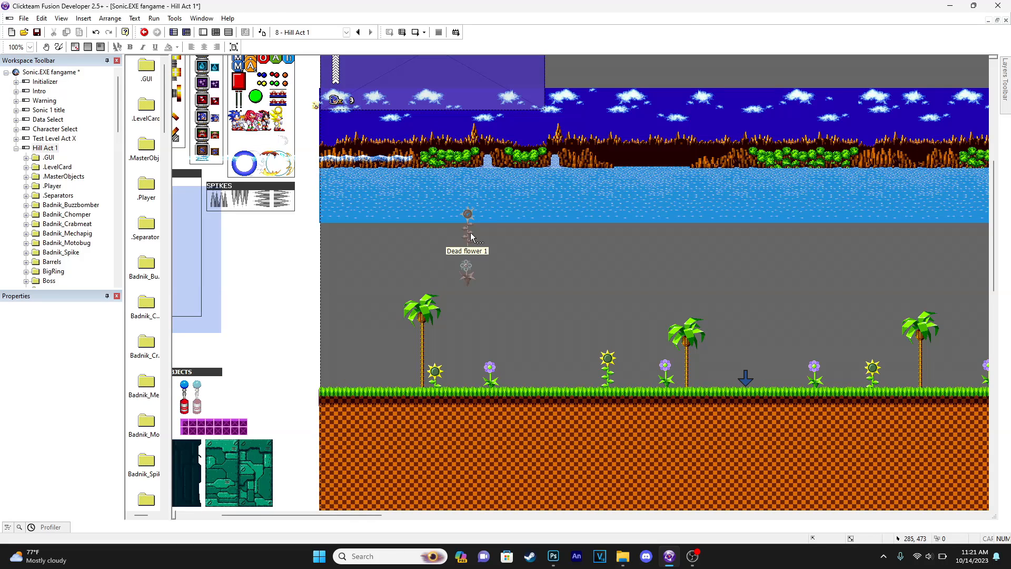
drag(470, 232, 544, 274)
middle_drag(620, 288, 395, 242)
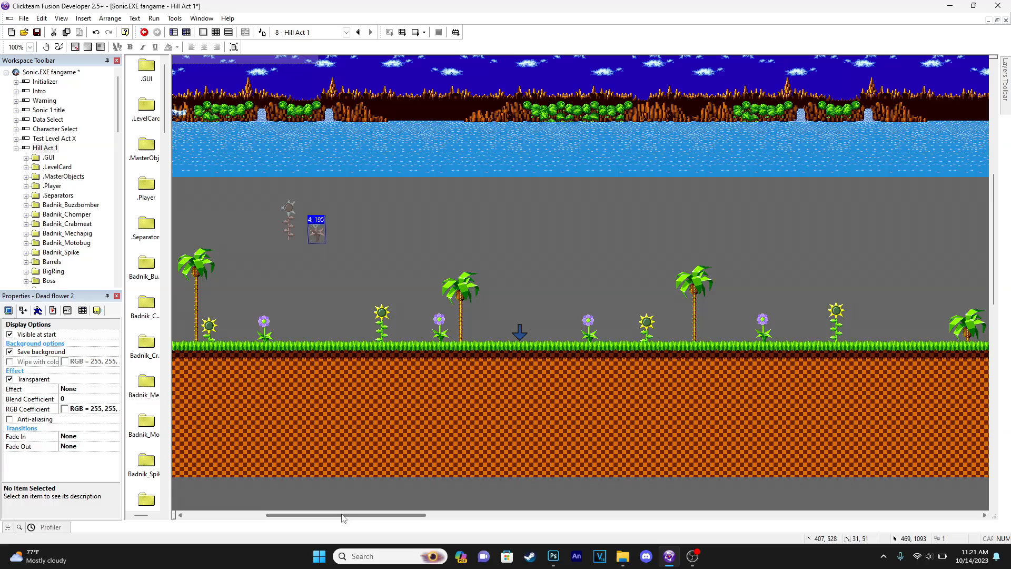
shift+click(290, 211)
drag(290, 210, 912, 256)
drag(351, 515, 487, 516)
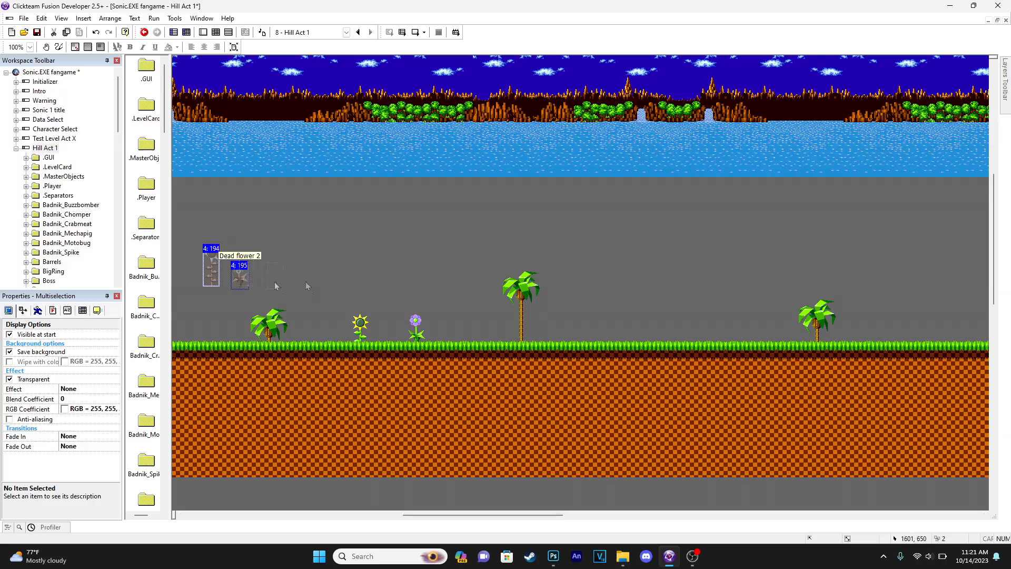
drag(683, 290, 627, 280)
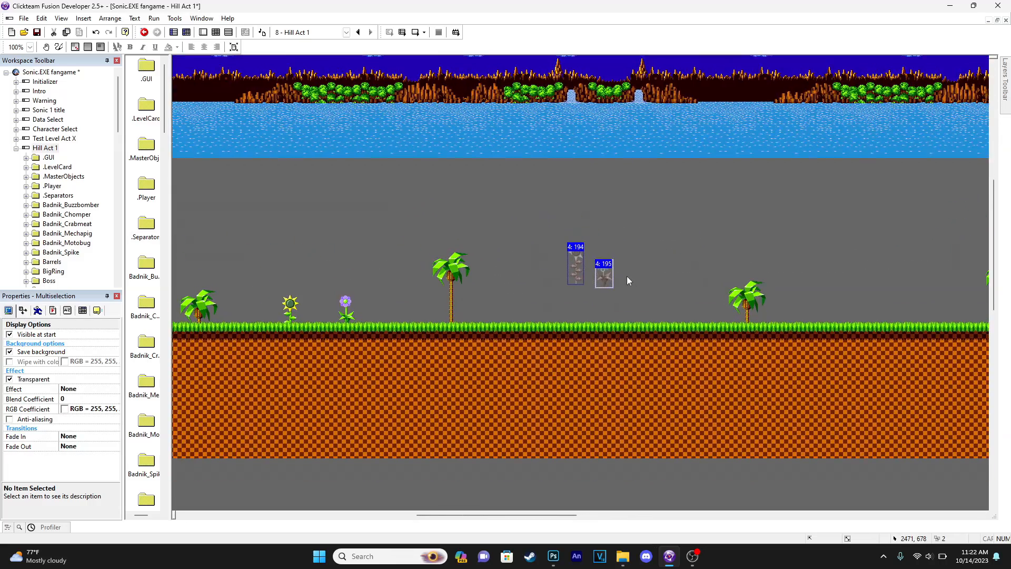
click(544, 250)
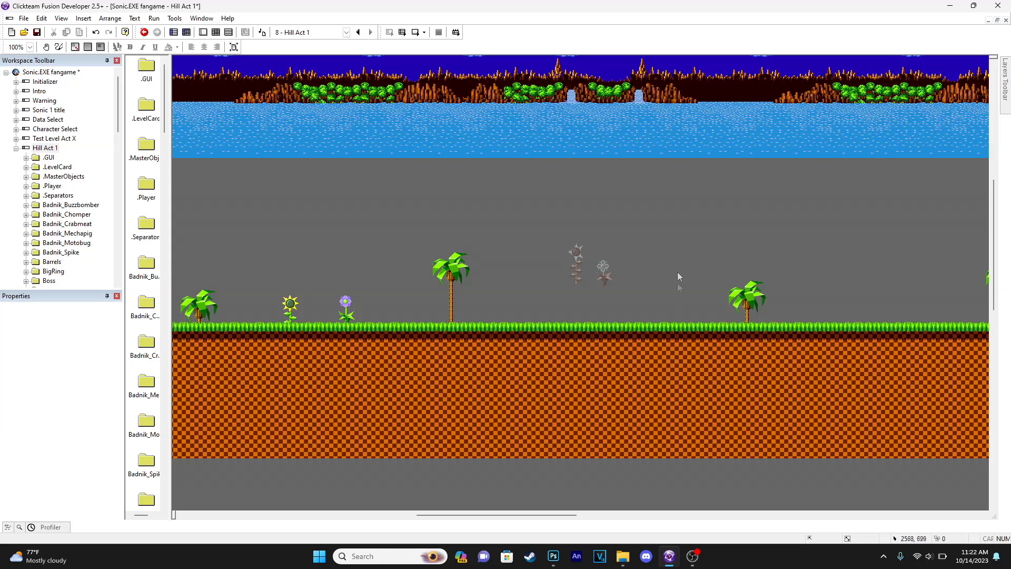
- Place Dead flower 1 just before the tall palm at about X 2091, Y 697, and Dead flower 2 past it at about X 2258, Y 722
click(576, 251)
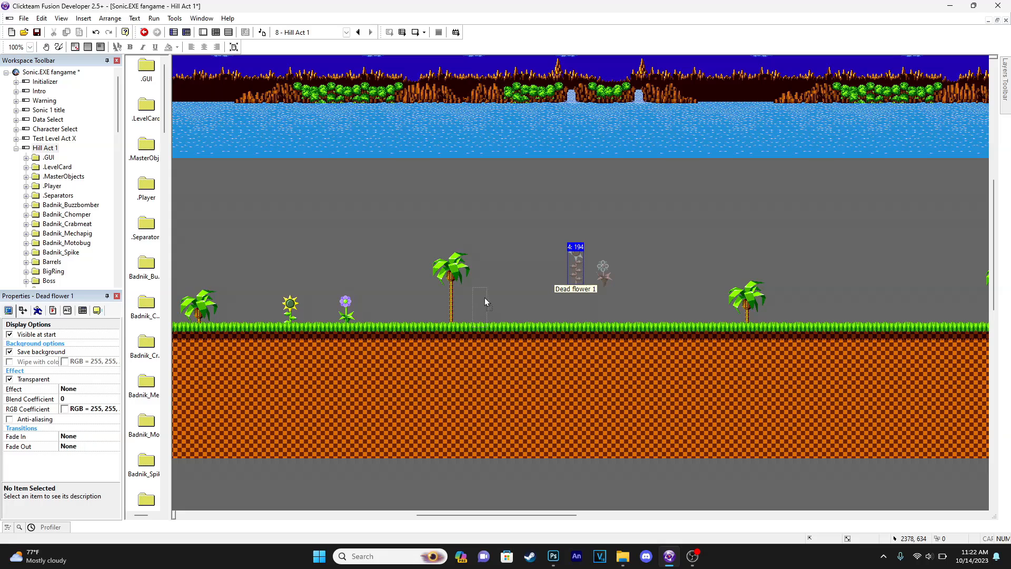
drag(433, 297, 433, 297)
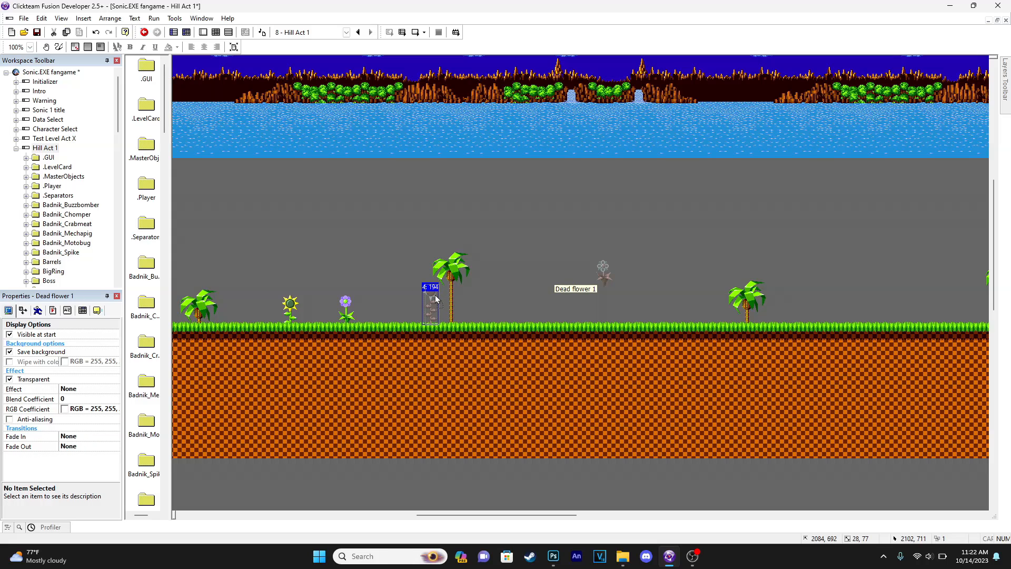
click(603, 274)
drag(520, 306, 520, 306)
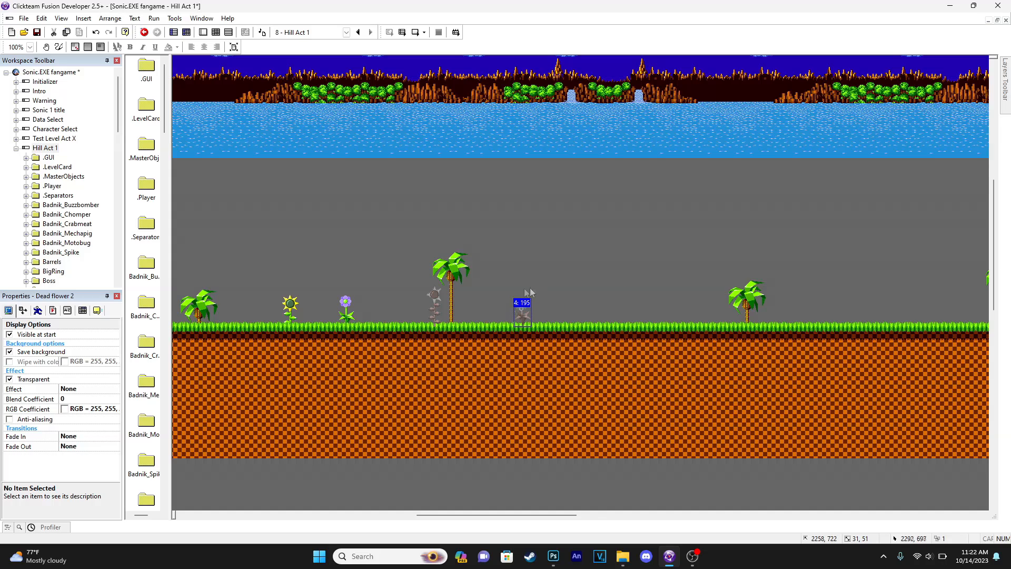
- Place copies of Dead flower 1 at varied spacings and heights along the ground among the remaining palm trees
middle_drag(528, 289, 353, 301)
click(267, 305)
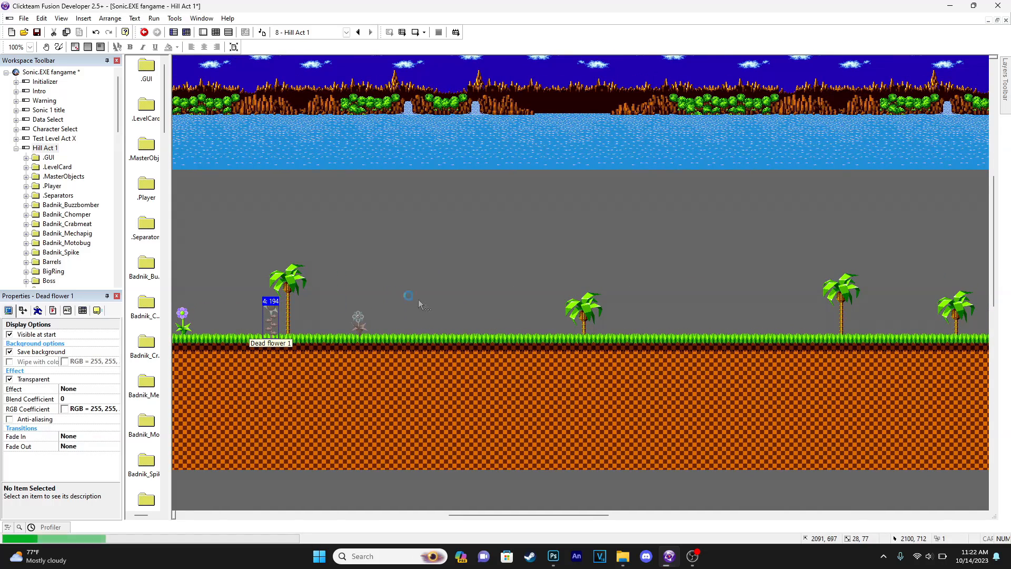
click(437, 299)
click(480, 304)
click(684, 295)
middle_drag(773, 310, 414, 316)
click(422, 315)
click(539, 304)
click(670, 303)
click(784, 311)
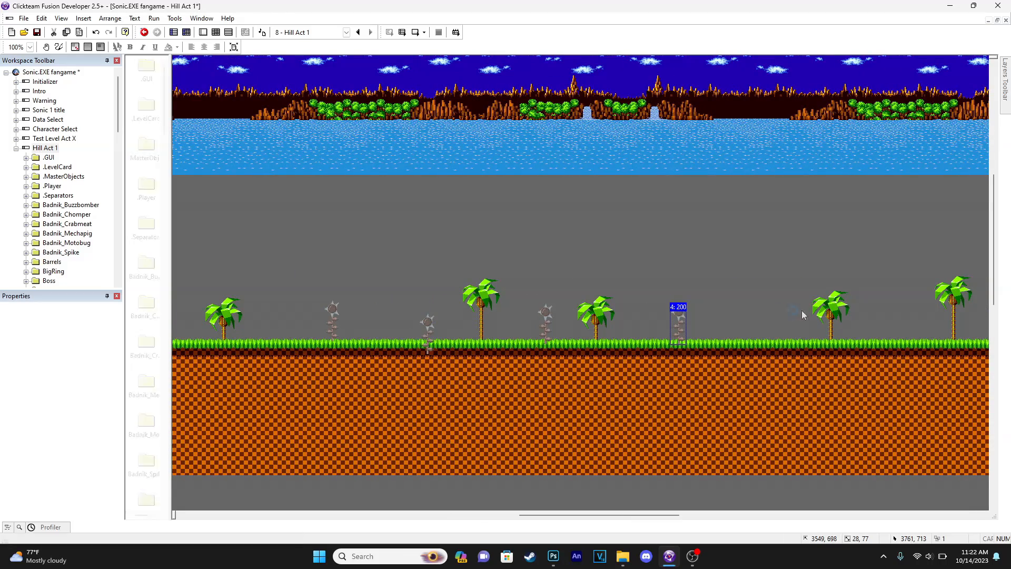
middle_drag(784, 311, 522, 315)
click(580, 315)
click(705, 321)
click(430, 316)
middle_drag(430, 316, 665, 312)
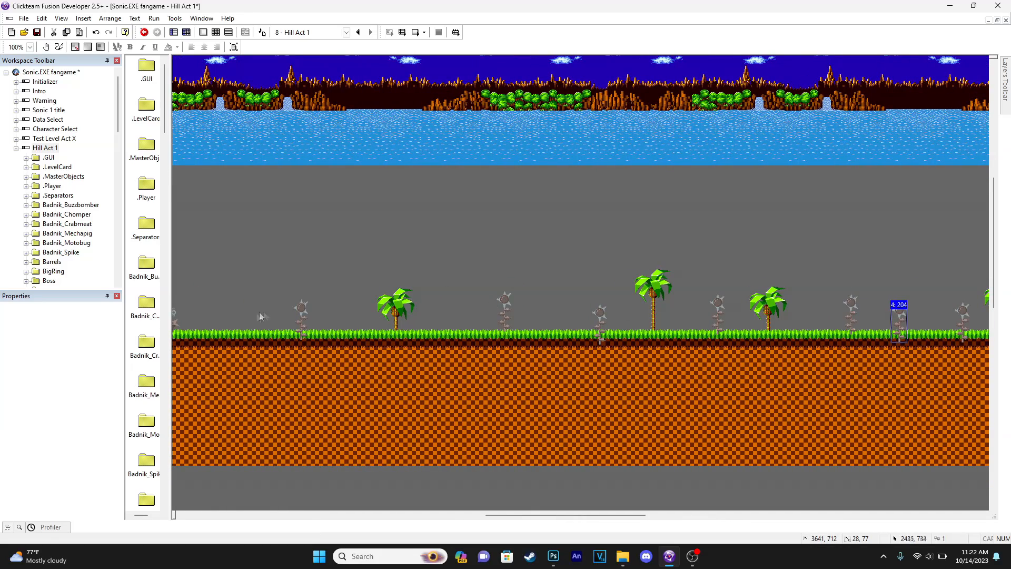
- Select all the Dead flower 1 instances along the level and send them behind the grass and ground
click(302, 312)
shift+click(505, 308)
middle_drag(481, 302, 545, 300)
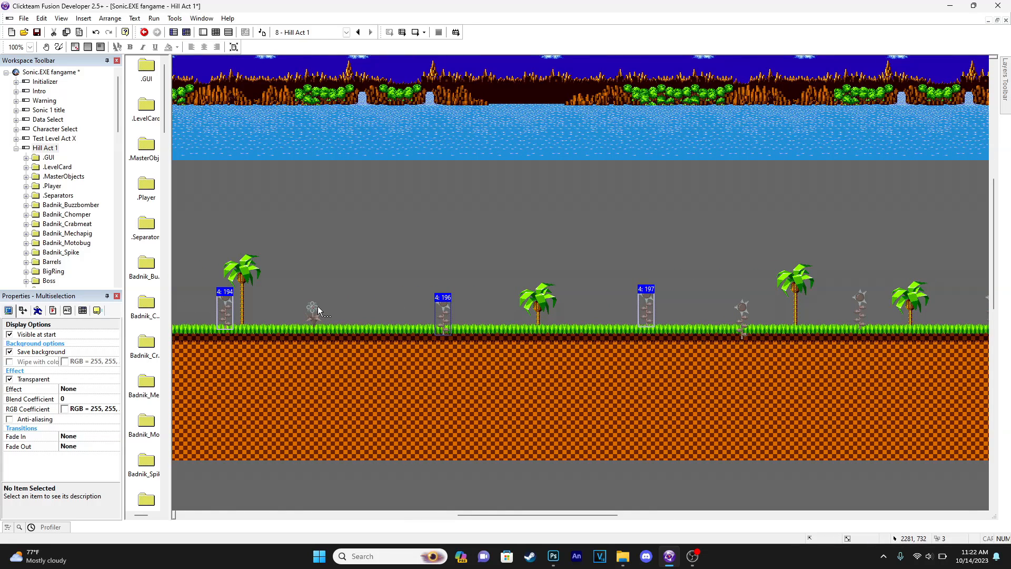
shift+click(743, 307)
shift+click(860, 302)
middle_drag(867, 303, 177, 301)
shift+click(299, 299)
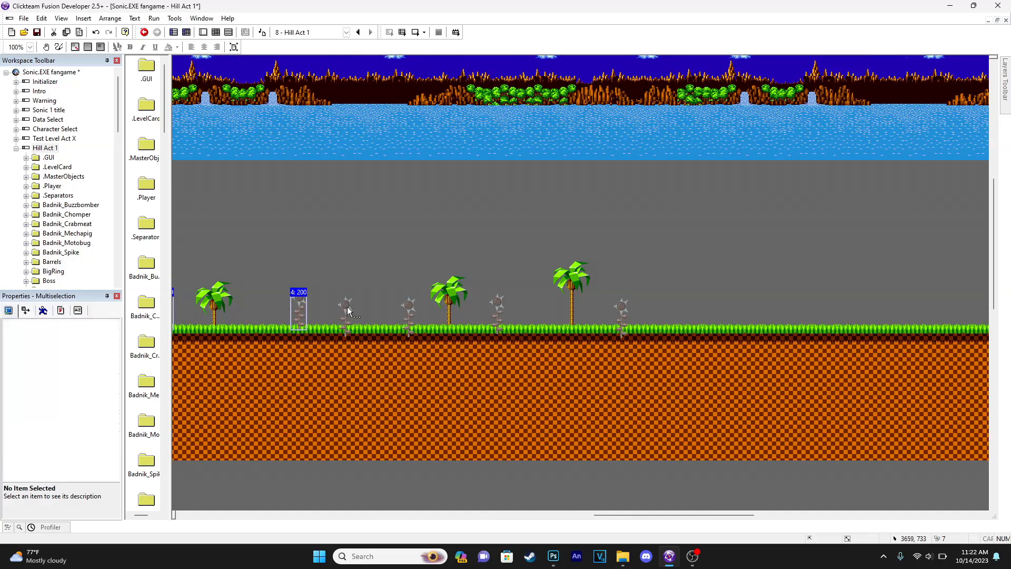
shift+click(345, 311)
shift+click(497, 312)
shift+click(623, 312)
right_click(625, 312)
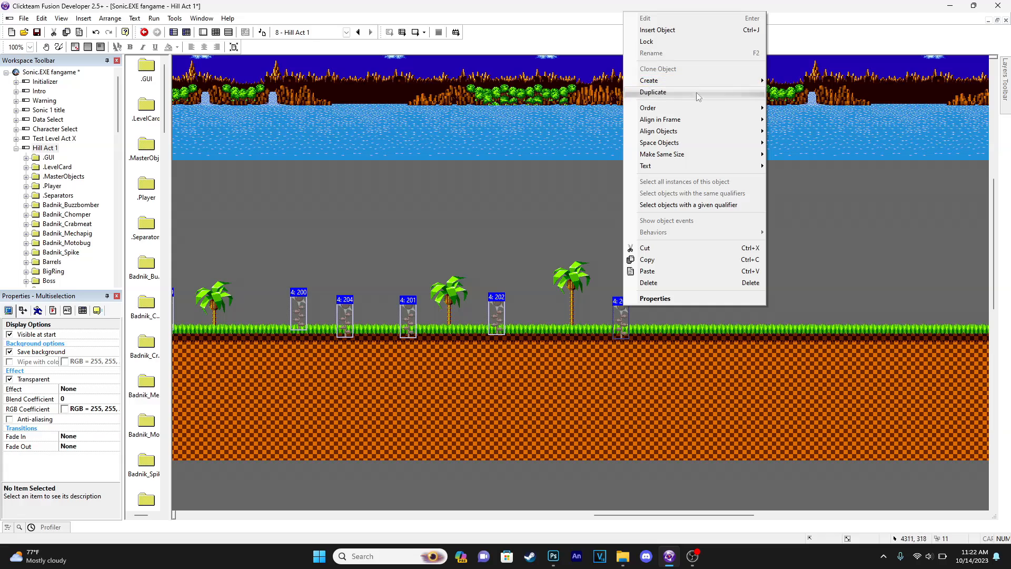
mouse_move(747, 112)
click(794, 120)
click(295, 243)
- Scatter copies of Dead flower 2 along the ground between the palm trees and the dead sunflowers
middle_drag(293, 239, 737, 231)
middle_drag(544, 247, 836, 240)
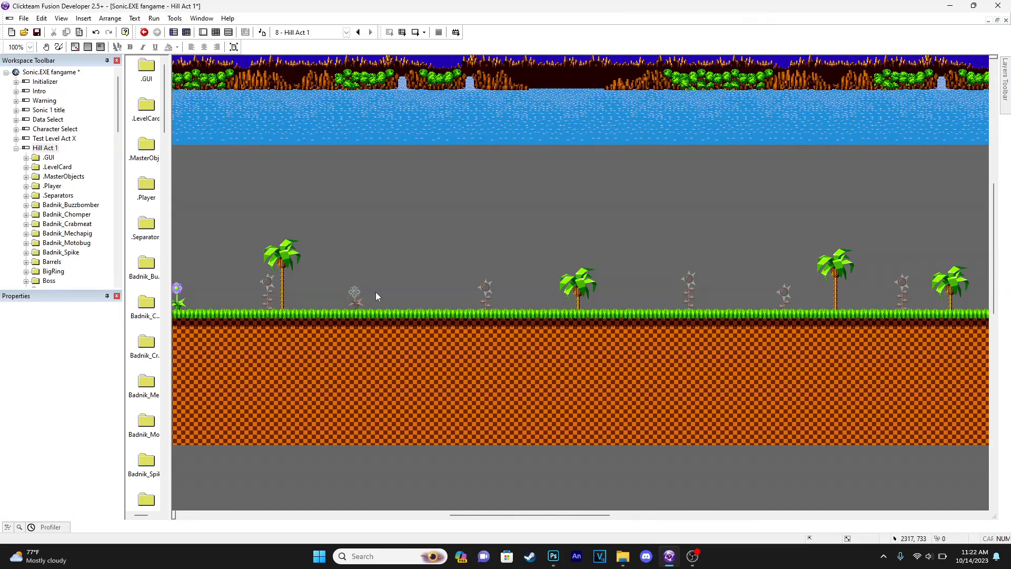
click(359, 292)
- Run the frame, play through to the end of the ground to check the dead flowers, and close the game
key(F7)
key(Right)
key(Right)
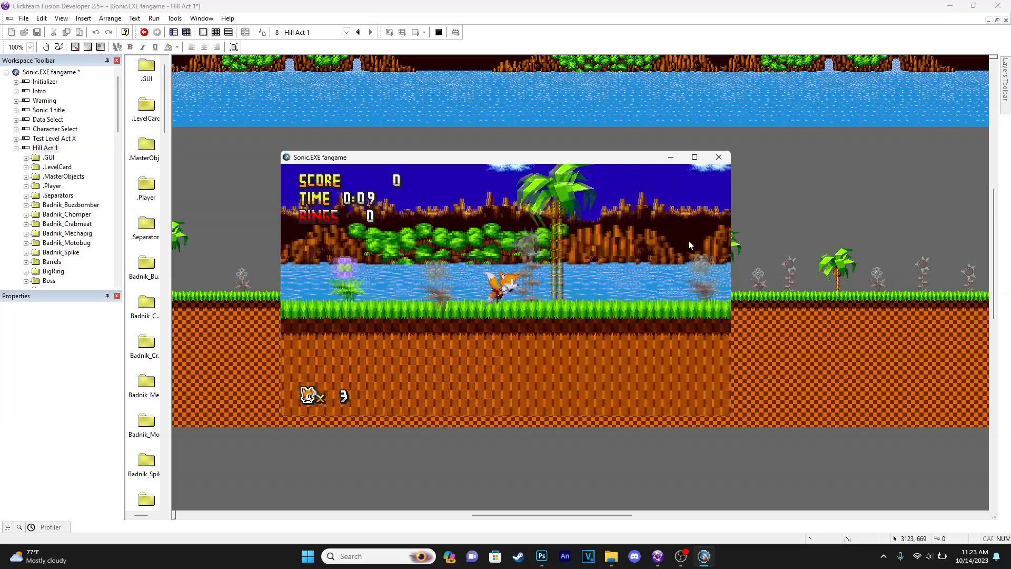
key(Left)
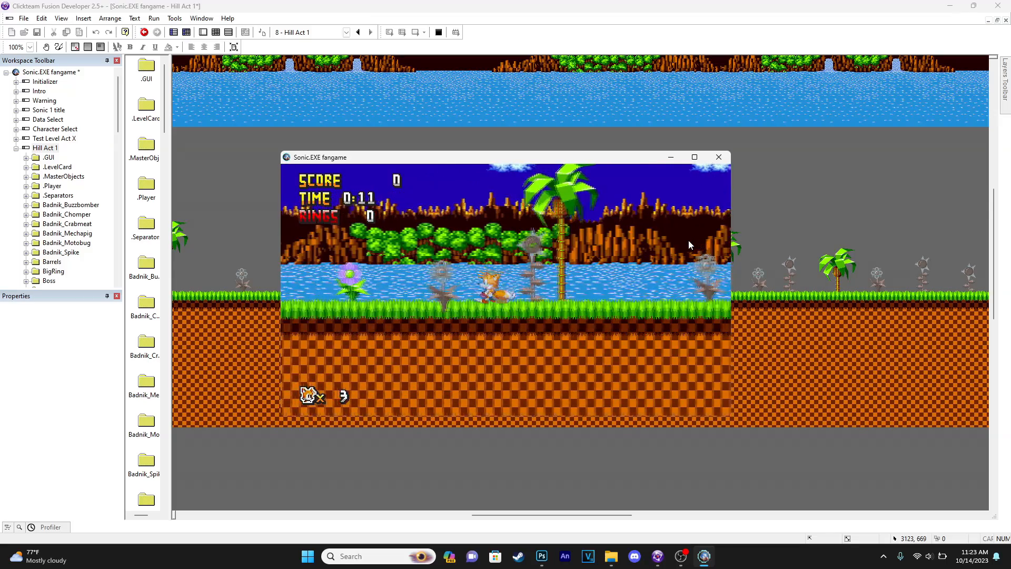
key(Down)
key(Right)
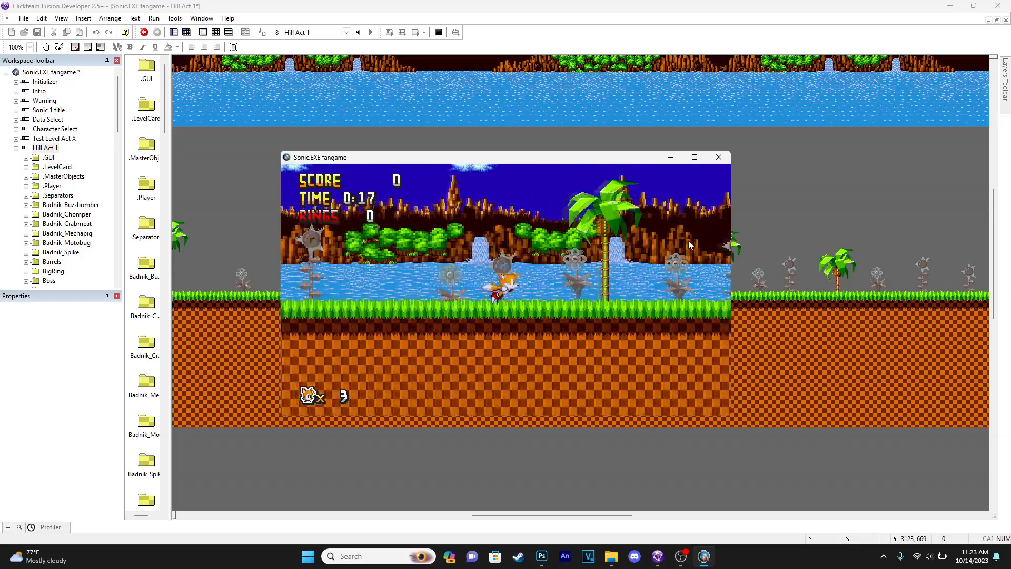
key(Left)
key(Right)
key(space)
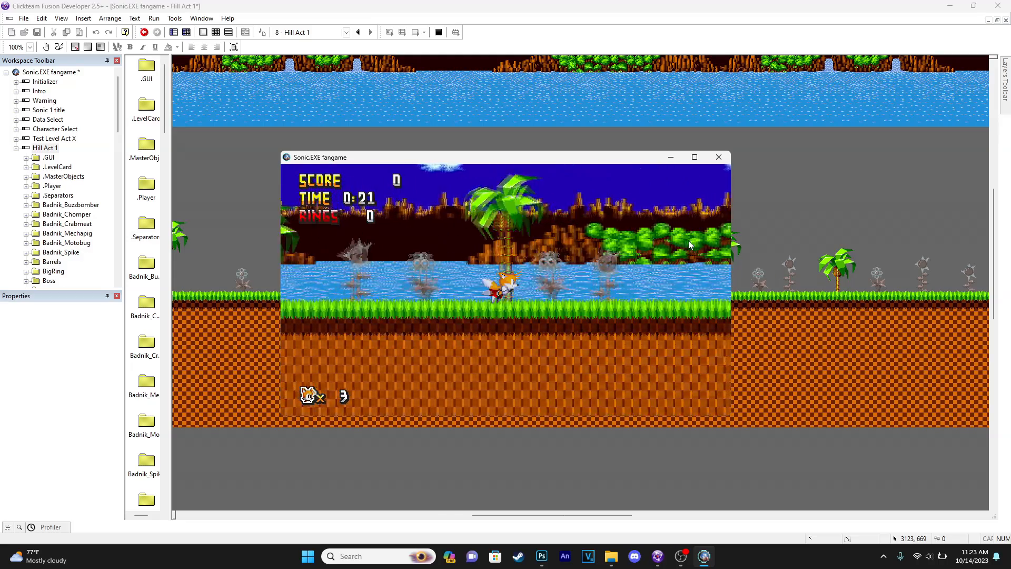
key(Left)
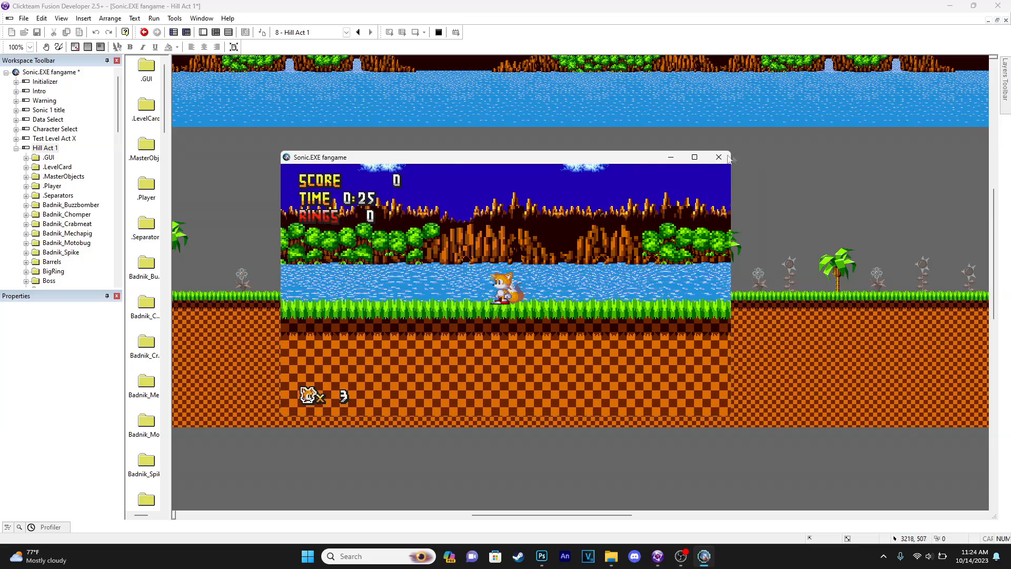
click(726, 158)
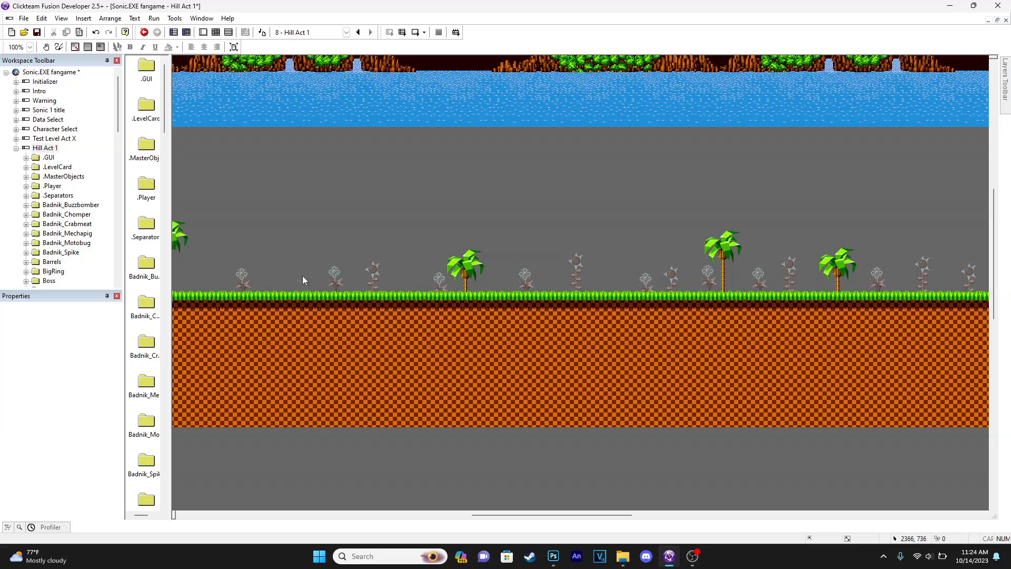
- Send the Dead flower 2 between the last living purple flower and the tall palm behind the grass
middle_drag(320, 273, 603, 260)
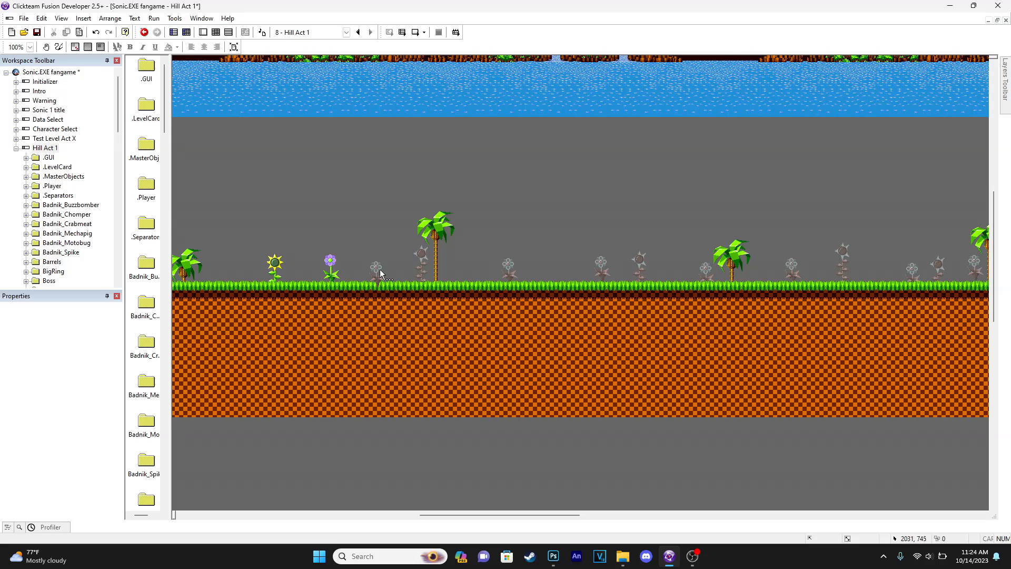
click(378, 270)
right_click(377, 268)
mouse_move(479, 97)
click(561, 108)
click(475, 269)
- Open the Active 2 sprite sheet outside the playfield in the image editor
middle_drag(573, 248, 929, 267)
drag(464, 514, 289, 535)
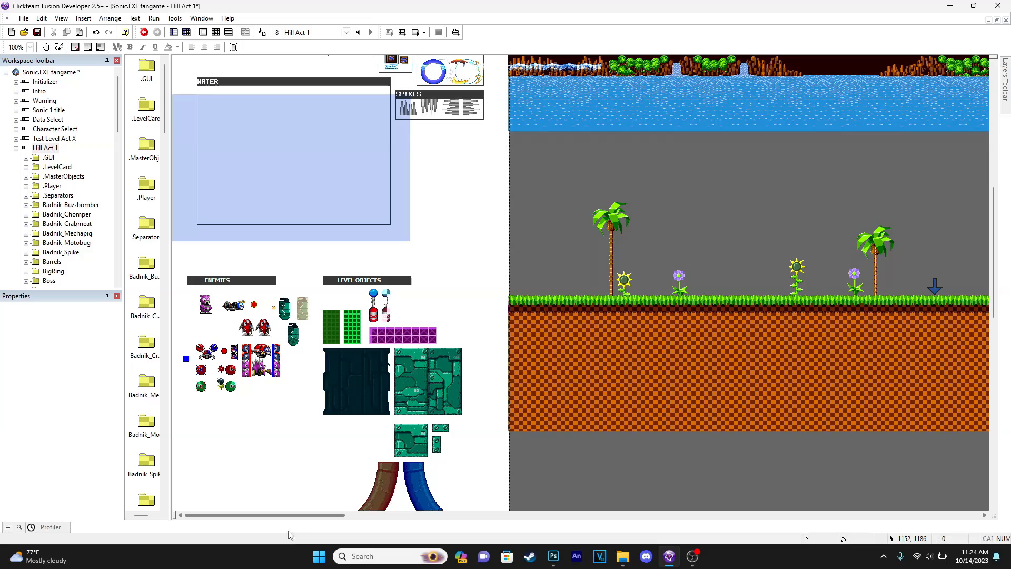
middle_drag(337, 287, 380, 373)
click(30, 47)
click(17, 68)
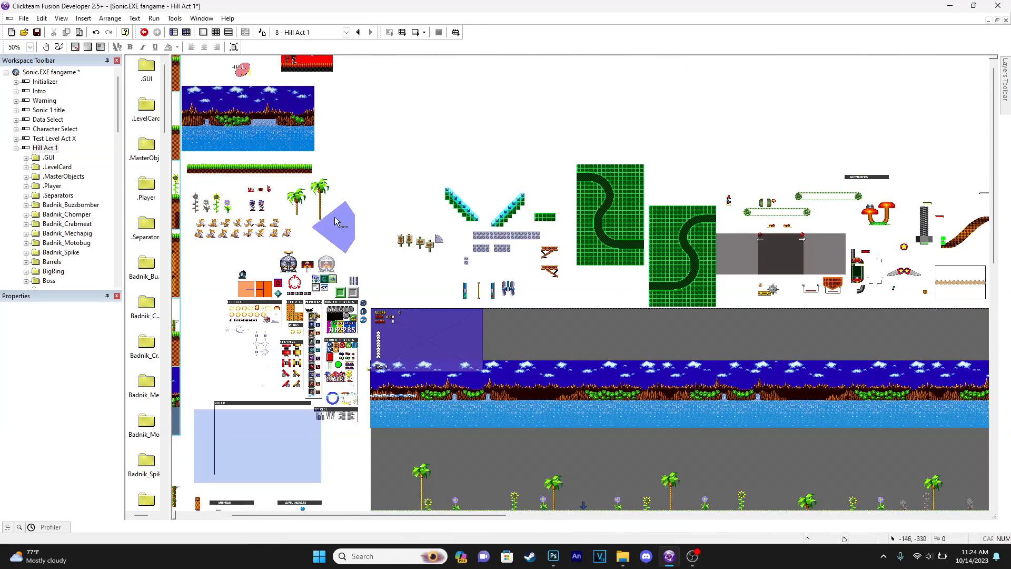
double_click(342, 224)
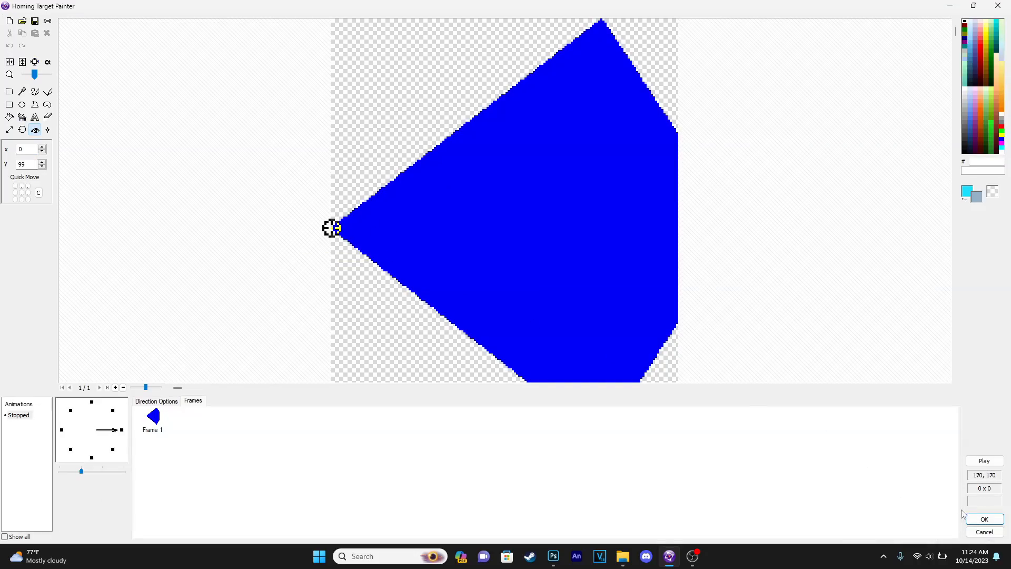
click(978, 517)
double_click(244, 137)
- Copy the row of three dead animal sprites above the Sonic sprites and close the sprite sheet
scroll(597, 195, down, 2)
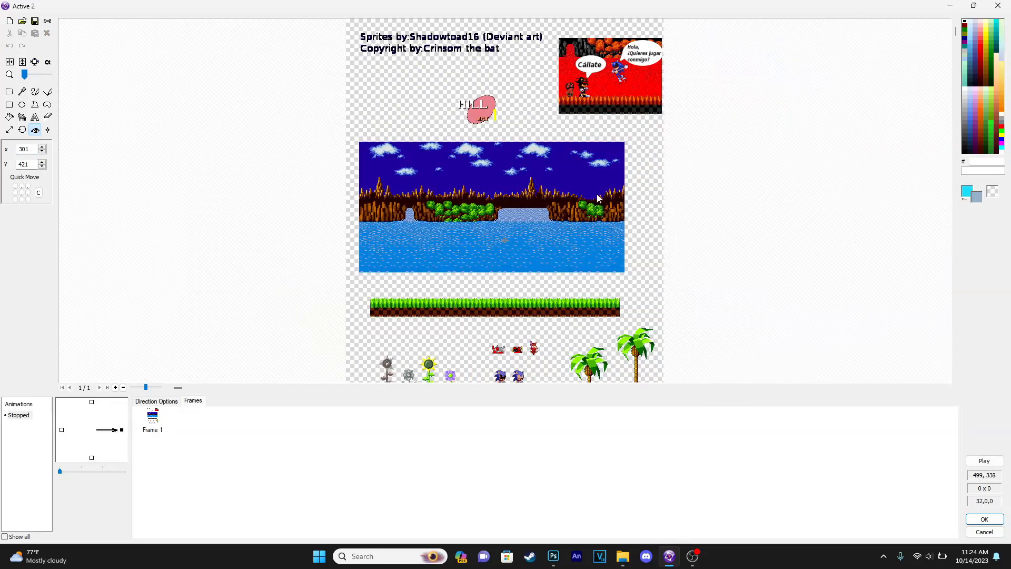
scroll(518, 387, up, 4)
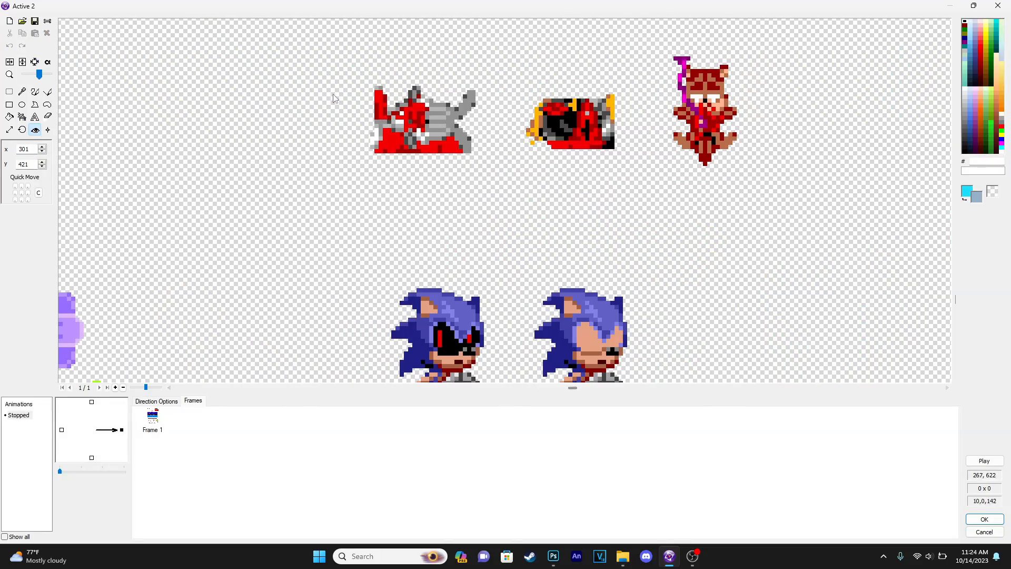
click(9, 93)
drag(334, 32, 781, 185)
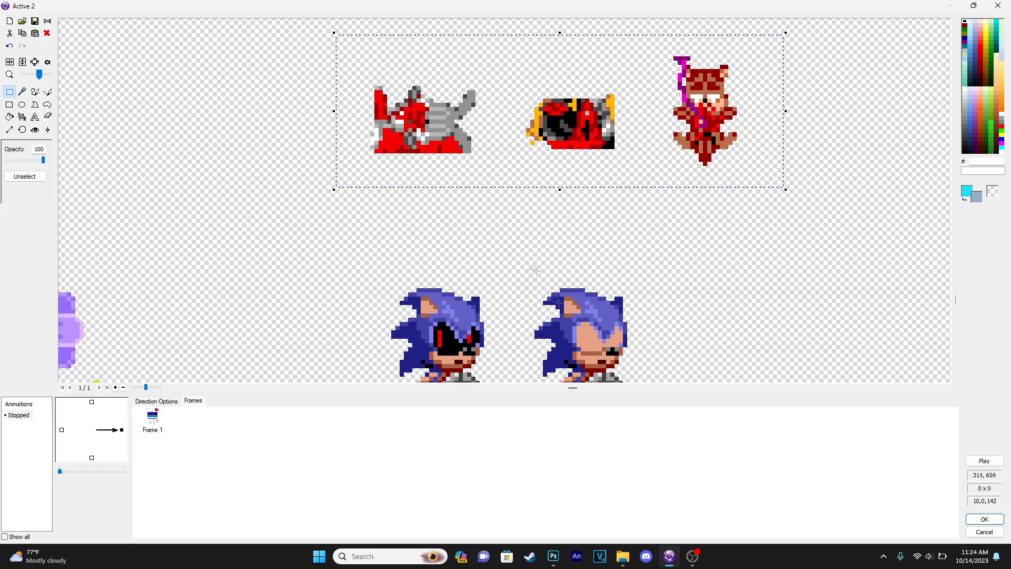
click(742, 237)
scroll(681, 125, down, 2)
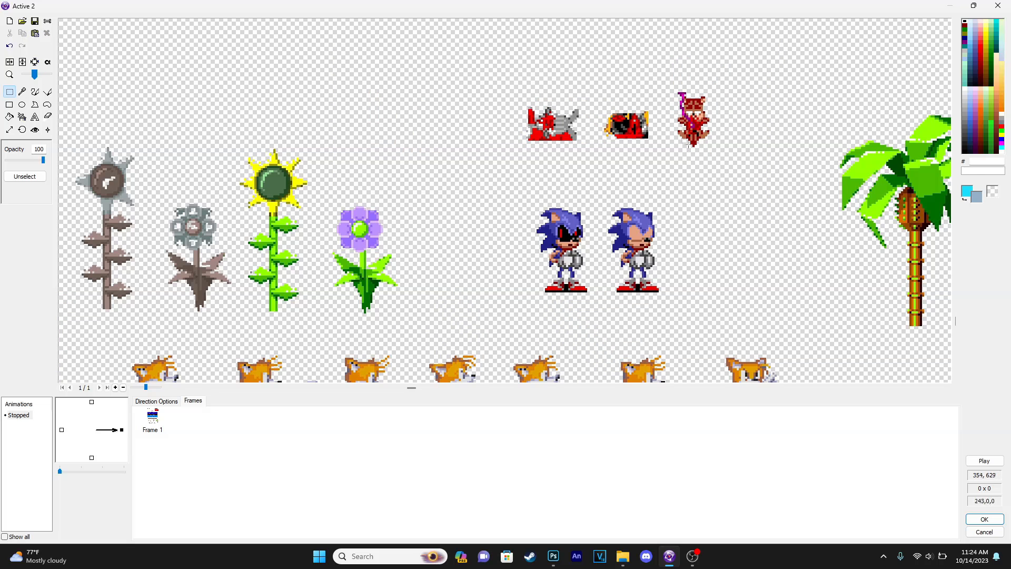
click(983, 520)
- Create Active objects for the three dead animals above the ground near the level start, using the copied sprites as their images
scroll(574, 185, down, 3)
click(30, 47)
click(18, 89)
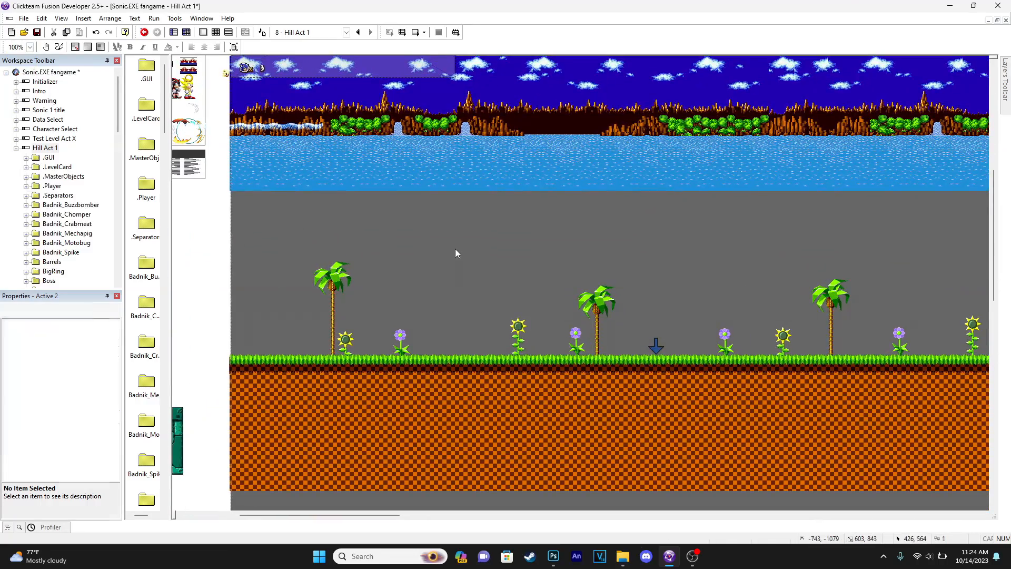
double_click(455, 249)
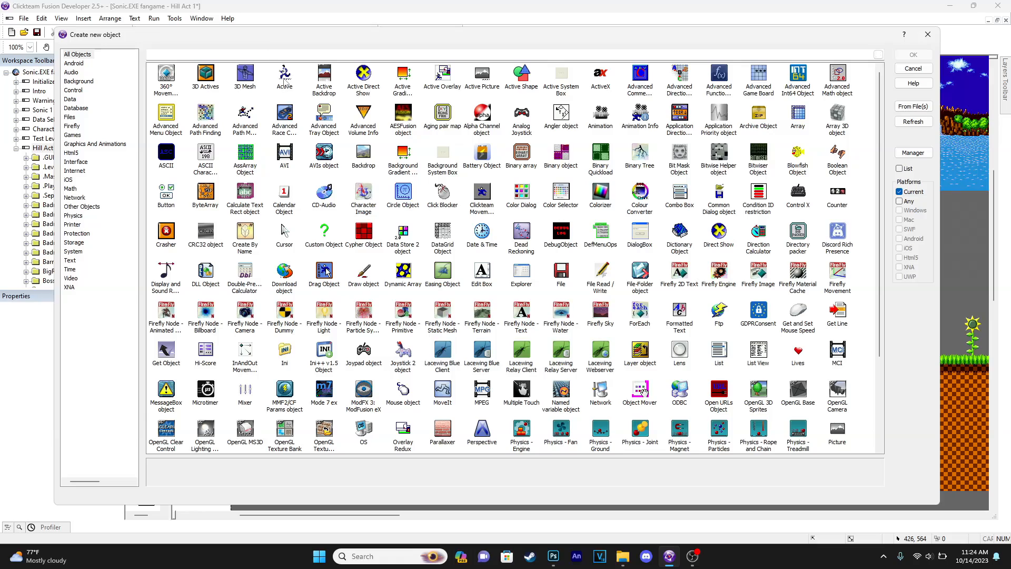
double_click(285, 78)
click(475, 265)
double_click(475, 264)
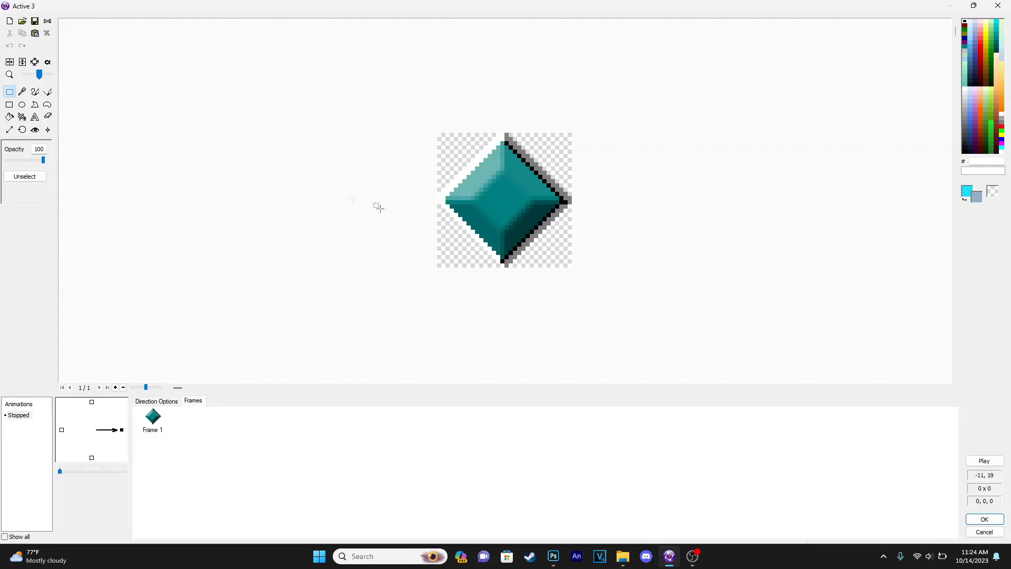
click(8, 22)
key(ctrl+v)
click(542, 304)
click(48, 62)
click(433, 155)
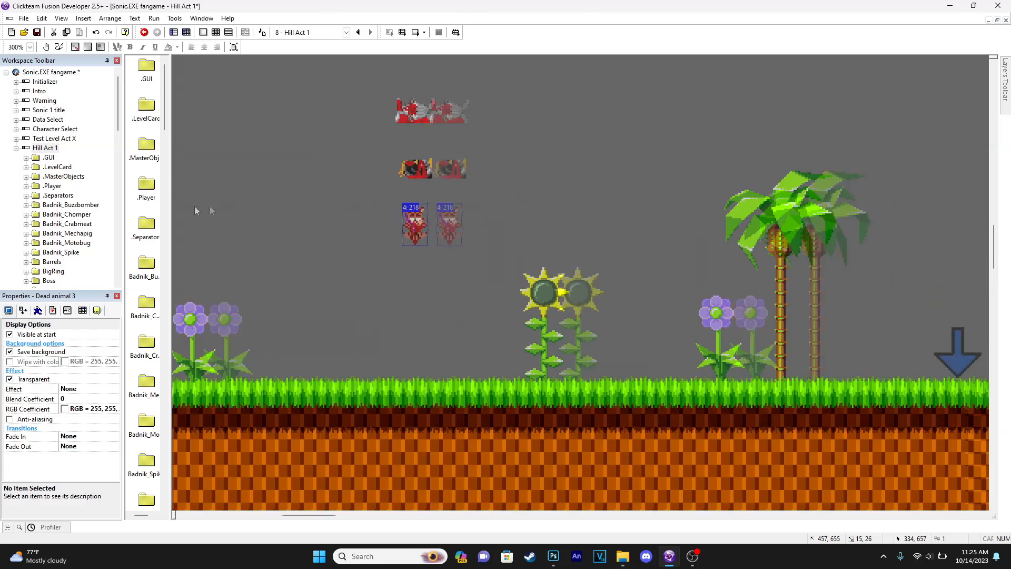
- Move the three dead animals together from the level start to the tall palm beside the first dead flowers
middle_drag(703, 272, 560, 271)
shift+click(283, 176)
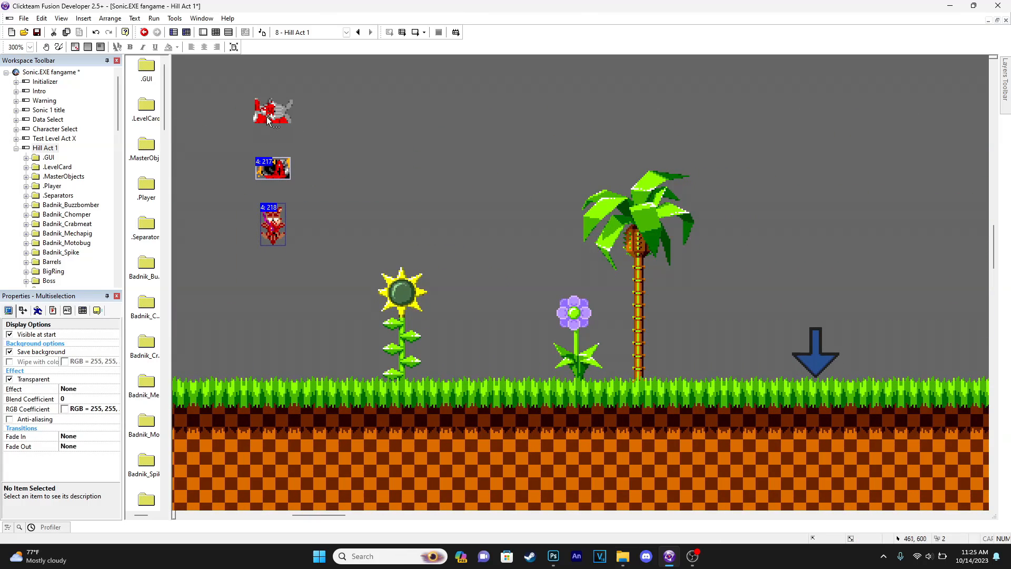
click(30, 47)
click(16, 74)
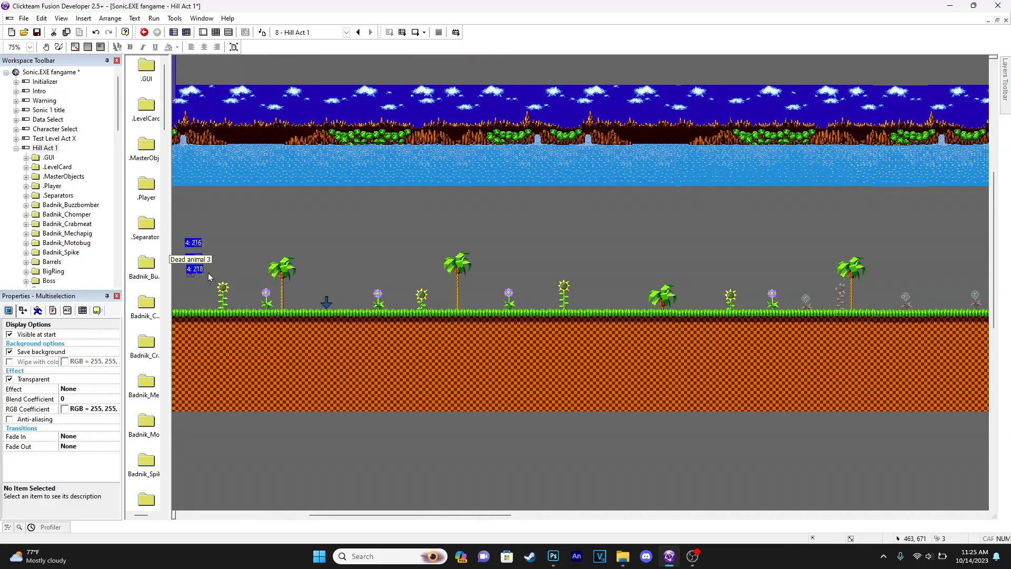
drag(192, 278, 824, 304)
middle_drag(824, 304, 346, 297)
- Hang Dead animal 3 on the trunk of the tall palm, just below its coconuts
click(30, 47)
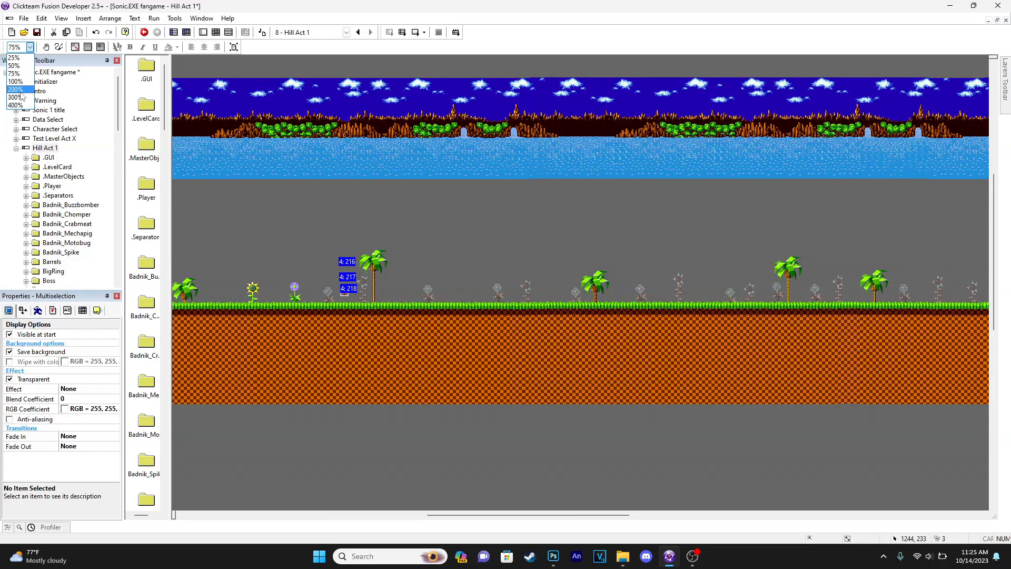
click(16, 97)
middle_drag(499, 267, 394, 205)
drag(544, 517, 487, 517)
click(421, 260)
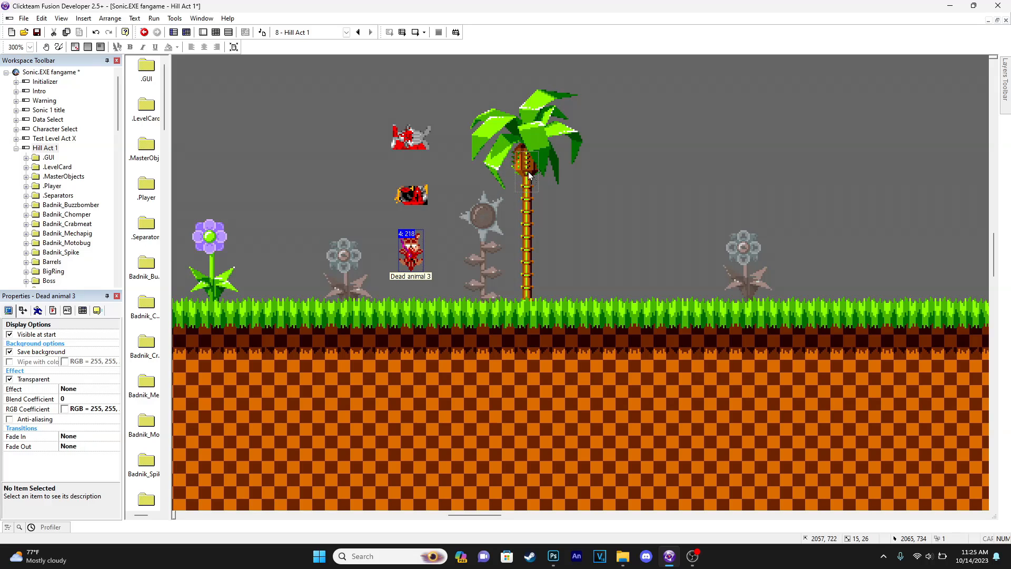
drag(529, 172, 530, 171)
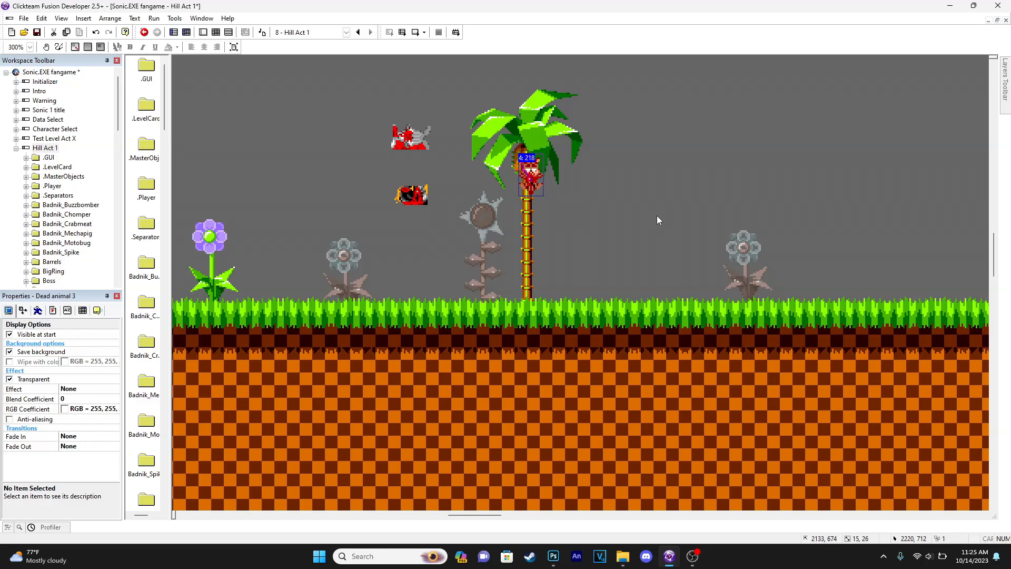
click(655, 215)
click(538, 184)
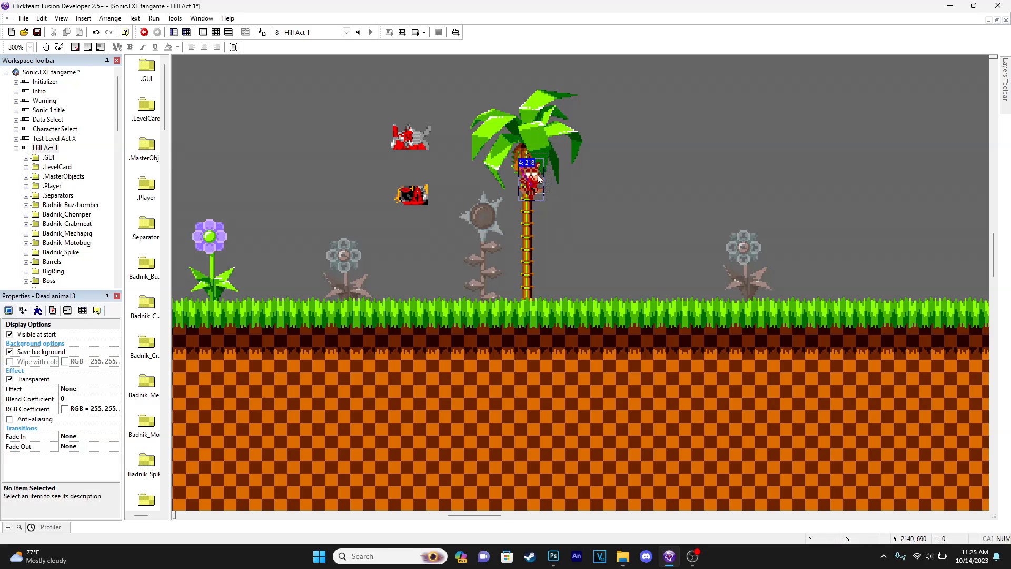
click(587, 183)
drag(536, 186, 544, 199)
click(600, 187)
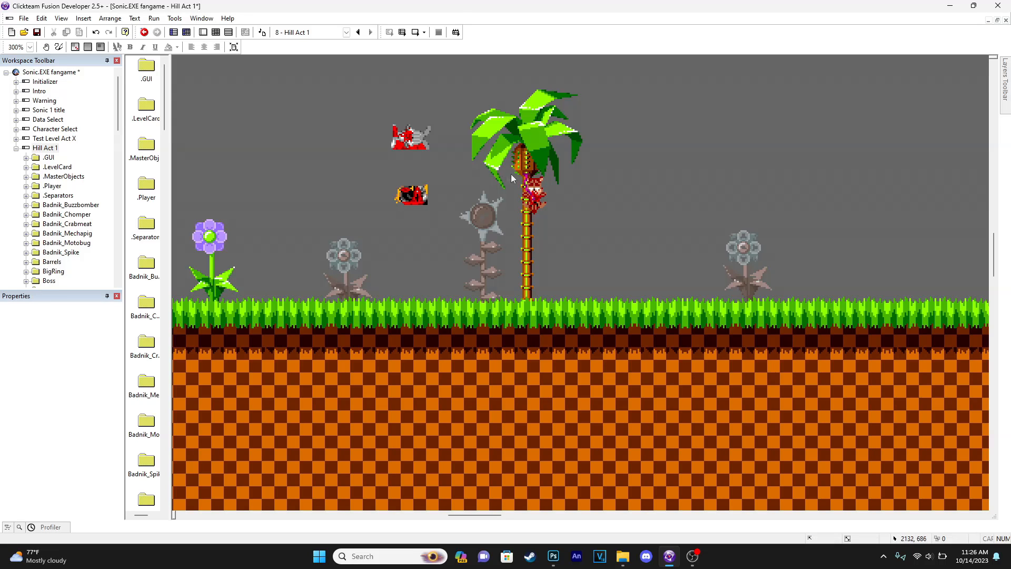
- Place Dead animal 2 on the grass just right of the palm holding Dead animal 3
click(415, 195)
drag(433, 291, 446, 291)
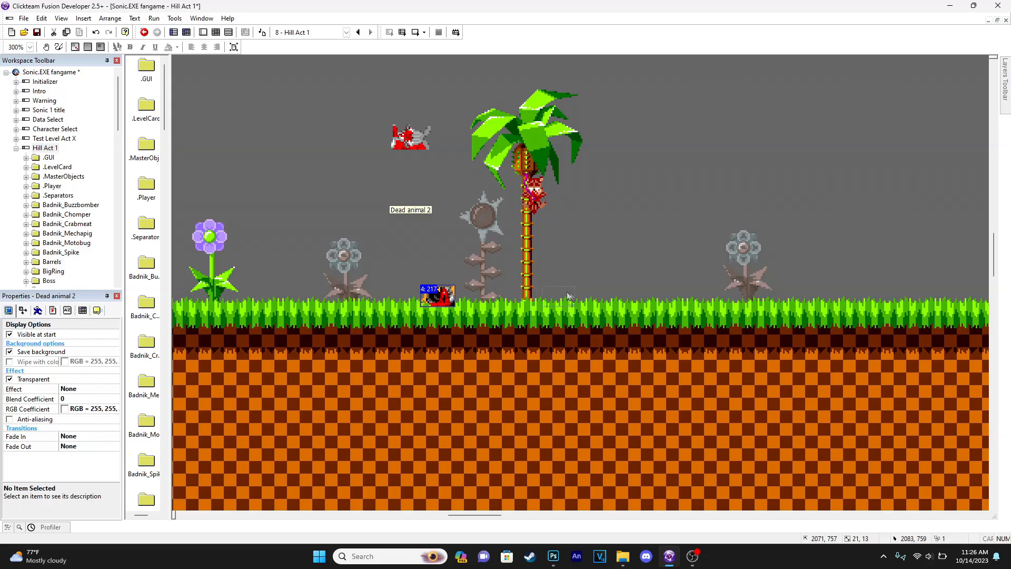
drag(581, 295, 579, 294)
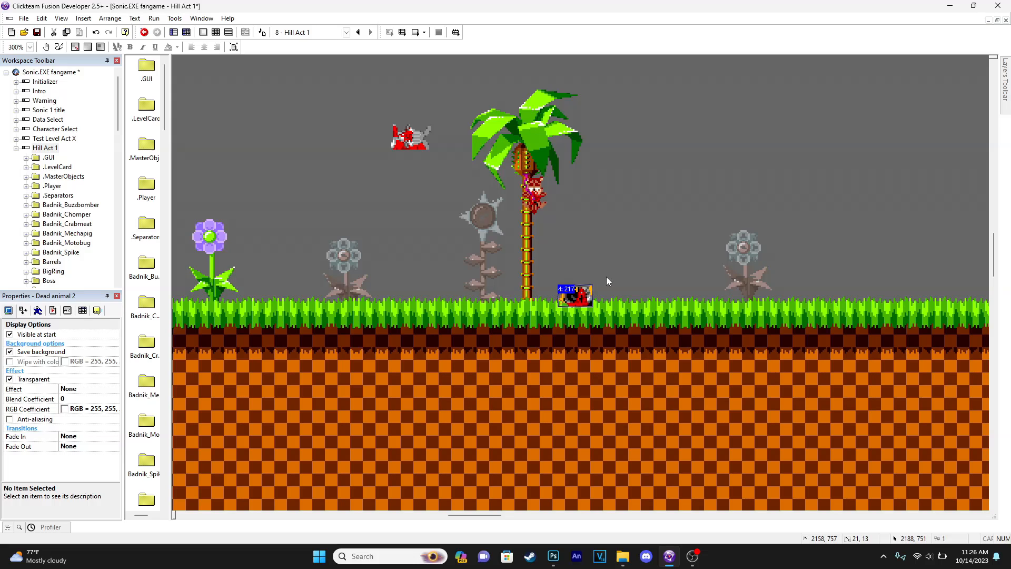
key(Right)
key(Down)
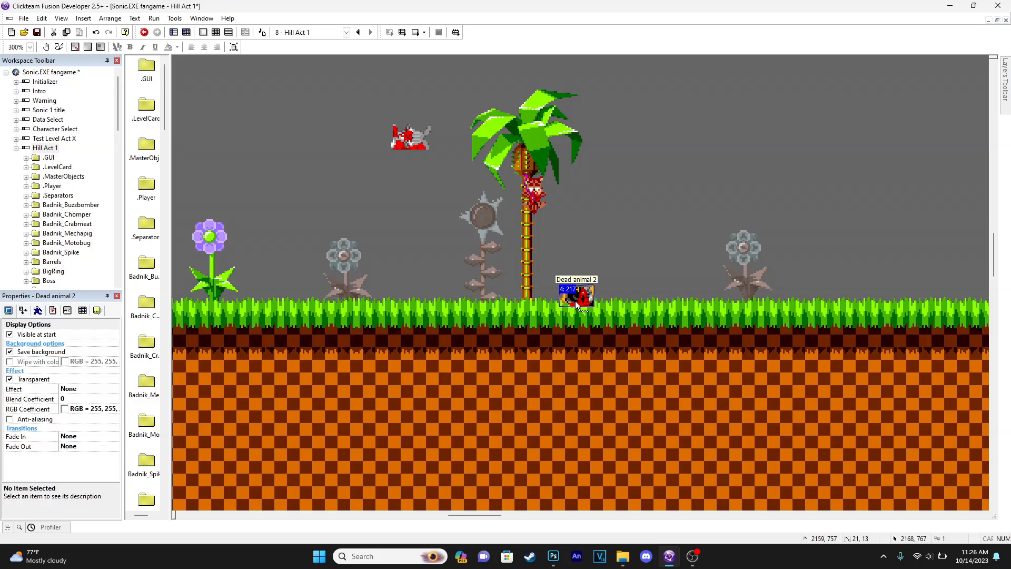
- Lower Dead animal onto the grass before the palm and scatter copies through the dead flowers, around the short palm and up to the next dead sunflower
drag(415, 140, 412, 300)
middle_drag(785, 287, 436, 292)
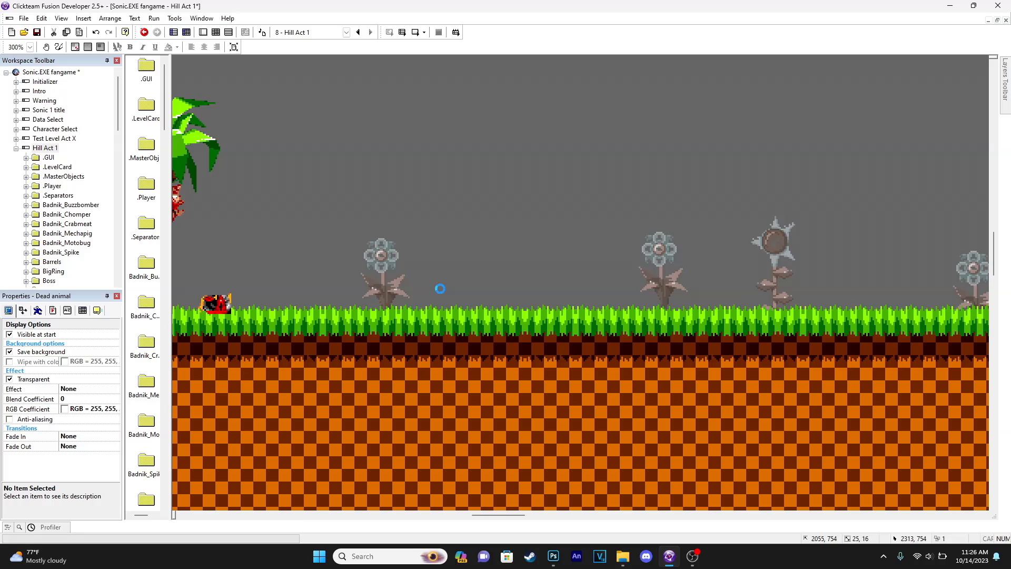
click(808, 290)
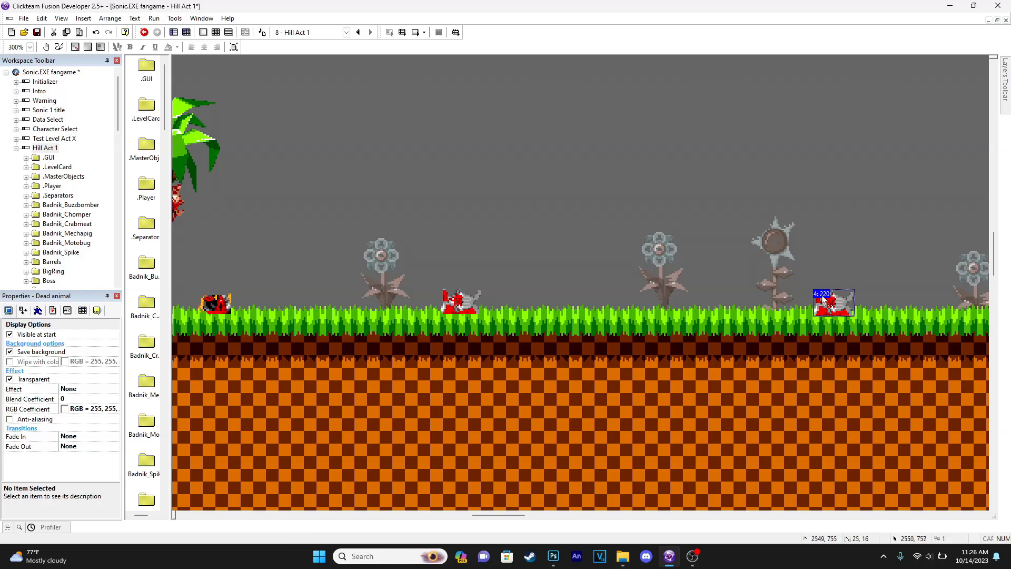
middle_drag(833, 299, 297, 299)
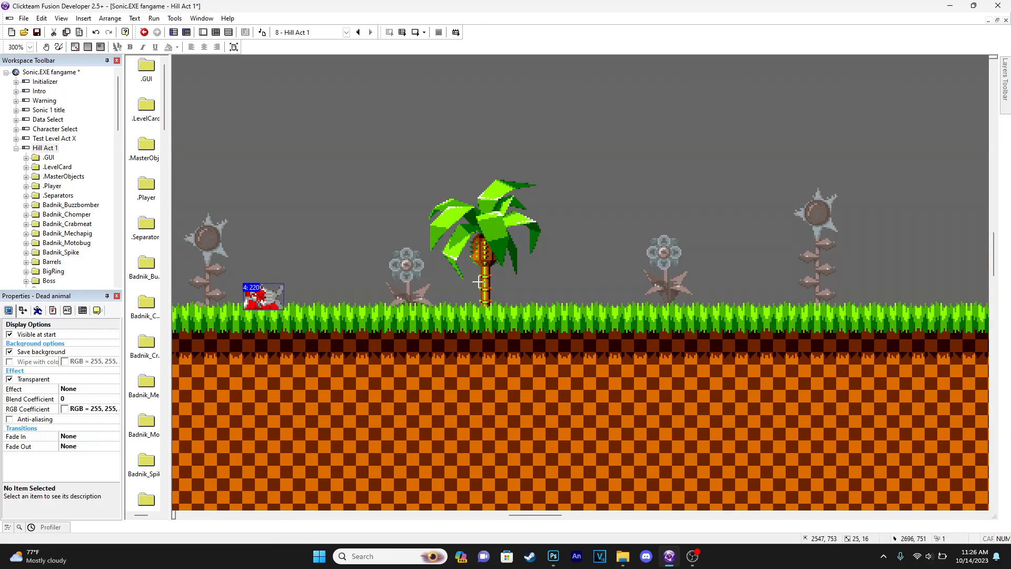
click(455, 290)
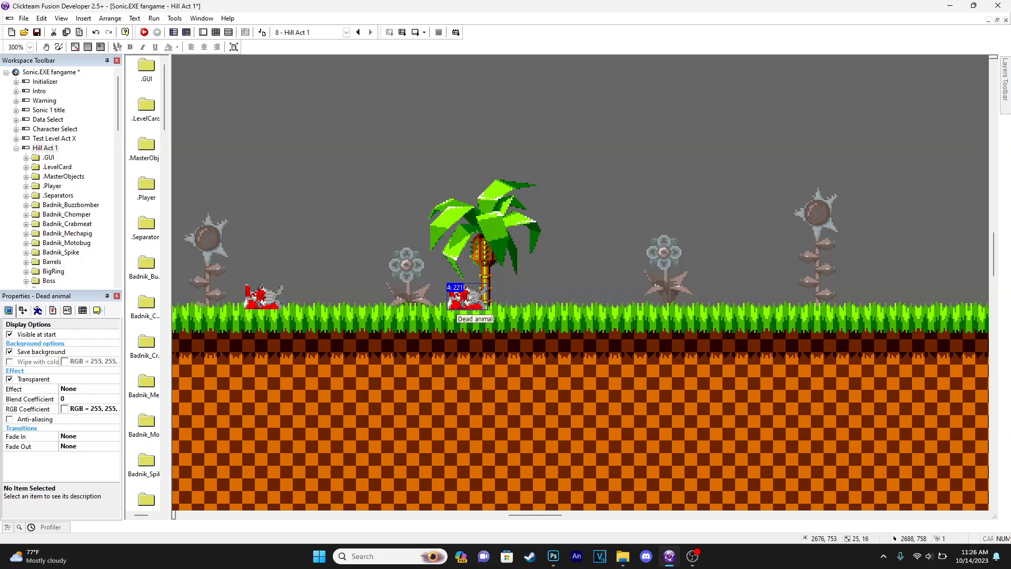
click(571, 282)
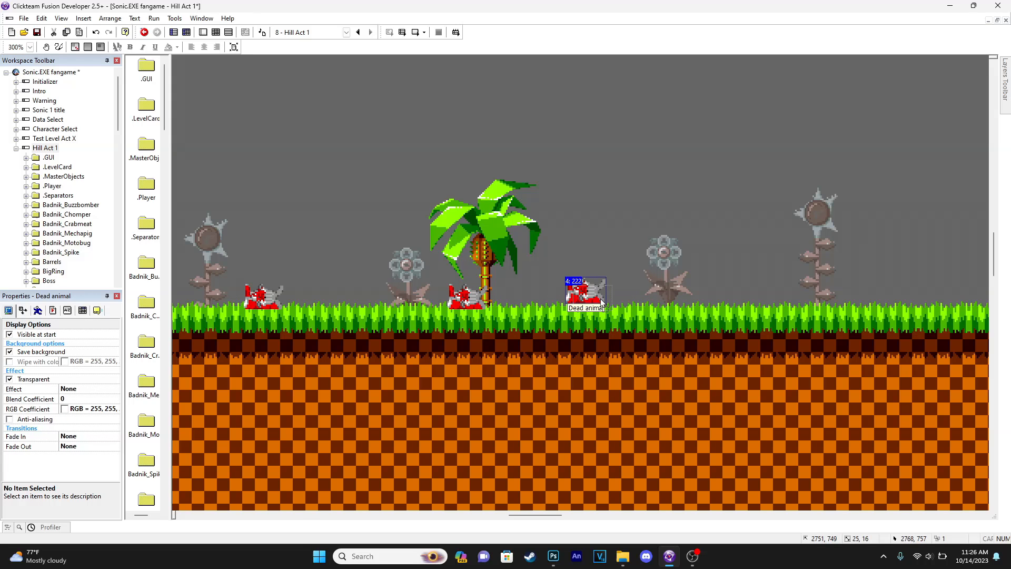
click(761, 283)
- Add four Dead animal copies on the grass between the tall dead sunflower and the next tall palm
middle_drag(830, 284, 463, 299)
click(491, 299)
click(594, 294)
click(698, 295)
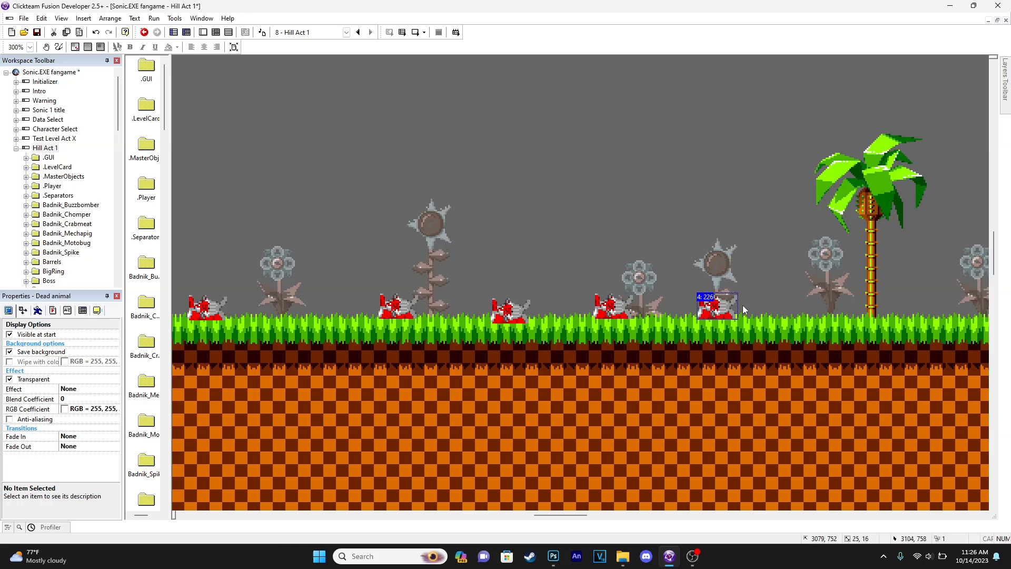
click(793, 297)
- Continue the Dead animal copies along the grass from the tall palm to the trunk of the following short palm
middle_drag(834, 315, 446, 315)
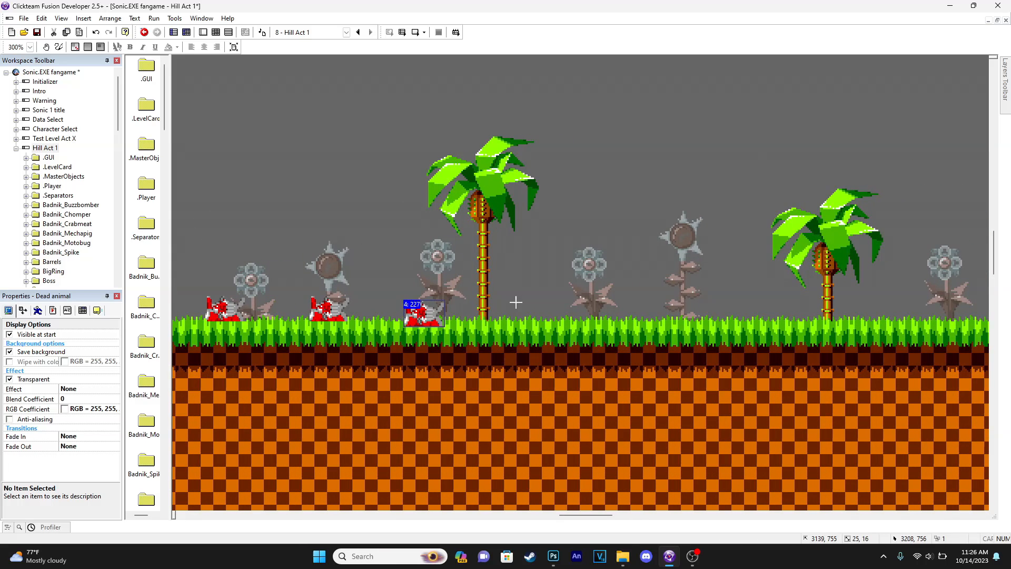
click(564, 299)
click(475, 297)
click(665, 299)
middle_drag(665, 299, 232, 298)
click(369, 295)
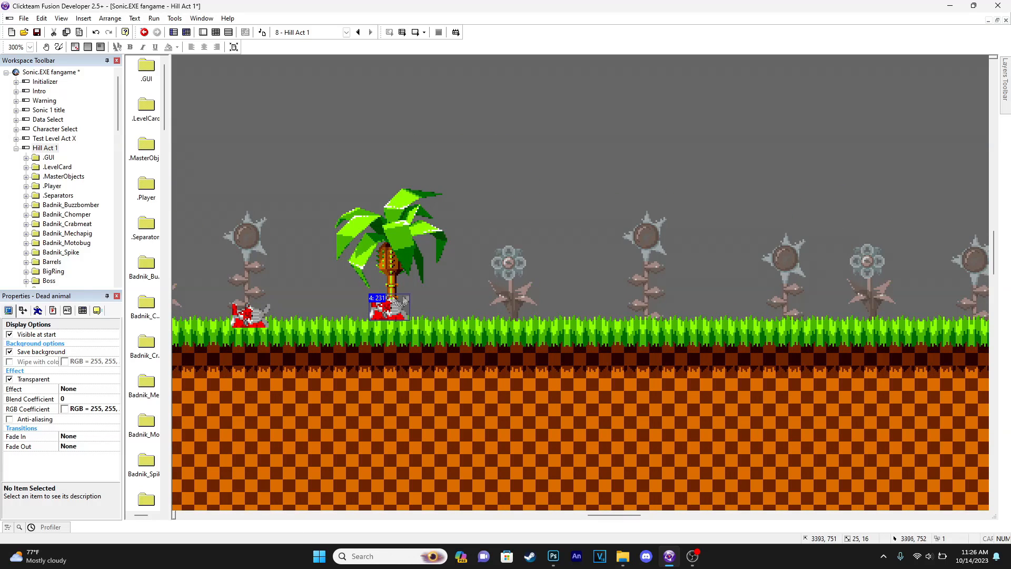
- Cluster four Dead animal copies around the dead purple flower past the short palm
click(485, 303)
click(524, 289)
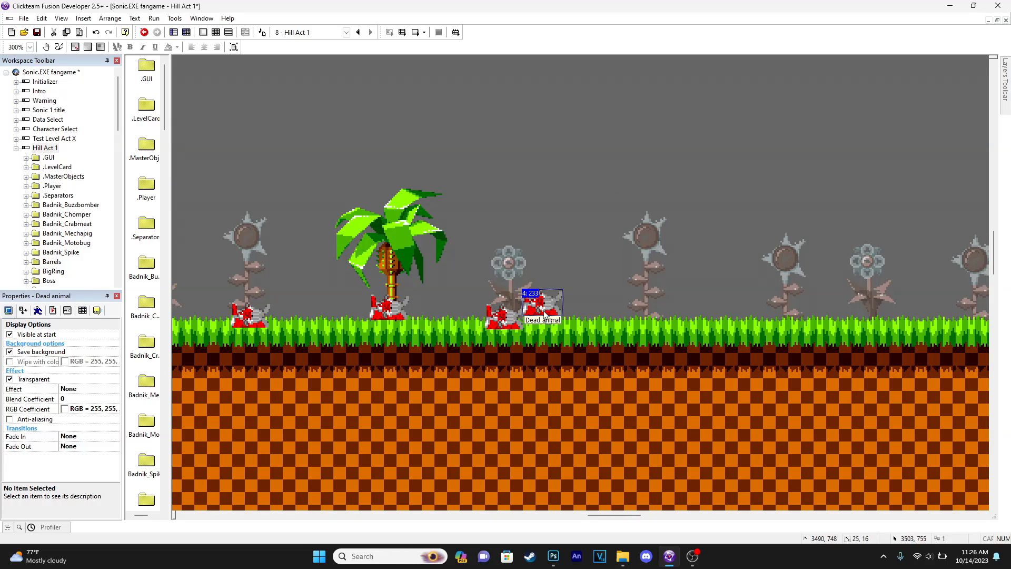
click(560, 297)
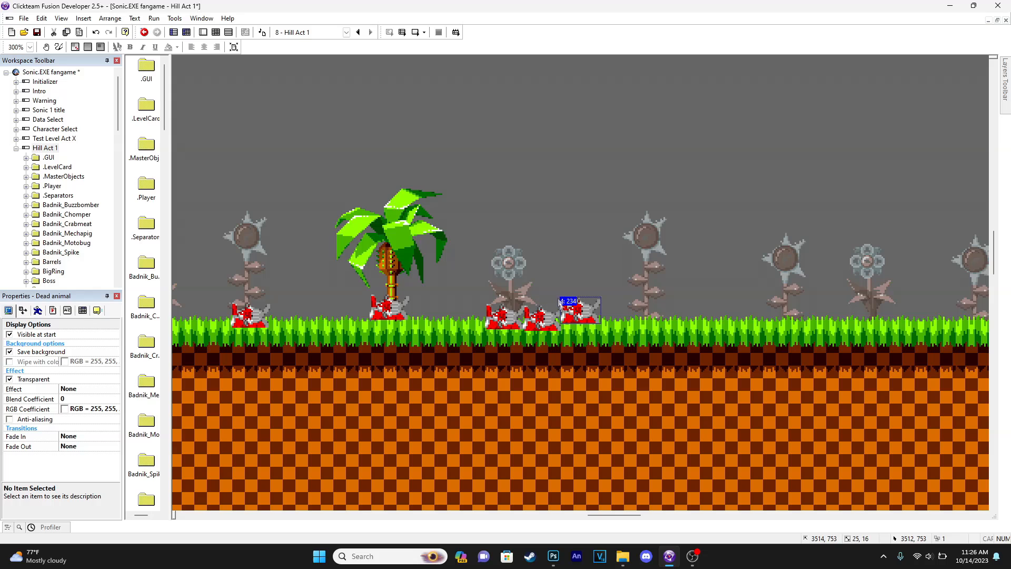
click(480, 297)
drag(472, 305, 465, 304)
- Fill the grass from the tall dead sunflower to the next palm with Dead animal copies, including the gaps between them
middle_drag(619, 312, 339, 313)
click(376, 303)
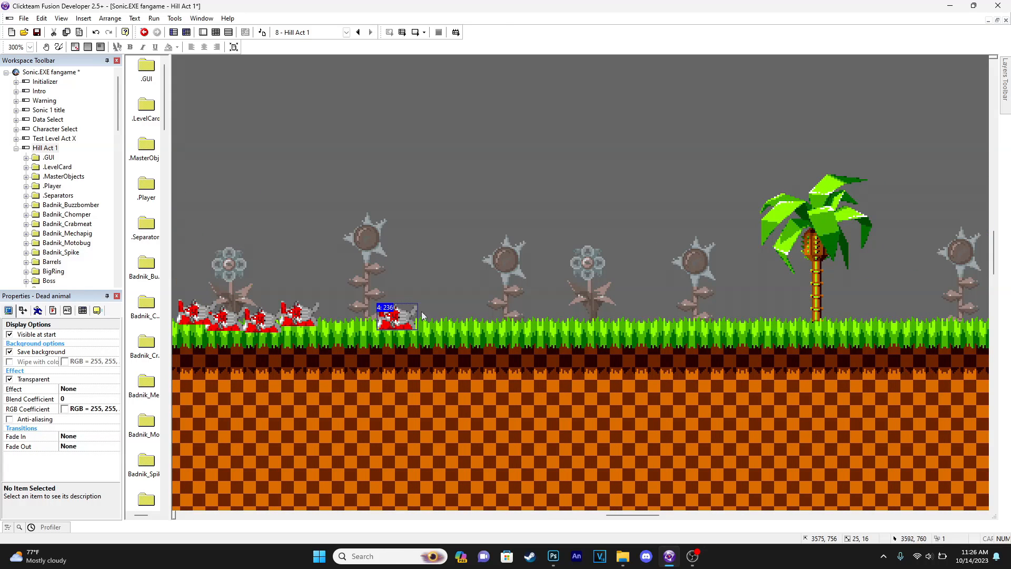
click(451, 304)
click(509, 305)
click(623, 305)
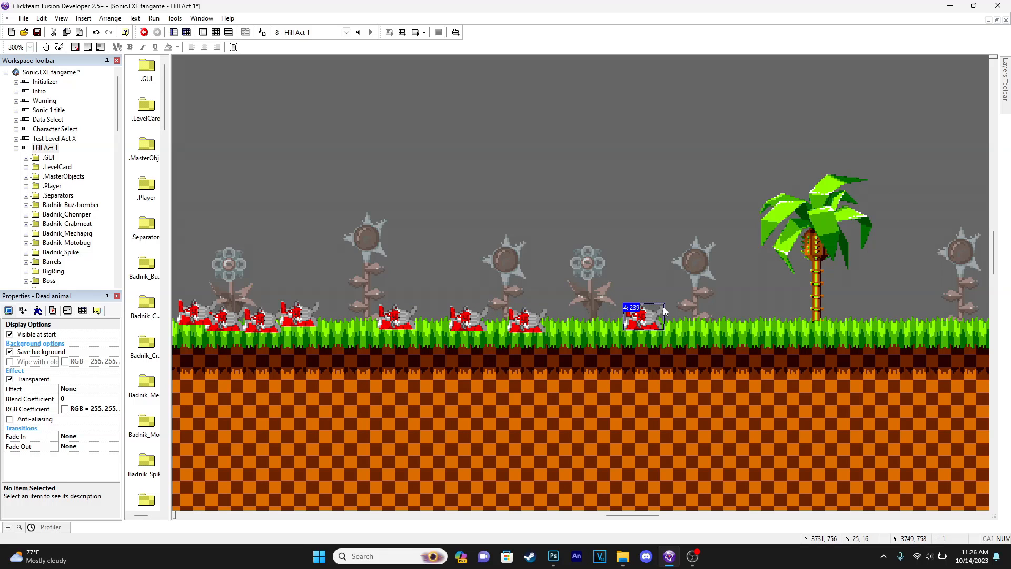
click(751, 306)
click(708, 308)
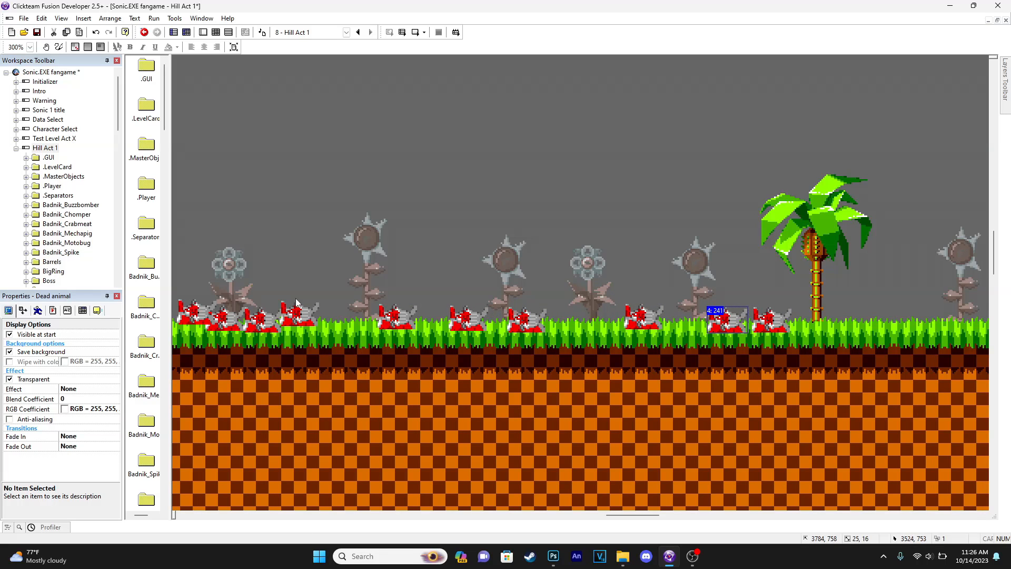
click(335, 300)
click(562, 308)
- Spread Dead animal copies on the grass past the last two palms to just beyond the final dead sunflower
middle_drag(798, 307, 398, 319)
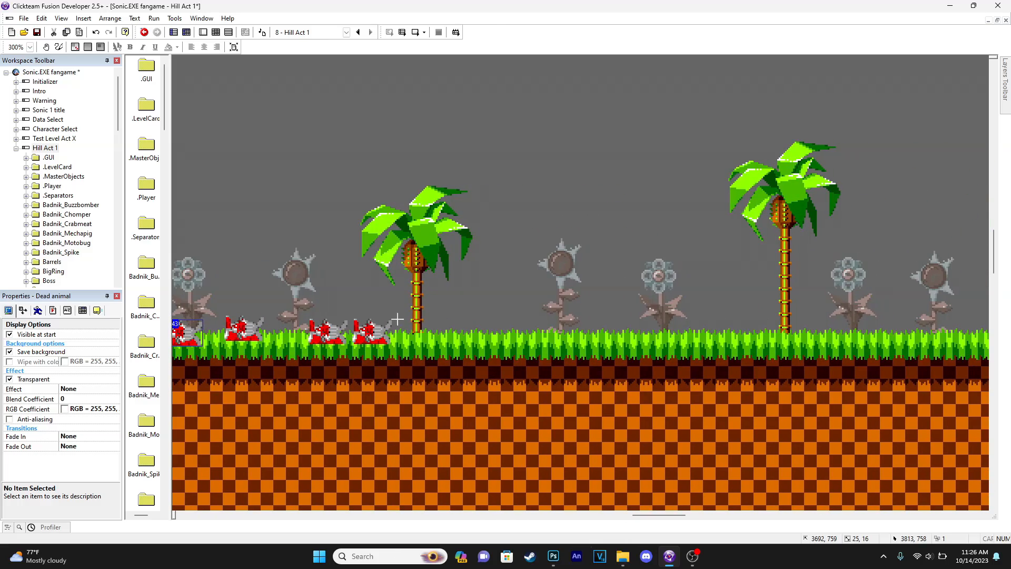
click(457, 319)
click(566, 317)
click(697, 320)
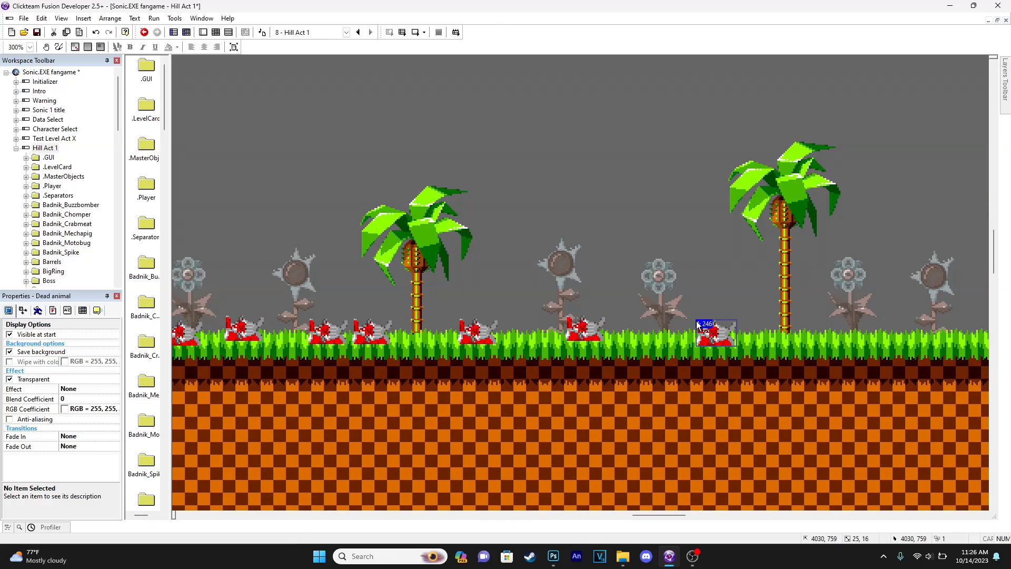
click(832, 315)
middle_drag(835, 315, 266, 313)
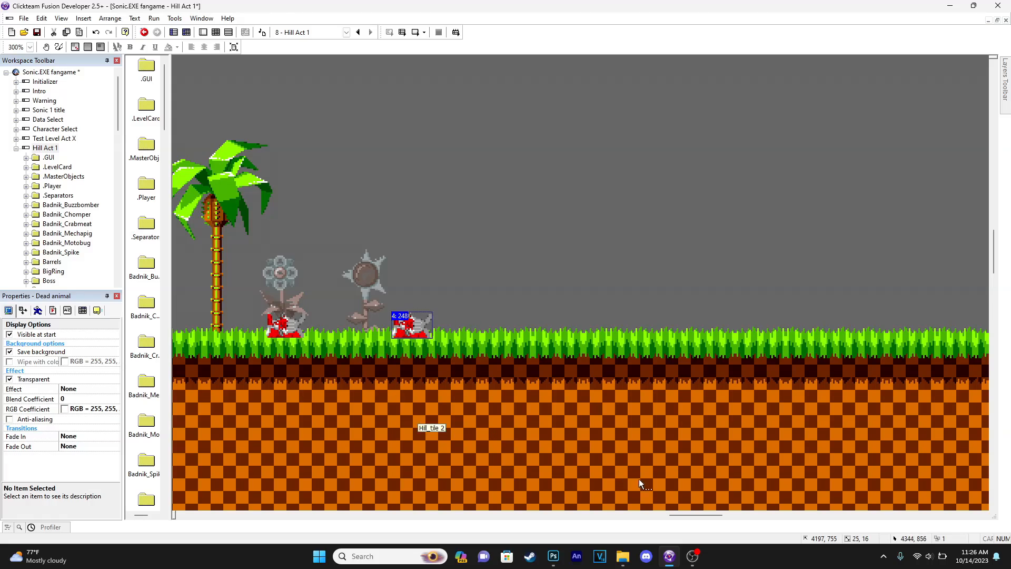
- Return to the first dead flowers and place Dead animal 2 copies on the grass beside the dead sunflower and right of the short palm
drag(704, 520, 493, 520)
click(408, 325)
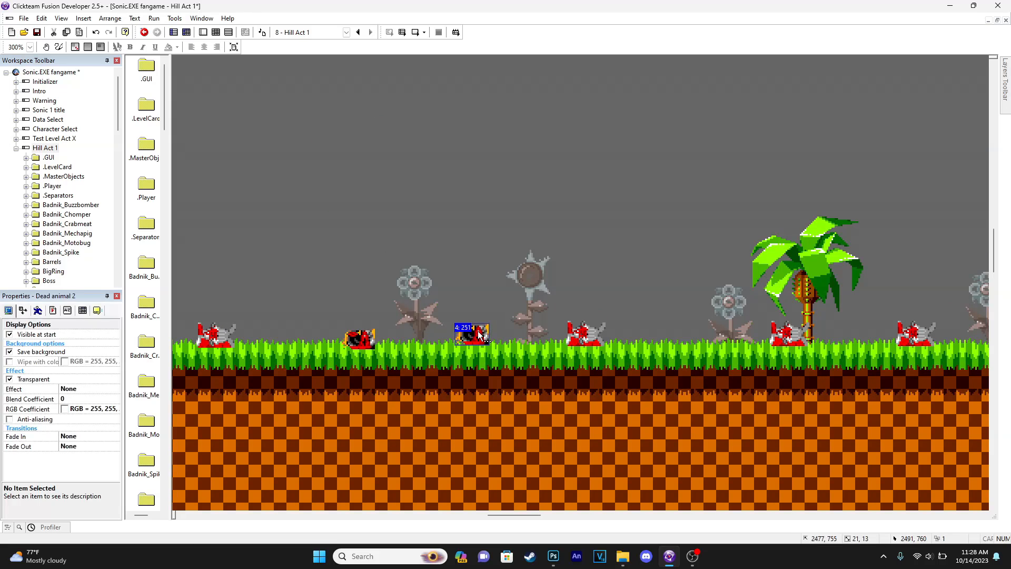
scroll(635, 314, right, 5)
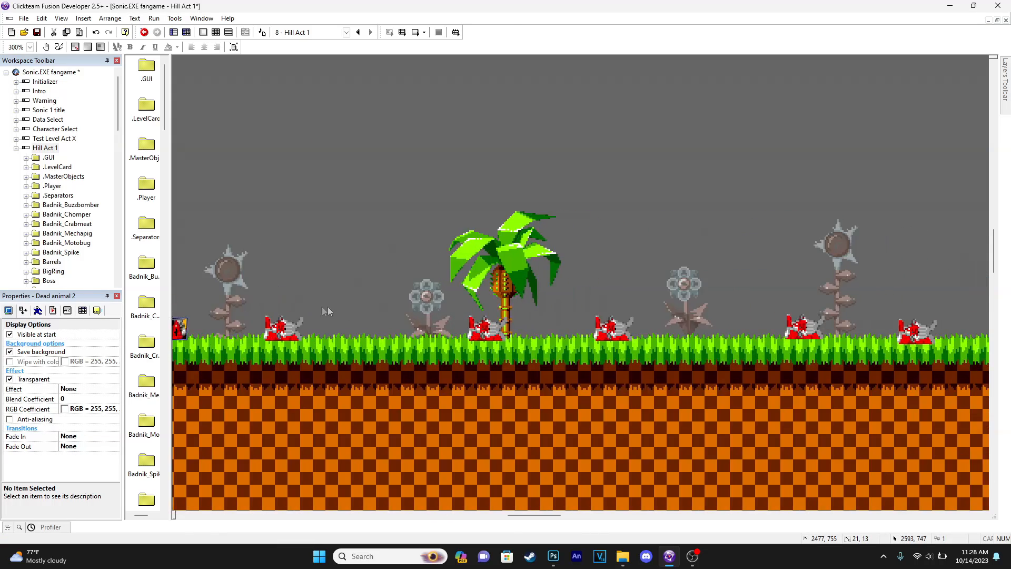
click(536, 306)
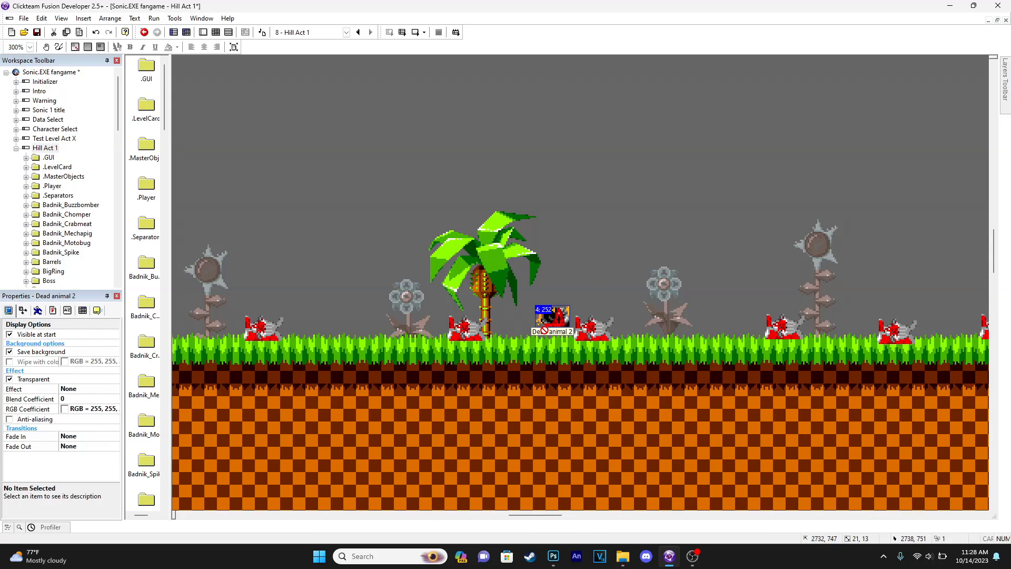
drag(544, 322, 540, 340)
- Paste Dead animal 2 copies on the grass between the existing dead animals, up to just past the next tall palm
middle_drag(612, 308, 395, 310)
key(ctrl+v)
click(499, 317)
middle_drag(593, 317, 482, 315)
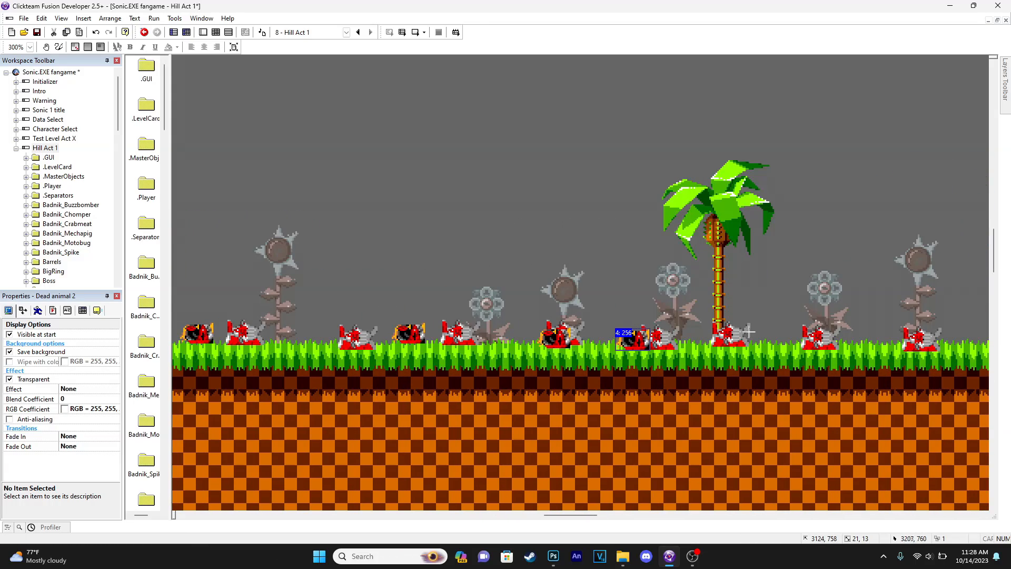
click(749, 333)
- Add two Dead animal 2 copies between the tall palm and the short palm, one on each side of the dead sunflower
middle_drag(751, 334, 498, 340)
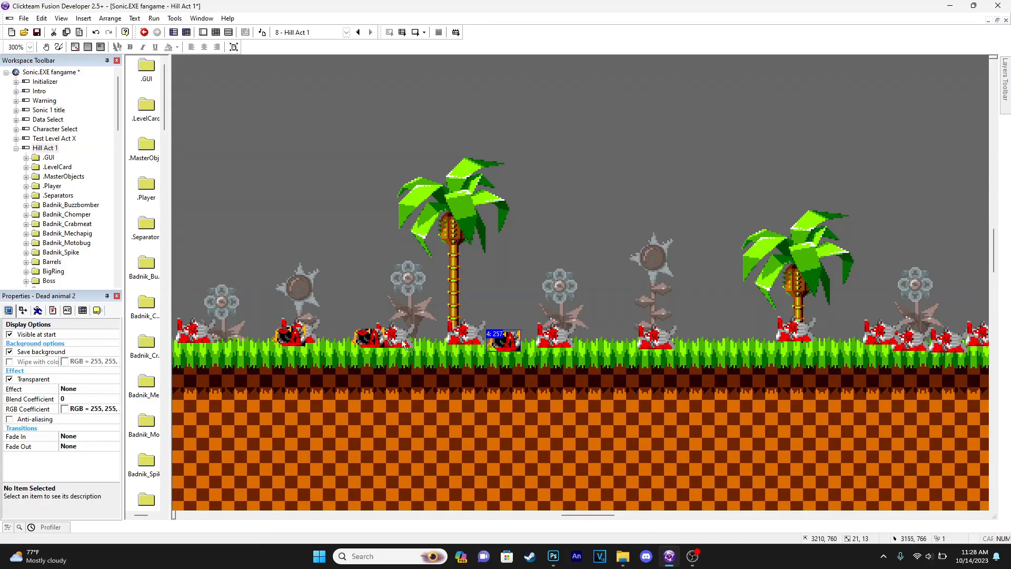
middle_drag(610, 323, 490, 323)
click(503, 333)
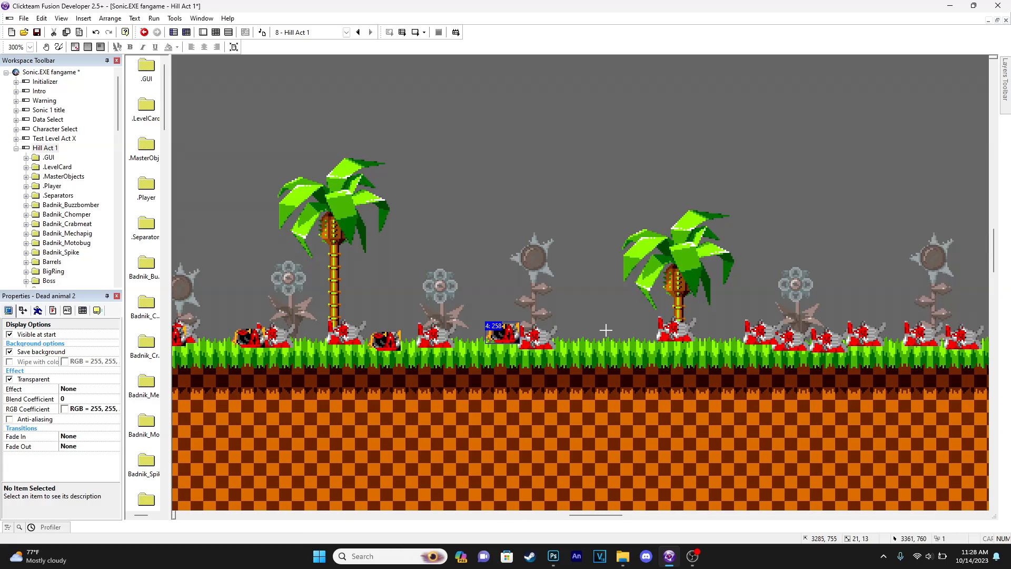
click(613, 335)
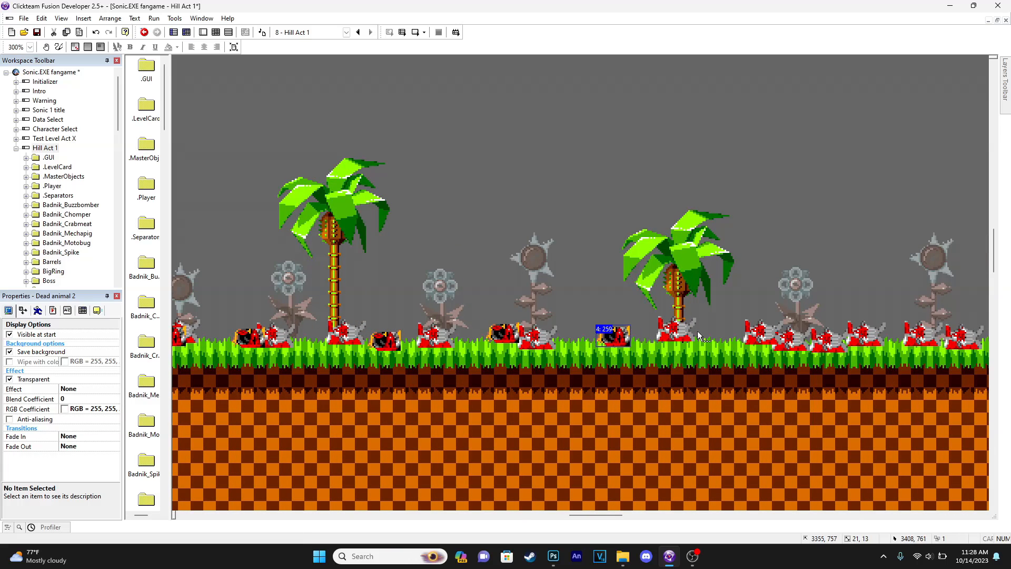
- Mix four Dead animal 2 copies into the animal cluster around the dead purple flower past the short palm
middle_drag(719, 322, 474, 322)
click(490, 333)
click(566, 333)
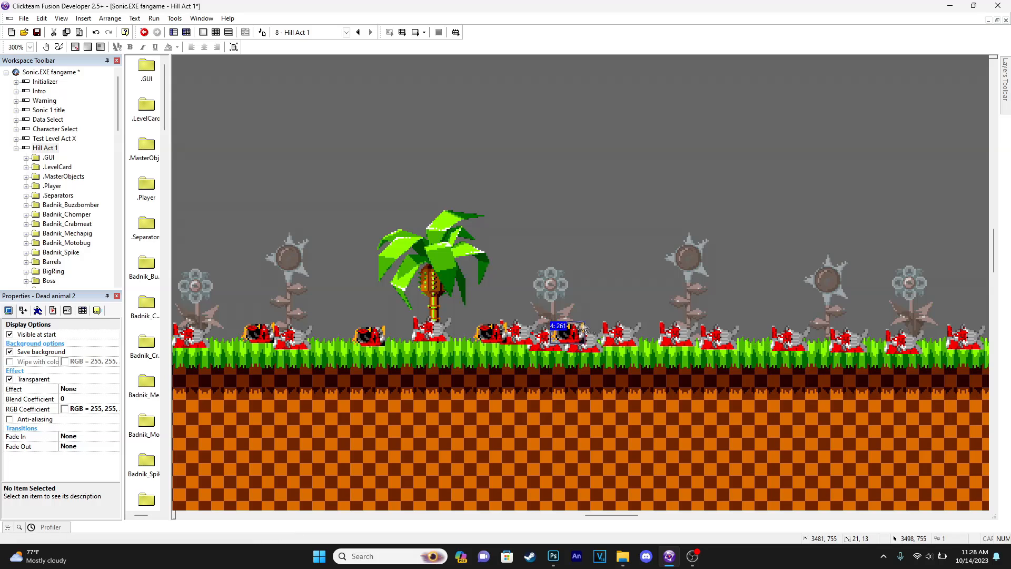
click(614, 329)
click(543, 317)
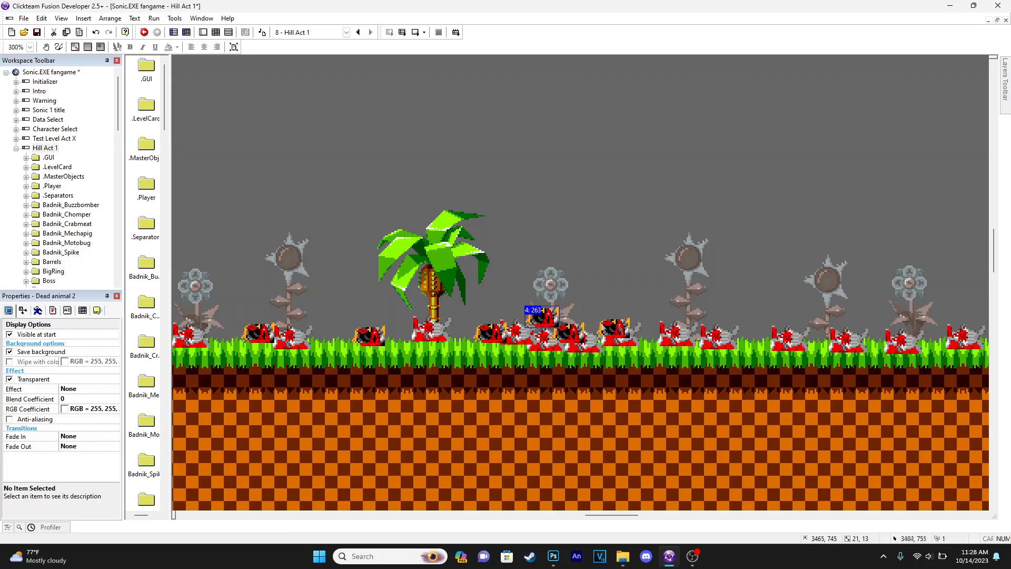
- Stack more Dead animal 2 copies on top of the animal cluster around the dead purple flower past the short palm
click(575, 308)
drag(544, 319, 540, 324)
click(582, 321)
click(548, 300)
- Place Dead animal 2 copies among the dead flowers from beyond the animal cluster to the base of the next short palm
middle_drag(701, 320, 479, 325)
click(523, 326)
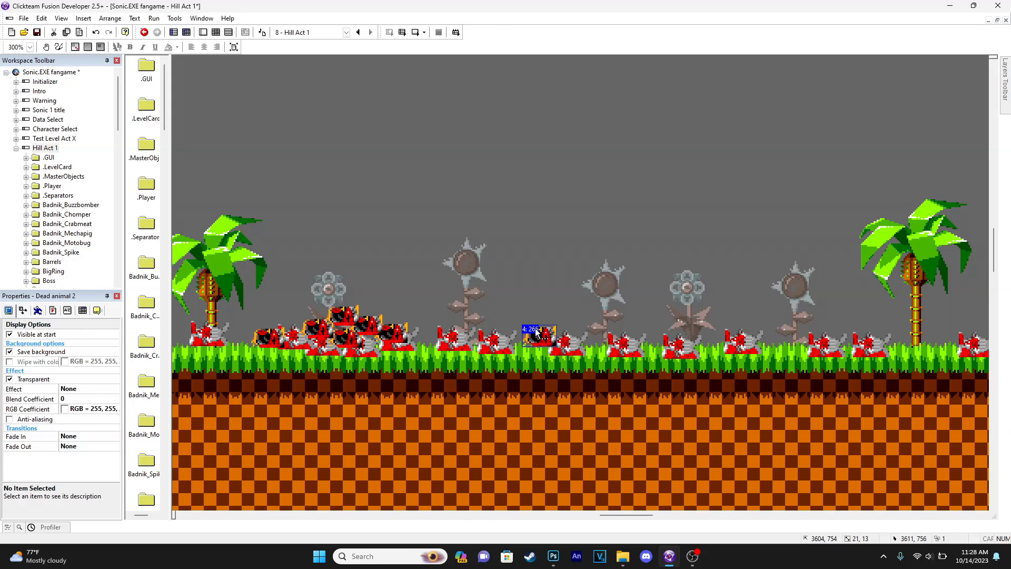
click(604, 331)
click(656, 332)
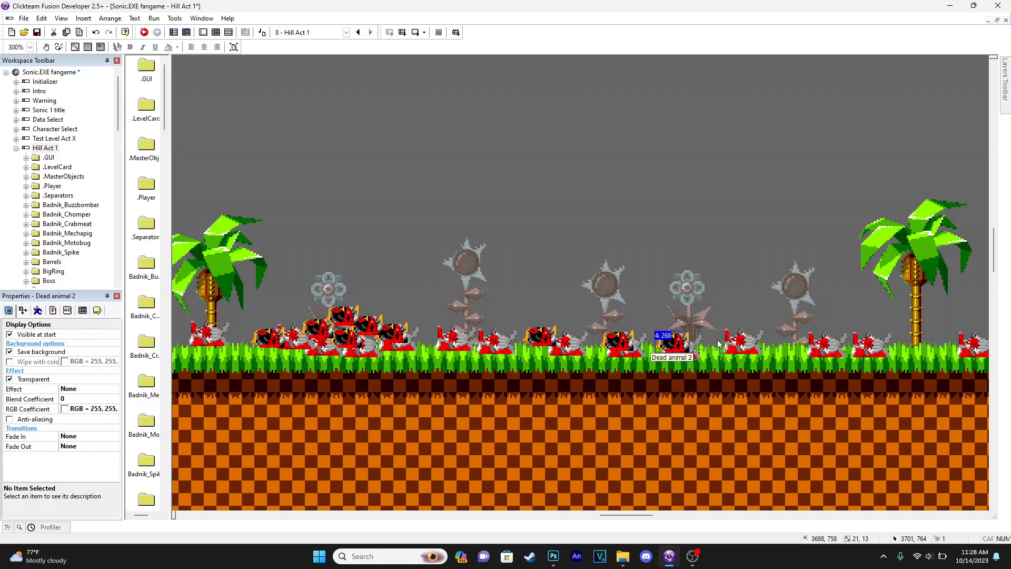
drag(717, 344, 717, 344)
key(ctrl+v)
click(767, 334)
middle_drag(872, 344, 575, 349)
key(ctrl+v)
key(ctrl+v)
click(608, 342)
- Add Dead animal 2 copies past the short palm, by the dead sunflower, under the dead purple flower and at the tall palm's base
middle_drag(676, 347, 481, 345)
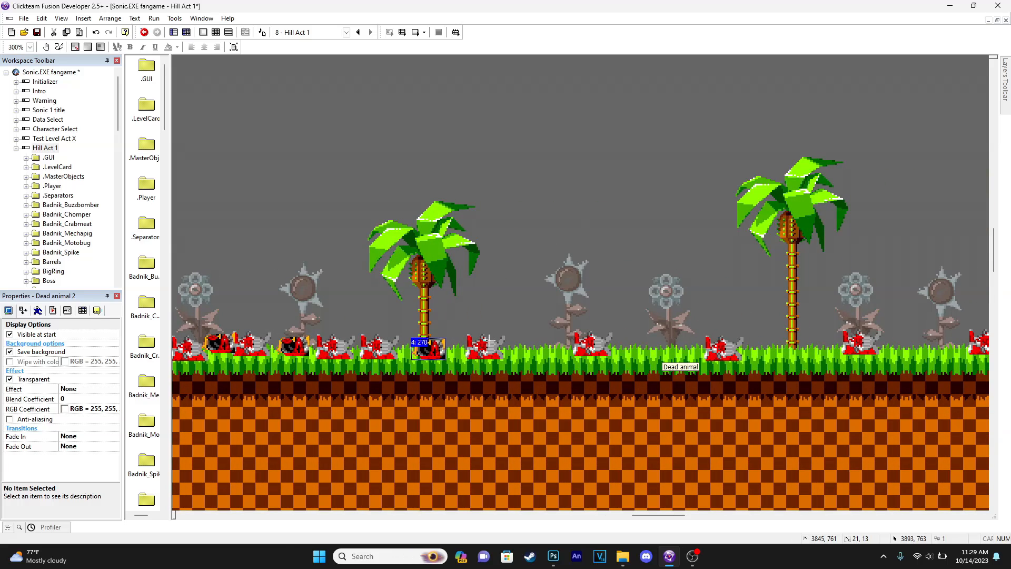
click(520, 343)
key(ctrl+v)
click(659, 342)
middle_drag(681, 348, 419, 340)
key(ctrl+v)
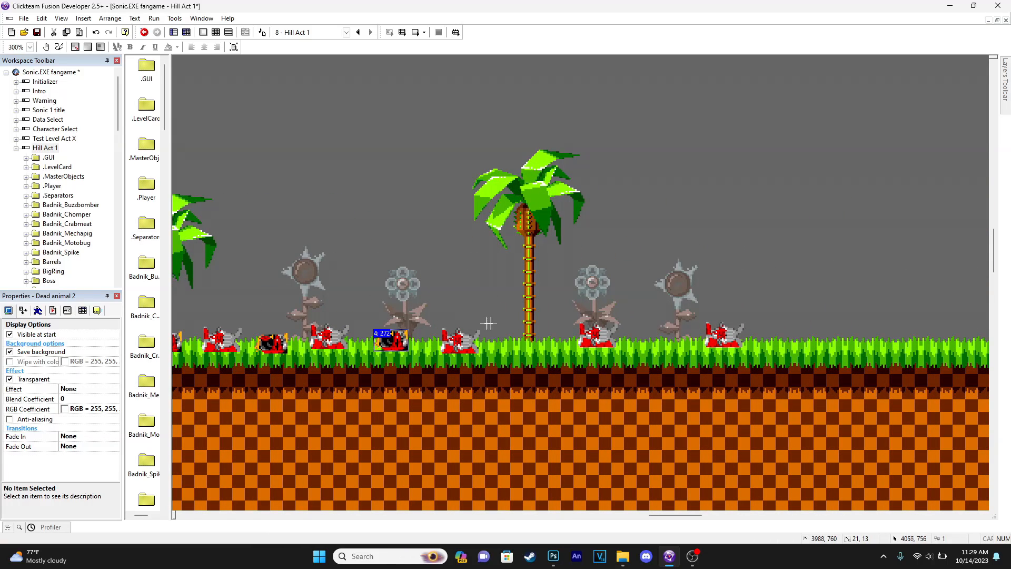
click(507, 324)
middle_drag(687, 346, 412, 344)
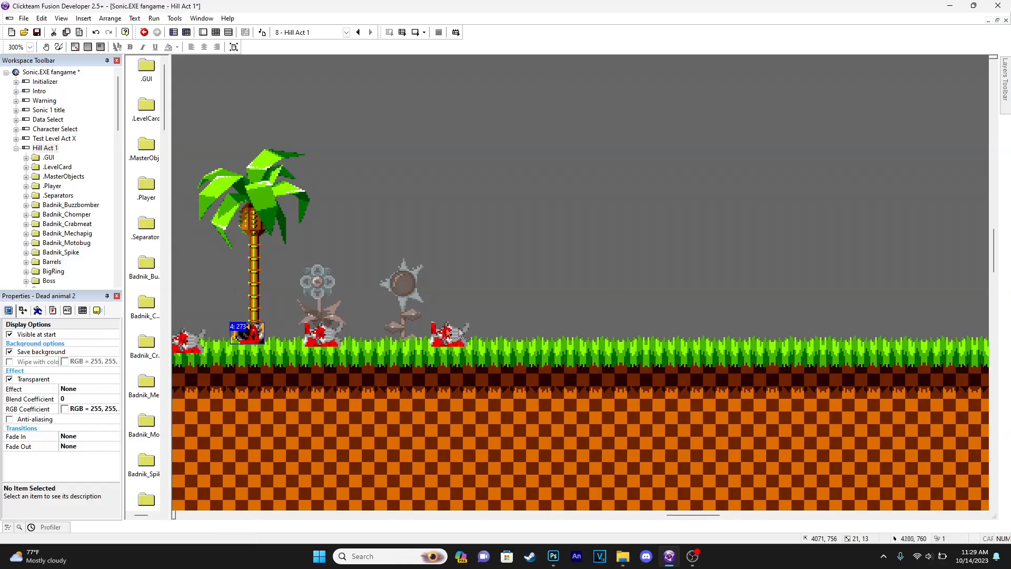
- Hang a Dead animal 3 on the tall palm before the animal cluster and another on the short palm beyond the cluster
drag(693, 516, 577, 515)
key(ctrl+v)
click(572, 233)
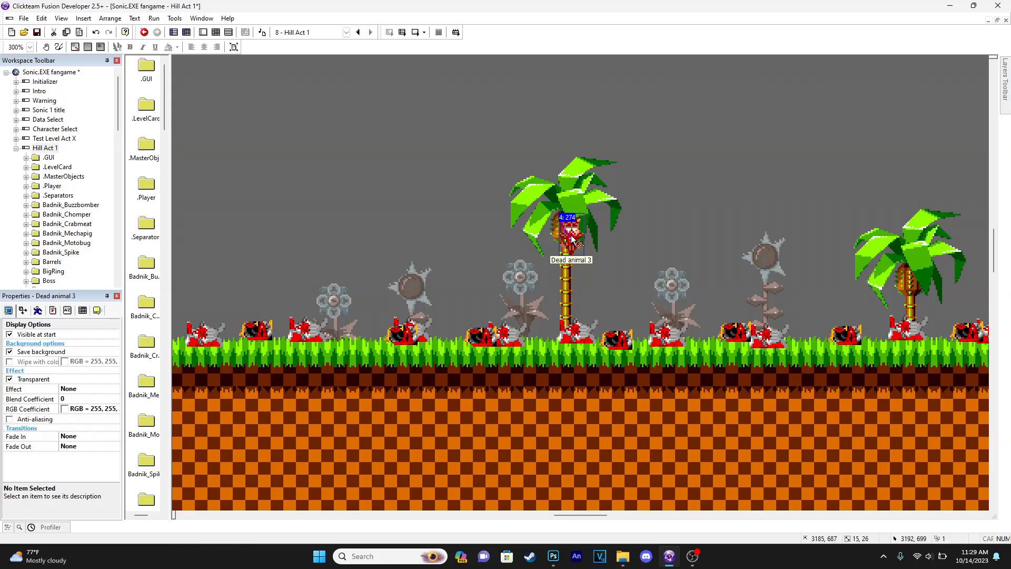
drag(567, 514, 645, 519)
key(ctrl+v)
click(453, 272)
- Add two Dead animal 3 copies to the next short palm, one below its crown and one low on the trunk
key(ctrl+v)
click(404, 252)
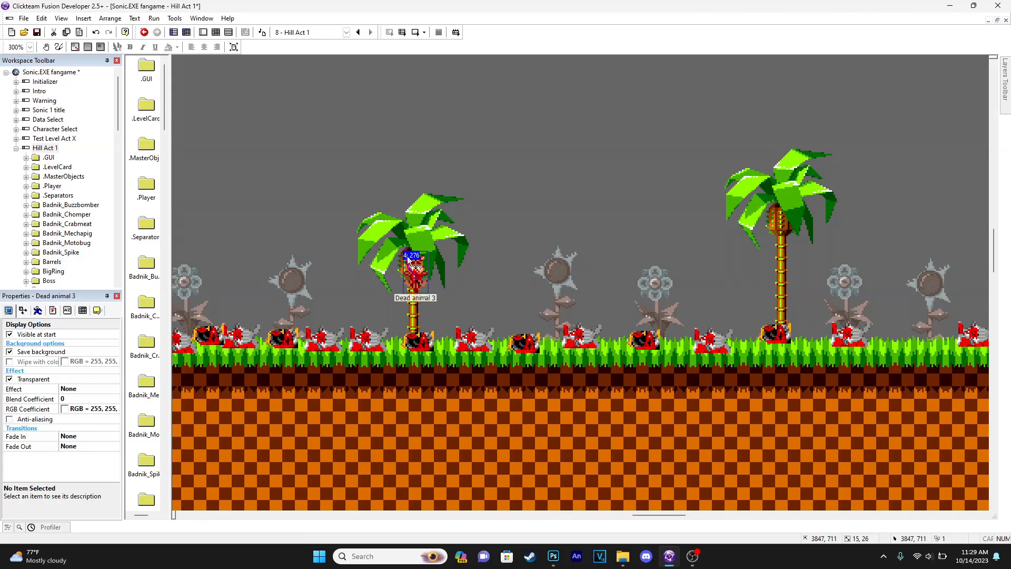
key(ctrl+v)
click(414, 299)
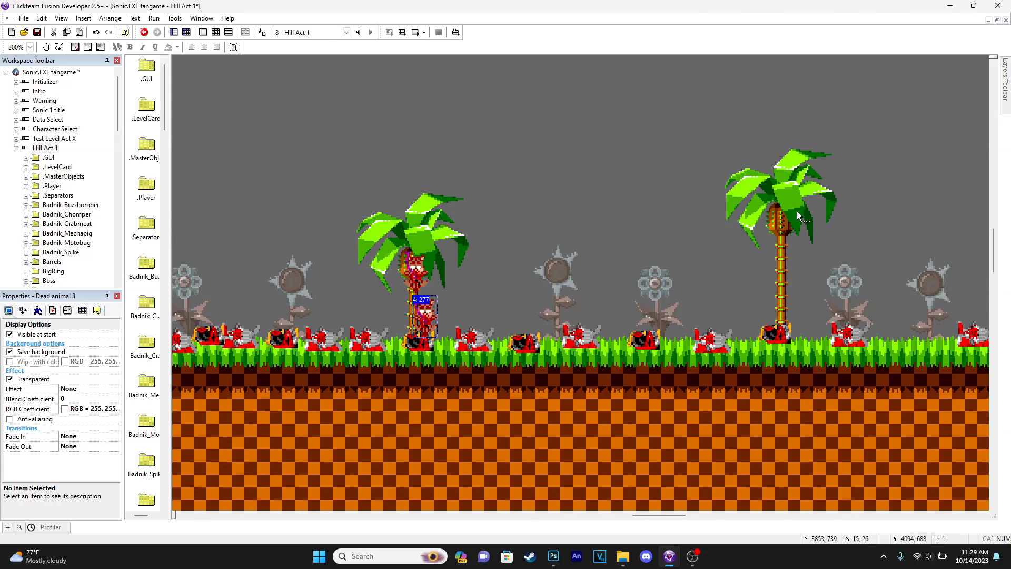
- Paste three Dead animal 3 copies down the last tall palm, from its crown to the lower trunk
key(ctrl+v)
click(757, 188)
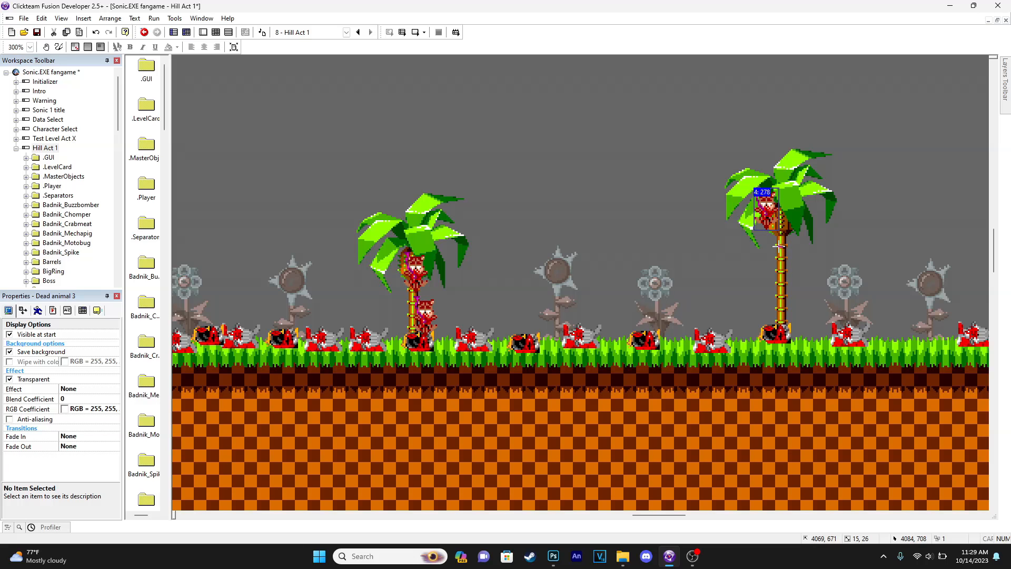
key(ctrl+v)
click(779, 251)
key(ctrl+v)
click(777, 298)
- Run the Hill Act 1 frame, walk the character past the decorated palms and dead animals, and close the game
middle_drag(848, 319, 358, 305)
drag(678, 516, 404, 504)
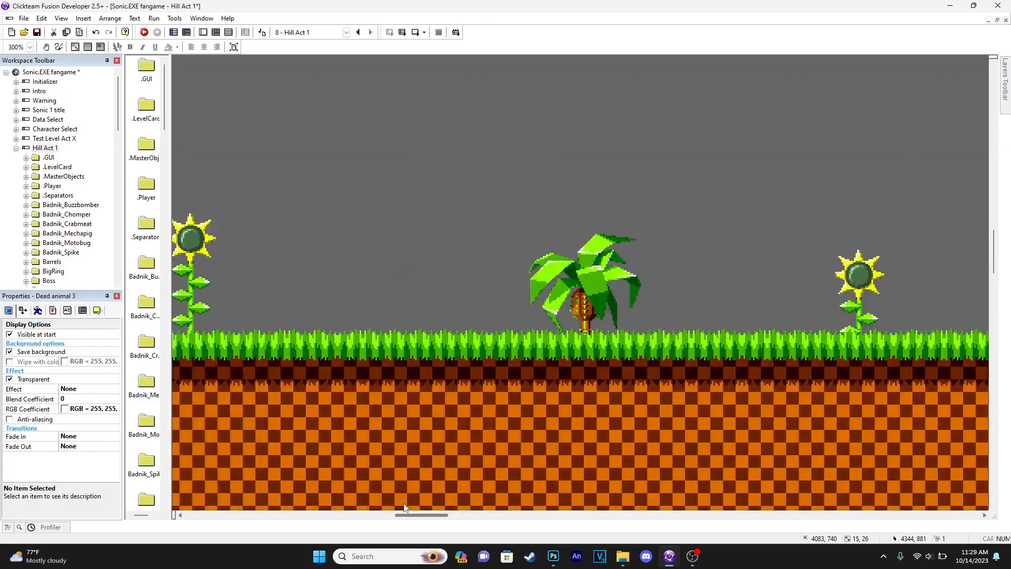
click(415, 32)
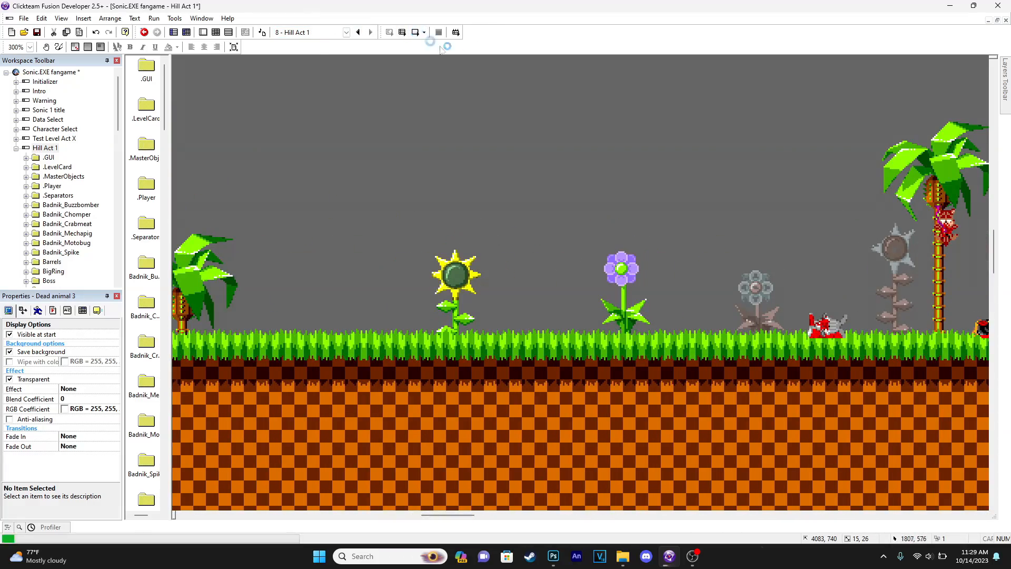
key(Right)
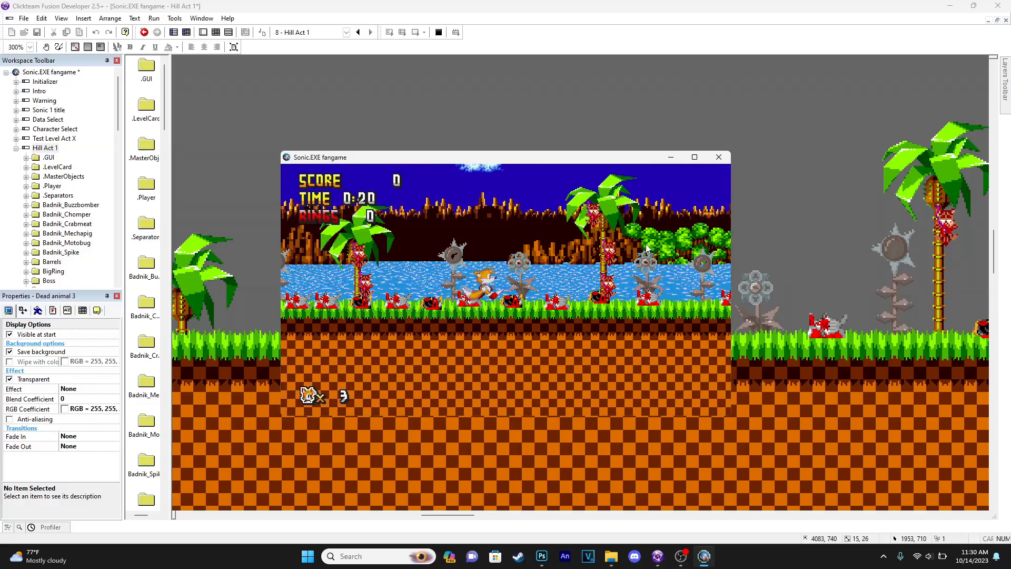
click(719, 157)
- Set the level view to 100% zoom and show the Hill Act 1 frame's properties
click(30, 47)
click(19, 79)
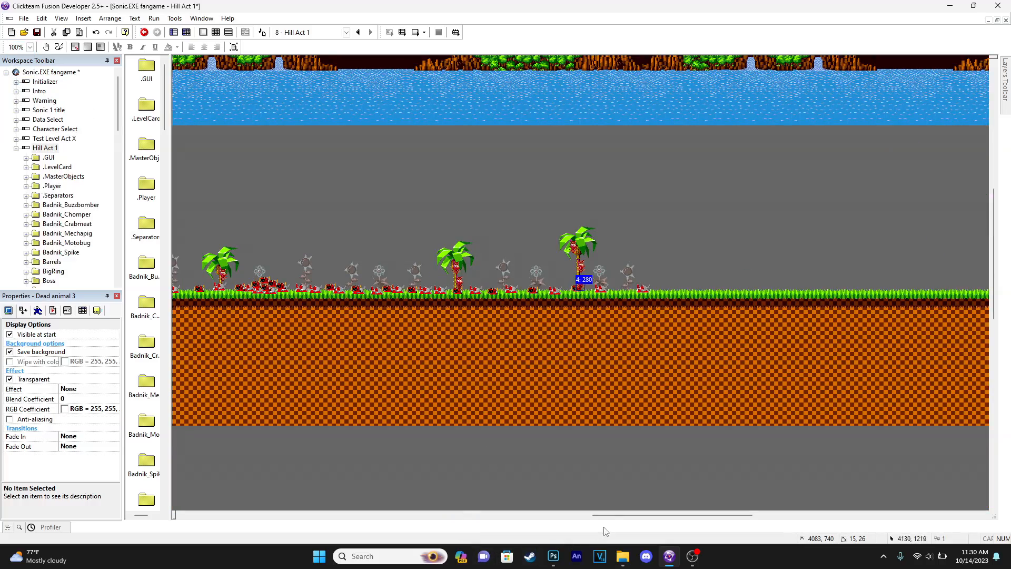
drag(605, 531, 709, 534)
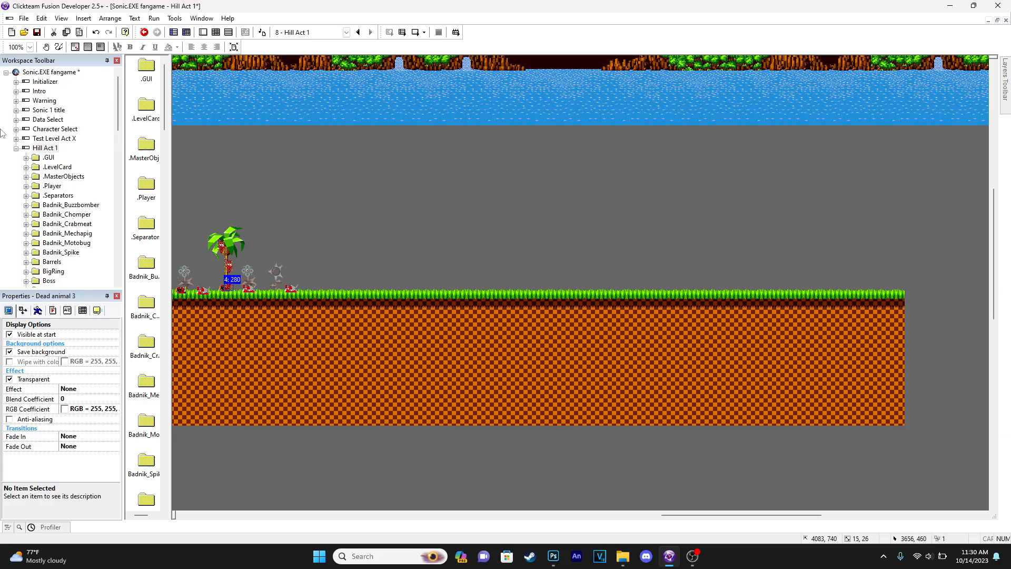
click(16, 148)
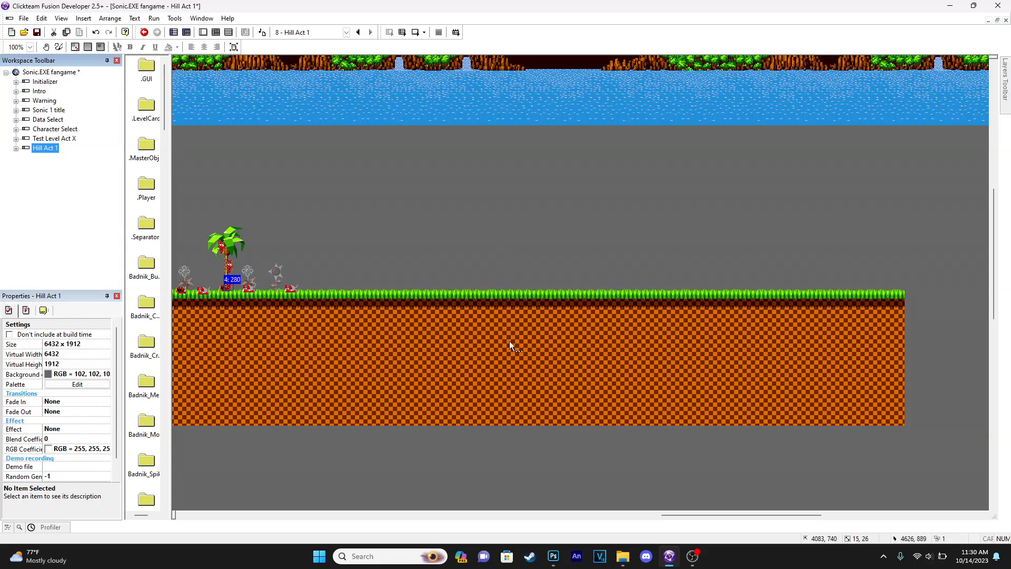
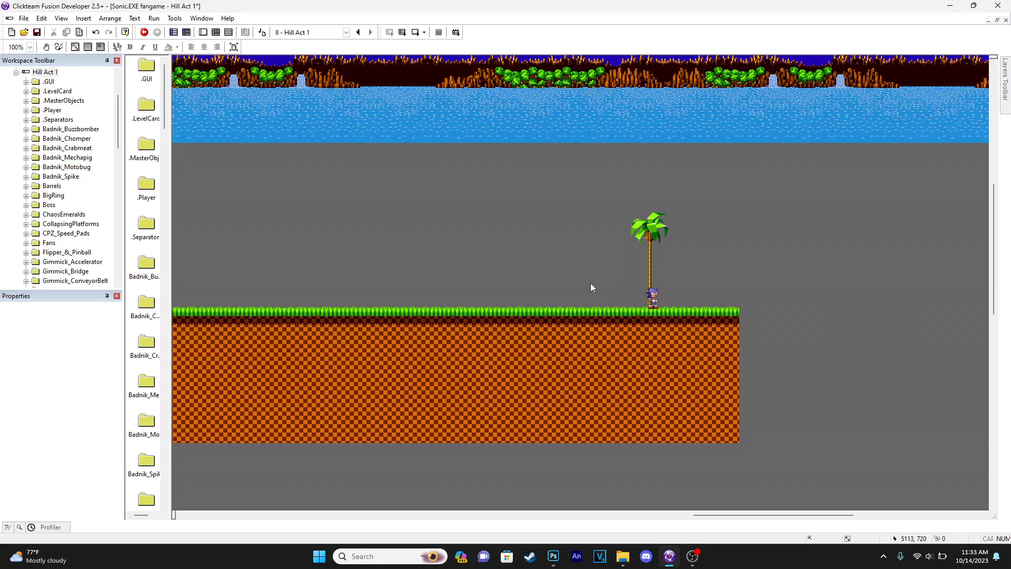
- Open the Sonic object under the last palm and review its two animation frames and direction options
click(653, 240)
click(624, 254)
double_click(654, 295)
click(191, 429)
click(152, 419)
click(187, 426)
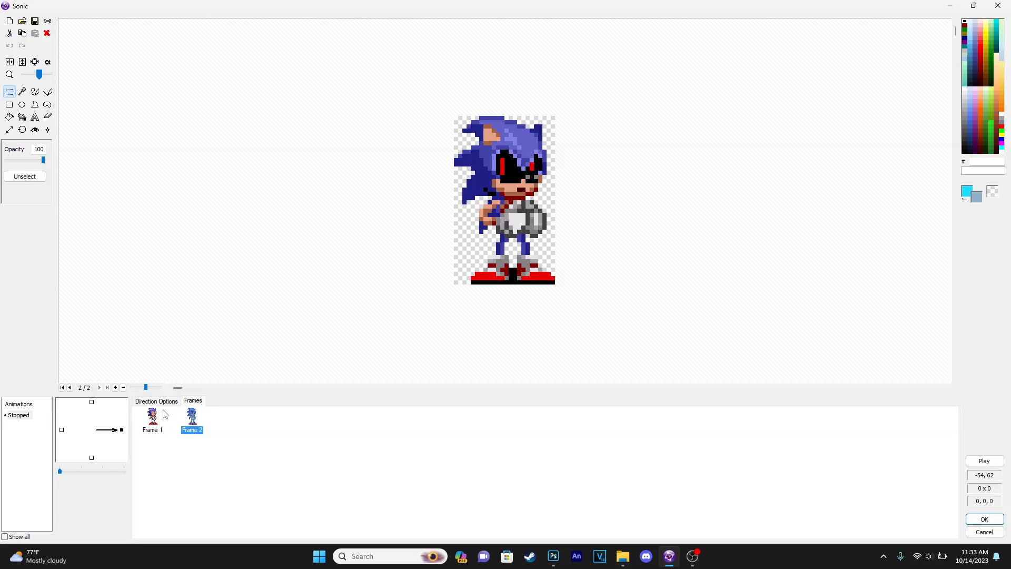
click(158, 401)
click(193, 401)
click(981, 519)
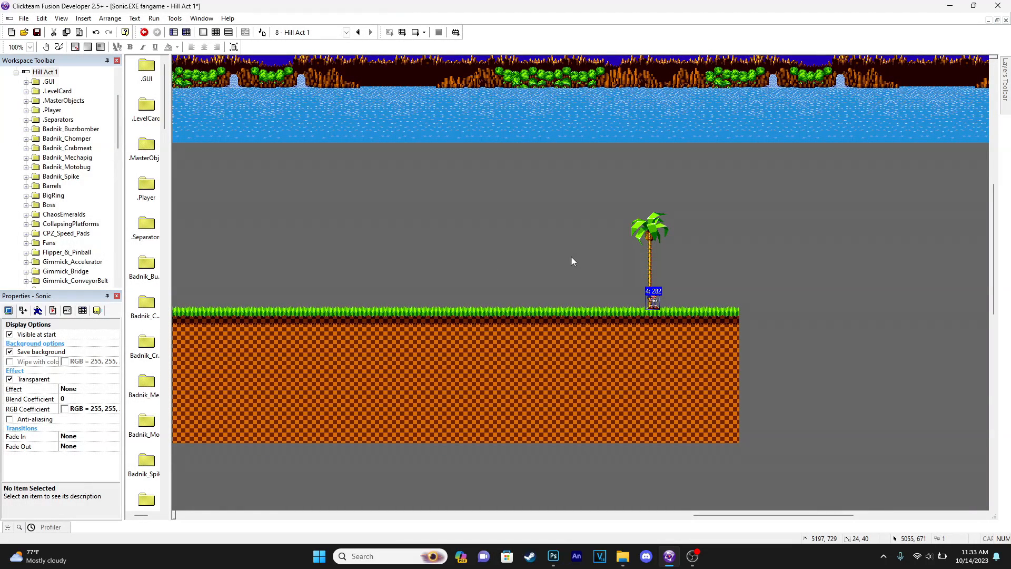
middle_drag(507, 216, 537, 226)
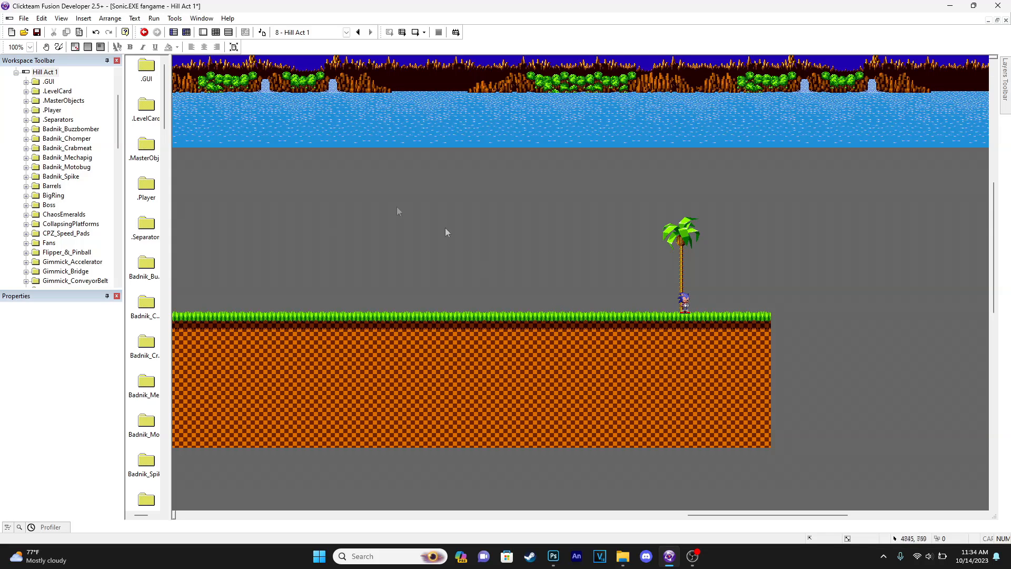
middle_drag(764, 333, 561, 330)
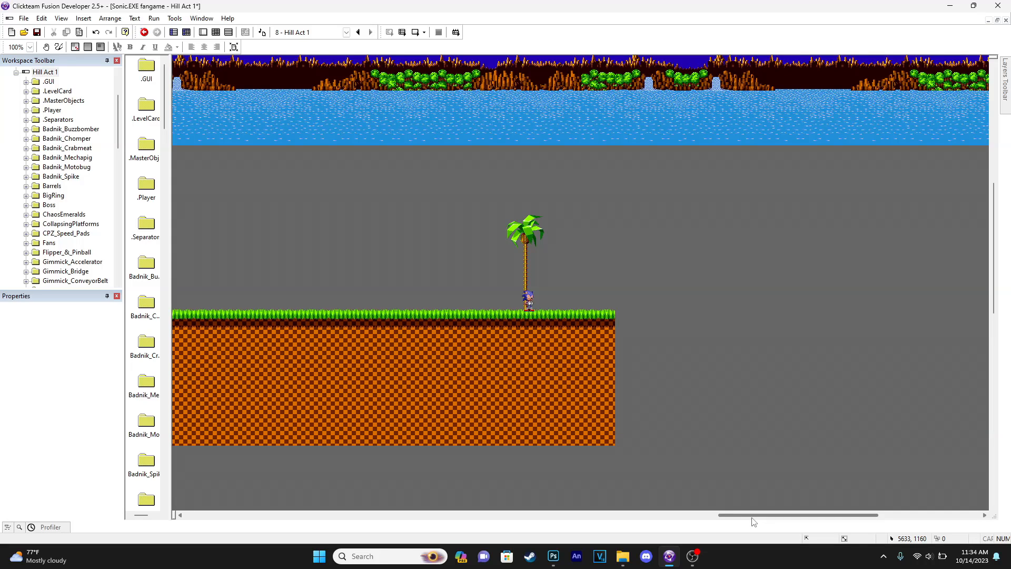
drag(765, 519, 731, 533)
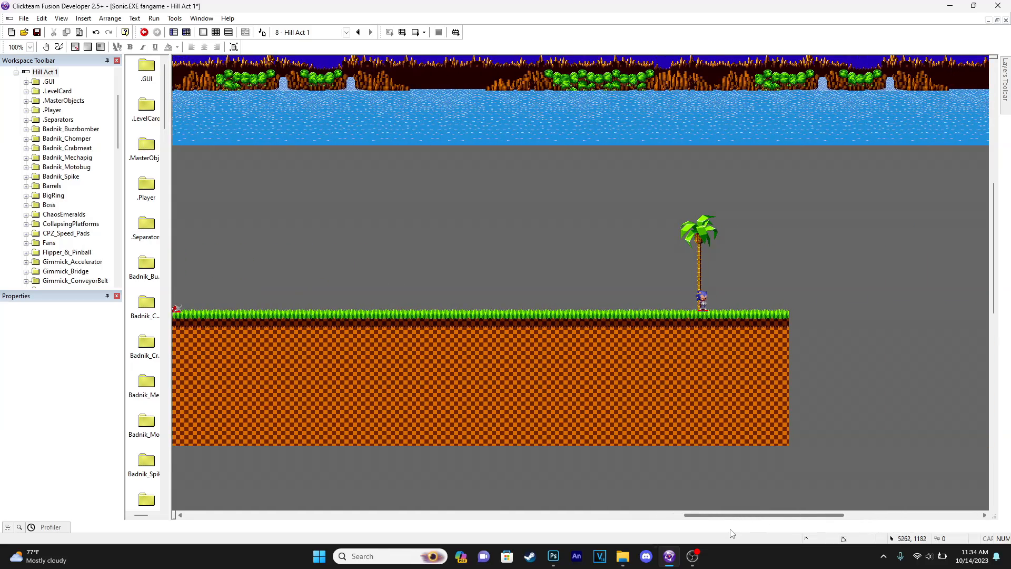
middle_drag(767, 310, 773, 377)
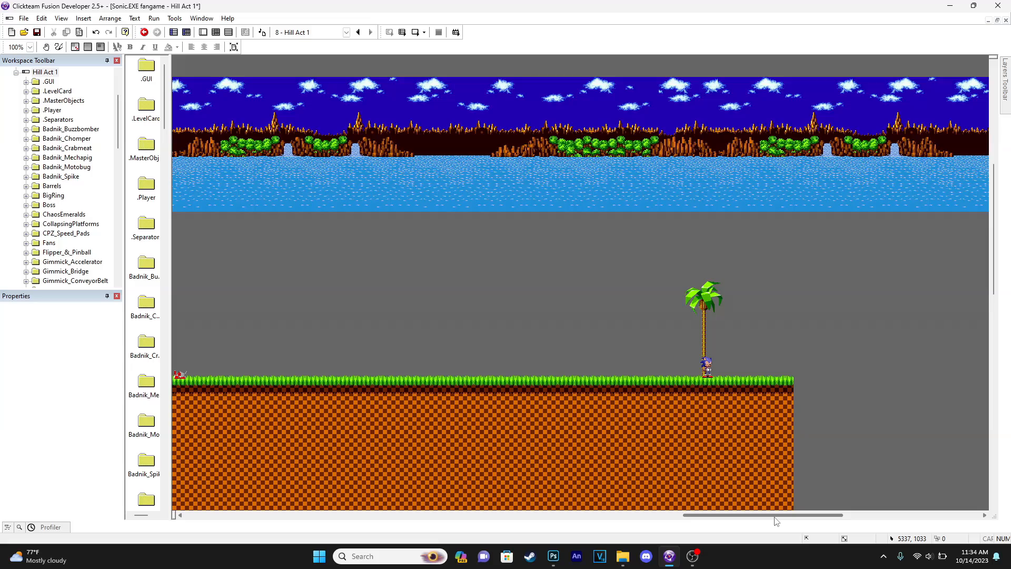
- Insert a new Active object and position it above the grass between the last decorated palm and Sonic
drag(736, 515, 710, 501)
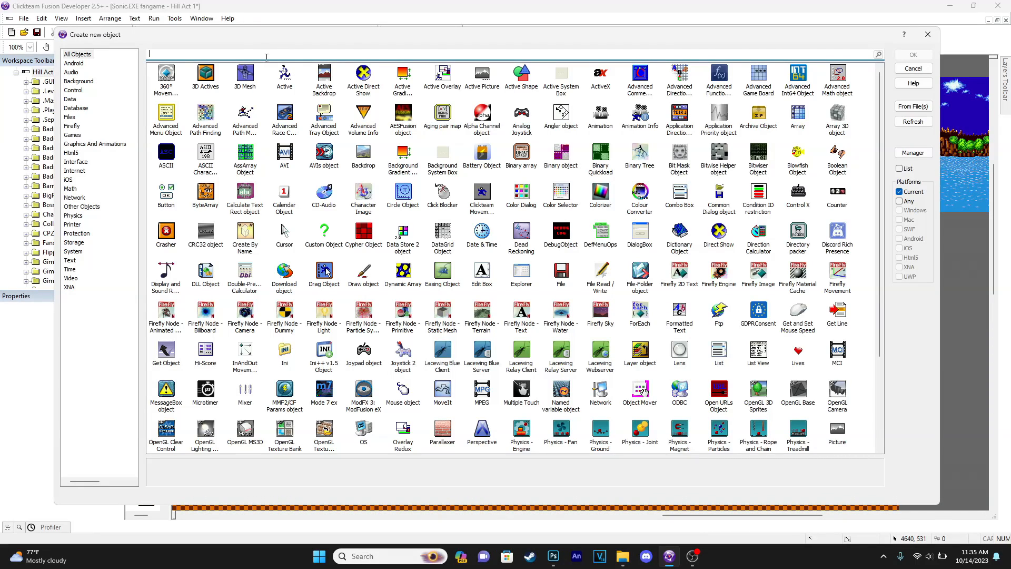
double_click(284, 76)
click(579, 251)
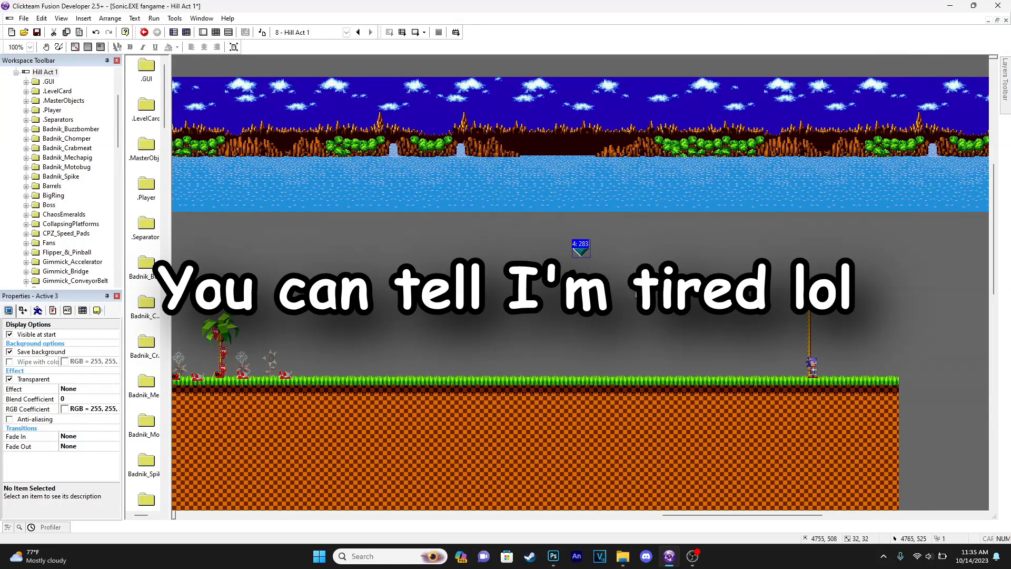
drag(578, 248, 638, 293)
- Cover the new Active object's image with a solid light green rectangle and accept the image
double_click(638, 293)
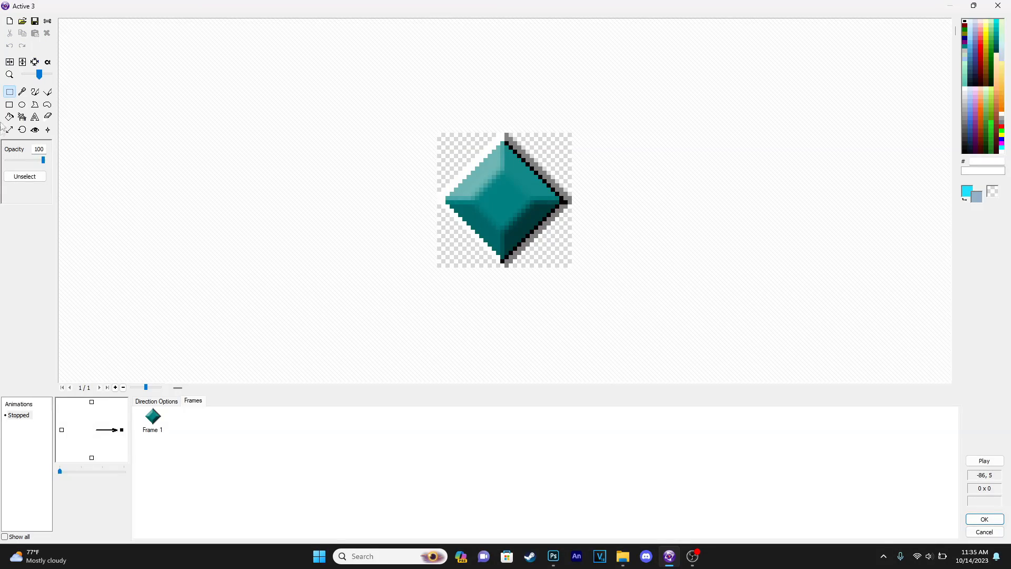
click(10, 105)
click(986, 108)
drag(433, 130, 653, 288)
click(985, 520)
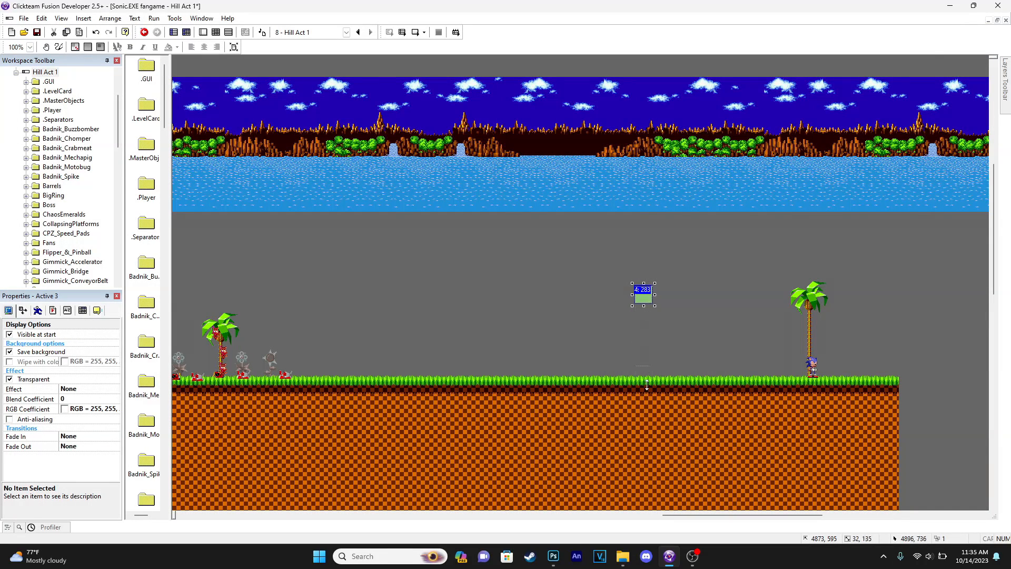
- Stretch the green object into a 32 by 817 column running from above the frame's upper edge down into the ground before Sonic
drag(643, 306, 643, 503)
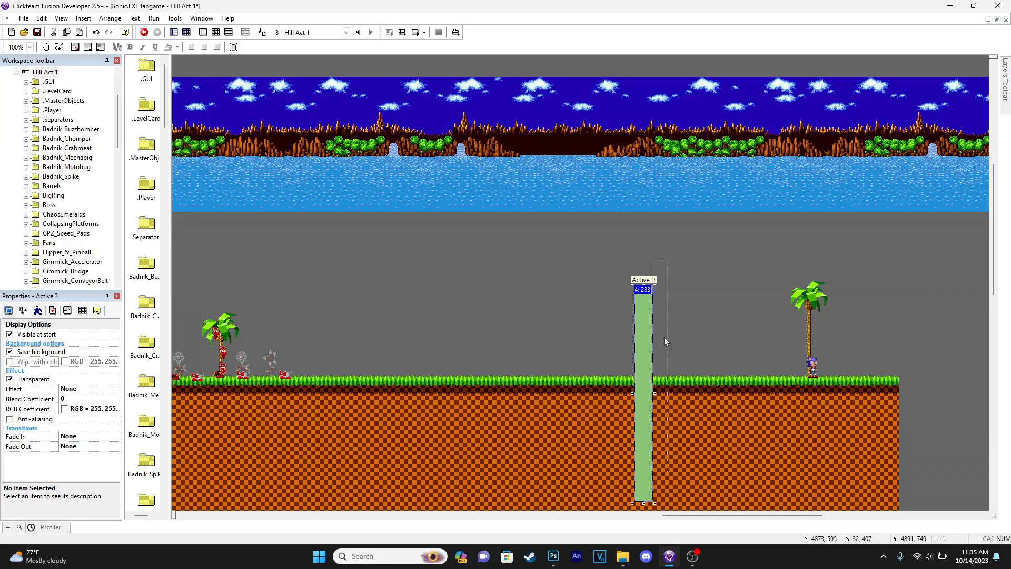
drag(687, 269, 687, 270)
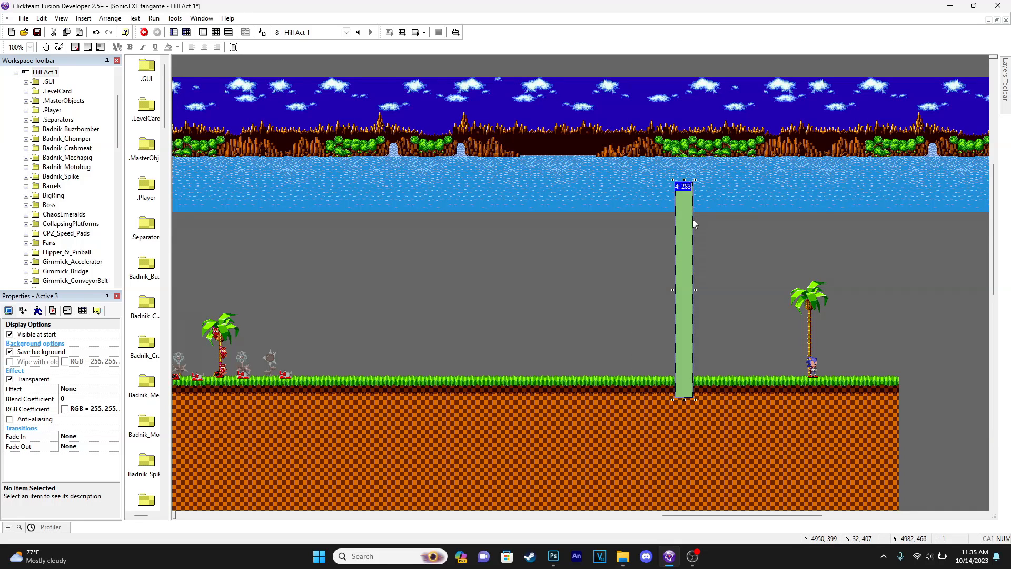
scroll(687, 273, up, 3)
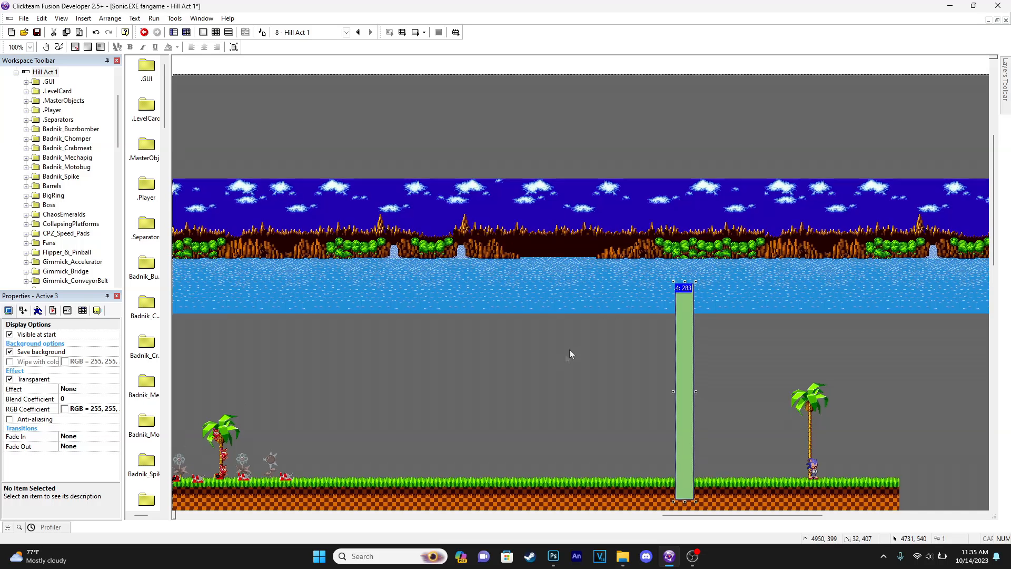
middle_drag(563, 358, 626, 265)
middle_drag(594, 325, 459, 351)
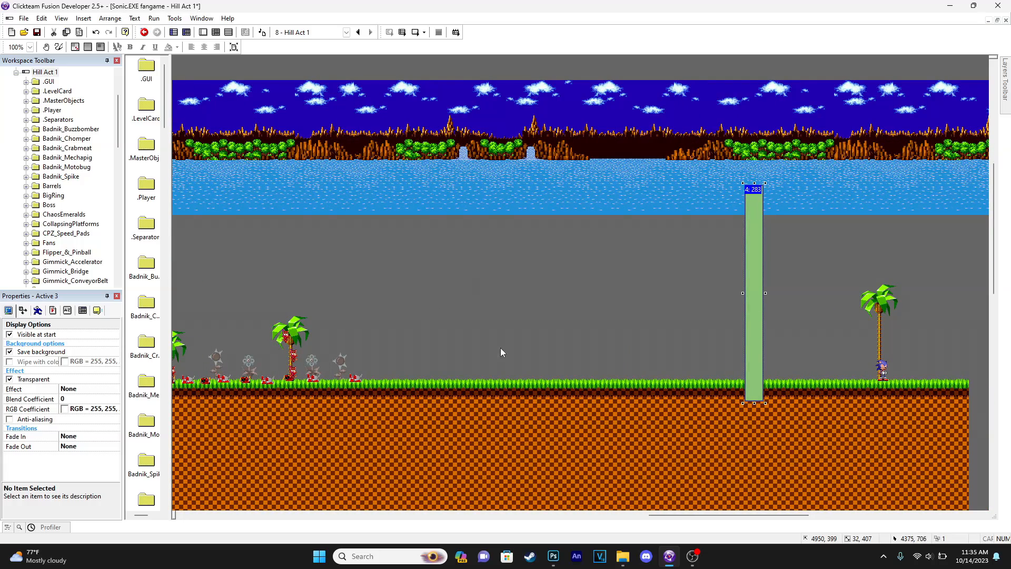
middle_drag(566, 280, 428, 309)
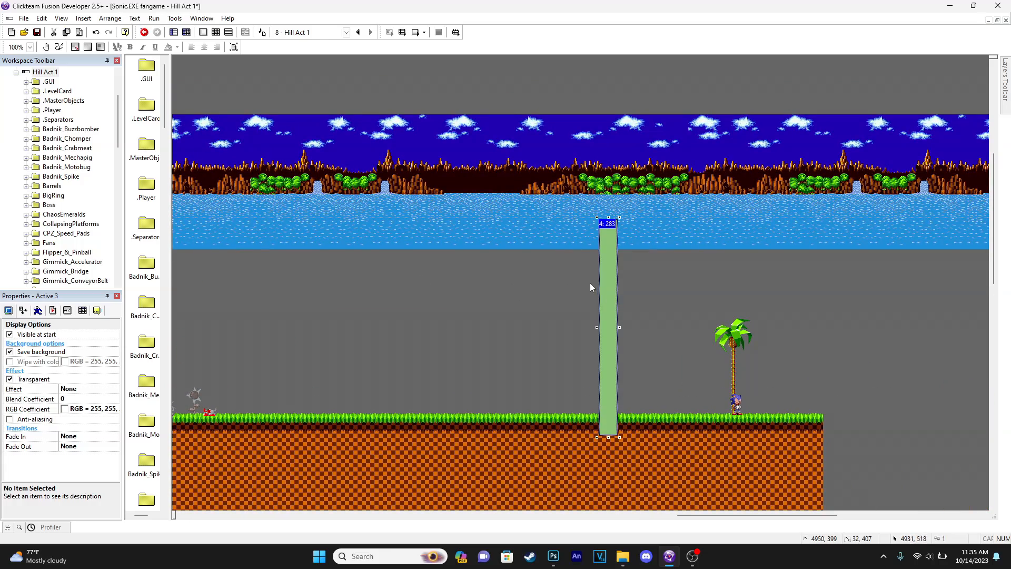
drag(608, 217, 607, 62)
middle_drag(607, 62, 622, 187)
drag(622, 187, 621, 119)
click(552, 121)
scroll(552, 120, down, 4)
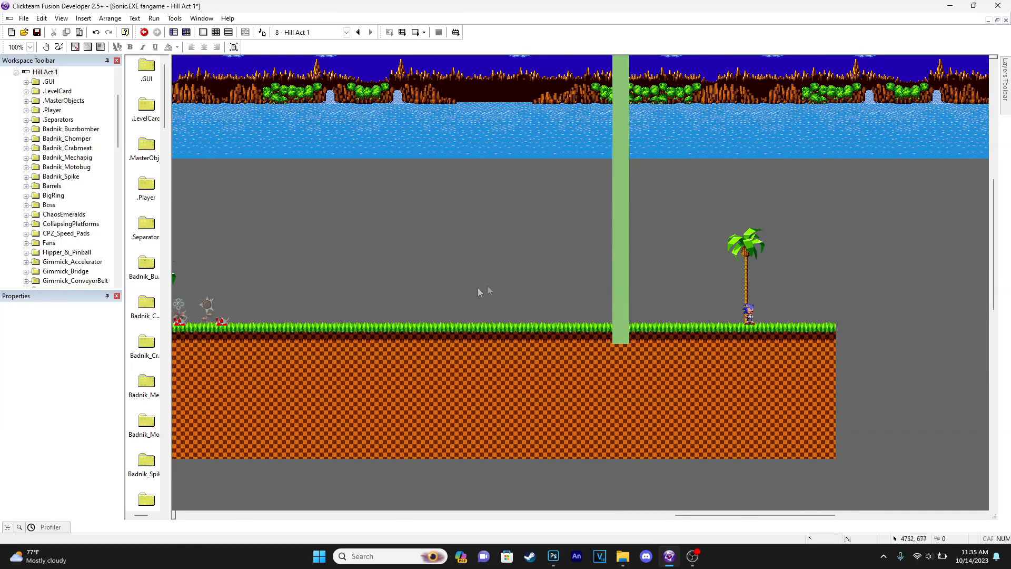
- Move the green column closer to the palm where Sonic stands
click(561, 262)
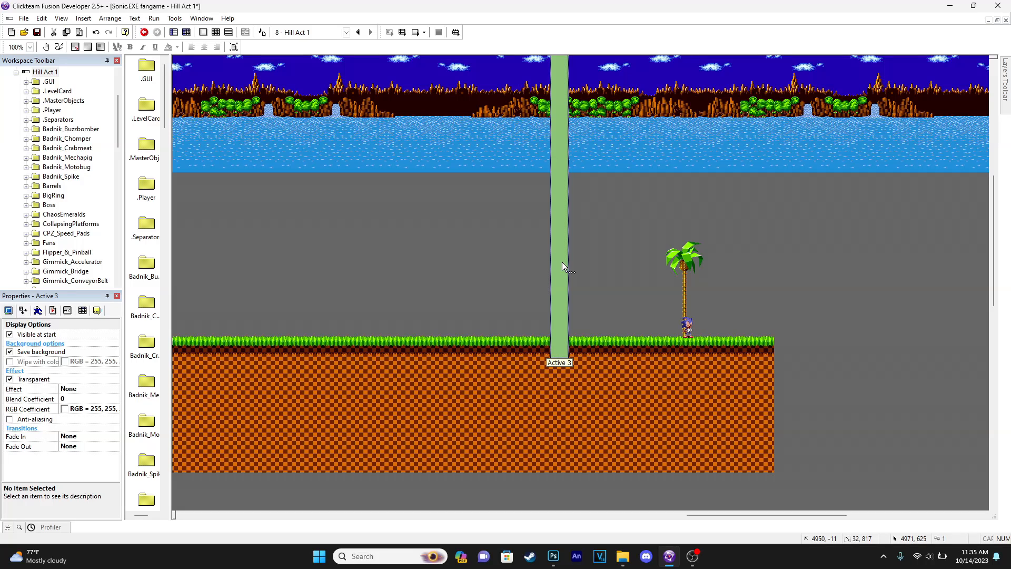
middle_drag(494, 248, 425, 241)
drag(527, 275, 547, 273)
click(480, 263)
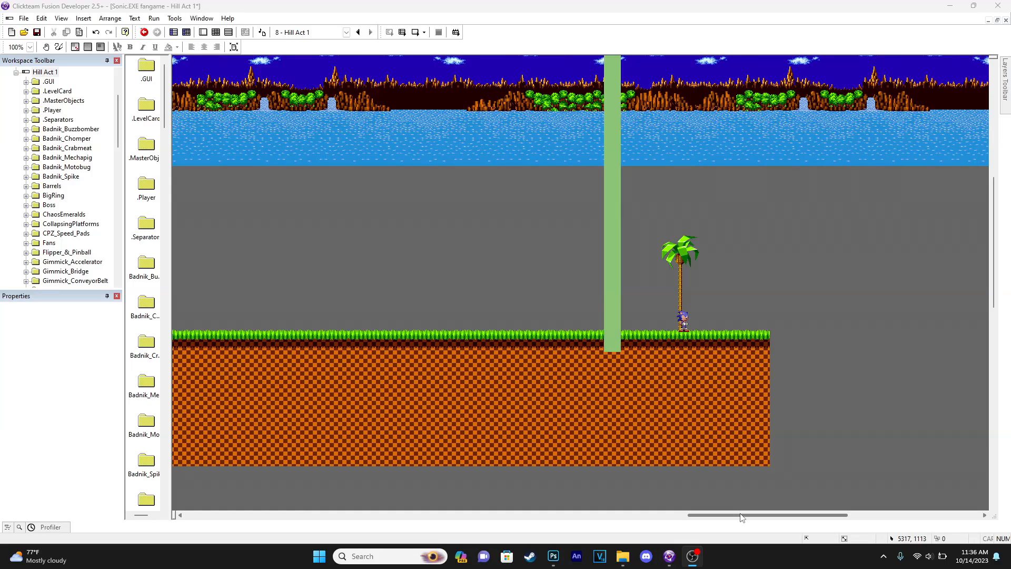
drag(742, 518, 722, 518)
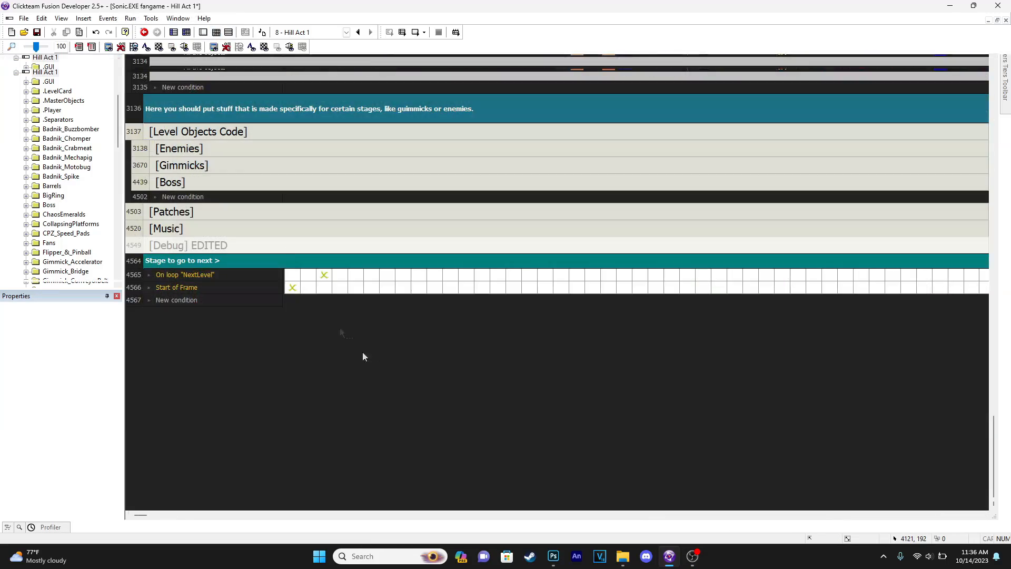
- Add a new condition below Start of Frame testing whether the green circle object overlaps the green column object
click(216, 32)
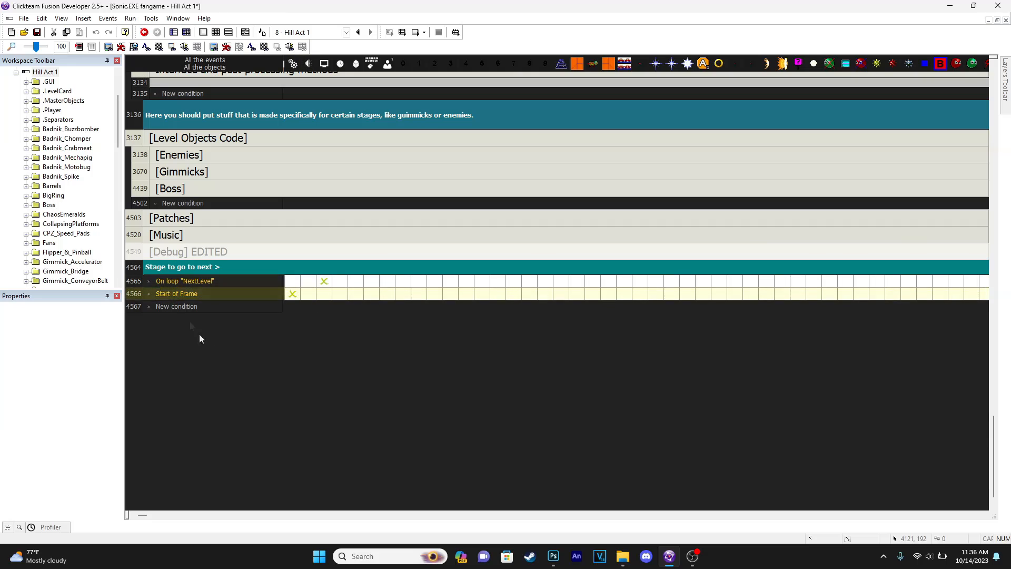
click(174, 306)
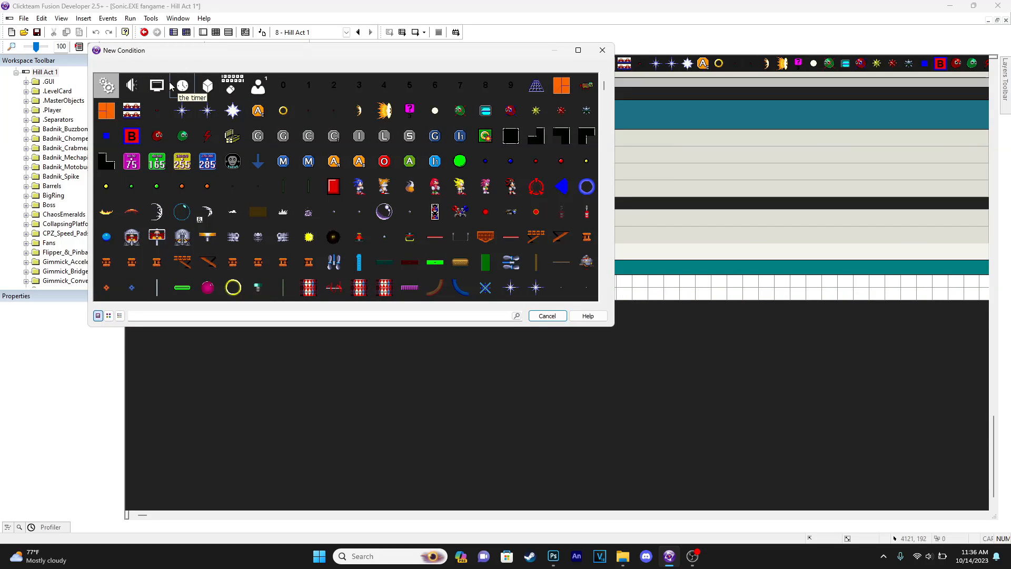
scroll(255, 186, down, 10)
scroll(255, 187, up, 10)
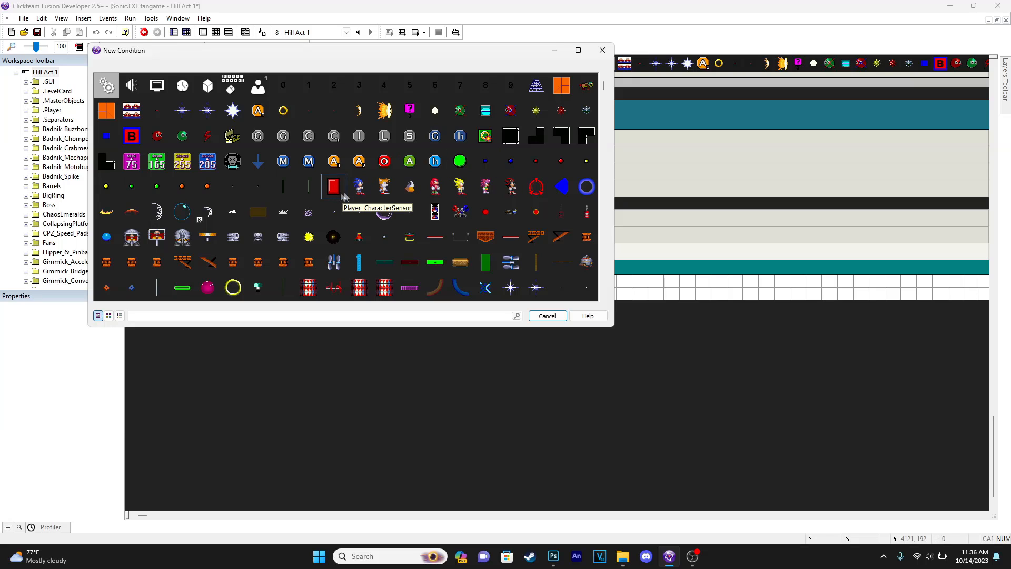
click(459, 162)
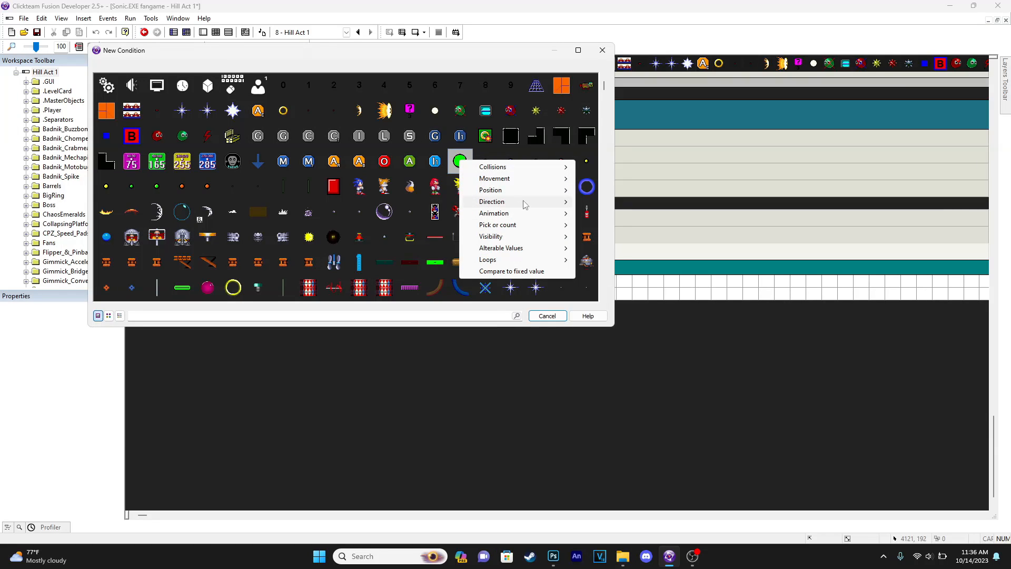
mouse_move(525, 169)
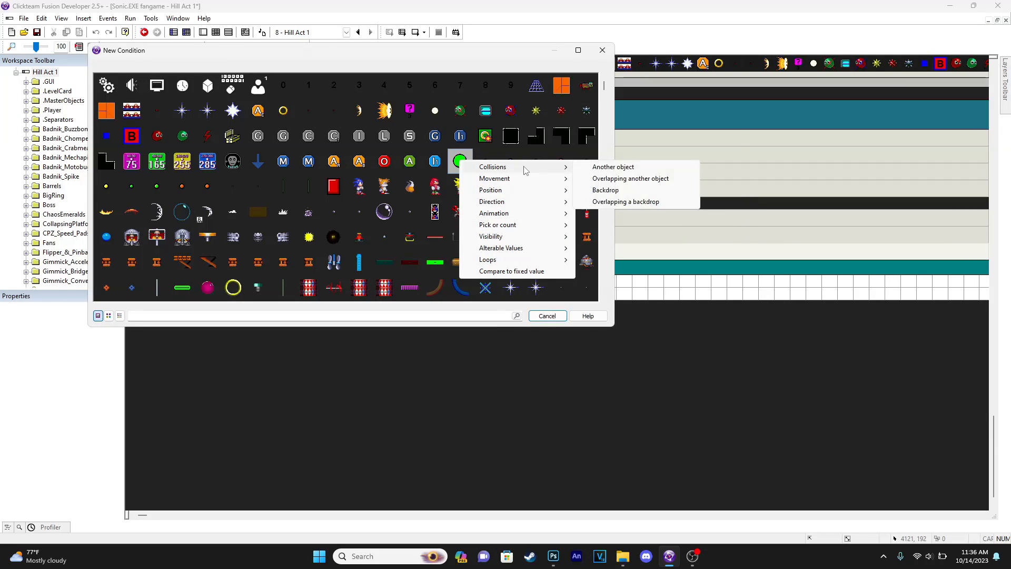
click(611, 179)
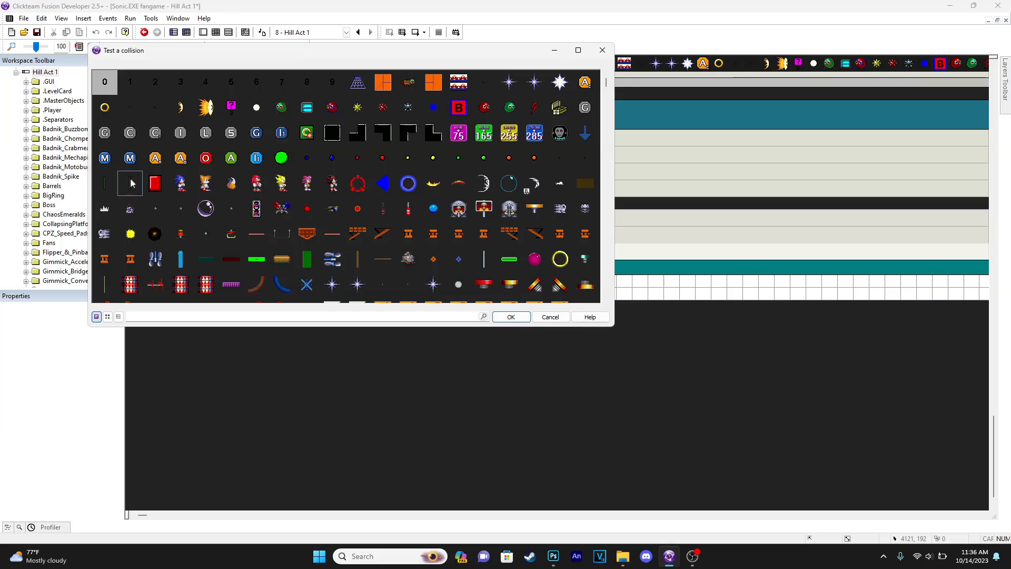
scroll(155, 183, down, 10)
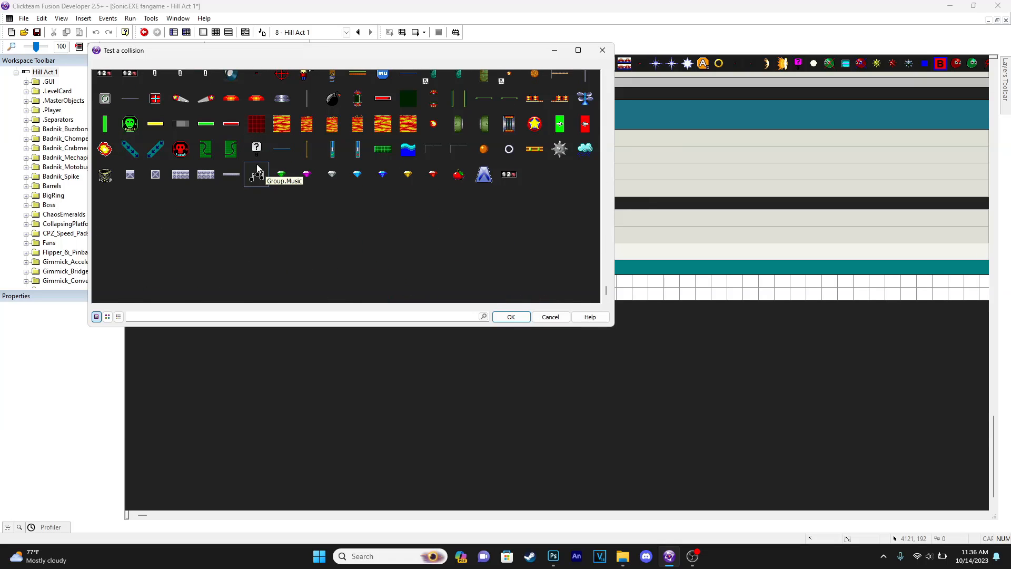
scroll(209, 257, up, 1)
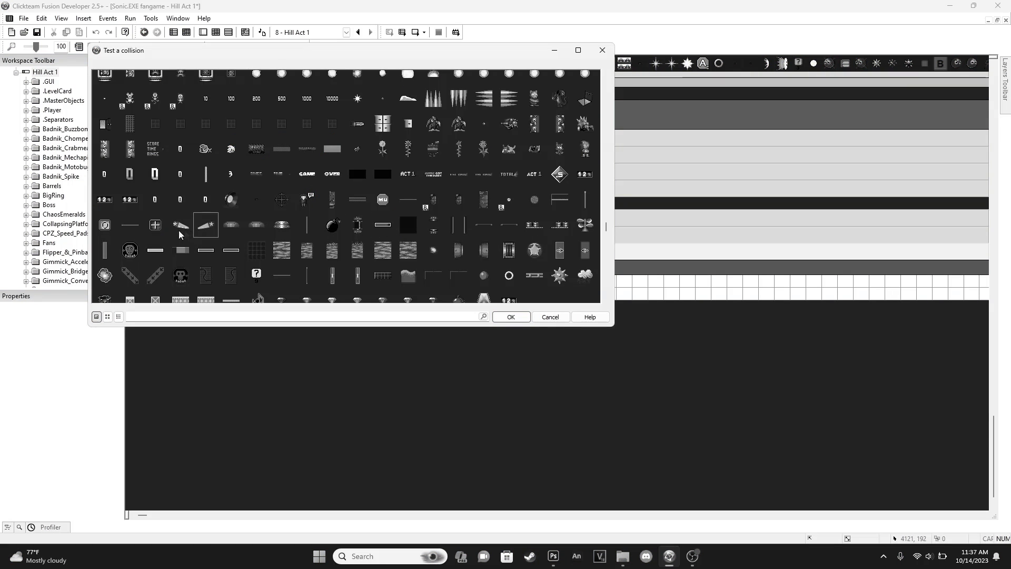
scroll(103, 128, up, 3)
click(104, 128)
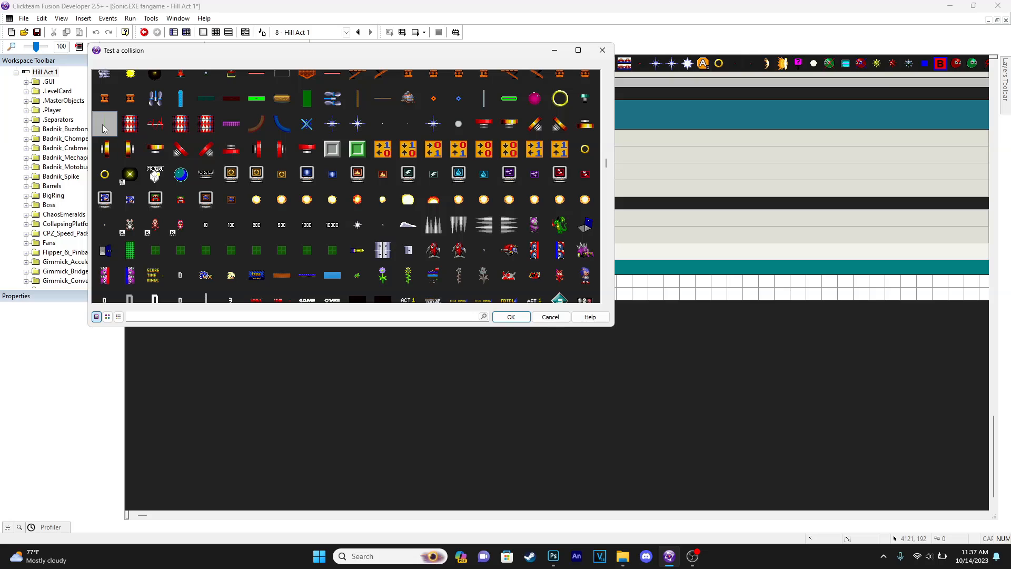
click(510, 316)
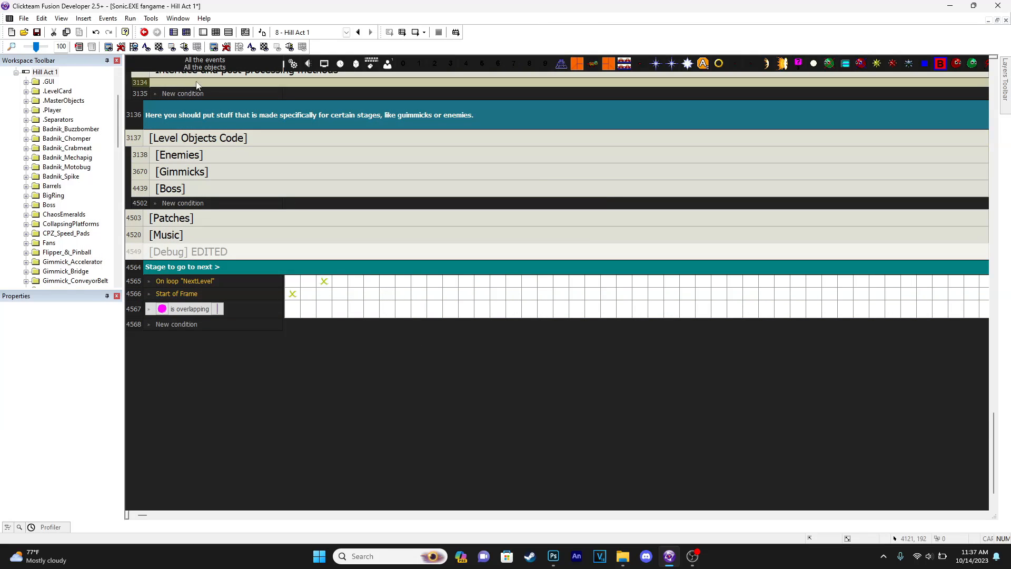
- Rename the green column object in the frame to "Cutscene trigger"
click(203, 33)
click(712, 251)
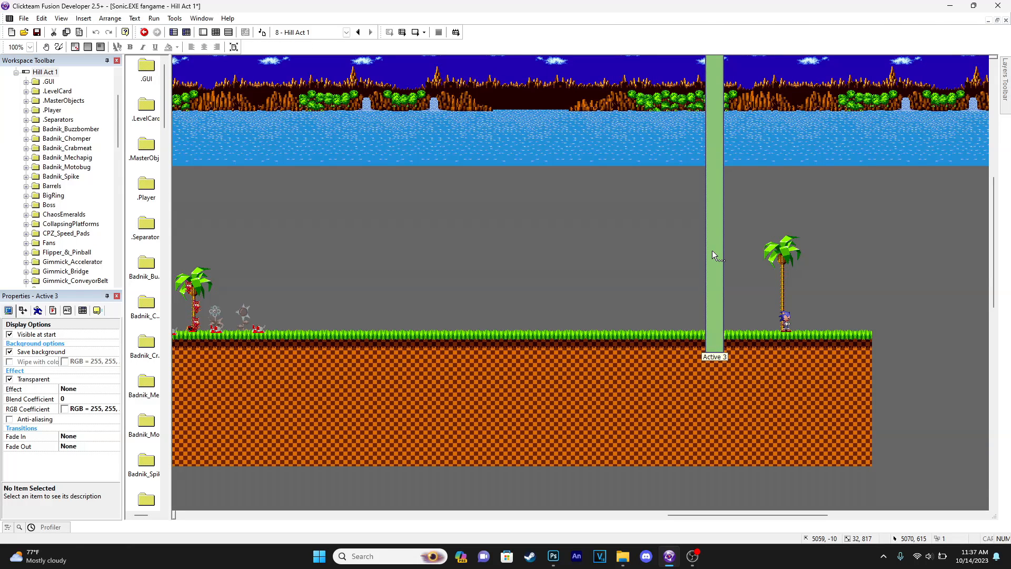
right_click(711, 244)
click(730, 280)
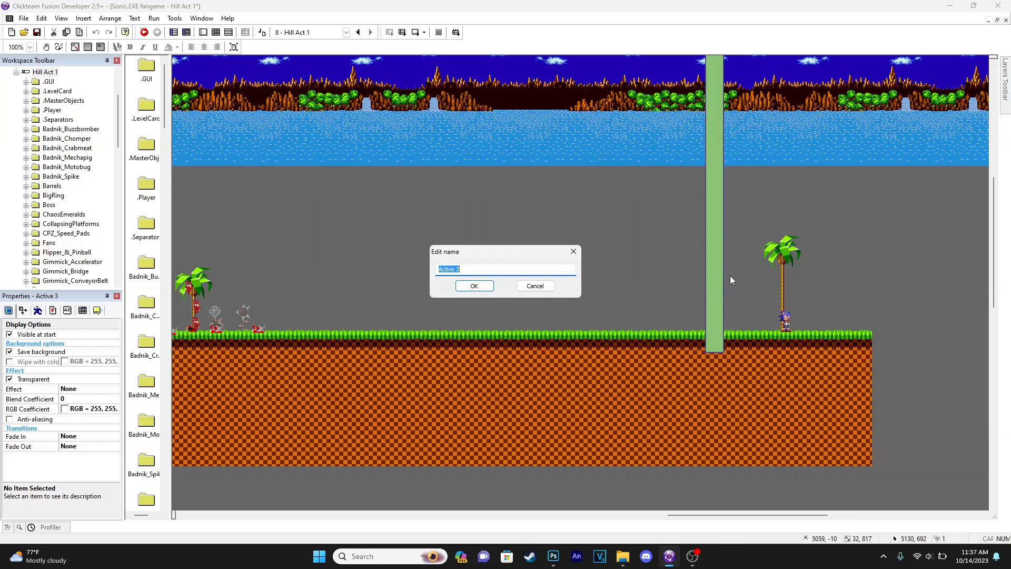
text(Cutscene trigger)
key(Return)
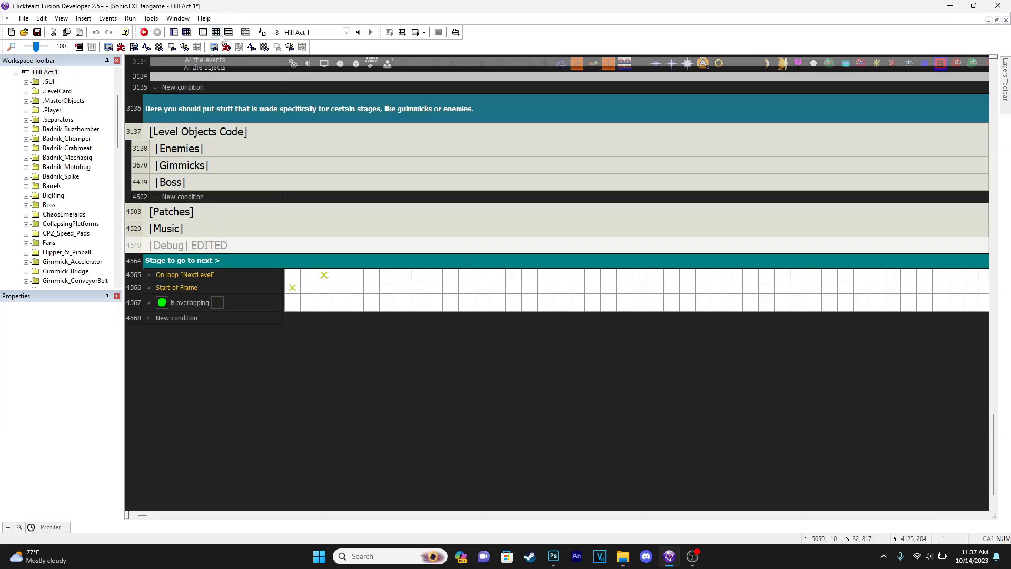
- Add an action to the new overlap event that deactivates the "Player Movement" event group
click(216, 32)
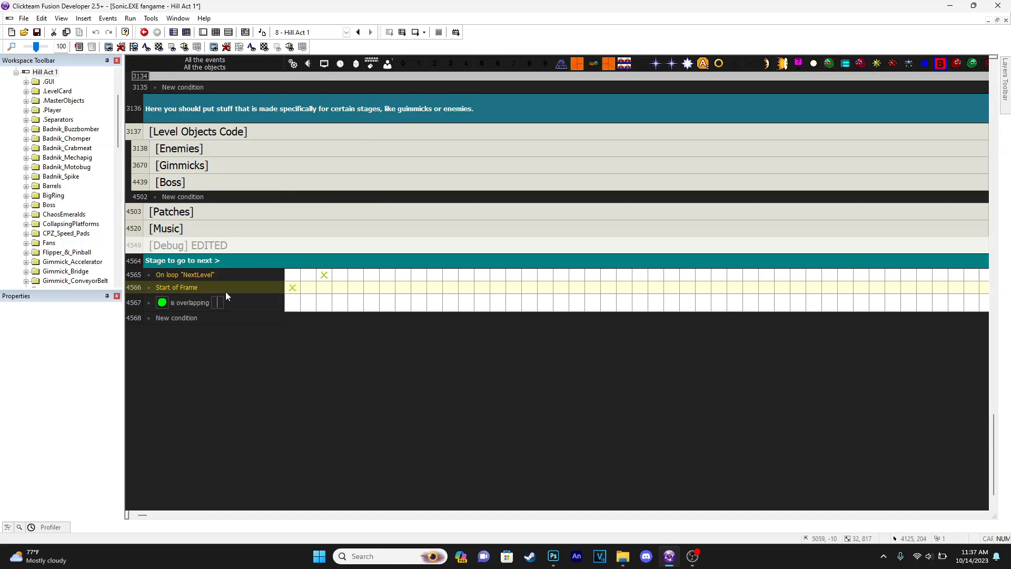
click(291, 306)
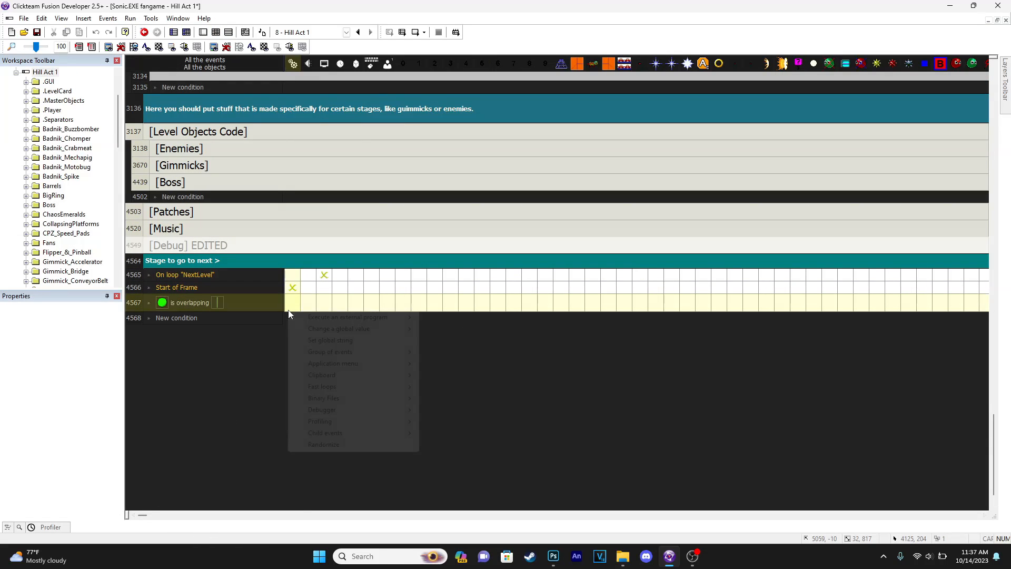
mouse_move(396, 353)
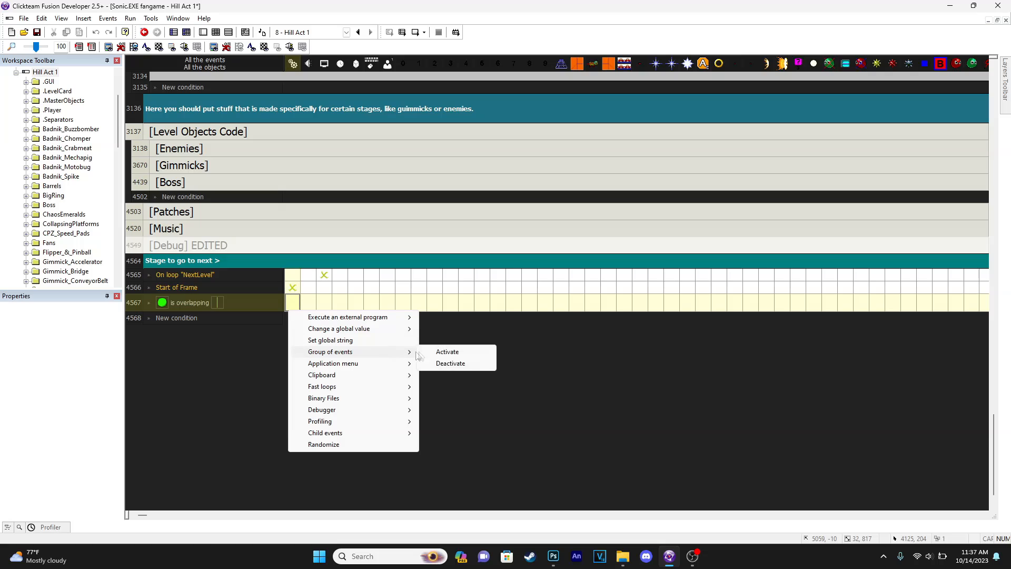
click(452, 364)
scroll(401, 216, down, 2)
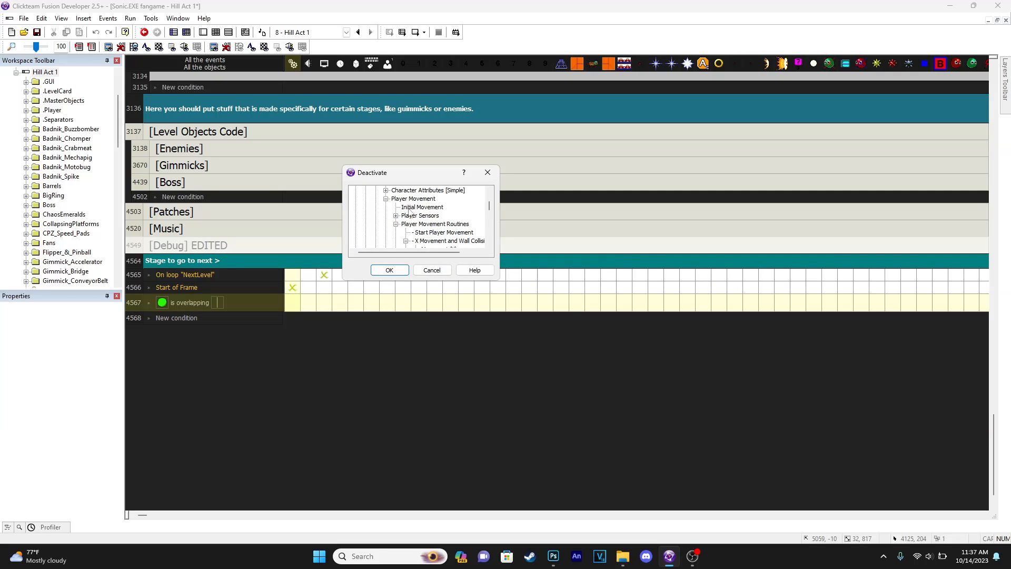
click(386, 199)
click(407, 199)
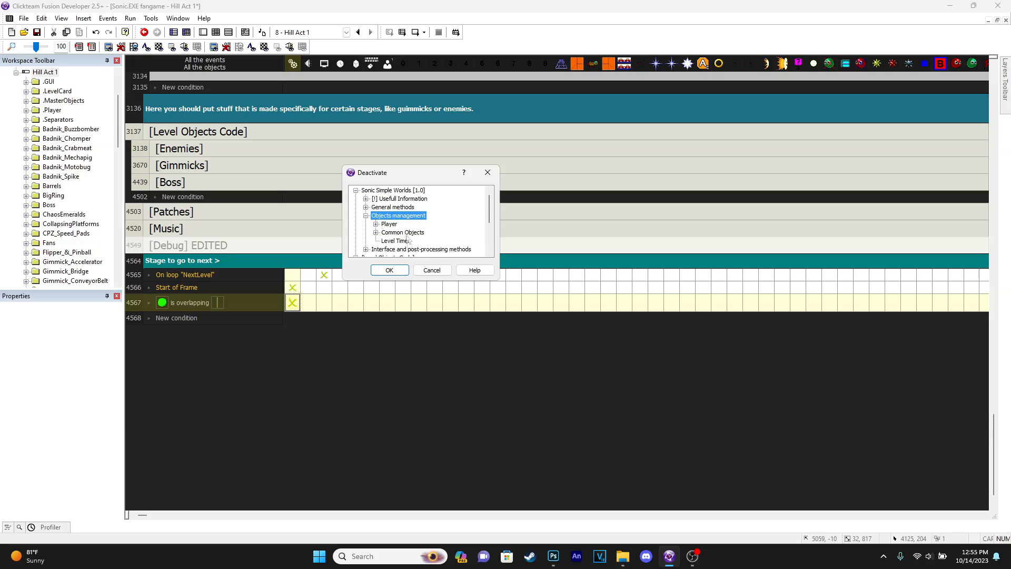
- Make the overlap event also deactivate the "Player Control" and "Player Animation" groups under Objects management
scroll(395, 237, down, 3)
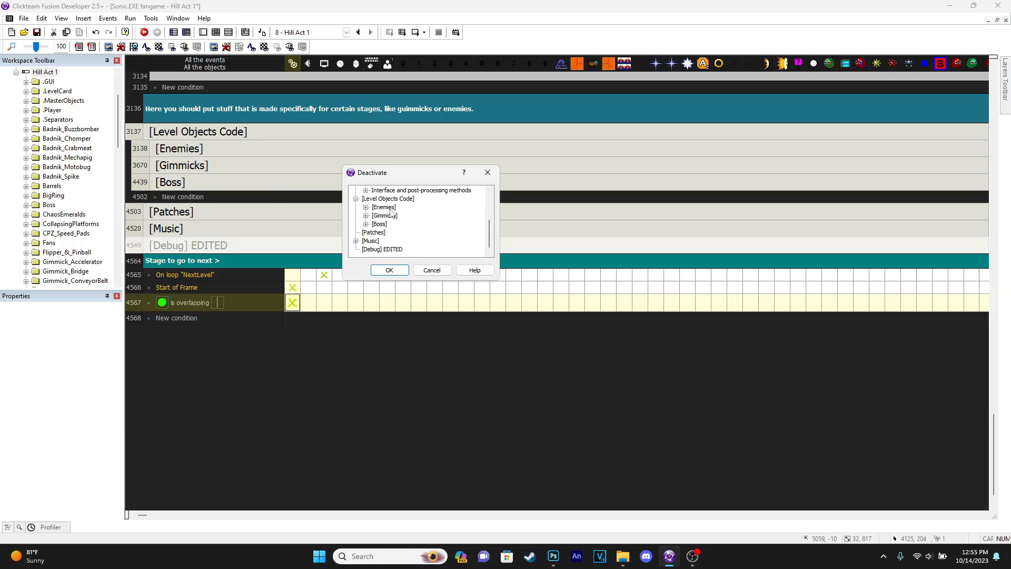
scroll(392, 244, up, 3)
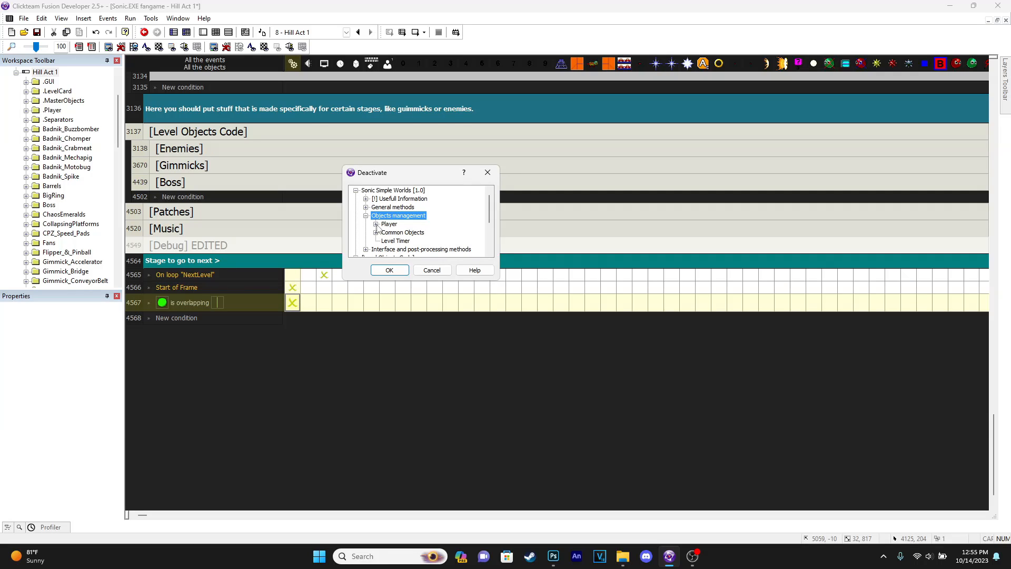
click(376, 224)
click(386, 217)
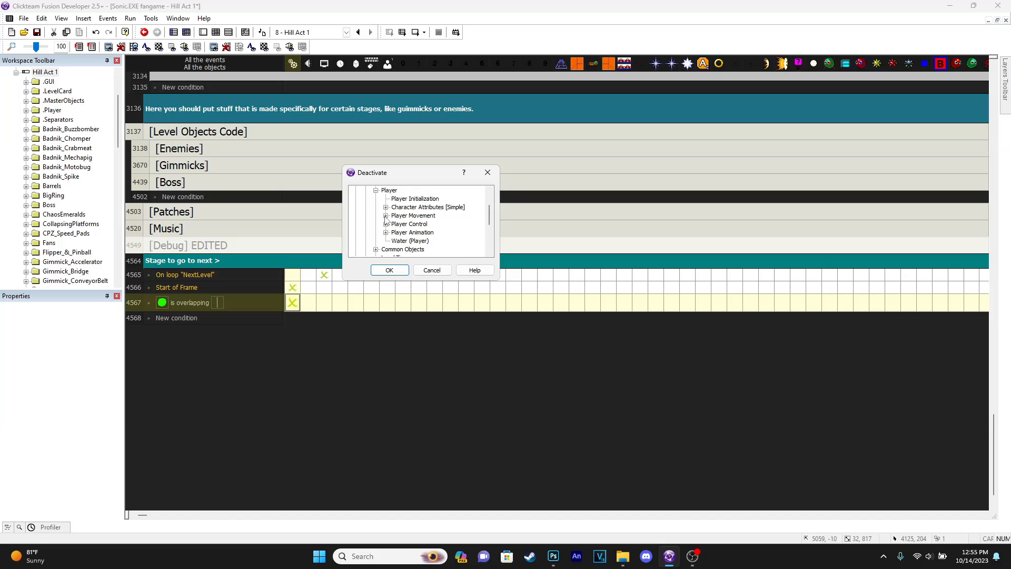
click(411, 233)
click(410, 216)
click(406, 224)
click(398, 272)
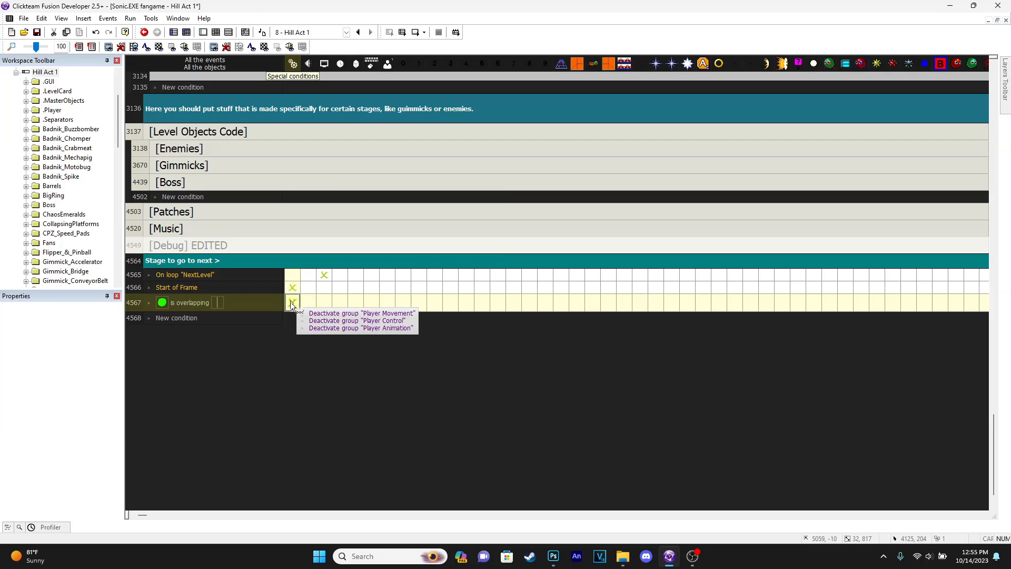
- Copy the last two Tails poses in the lower row of Active 2's sprite sheet and close its image
click(416, 32)
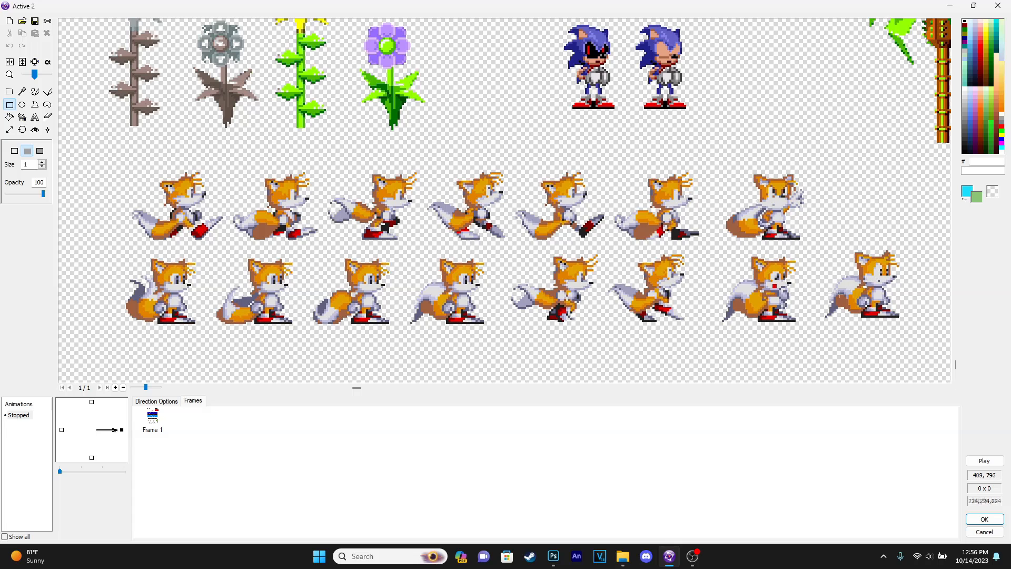
scroll(916, 297, up, 1)
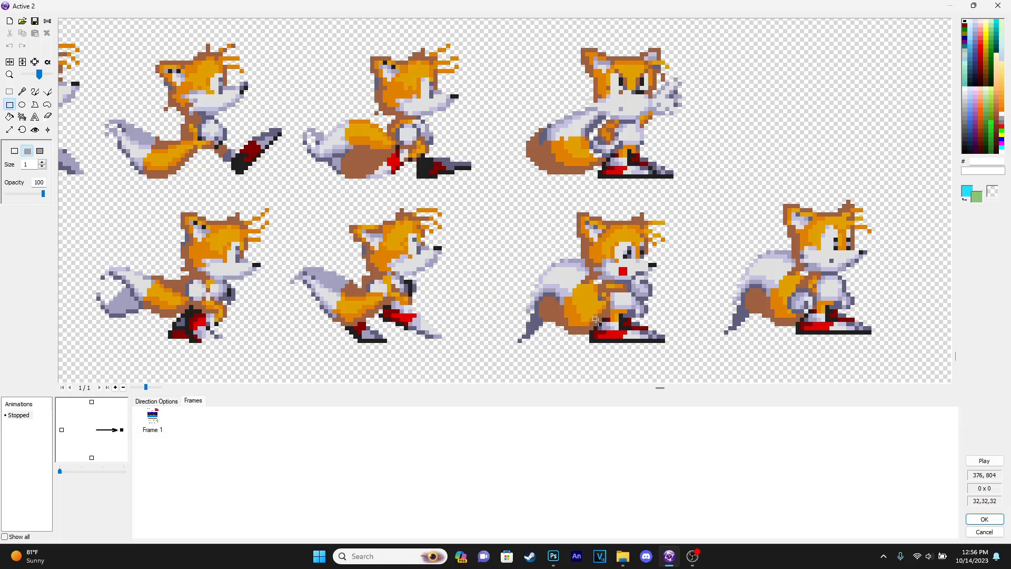
scroll(675, 284, down, 2)
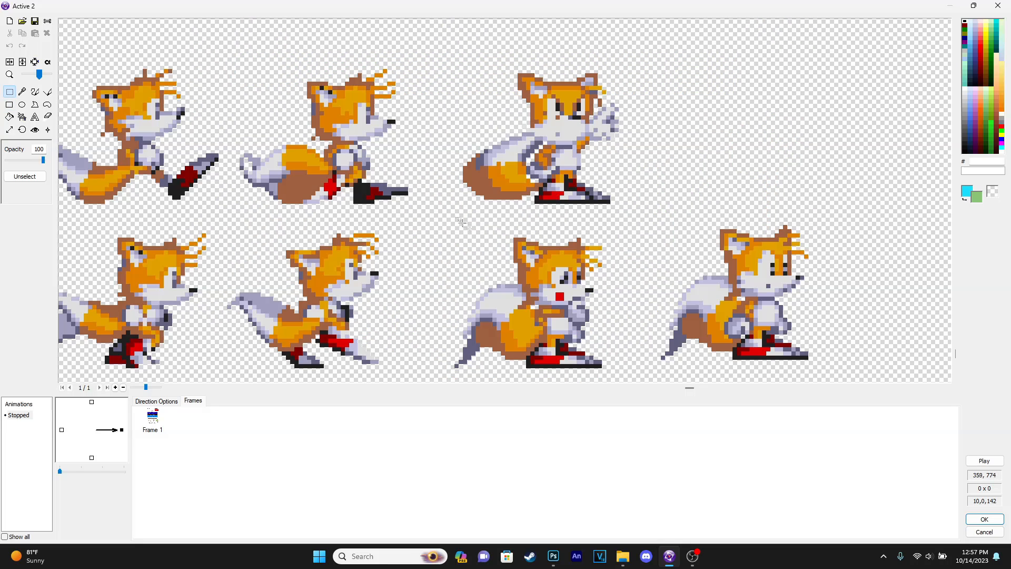
drag(458, 219, 794, 379)
drag(429, 211, 849, 256)
key(ctrl+c)
click(780, 287)
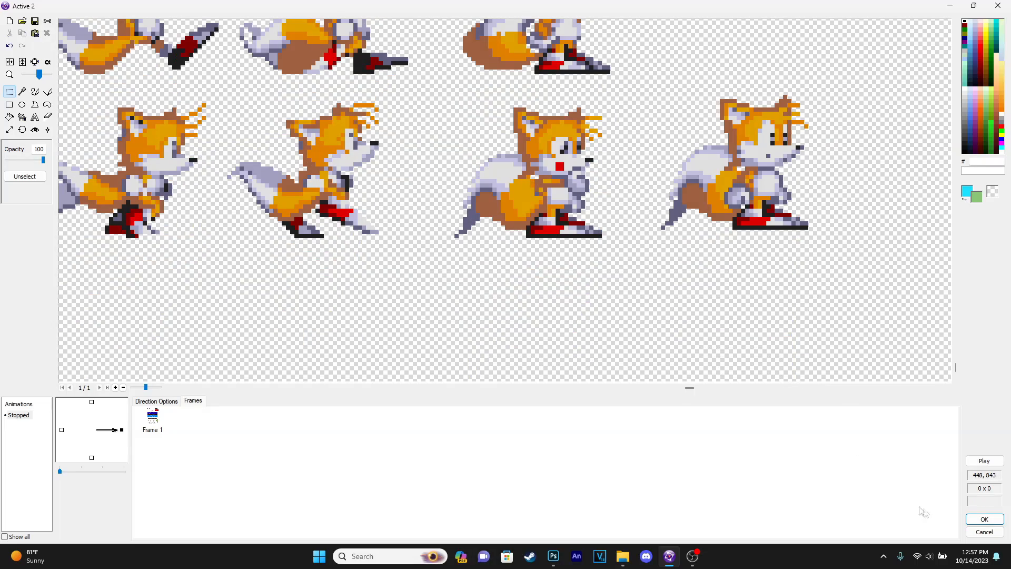
click(983, 519)
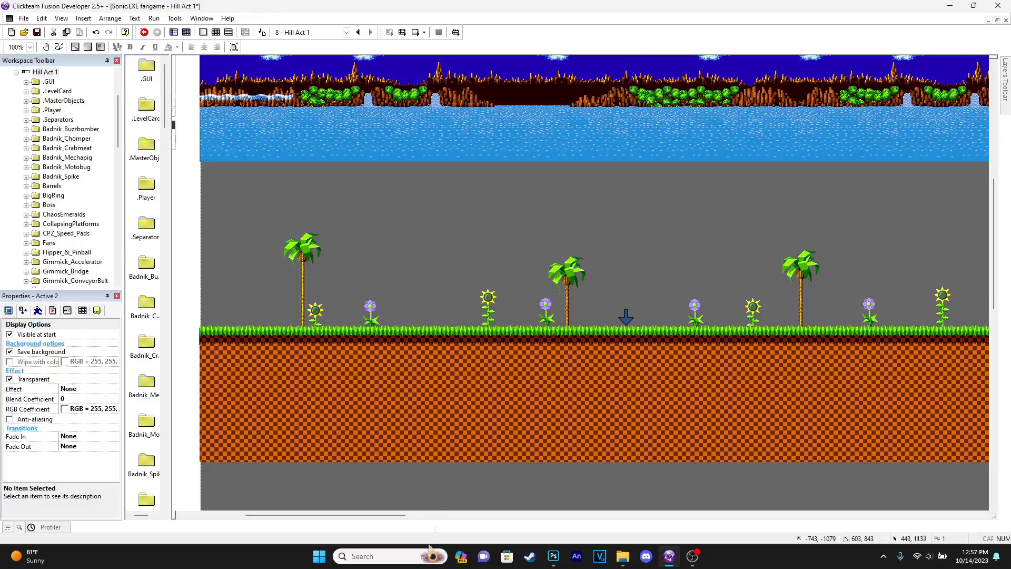
- Open the images of the PlayerSkin_Tails object and add a new animation named "Seeing X"
drag(374, 515, 321, 391)
scroll(321, 391, up, 3)
double_click(278, 165)
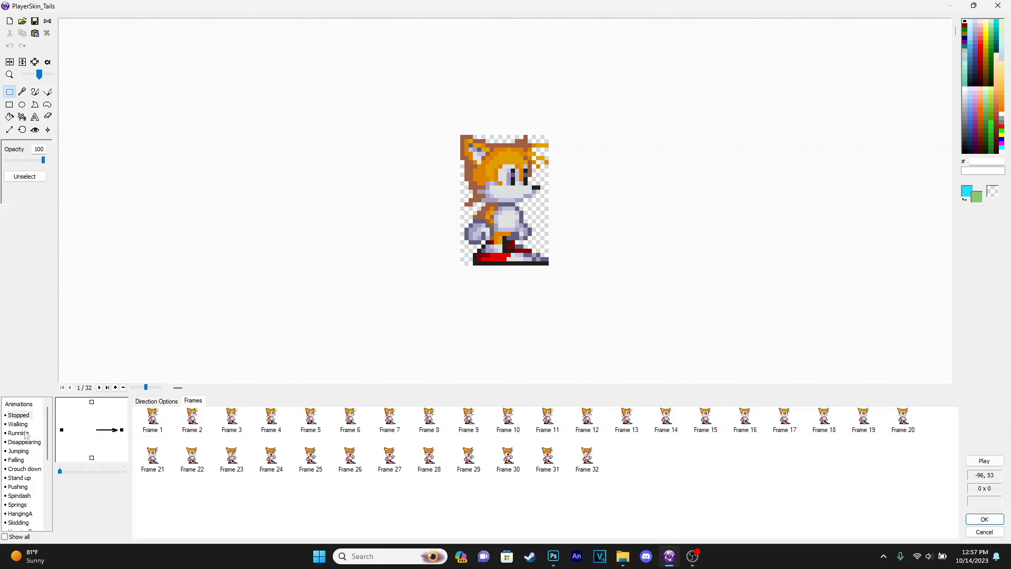
right_click(22, 424)
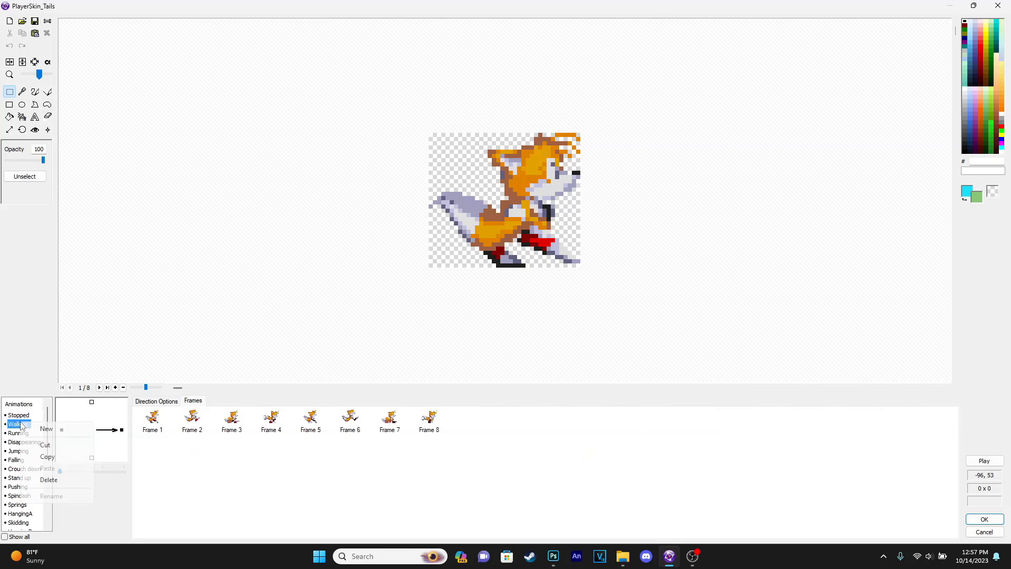
click(72, 431)
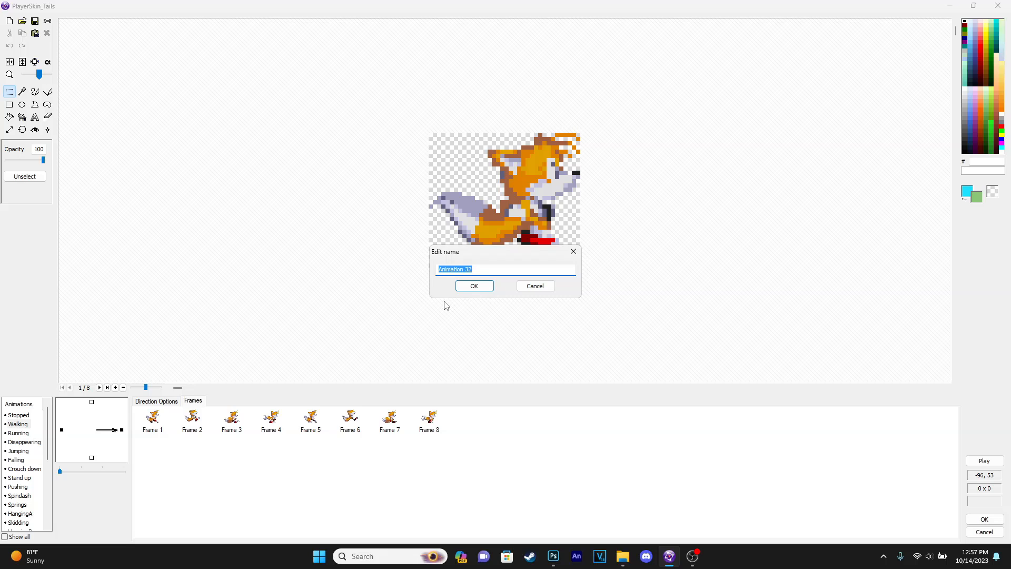
text(Seeing)
key(Return)
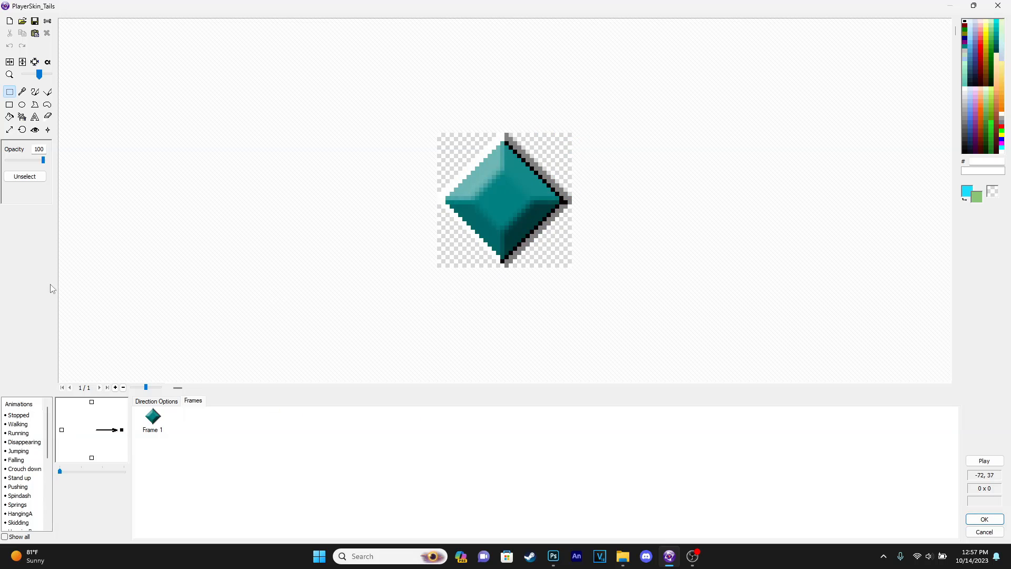
- Paste the copied Tails poses into the first frame of Seeing X and make their dark blue background transparent
scroll(16, 470, down, 5)
click(186, 426)
click(153, 419)
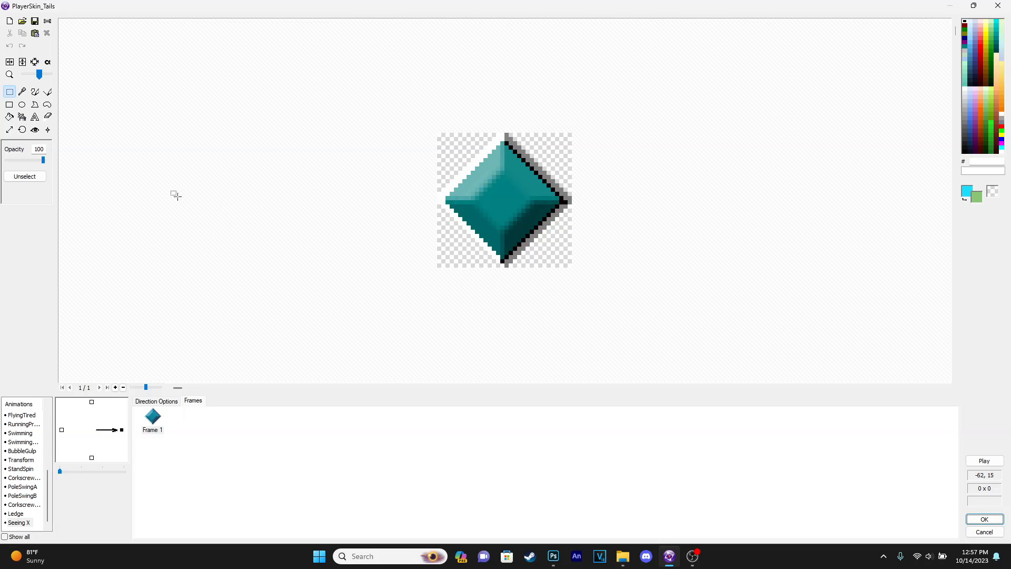
key(ctrl+v)
click(545, 300)
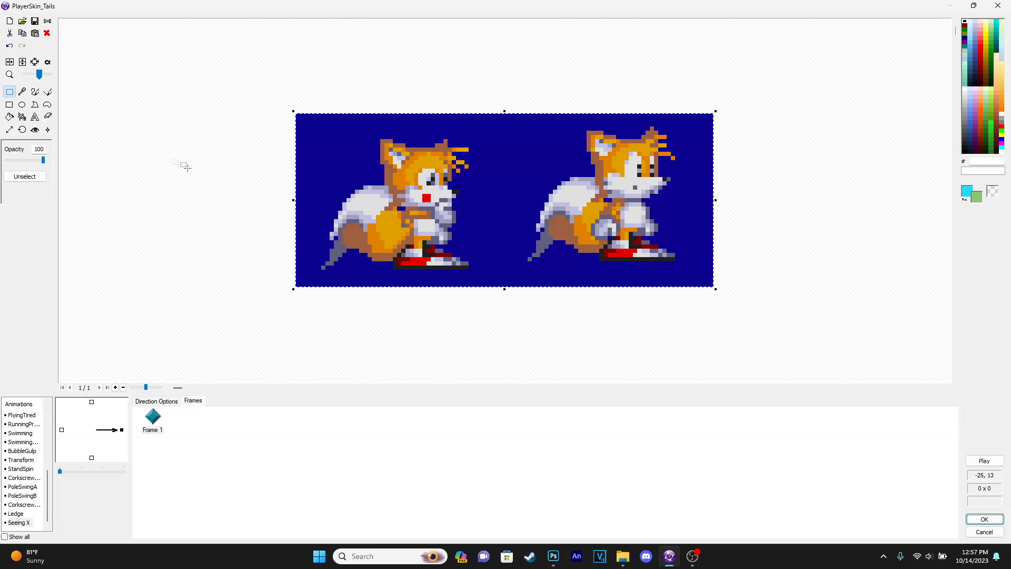
click(48, 63)
click(314, 122)
click(10, 91)
- Duplicate the frame with both Tails poses to make a second frame in Seeing X
click(160, 419)
key(ctrl+c)
key(ctrl+v)
- Crop Frame 1 of Seeing X to the Tails pose with the red mouth
click(159, 415)
drag(258, 84, 423, 192)
drag(360, 147, 499, 298)
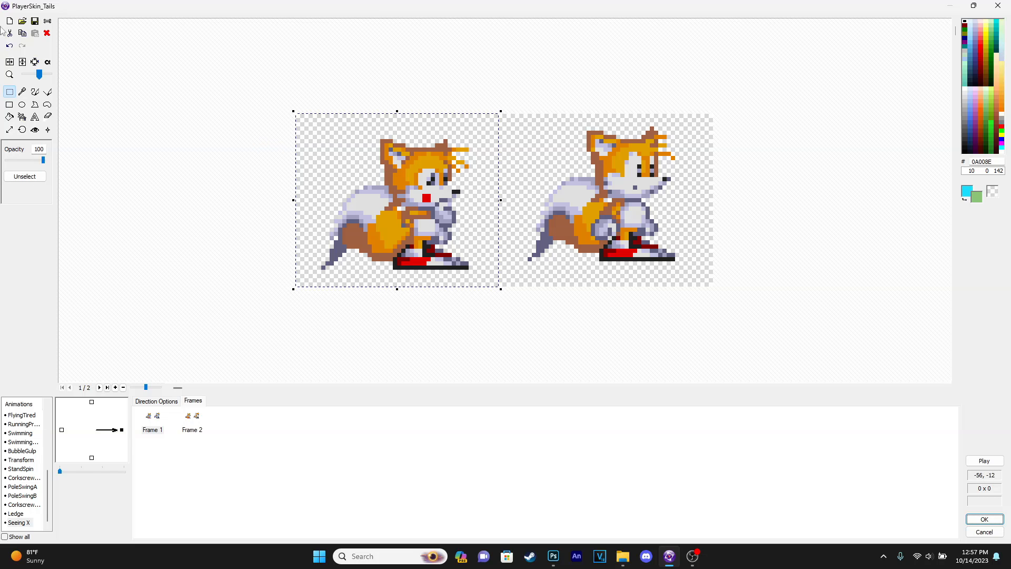
click(33, 62)
click(148, 430)
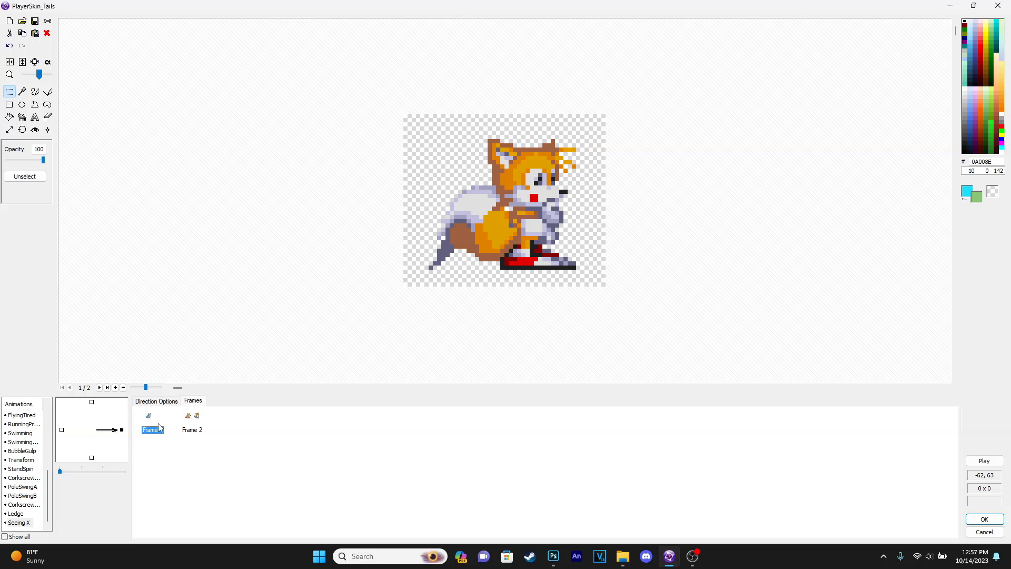
- Replace the image in Frame 2 of Seeing X with the closed-mouth Tails pose cut from Frame 3
click(231, 429)
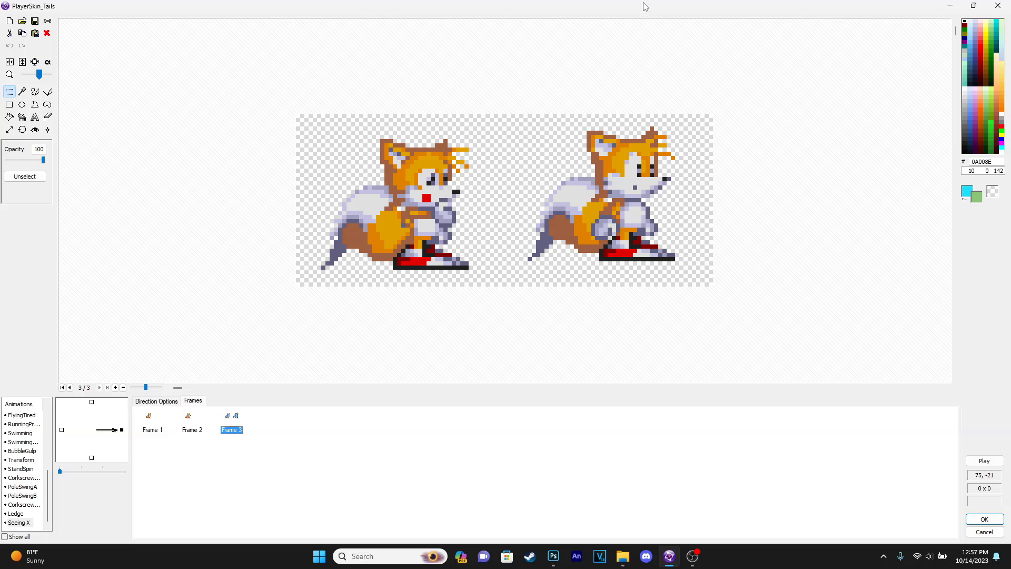
drag(509, 71, 692, 284)
click(222, 330)
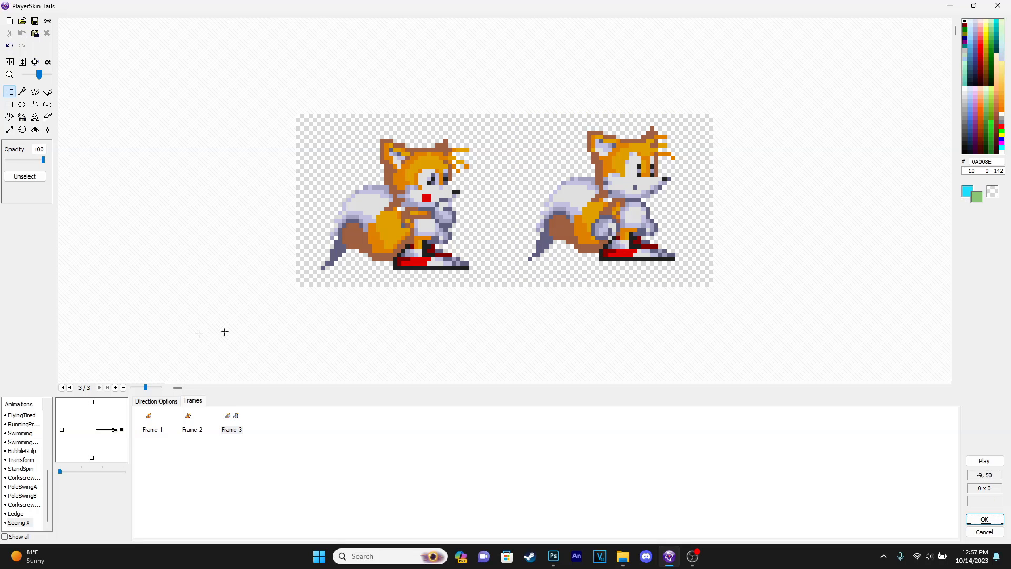
click(207, 431)
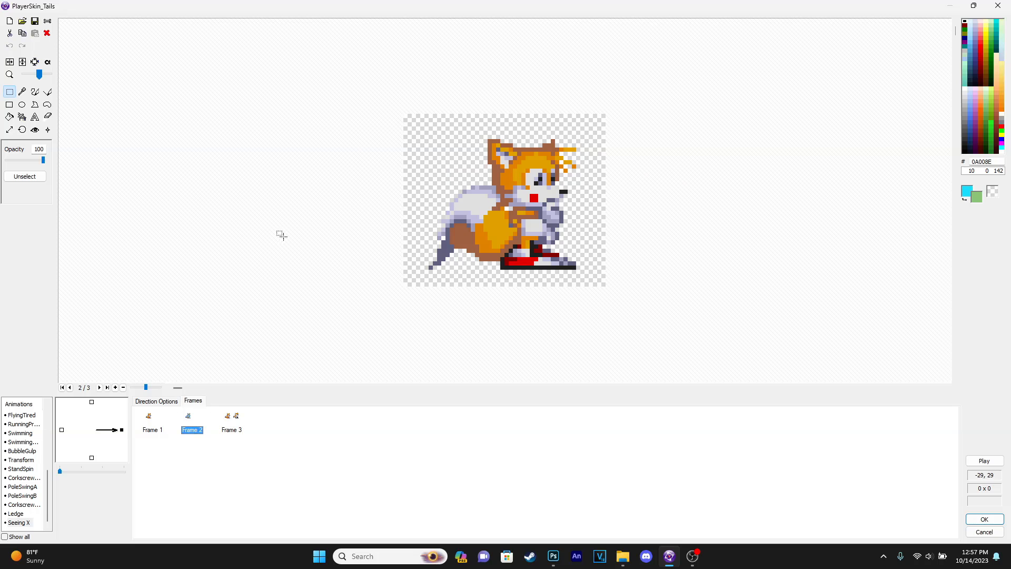
click(9, 21)
key(ctrl+v)
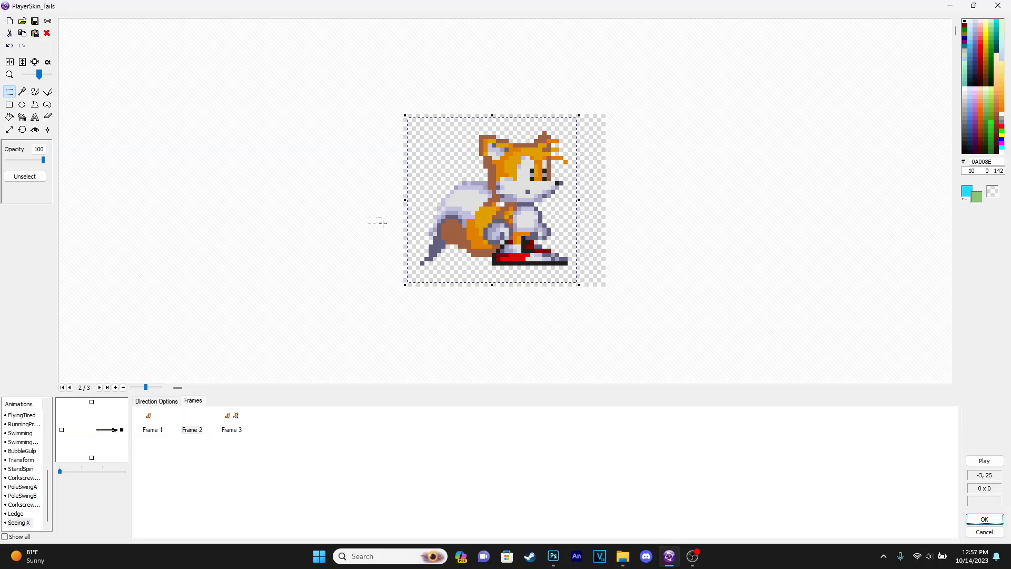
click(307, 214)
- Shift the closed-mouth Tails pose in Frame 2 so it lines up with the pose in Frame 1
click(153, 430)
click(192, 429)
drag(305, 54, 779, 360)
click(156, 430)
click(194, 430)
- Delete Frame 3, which holds both Tails poses, from the Seeing X animation
click(233, 426)
key(Delete)
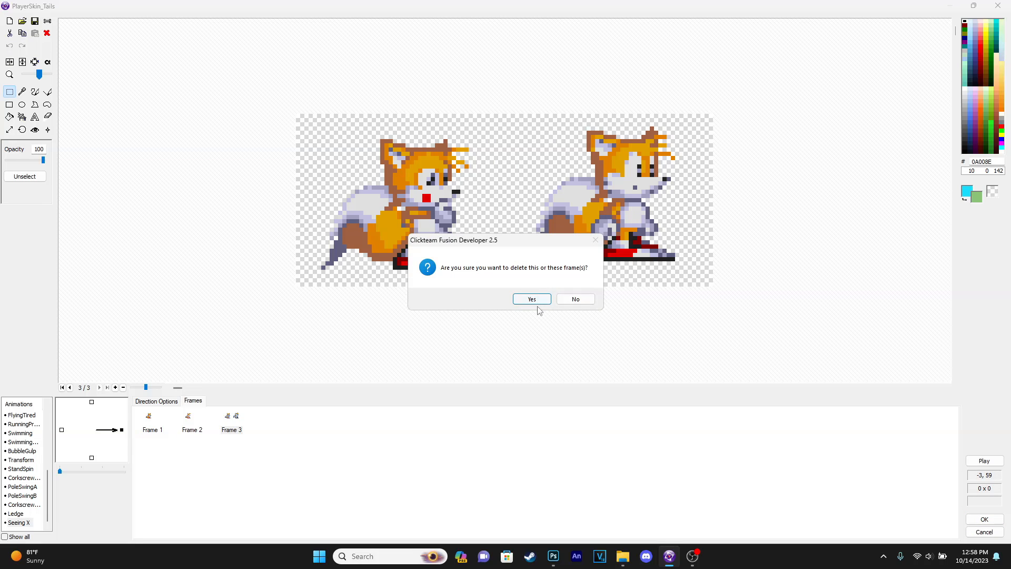
click(531, 296)
- Move the hot spot to the centre of the image in both Frame 1 and Frame 2 of Seeing X
click(147, 424)
click(34, 130)
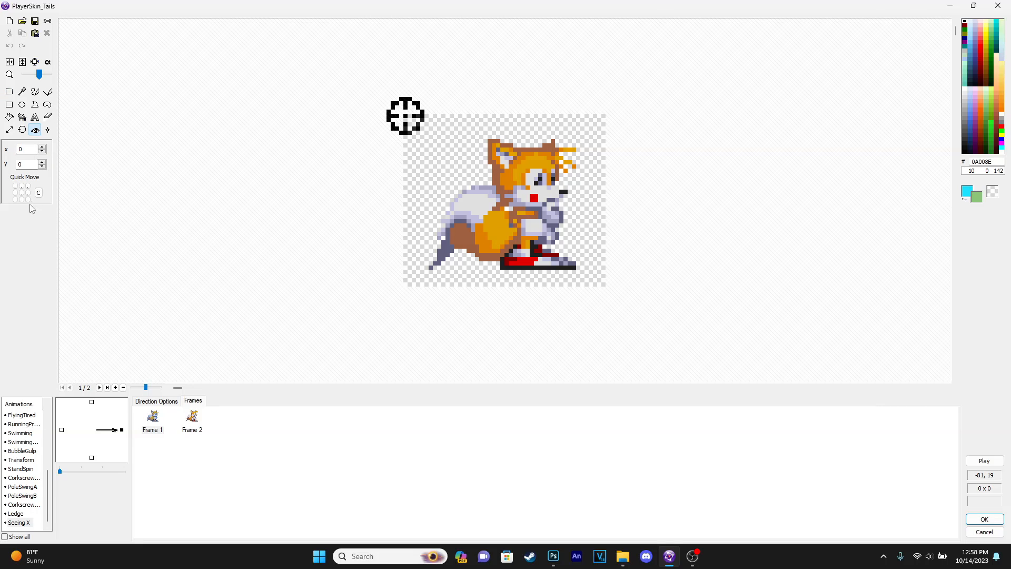
click(21, 186)
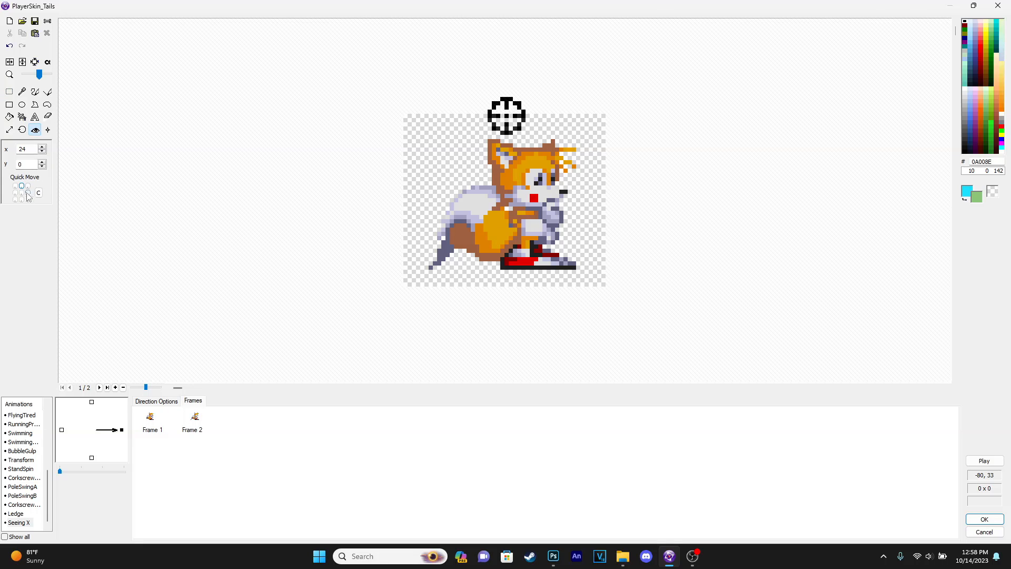
click(22, 193)
click(191, 420)
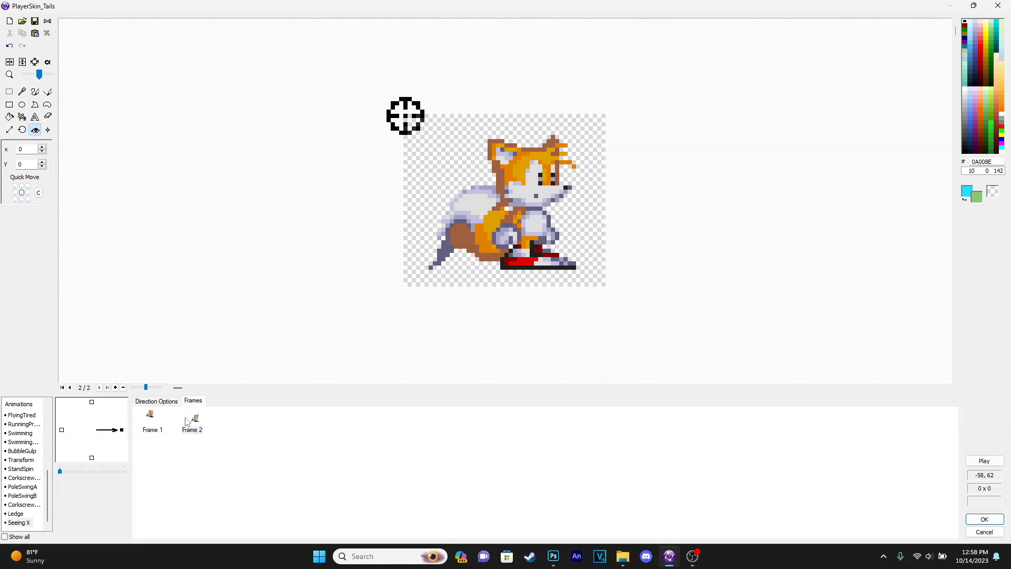
click(22, 194)
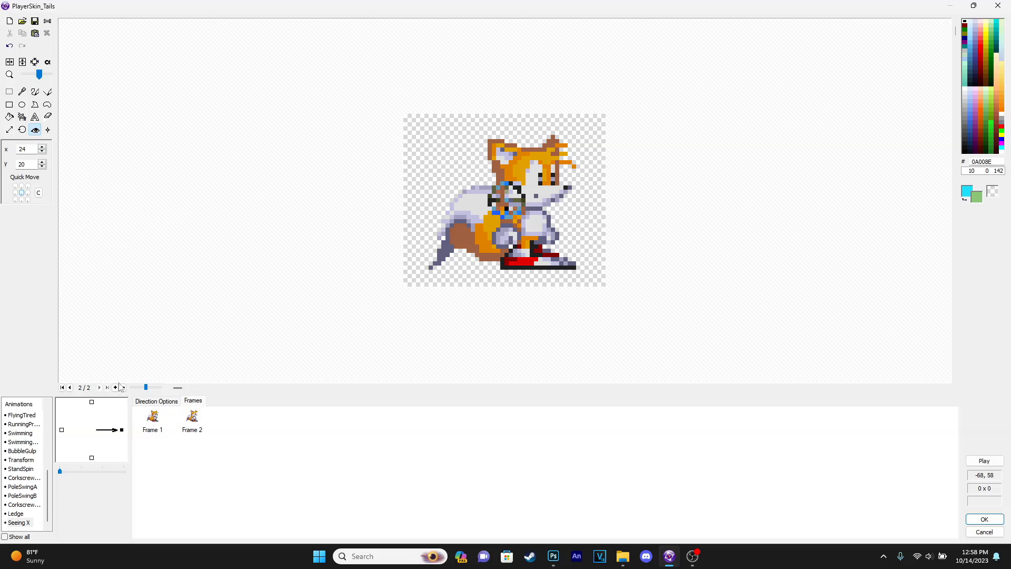
- Set the playback speed of the Seeing X animation to 0
click(152, 418)
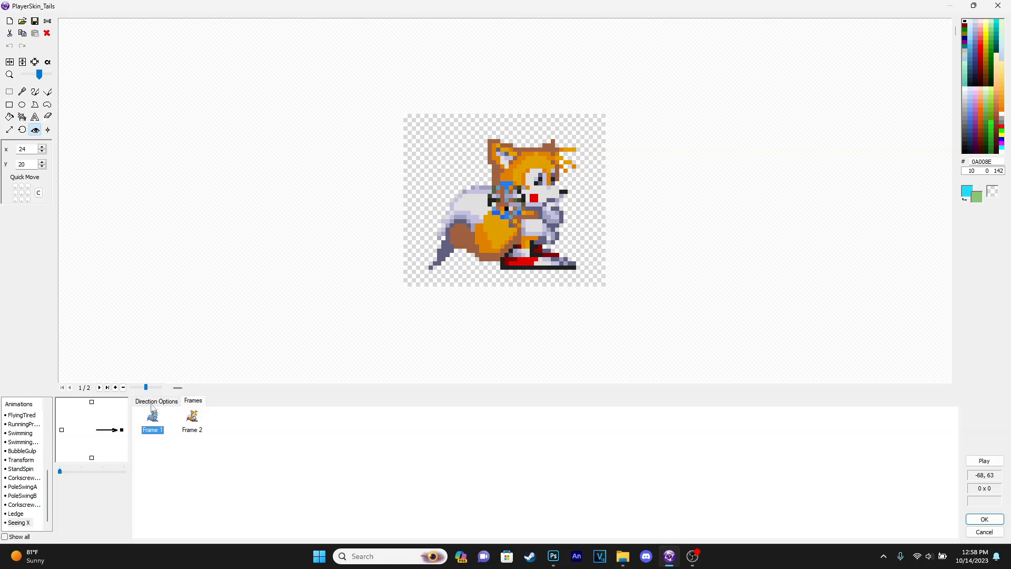
click(152, 403)
double_click(154, 446)
text(0)
- Paste five more copies of the red-mouth Tails frame into Seeing X for a seven-frame sequence
click(194, 402)
key(ctrl+v)
key(ctrl+v)
key(ctrl+v)
key(ctrl+v)
key(ctrl+v)
- Move the frame with the closed-mouth Tails pose to the end of Seeing X, after all red-mouth frames
click(158, 416)
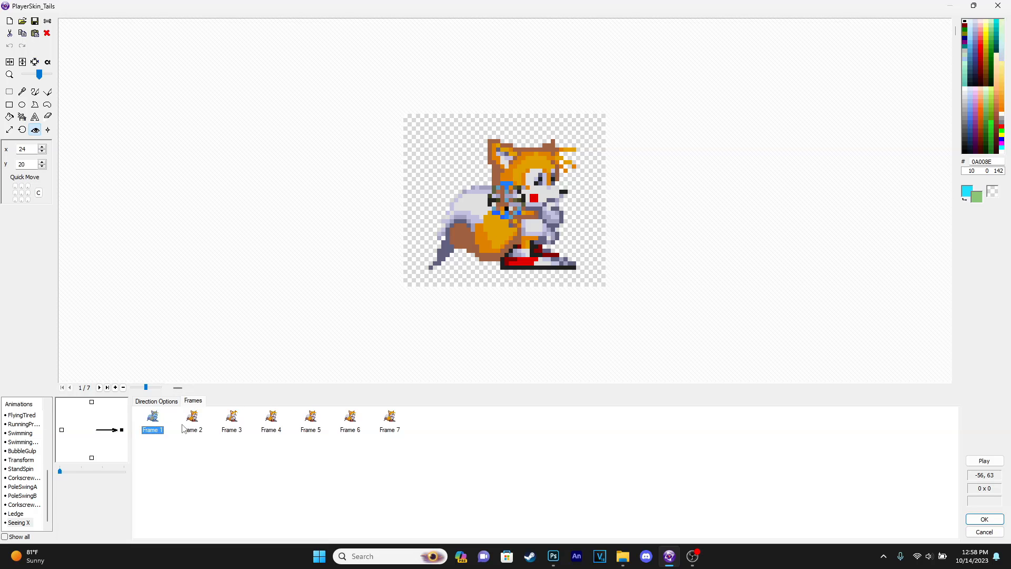
click(195, 422)
click(237, 421)
click(269, 419)
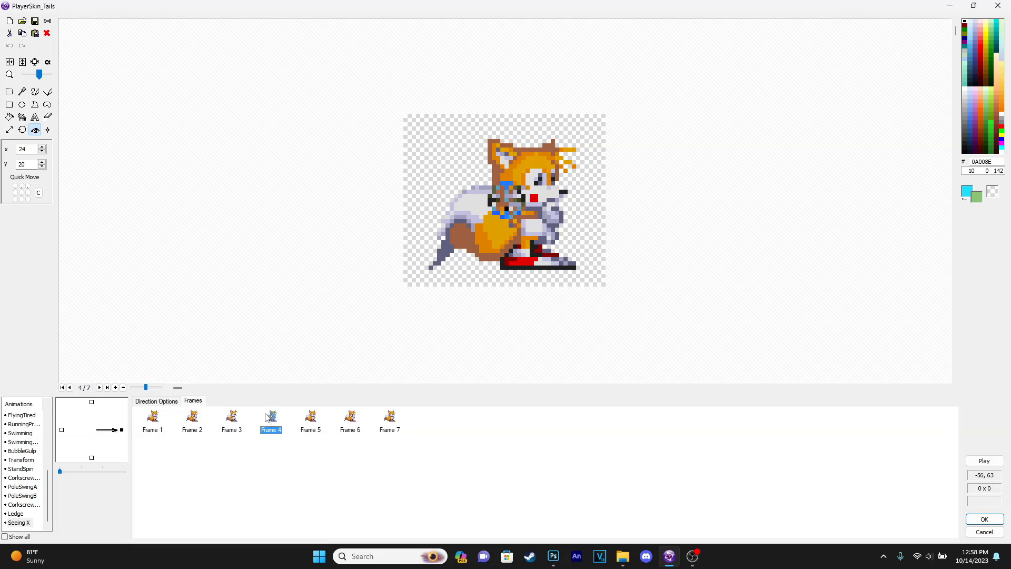
click(241, 430)
drag(397, 425, 396, 425)
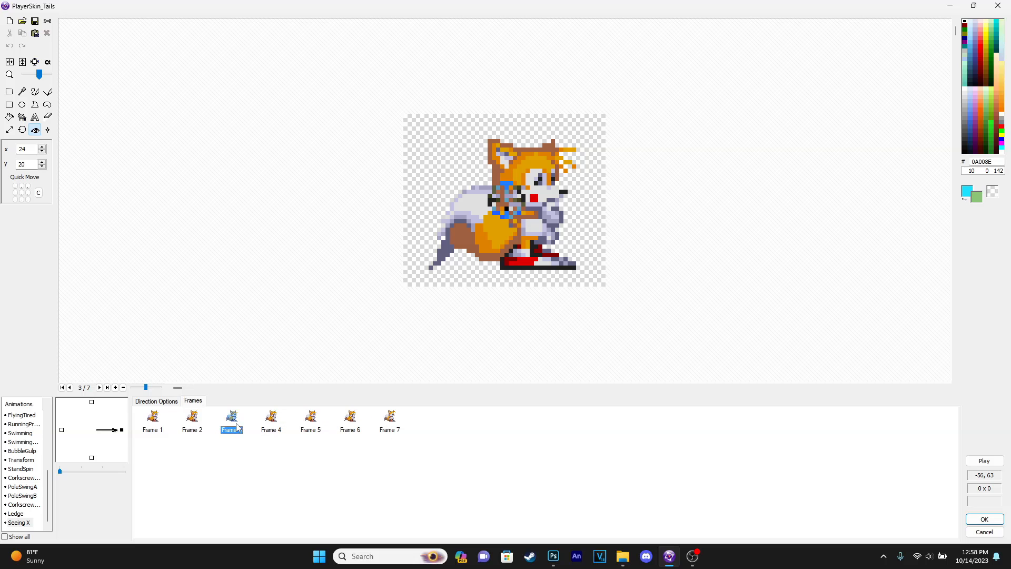
click(272, 427)
- Set both the lower speed and the higher speed of Seeing X to 10
click(163, 402)
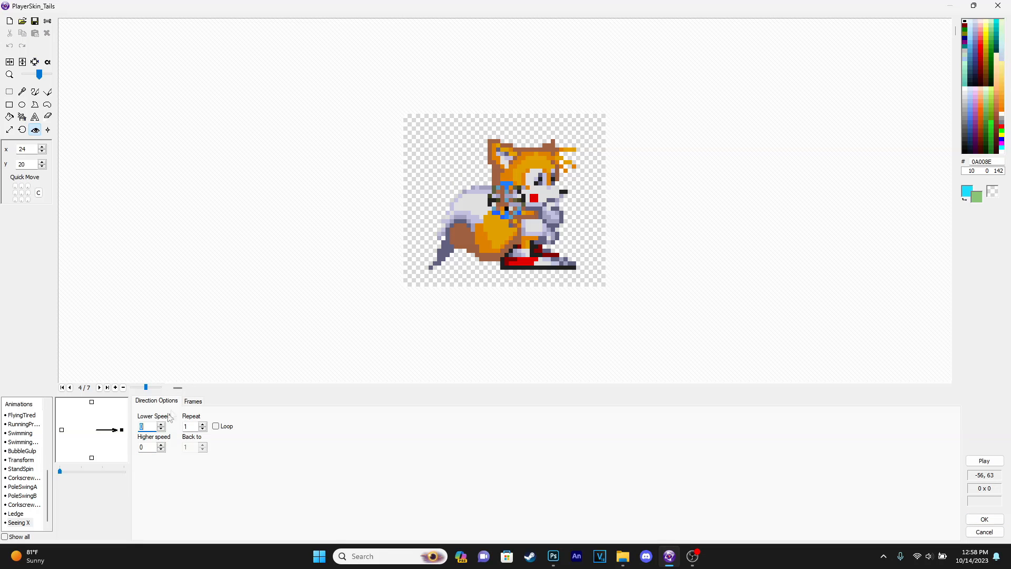
click(192, 403)
click(387, 420)
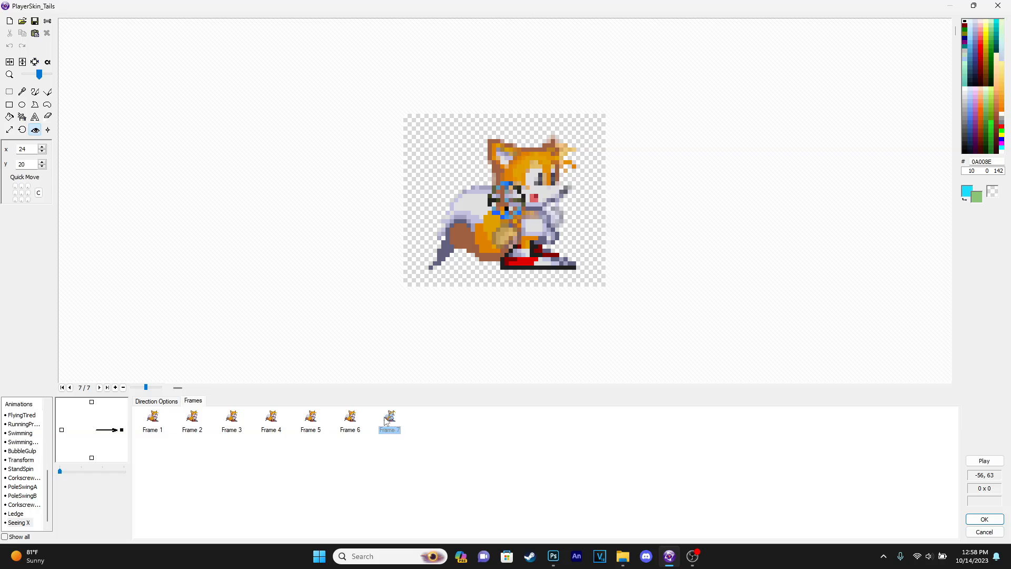
click(173, 402)
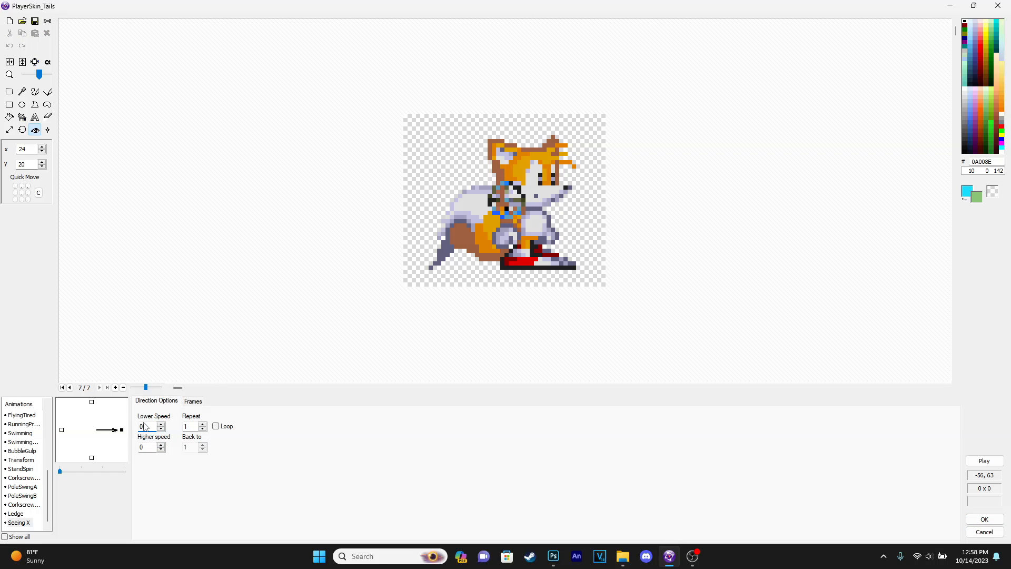
key(Tab)
- Preview the Seeing X animation twice and accept the image edits of PlayerSkin_Tails
click(984, 461)
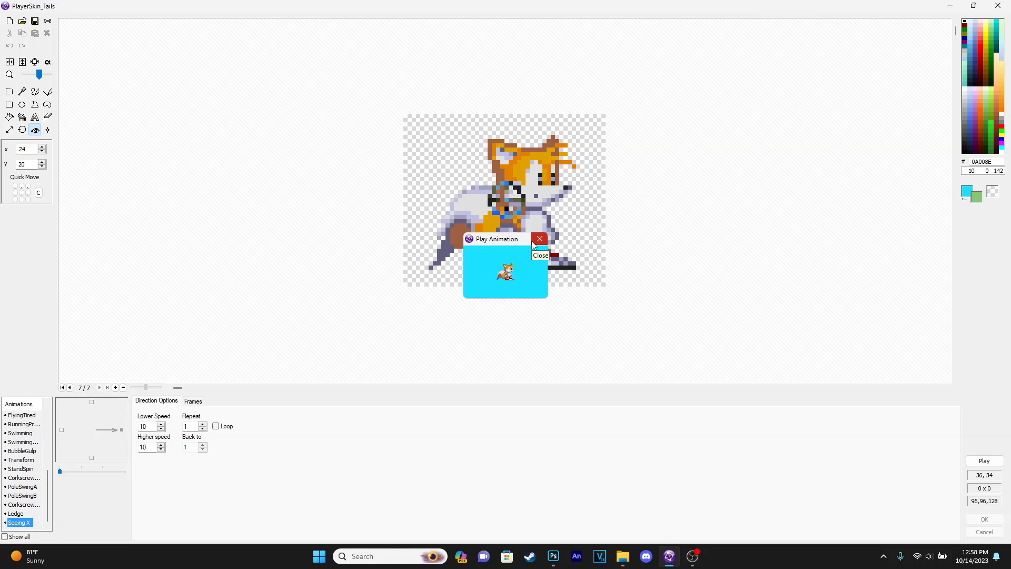
click(540, 239)
click(984, 460)
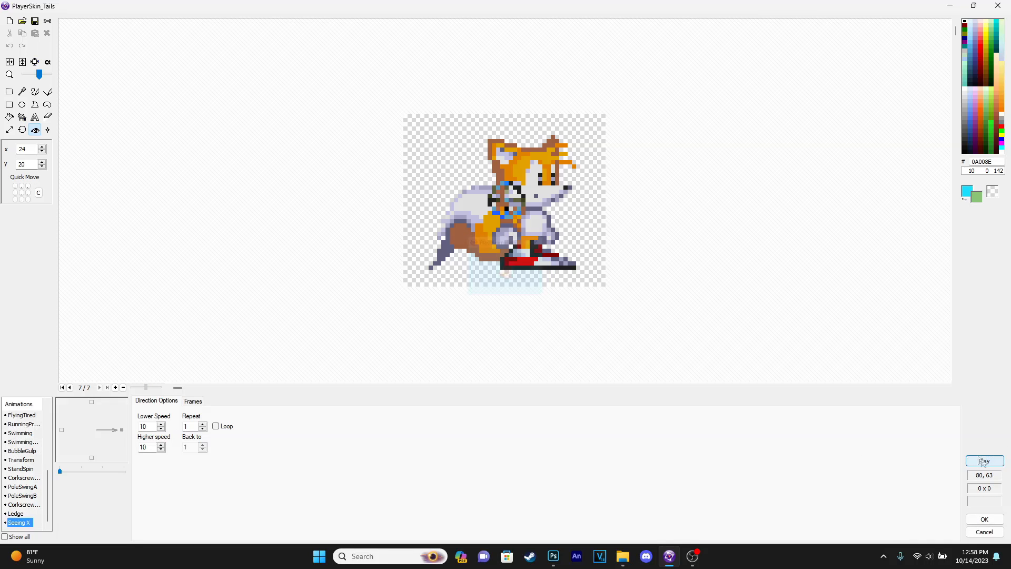
click(541, 239)
click(976, 521)
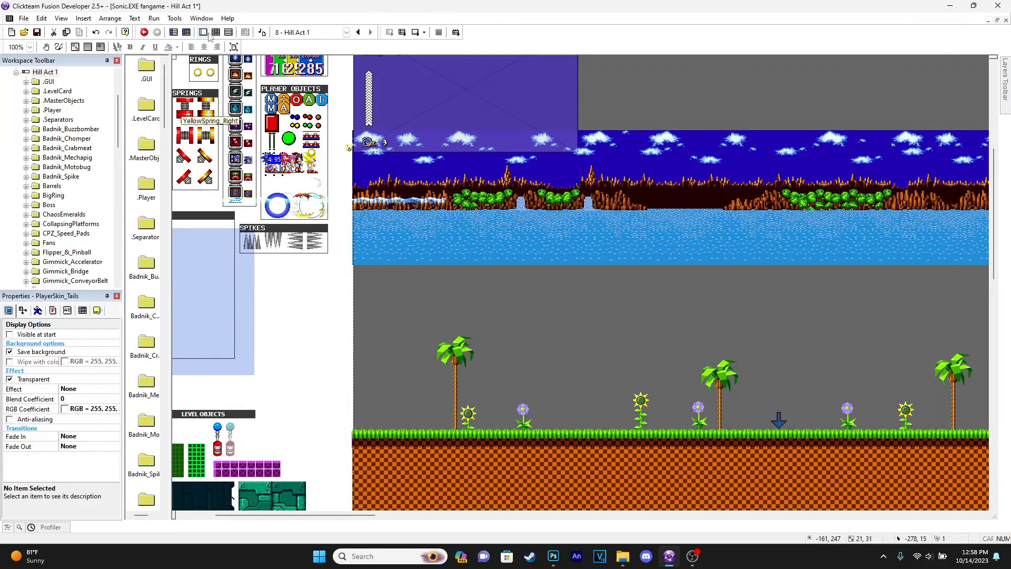
- Change the Tails skin's animation action in the trigger-overlap event to Seeing X and test-run the frame
click(209, 33)
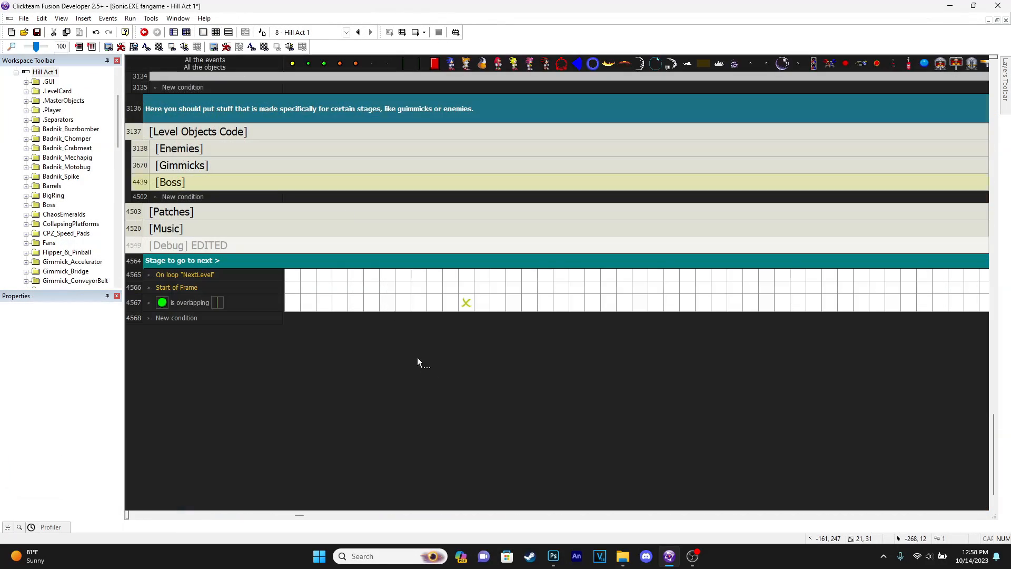
right_click(467, 301)
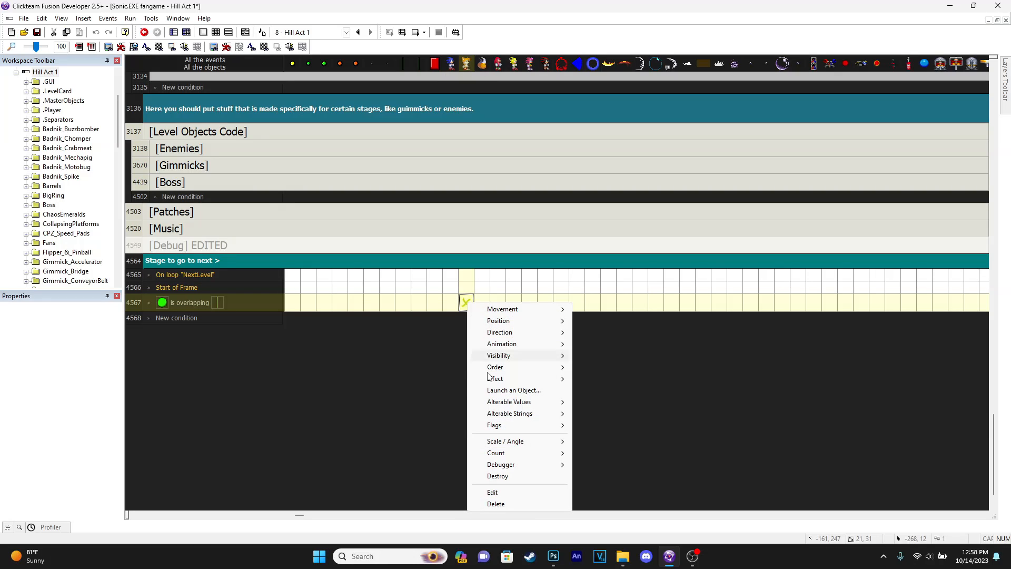
click(531, 495)
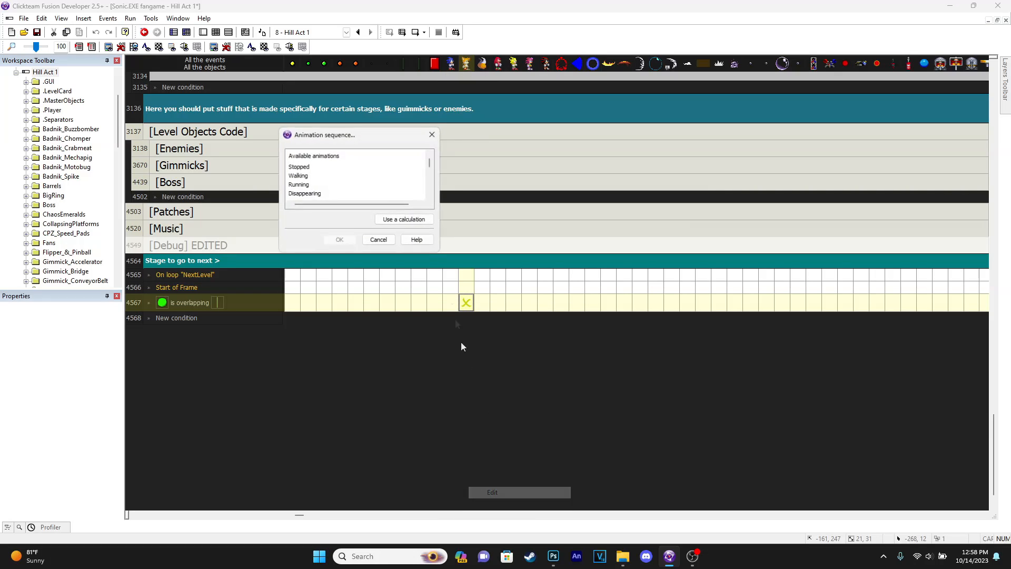
scroll(325, 189, down, 5)
click(309, 194)
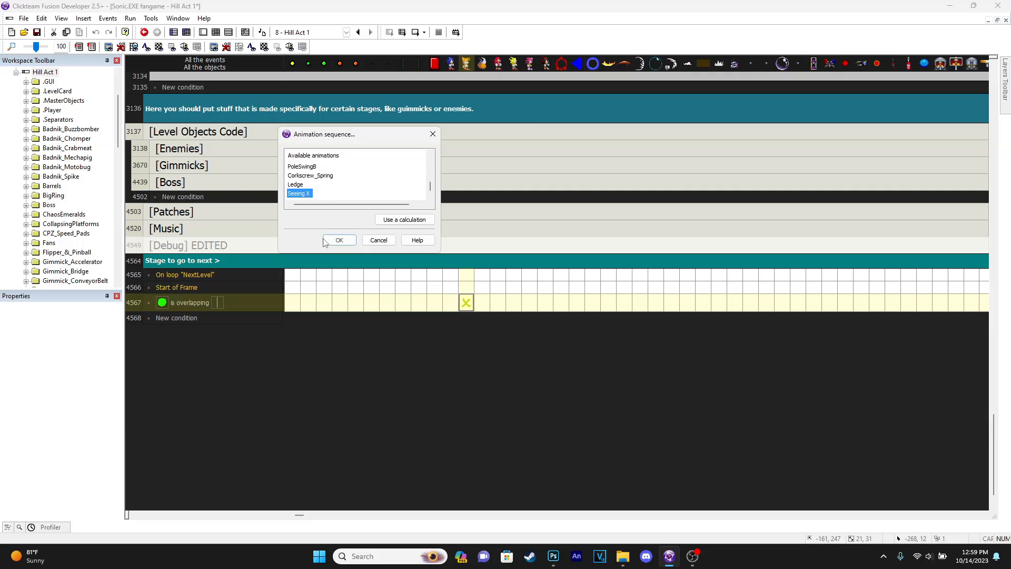
click(339, 240)
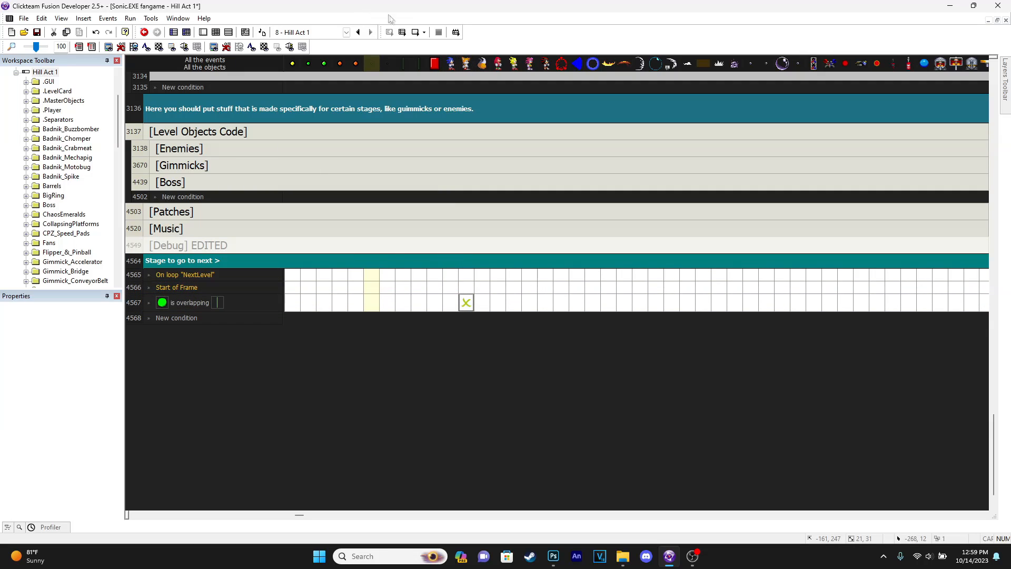
click(402, 32)
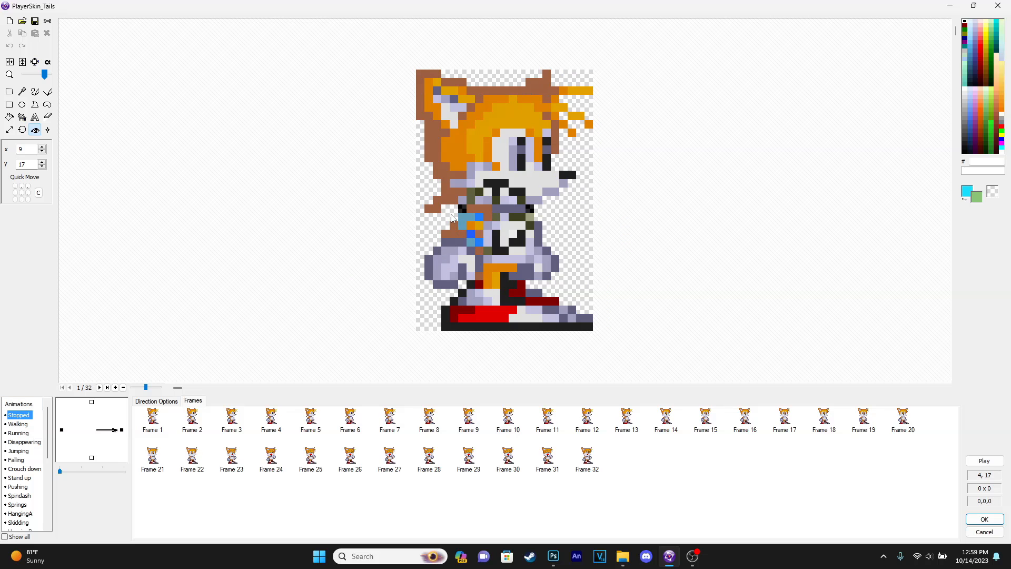
- Reopen Seeing X in the PlayerSkin_Tails images and crop all seven frames to the edges of the Tails sprite
scroll(525, 180, down, 1)
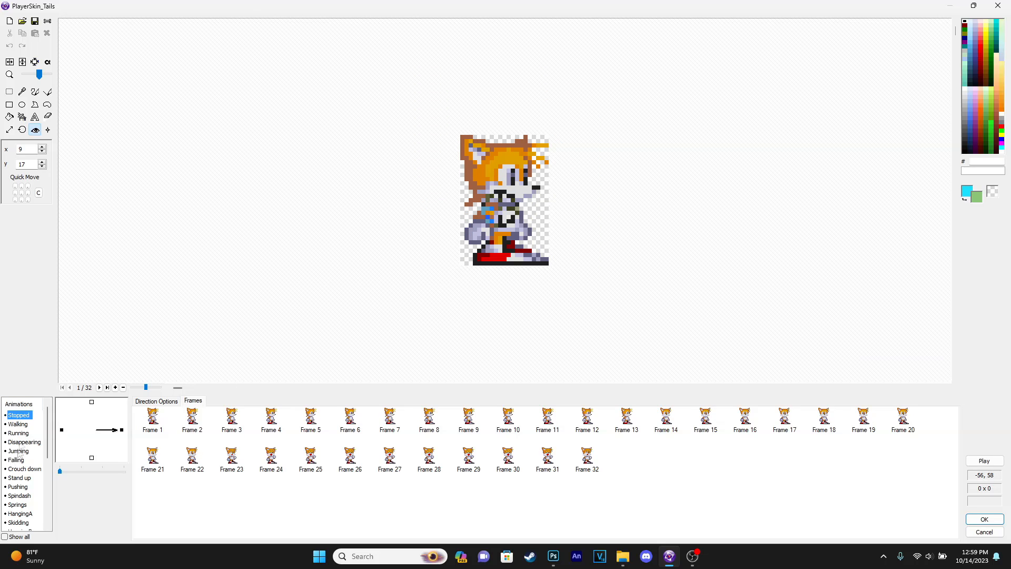
scroll(19, 452, down, 5)
click(19, 522)
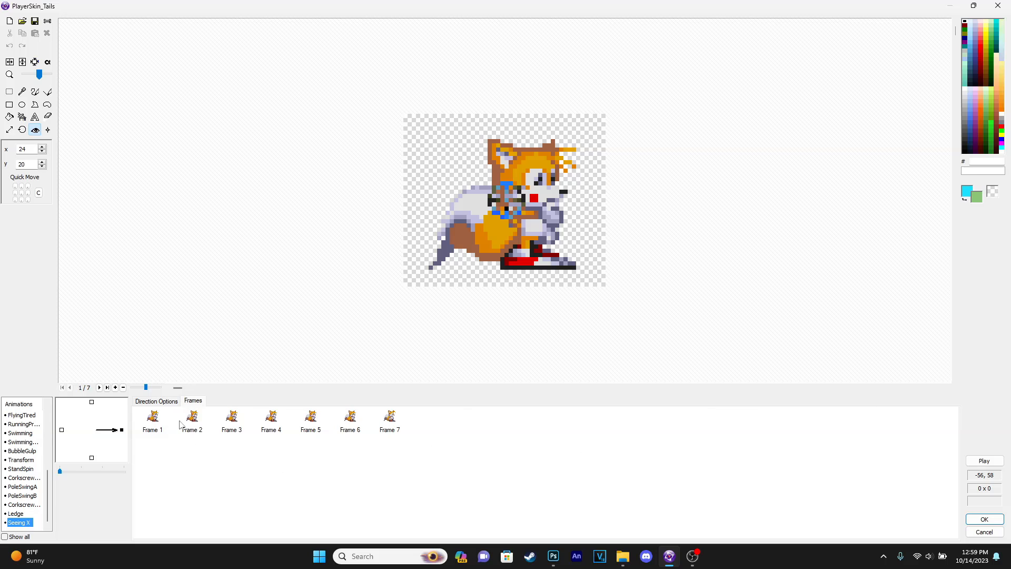
click(150, 423)
click(11, 90)
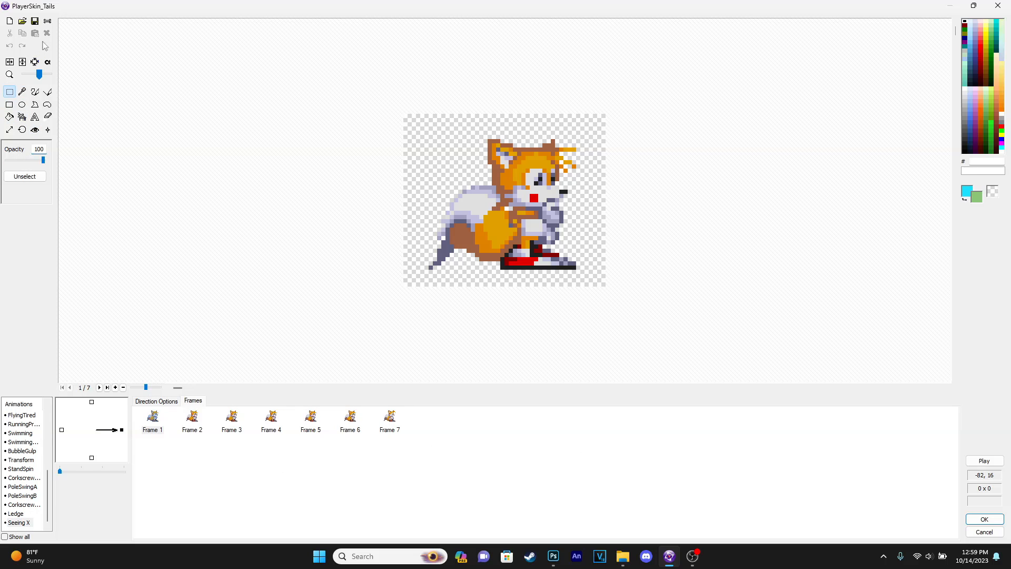
click(35, 62)
click(184, 422)
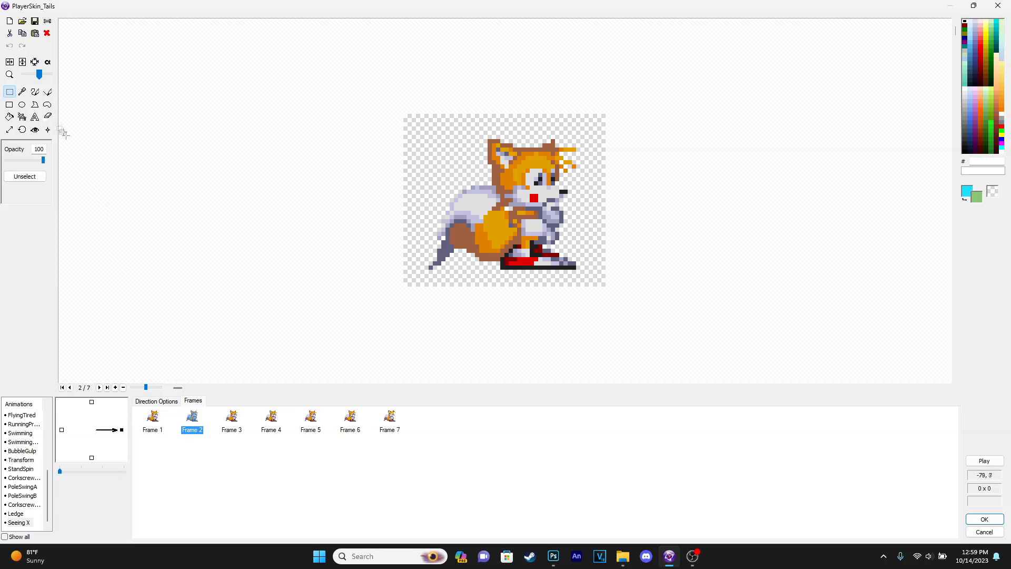
click(33, 63)
click(241, 430)
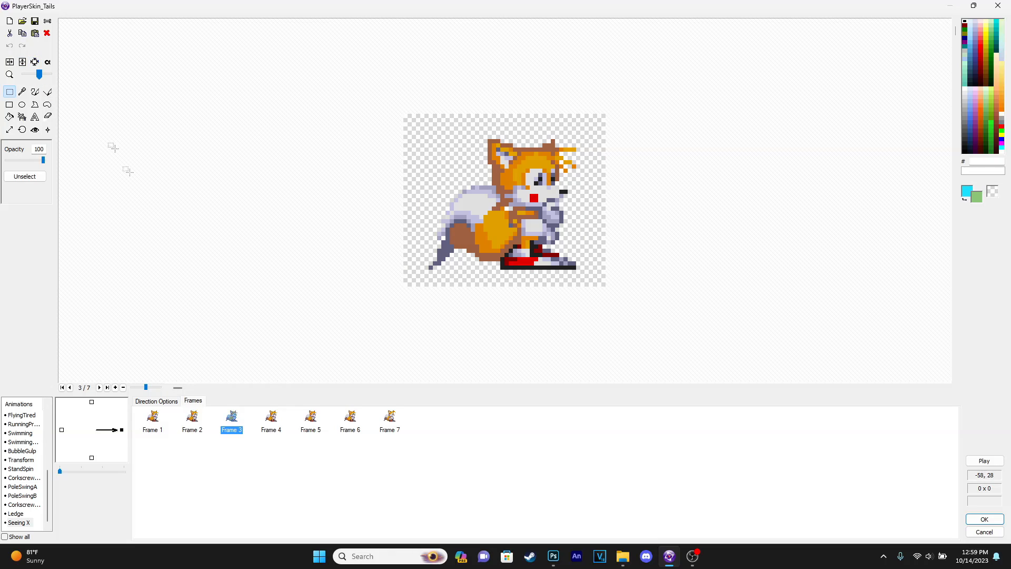
click(35, 62)
click(272, 431)
click(33, 62)
key(Right)
click(33, 62)
key(Right)
click(33, 62)
key(Right)
click(33, 62)
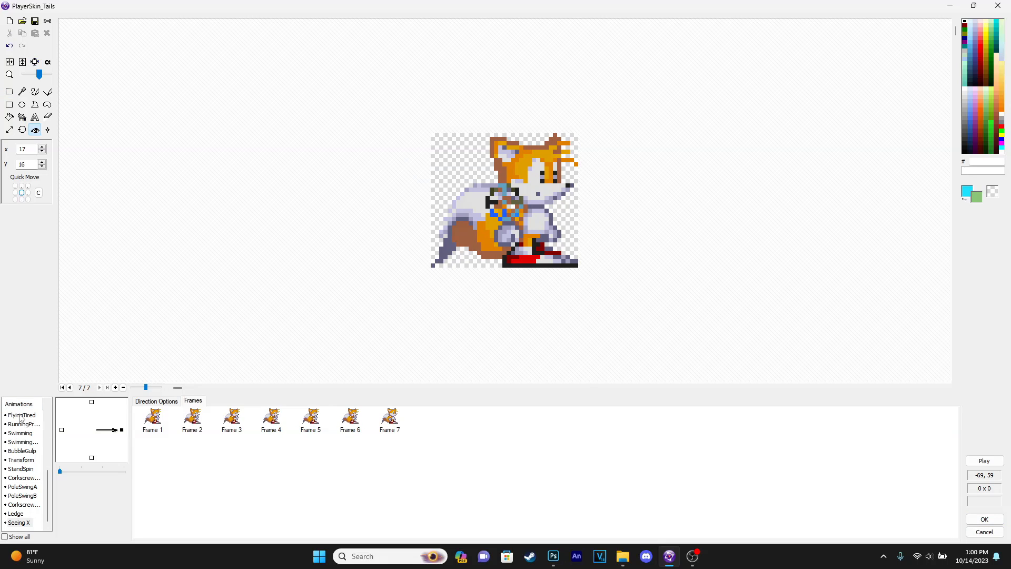
- Check the hot spot of the Stopped animation's first frame for comparison and accept the image edits
scroll(20, 419, up, 6)
click(19, 416)
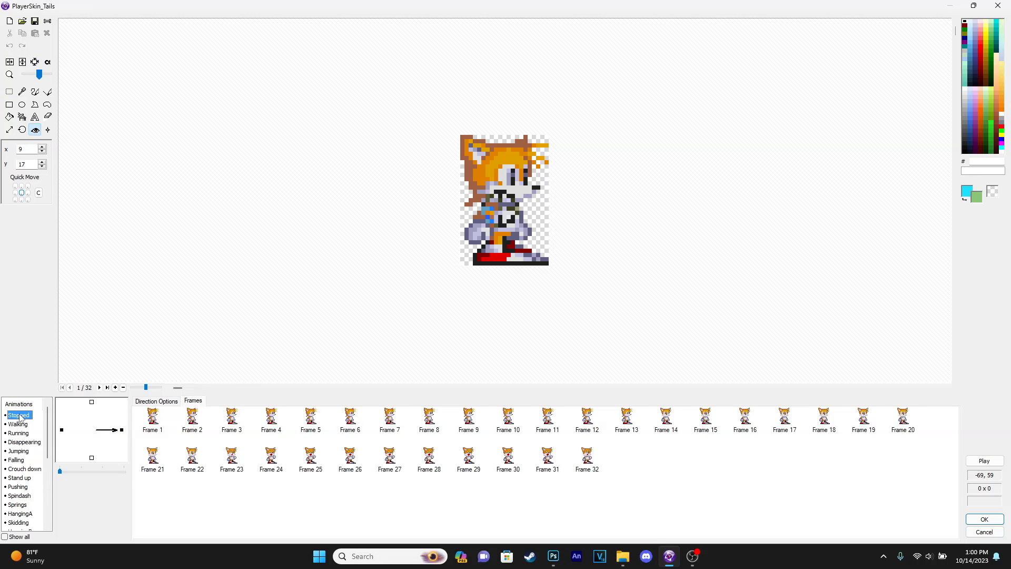
click(983, 518)
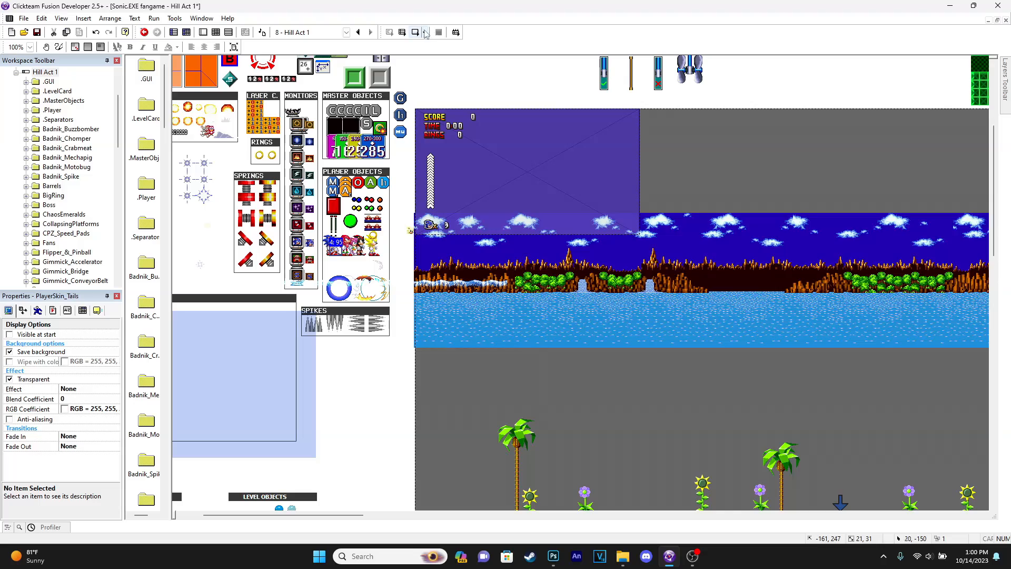
- Test-run the frame and move Tails to the trigger to check how the Seeing X animation lines up
key(F7)
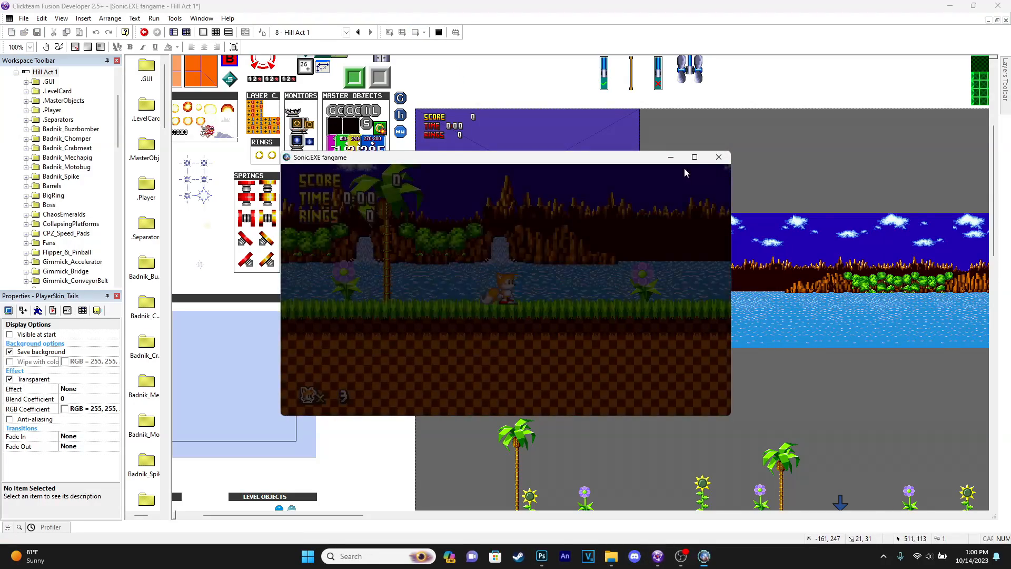
key(Down)
key(a)
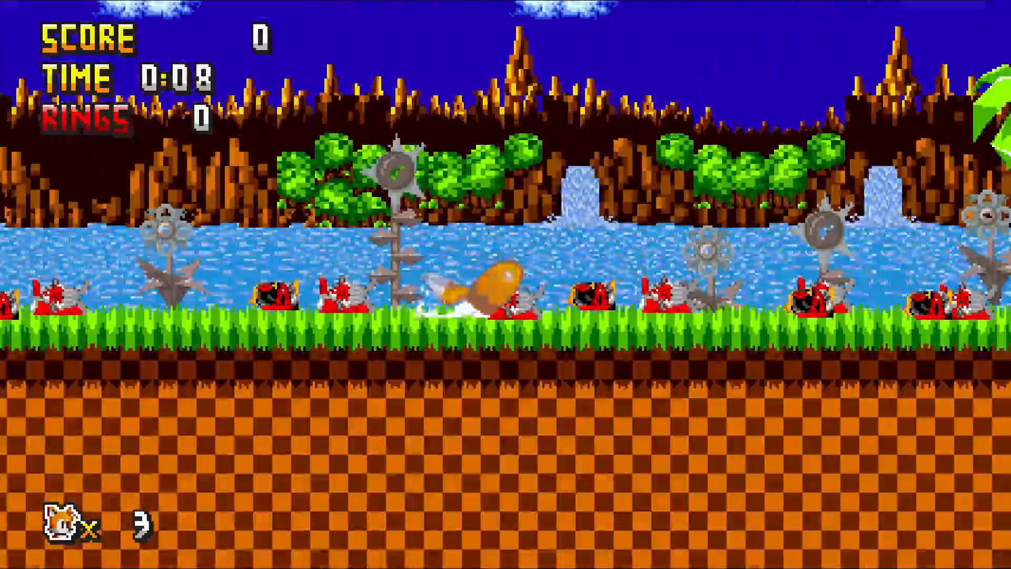
key(a)
key(a)
key(Right)
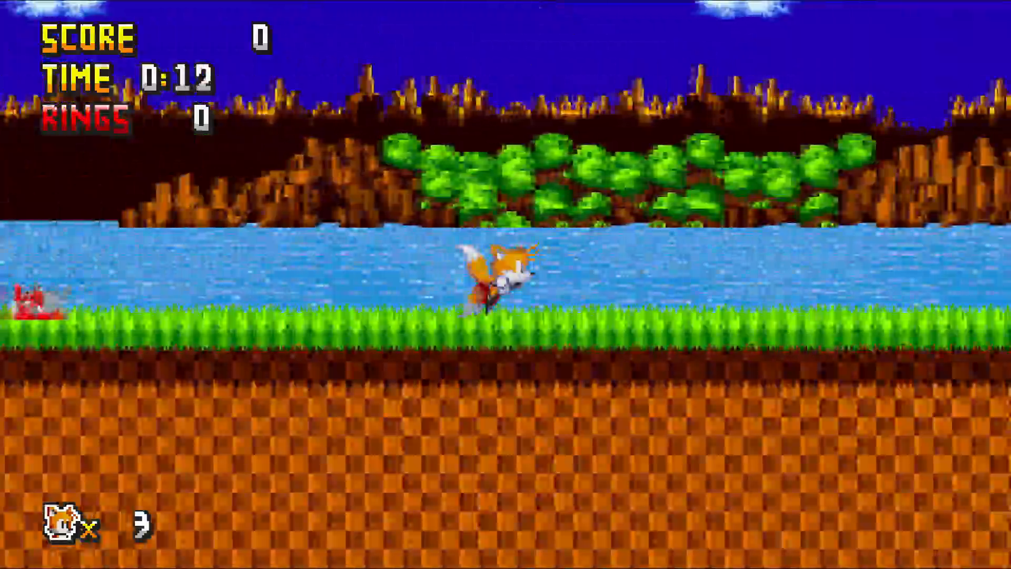
key(Right)
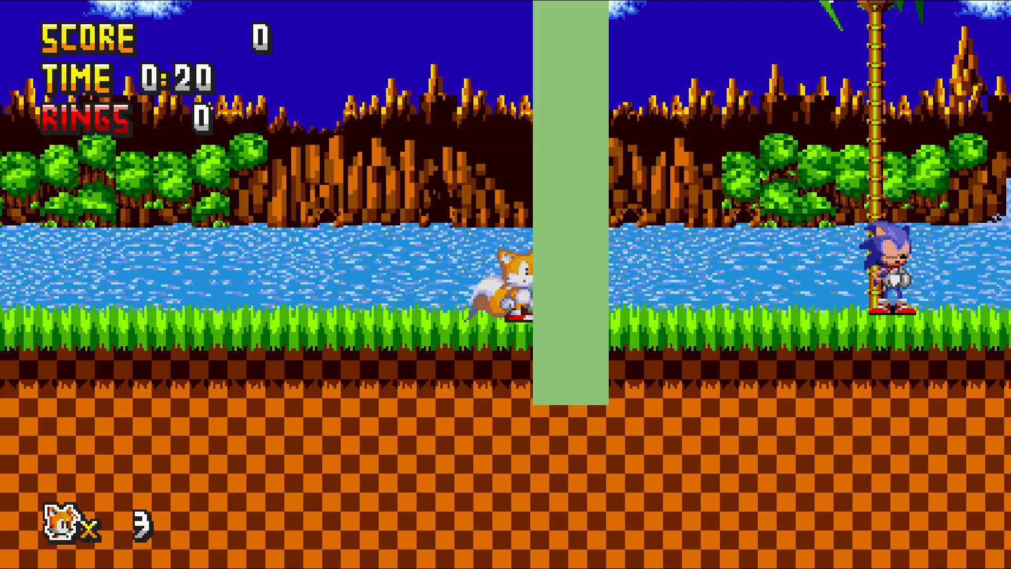
key(alt+F4)
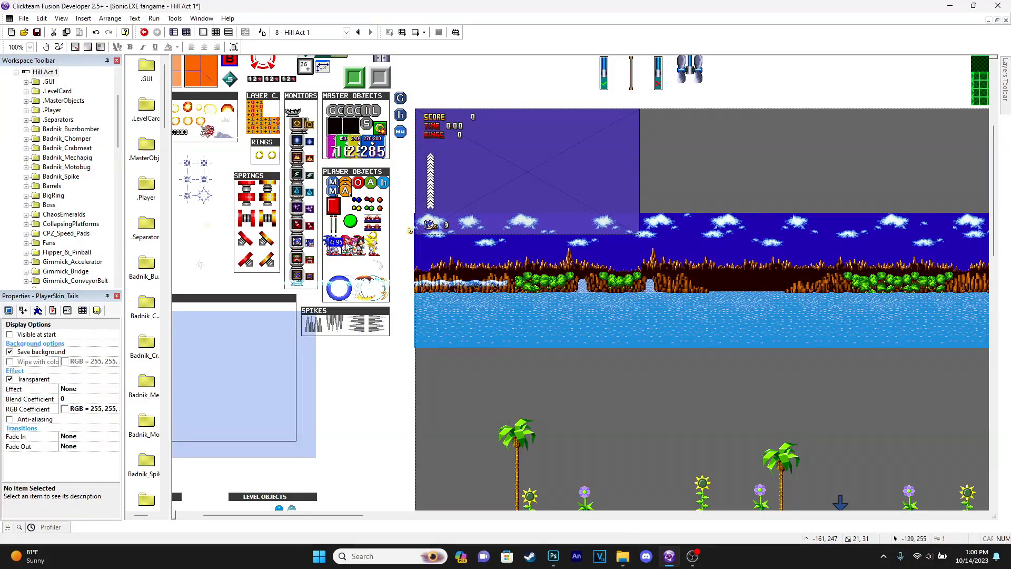
- Move the hot spot of the Seeing X animation in PlayerSkin_Tails to X 19, Y 17, checking frames 1 and 7, and accept the edits
double_click(410, 230)
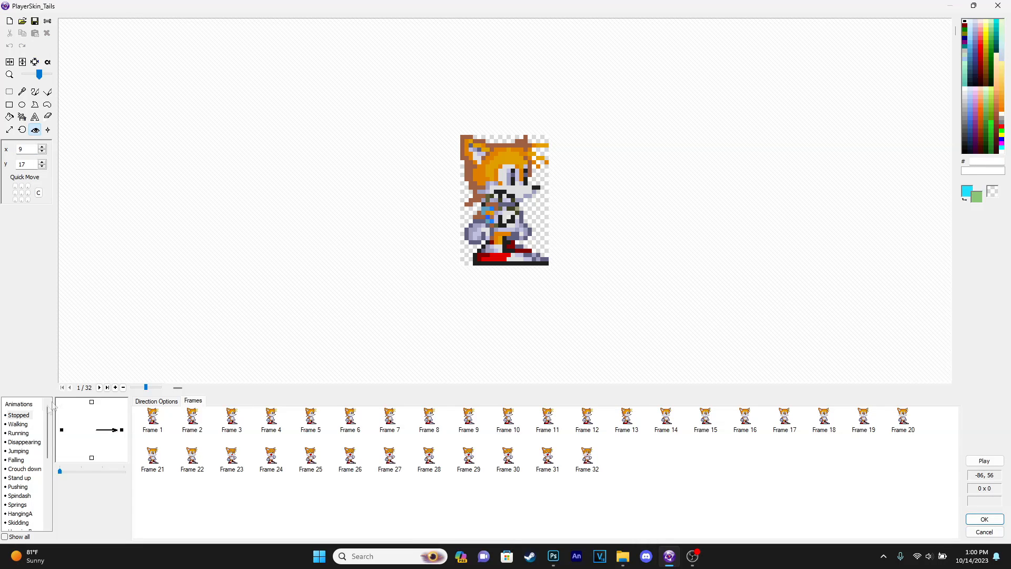
scroll(26, 458, down, 5)
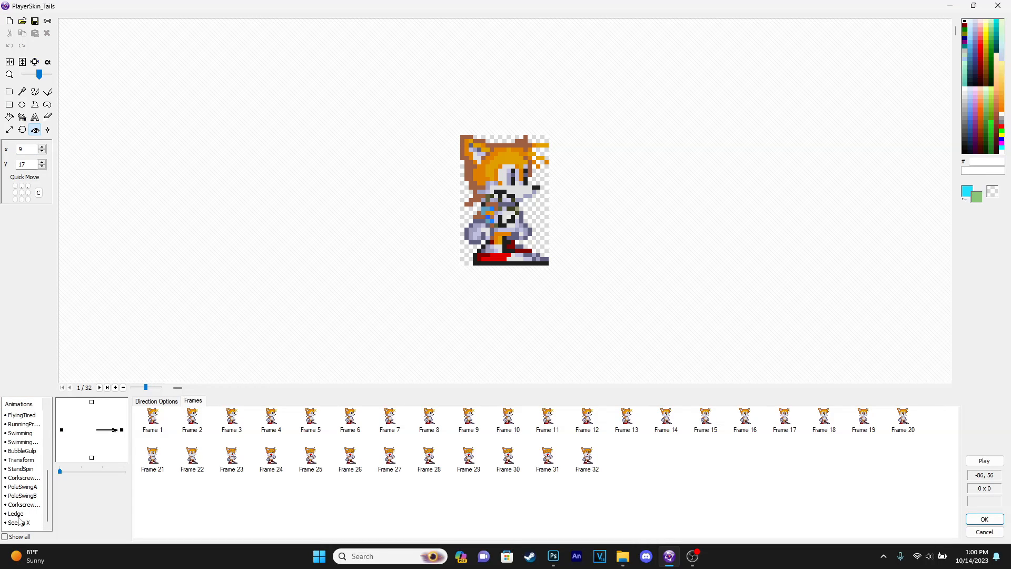
click(20, 523)
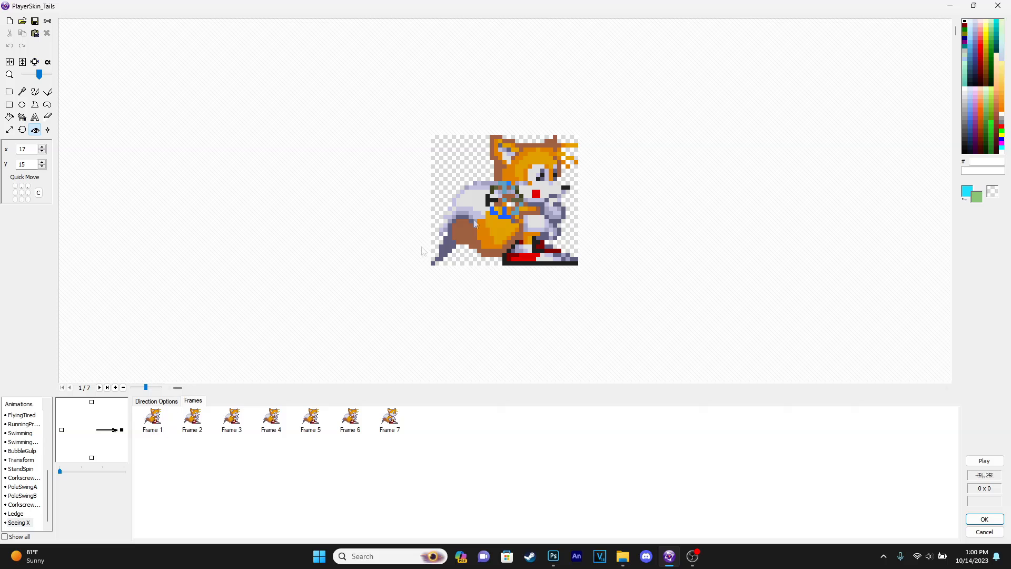
click(153, 419)
scroll(498, 214, up, 2)
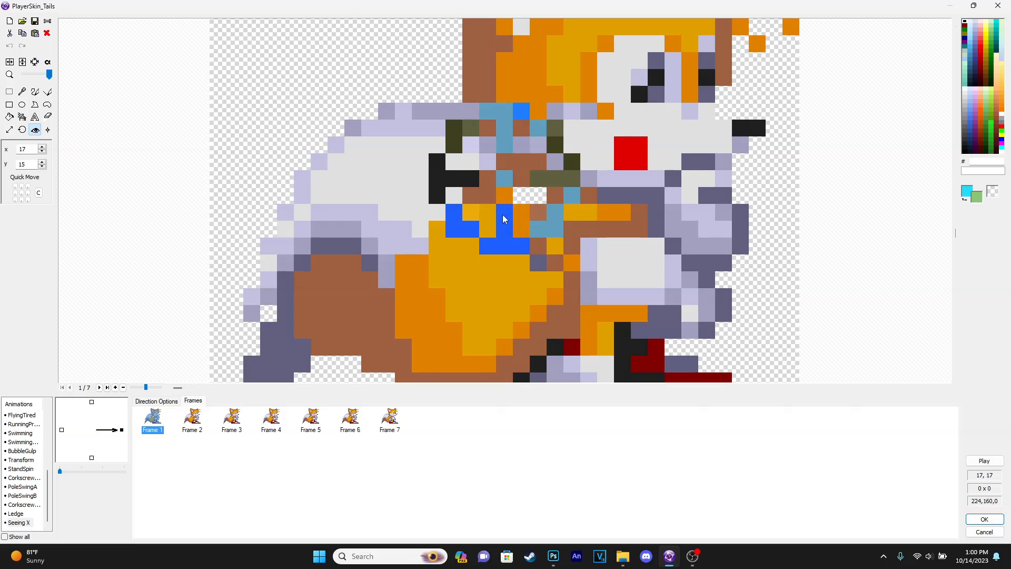
click(539, 202)
drag(538, 202, 540, 210)
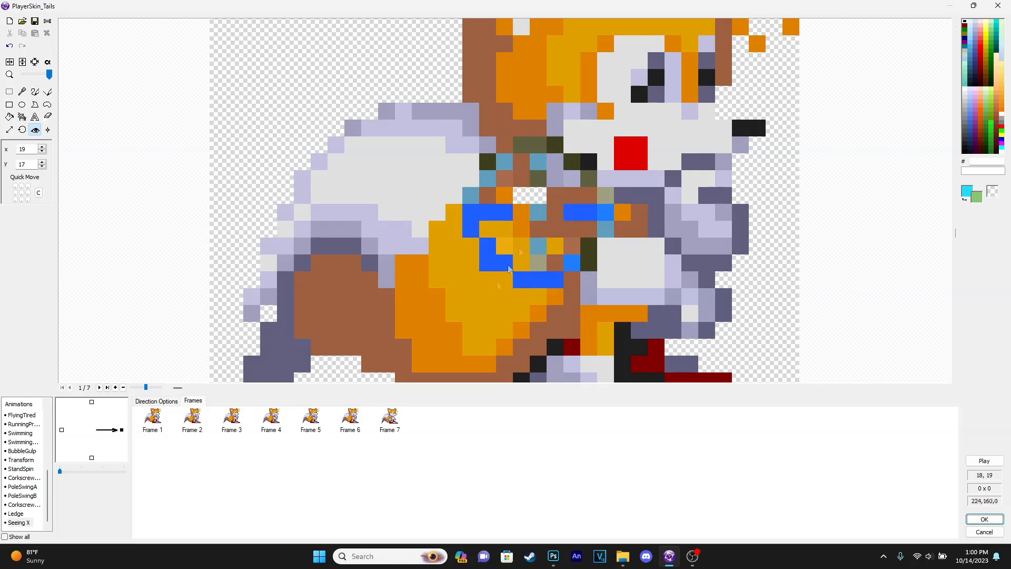
click(396, 424)
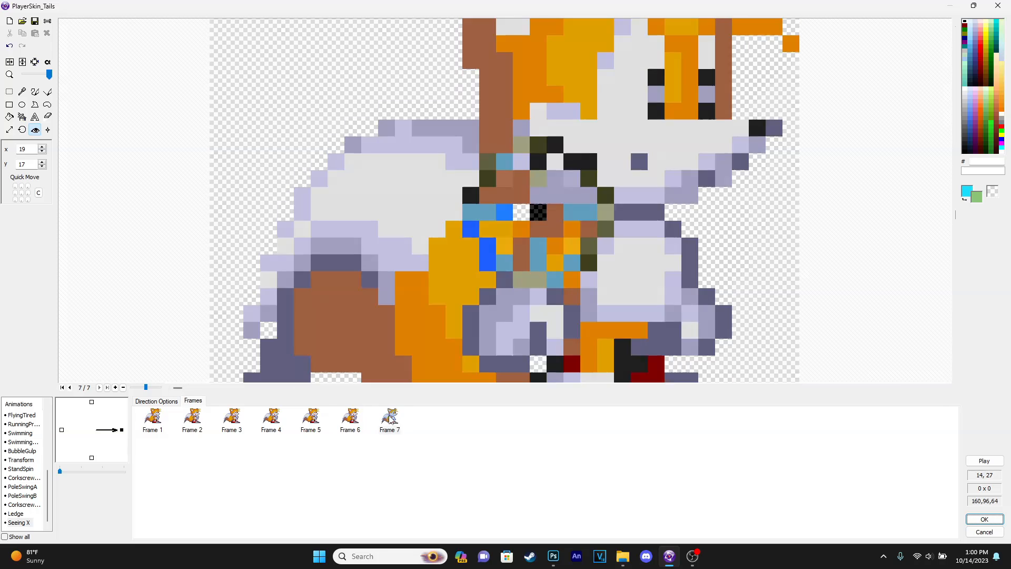
click(538, 235)
click(983, 520)
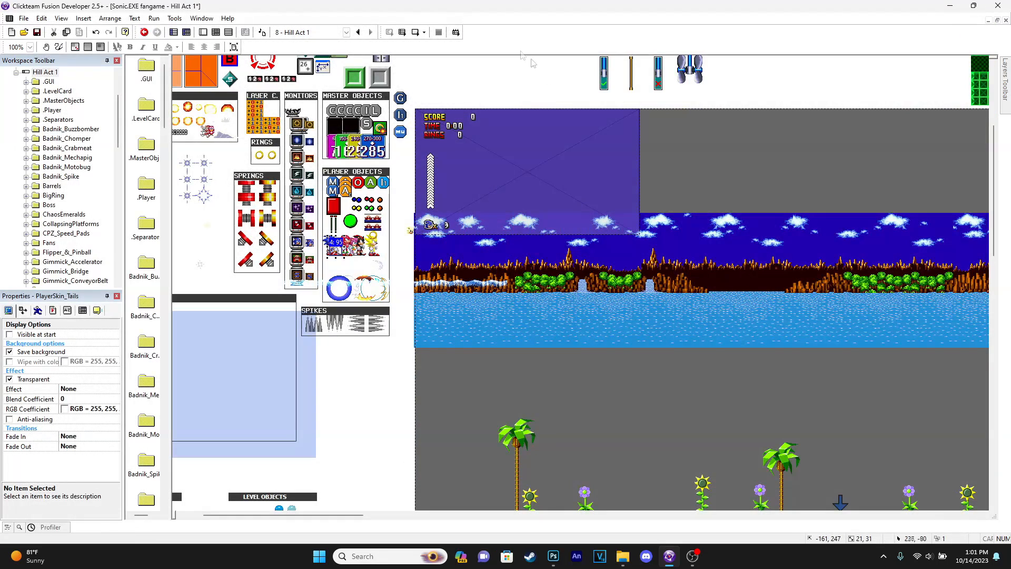
- Test-run the frame to check the Seeing X animation with its moved hot spot
key(F7)
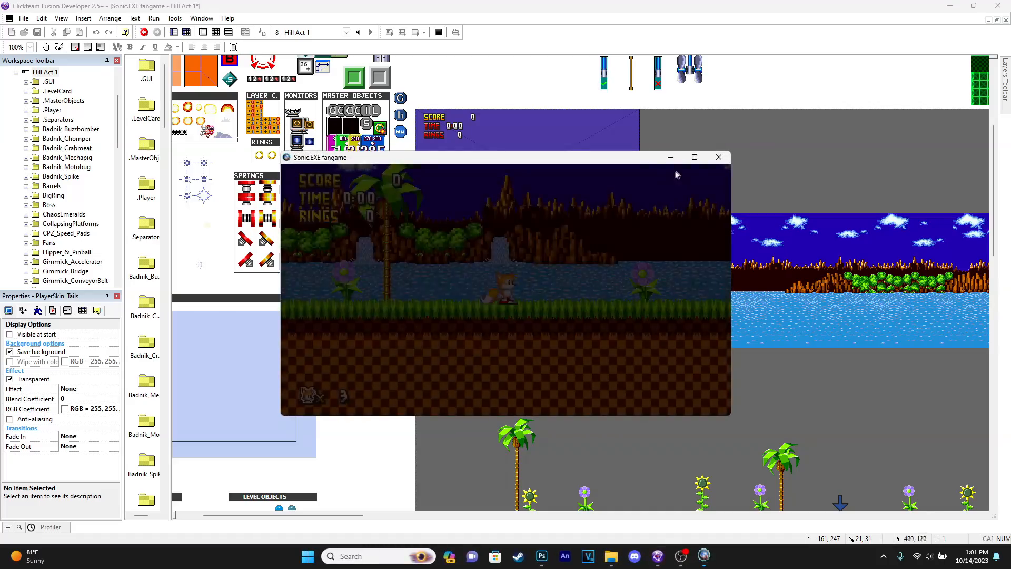
key(Down)
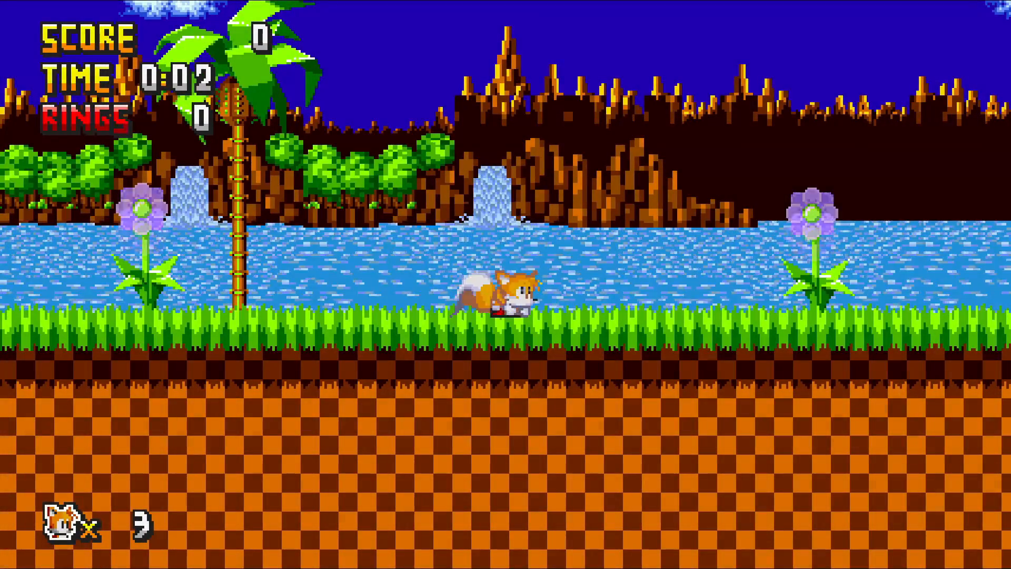
key(a)
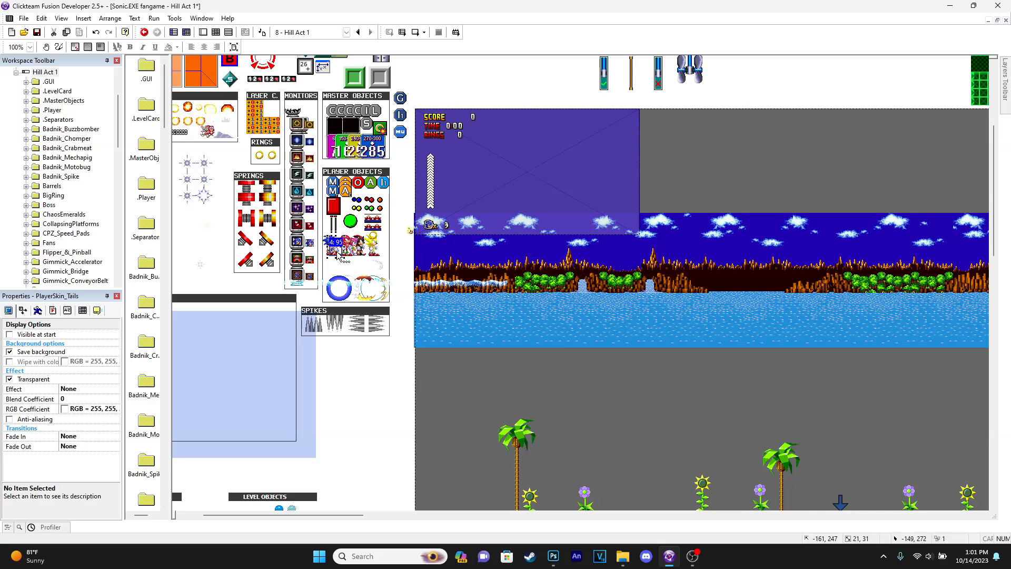
- Set the lower and higher speed of PlayerSkin_Tails' Seeing X animation to 10 and accept the edits
double_click(345, 246)
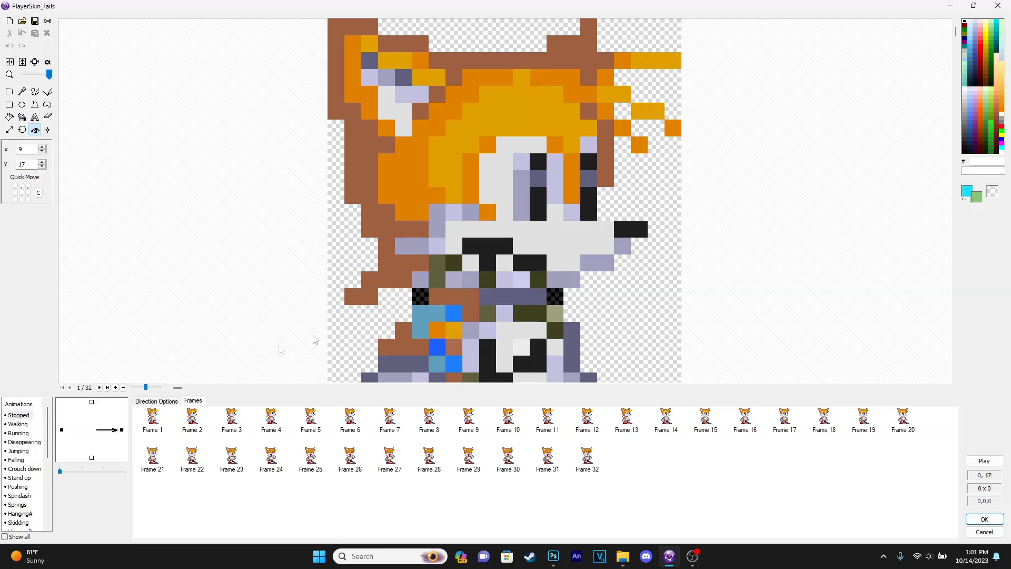
click(23, 523)
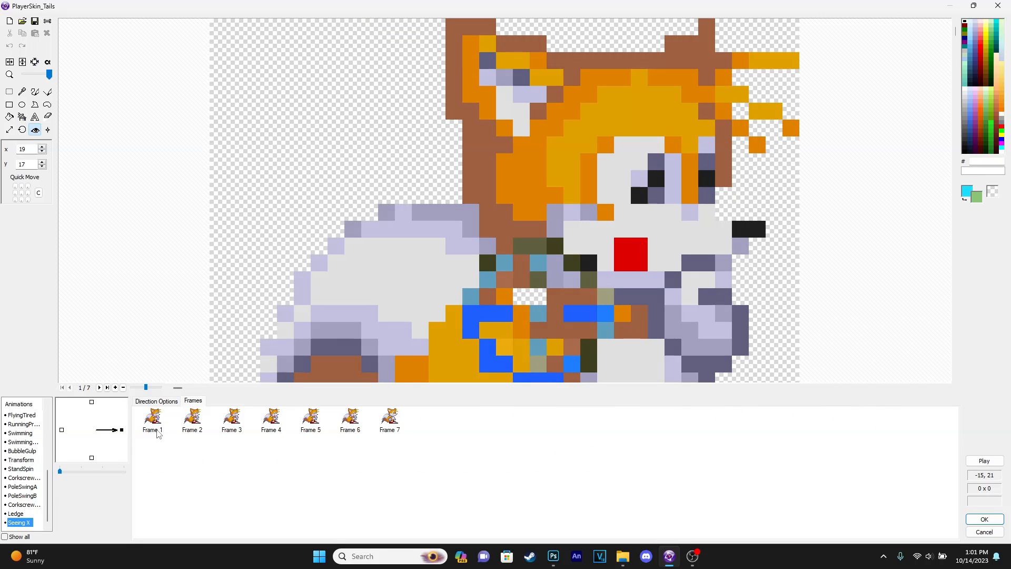
click(162, 402)
key(Tab)
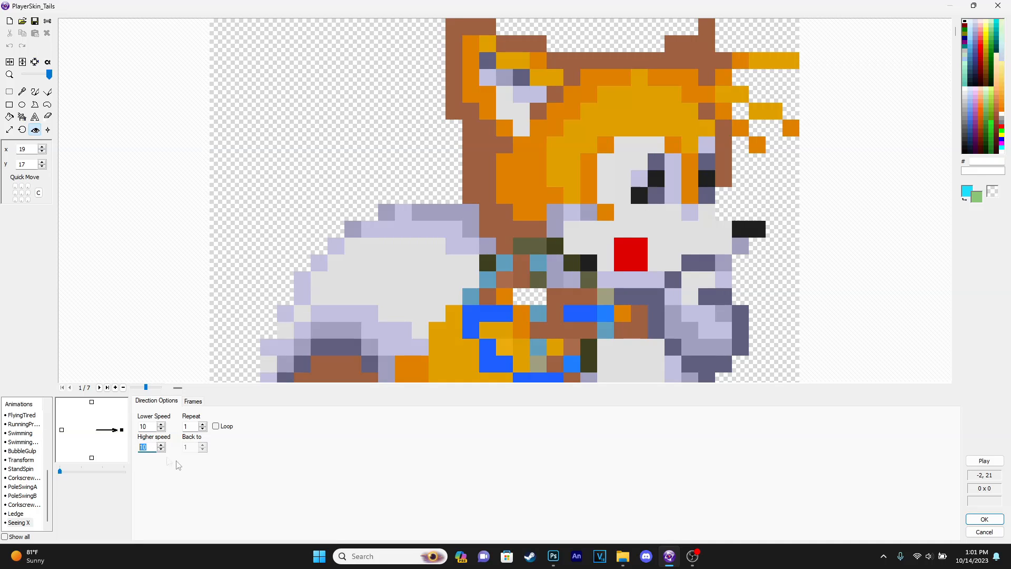
click(984, 519)
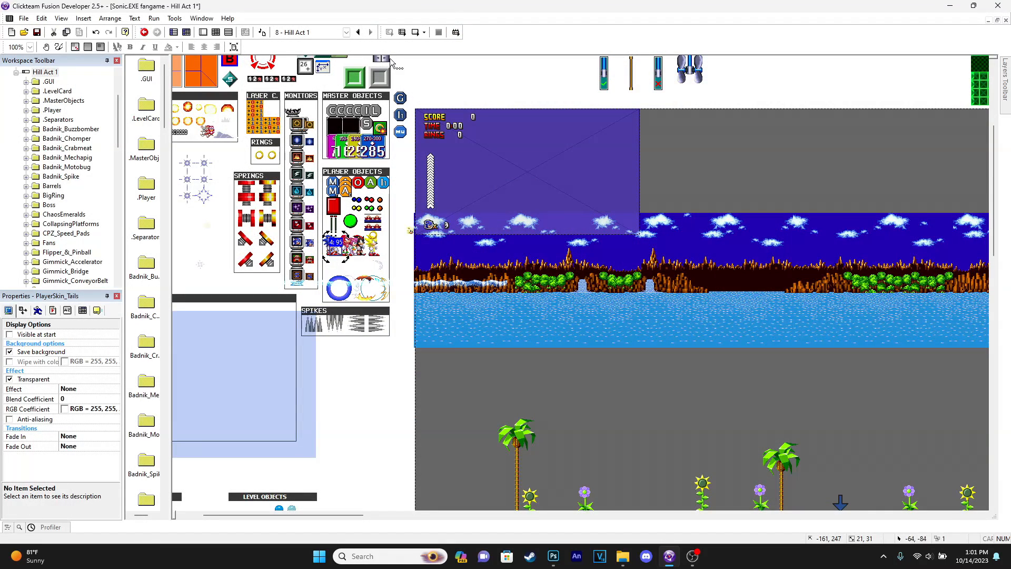
- Test-run the frame up to the trigger to check the speed of the Seeing X animation, and close the game
key(F7)
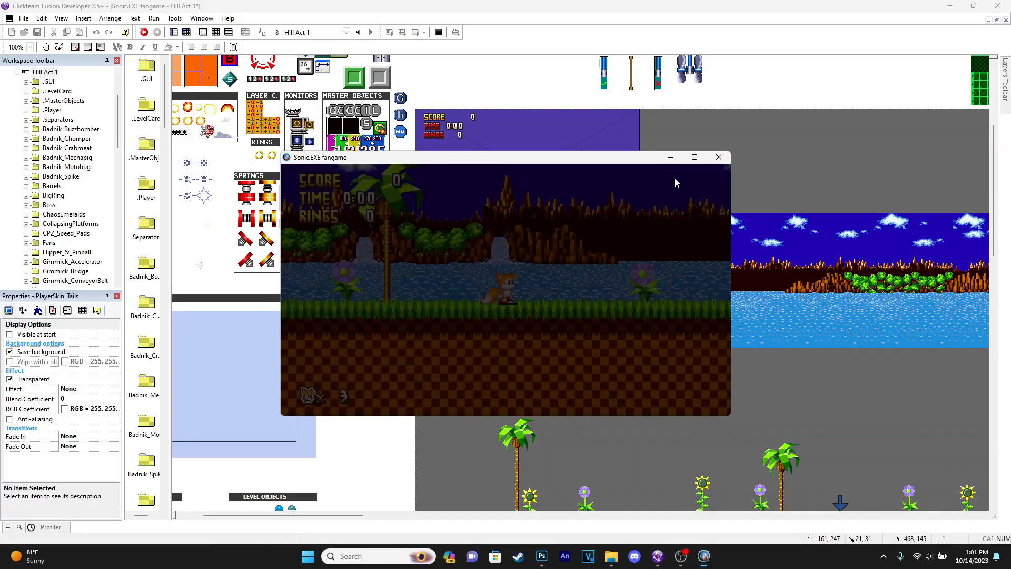
key(Right)
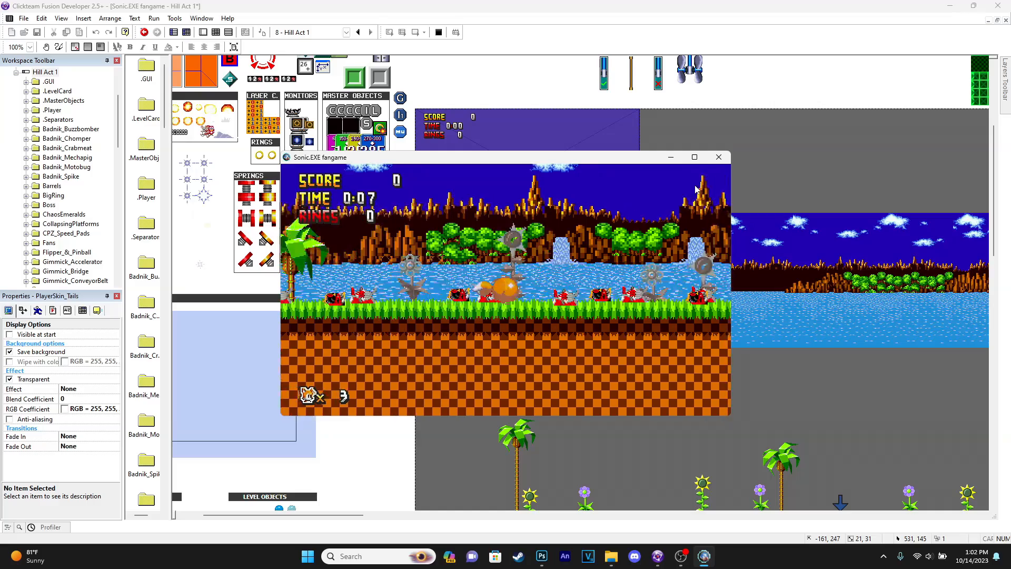
key(Right)
key(space)
key(Right)
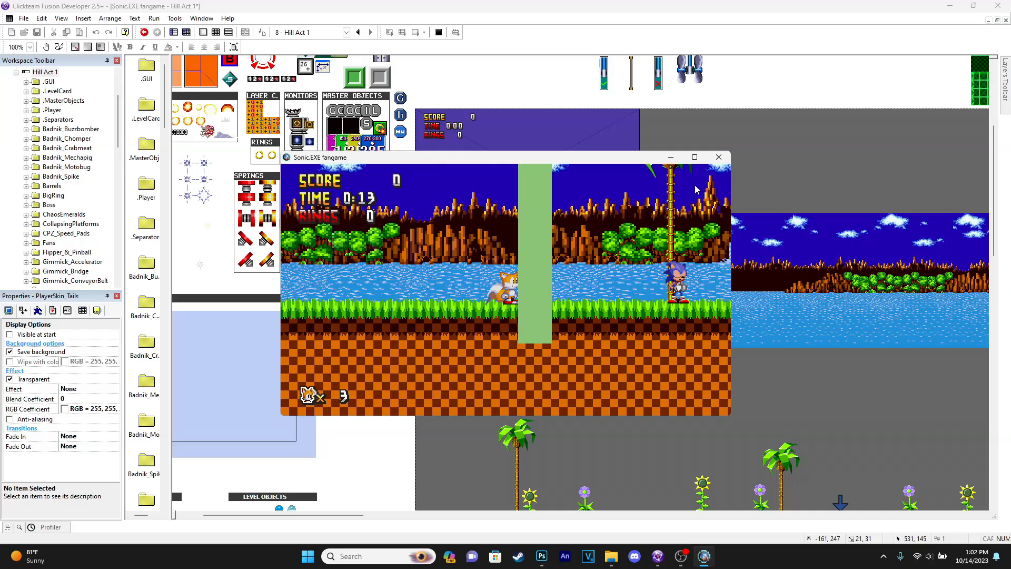
click(725, 159)
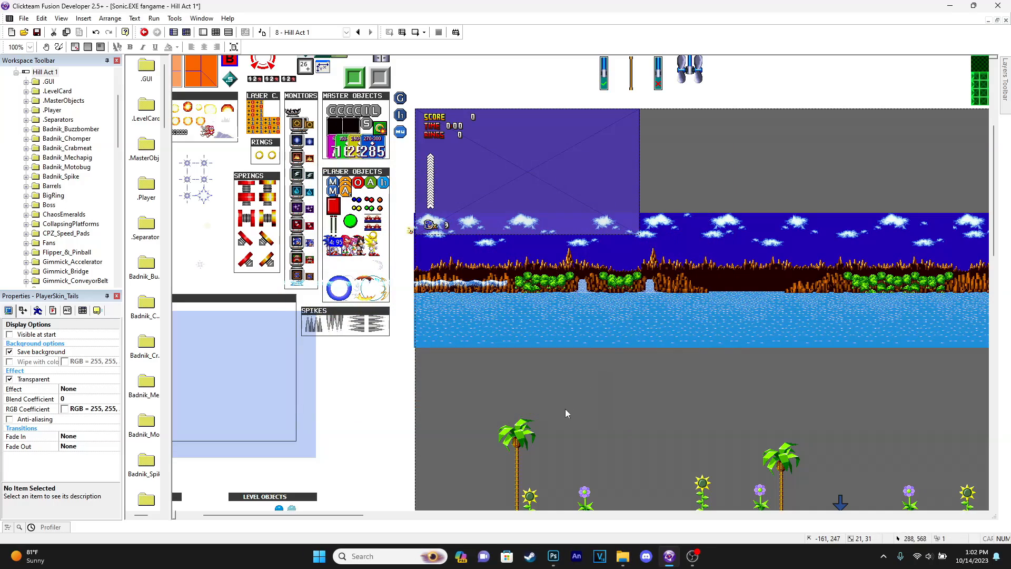
- Insert a new Active object in the empty area below the SPIKES group outside the playfield
drag(350, 515, 864, 519)
scroll(439, 441, down, 3)
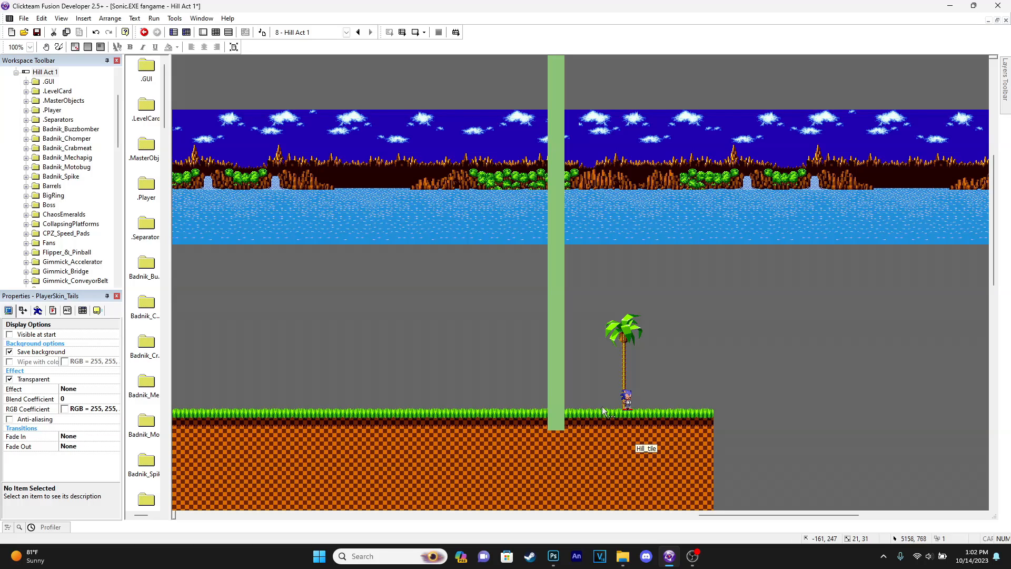
middle_drag(293, 320, 364, 327)
drag(813, 527, 302, 532)
middle_drag(475, 281, 462, 382)
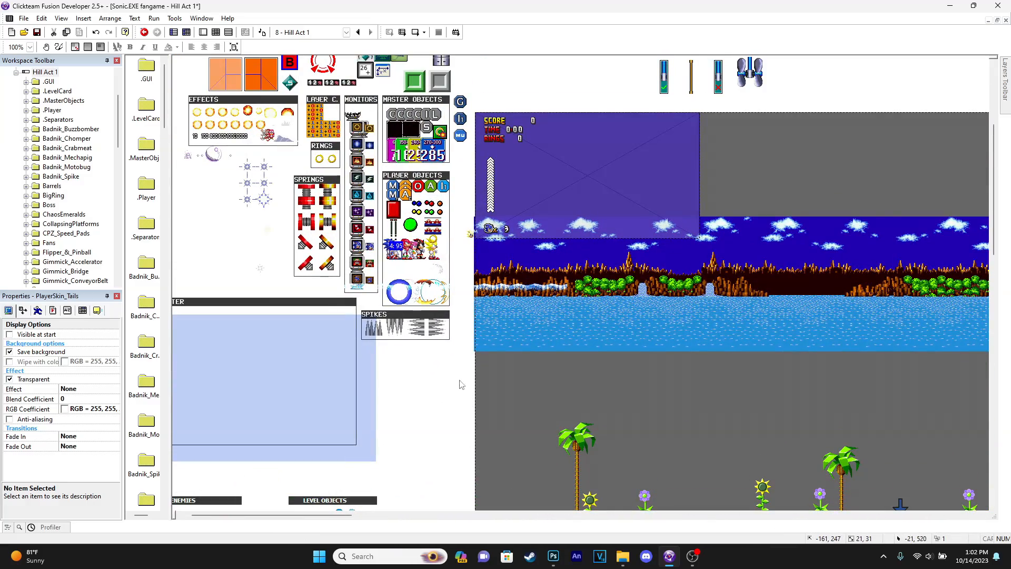
click(428, 369)
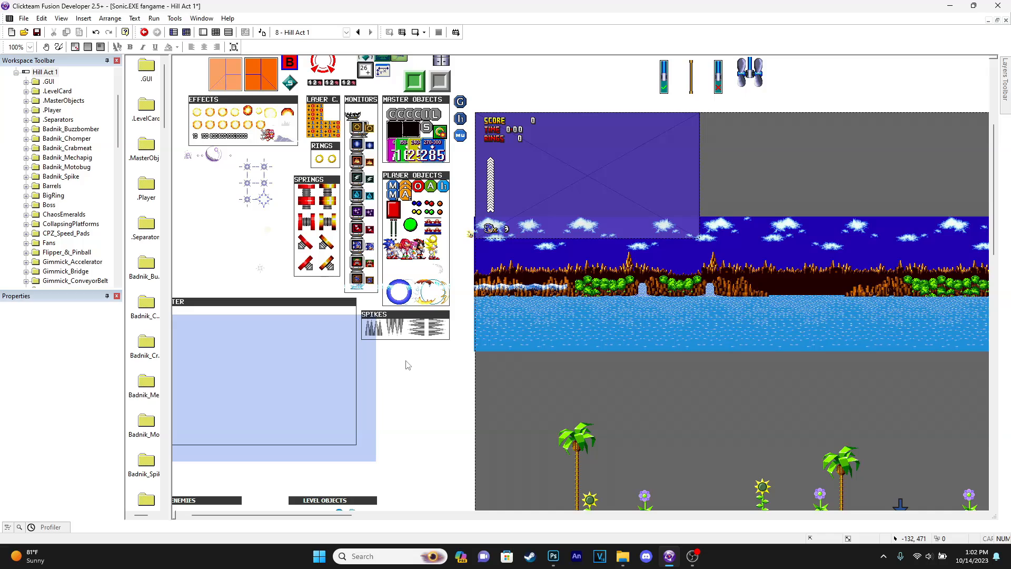
double_click(406, 365)
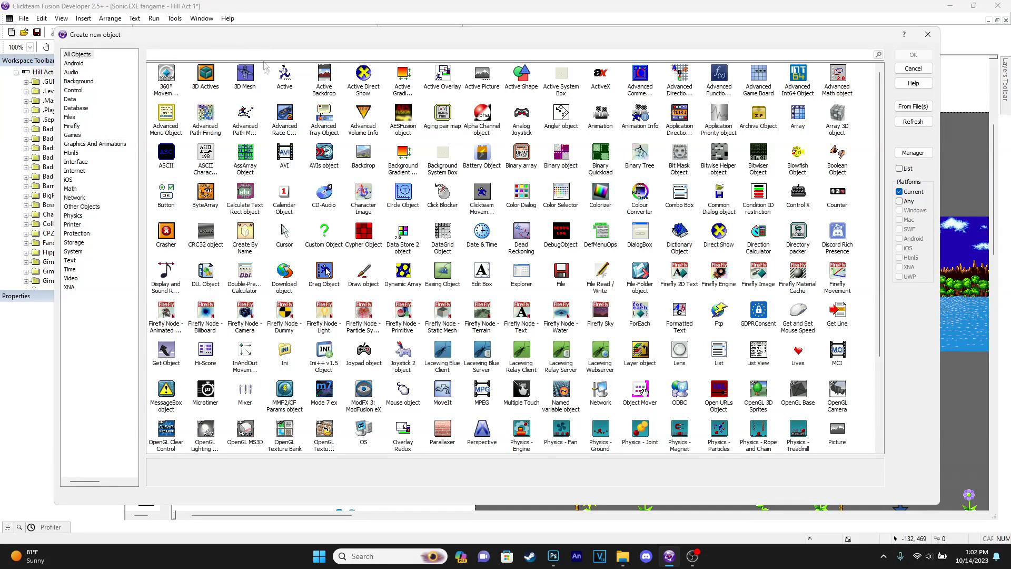
double_click(285, 85)
click(415, 357)
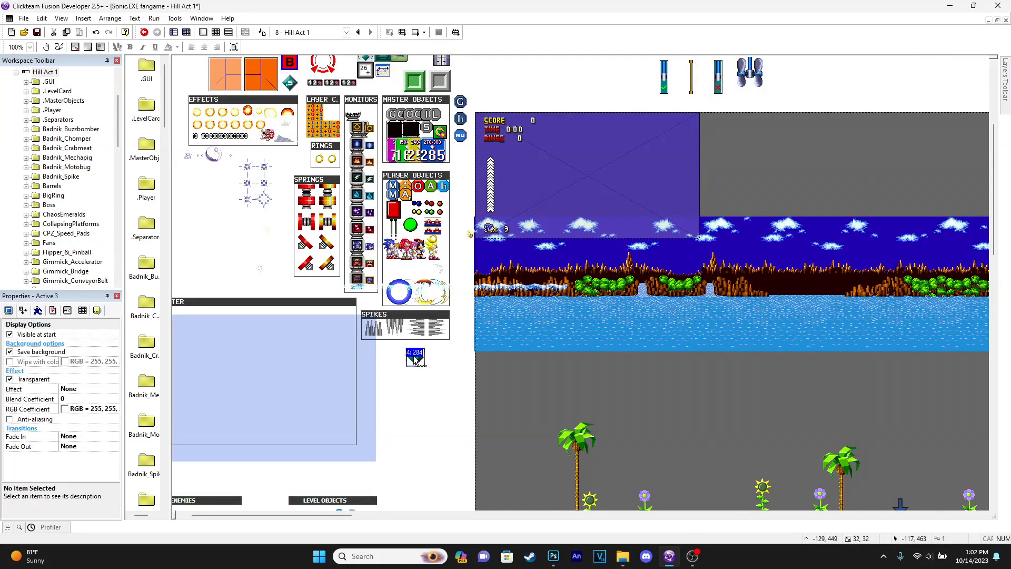
- Copy all eight frames of the Walking animation from PlayerSkin_Tails and close its image editor
double_click(404, 255)
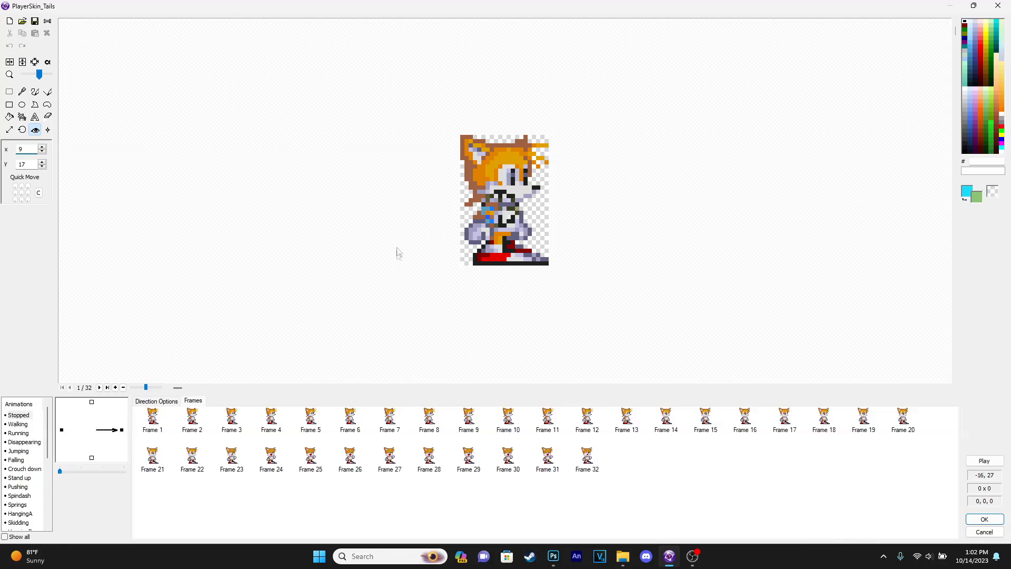
click(17, 425)
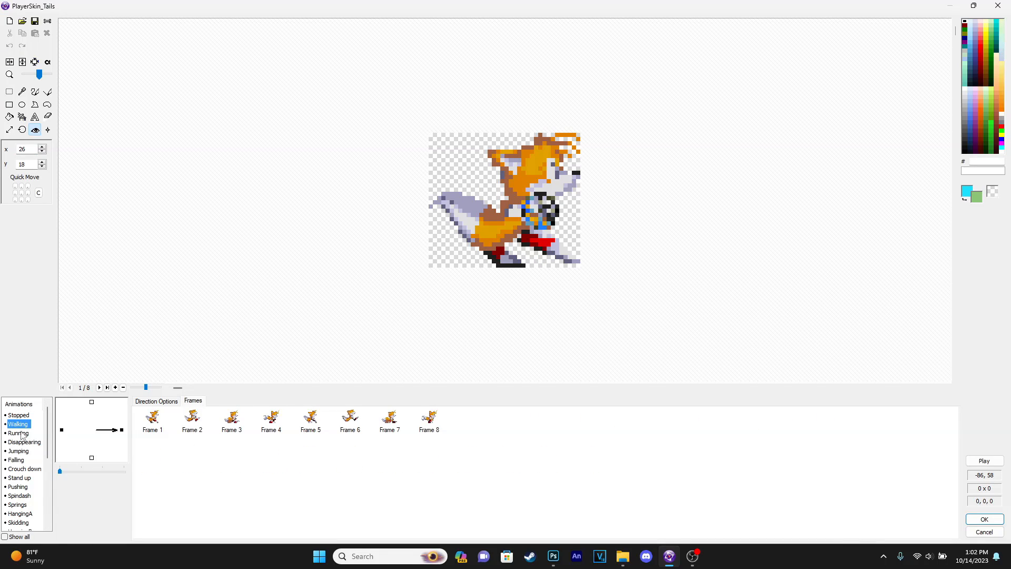
click(152, 420)
click(9, 92)
shift+click(434, 424)
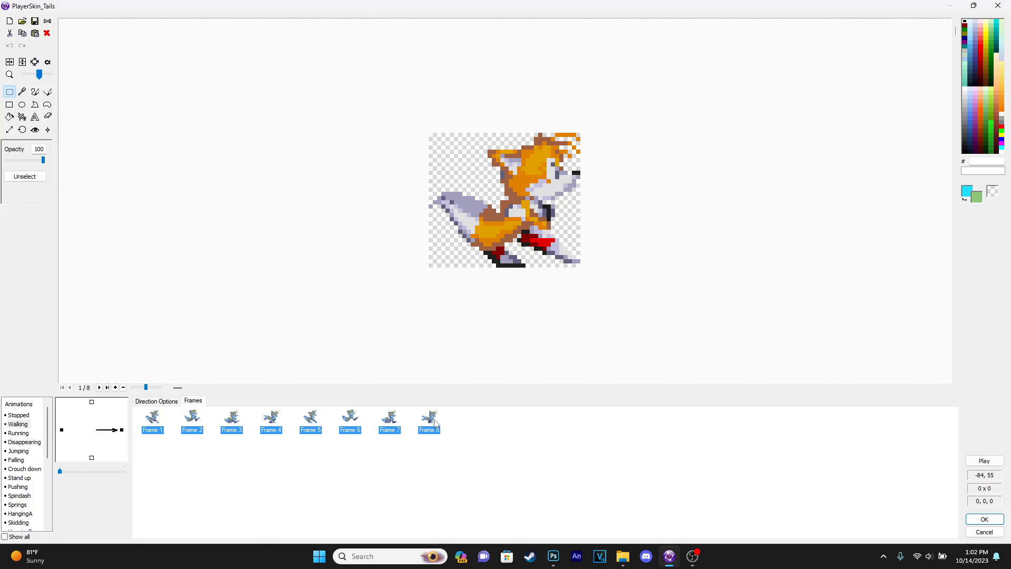
click(557, 430)
click(985, 520)
- Paste the Tails walking frames into the new Active object's Stopped animation and delete its default diamond frame
double_click(415, 357)
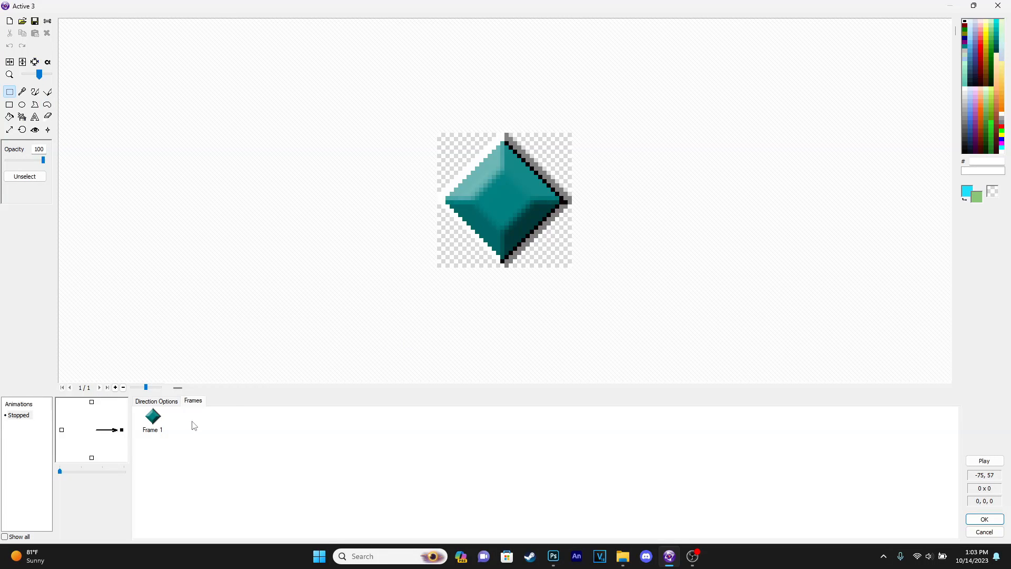
key(ctrl+v)
click(153, 419)
key(Delete)
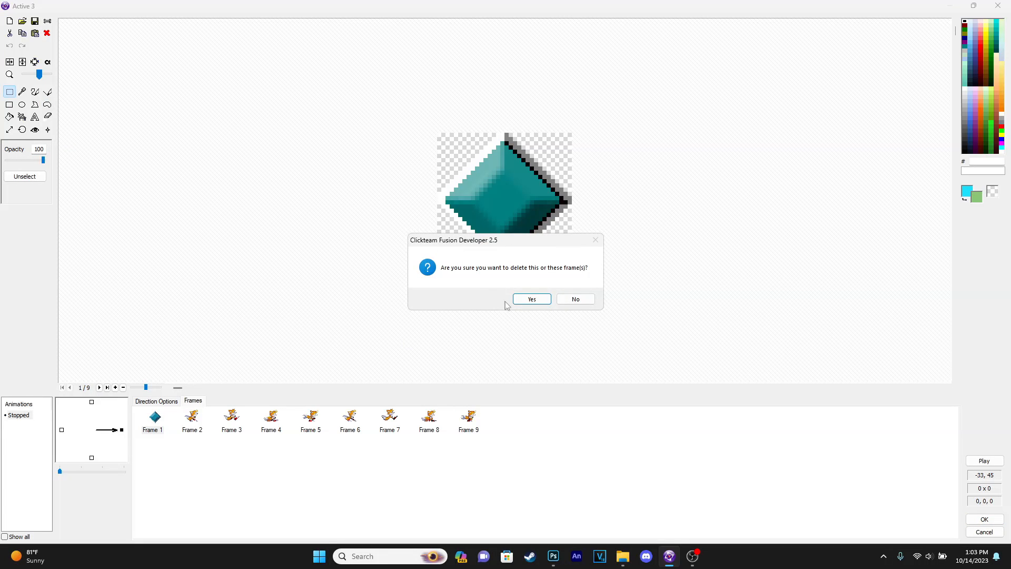
click(529, 298)
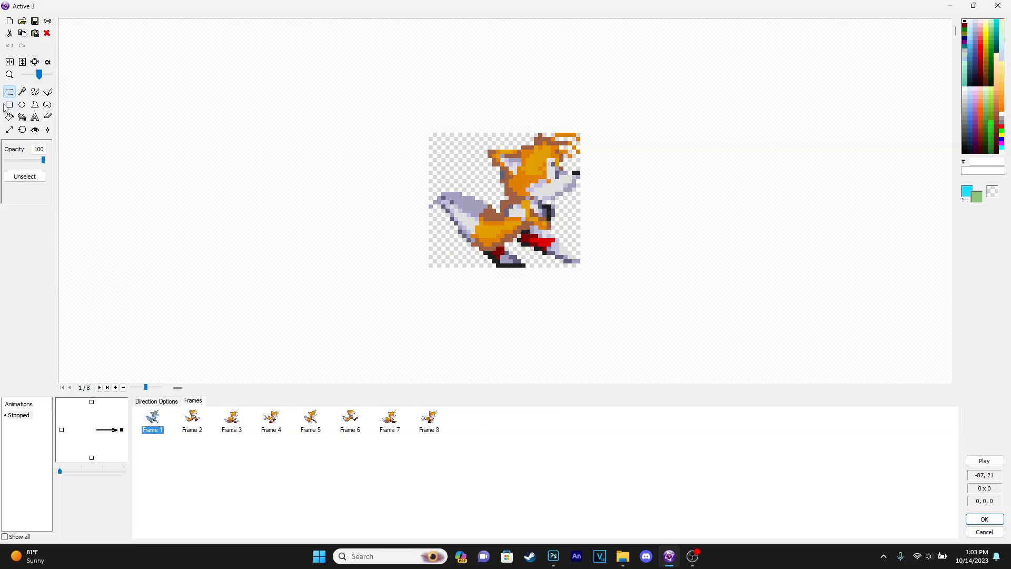
- Make the new object's Stopped animation loop and preview it
click(168, 402)
click(226, 427)
click(984, 460)
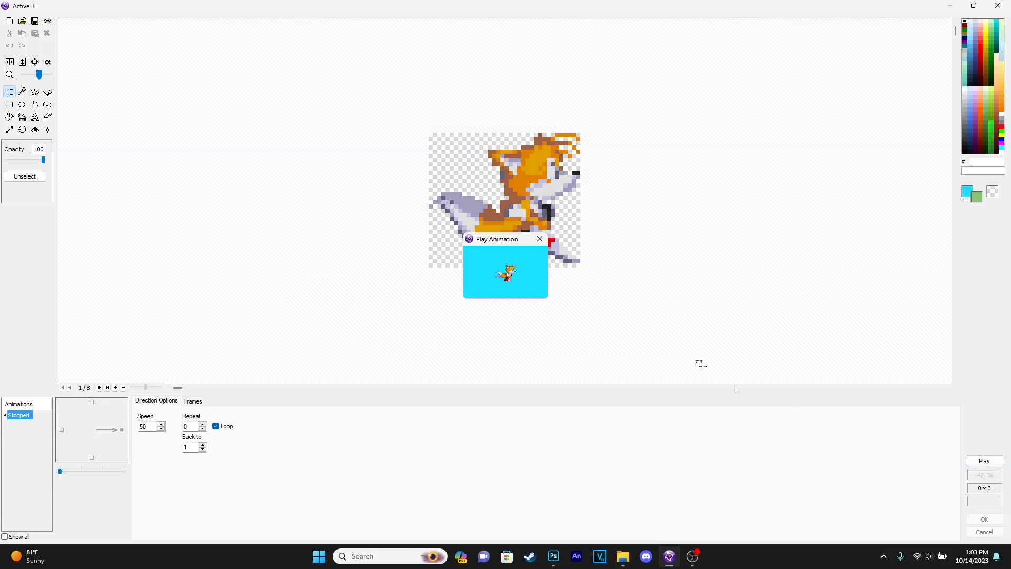
- Set the Stopped animation's speed to 30, preview it, and save the changes to the new object
click(543, 240)
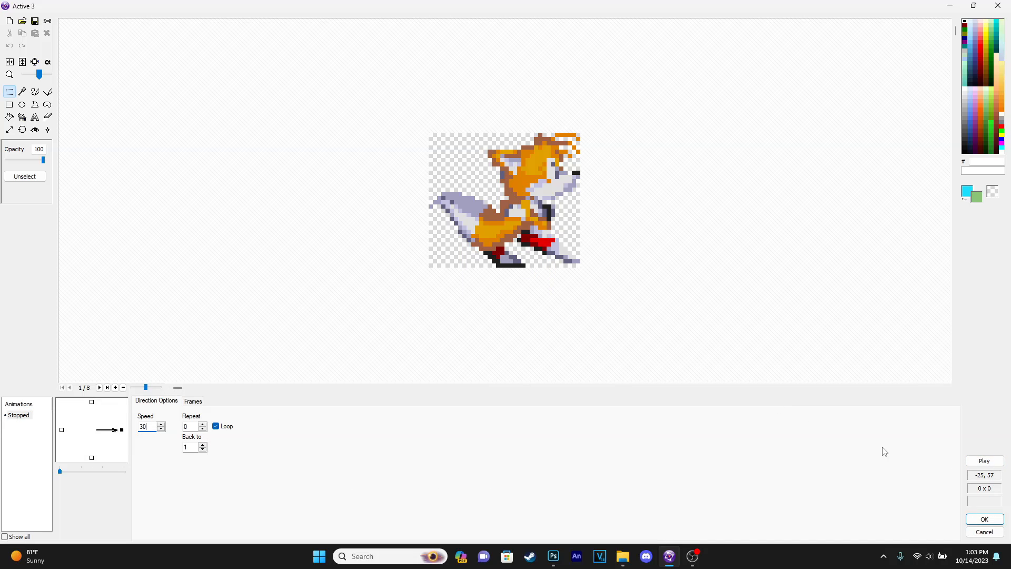
click(973, 462)
click(543, 235)
click(984, 519)
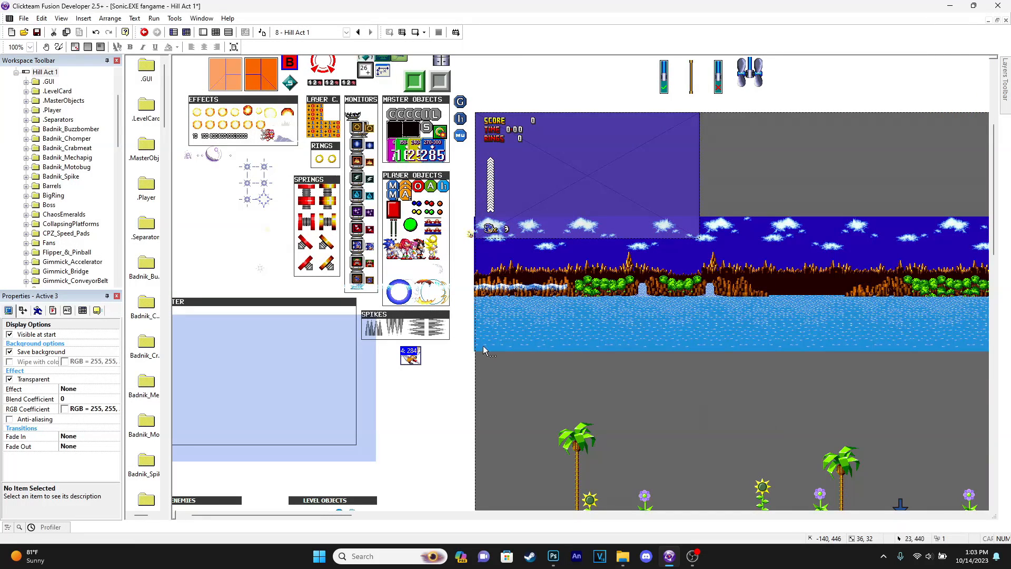
- Rename the new Active object as Tails walking up
right_click(416, 360)
click(460, 105)
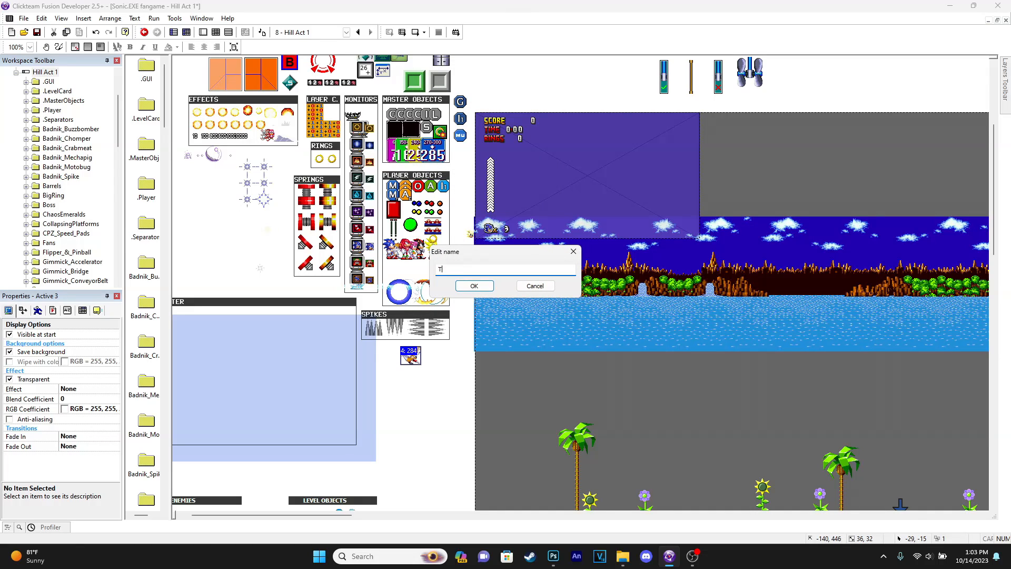
text(Tails walking up)
key(Return)
- Move the Tails walking up object into the playfield, along the level to just before the last two palm trees with dead flowers
scroll(549, 265, down, 2)
middle_drag(828, 326, 577, 311)
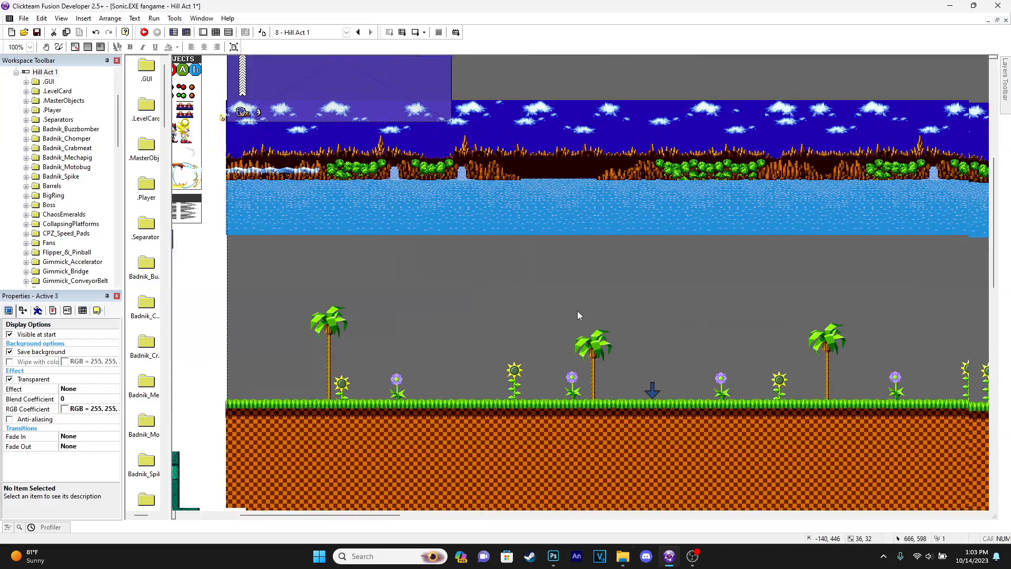
middle_drag(270, 291, 345, 290)
drag(240, 238, 887, 320)
middle_drag(888, 321, 280, 305)
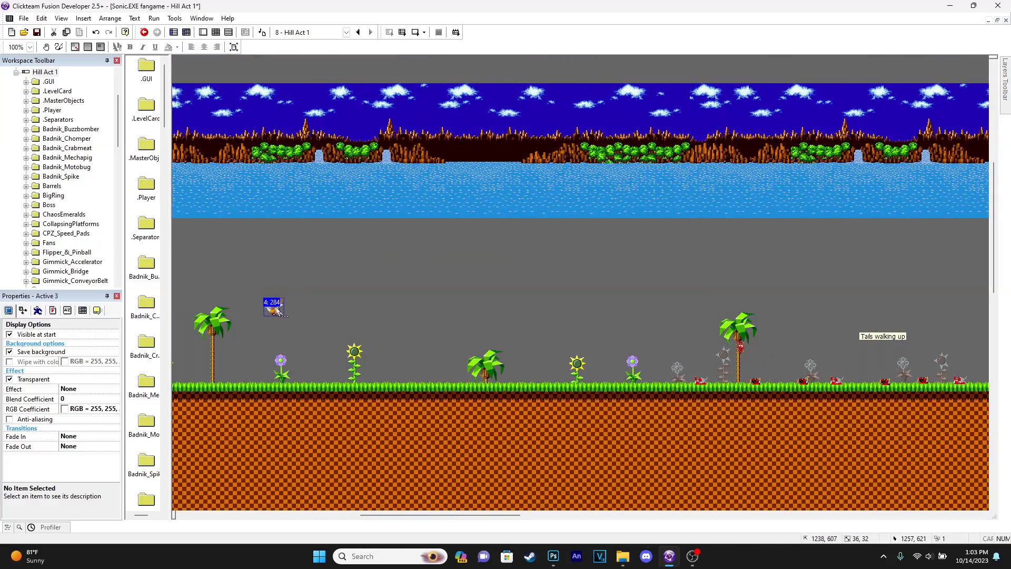
drag(880, 323, 924, 325)
middle_drag(924, 325, 316, 304)
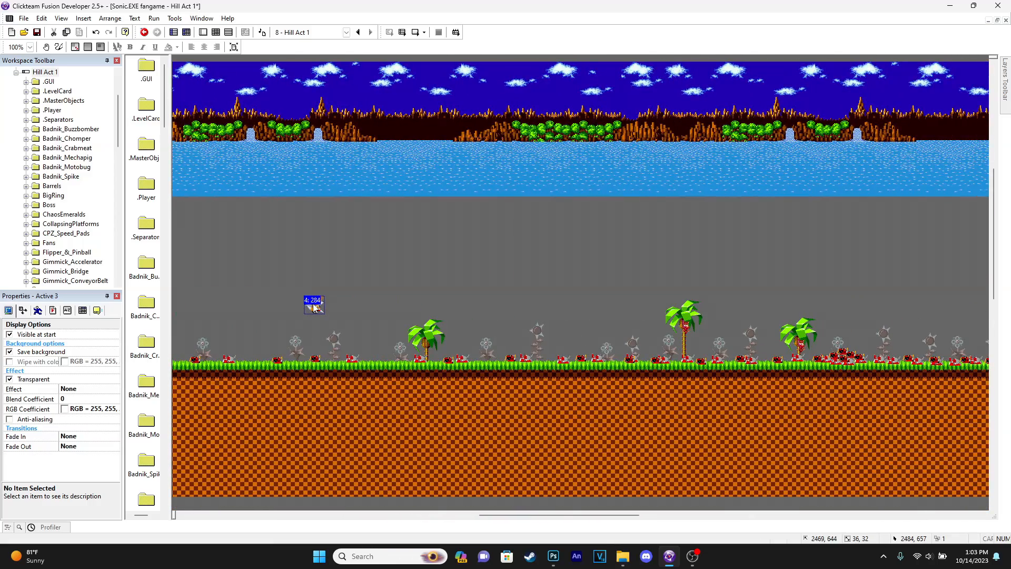
drag(316, 304, 704, 297)
click(316, 307)
drag(316, 307, 227, 303)
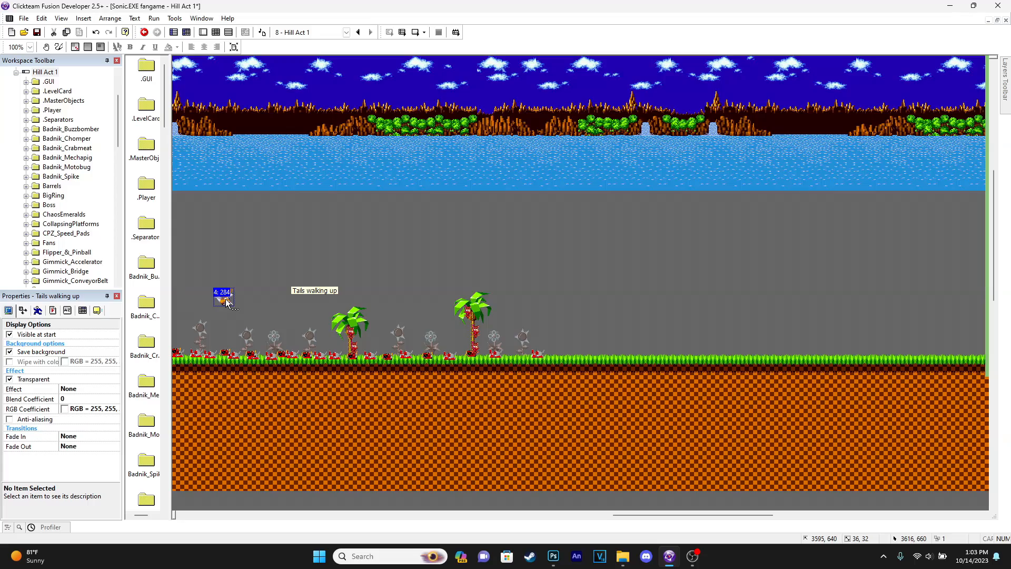
- Check the hot spot of the first frame of Tails walking up in the image editor
double_click(227, 303)
click(151, 418)
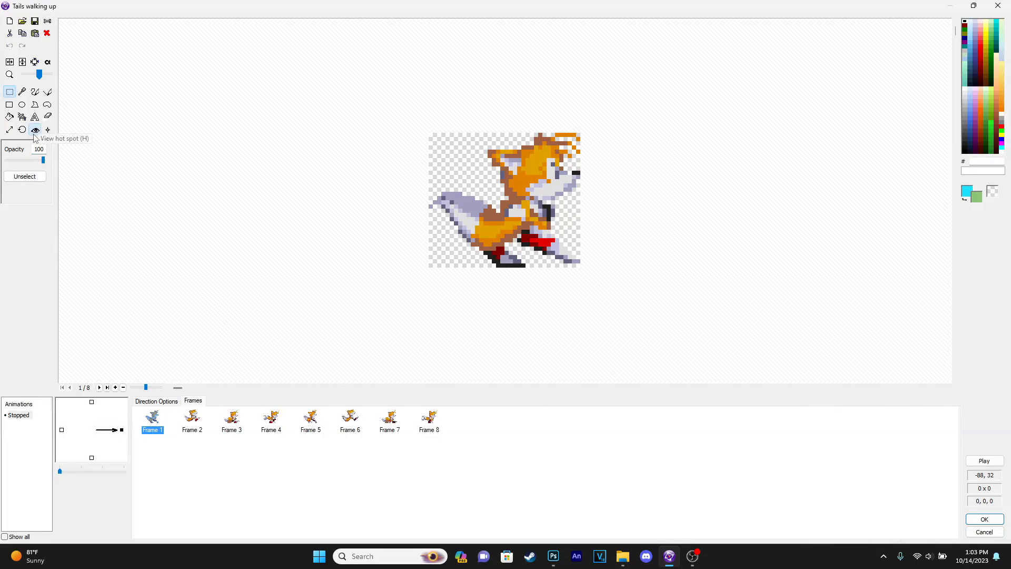
click(35, 130)
click(984, 520)
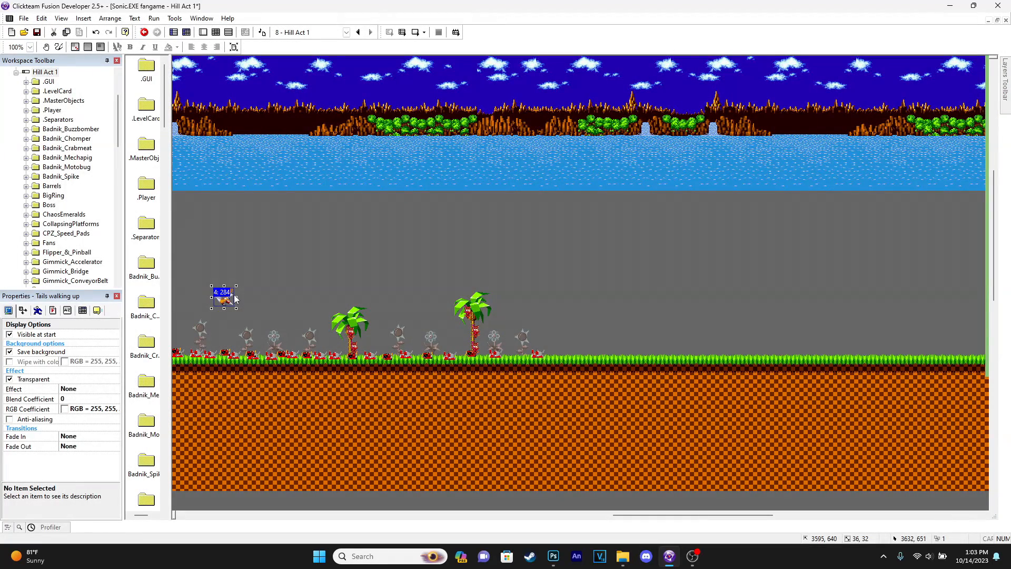
- Place Tails walking up on the grass directly beside the green trigger bar, on the side away from Sonic
drag(288, 298, 944, 345)
middle_drag(946, 348, 435, 343)
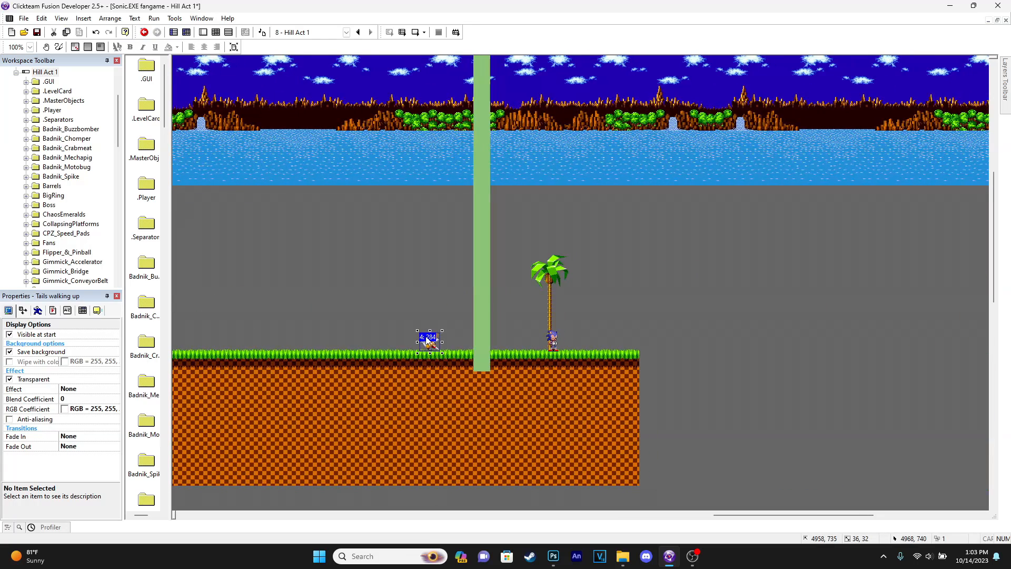
click(467, 334)
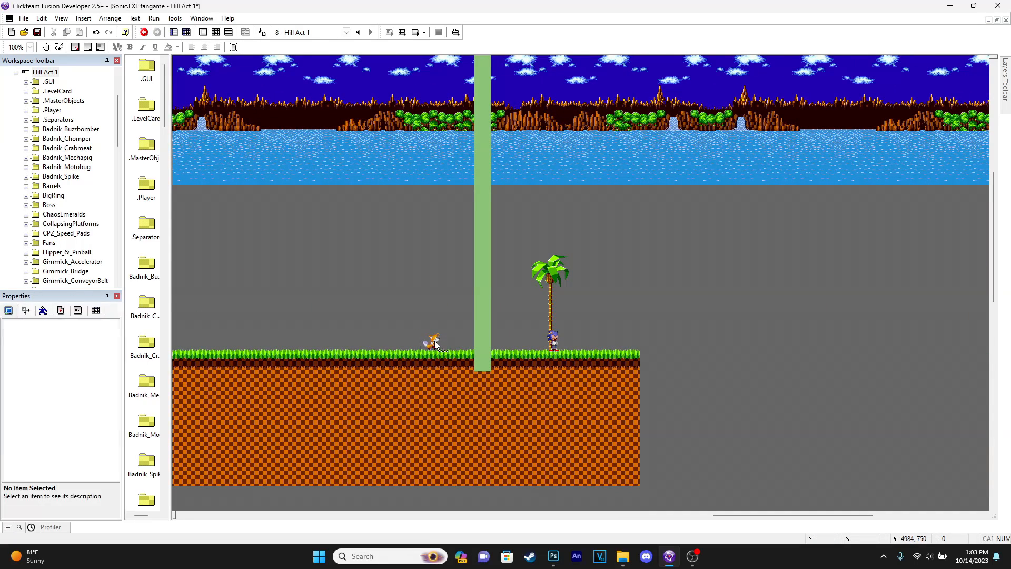
drag(472, 341, 472, 342)
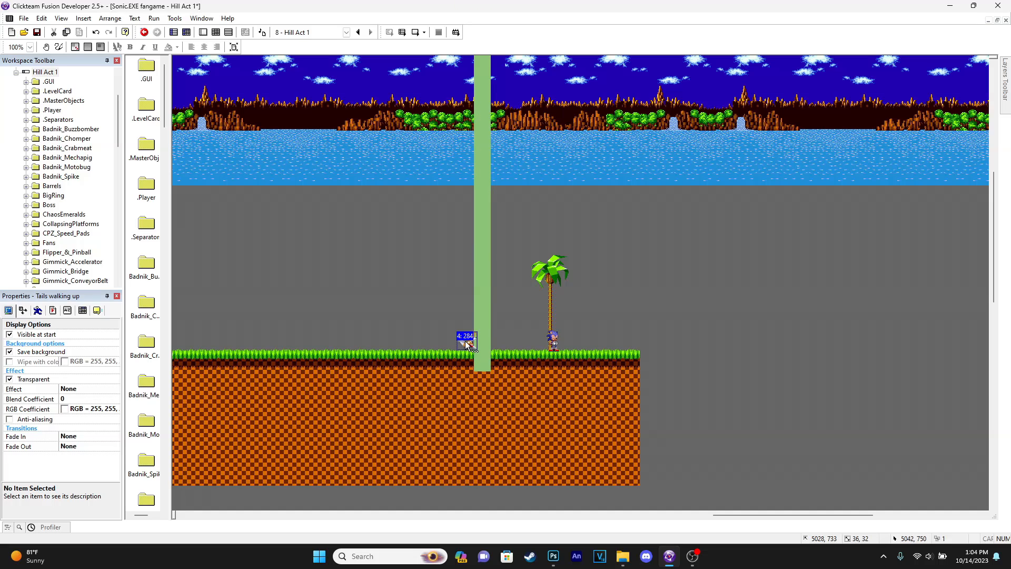
- In the event where Player overlaps the trigger bar, set the position of Tails walking up to (0,0) relative to Player
click(216, 32)
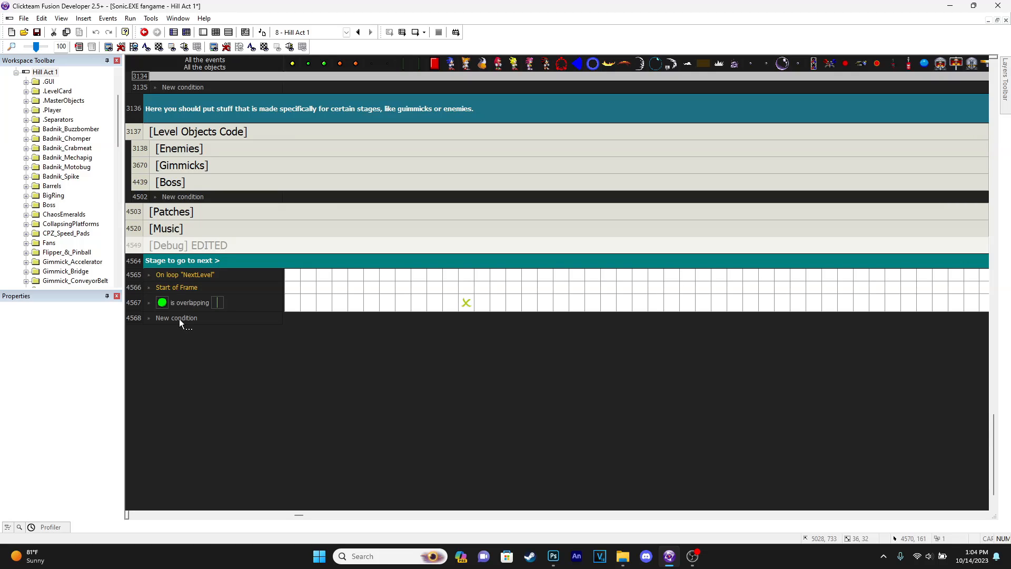
click(514, 302)
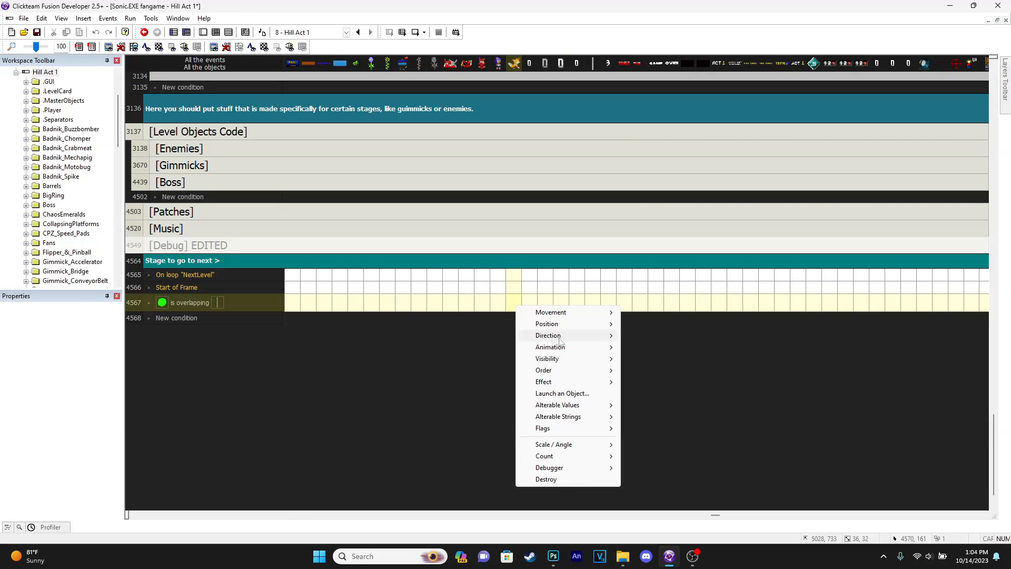
mouse_move(574, 324)
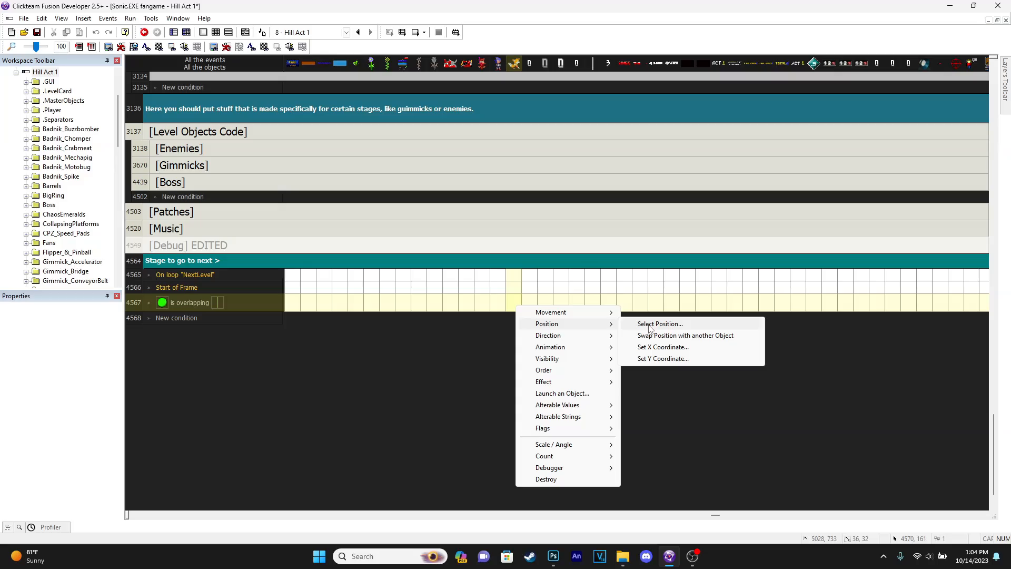
click(650, 325)
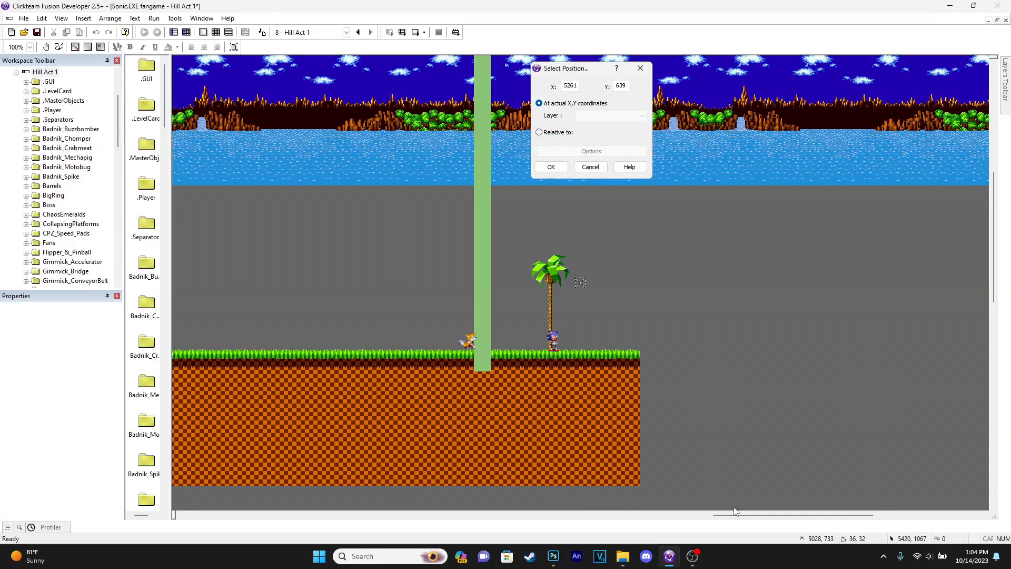
drag(663, 523, 242, 521)
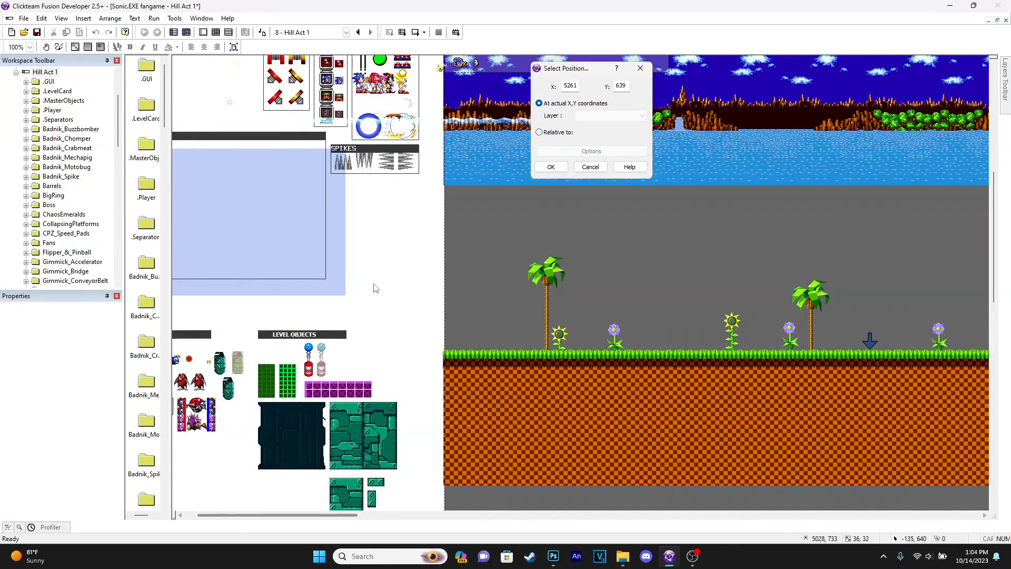
scroll(372, 202, up, 2)
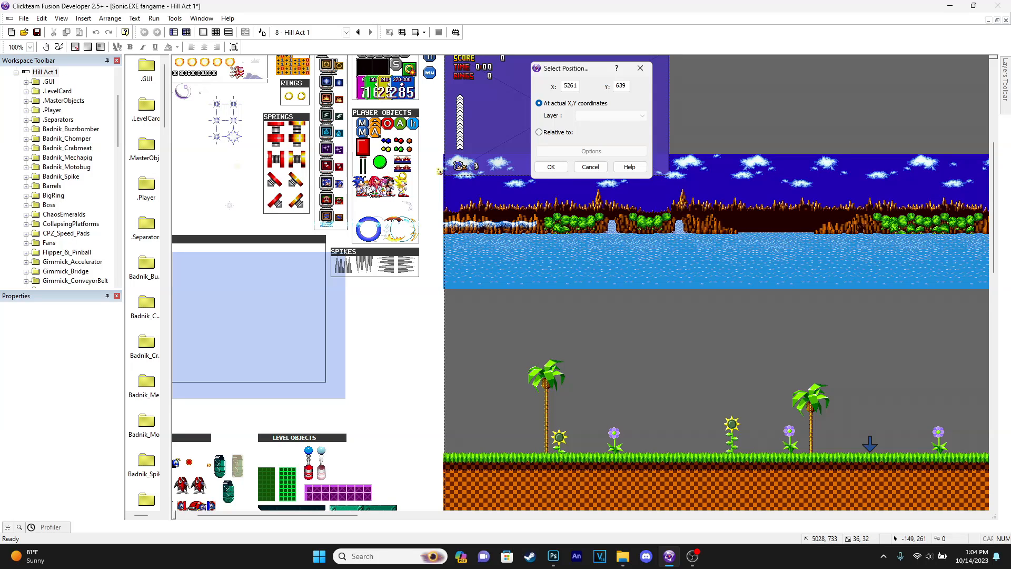
click(363, 148)
click(380, 162)
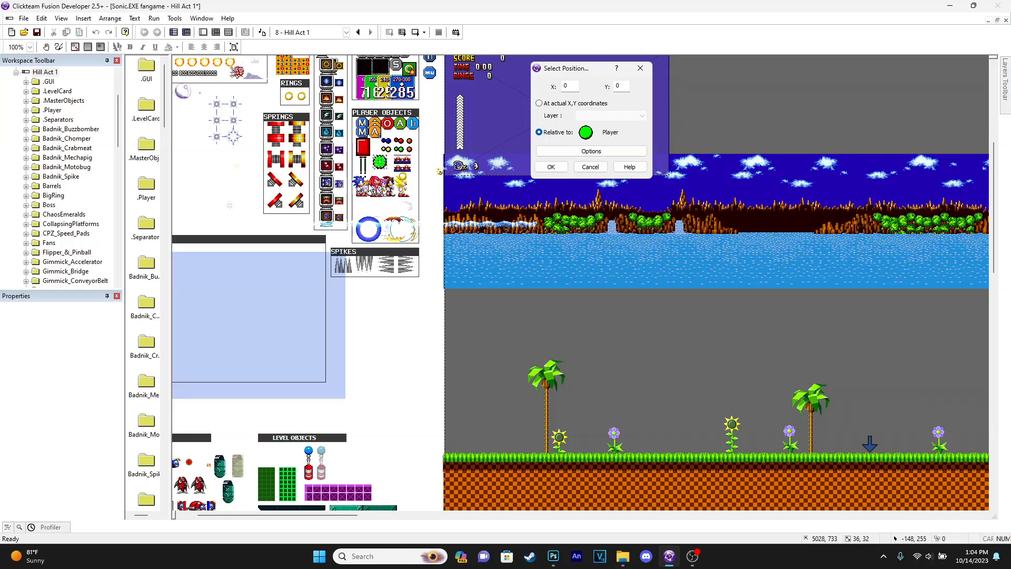
click(371, 187)
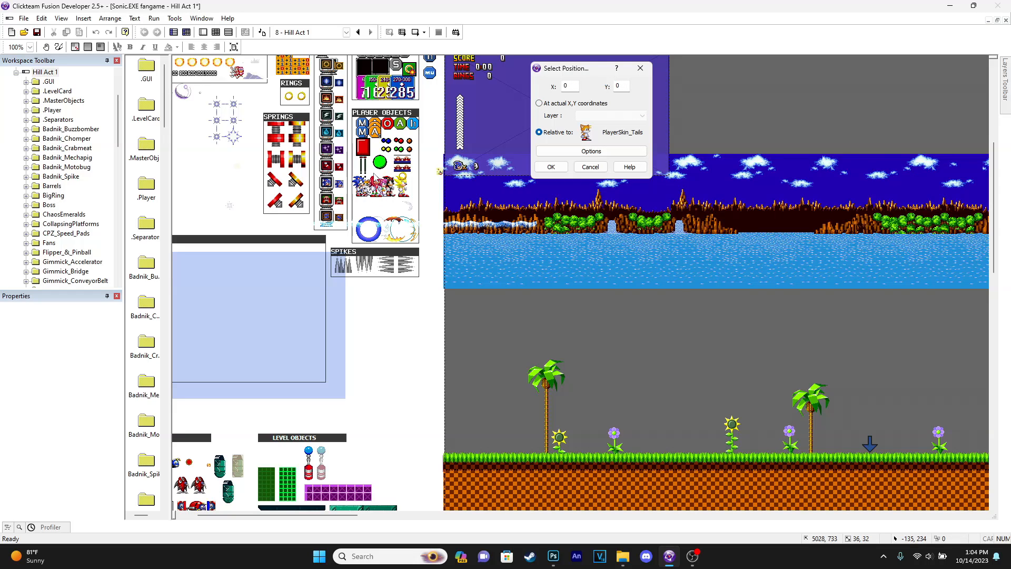
click(381, 166)
click(551, 167)
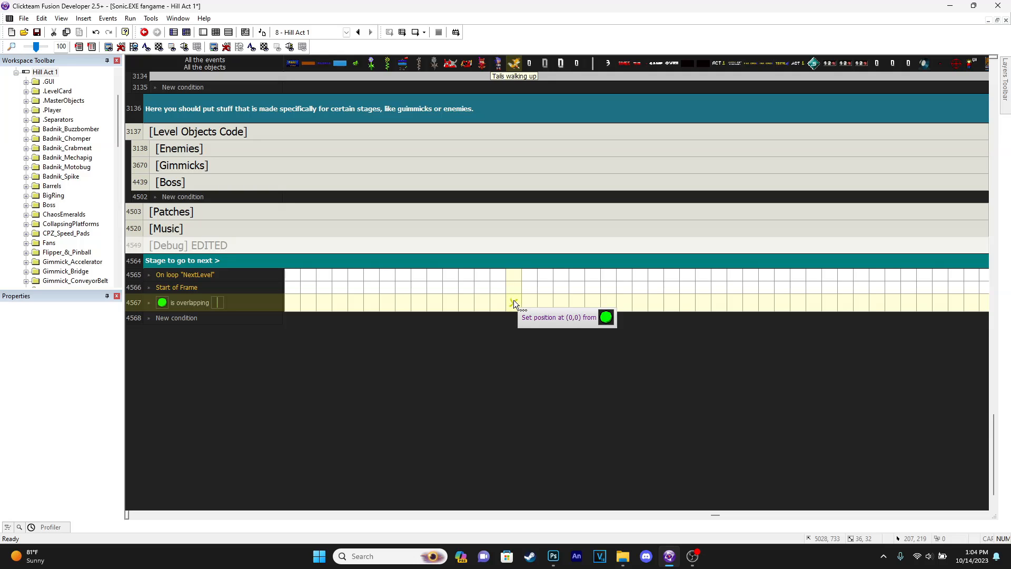
- Return to the frame and turn off Visible at start for Tails walking up, nudging it slightly towards the trigger bar
click(416, 33)
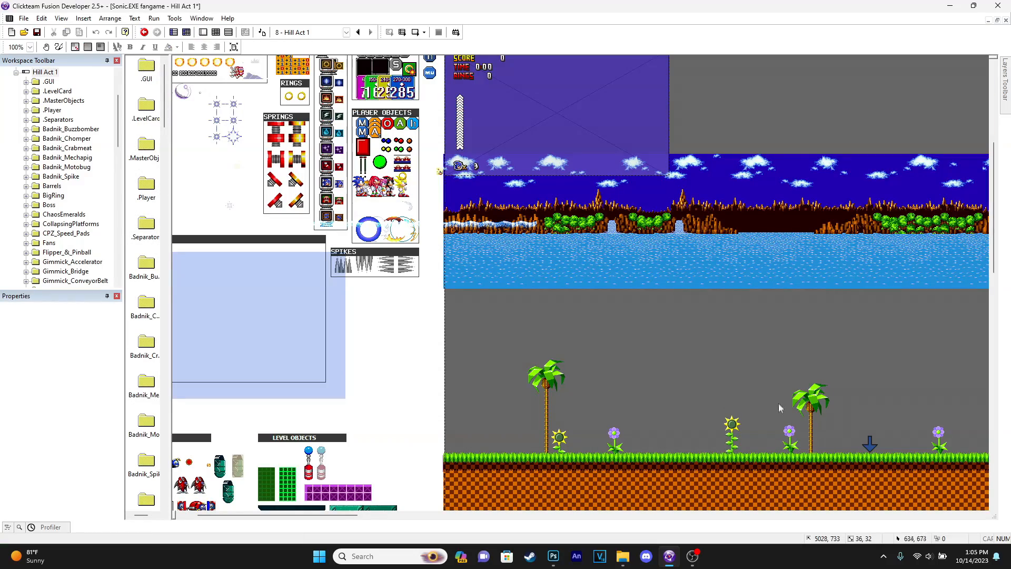
drag(320, 515, 780, 498)
click(742, 444)
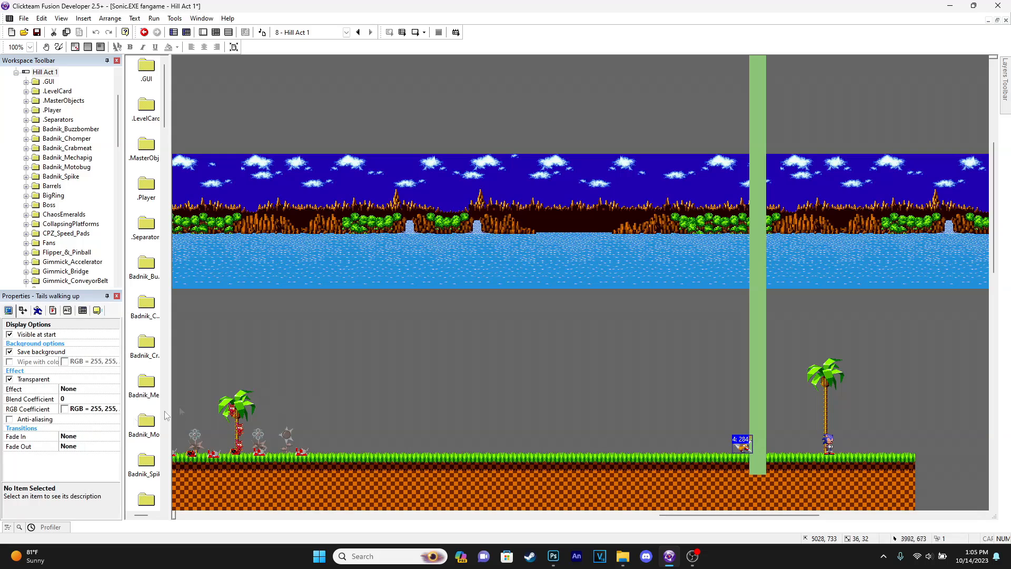
click(10, 335)
drag(744, 444, 745, 443)
- Give Tails walking up a Bouncing Ball movement with 0 as its only initial direction
click(38, 310)
click(75, 347)
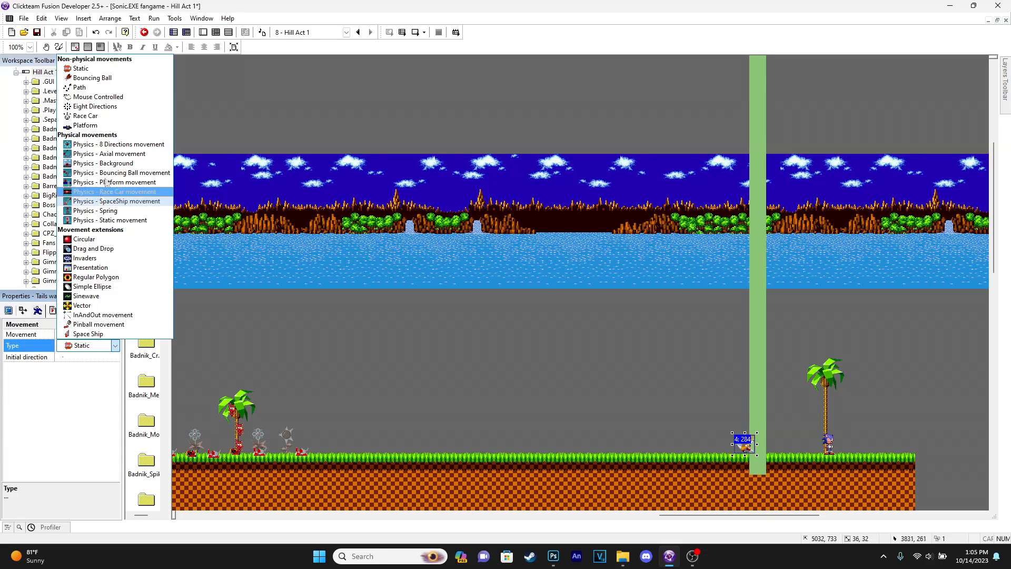
click(92, 78)
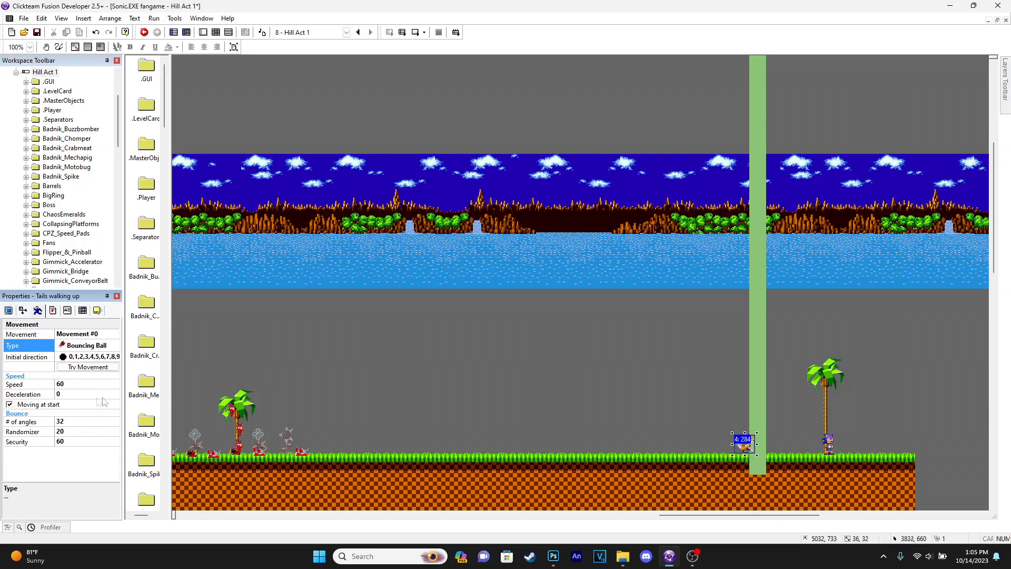
click(90, 356)
click(68, 454)
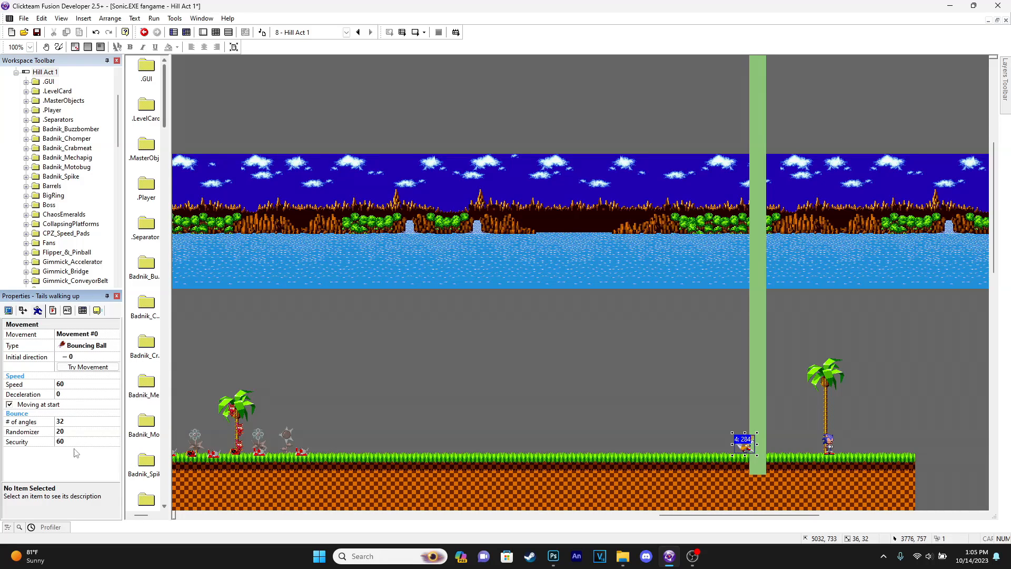
- Set the Bouncing Ball movement's speed to 3 and test the movement
click(68, 383)
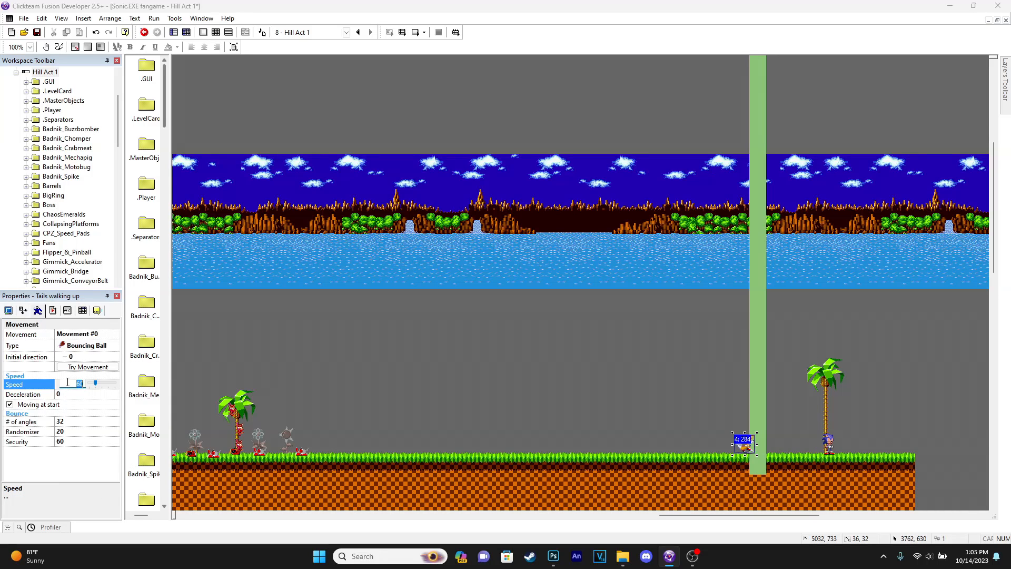
click(88, 366)
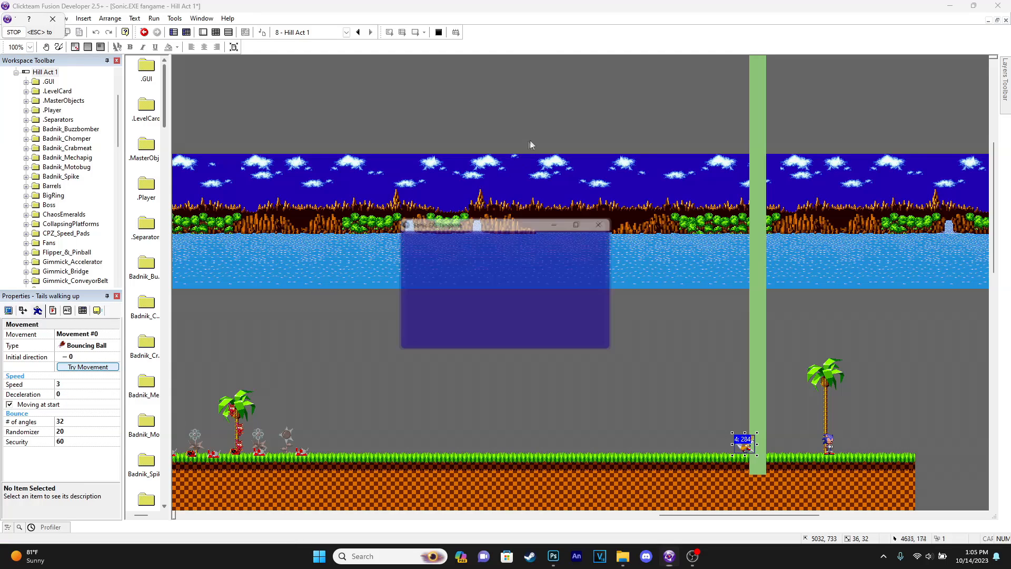
click(611, 222)
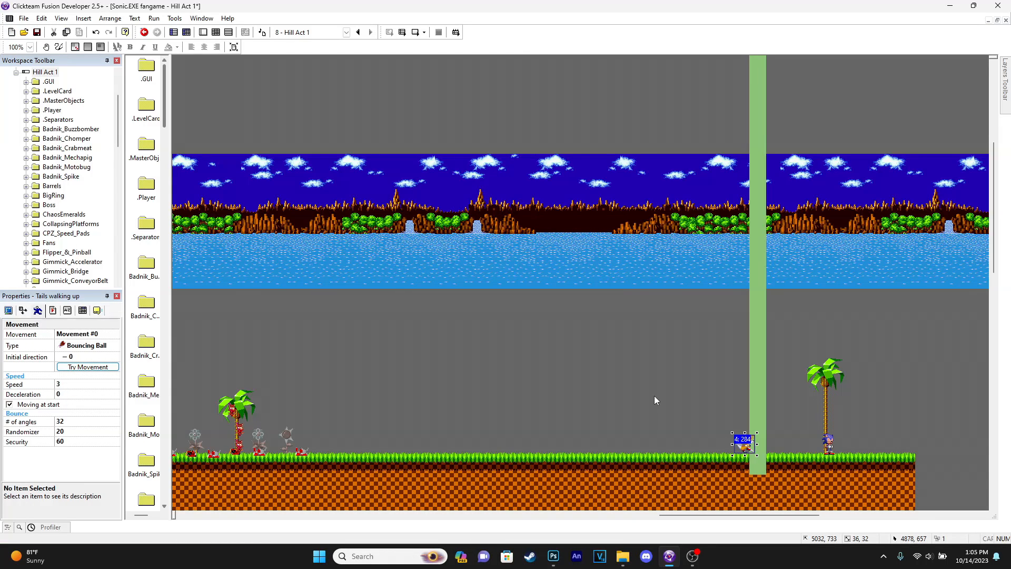
- Add a movement action for Tails walking up to the Start of Frame event
click(203, 32)
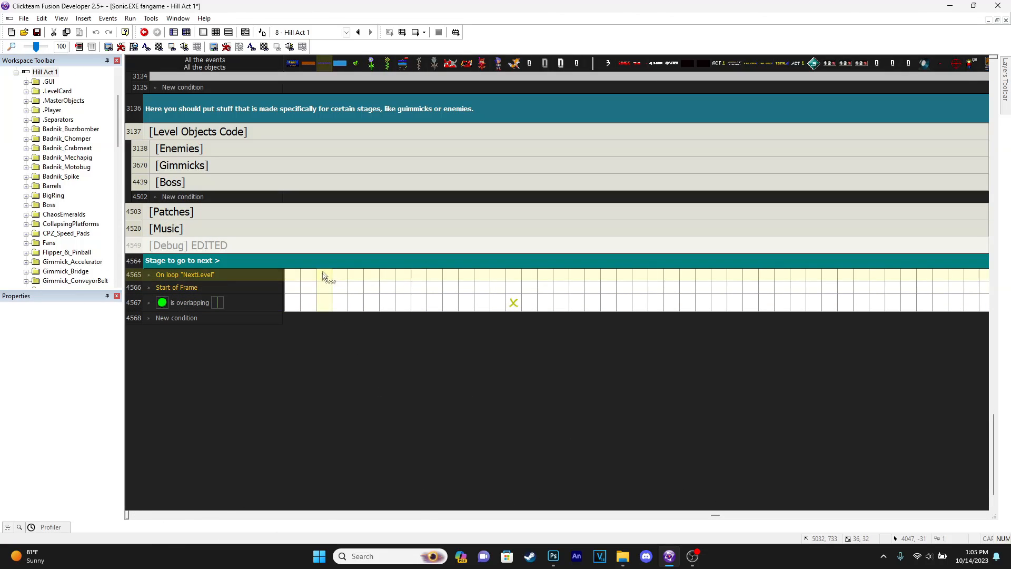
right_click(515, 287)
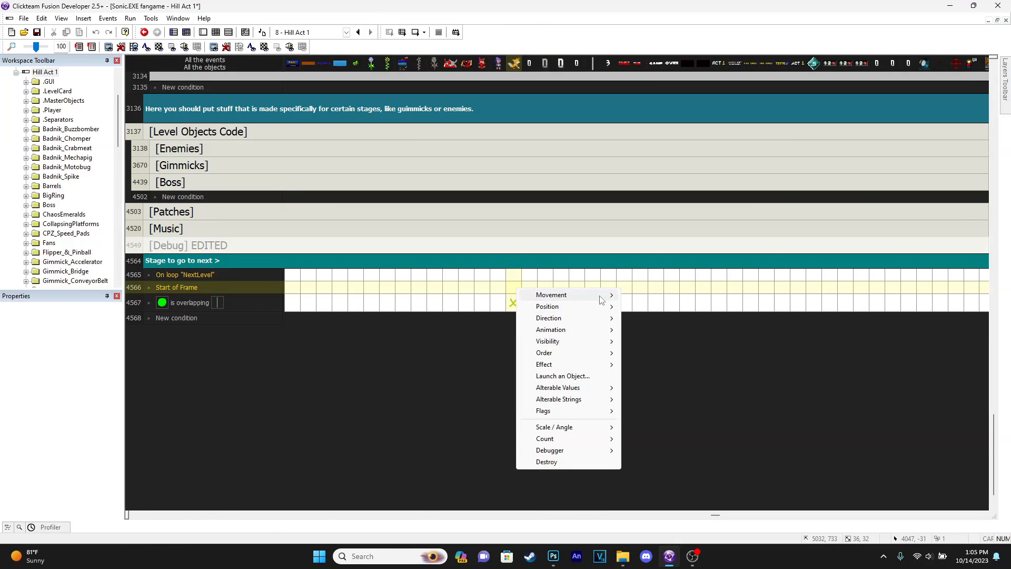
mouse_move(590, 295)
click(643, 297)
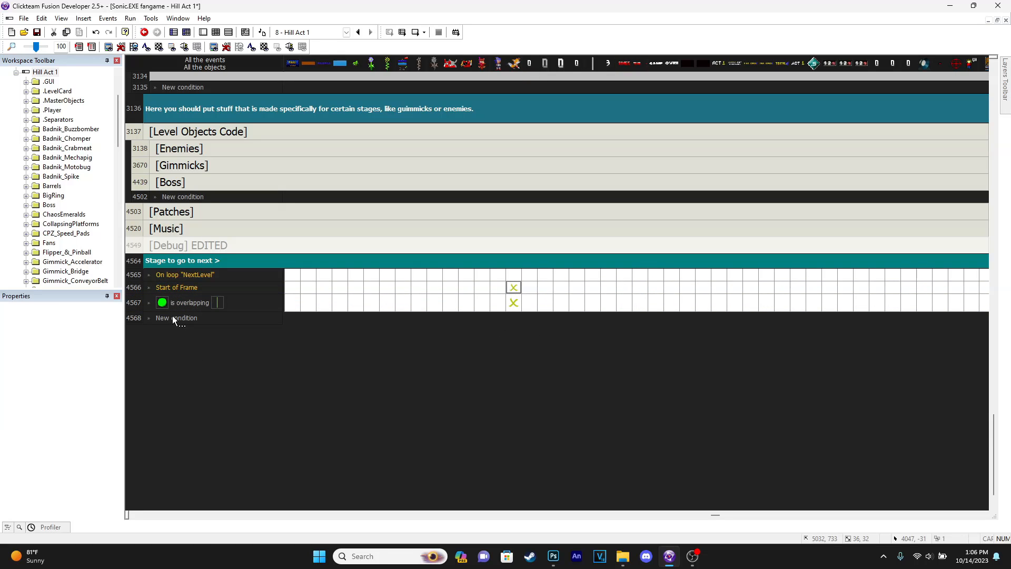
- Return to the frame and open the Seeing X animation of PlayerSkin_Tails for editing
key(ctrl+m)
drag(724, 519, 251, 519)
click(440, 181)
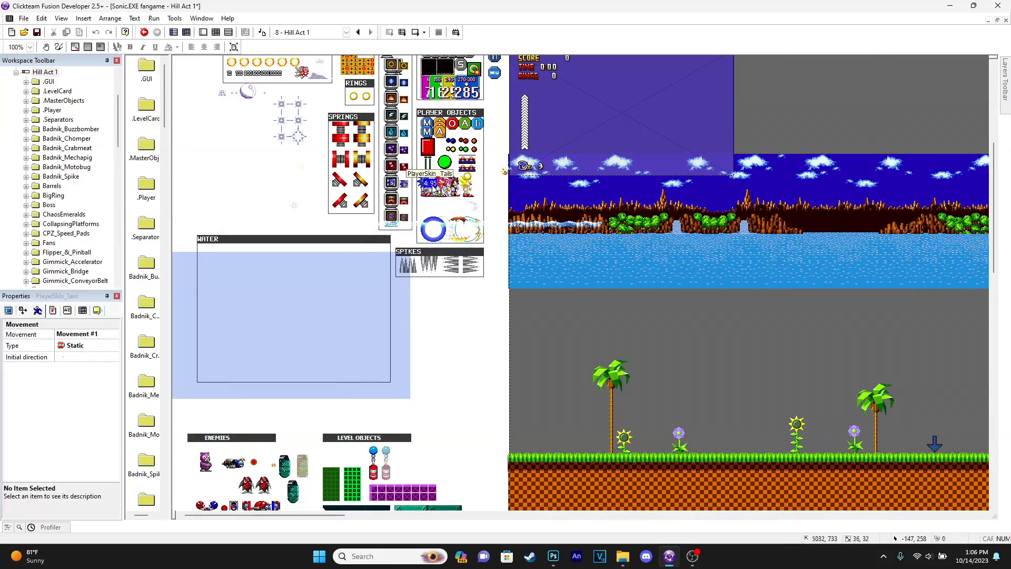
double_click(434, 188)
scroll(28, 486, down, 6)
click(30, 522)
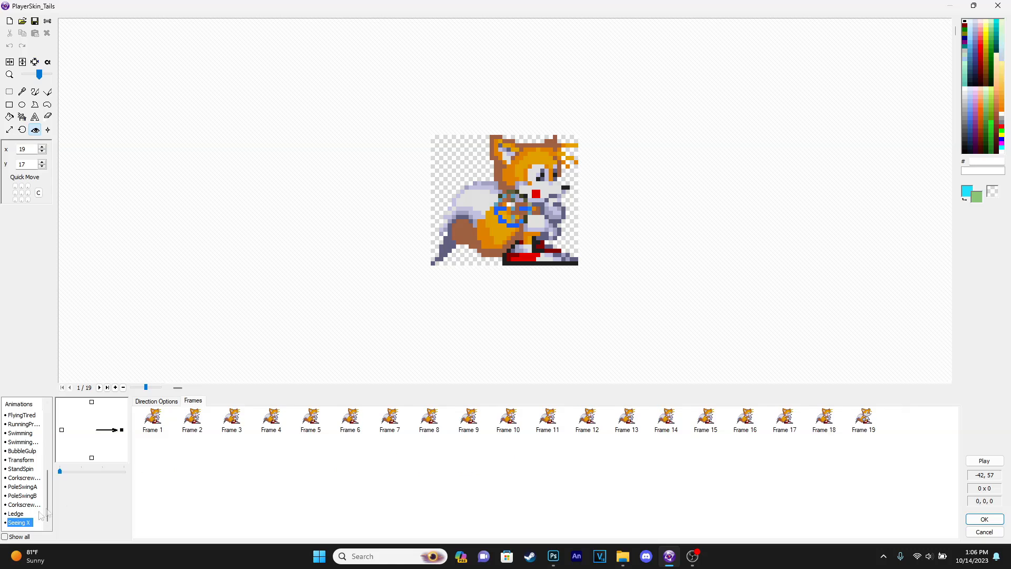
- Extend the Seeing X animation to 31 frames by adding repeated copies of its last frame
click(863, 421)
click(870, 440)
key(ctrl+v)
key(ctrl+v)
key(ctrl+v)
key(ctrl+v)
key(ctrl+v)
key(ctrl+v)
key(ctrl+v)
key(ctrl+v)
key(ctrl+v)
key(ctrl+v)
key(ctrl+v)
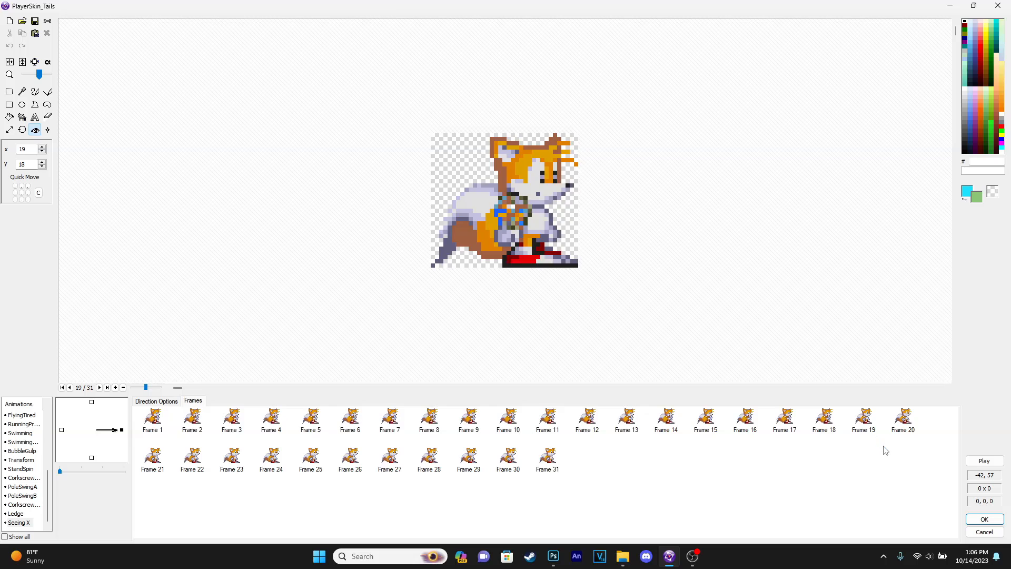
- Extend the Seeing X animation to 35 frames with more copies of its last frame and close the animation editor
key(ctrl+v)
key(ctrl+v)
key(ctrl+v)
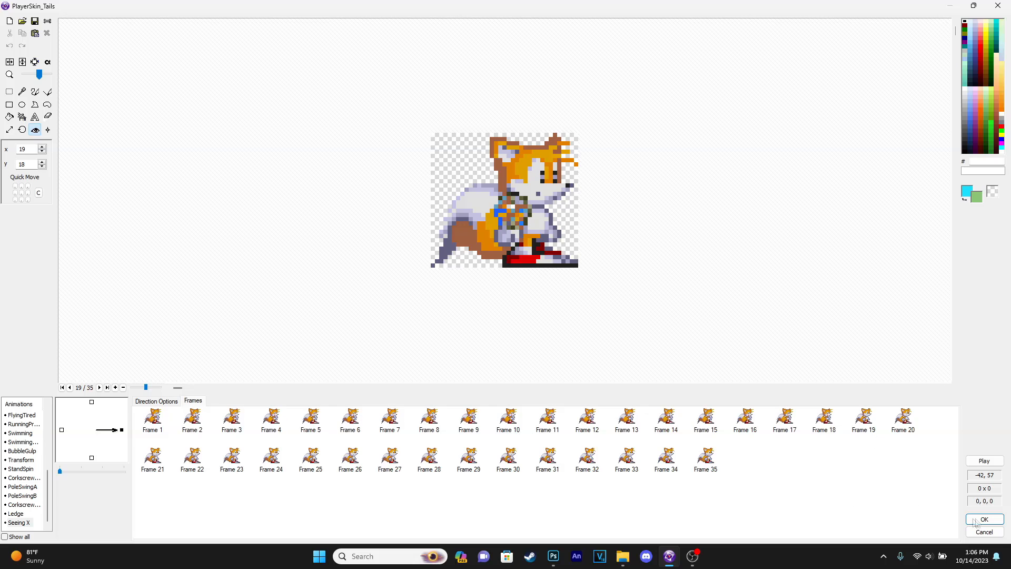
key(ctrl+v)
key(ctrl+v)
key(ctrl+v)
key(ctrl+v)
click(984, 520)
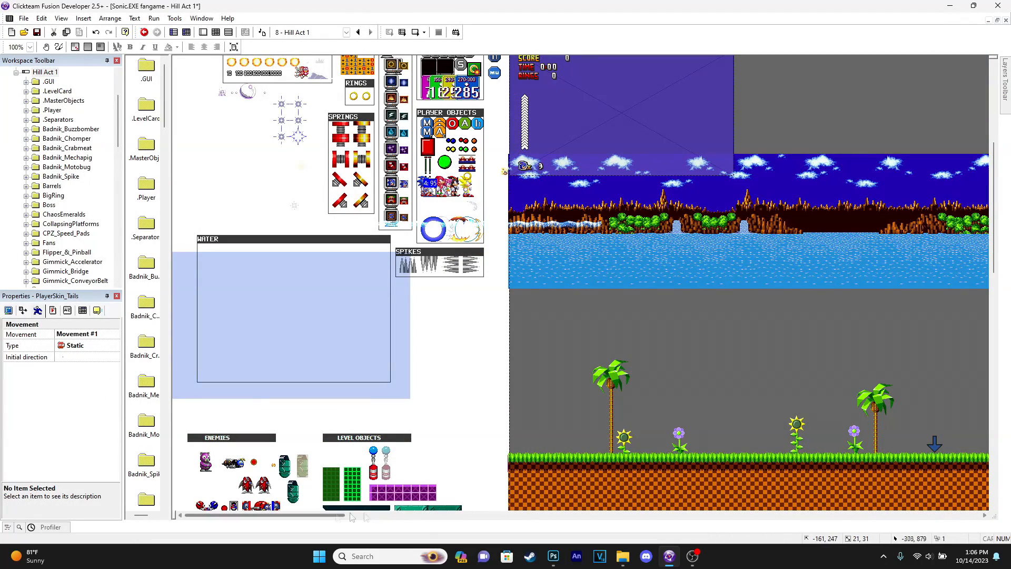
- Add a new event in the Hill Act 1 events that triggers when PlayerSkin_Tails' Seeing X animation has finished
click(215, 33)
click(177, 318)
scroll(323, 90, down, 1)
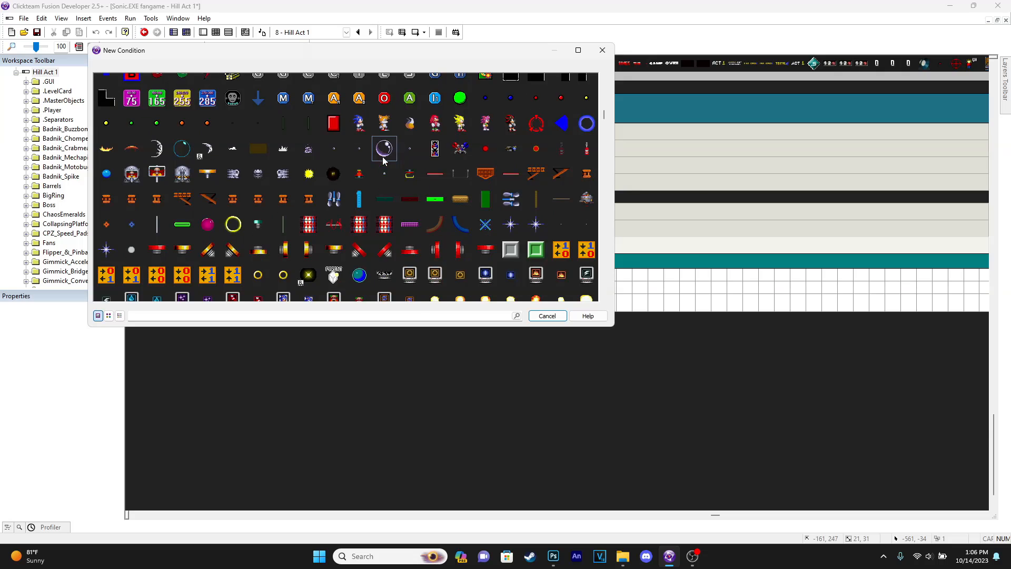
right_click(383, 182)
click(557, 257)
scroll(300, 178, down, 5)
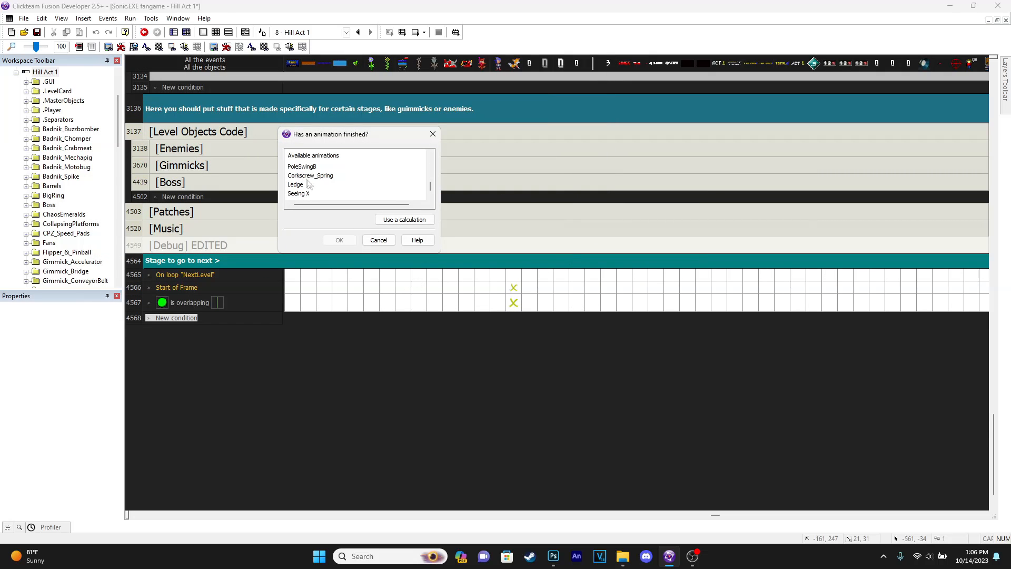
click(298, 194)
click(339, 240)
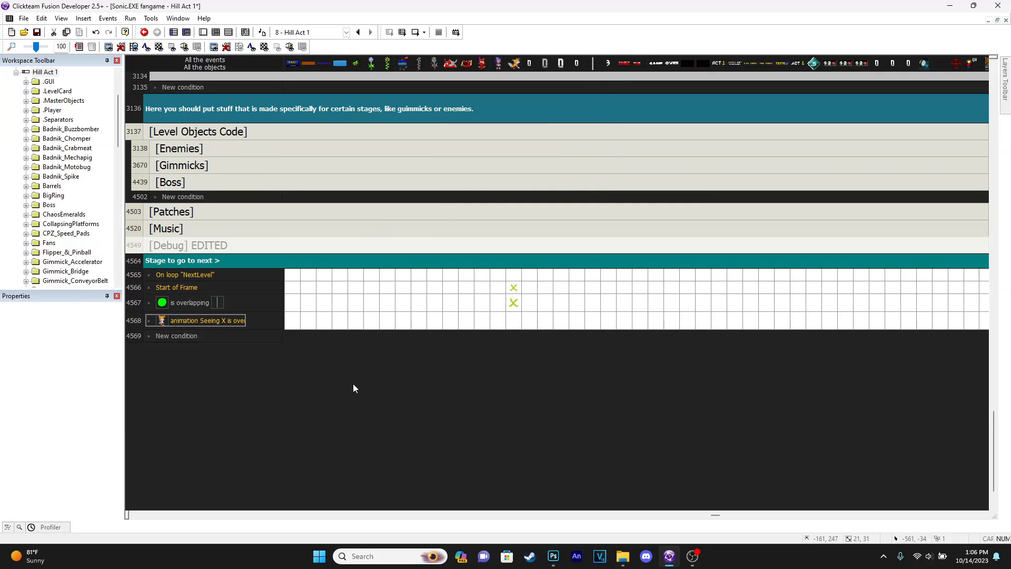
- In the Seeing X is over event, make the Tails walking up object reappear and start its movement
click(216, 320)
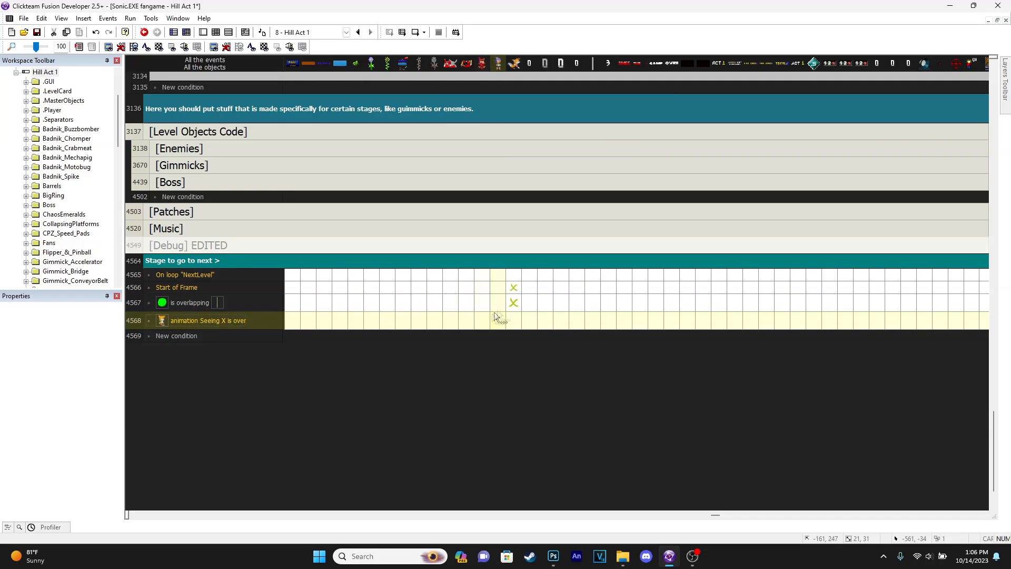
click(514, 321)
mouse_move(582, 387)
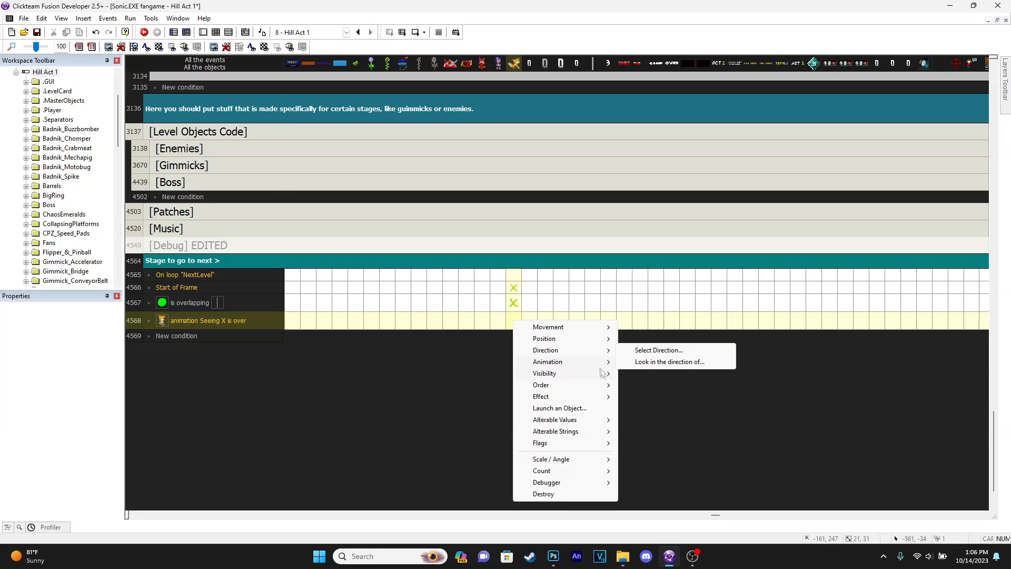
click(654, 385)
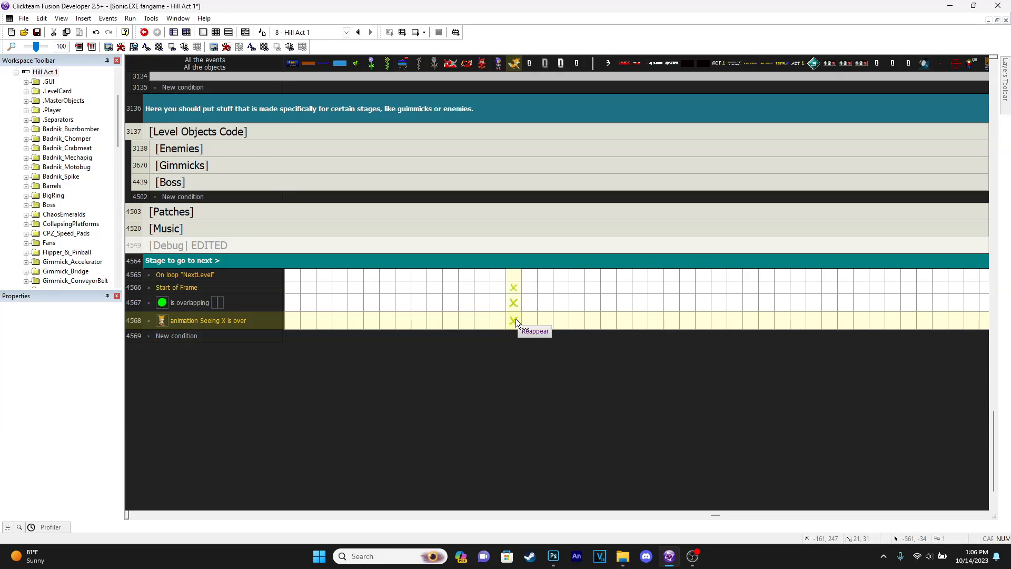
click(516, 319)
mouse_move(584, 331)
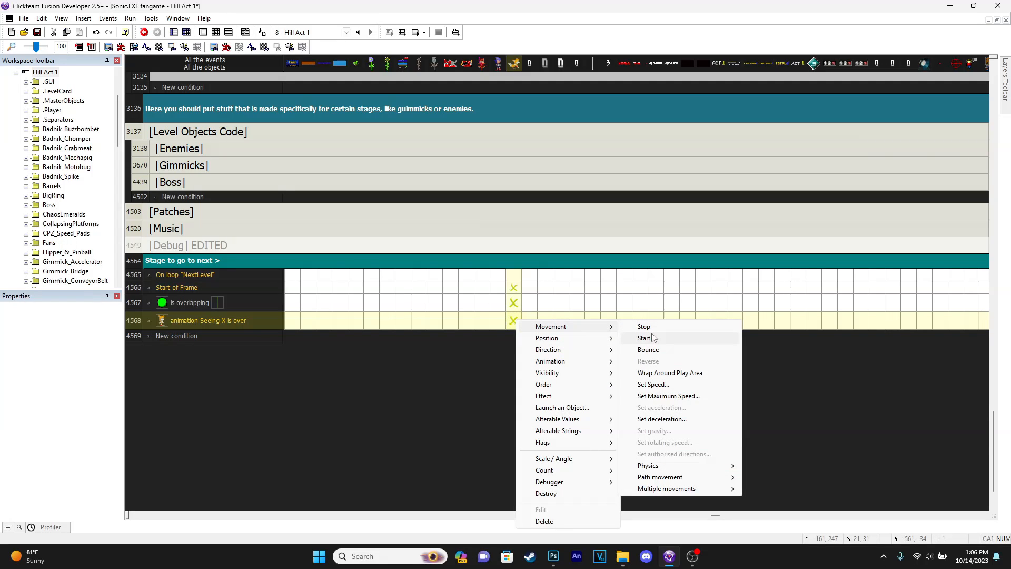
click(645, 338)
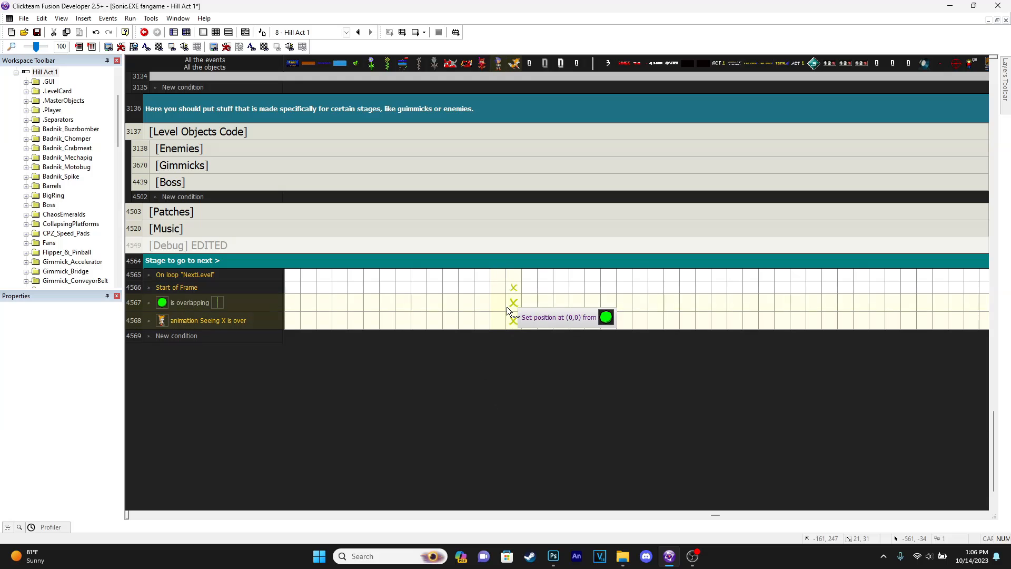
- In the cutscene trigger overlap event, make Tails' separate tail object, next to PlayerSkin_Tails, invisible
drag(715, 516, 290, 472)
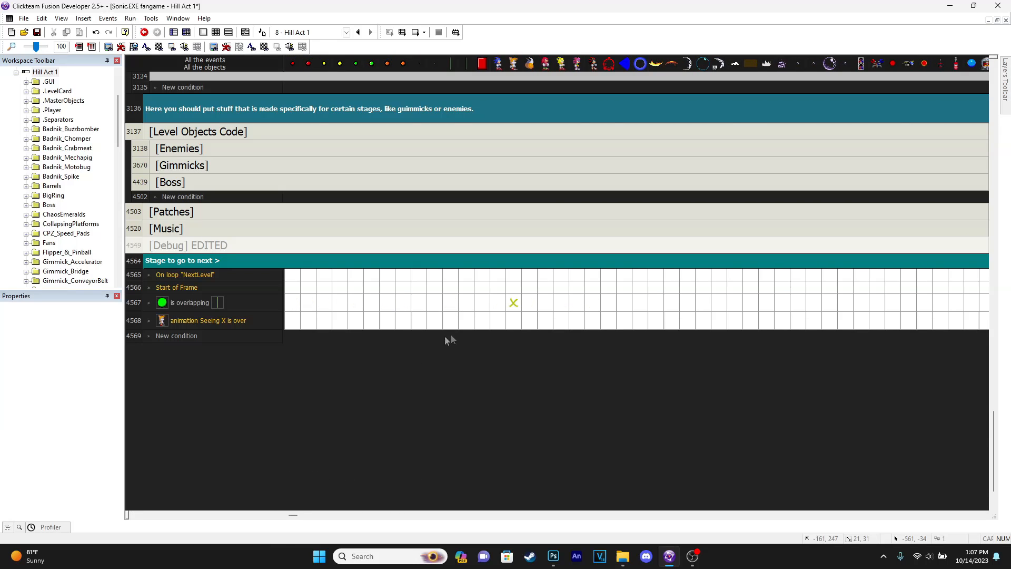
click(526, 301)
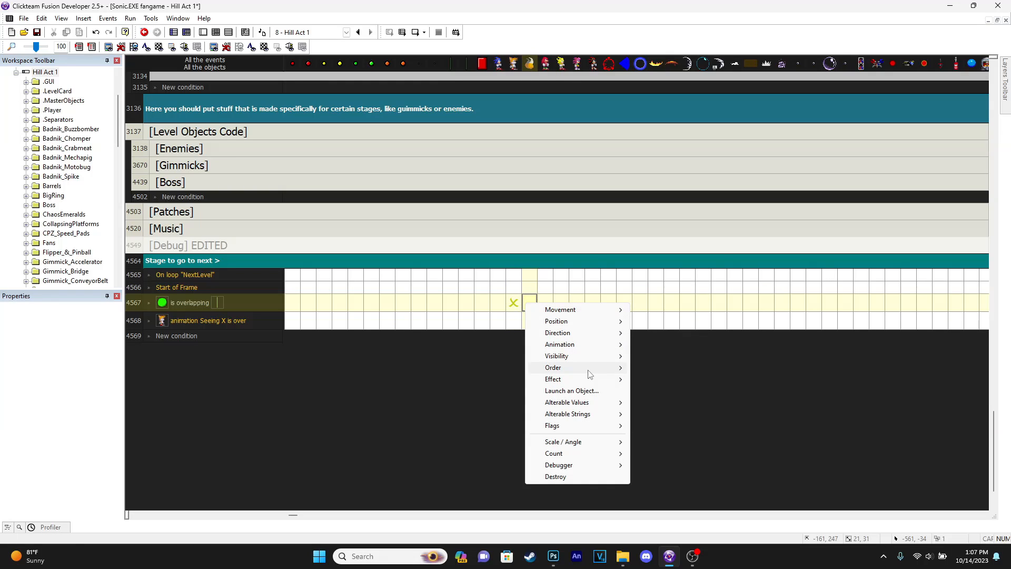
mouse_move(591, 379)
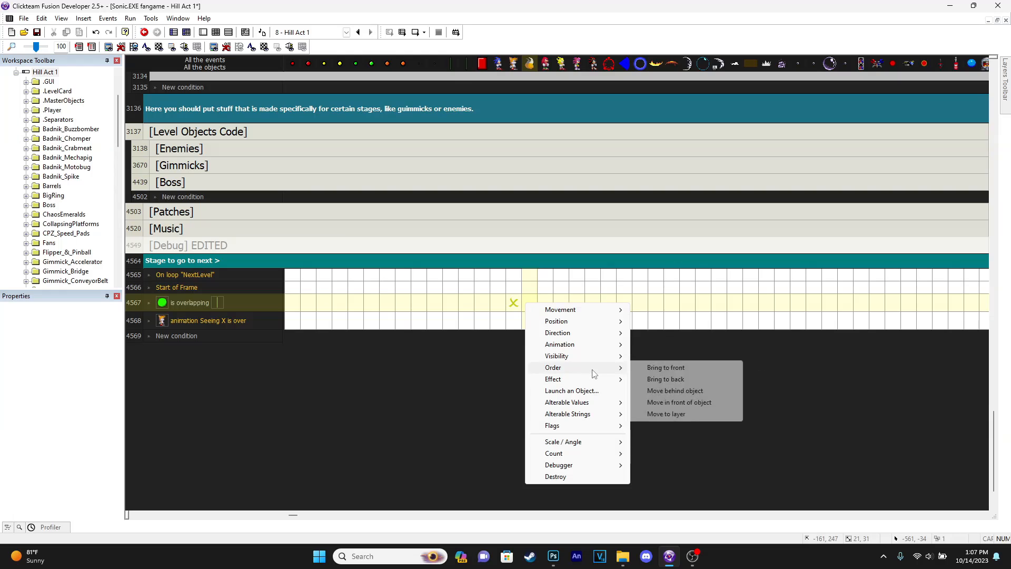
mouse_move(600, 356)
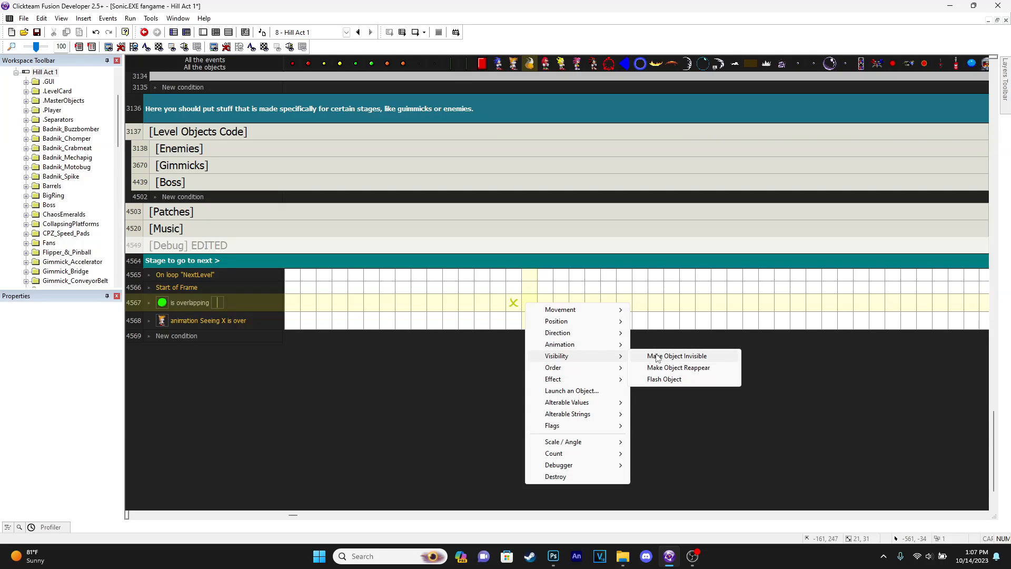
click(657, 357)
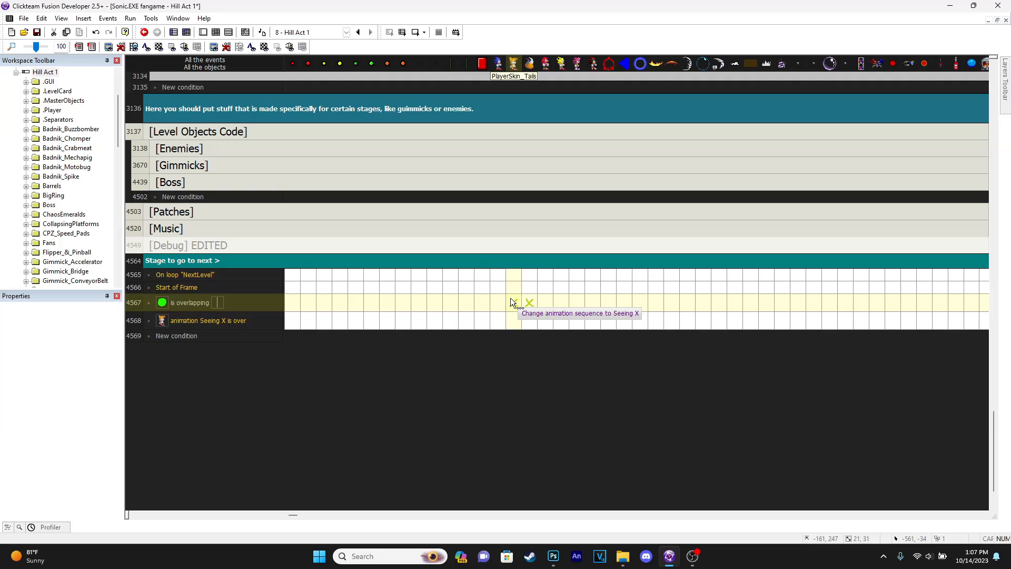
- In the Seeing X is over event, make PlayerSkin_Tails and the neighbouring tail object invisible, and test the frame
click(509, 319)
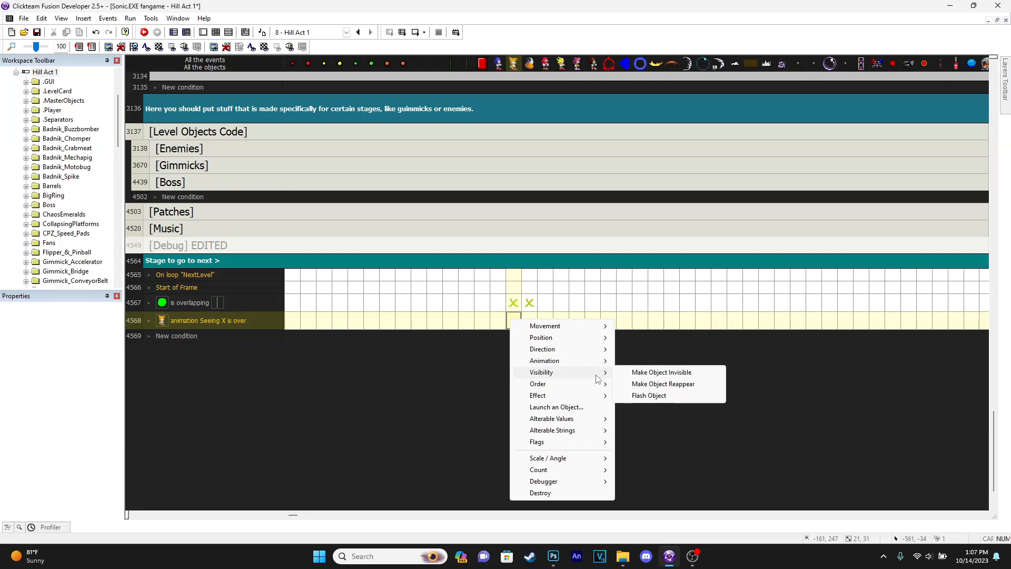
click(621, 372)
drag(510, 322, 527, 321)
click(527, 350)
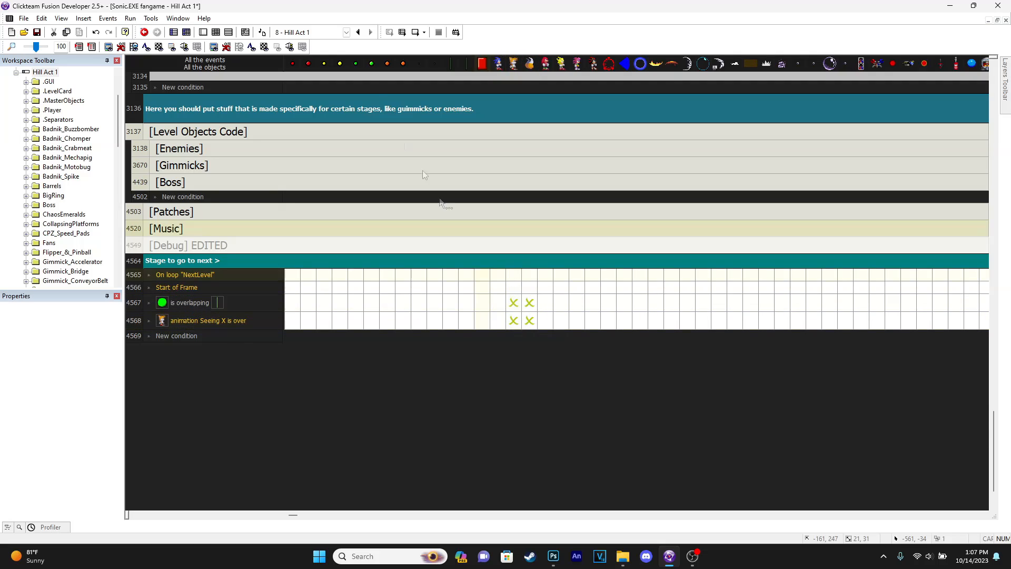
click(417, 32)
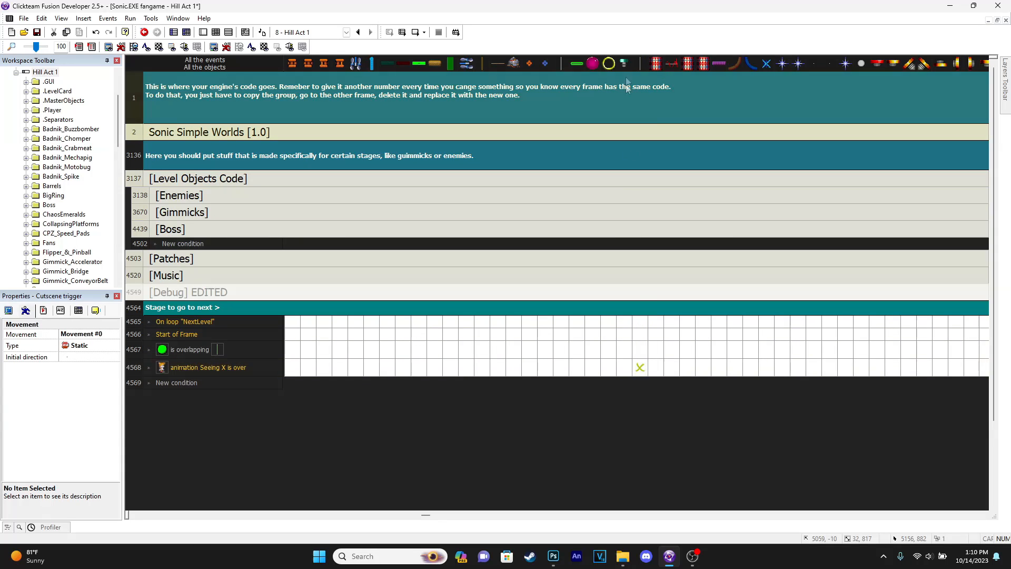
- Set the Bouncing Ball speed of the Tails walking up object to 3 and play-test the cutscene
click(204, 32)
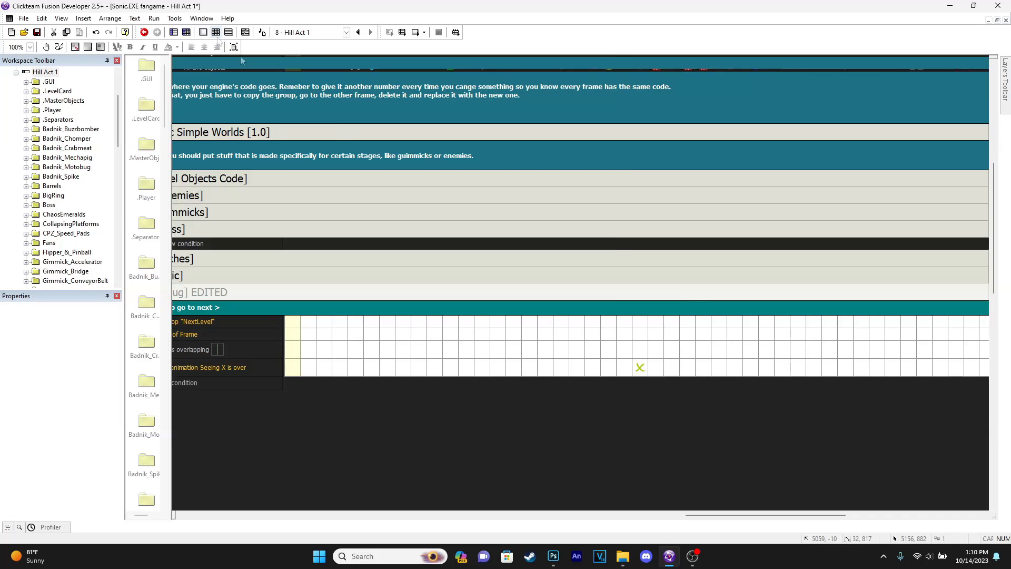
click(612, 371)
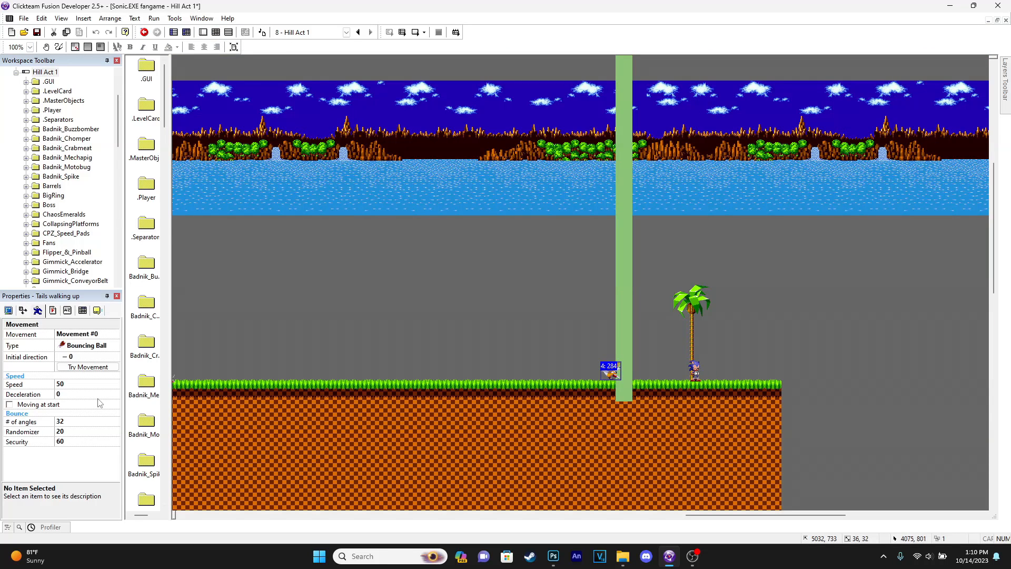
click(71, 384)
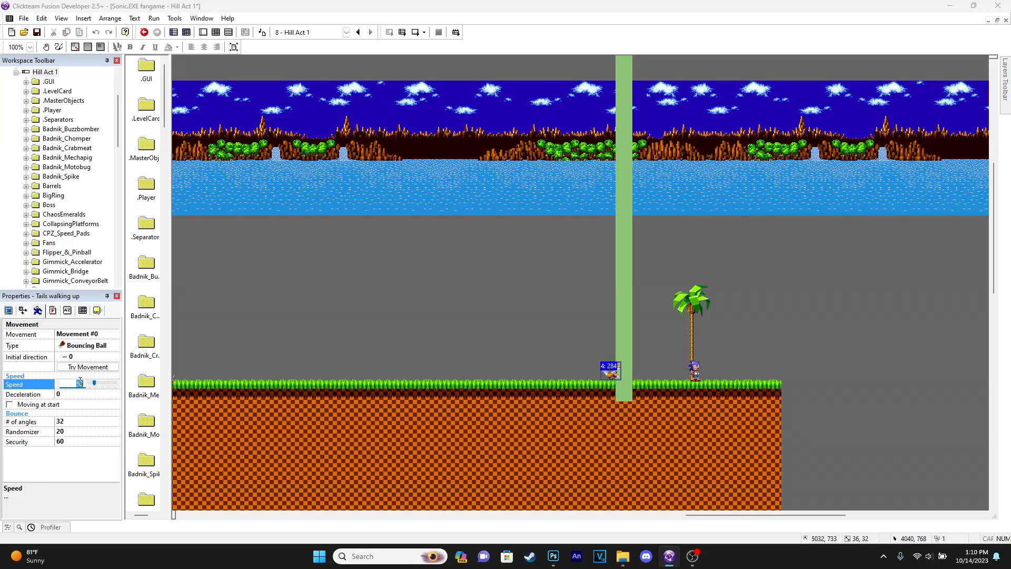
click(251, 331)
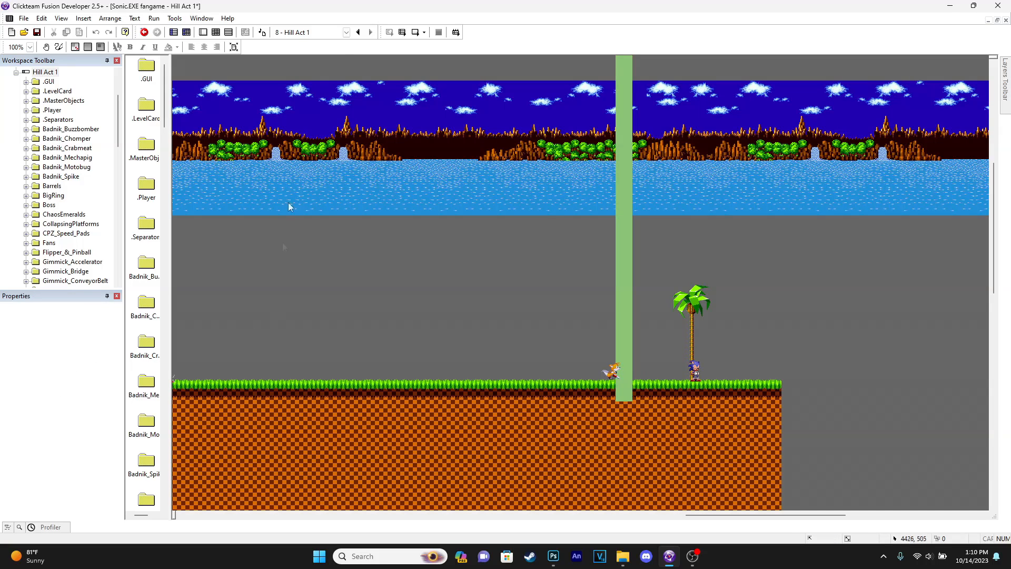
click(415, 32)
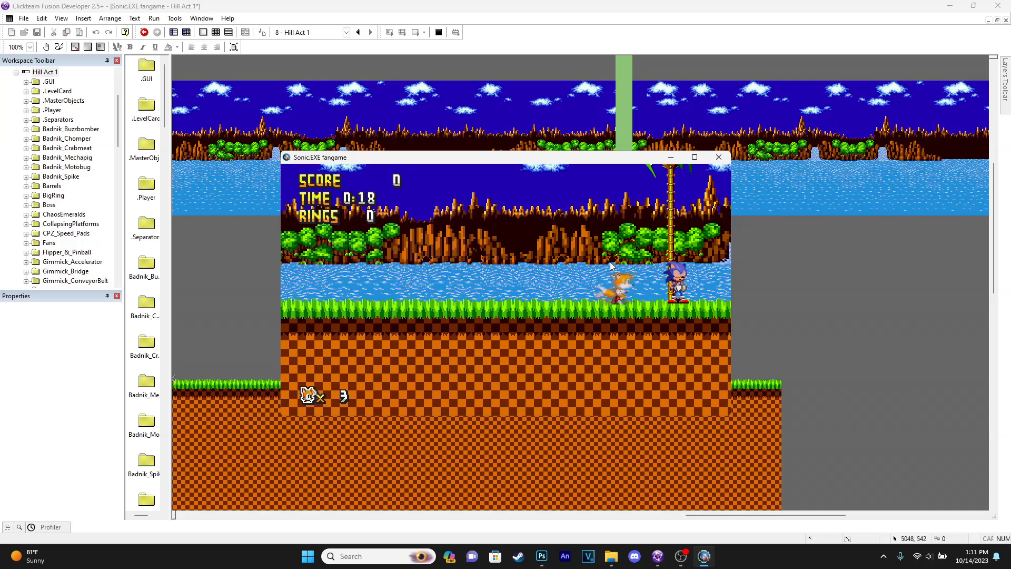
click(717, 158)
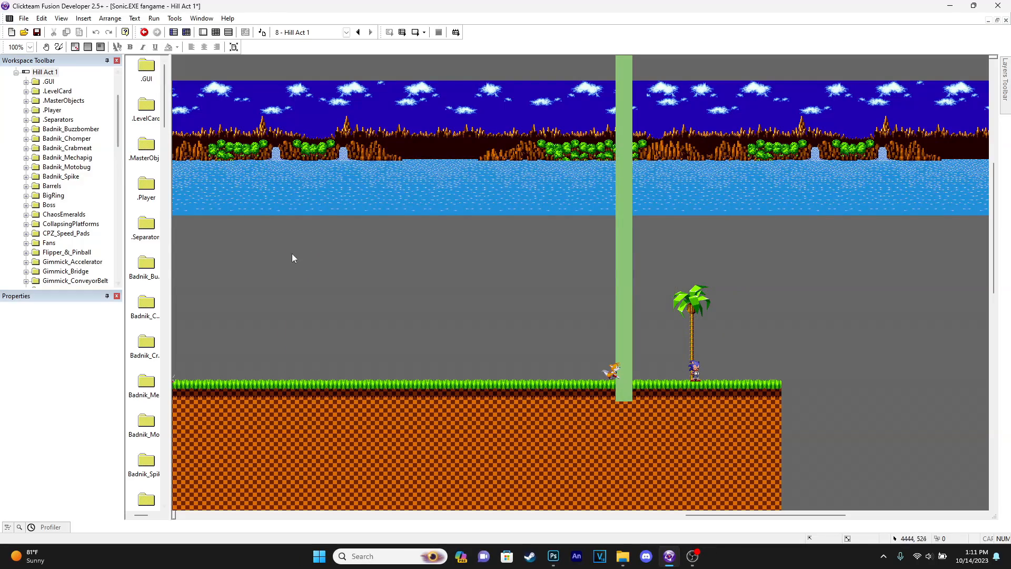
- Open the Active 2 sprite sheet outside the playfield for editing
drag(711, 515, 224, 511)
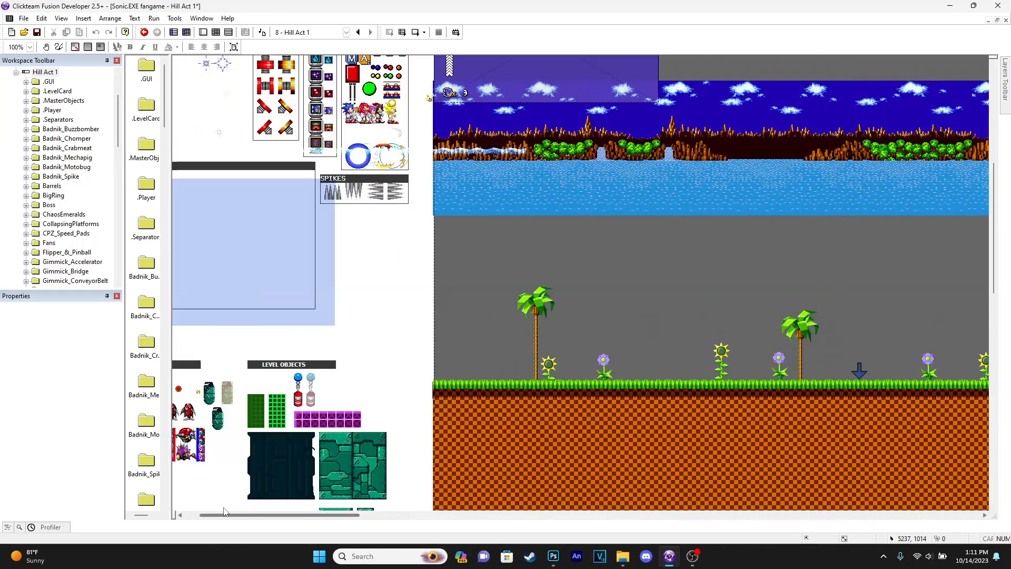
scroll(238, 175, up, 8)
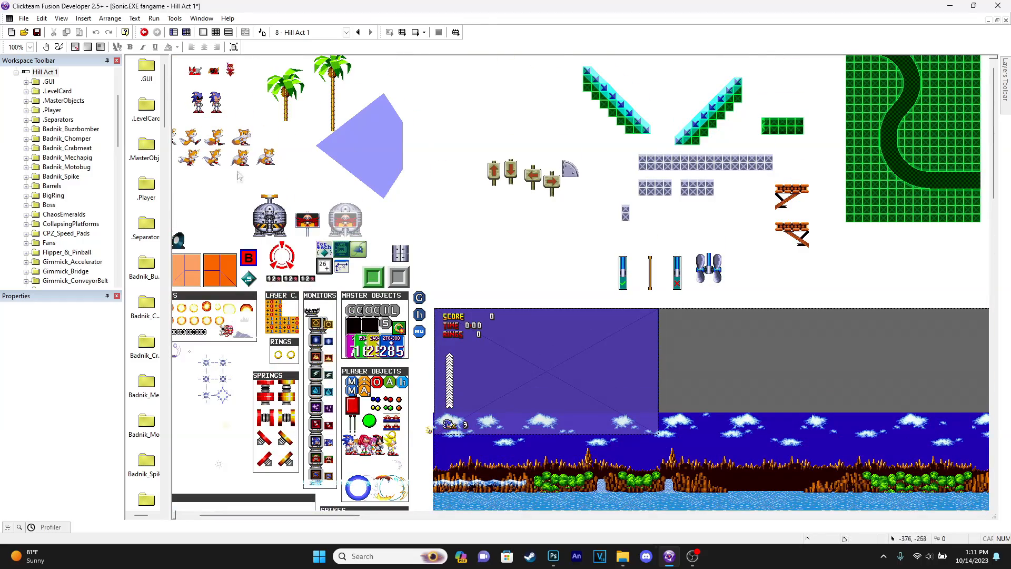
double_click(250, 150)
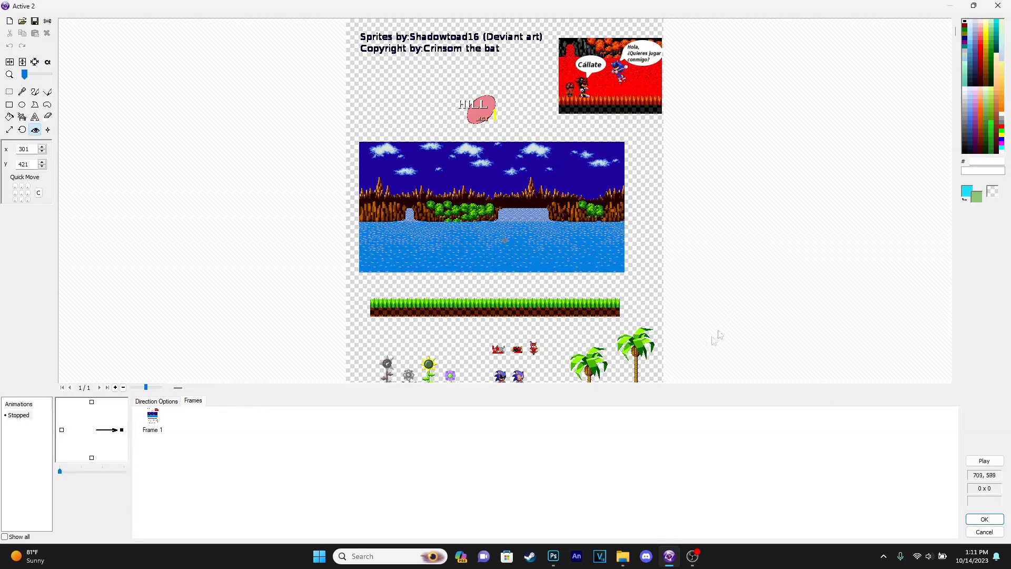
- Copy the standing Tails sprite with the raised hand from the sheet and leave the editor
drag(956, 31, 956, 345)
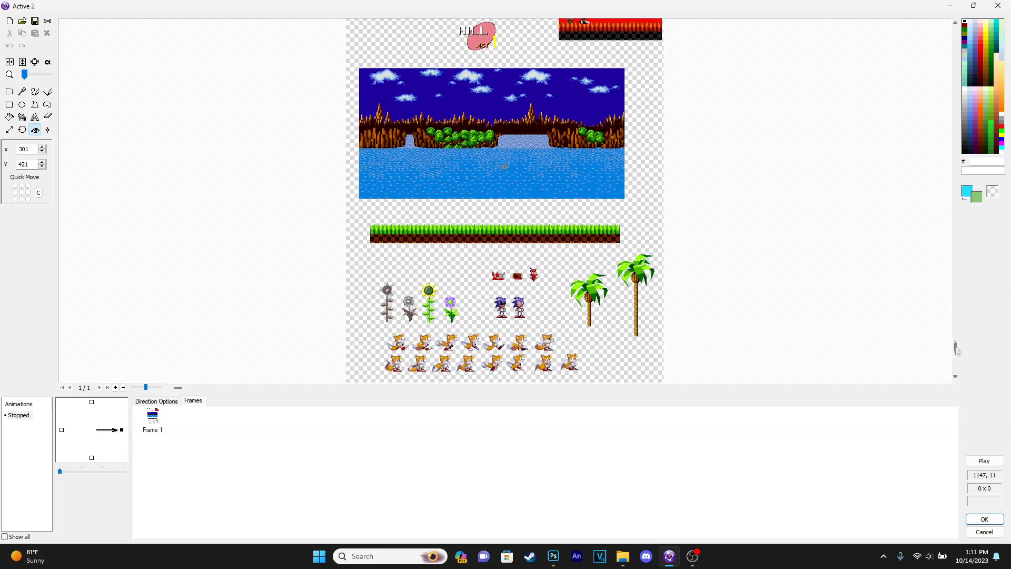
scroll(621, 357, up, 3)
scroll(626, 358, up, 3)
scroll(293, 186, down, 2)
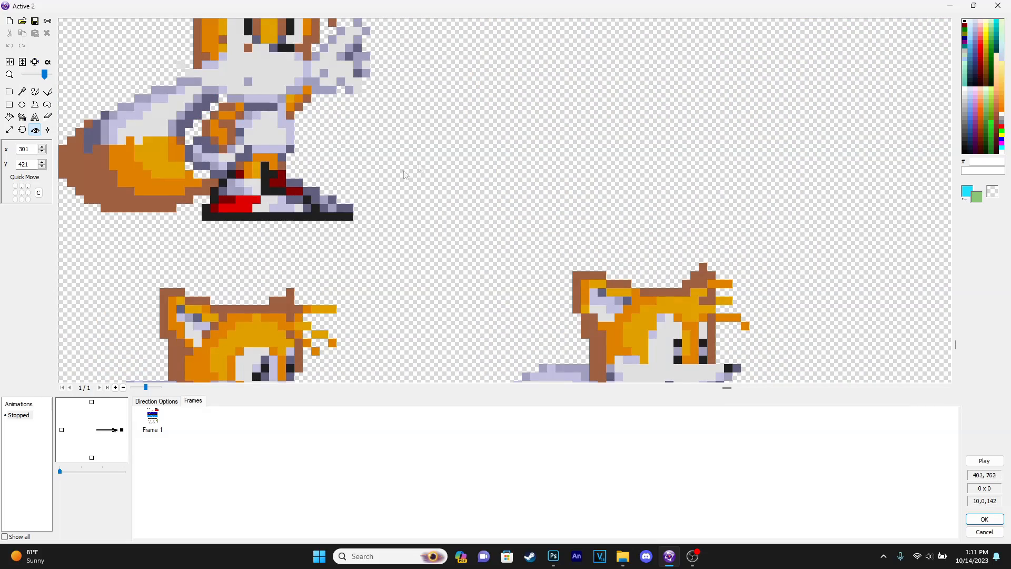
scroll(158, 108, up, 2)
click(9, 92)
drag(248, 66, 591, 356)
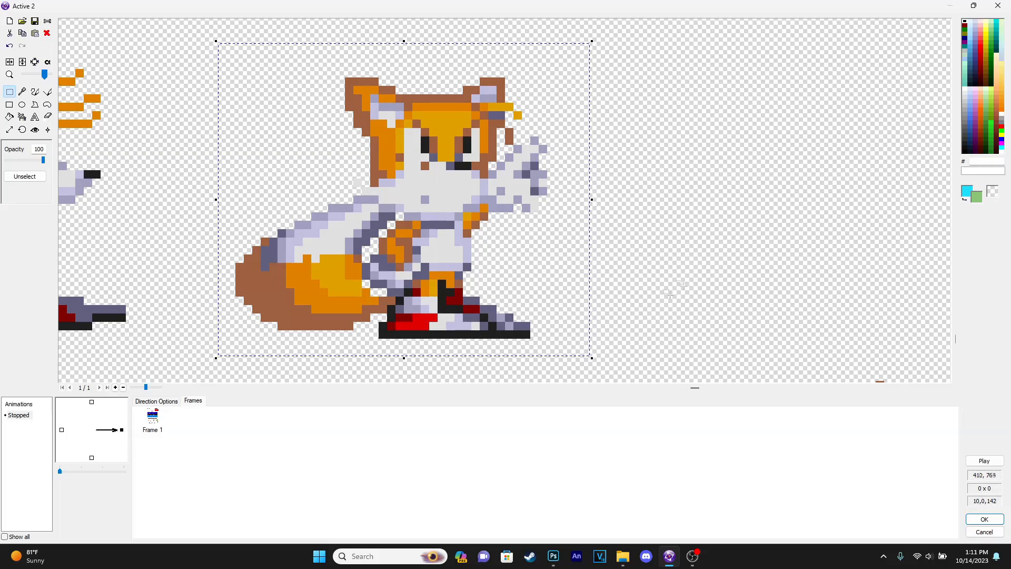
scroll(573, 265, down, 5)
click(986, 528)
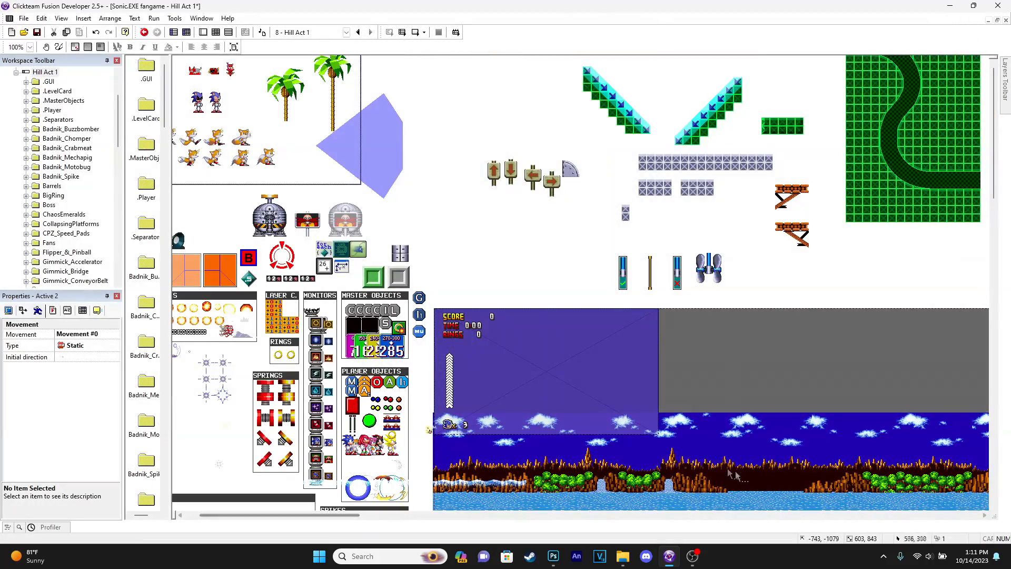
- Open the Tails walking up object beside the cutscene trigger for editing and begin adding a new animation
scroll(421, 528, down, 8)
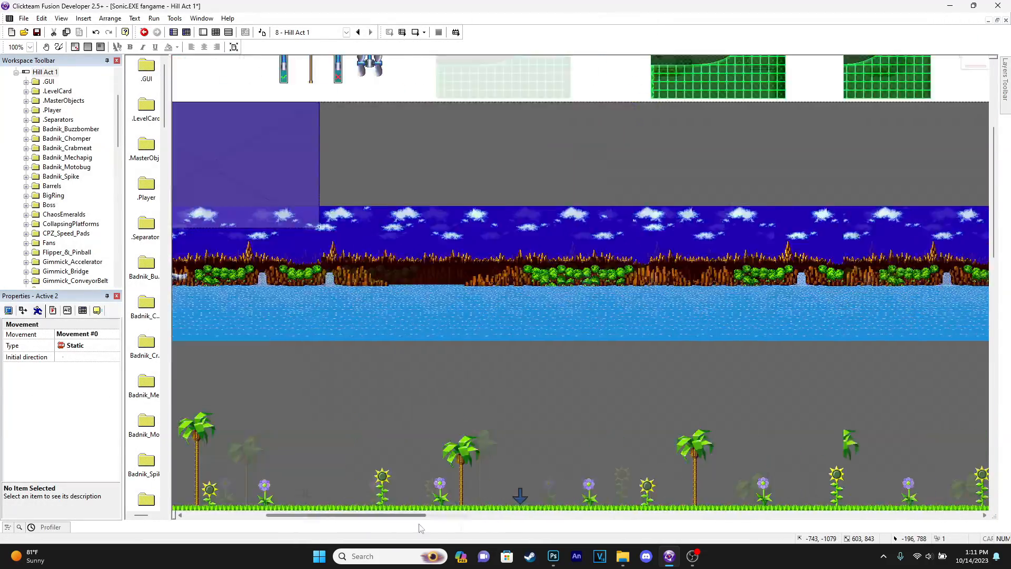
drag(421, 529, 818, 529)
scroll(764, 411, down, 3)
double_click(735, 393)
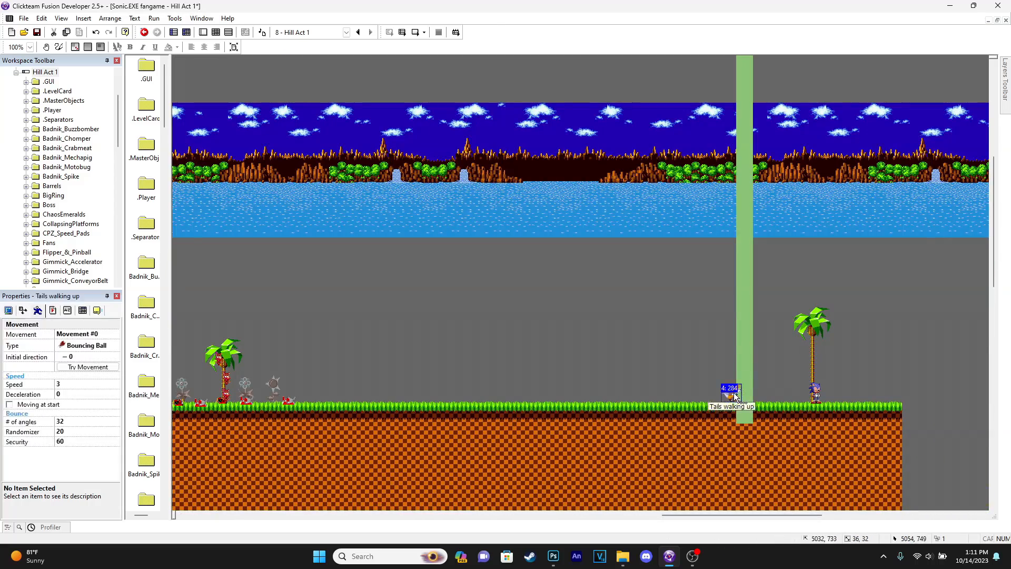
right_click(15, 454)
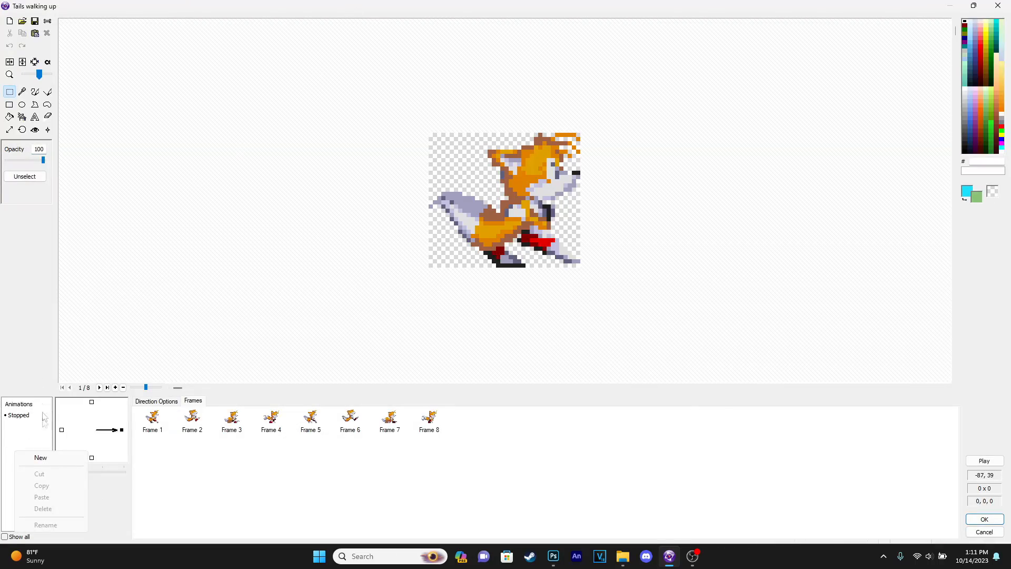
- Create an animation named Reaching and paste the copied Tails sprite into its first frame, enlarging the canvas to fit
click(42, 458)
text(Reaching)
key(Return)
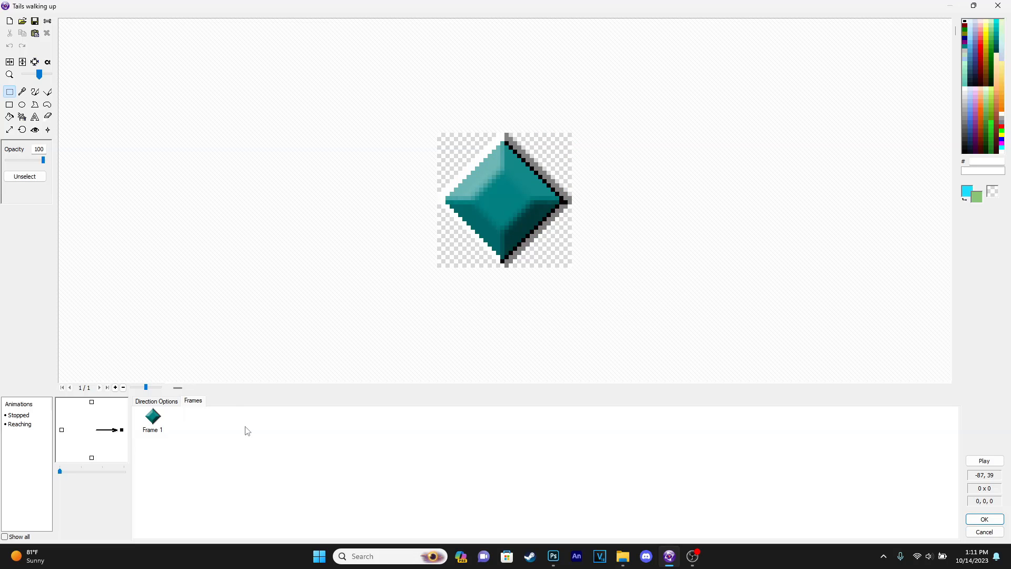
key(ctrl+v)
click(542, 298)
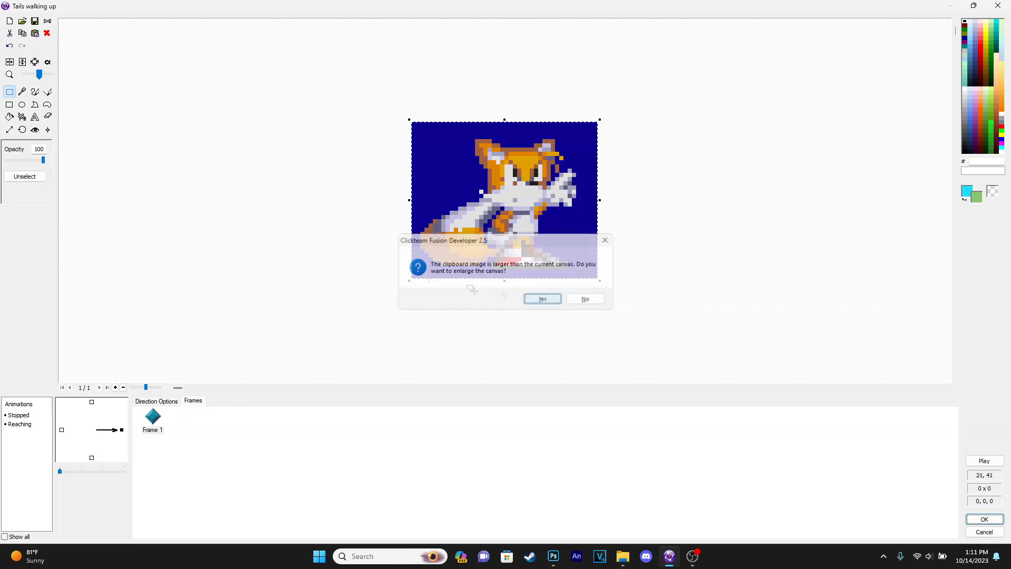
- Make the dark blue background of the Reaching frame transparent and crop the canvas to the sprite
click(48, 61)
click(420, 164)
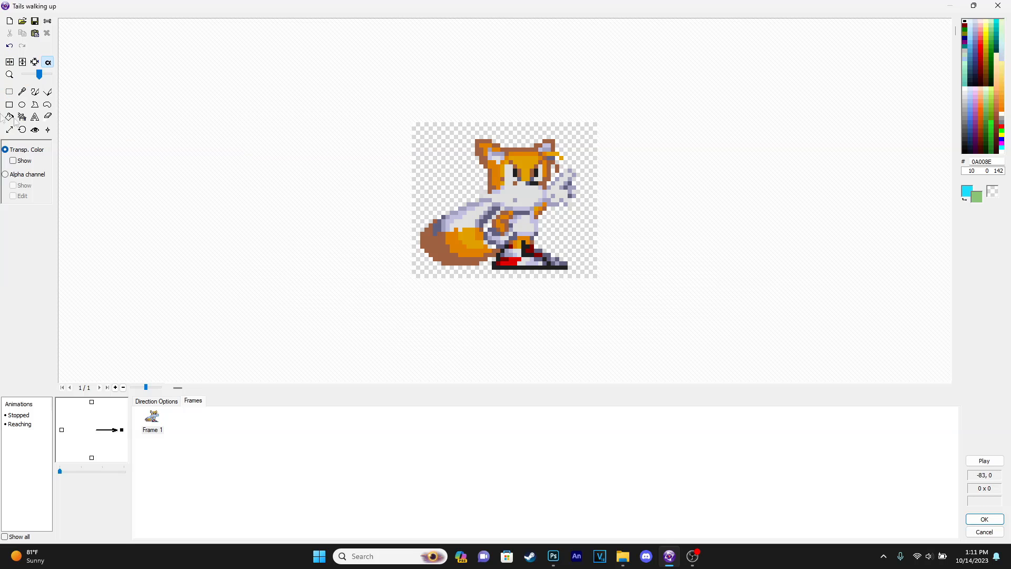
click(37, 61)
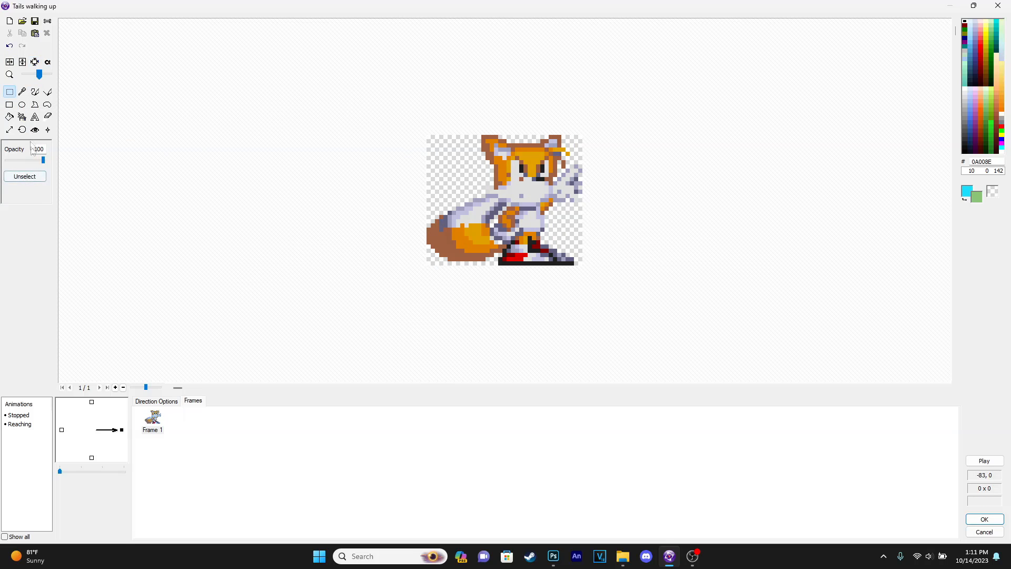
- Place the hot spot of the Reaching frame at the centre of the sprite
click(35, 129)
click(196, 176)
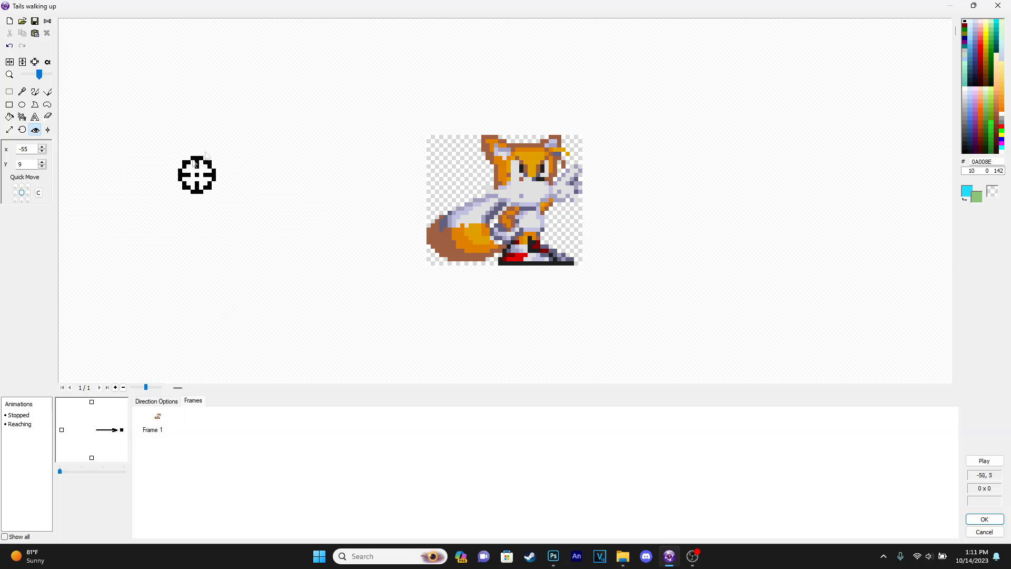
click(24, 193)
- Compare the hot spots of the Stopped and Reaching animations, then accept the animation changes
click(16, 415)
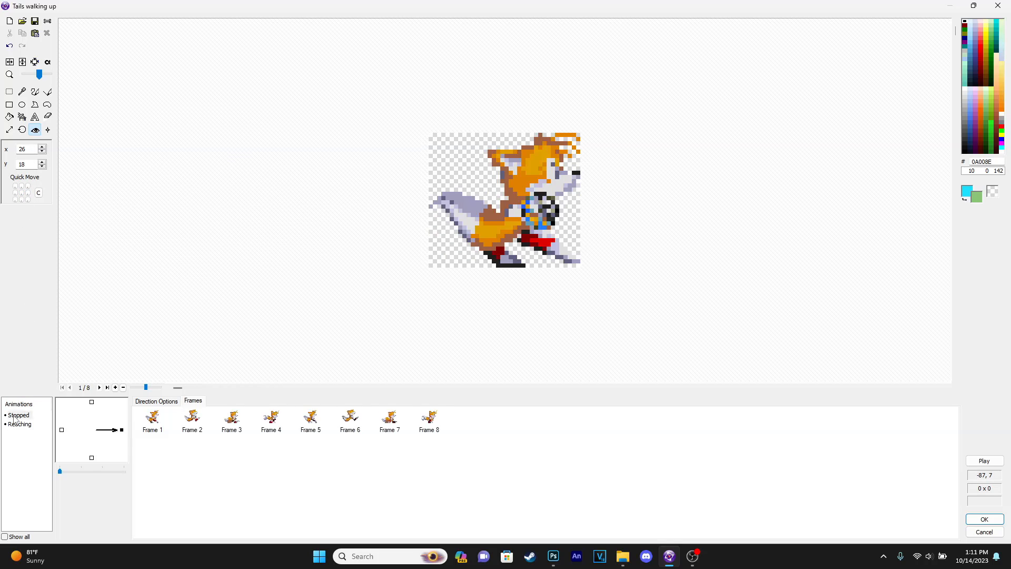
click(20, 424)
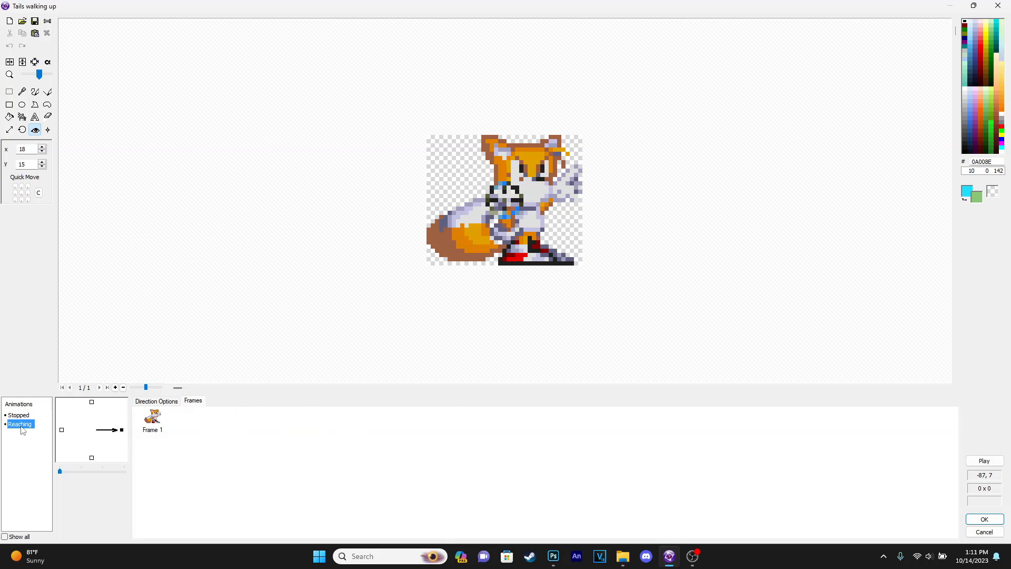
scroll(556, 182, up, 2)
scroll(557, 182, down, 1)
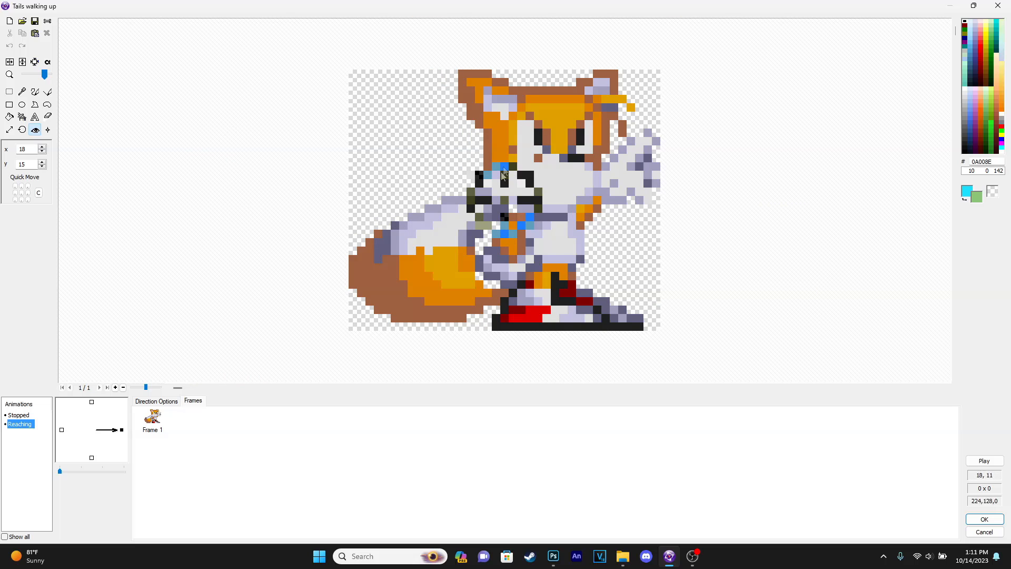
click(14, 416)
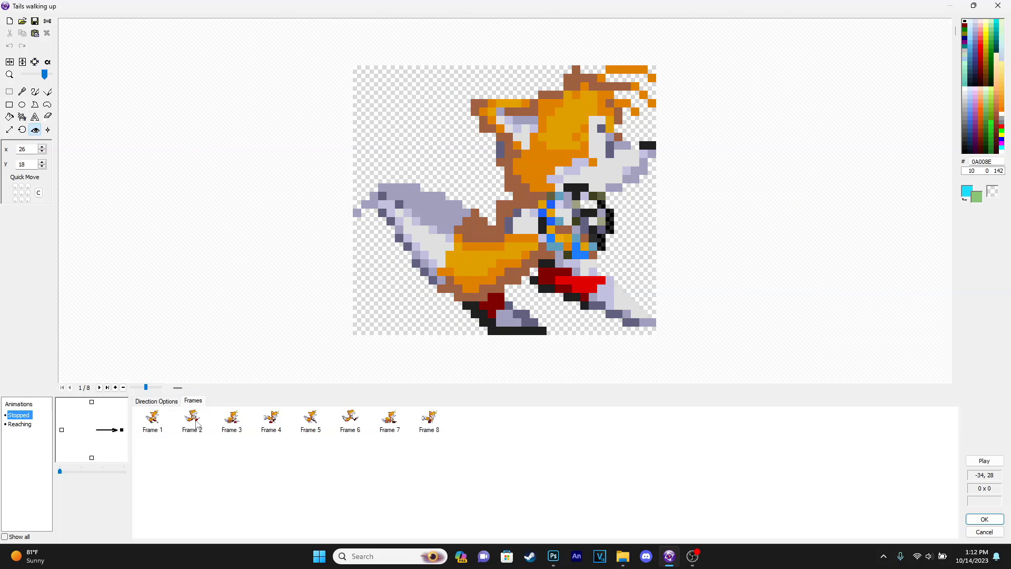
click(192, 419)
click(13, 424)
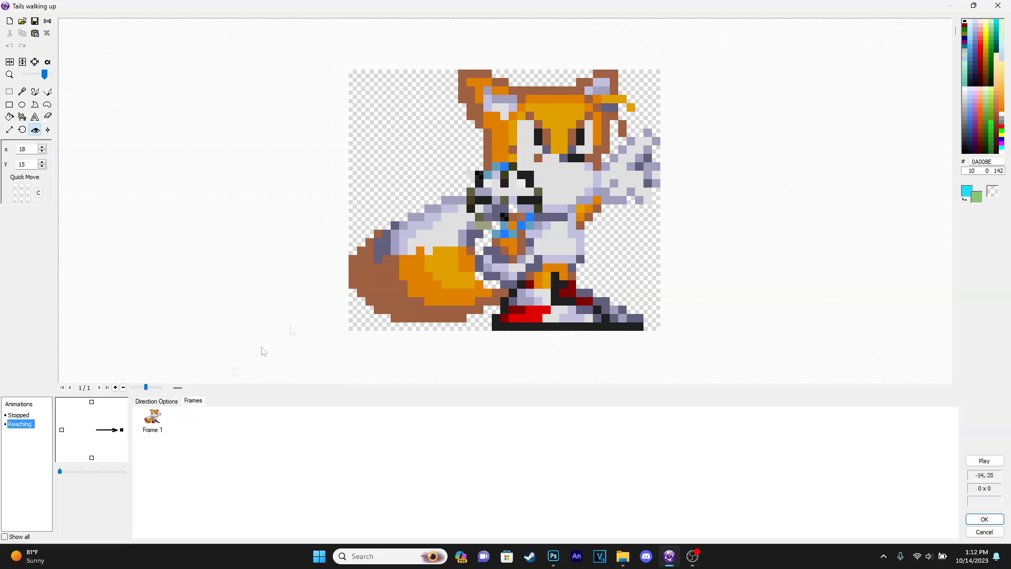
click(985, 519)
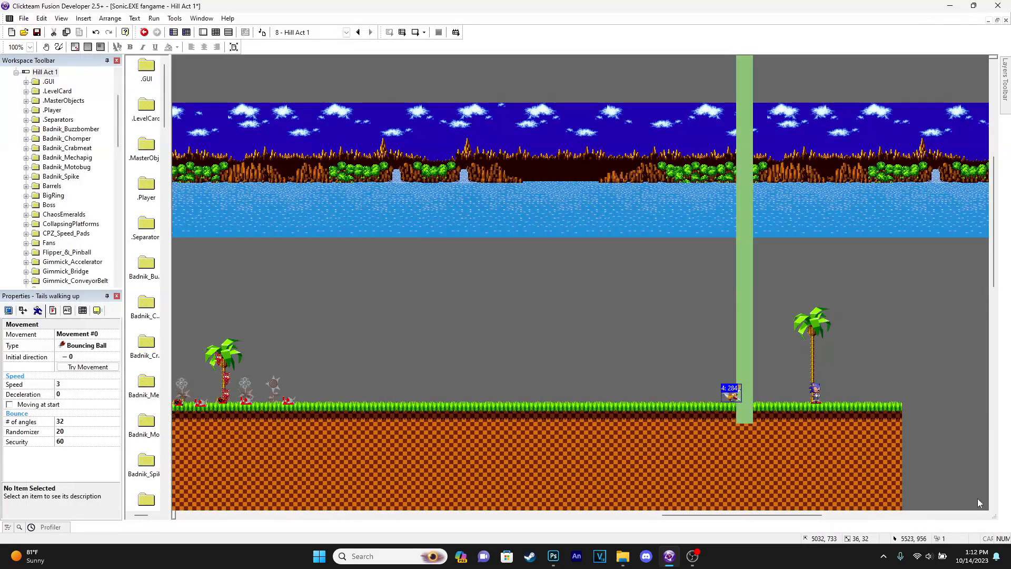
- Check the speed and loop direction options of the Stopped and Reaching animations of the running Tails object
double_click(732, 393)
click(152, 402)
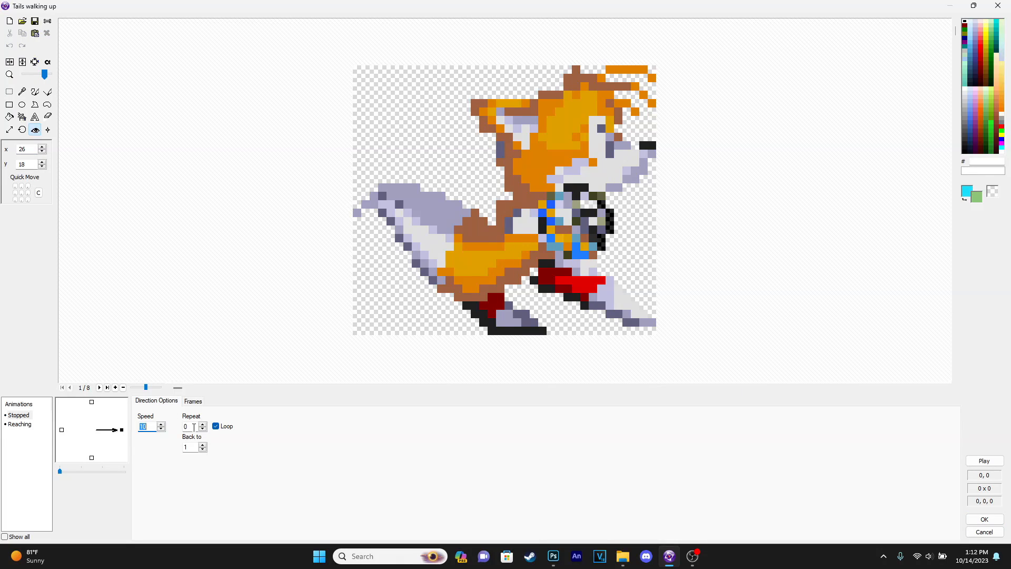
click(16, 426)
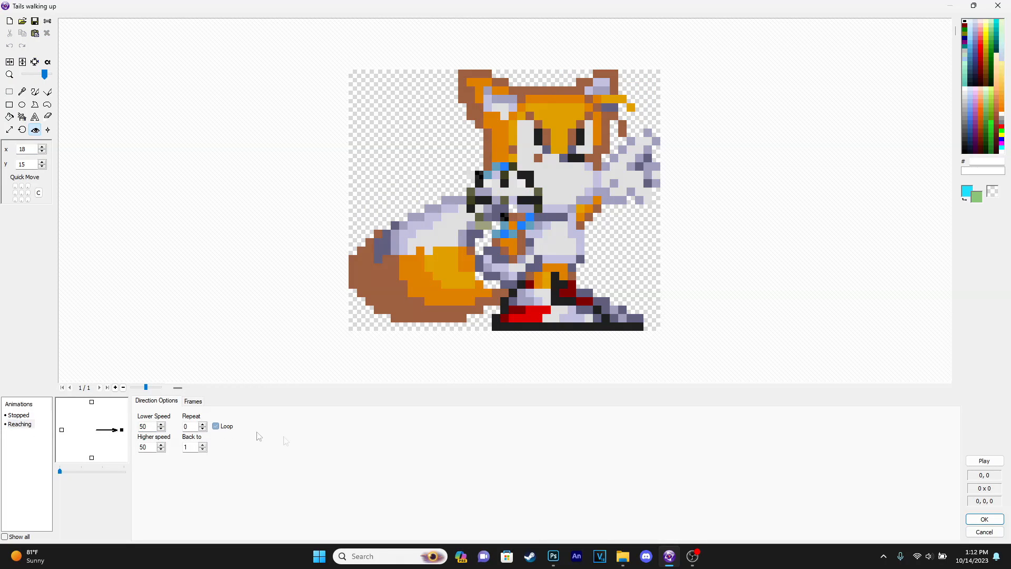
click(985, 520)
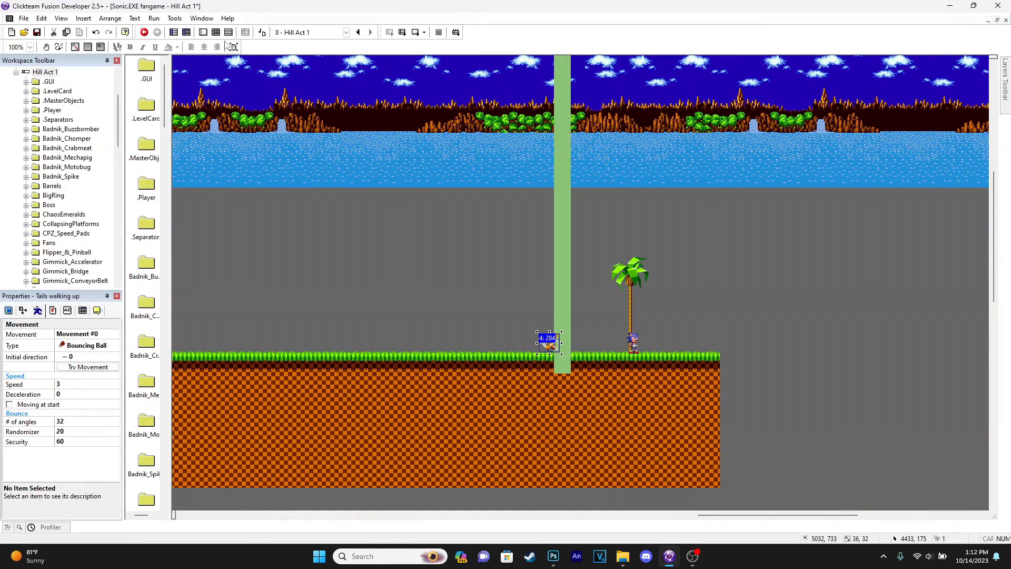
- Add an event condition for a collision between the Tails walking up object and the Sonic object
key(ctrl+e)
click(179, 382)
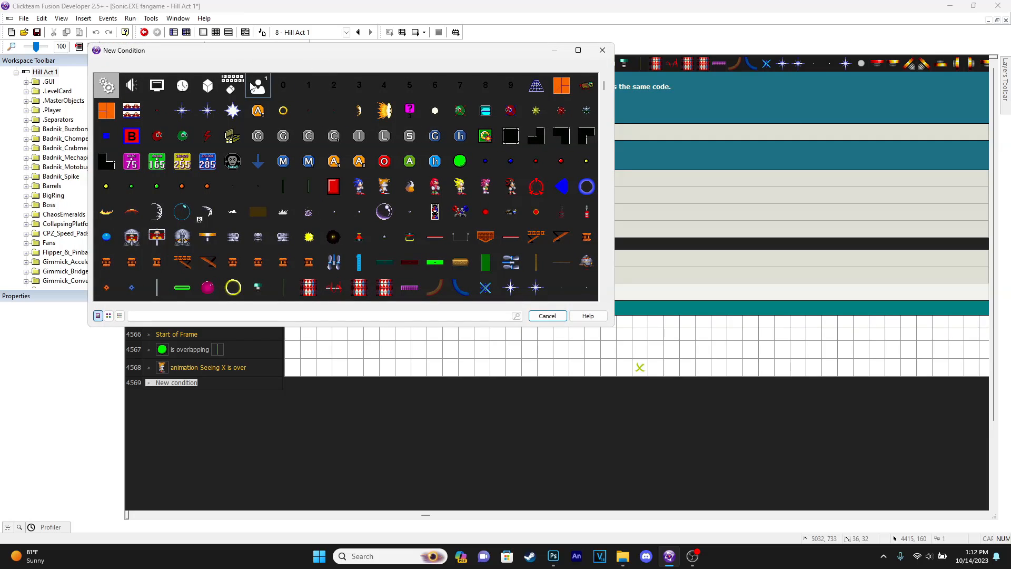
scroll(267, 182, down, 10)
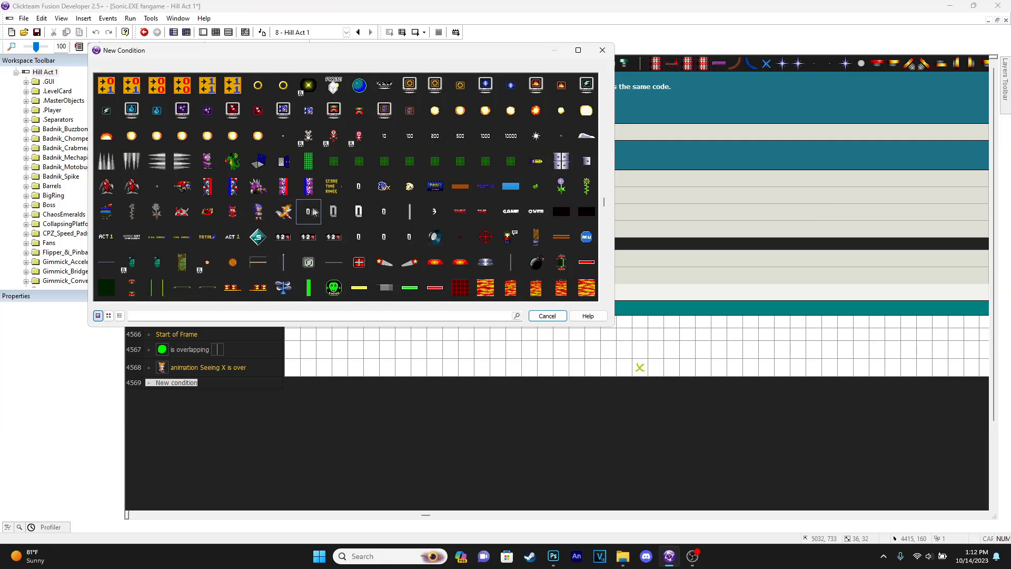
scroll(230, 205, up, 2)
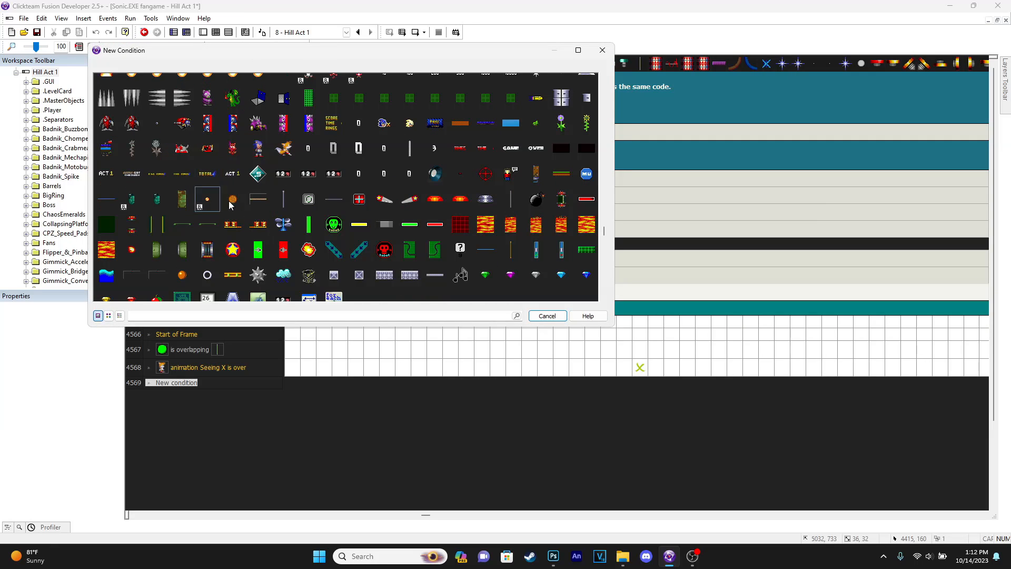
click(285, 141)
mouse_move(350, 145)
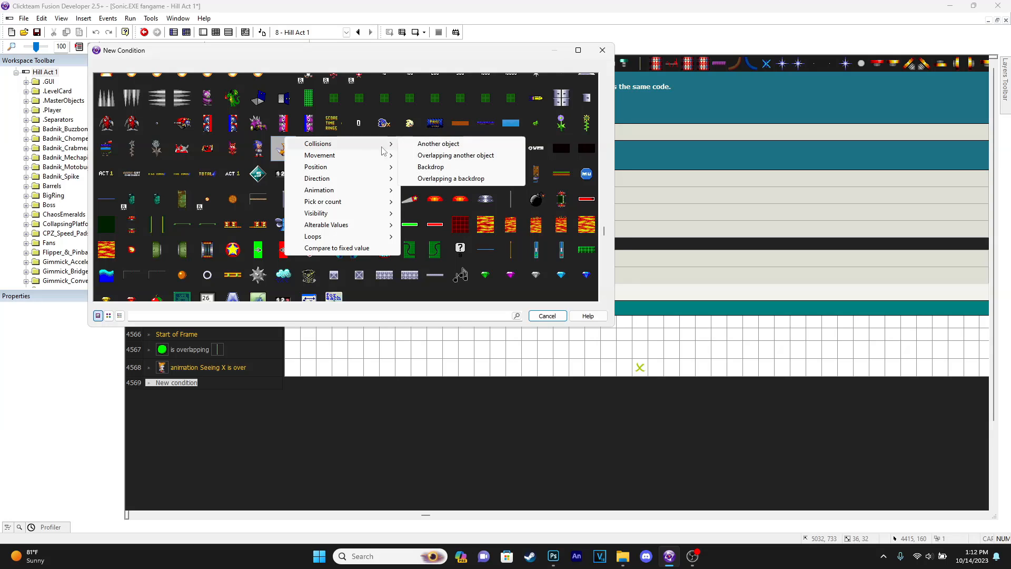
click(427, 144)
scroll(300, 205, down, 5)
scroll(301, 205, down, 3)
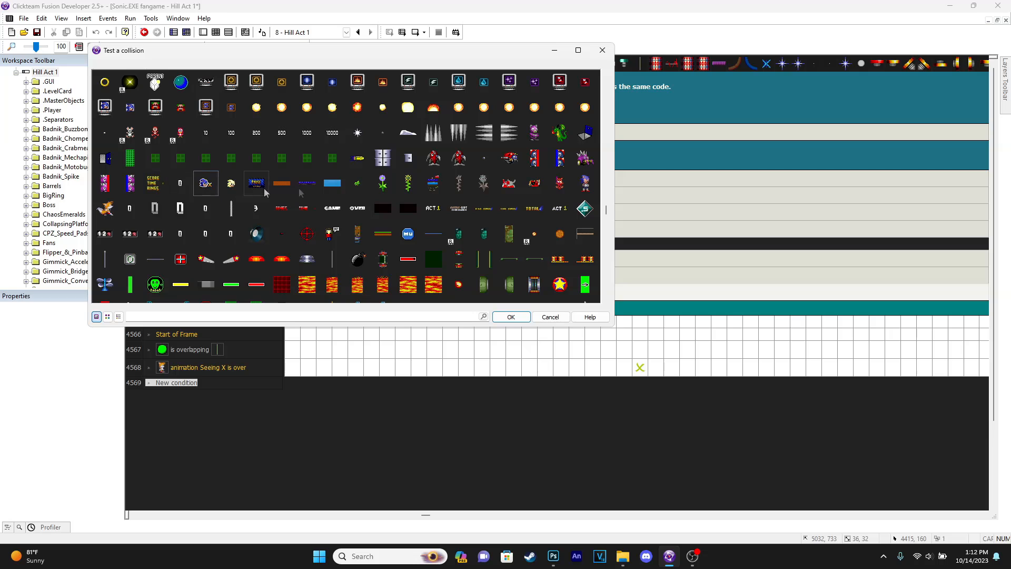
click(503, 316)
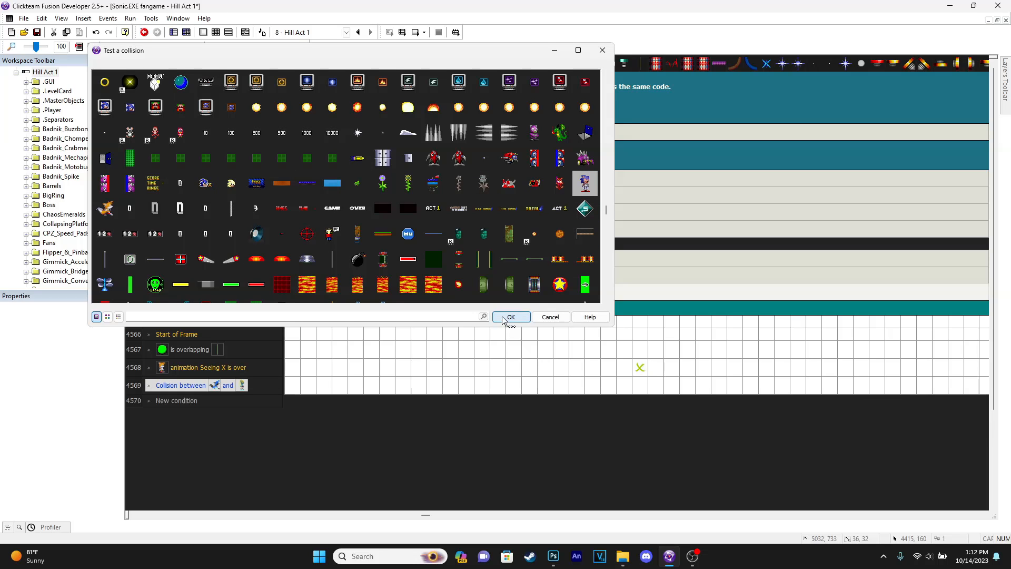
- Add an action to the collision event that stops the movement of the Tails walking up object
drag(415, 512, 706, 514)
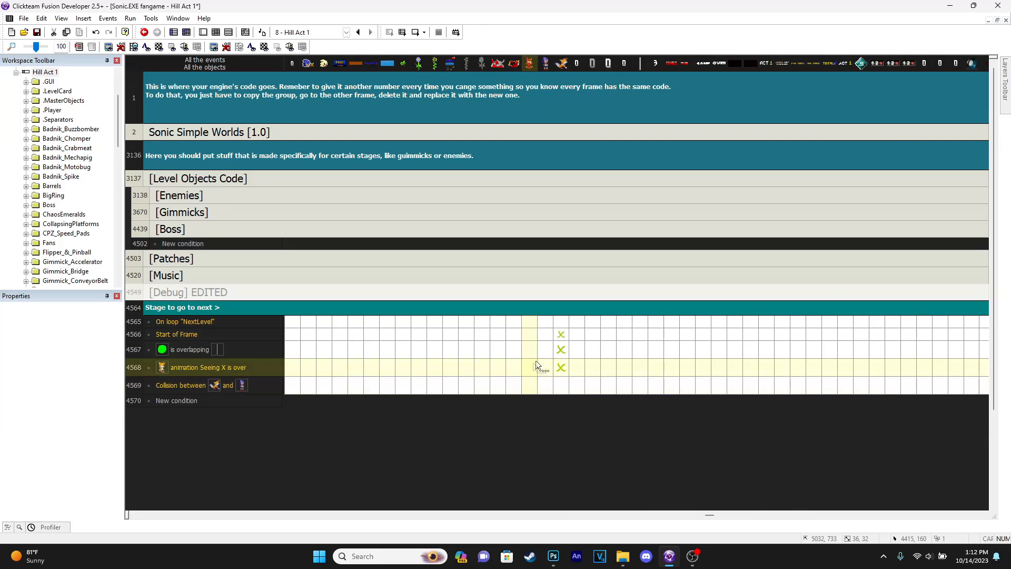
right_click(561, 385)
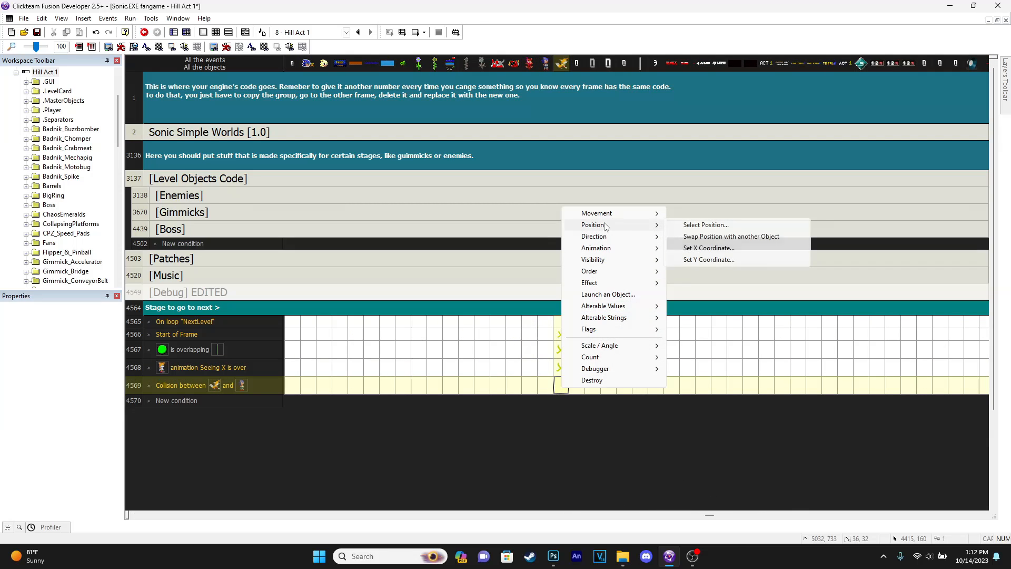
mouse_move(605, 213)
click(696, 214)
- Add an action to the collision event that changes the Tails walking up object's animation sequence to Reaching
right_click(566, 380)
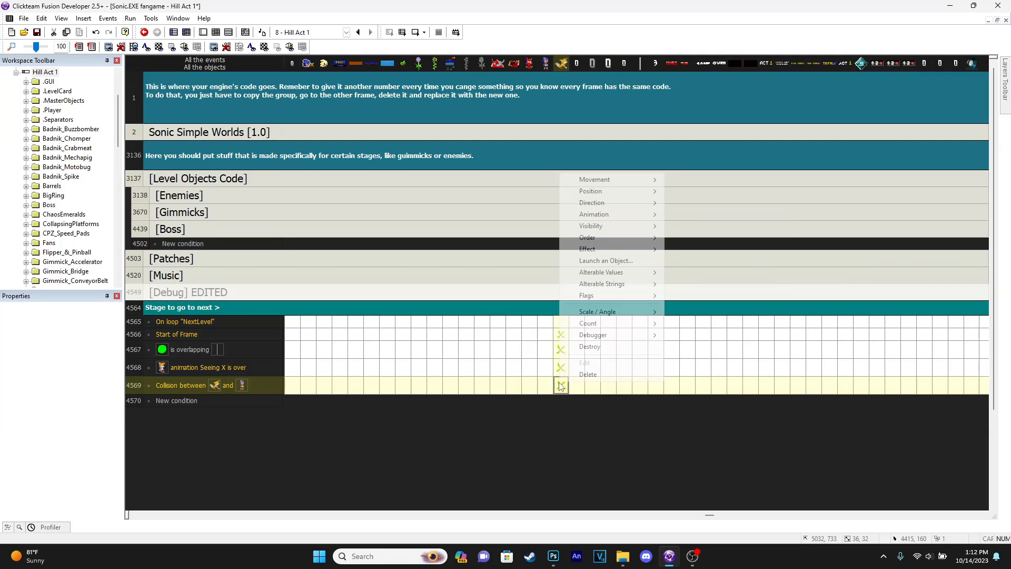
mouse_move(643, 204)
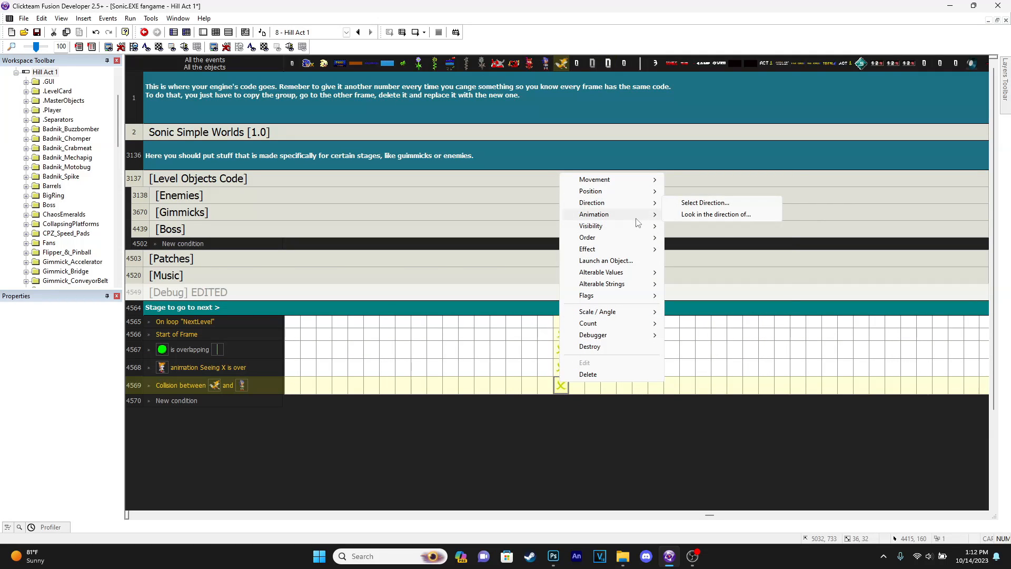
mouse_move(792, 240)
click(842, 237)
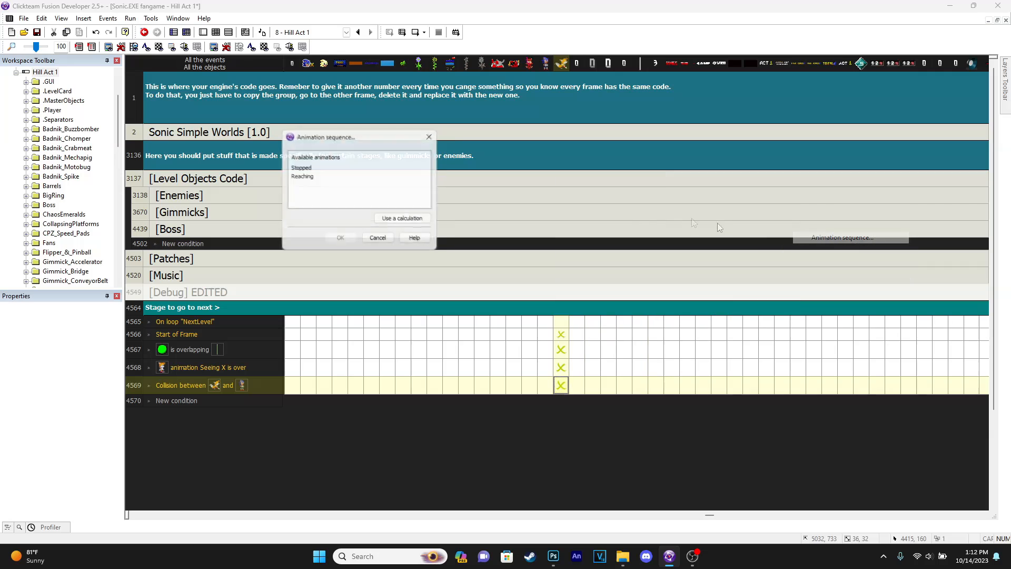
click(339, 240)
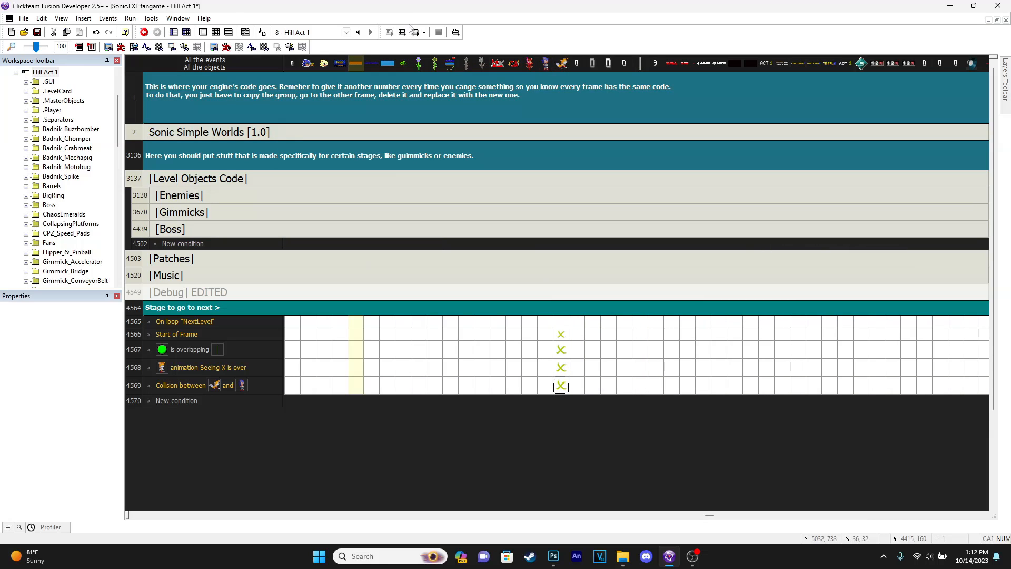
- Test-run the frame, play through to the scene where Tails meets Sonic, and close the game window
key(F7)
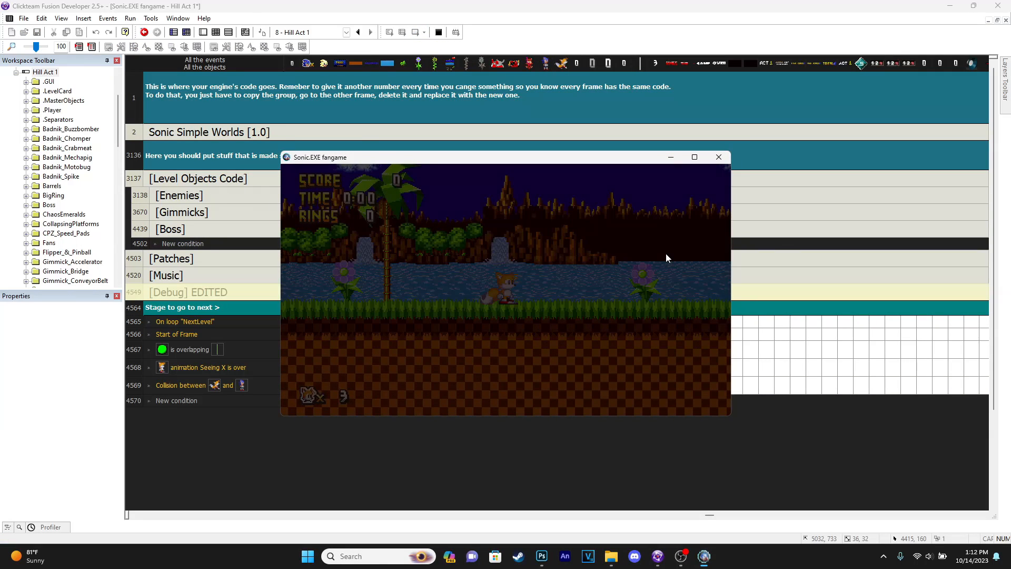
key(Right)
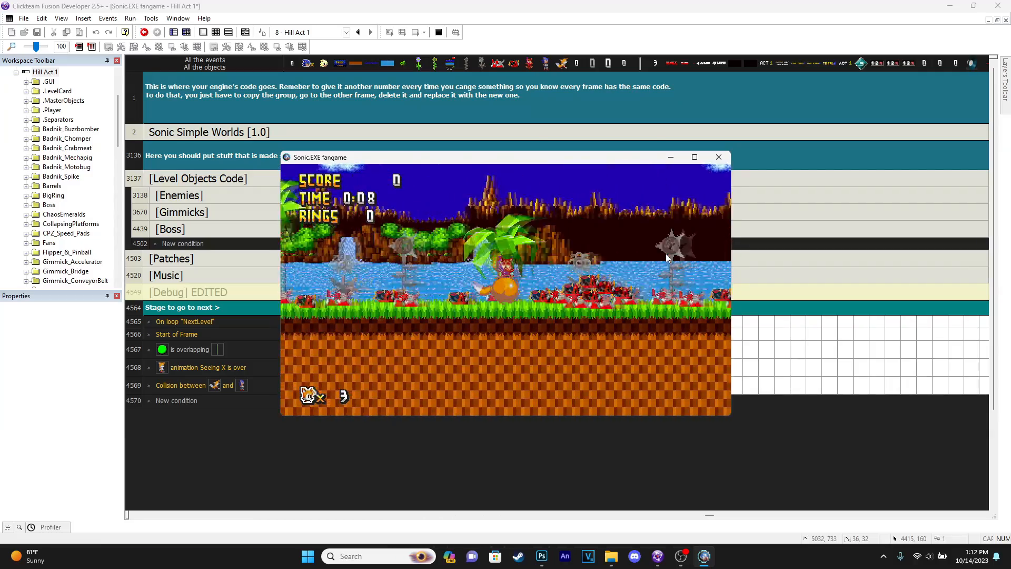
key(space)
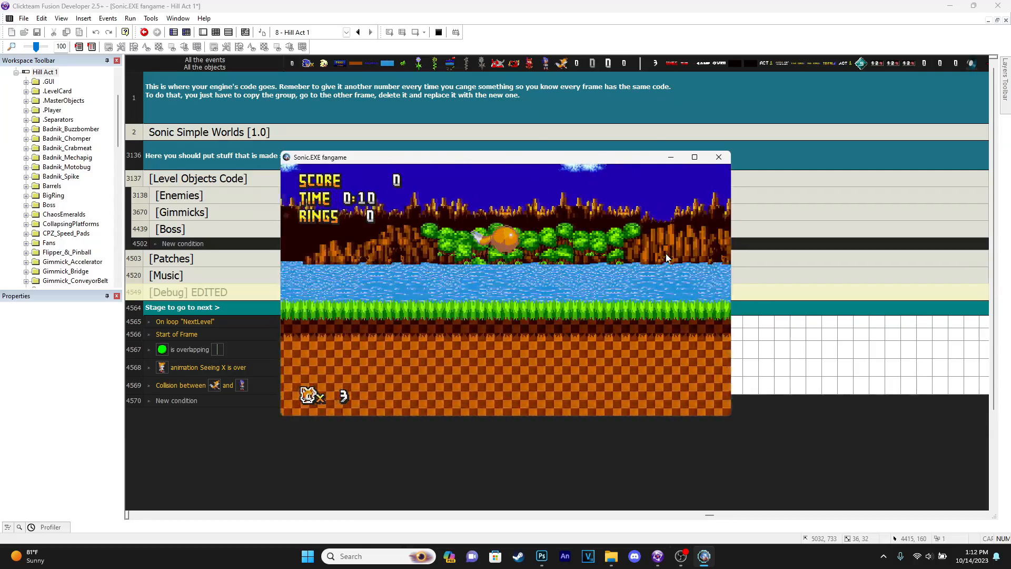
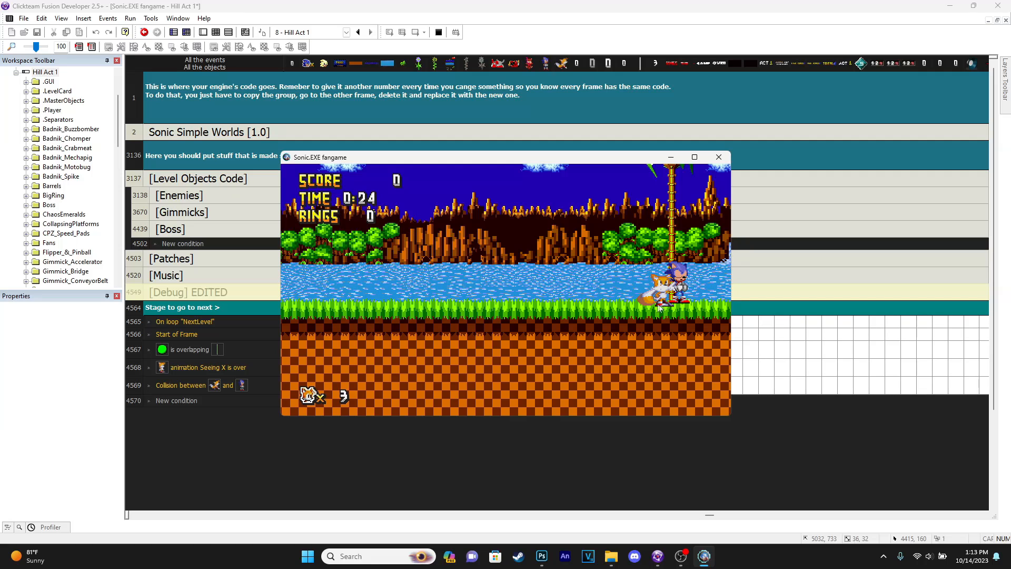
click(719, 157)
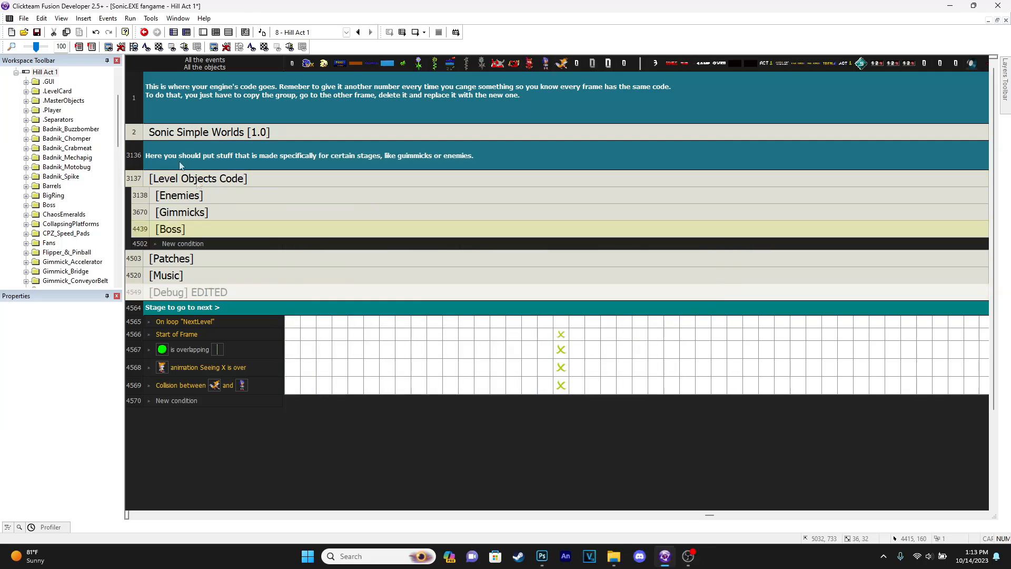
- Move the hot spot of the Tails walking up object's Reaching frame to X 21, Y 17
click(203, 32)
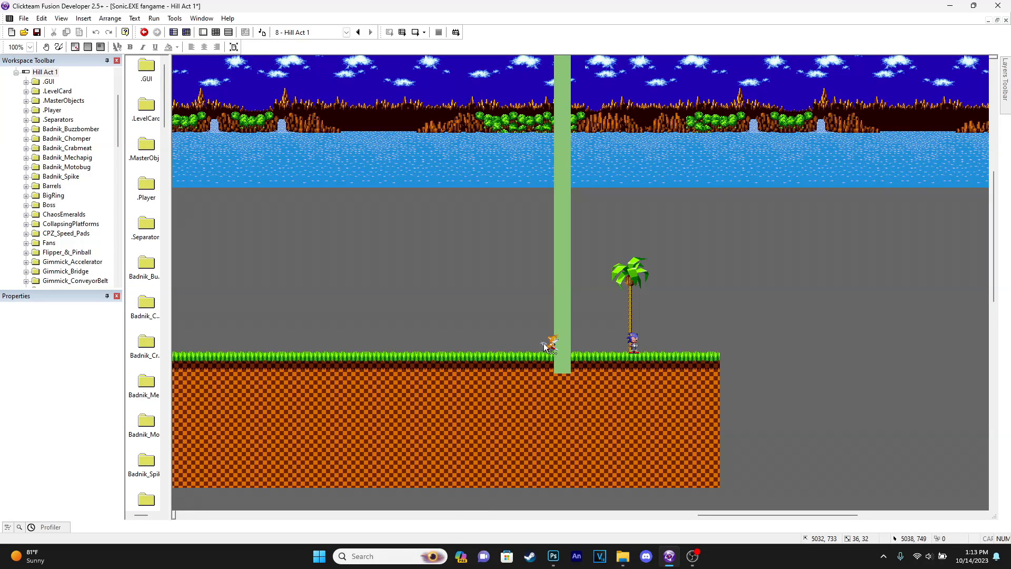
double_click(548, 345)
click(21, 425)
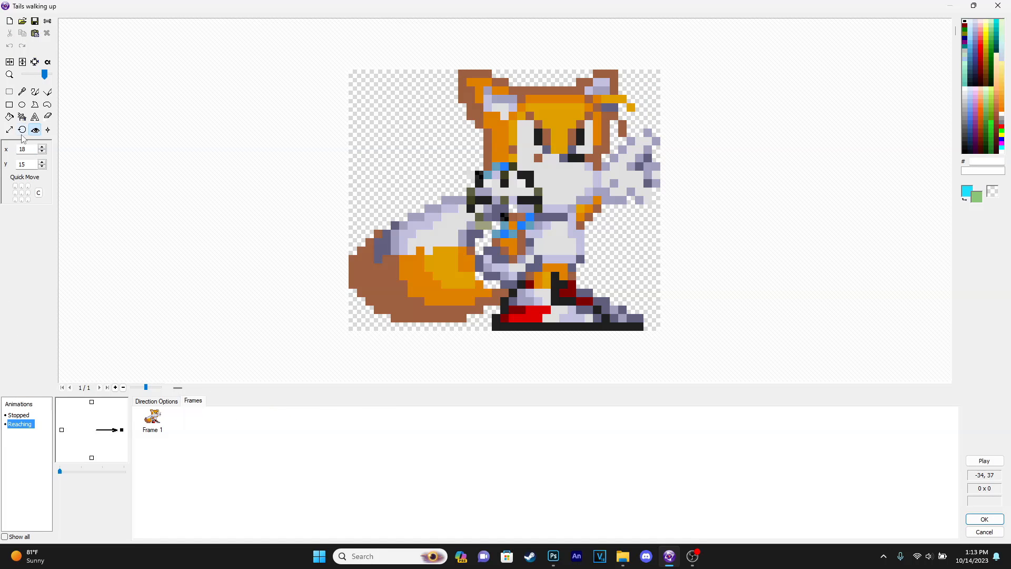
scroll(534, 200, up, 2)
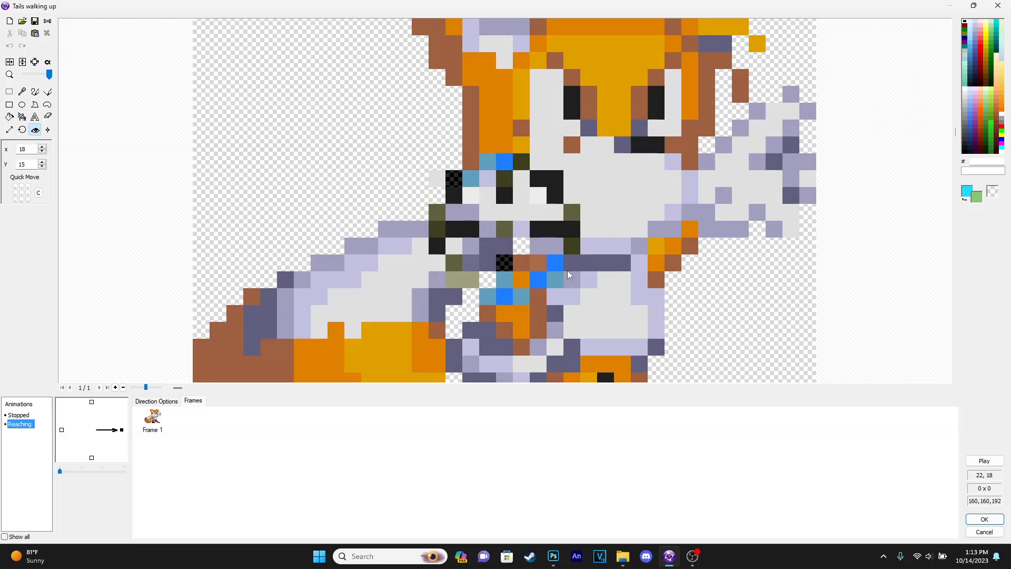
click(555, 261)
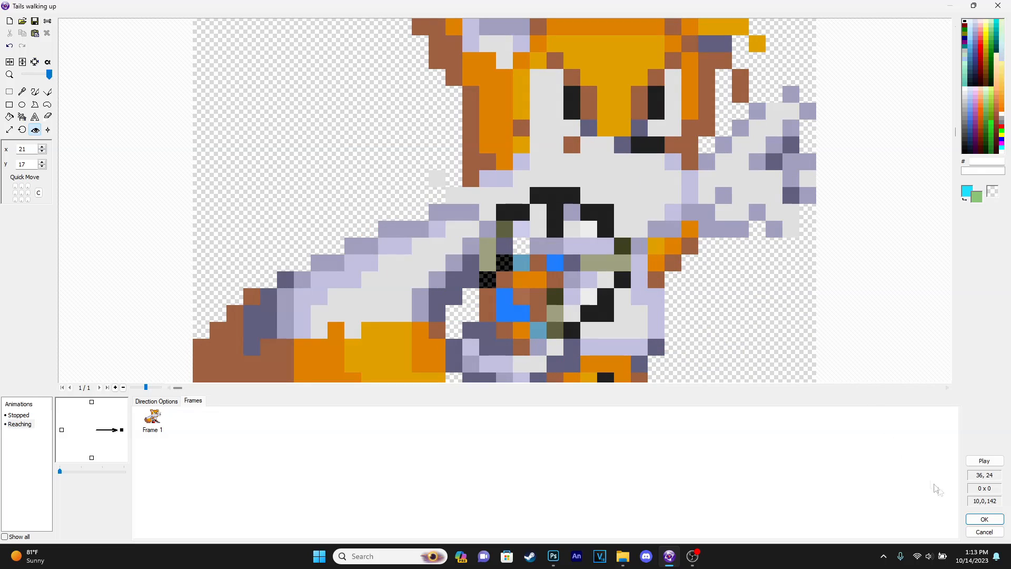
- Accept the hot spot edit and insert the limit condition "Only one action when event loops" into the Tails and Sonic collision event
click(984, 519)
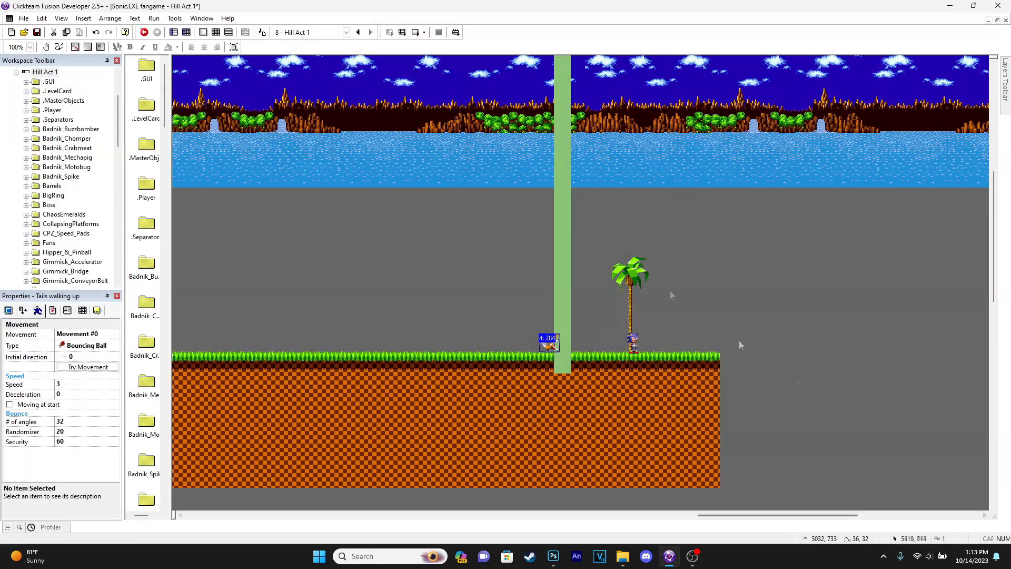
click(216, 33)
mouse_move(562, 388)
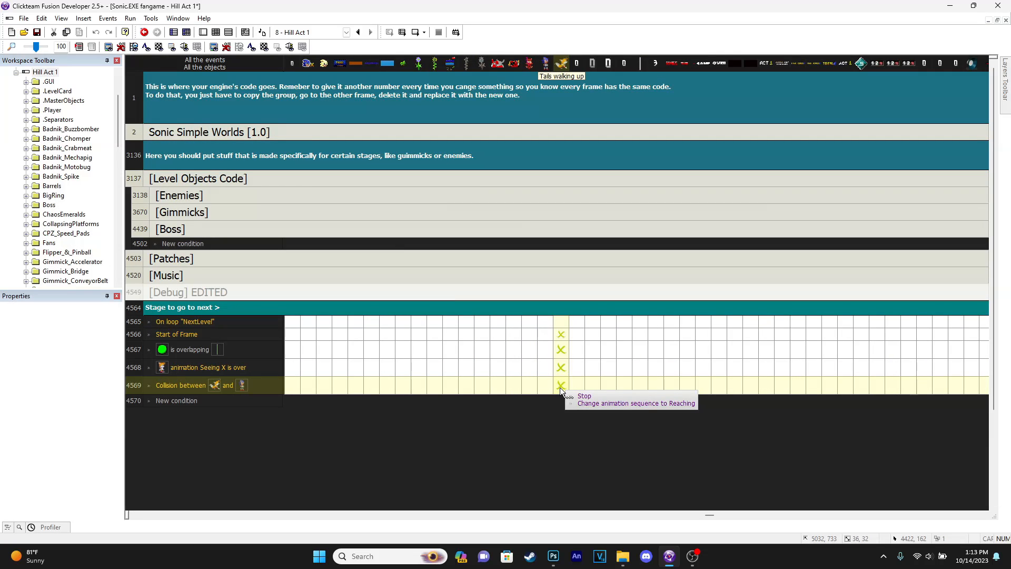
drag(710, 517, 142, 516)
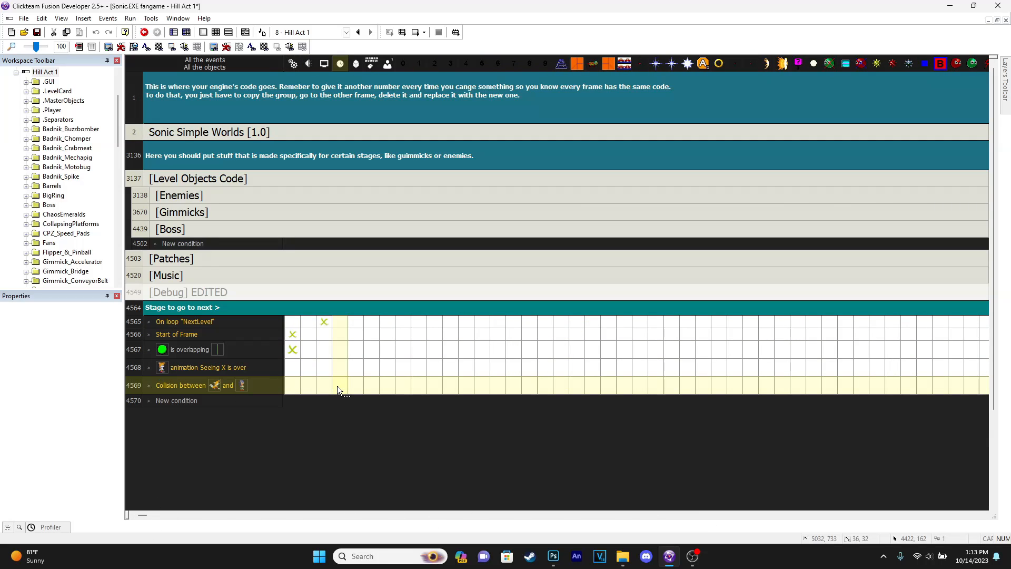
right_click(165, 385)
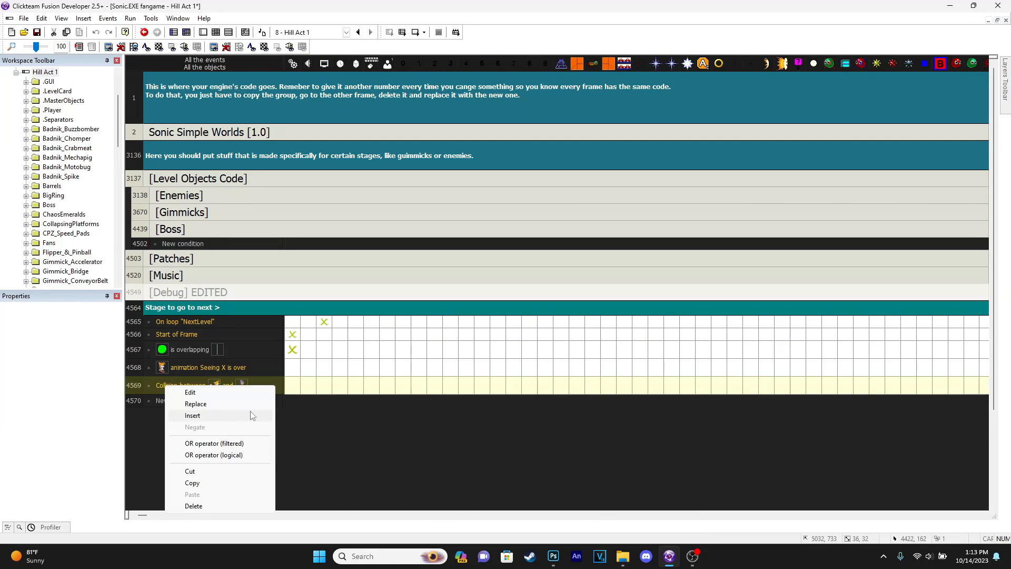
click(210, 417)
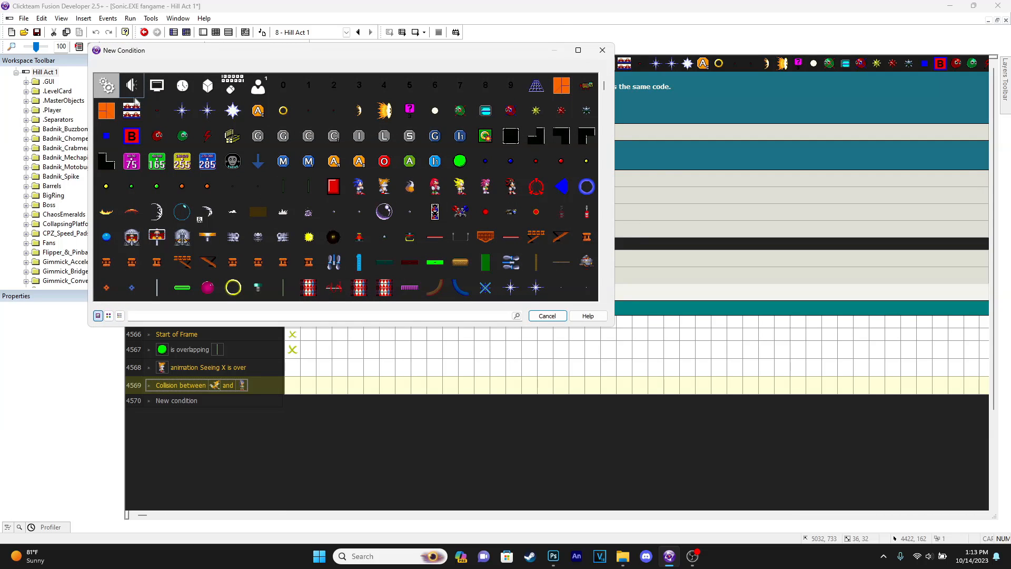
click(108, 85)
mouse_move(208, 163)
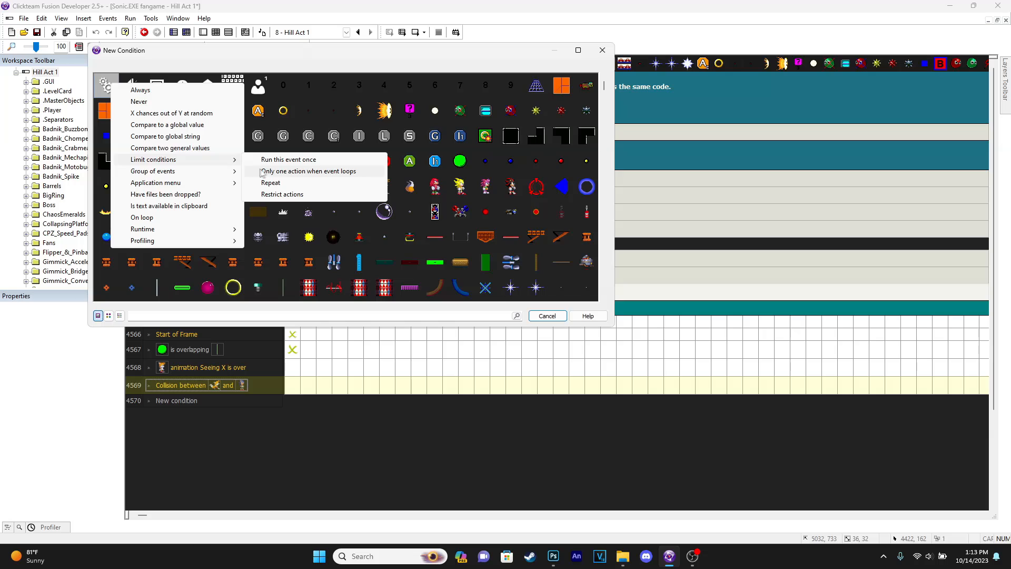
click(285, 171)
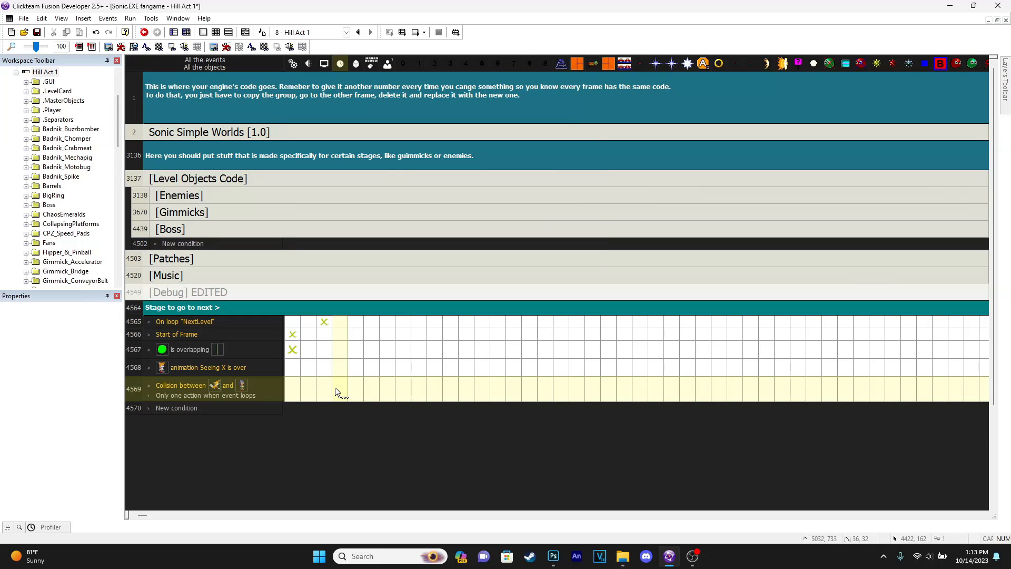
- Add a timer action to the collision event that fires the event "Open eyes" after 2 seconds
click(335, 387)
click(380, 411)
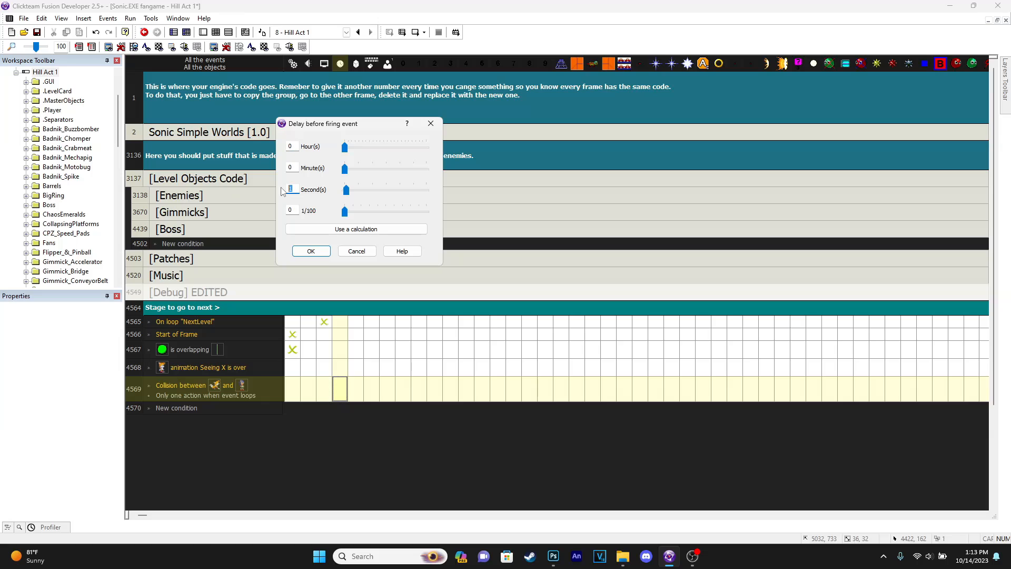
click(312, 251)
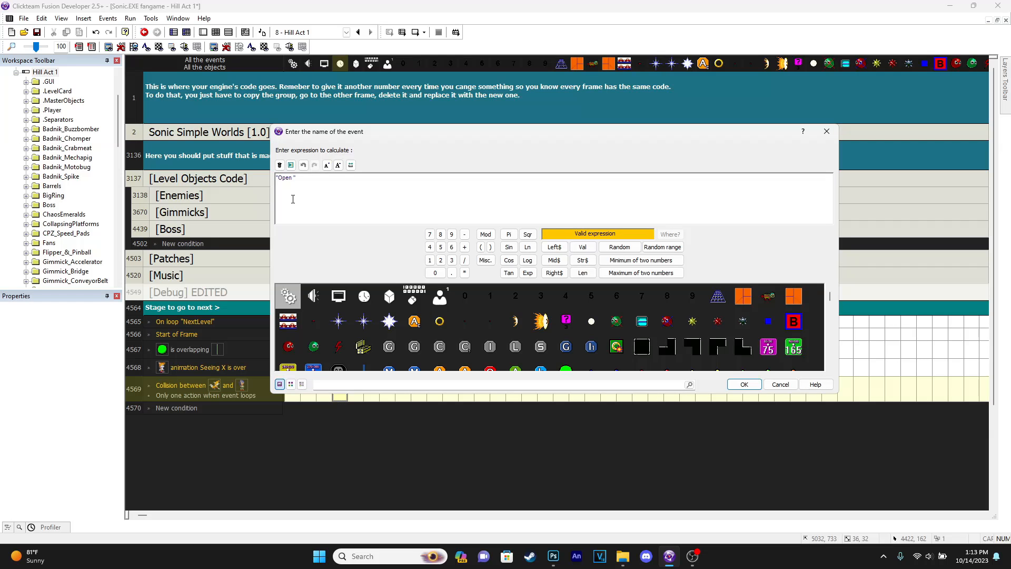
key(Return)
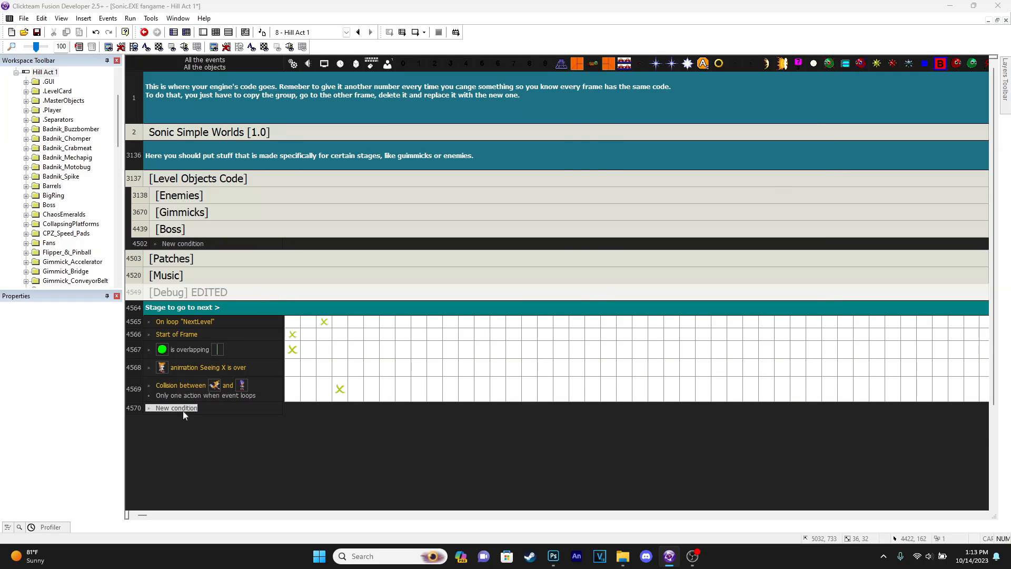
- Create a new event with the timer condition On event, named "open eyes"
double_click(178, 409)
click(183, 86)
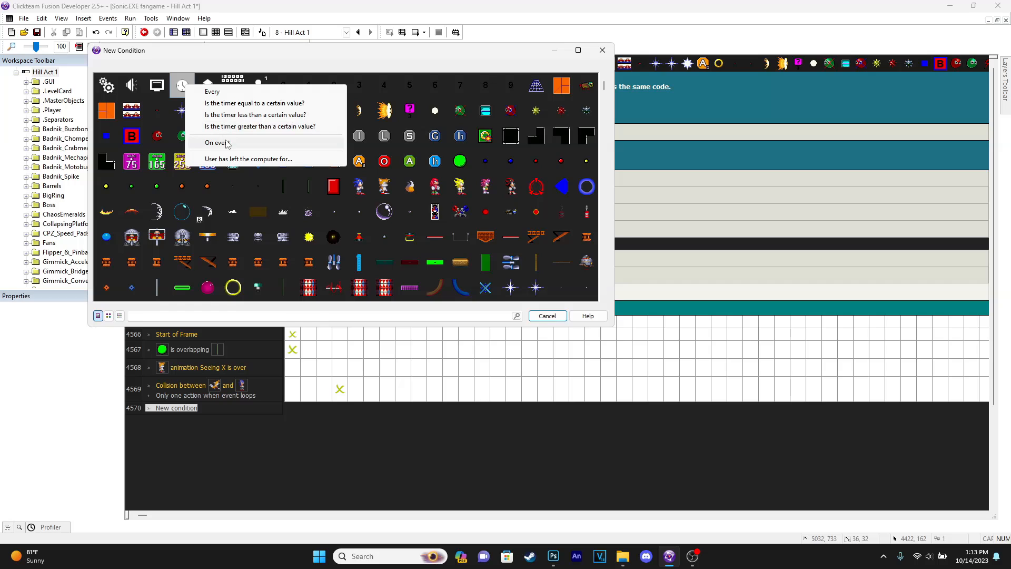
click(197, 142)
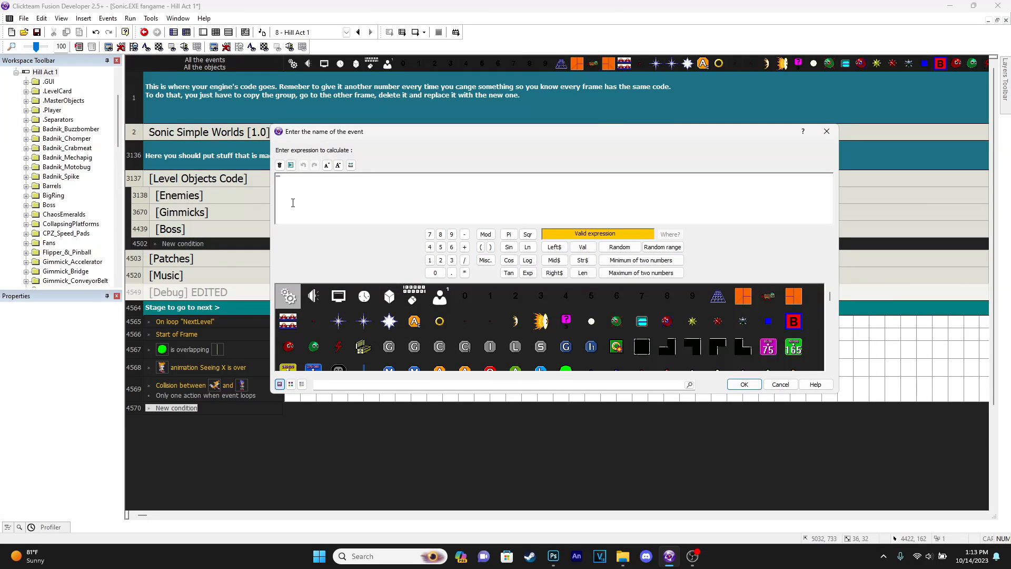
text("open eyes")
key(Return)
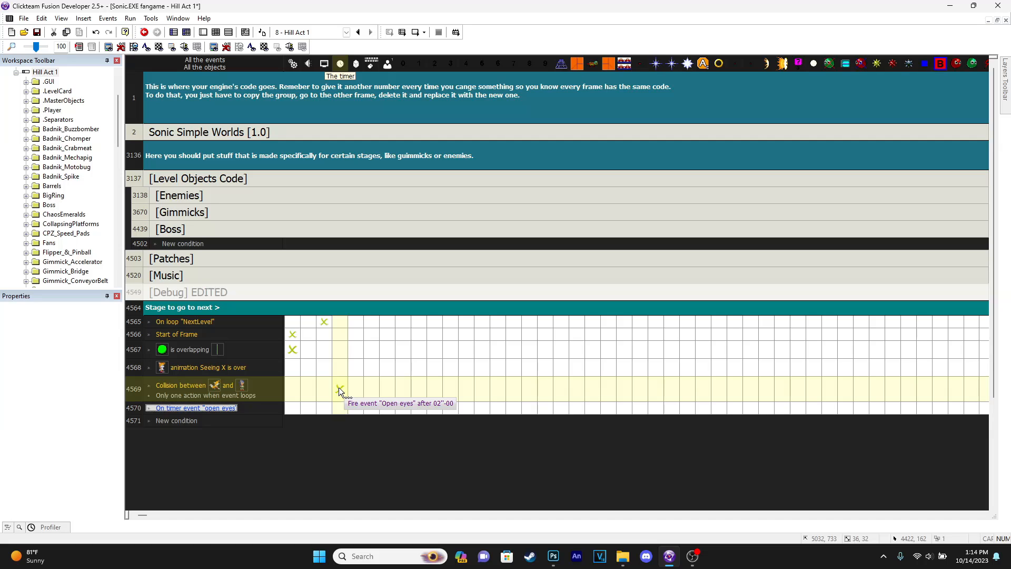
- Edit the event name in the new timer condition to "Open eyes" with a capital O
right_click(240, 412)
click(255, 419)
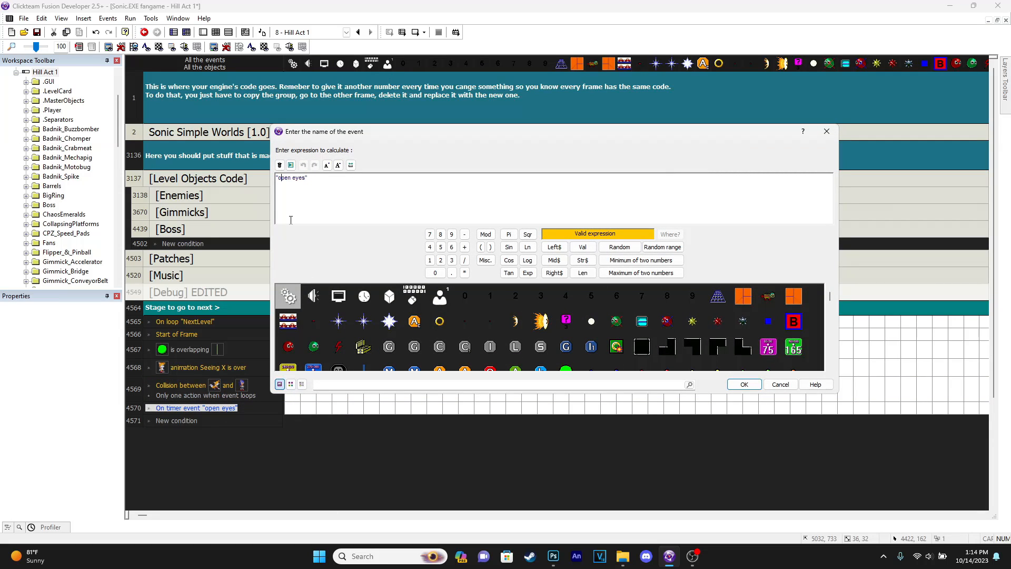
text(O)
key(Return)
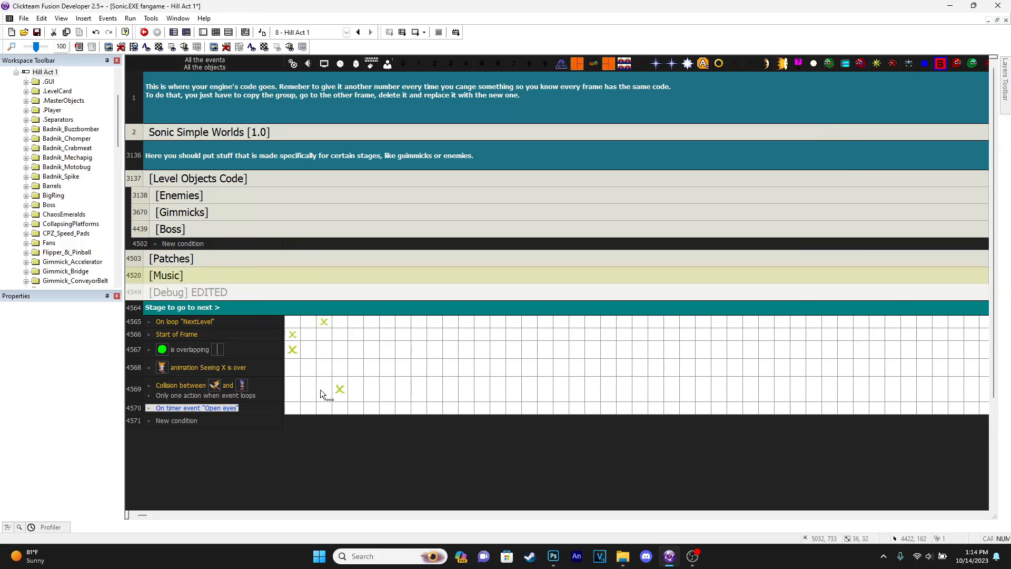
- Add an action to the "Open eyes" timer event that changes the Sonic object's animation frame to 1
drag(143, 518, 289, 517)
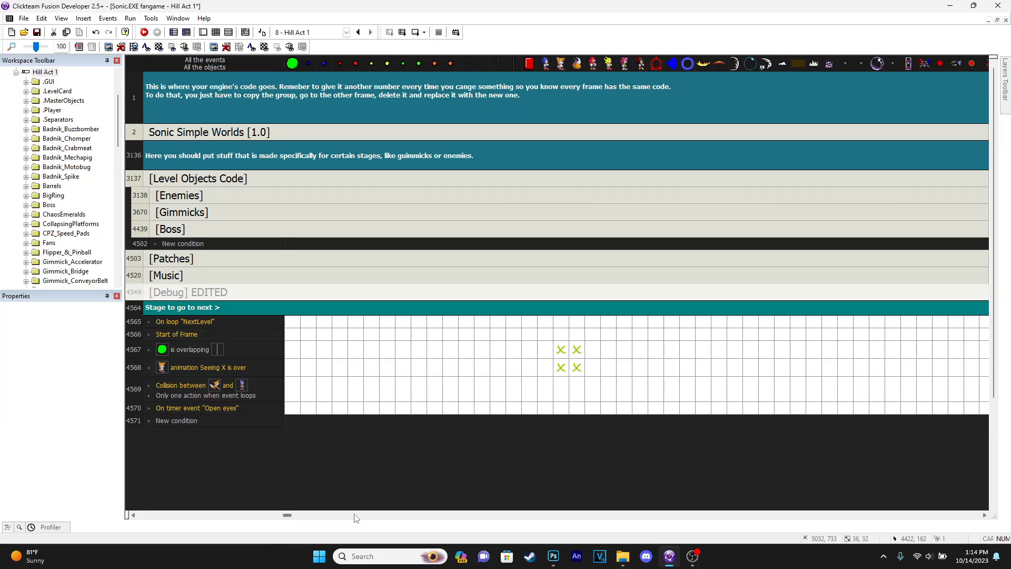
click(295, 517)
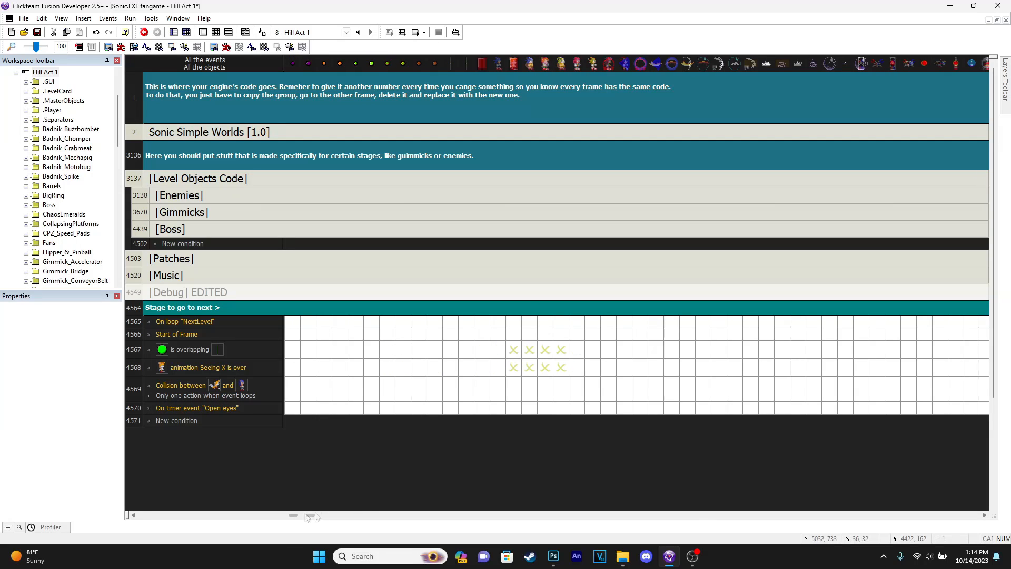
right_click(544, 407)
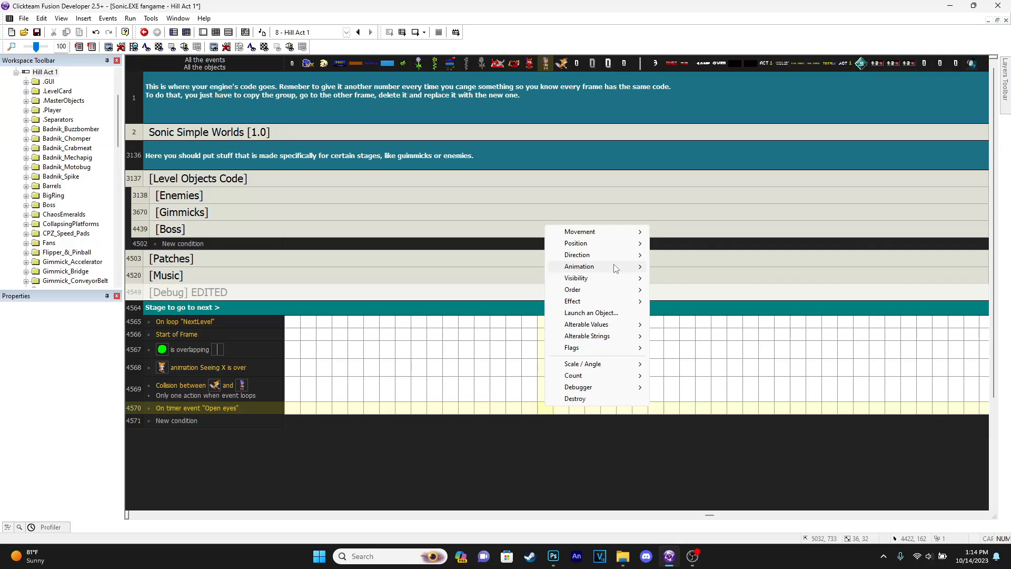
mouse_move(646, 269)
mouse_move(743, 290)
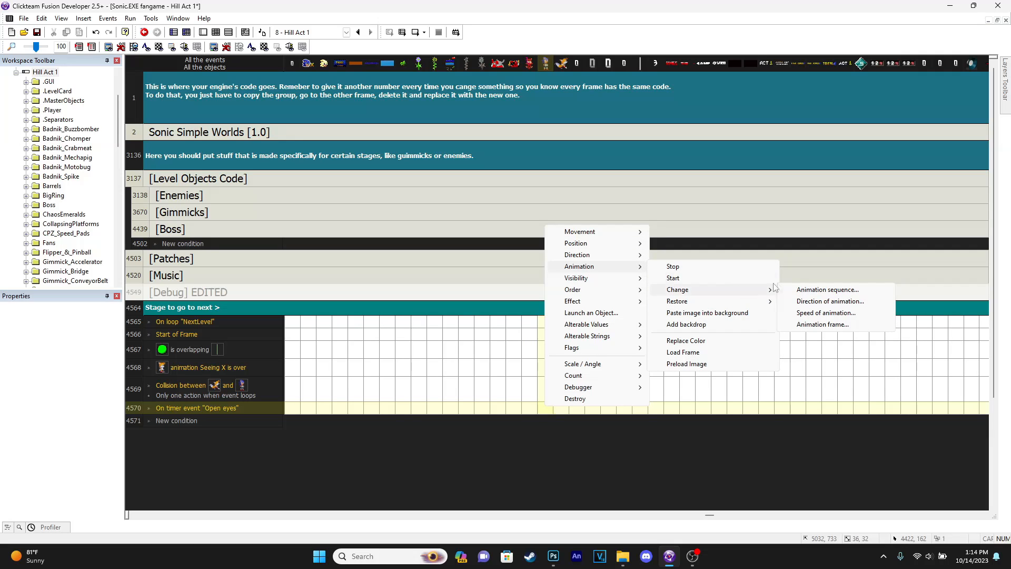
click(839, 325)
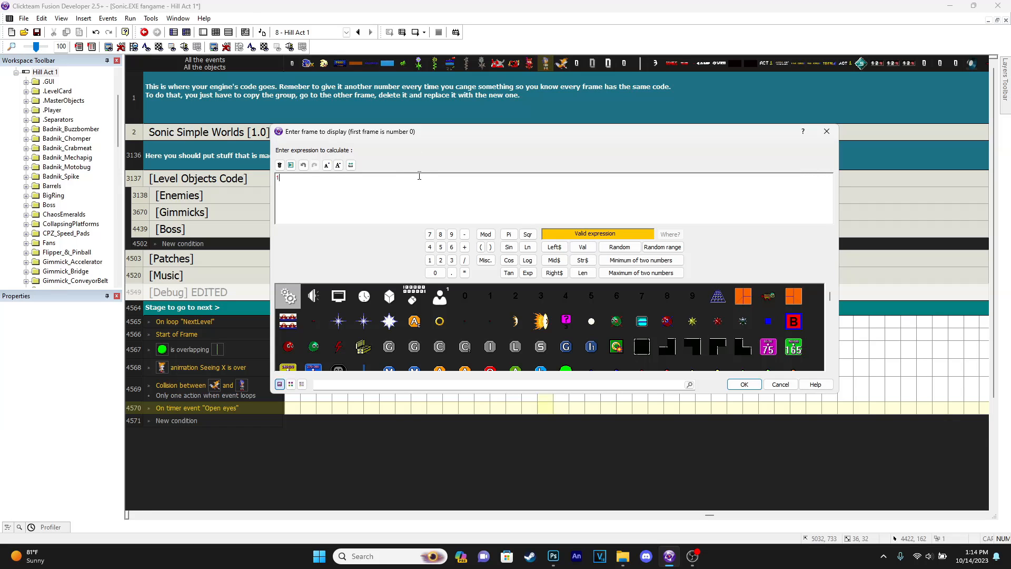
key(Return)
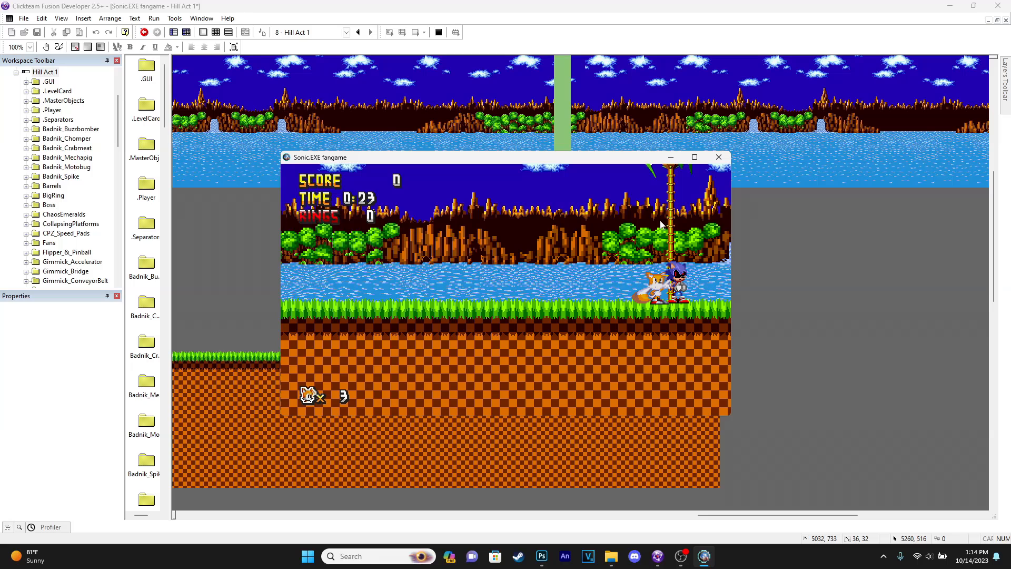
- Close the test game and edit the delay of the "Open eyes" timer action in the collision event
click(719, 157)
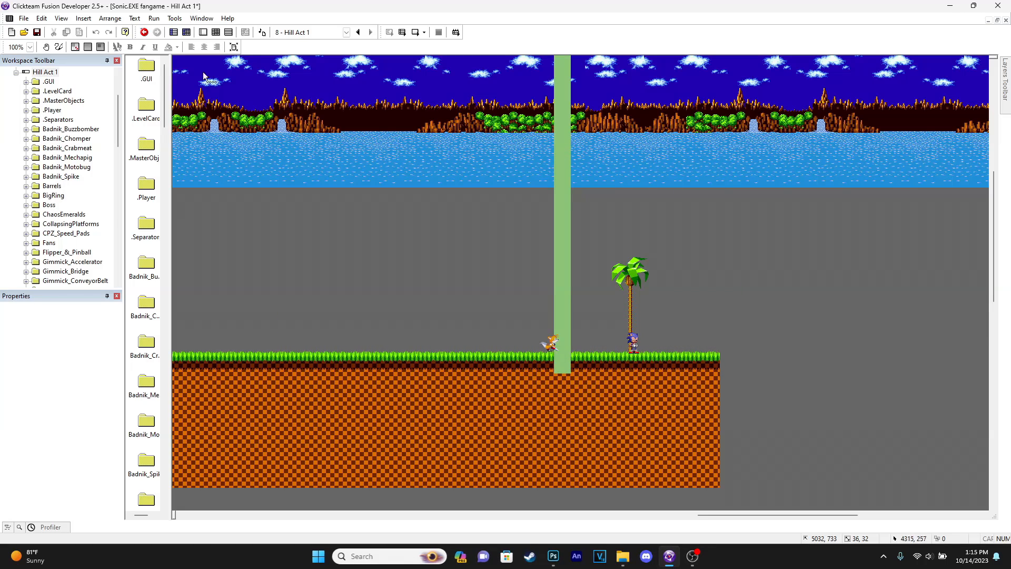
click(216, 33)
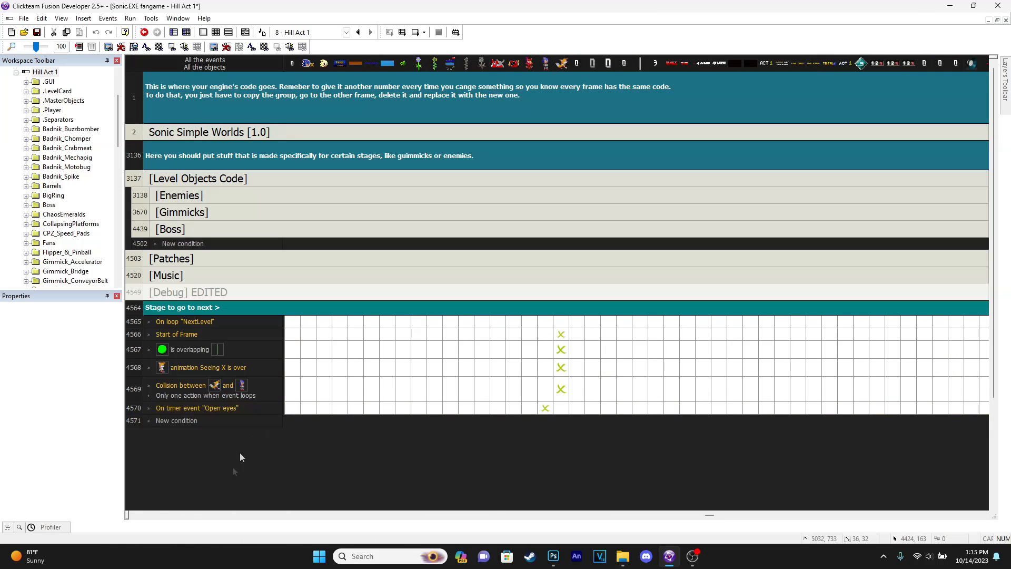
drag(710, 518, 142, 517)
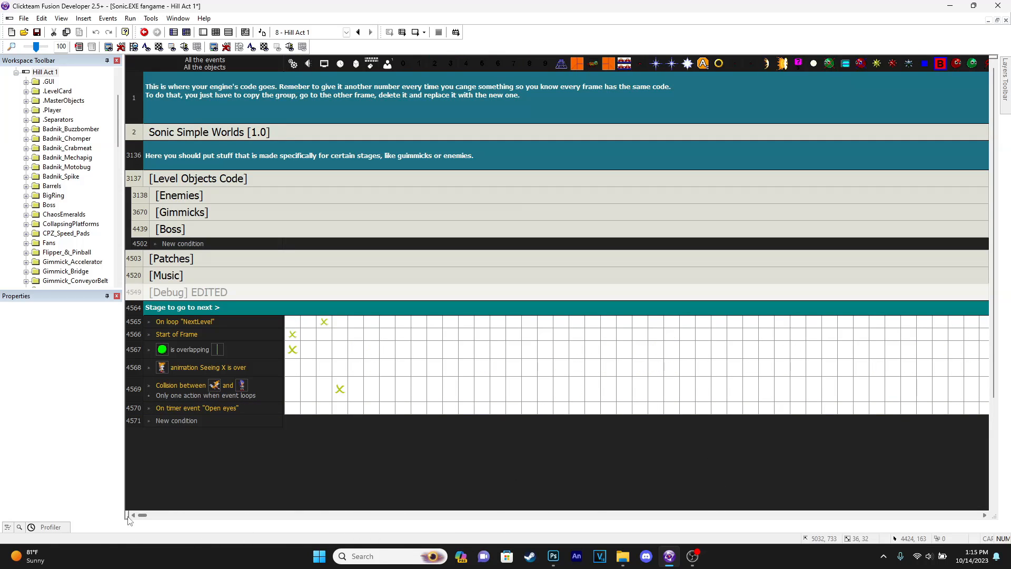
right_click(339, 390)
click(379, 439)
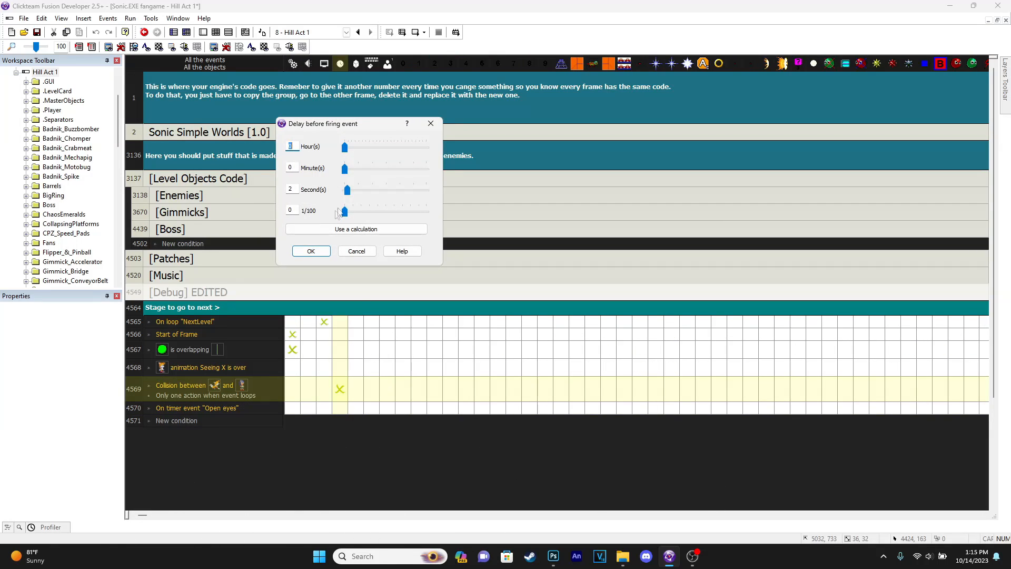
click(312, 250)
key(Return)
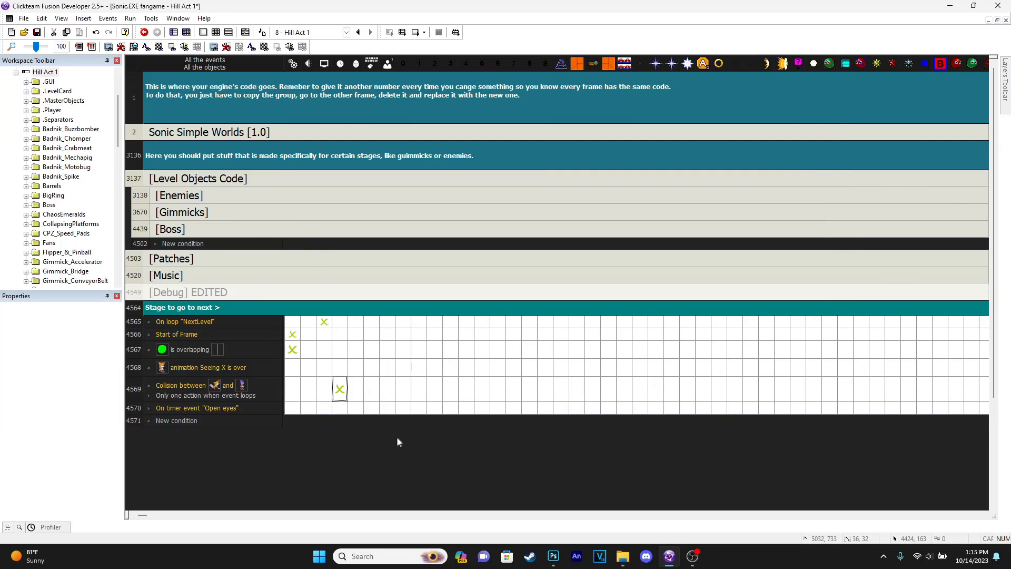
- Turn off Visible at start for the green Cutscene trigger object and save the project
click(204, 32)
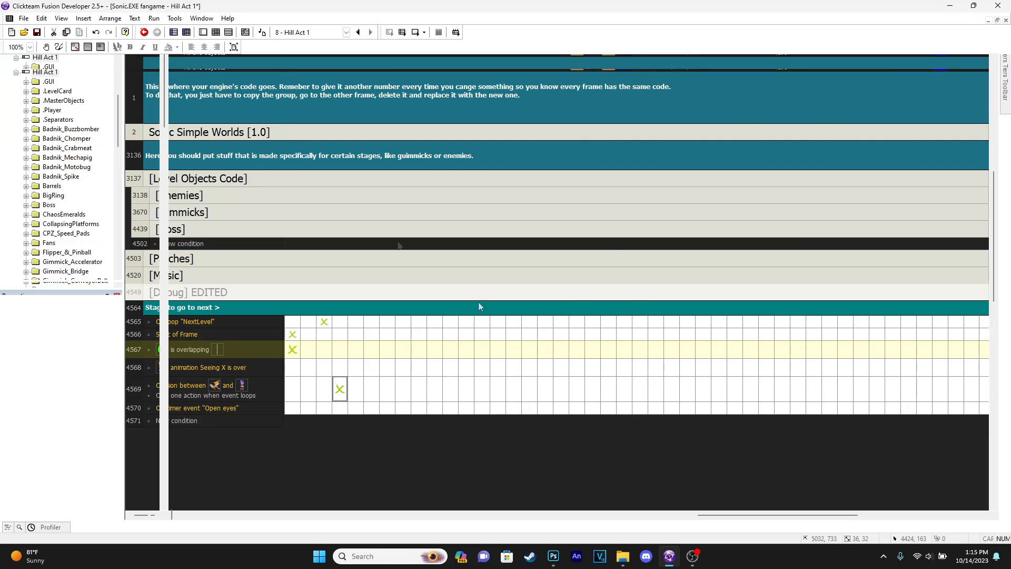
click(561, 266)
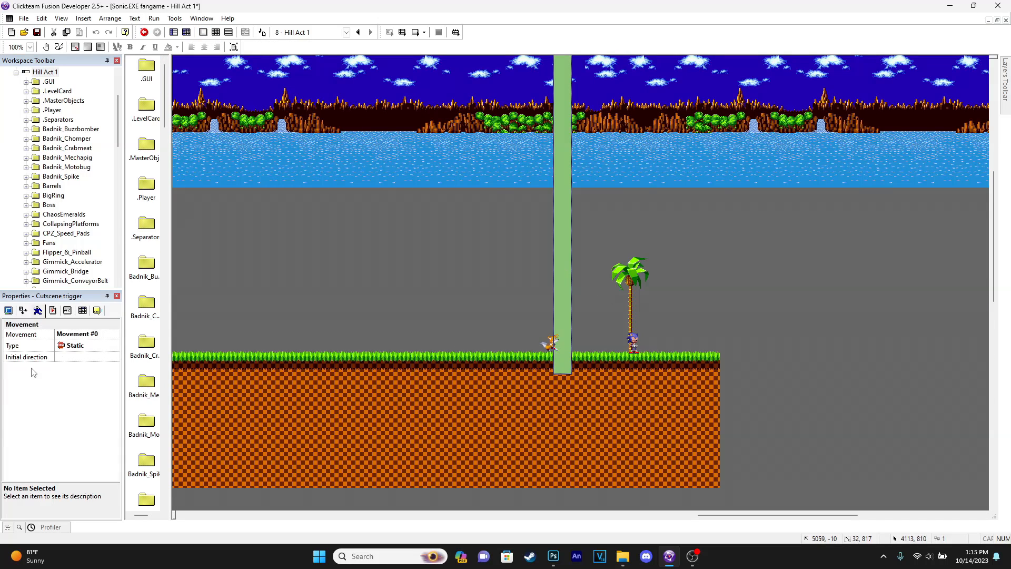
click(9, 311)
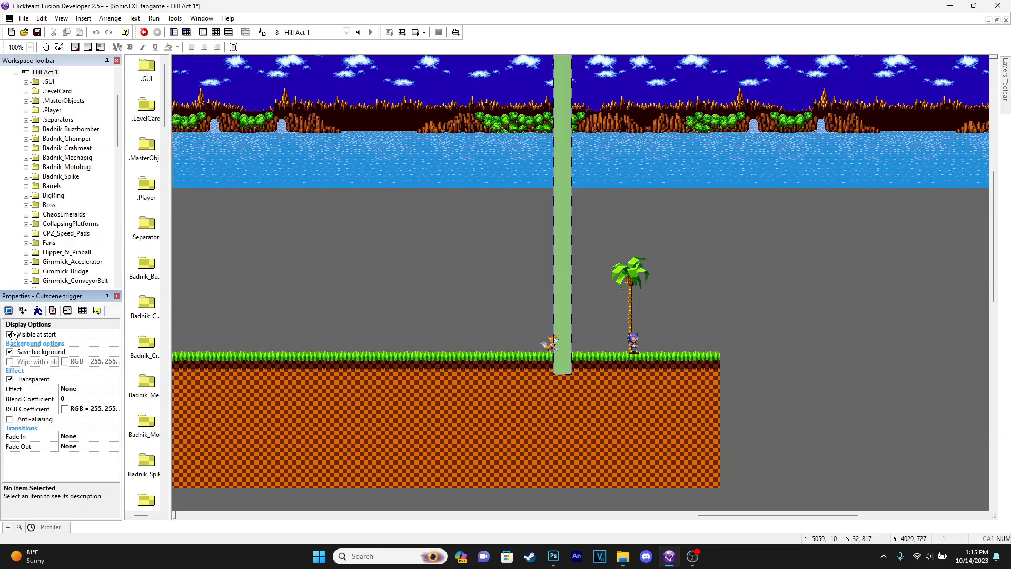
click(405, 281)
key(ctrl+s)
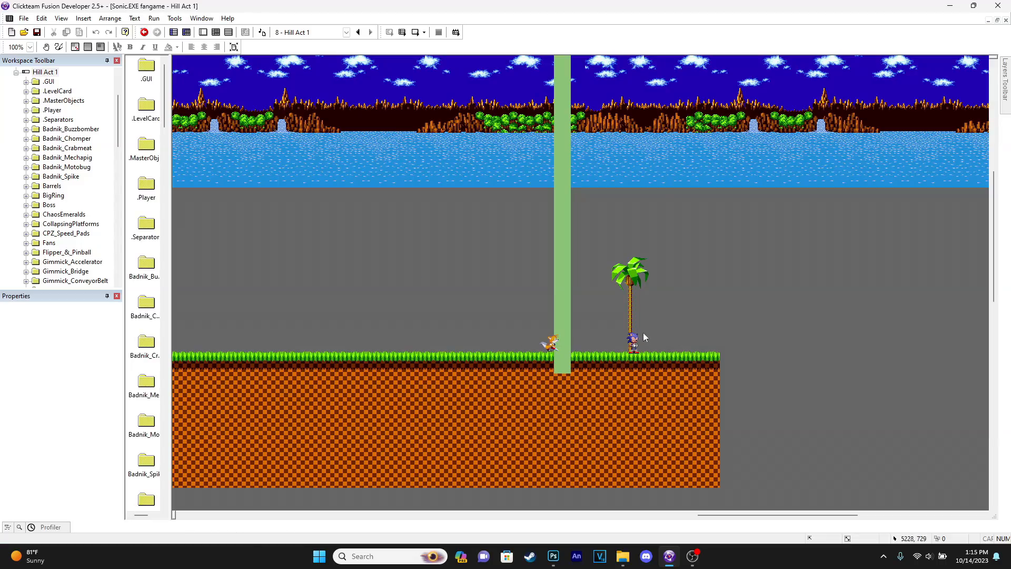
- Insert an Active object mid-level in Hill Act 1 at X 2066, Y 523 as a blue vertical bar 32 by 473 pixels
drag(795, 518, 271, 516)
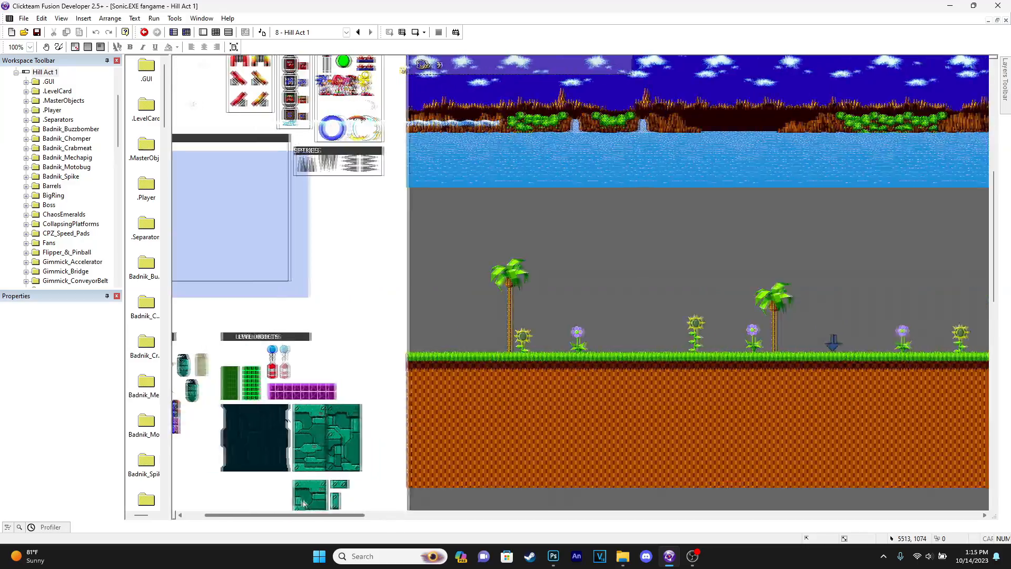
drag(295, 516, 323, 517)
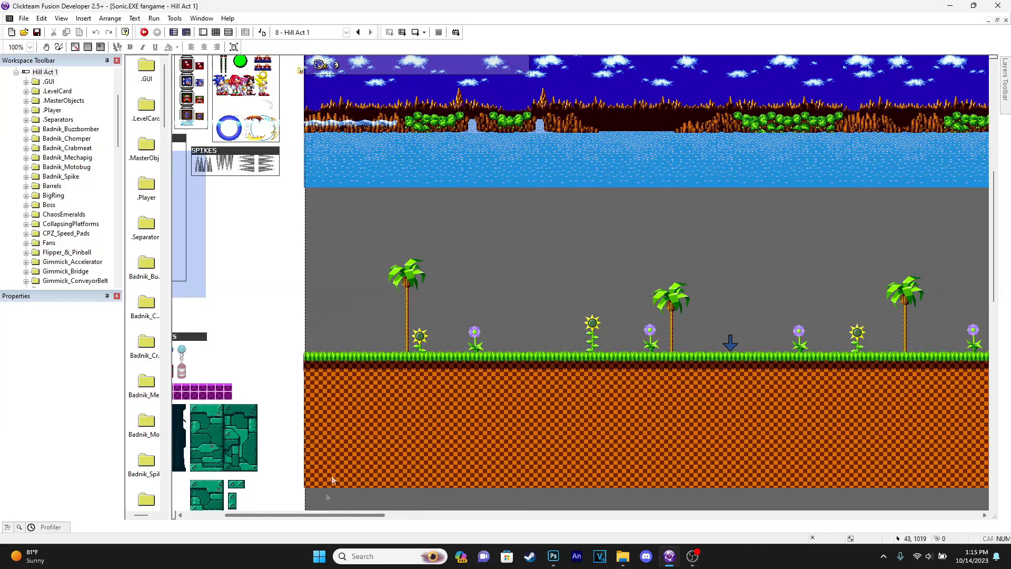
middle_drag(569, 268, 461, 264)
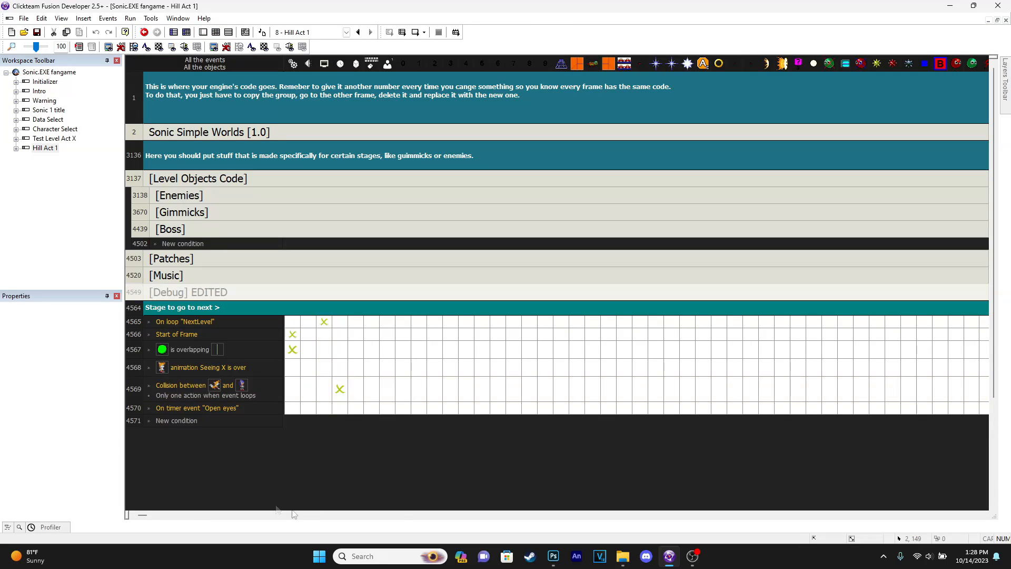
scroll(224, 379, down, 6)
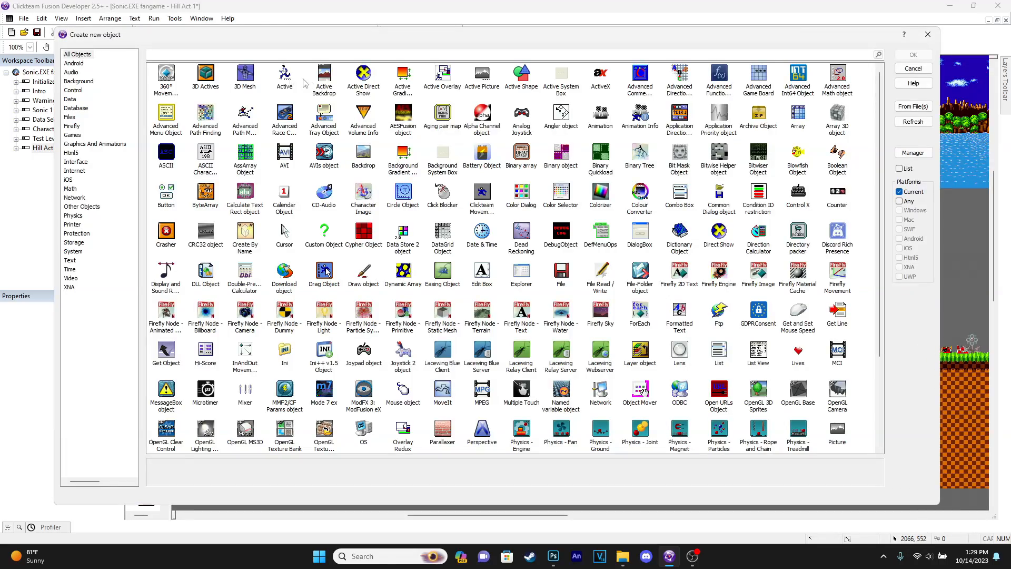
double_click(466, 233)
click(466, 233)
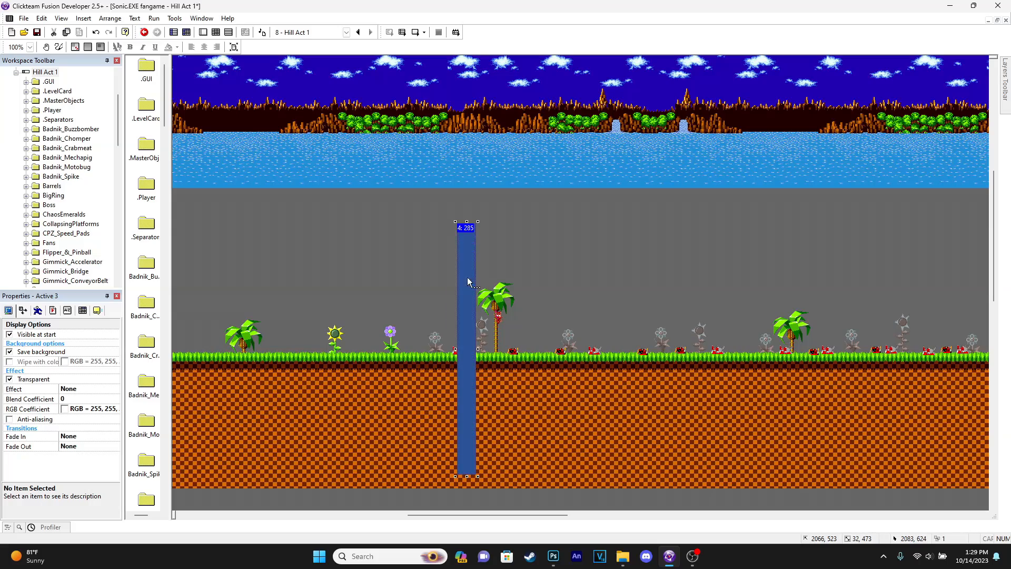
- Move the blue vertical bar to X 2096 and extend it upward to 32 by 832 pixels, with its top at about Y -21
drag(483, 182, 483, 181)
scroll(481, 227, up, 3)
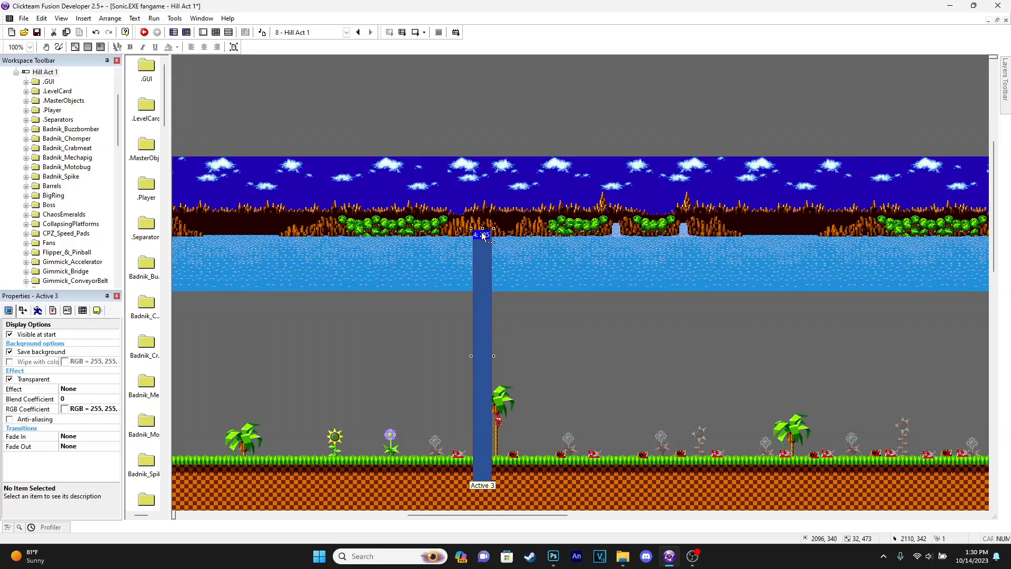
drag(483, 228, 543, 151)
middle_drag(641, 343, 581, 140)
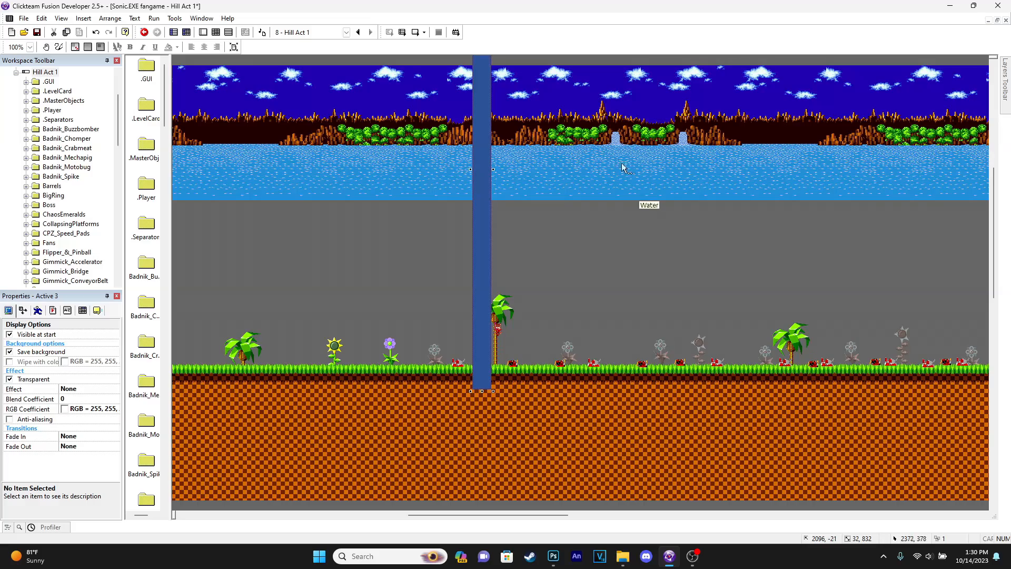
drag(531, 515, 520, 490)
- Insert an event group titled "Green hill fade out" at the end of Hill Act 1's event list
key(ctrl+e)
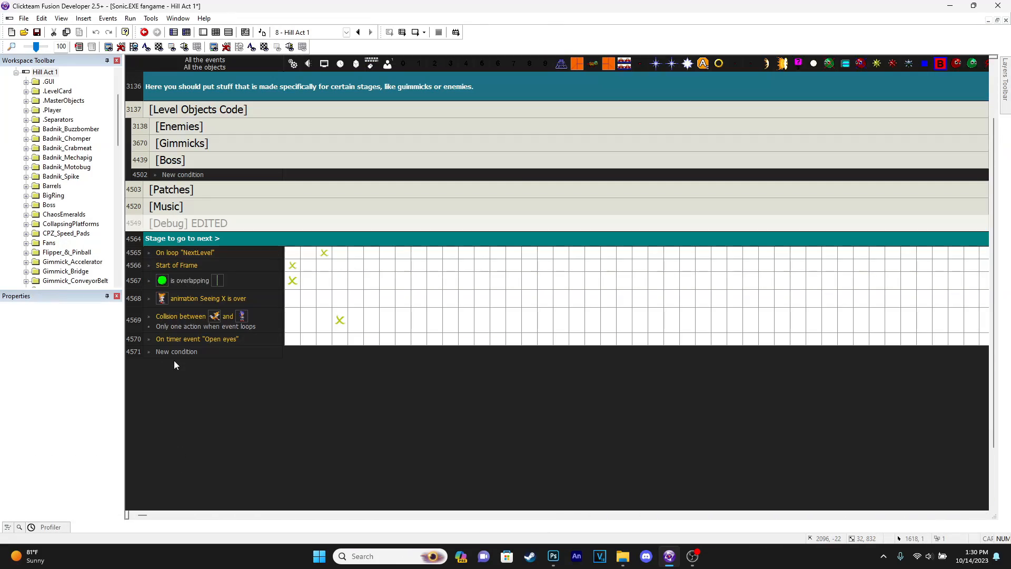
right_click(138, 355)
mouse_move(289, 403)
click(338, 420)
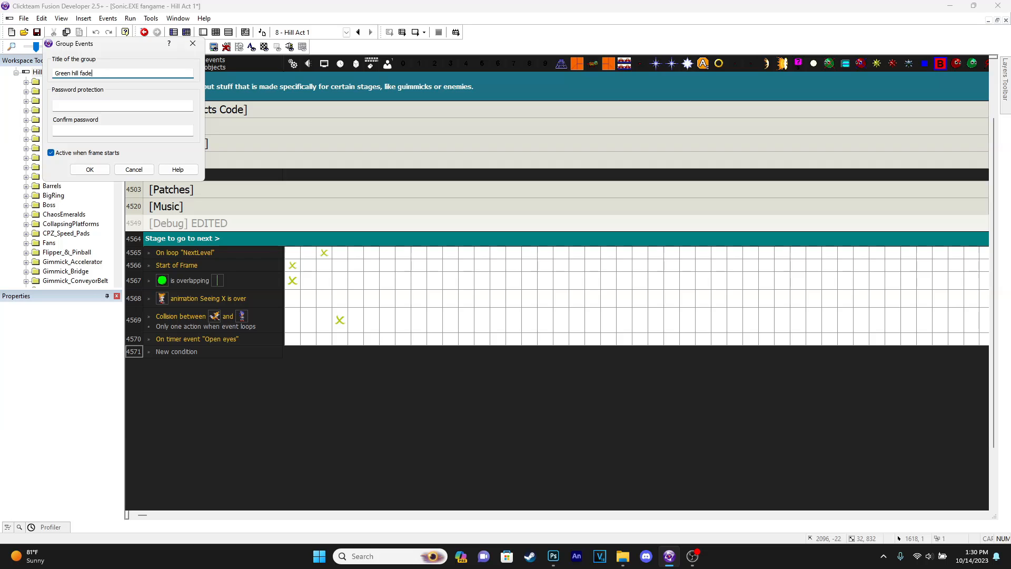
key(Return)
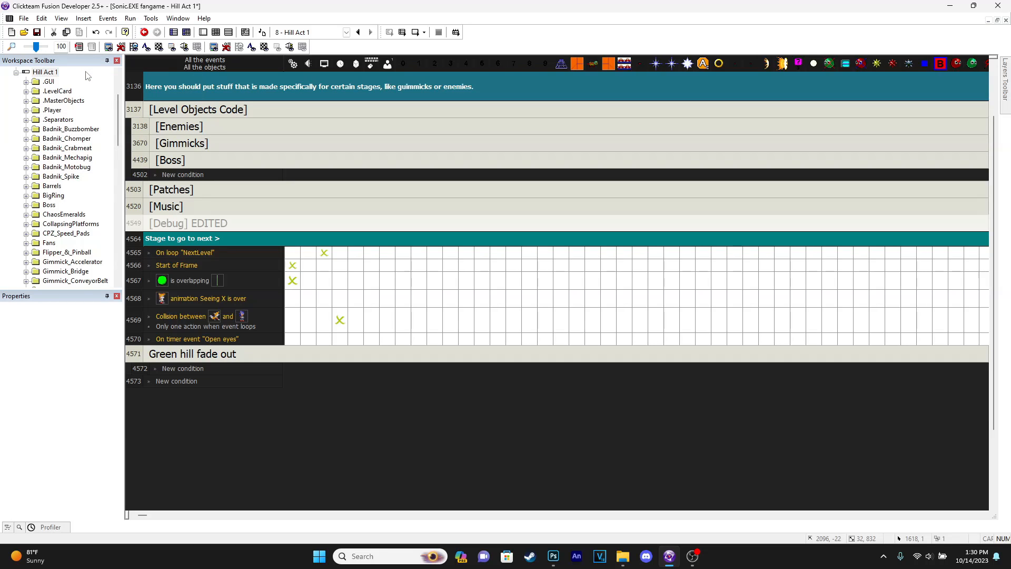
- Add an Always condition inside the "Green hill fade out" group
click(195, 370)
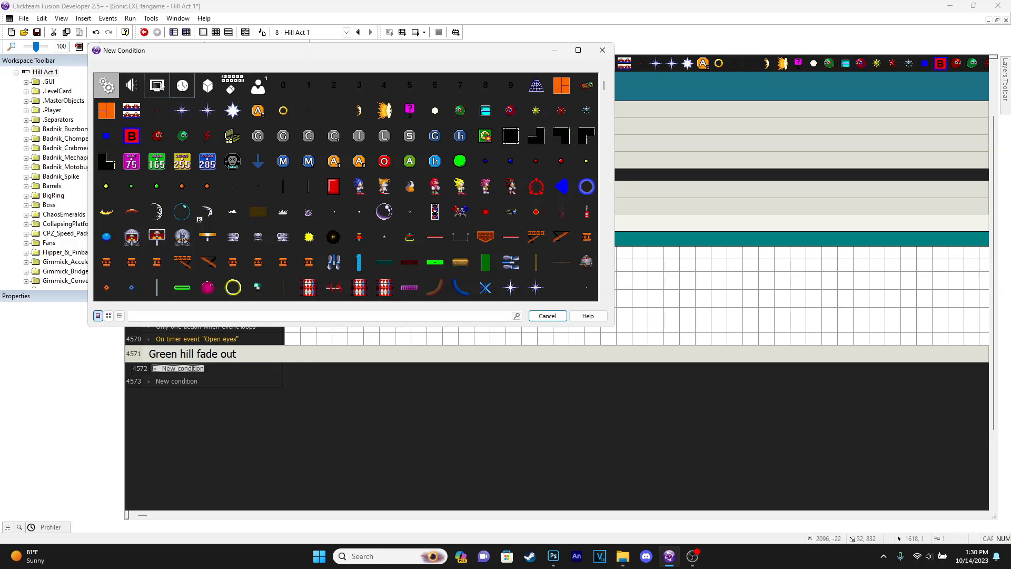
right_click(145, 82)
right_click(100, 80)
click(126, 85)
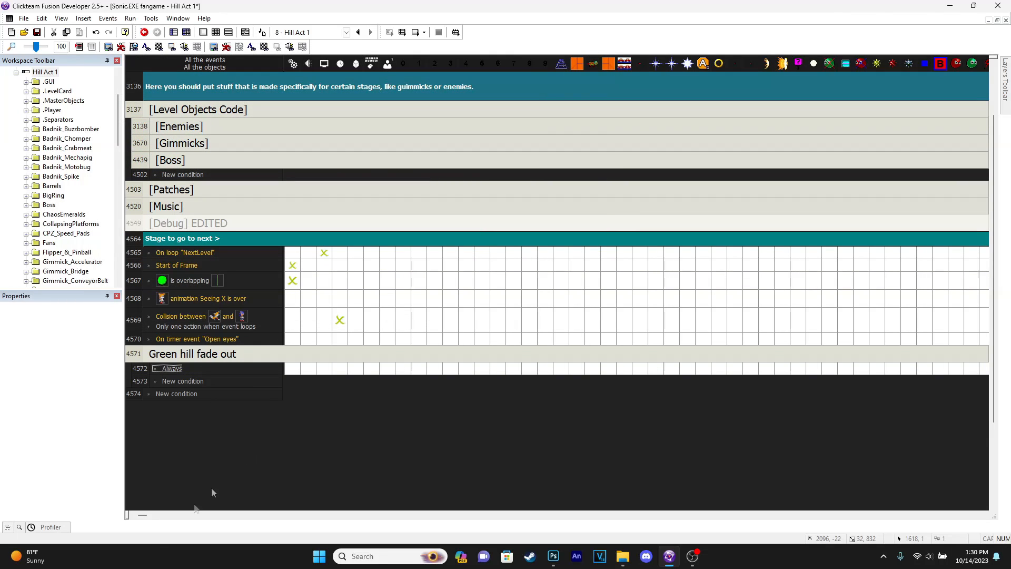
- Add a Set Sample Volume action to the new Always event, previewing and choosing the first [YT2mp3.info] sample
click(308, 368)
mouse_move(342, 376)
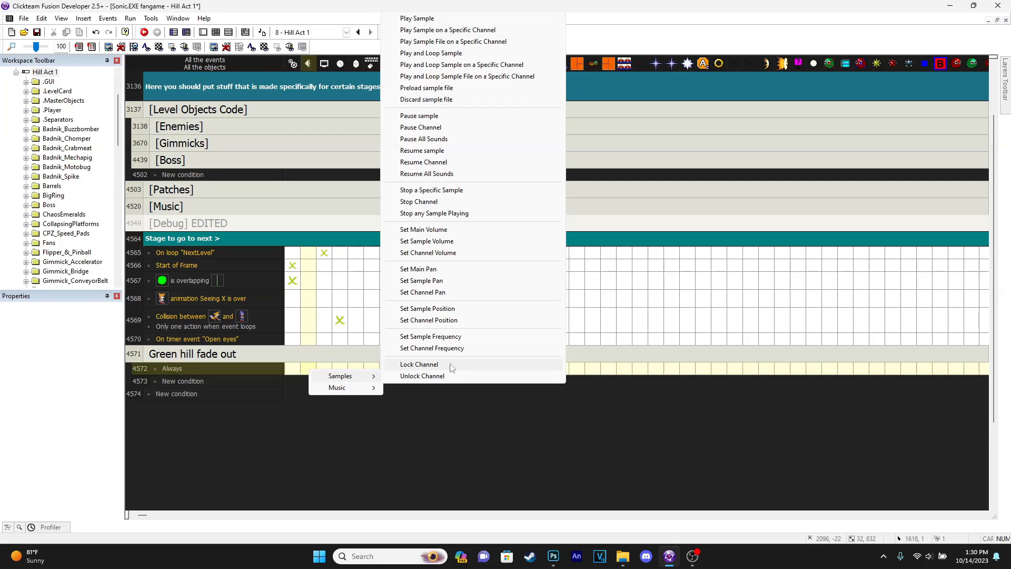
click(437, 243)
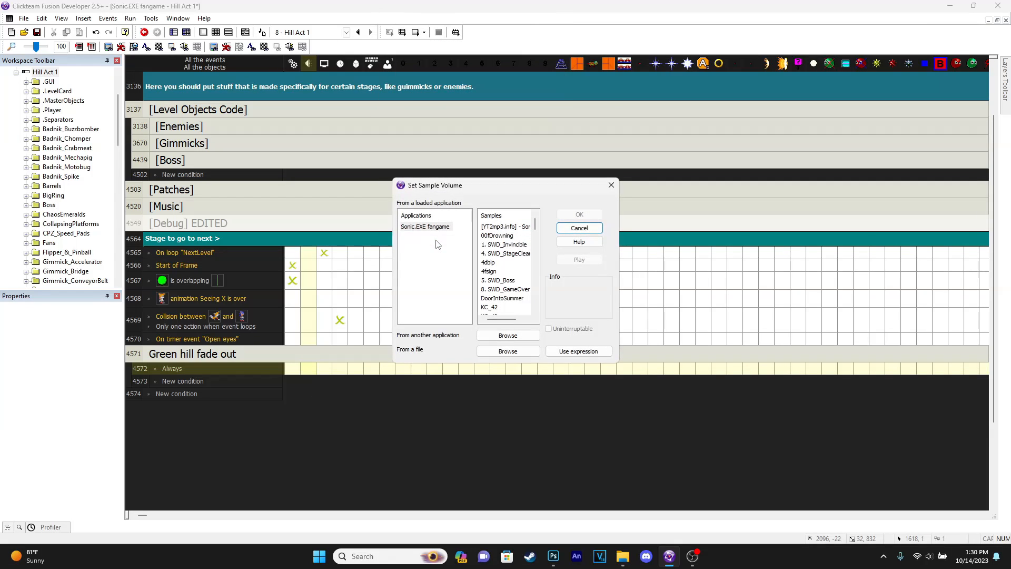
click(503, 227)
click(584, 259)
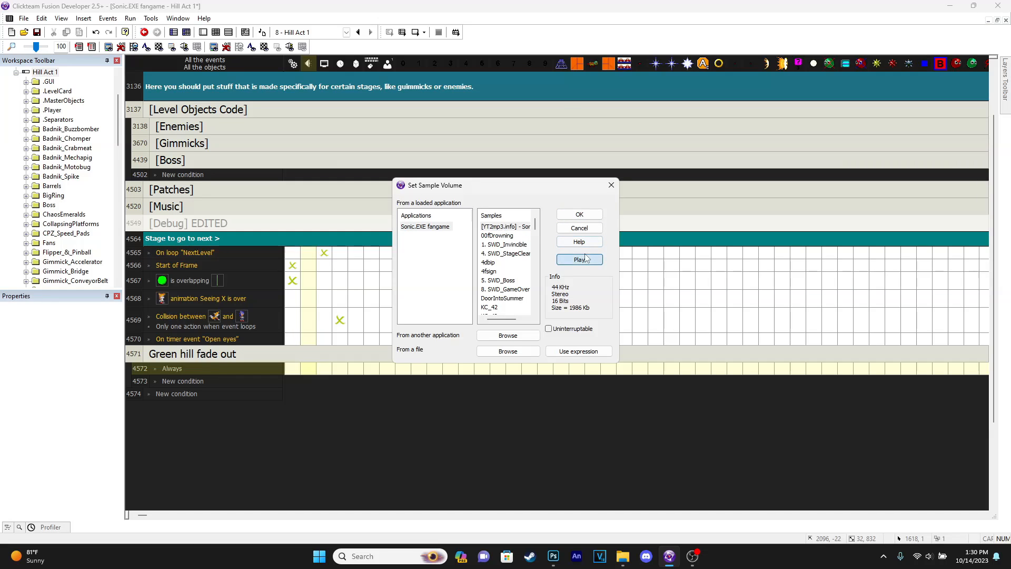
click(581, 215)
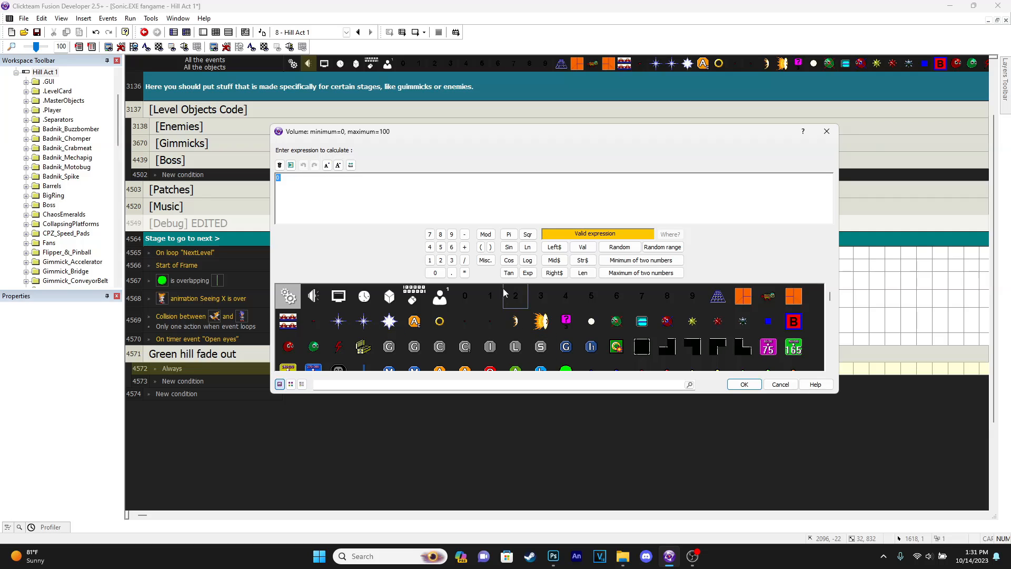
- Set the volume expression to SampleVolume("Green Hill Remix") - 1 and close the test game
click(314, 299)
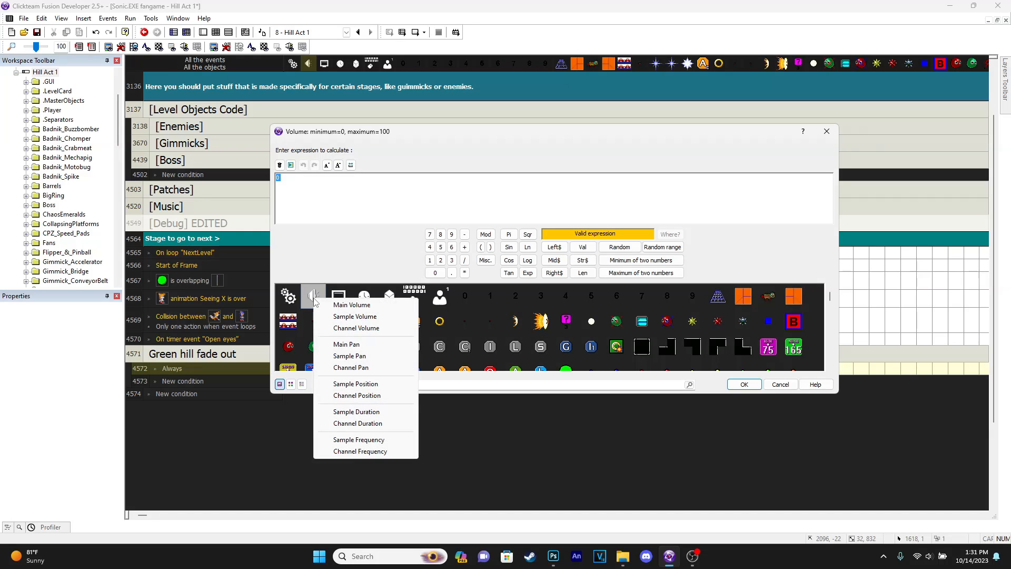
click(351, 316)
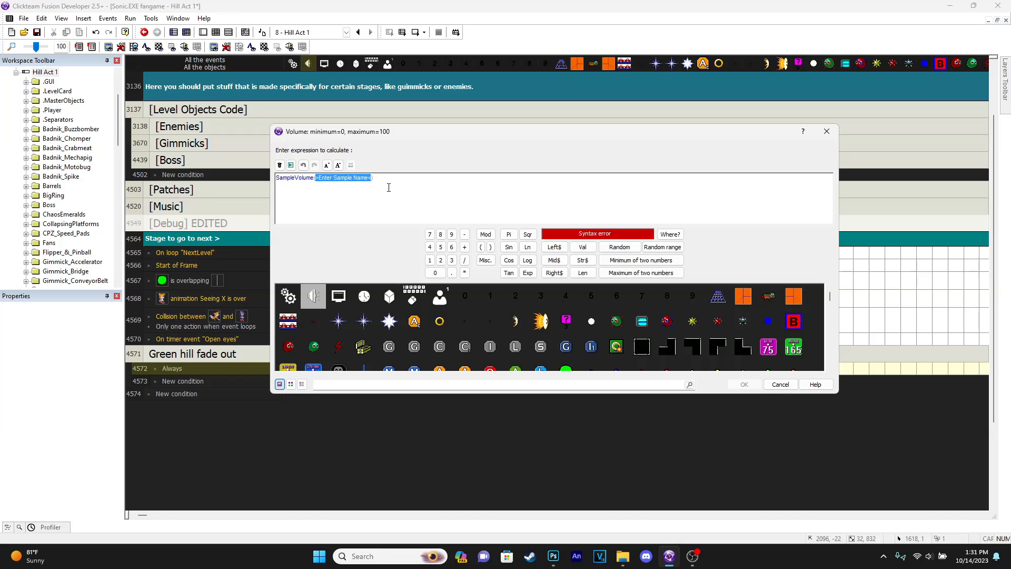
mouse_move(623, 556)
click(623, 497)
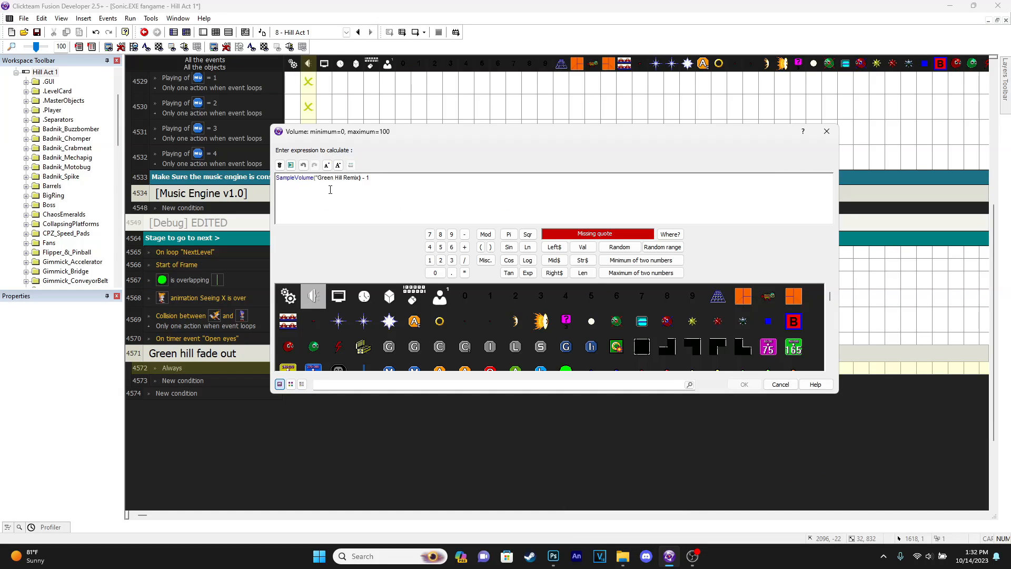
text("Green Hill Remix") - 1)
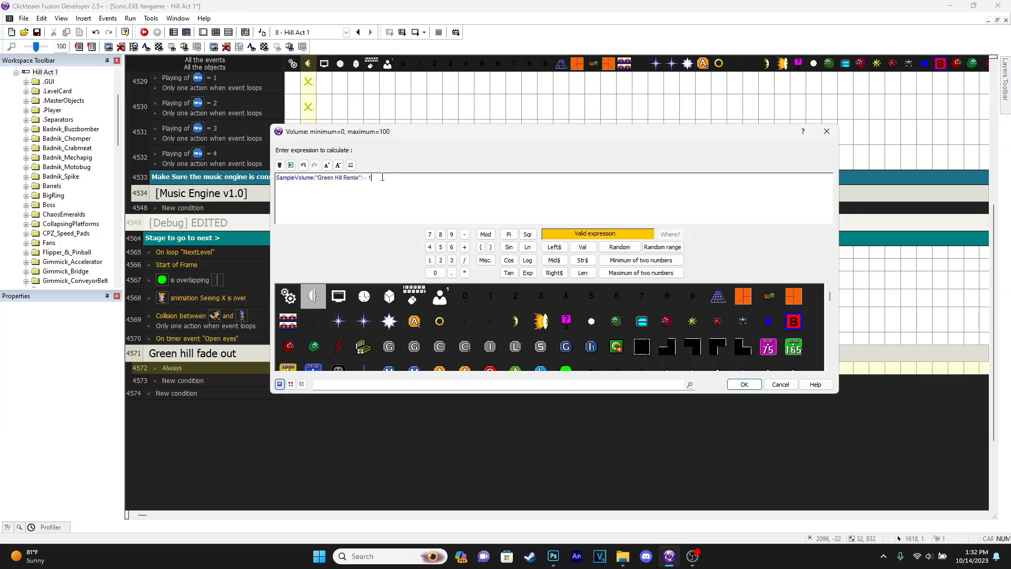
click(745, 385)
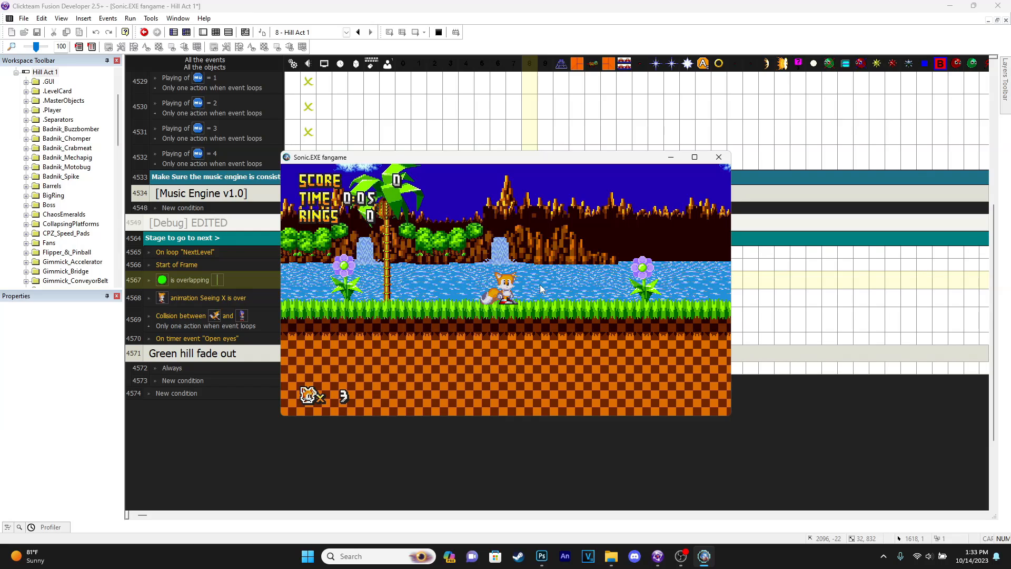
click(718, 157)
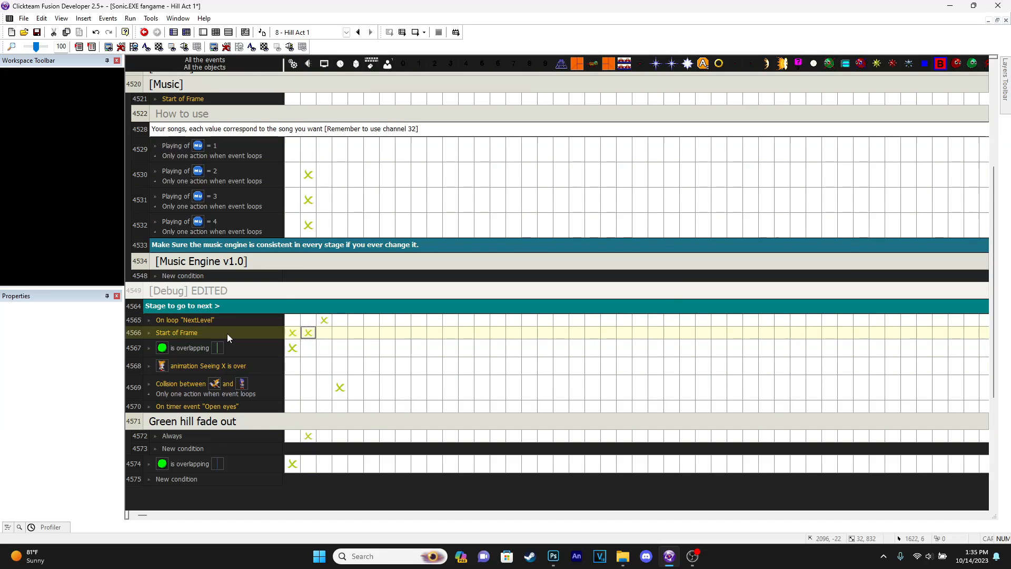
- Review the Start of Frame sound action and the volume expression of the Always event in the "Green hill fade out" group
mouse_move(304, 331)
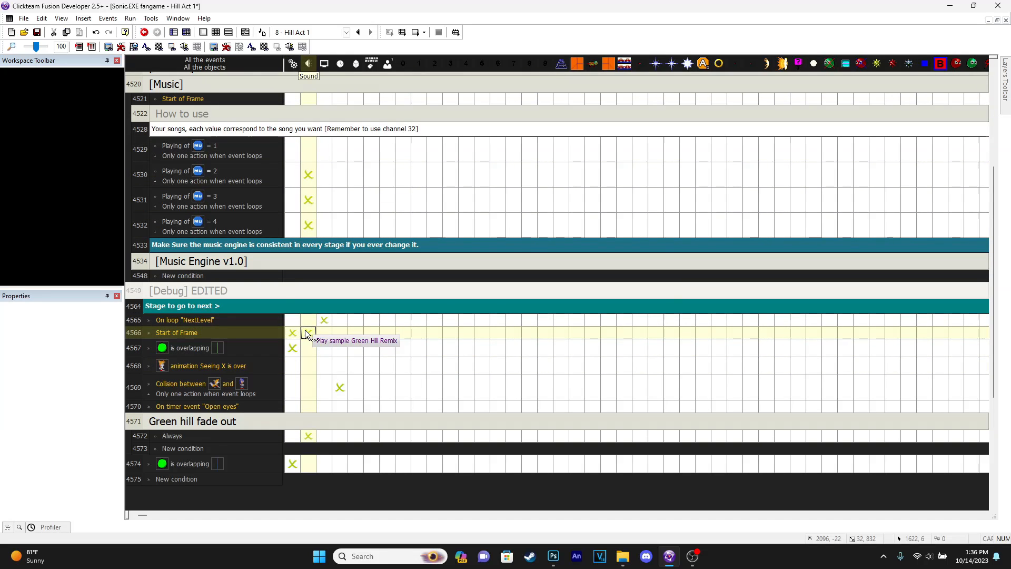
scroll(305, 331, down, 3)
double_click(302, 288)
double_click(303, 288)
right_click(308, 311)
click(348, 347)
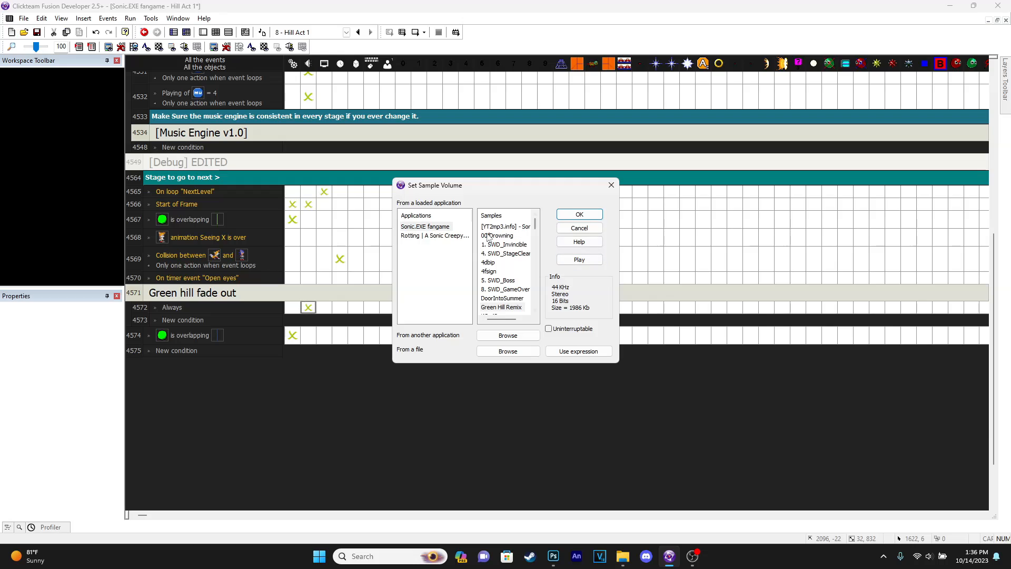
click(578, 351)
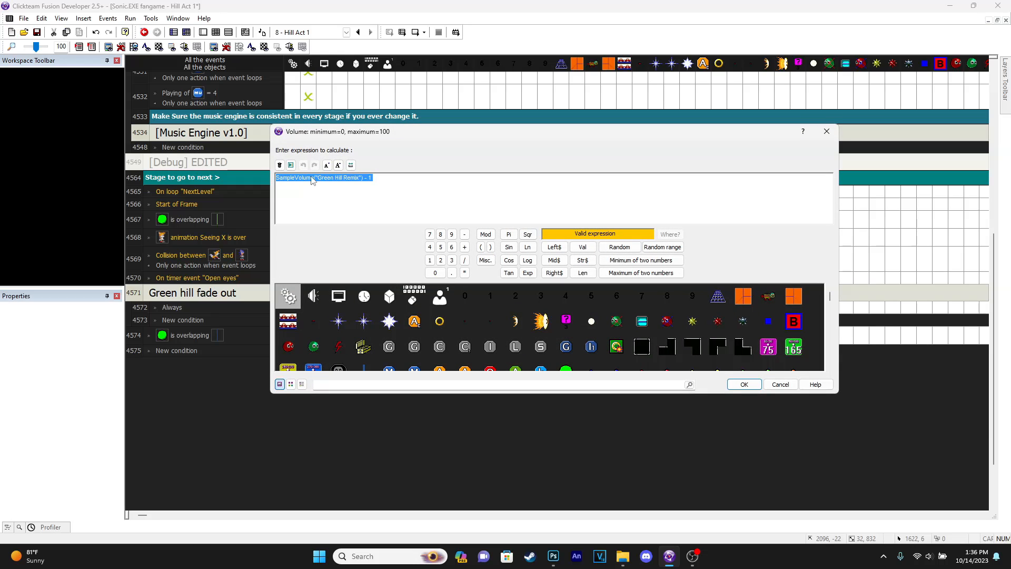
click(309, 186)
click(313, 296)
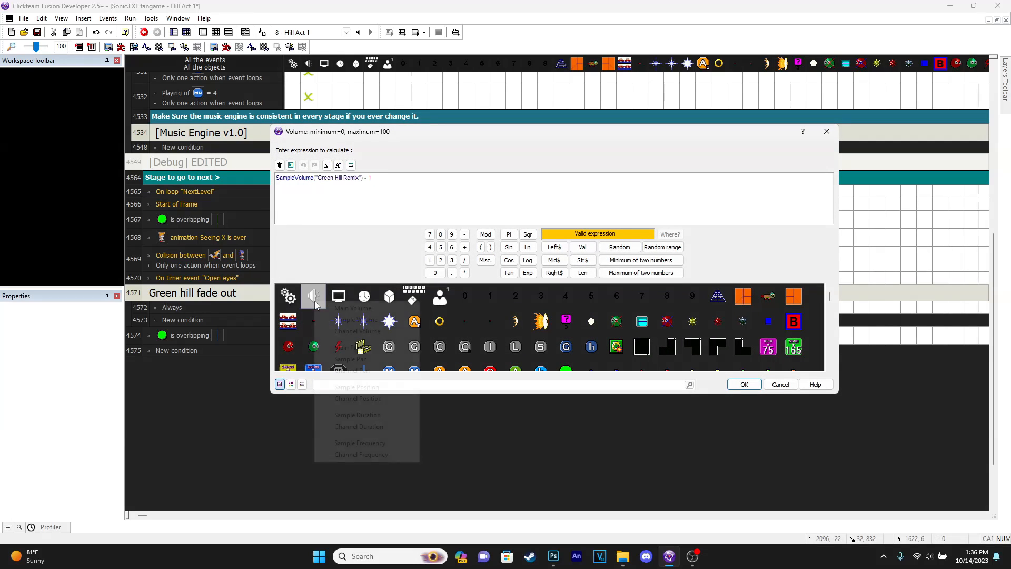
click(383, 194)
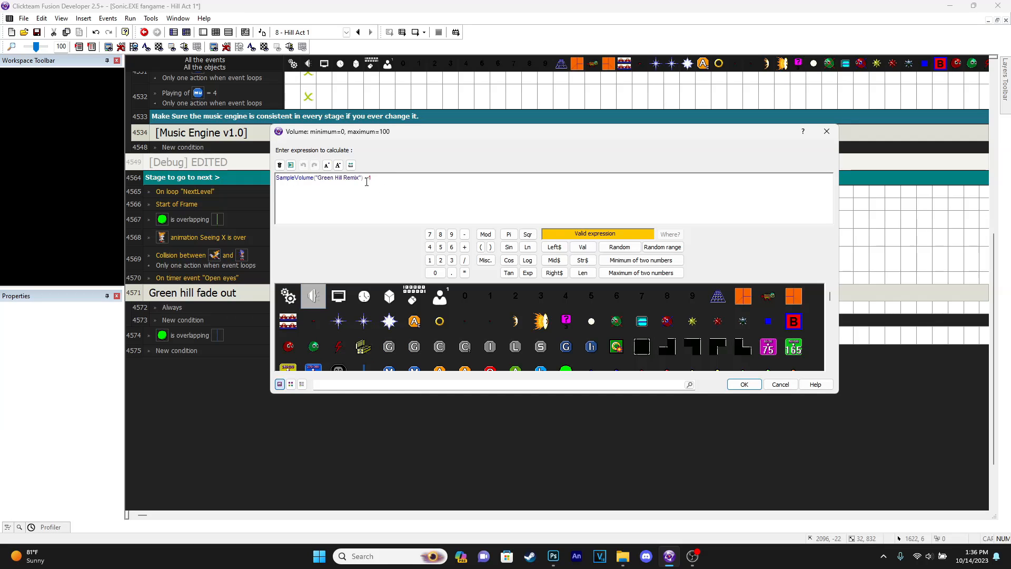
click(744, 384)
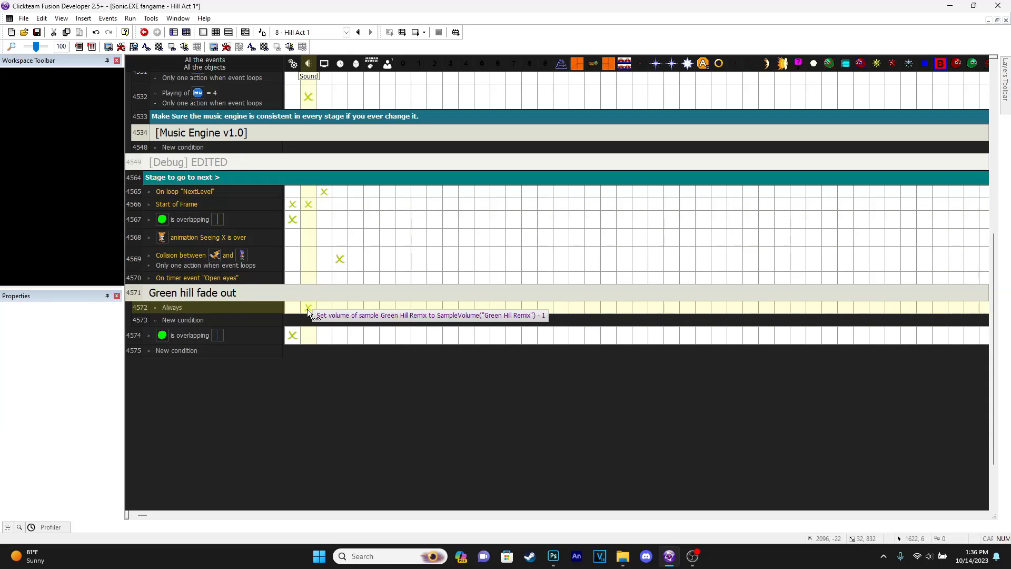
- Duplicate the "Green hill fade out" group directly below itself and rename the copy "Hill fade in"
click(291, 293)
key(ctrl+c)
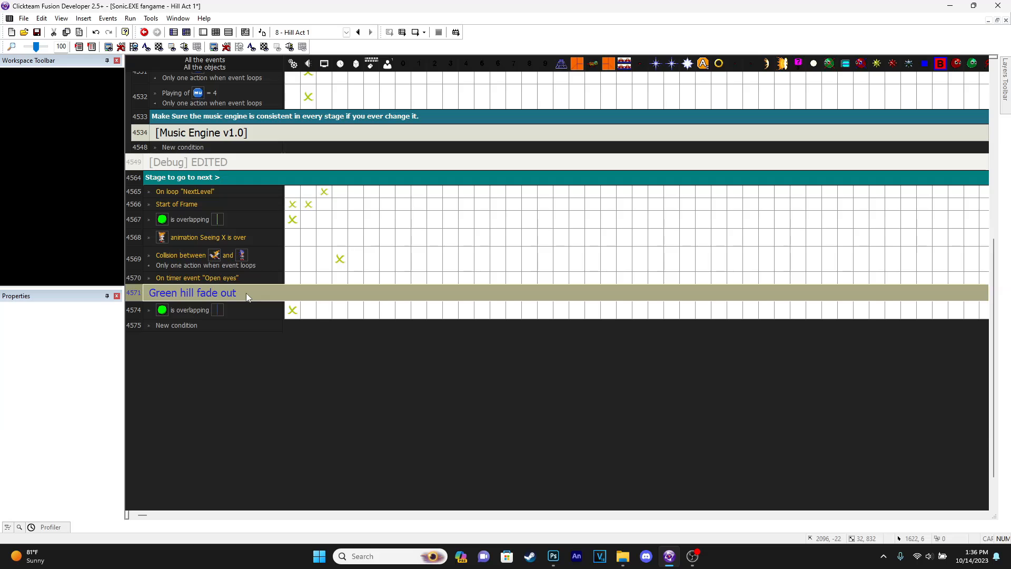
key(ctrl+v)
drag(234, 293, 241, 309)
right_click(240, 309)
click(265, 314)
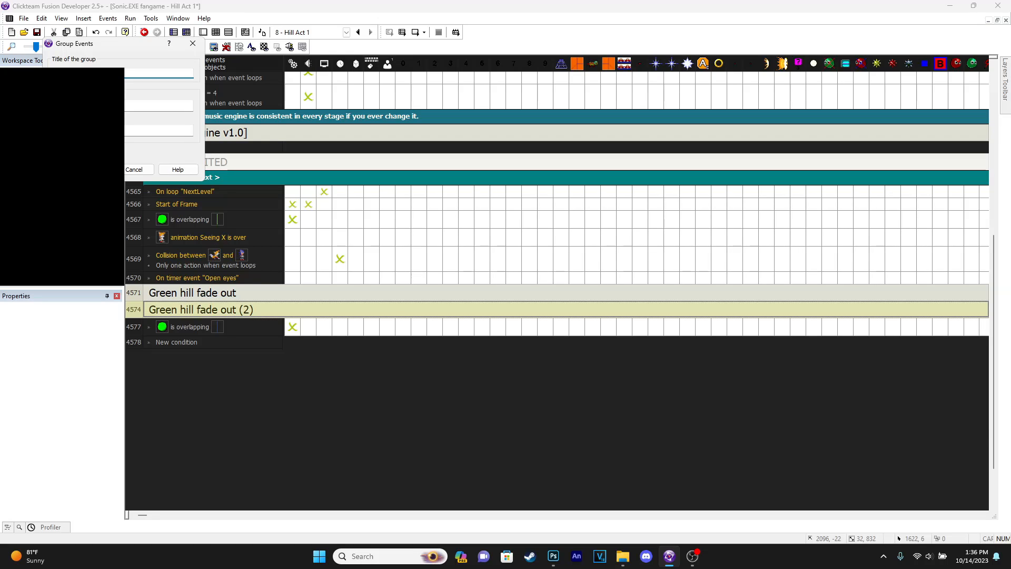
key(Return)
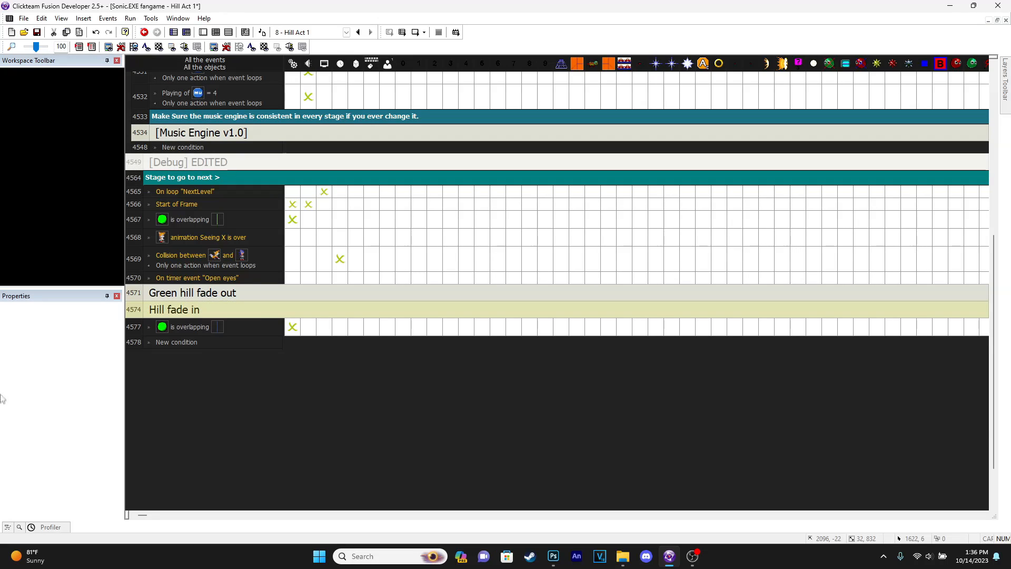
- Delete the sound action from the Always event in the "Hill fade in" group
double_click(279, 311)
click(314, 332)
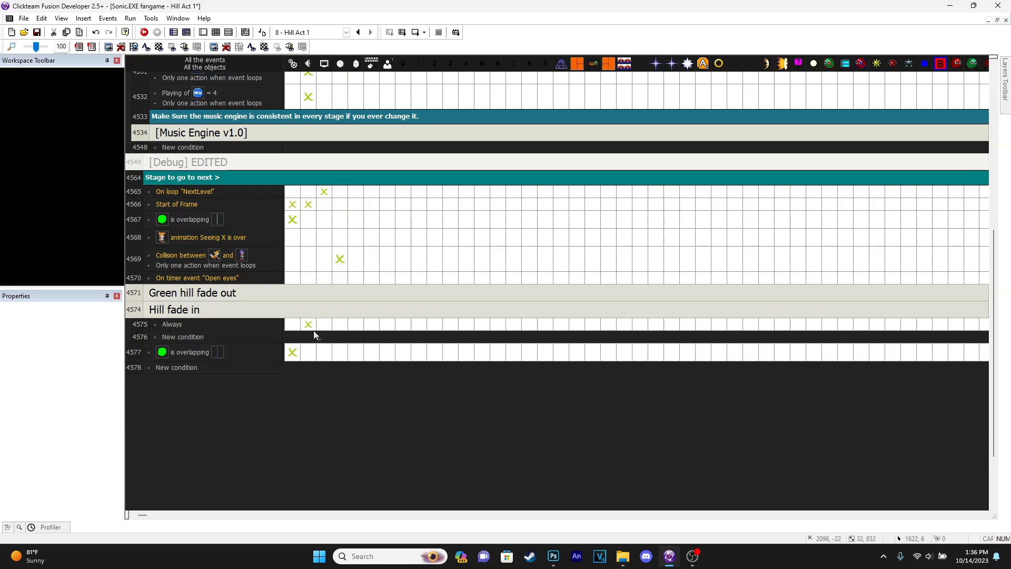
right_click(308, 323)
click(342, 369)
click(311, 323)
mouse_move(345, 328)
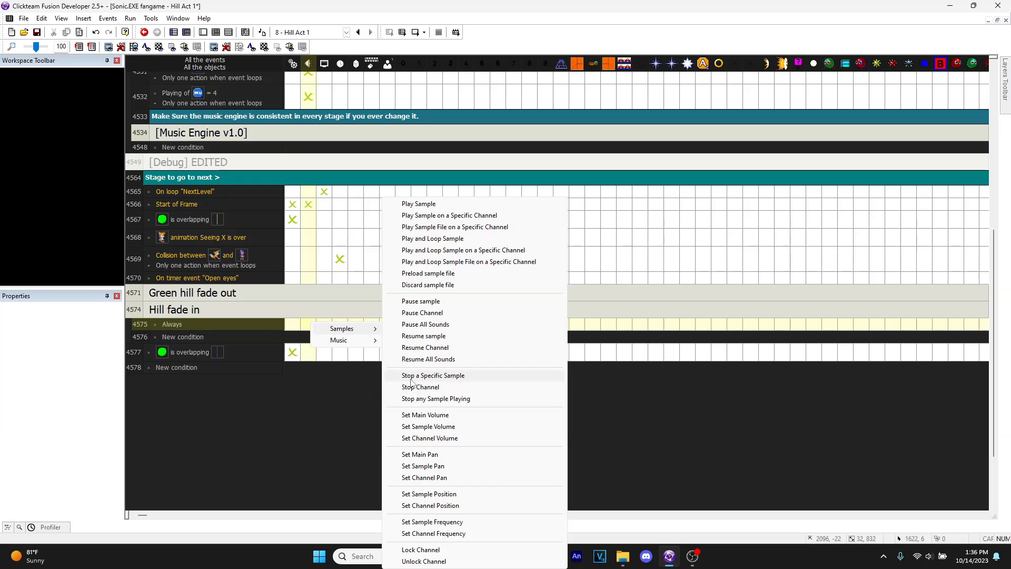
click(312, 352)
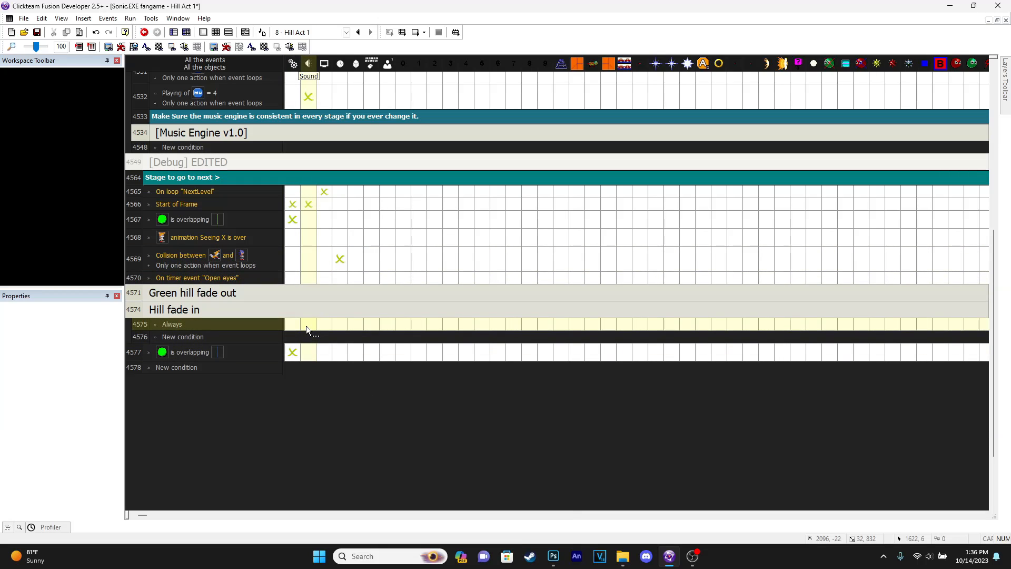
- Start a Set Sample Volume action for the "Hill fade in" Always event and select the [YT2mp3.info] Sonic.exe_ Hill (White World Remix) file
click(307, 325)
mouse_move(339, 333)
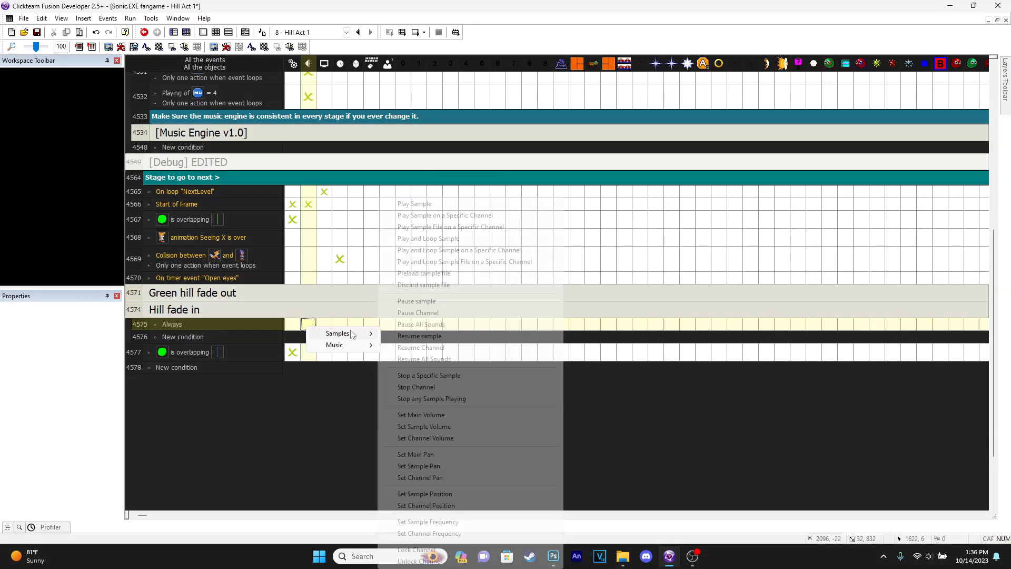
click(438, 428)
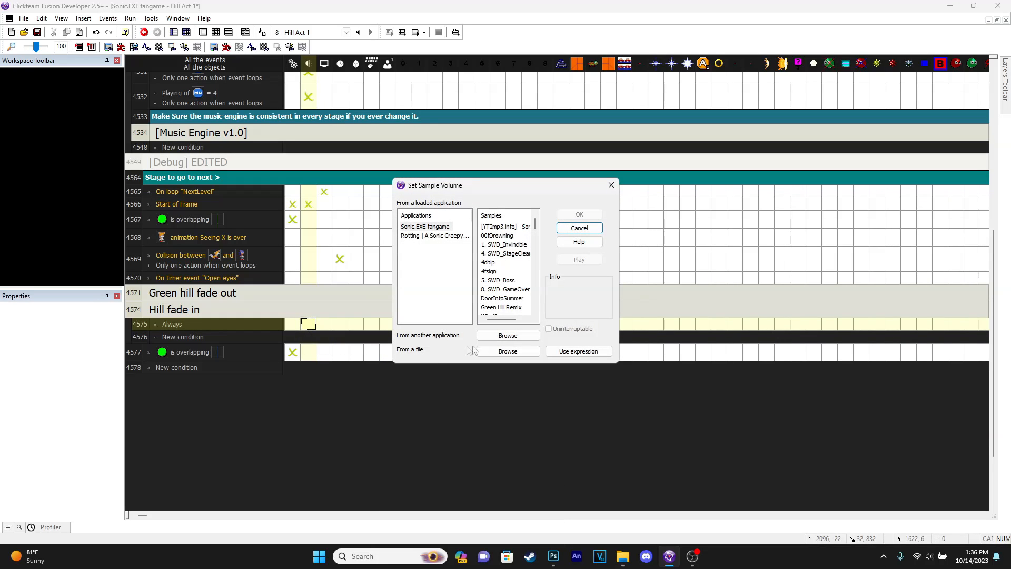
click(507, 351)
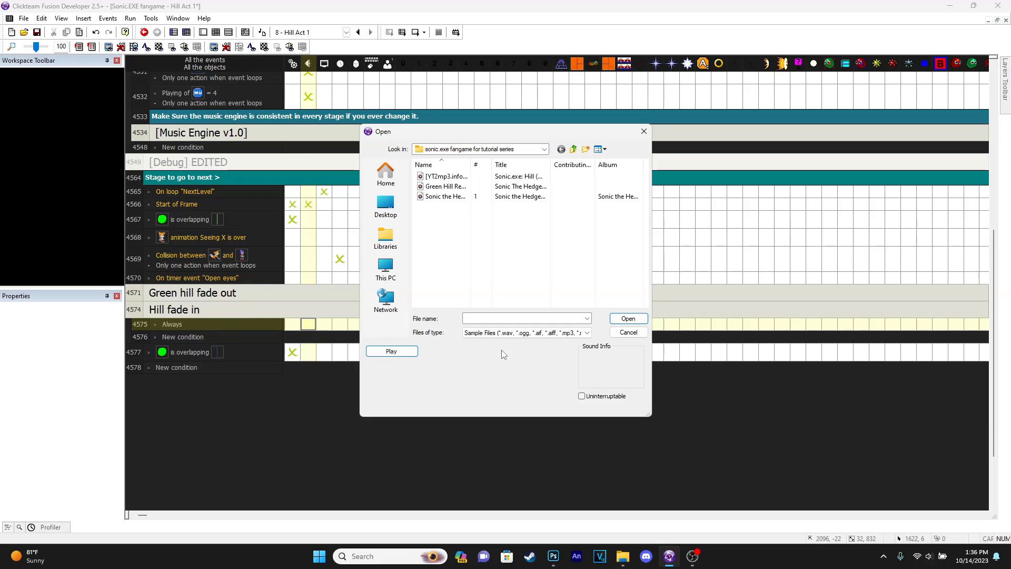
click(458, 179)
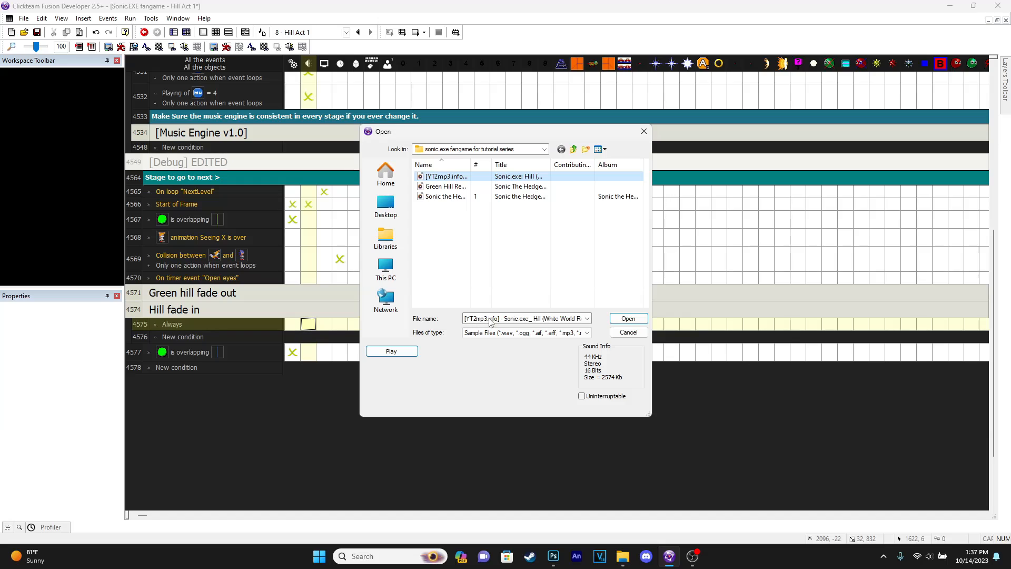
- Copy the full Hill (White World Remix) file name and confirm that file as the sample for the volume action
click(465, 318)
key(ctrl+c)
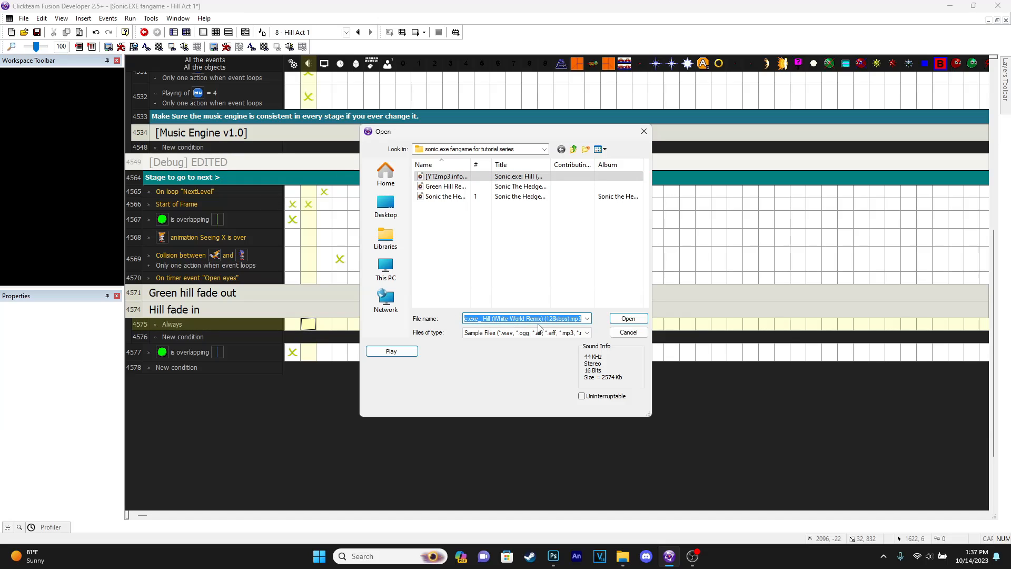
click(399, 353)
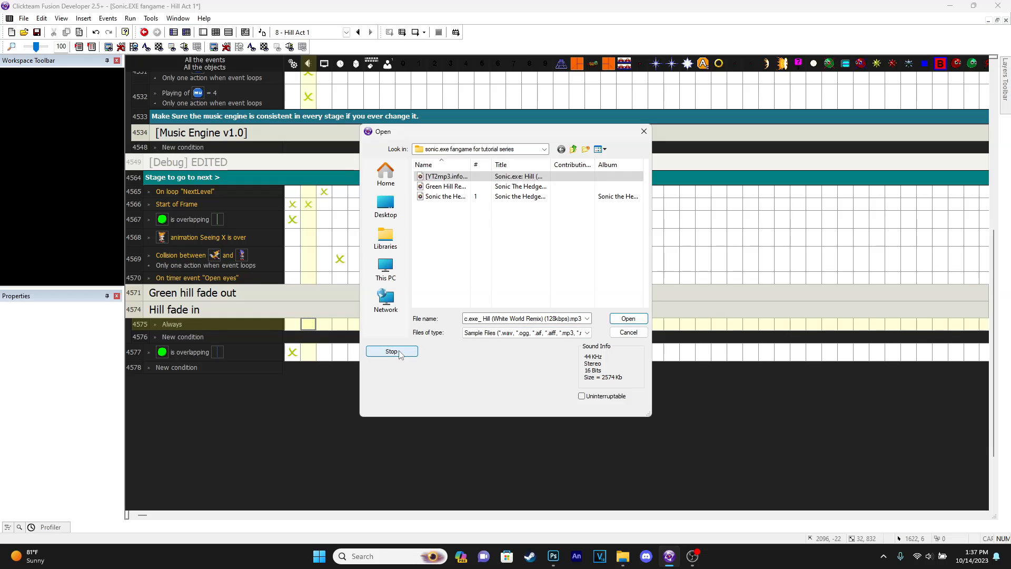
click(628, 318)
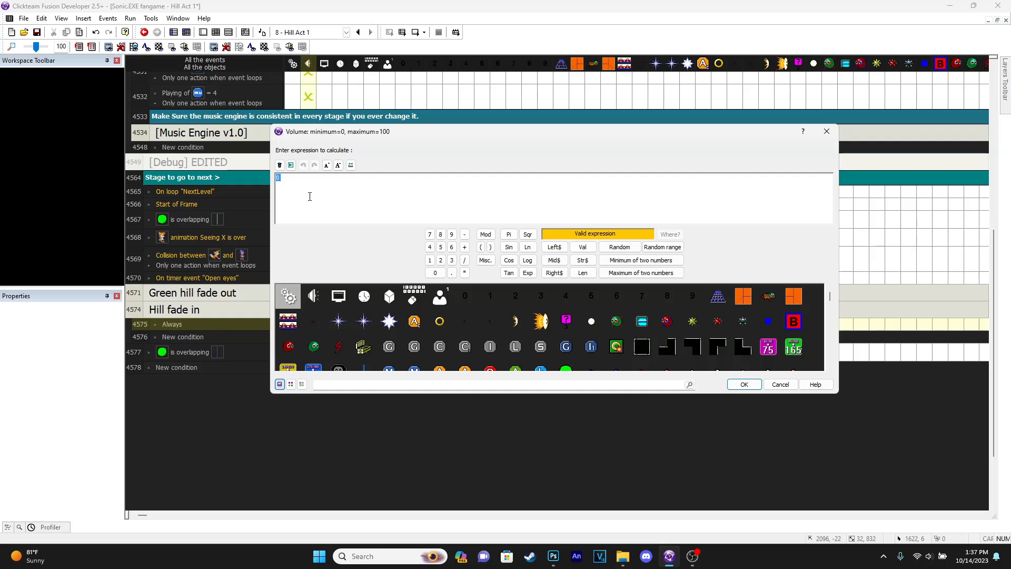
- Set the volume expression to SampleVolume("[YT2mp3.info] - Sonic.exe_ Hill (White World Remix) (128kbps)")
click(314, 296)
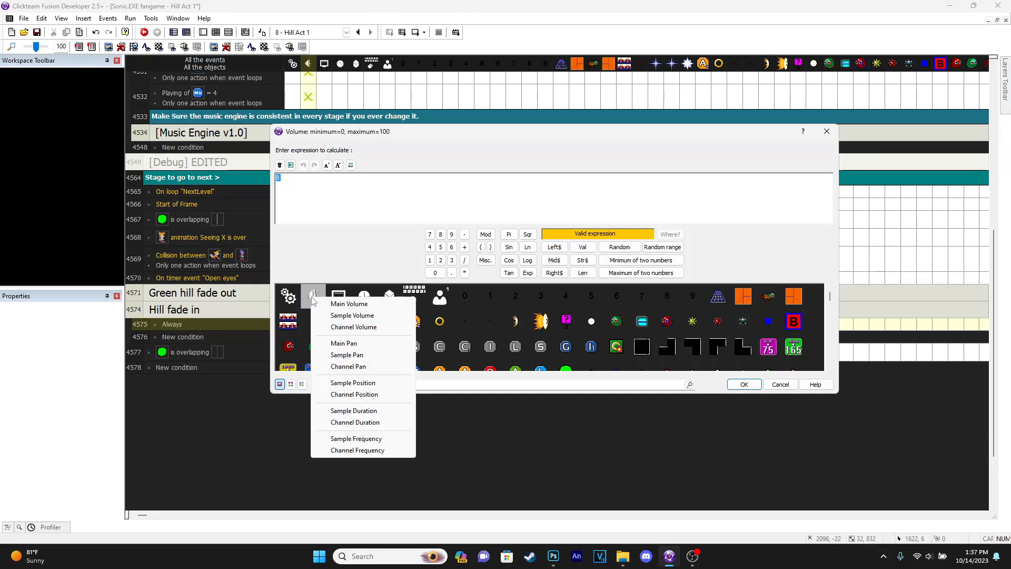
click(365, 316)
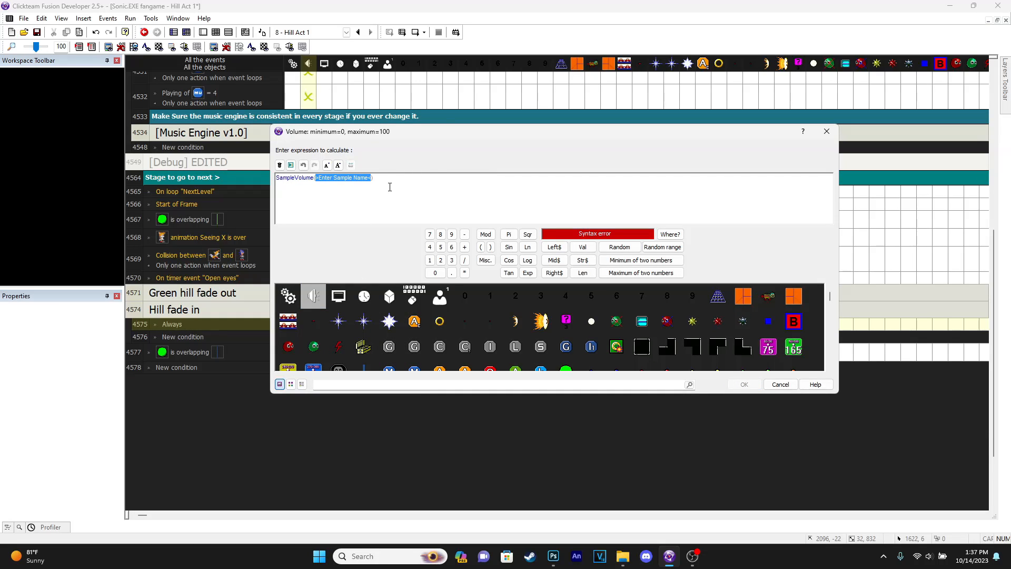
key(ctrl+v)
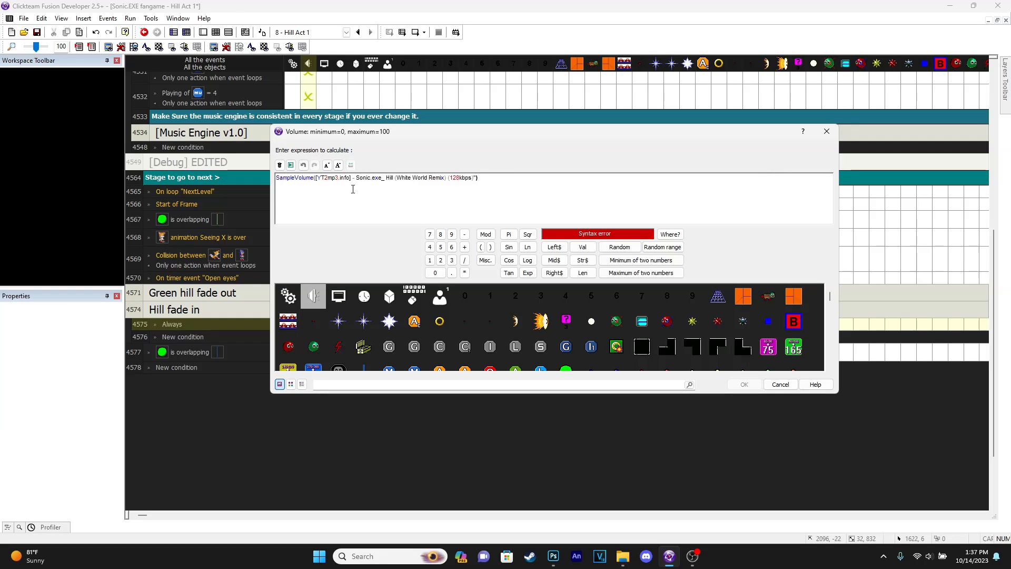
text(")
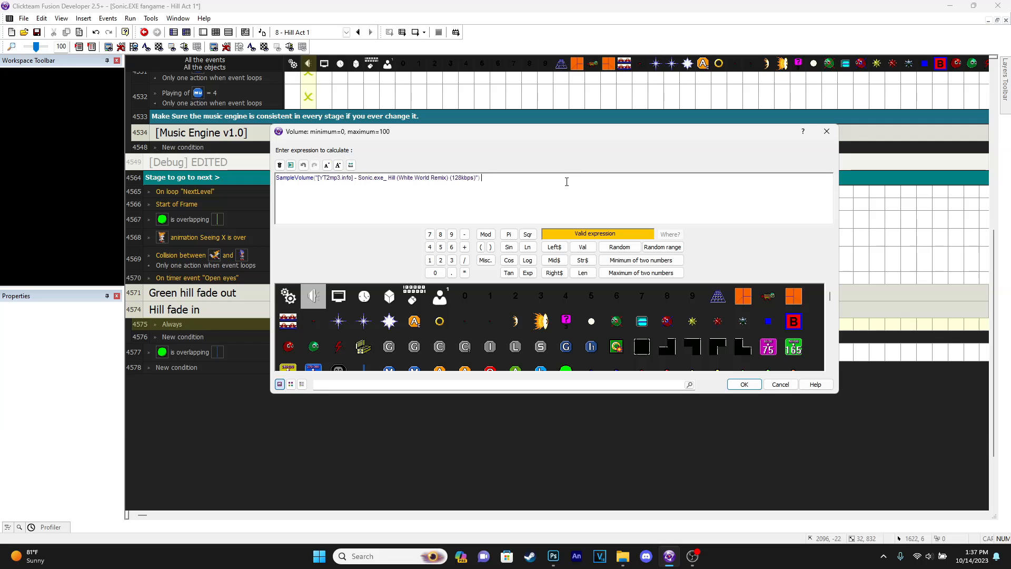
key(Return)
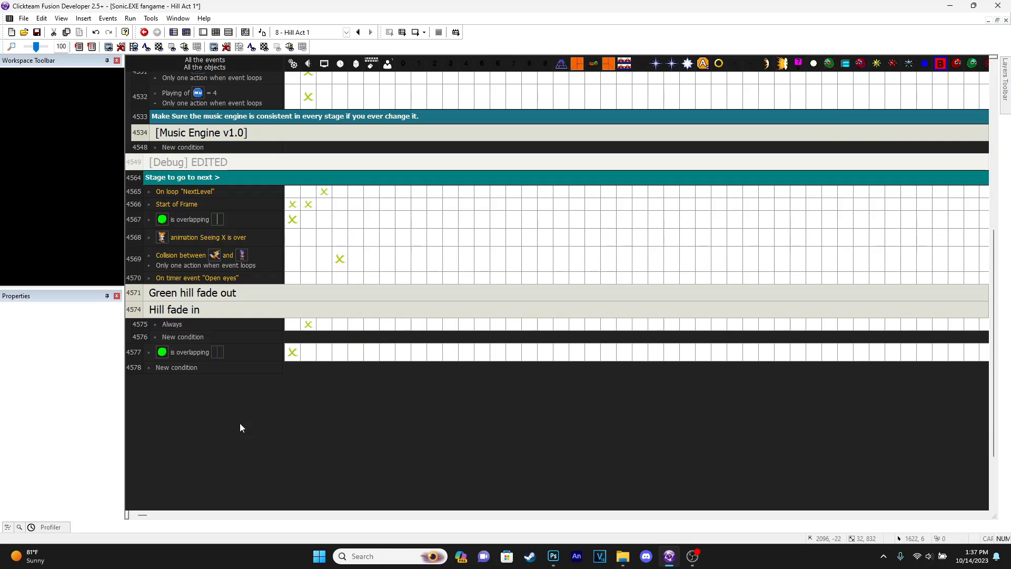
- Collapse the "Hill fade in" group and add an action to the Start of Frame event that deactivates it
double_click(254, 312)
right_click(291, 204)
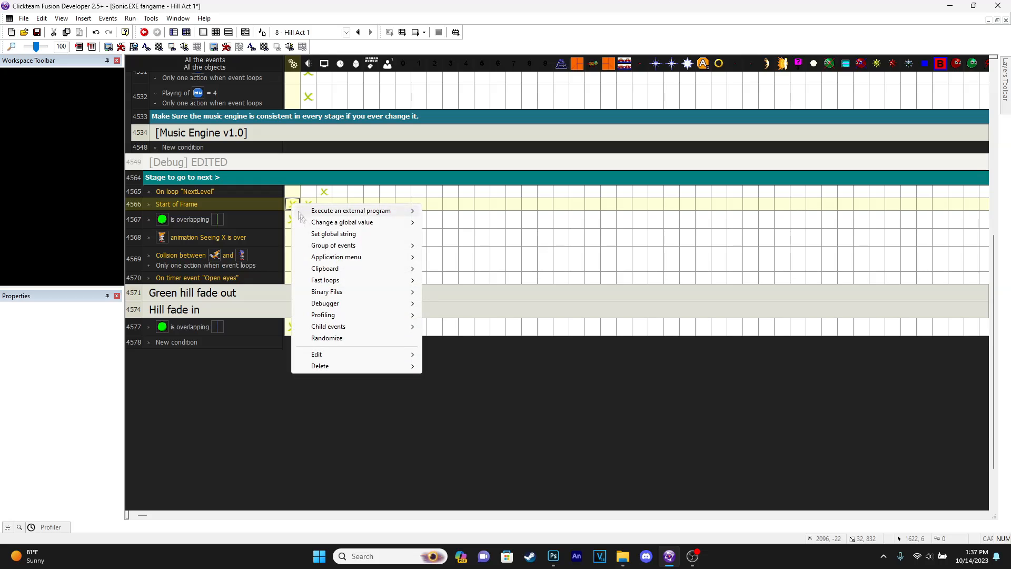
mouse_move(400, 245)
click(450, 257)
scroll(384, 236, down, 10)
click(372, 241)
click(389, 270)
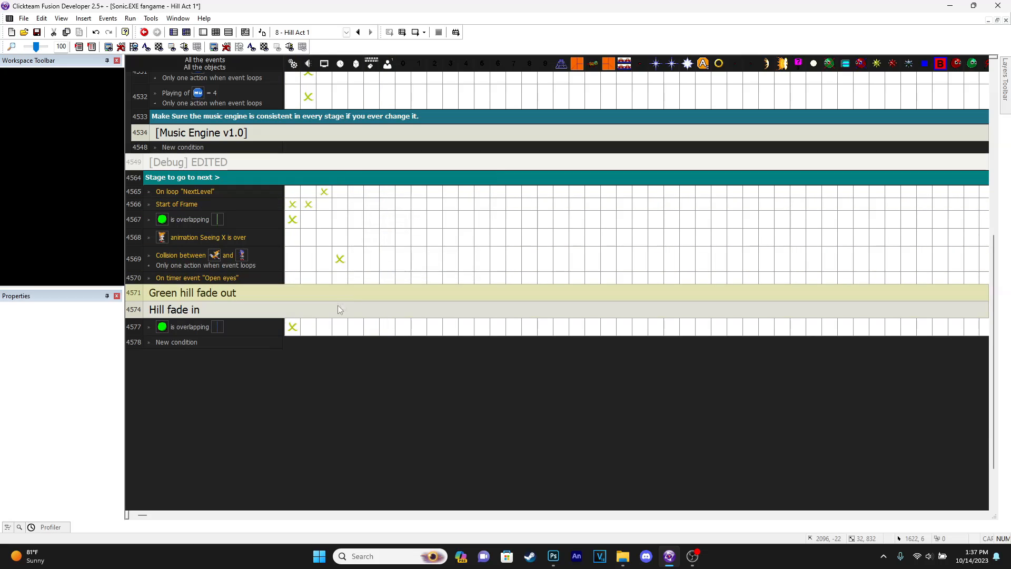
- Add an action activating the "Hill fade in" group to the overlap event directly below that group
right_click(292, 331)
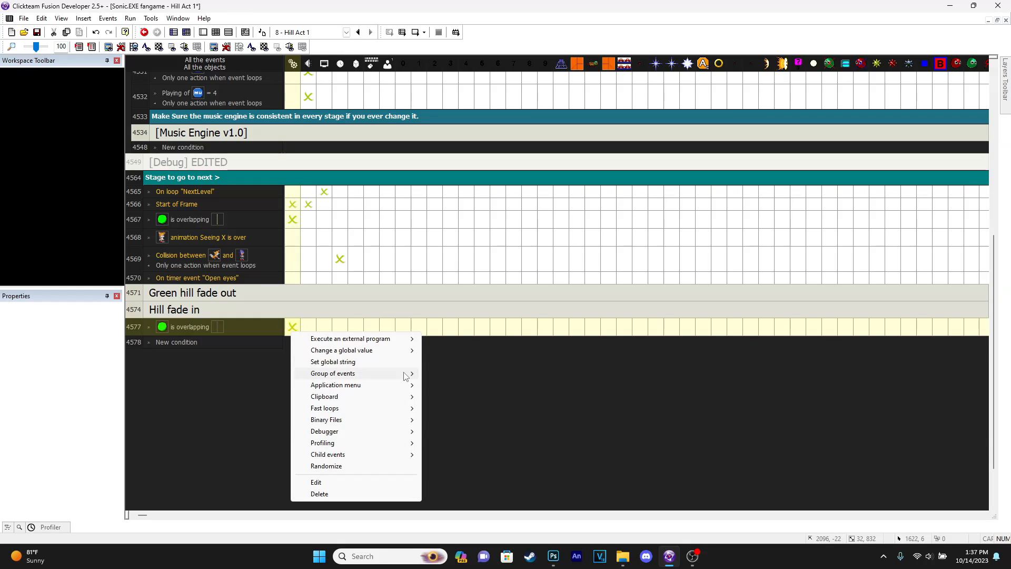
mouse_move(363, 373)
click(444, 374)
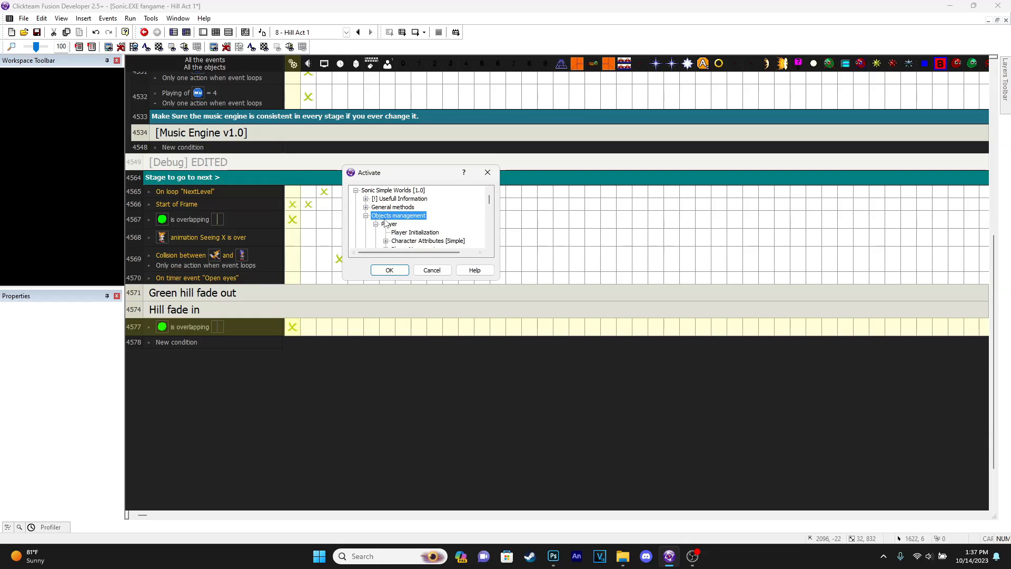
scroll(405, 230, down, 10)
click(375, 241)
click(389, 270)
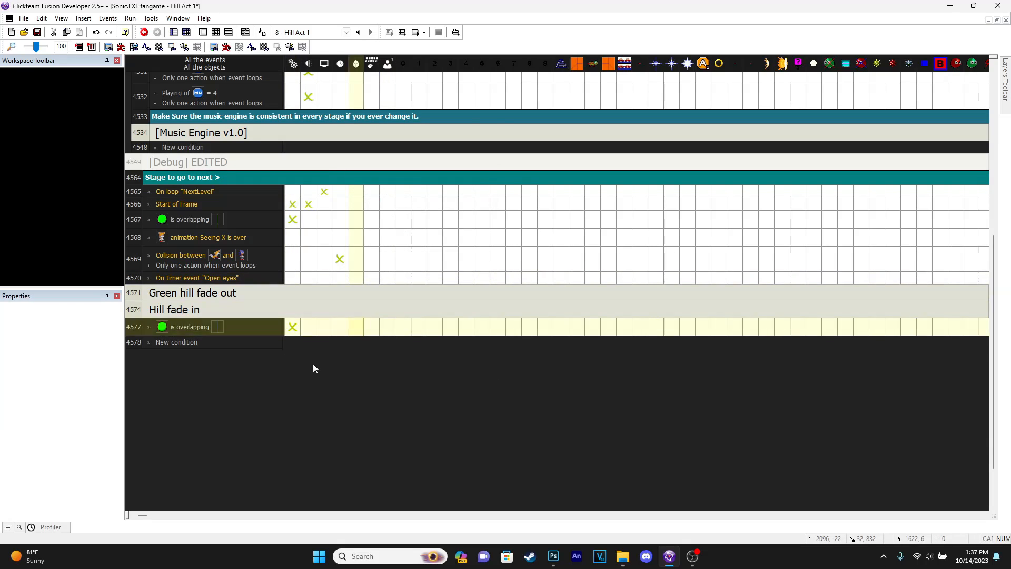
double_click(293, 309)
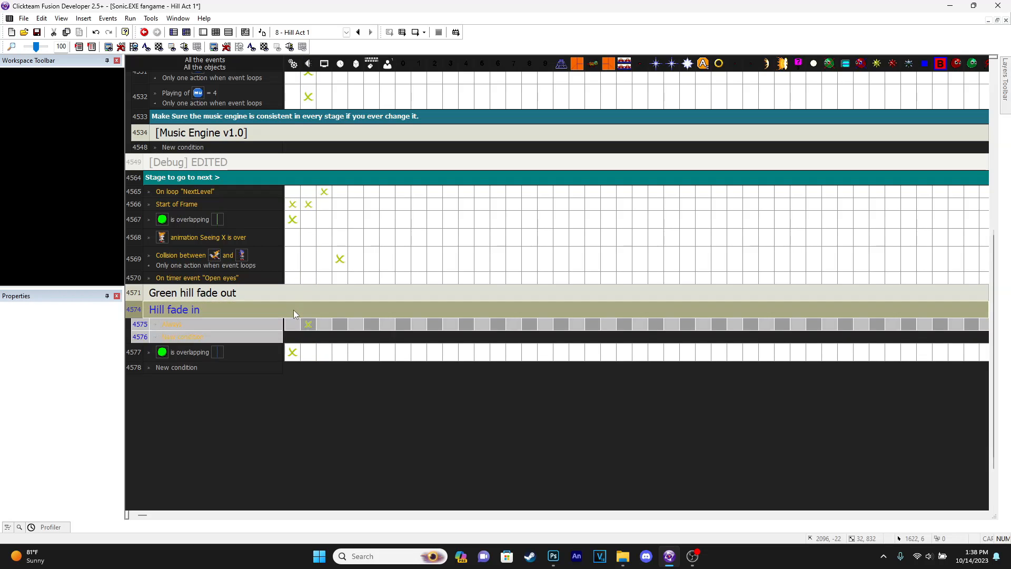
- Replace the Start of Frame sound action with a Play and Loop Sample action for Green Hill Remix, repeat count 0
mouse_move(294, 203)
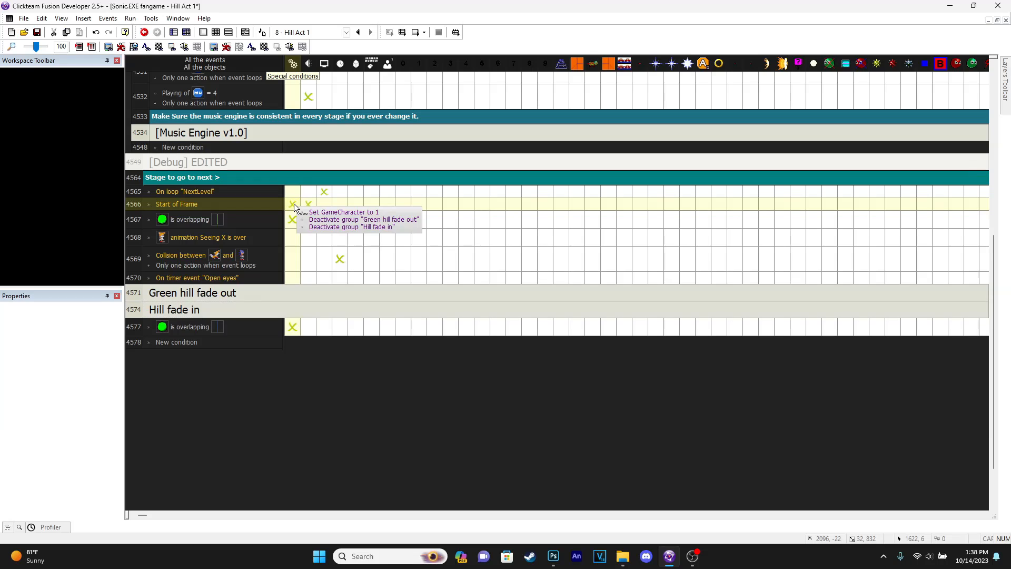
click(309, 204)
mouse_move(350, 213)
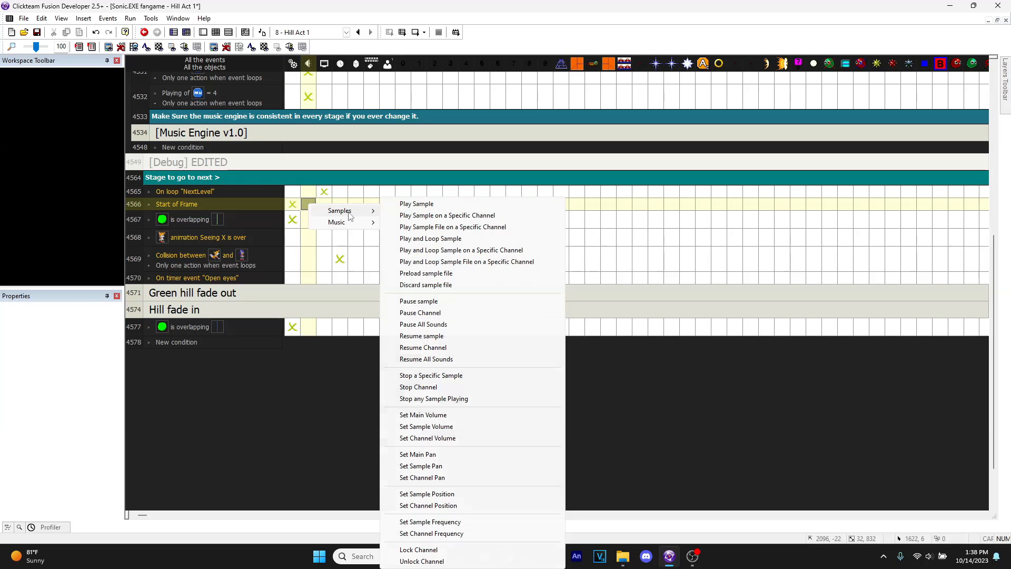
click(436, 238)
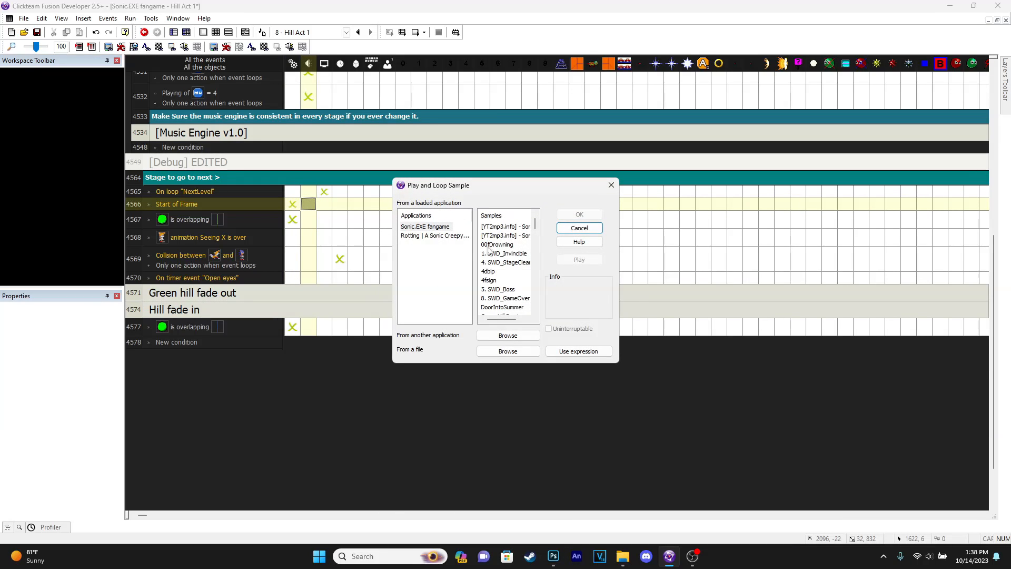
click(506, 298)
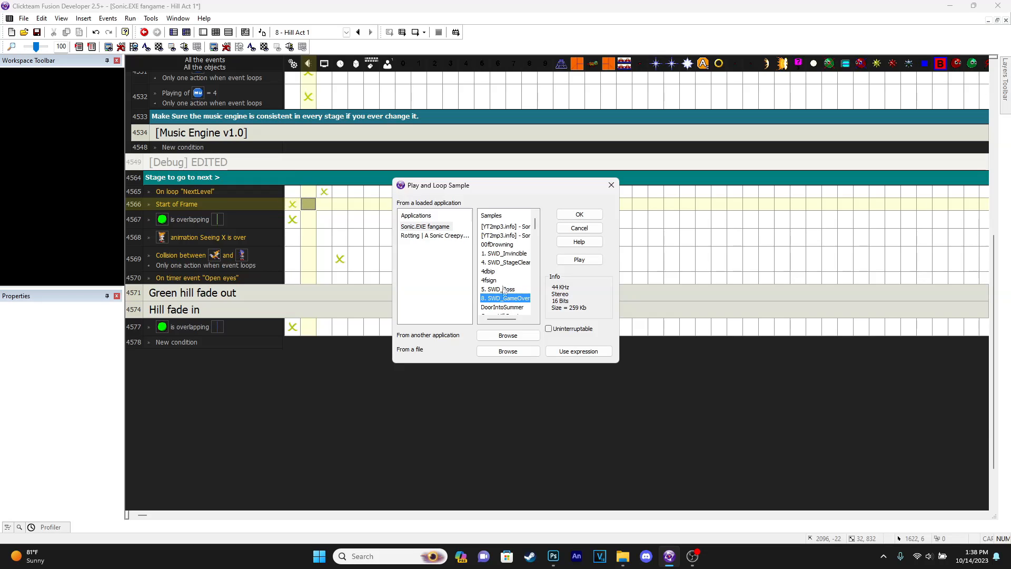
click(507, 315)
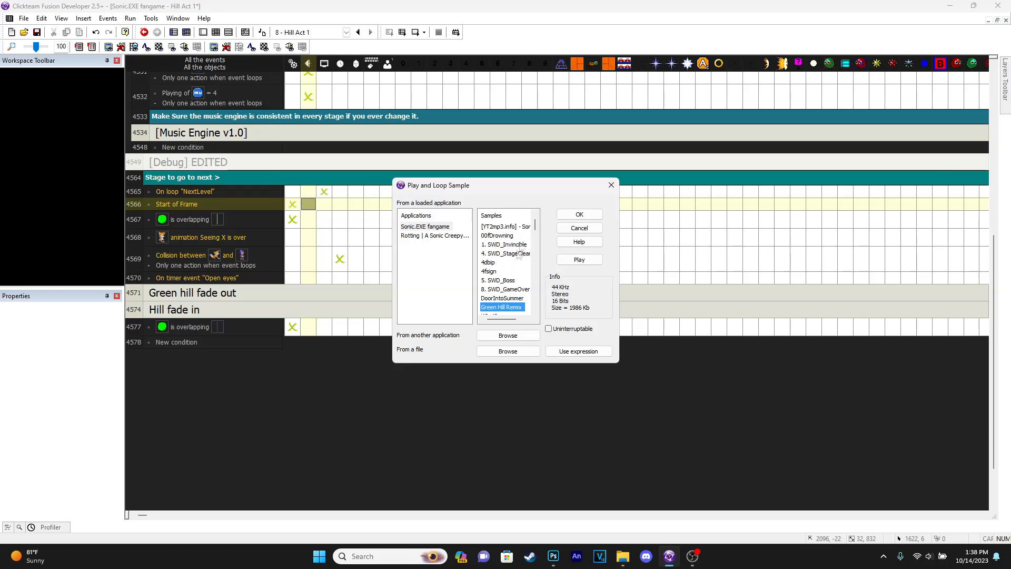
click(570, 217)
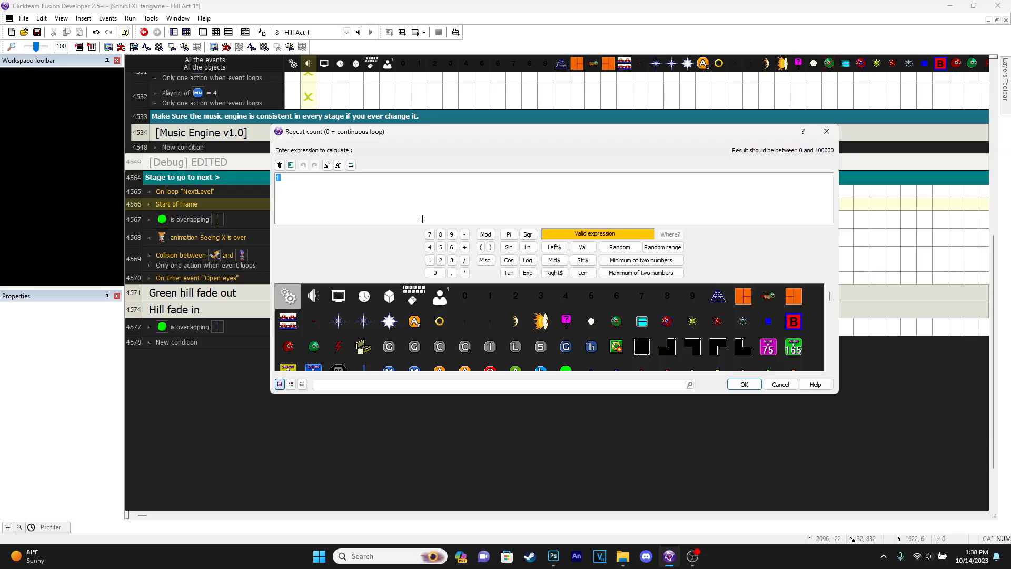
key(Return)
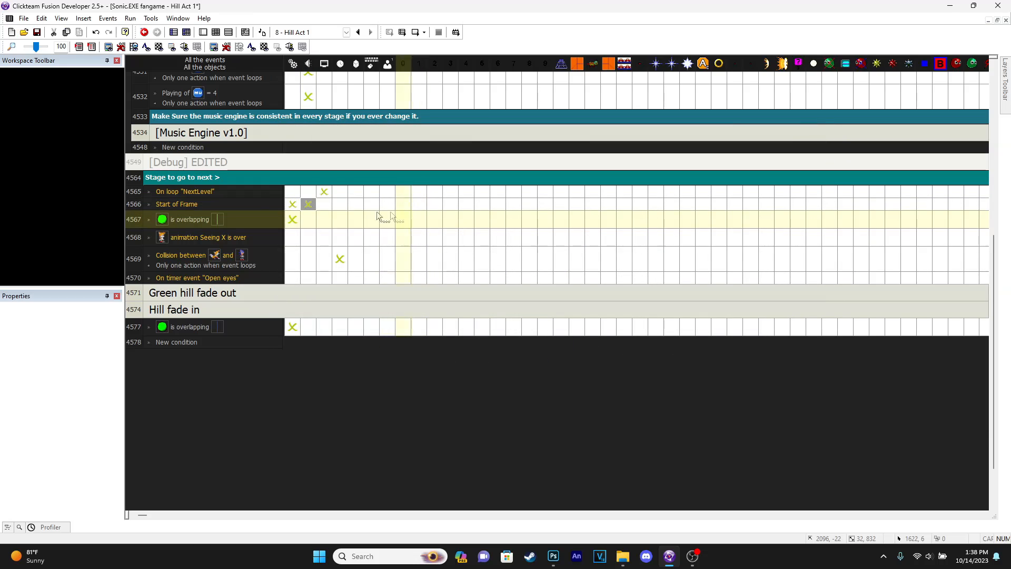
- Preview the two [YT2mp3.info] samples and add a Play and Loop Sample action for the Hill music at Start of Frame
right_click(308, 205)
mouse_move(362, 216)
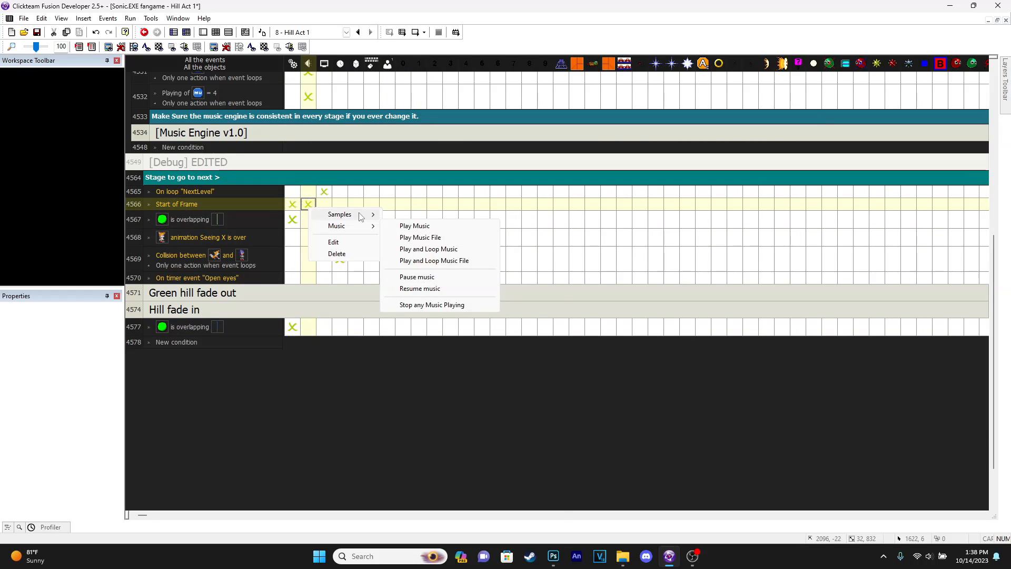
click(437, 239)
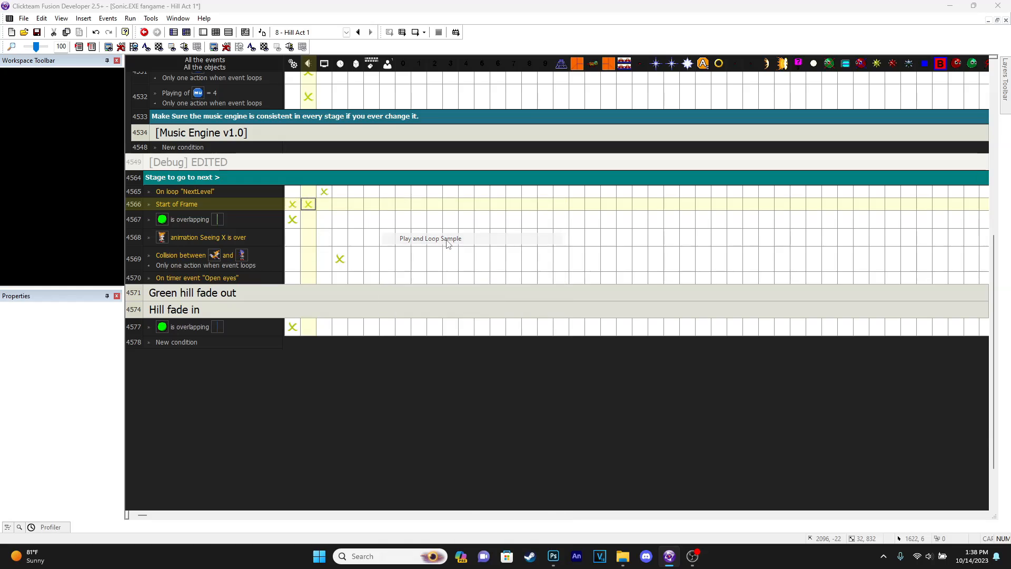
click(499, 228)
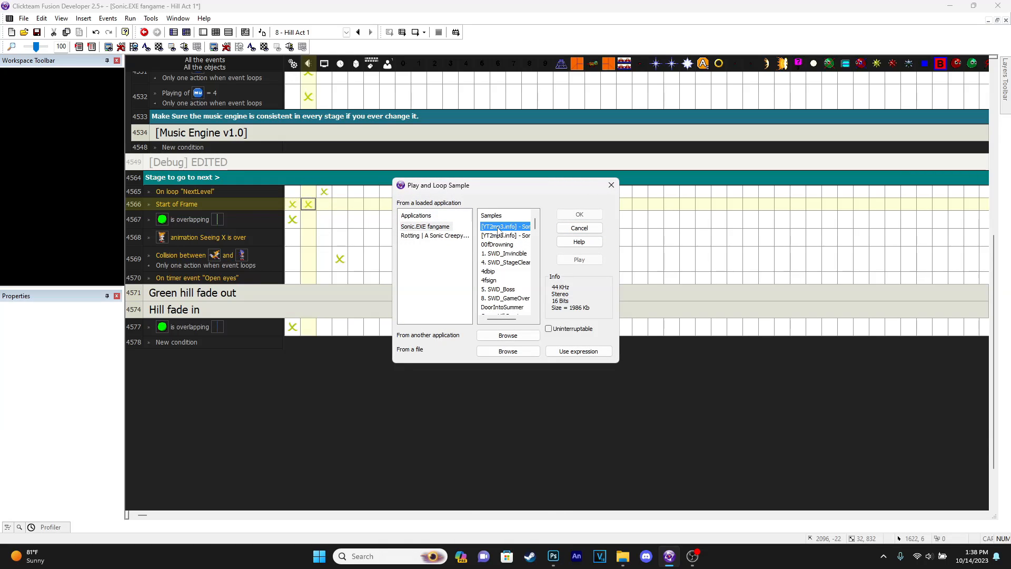
click(568, 261)
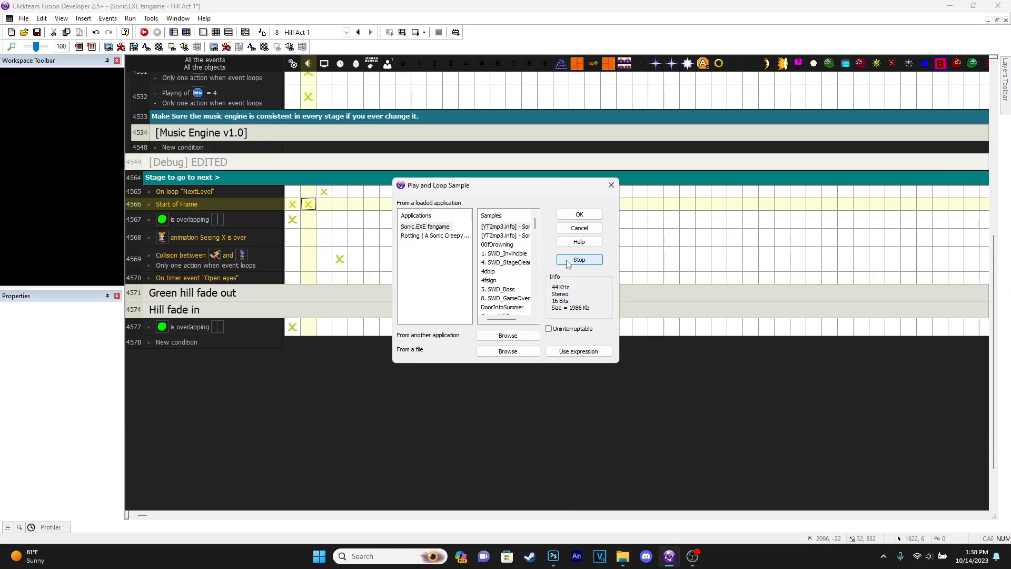
click(514, 237)
click(564, 260)
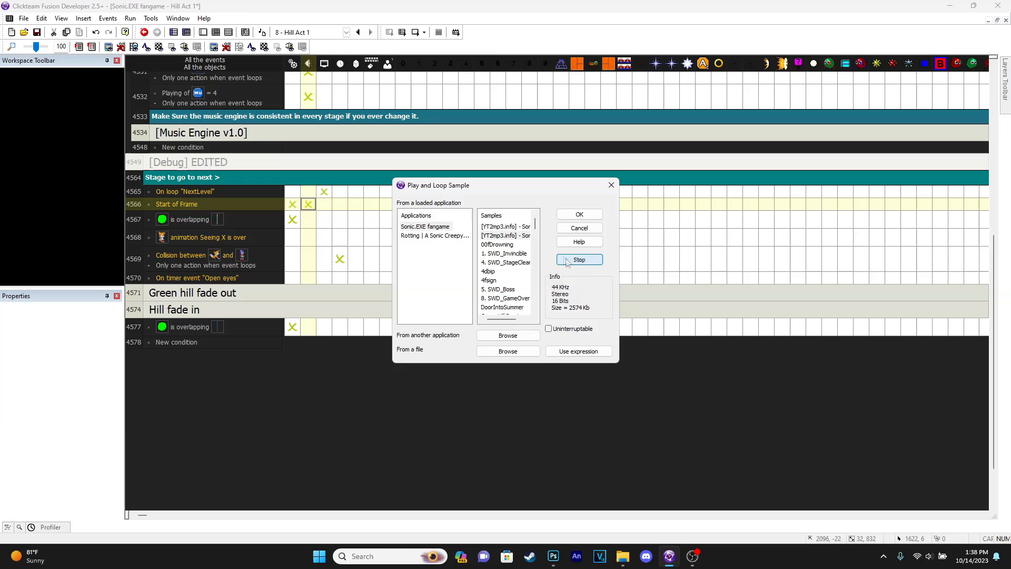
click(579, 214)
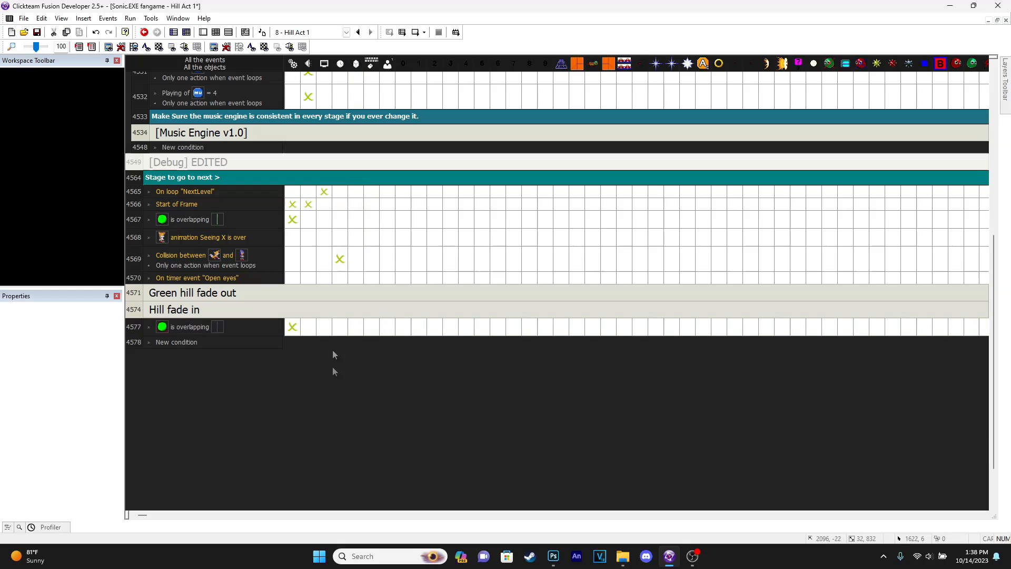
- Add a Pause sample action for the [YT2mp3.info] Hill music to the Start of Frame event
right_click(307, 207)
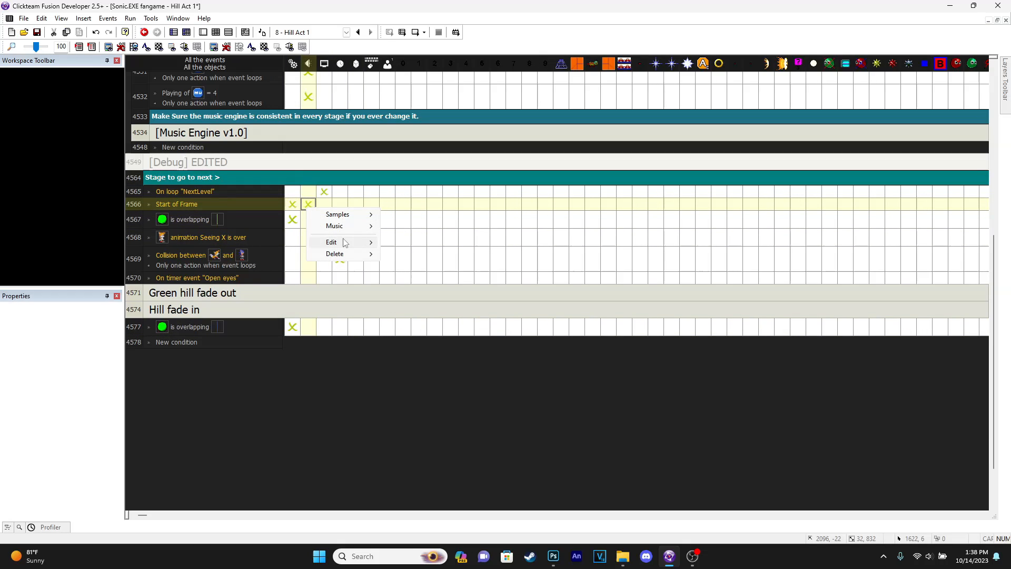
mouse_move(351, 246)
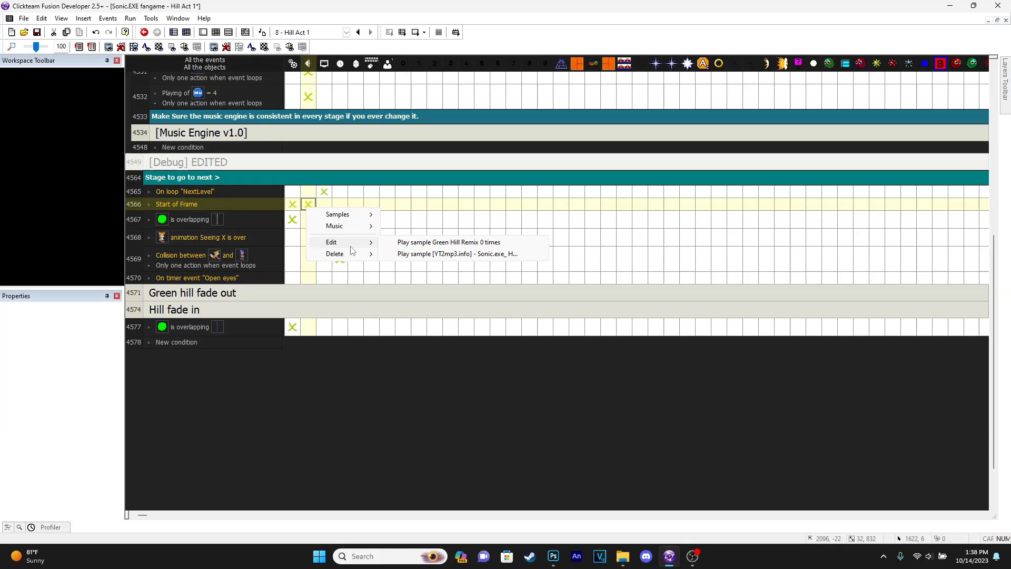
mouse_move(345, 214)
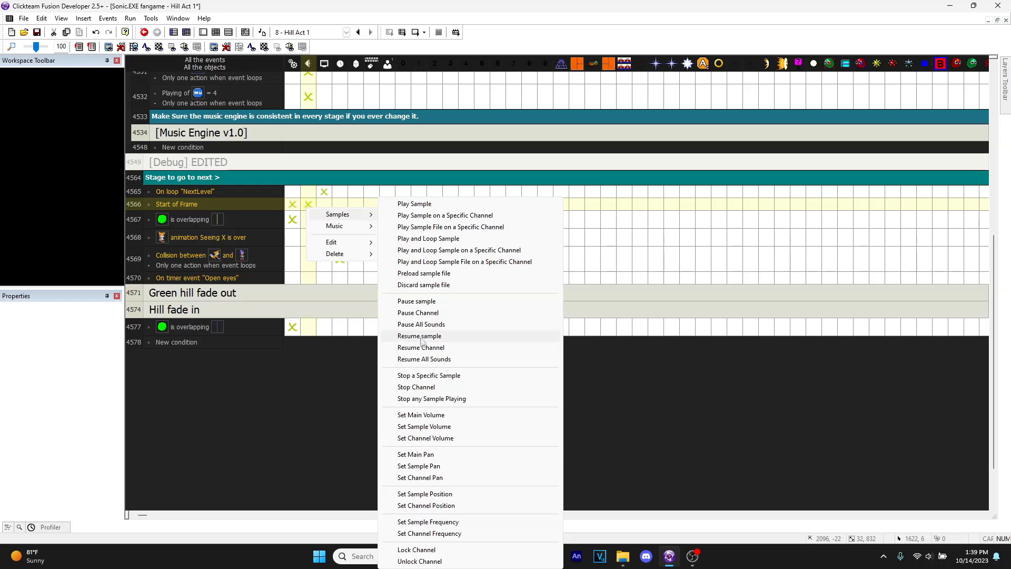
click(417, 301)
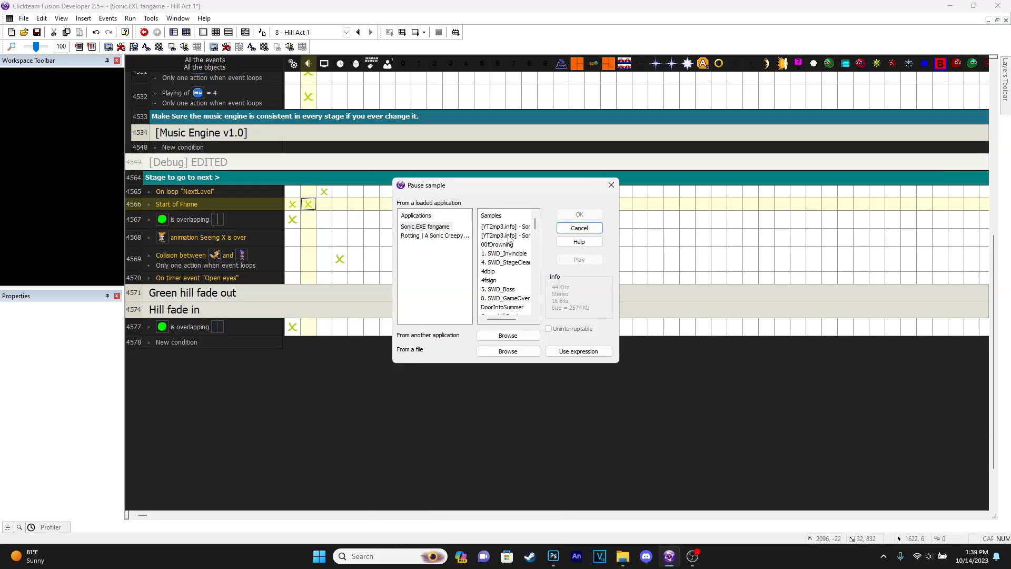
click(580, 215)
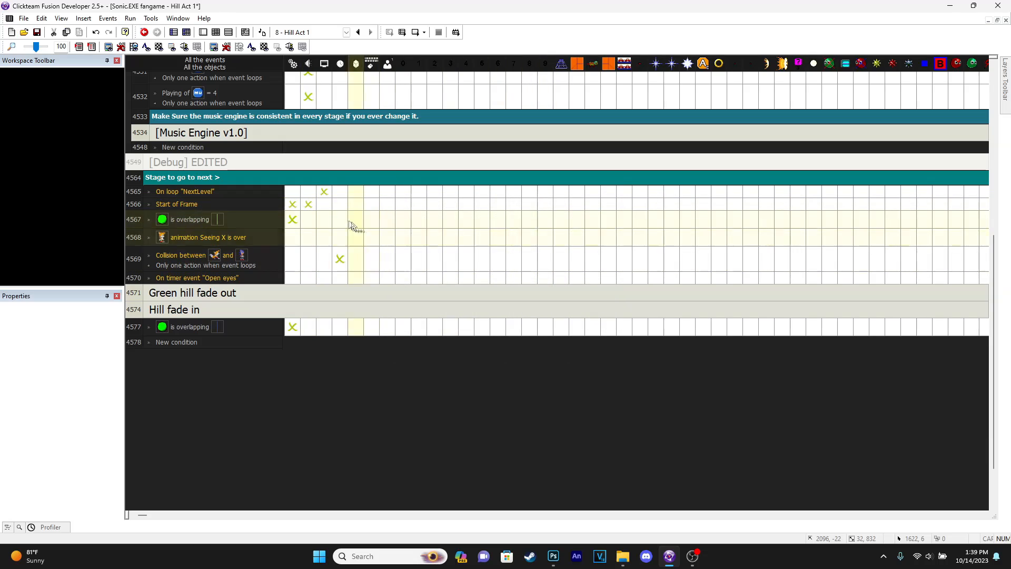
- Add a Set Sample Volume action to the Start of Frame event, setting the [YT2mp3.info] Hill music's volume to 0
right_click(307, 204)
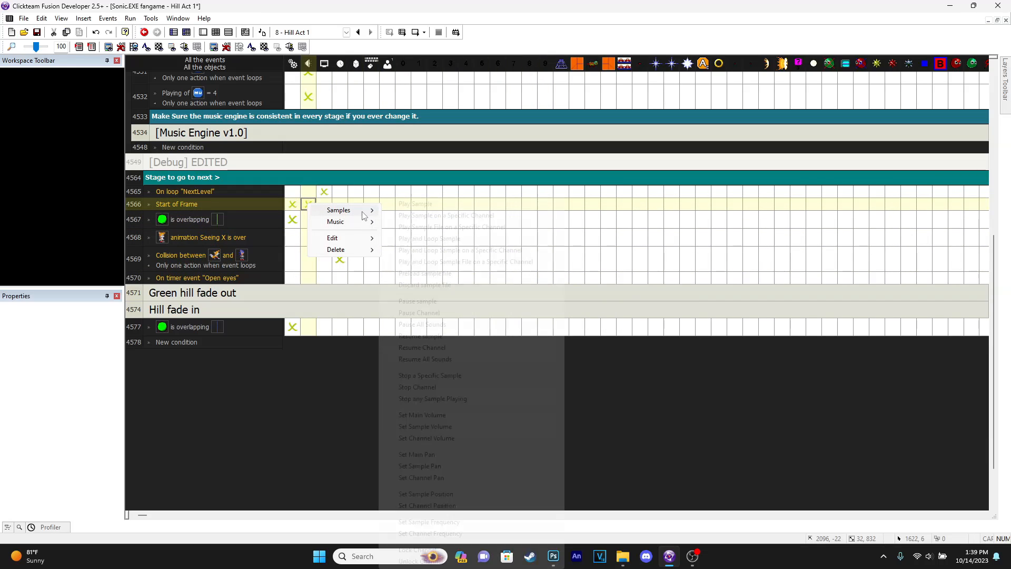
click(435, 428)
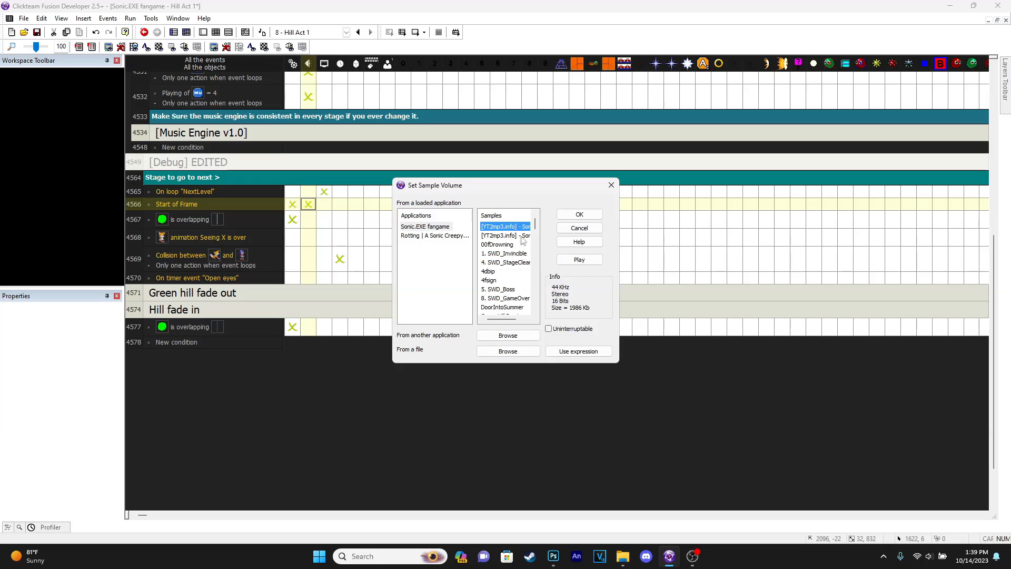
click(580, 214)
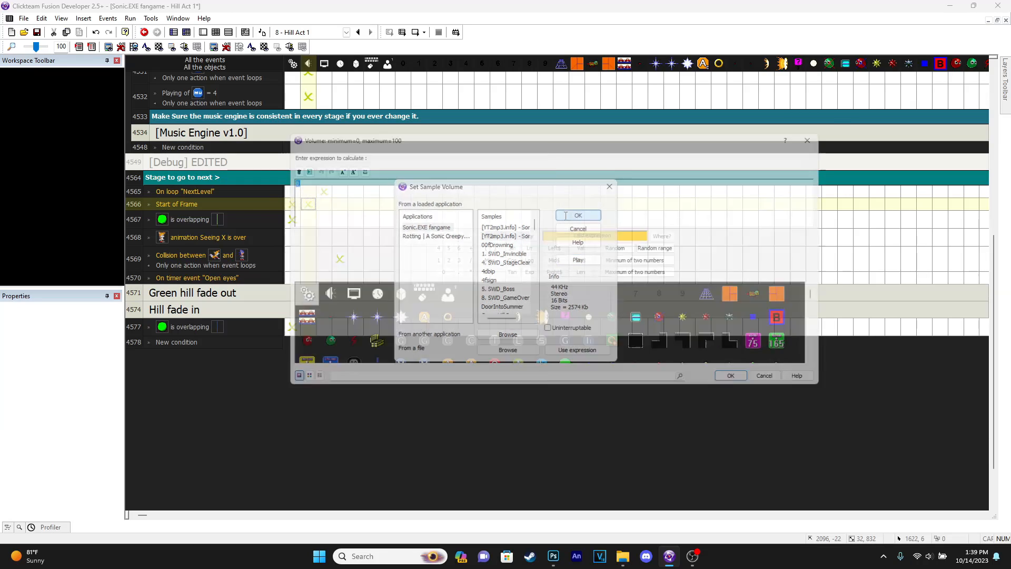
key(Return)
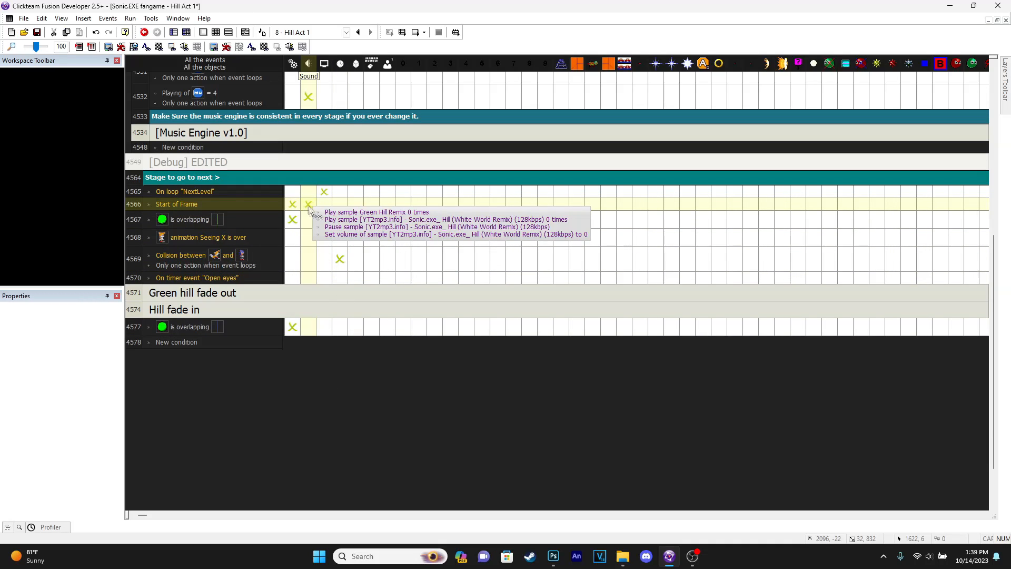
double_click(304, 310)
double_click(308, 310)
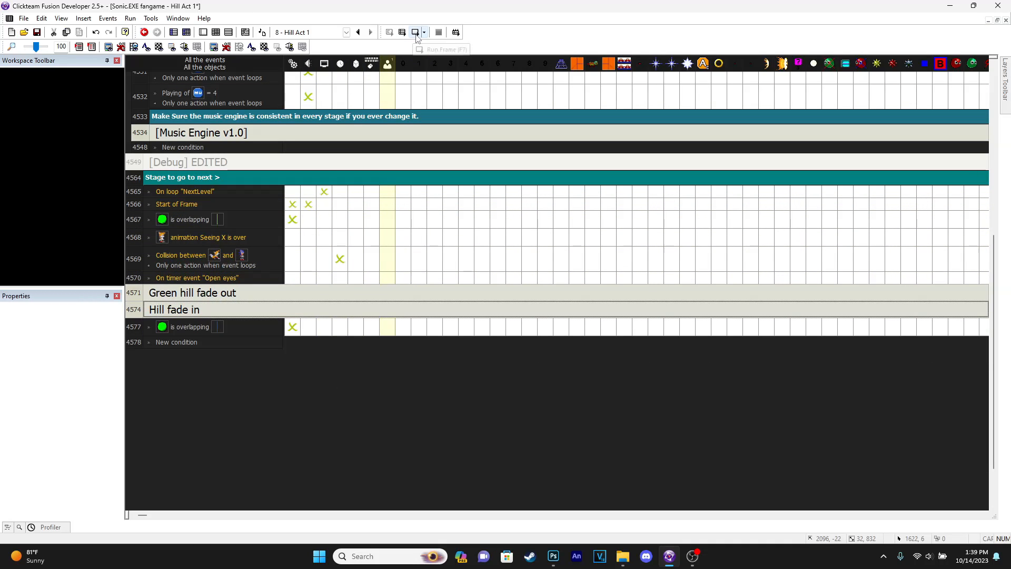
- Run the frame and move Tails forward to the blue music trigger to test the music change
click(416, 34)
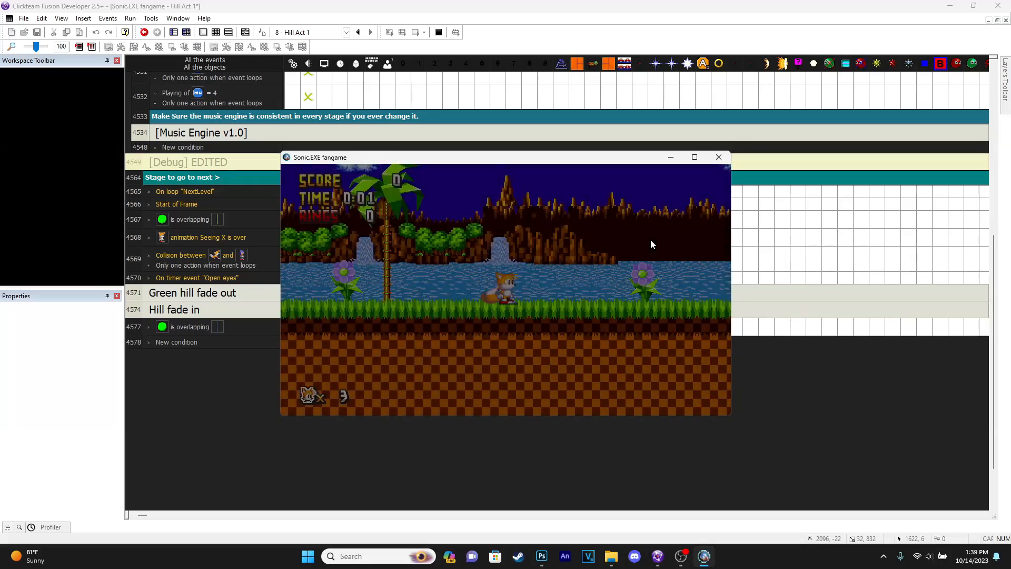
key(Right)
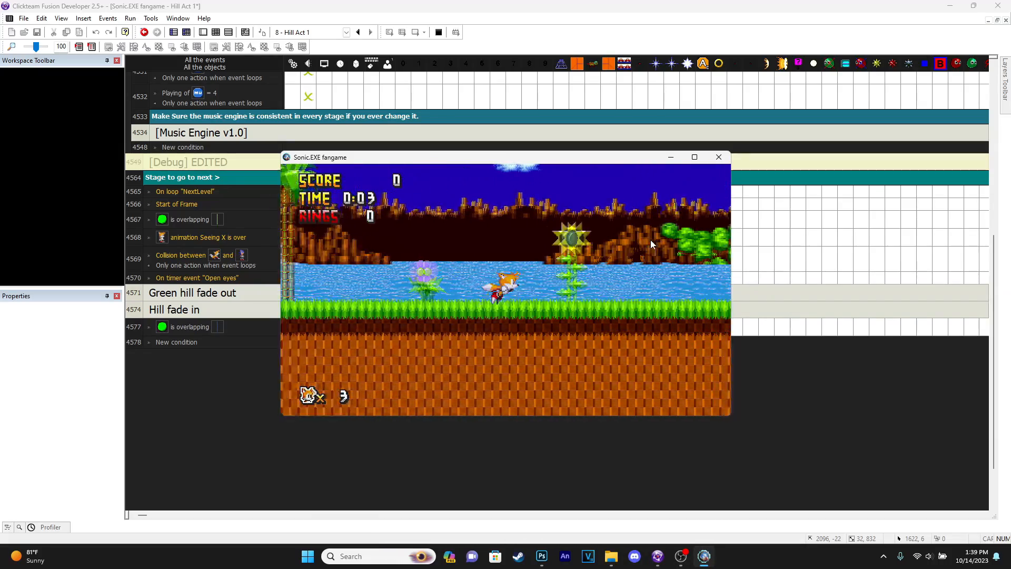
key(Right)
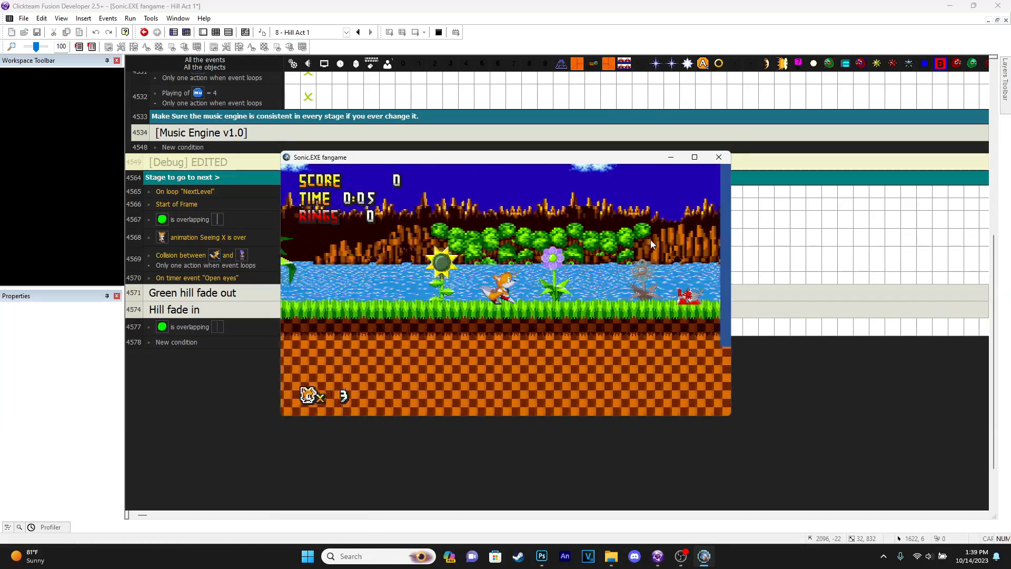
key(Right)
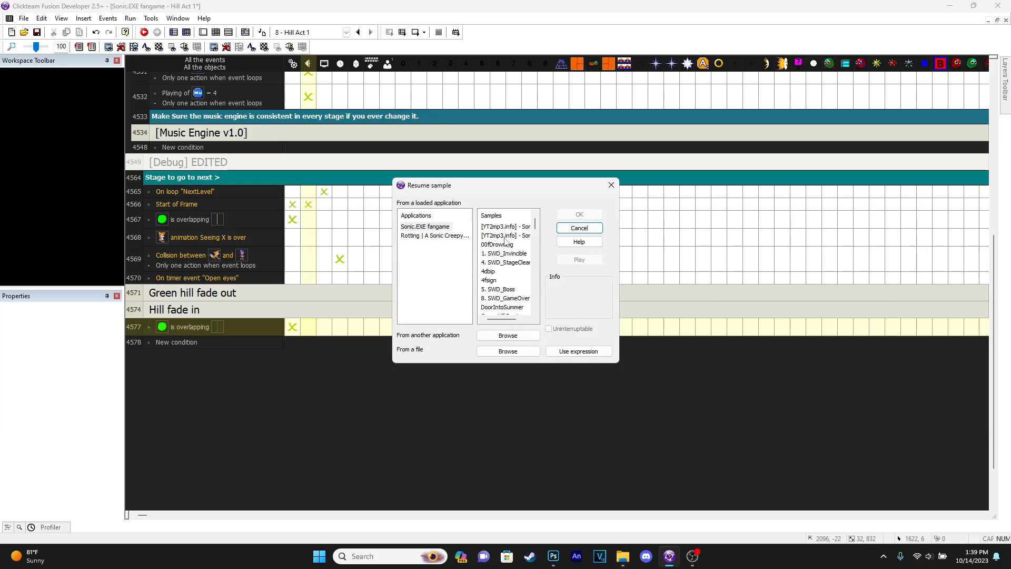
- Add a Resume sample action for the [YT2mp3.info] Hill music to the last overlap event and playtest the frame past the music trigger
key(Return)
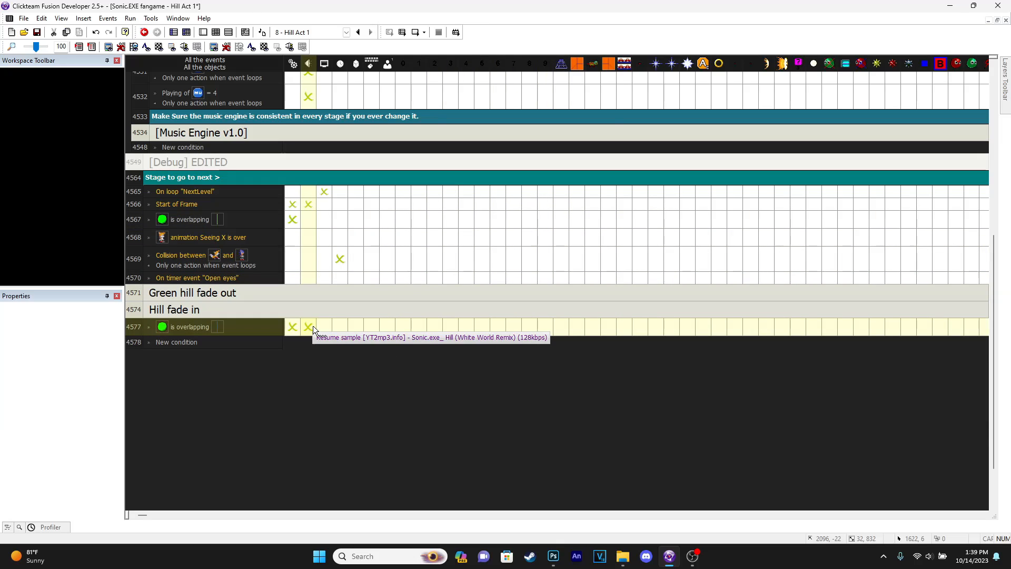
click(416, 33)
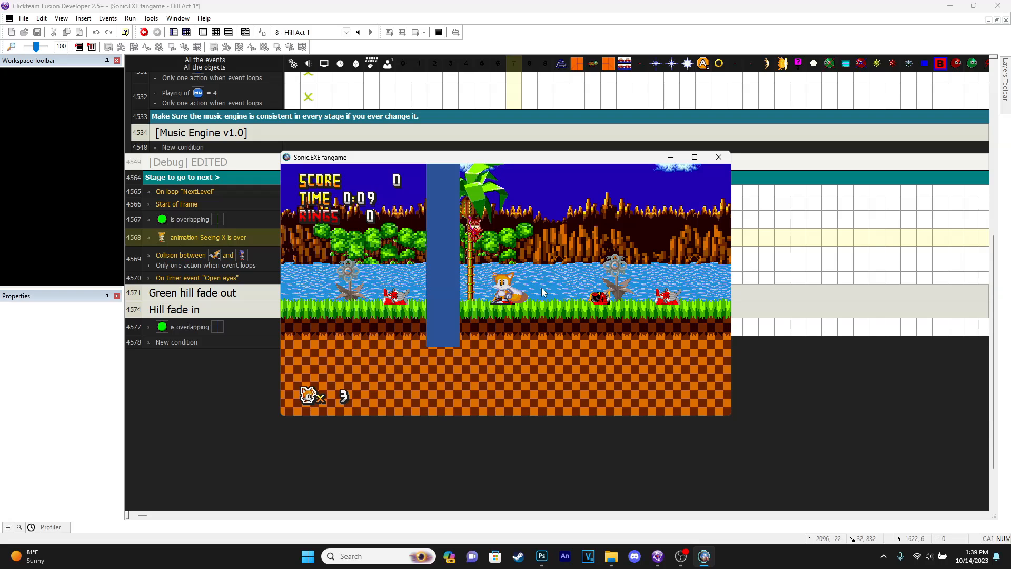
key(XF86AudioLowerVolume)
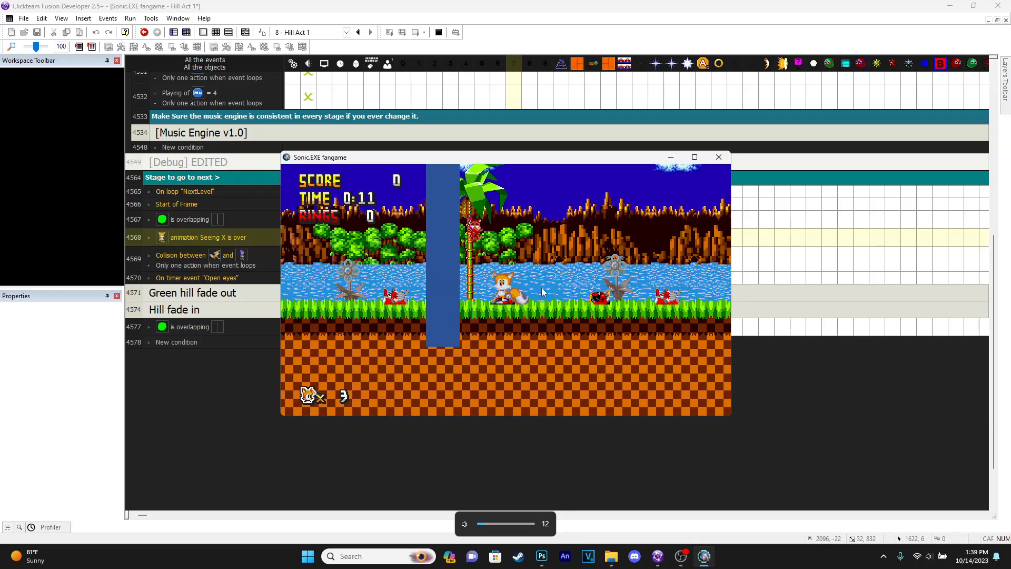
key(Left)
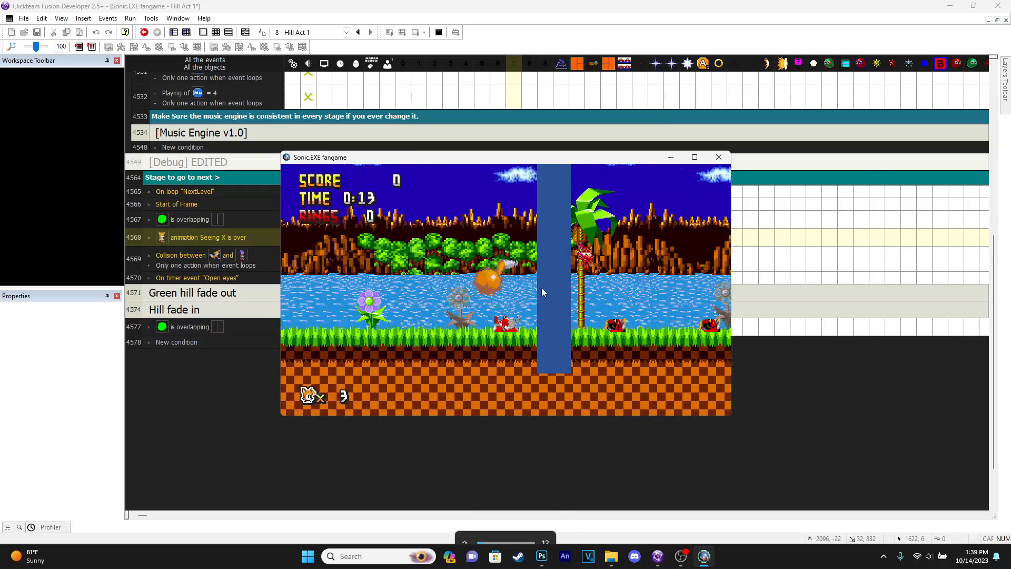
key(Right)
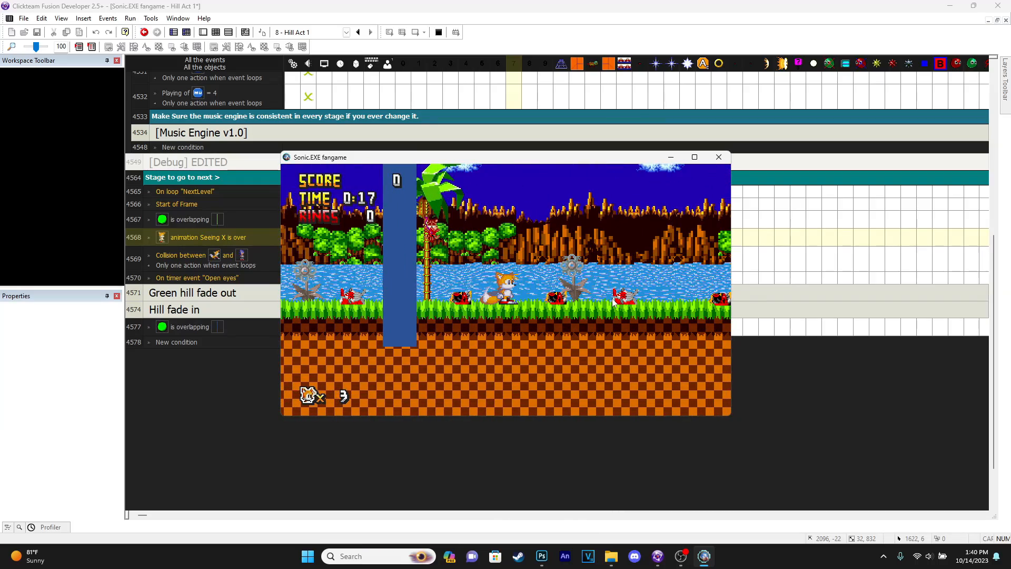
key(Right)
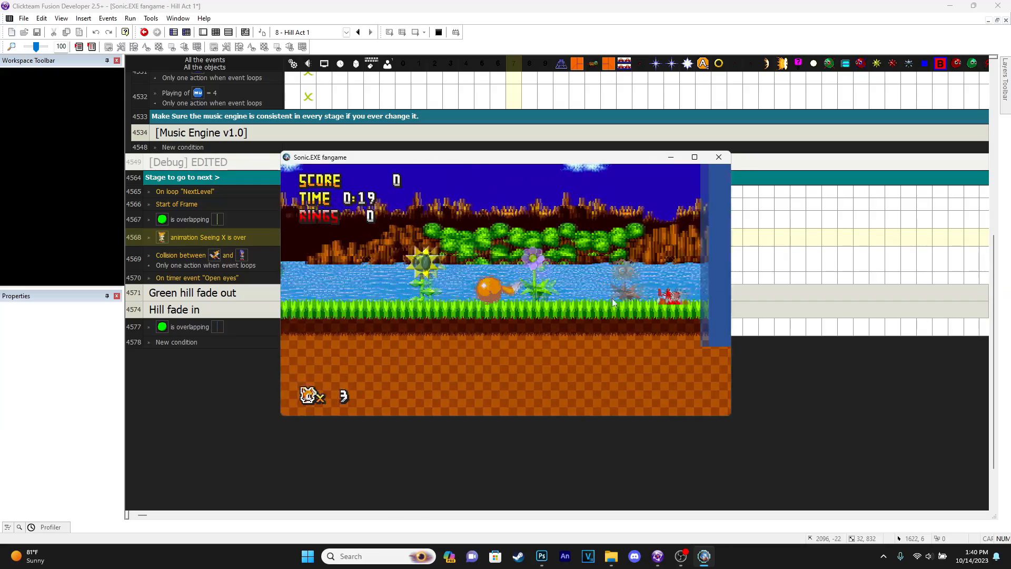
key(space)
key(space)
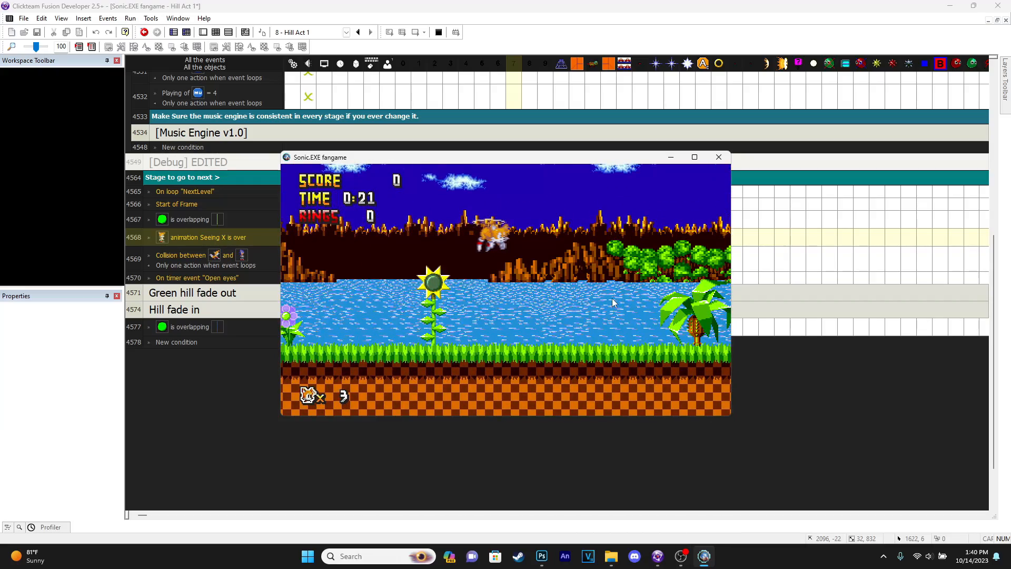
click(719, 157)
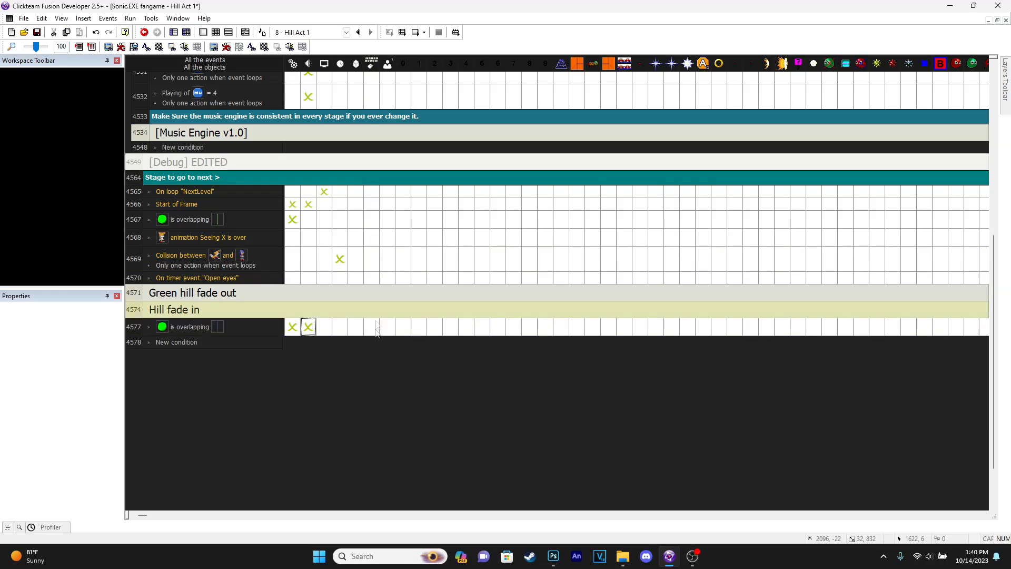
- Turn off Visible at start for the hill music trigger and briefly test-run the frame
key(ctrl+m)
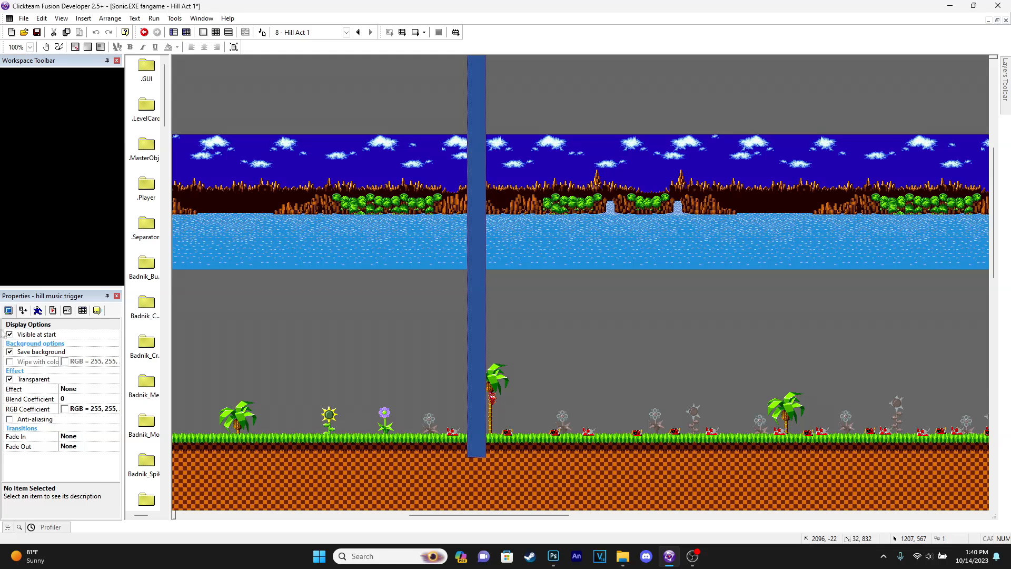
click(366, 334)
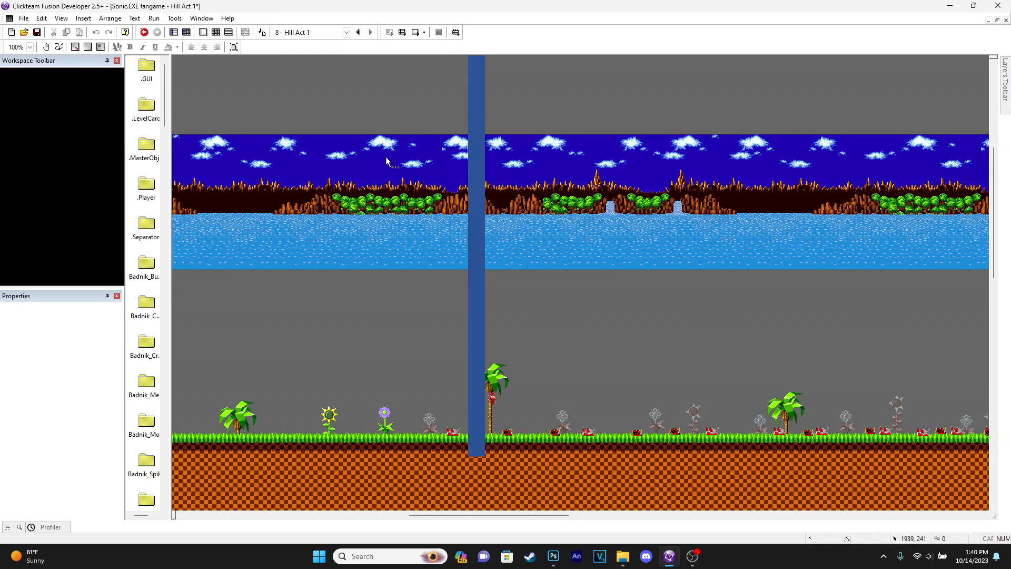
key(F8)
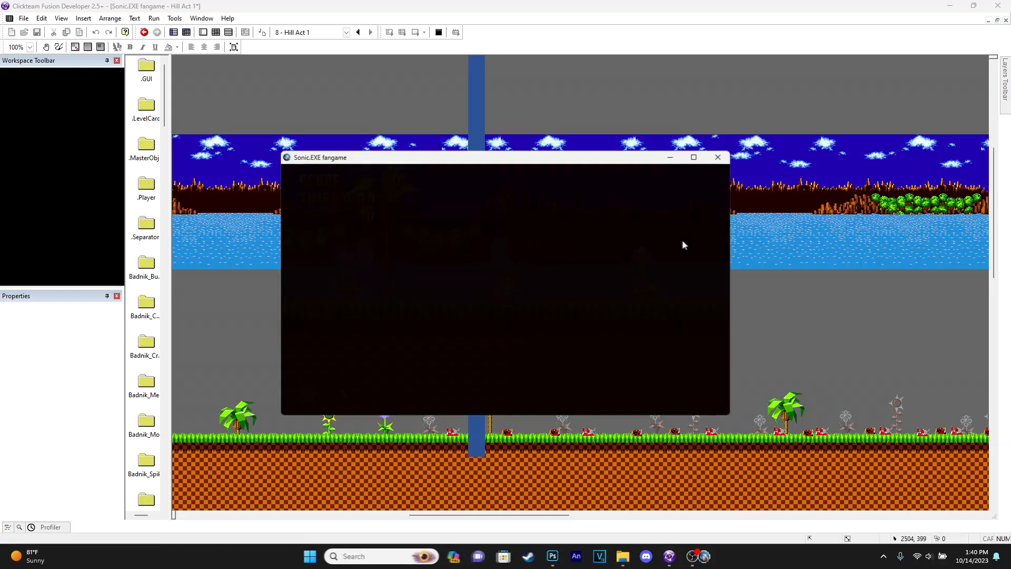
key(Right)
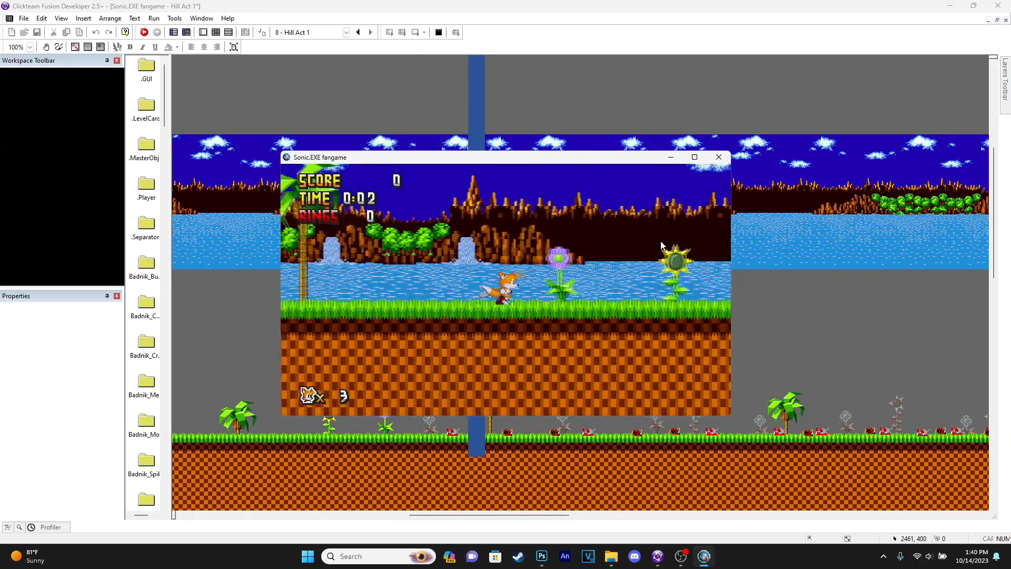
key(Left)
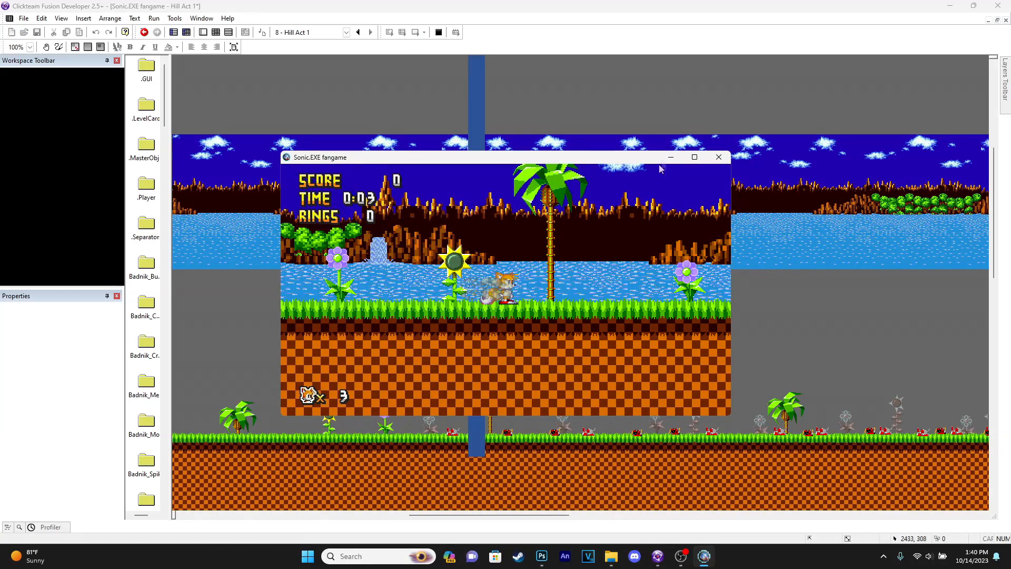
click(719, 157)
- Check the cutscene trigger near the end of the level, return to the frame's event list and save the project
drag(450, 515, 708, 523)
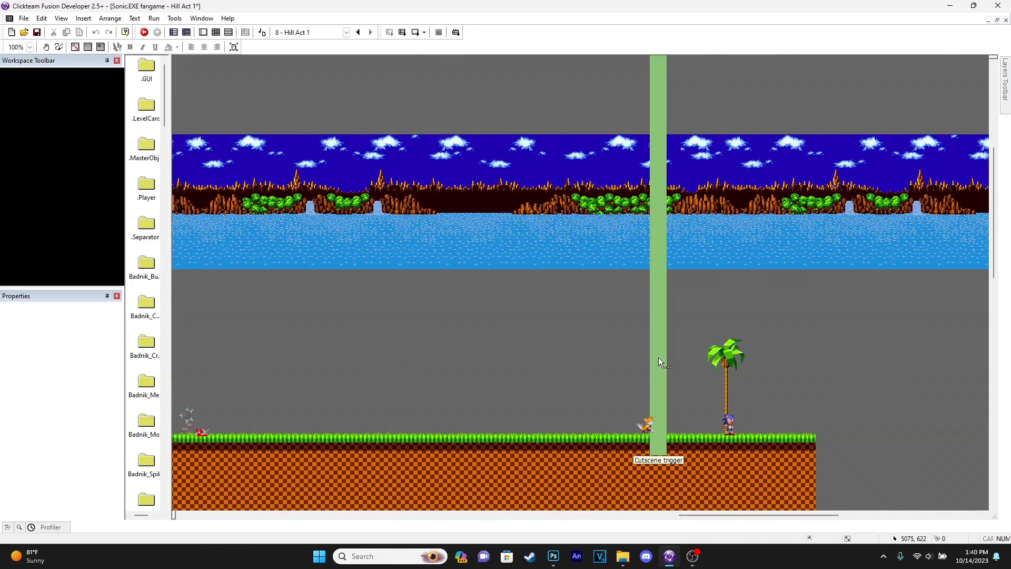
click(216, 32)
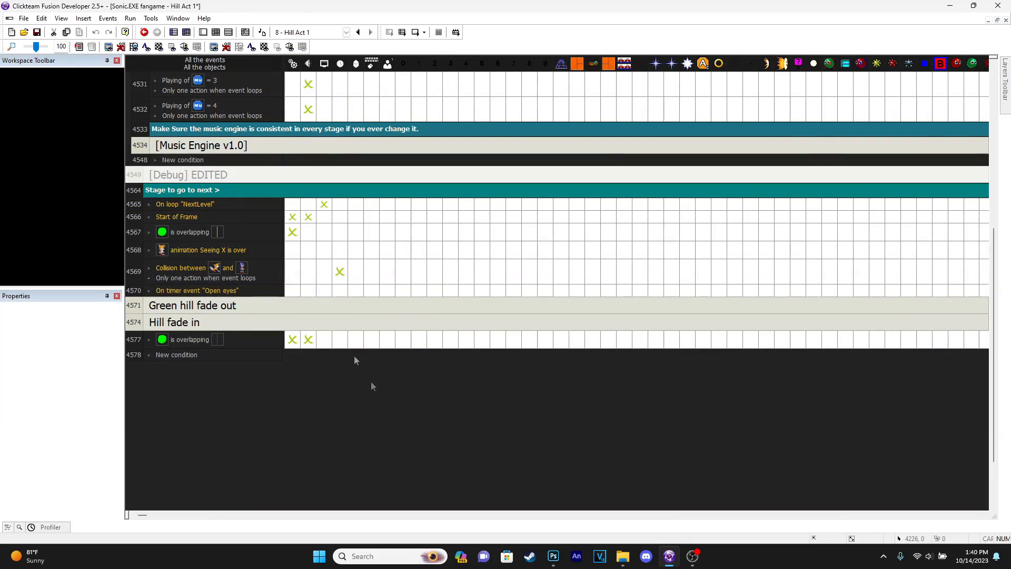
double_click(174, 357)
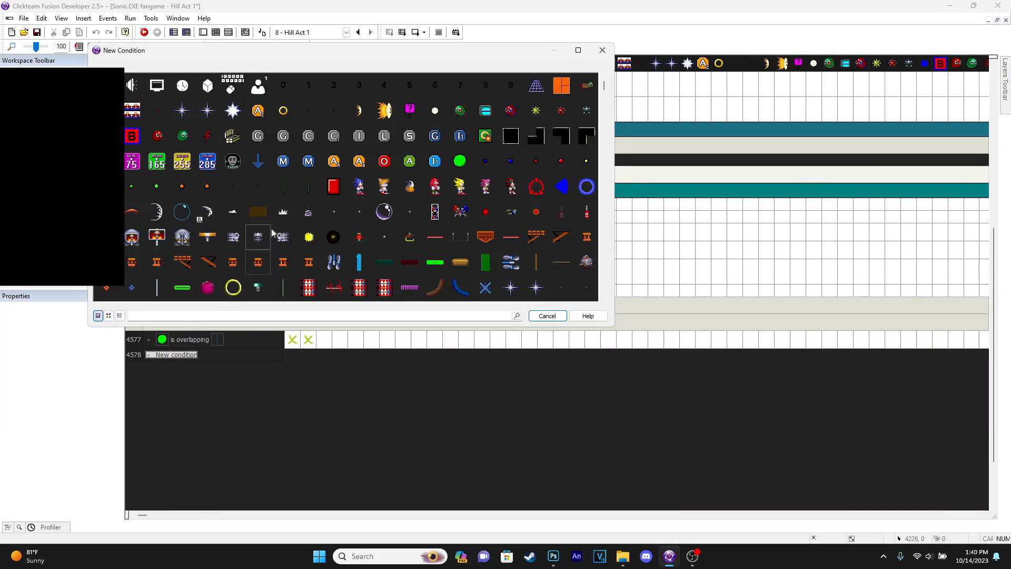
click(602, 50)
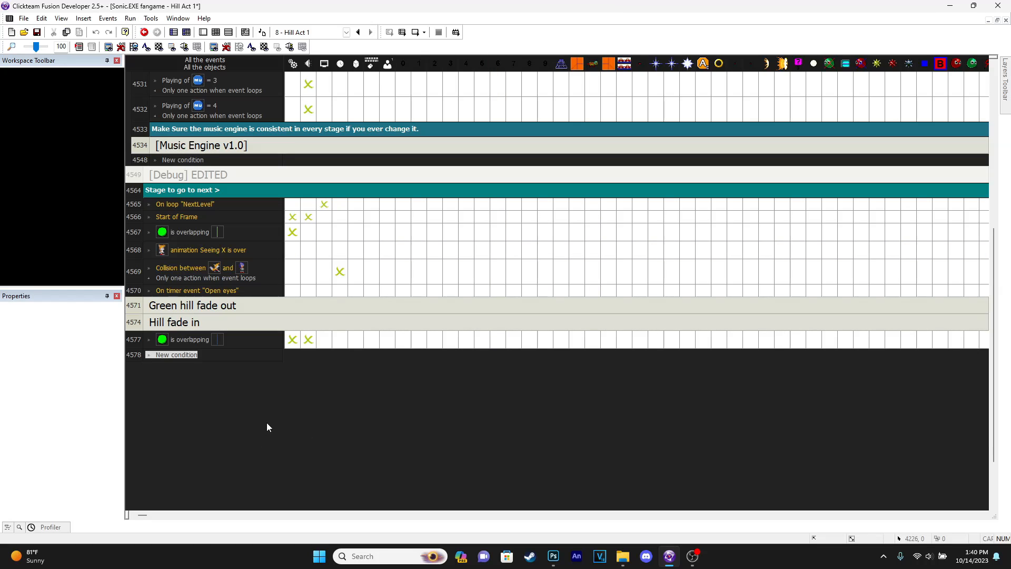
key(ctrl+s)
- Duplicate the "Hill fade in" event group and rename the copy "Hill fade outr"
click(231, 318)
key(ctrl+c)
key(ctrl+v)
right_click(228, 323)
click(246, 326)
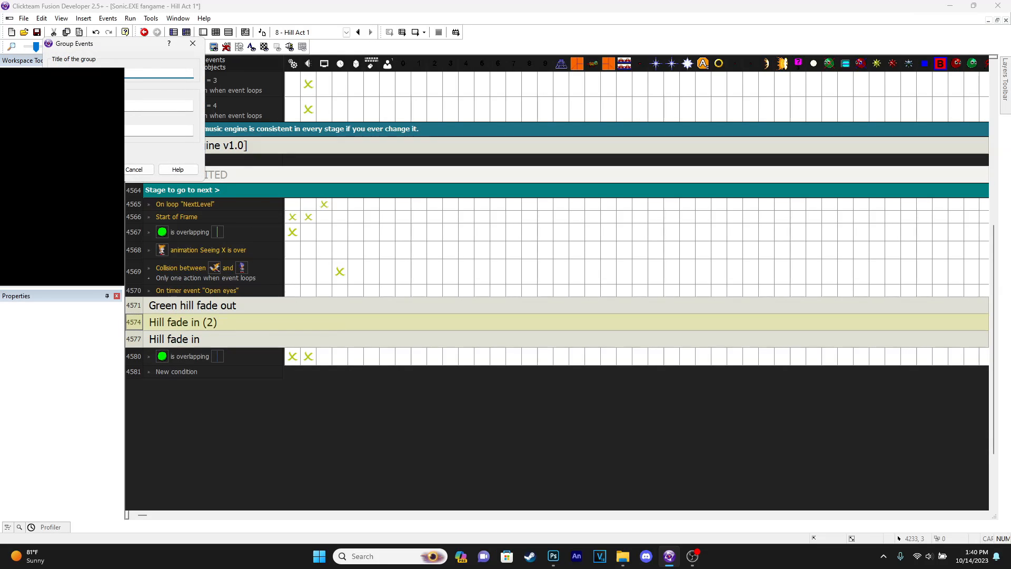
key(Return)
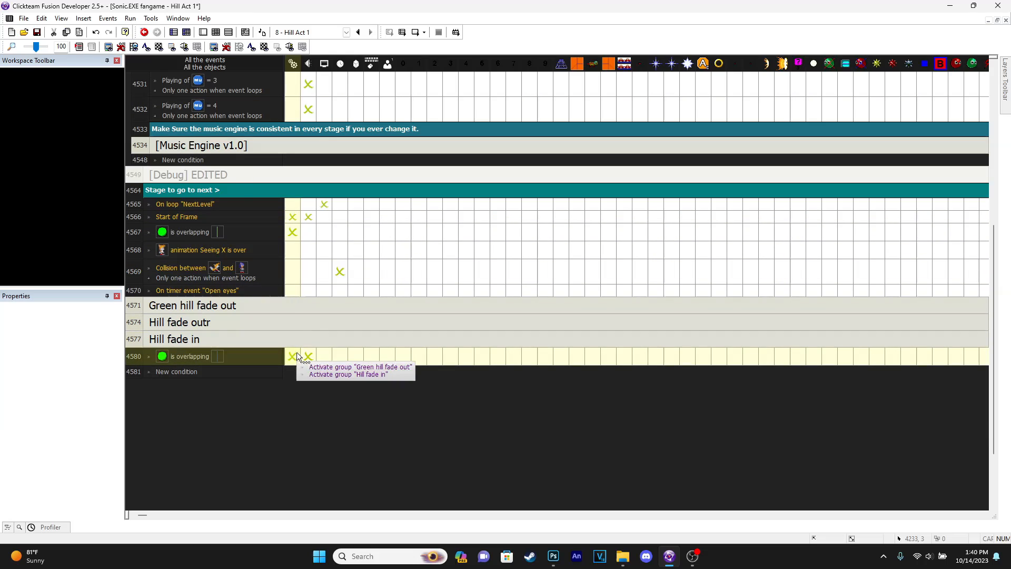
- In the "Hill fade outr" group's Always event, set the Hill music's volume to its own SampleVolume - 1
double_click(288, 323)
right_click(309, 338)
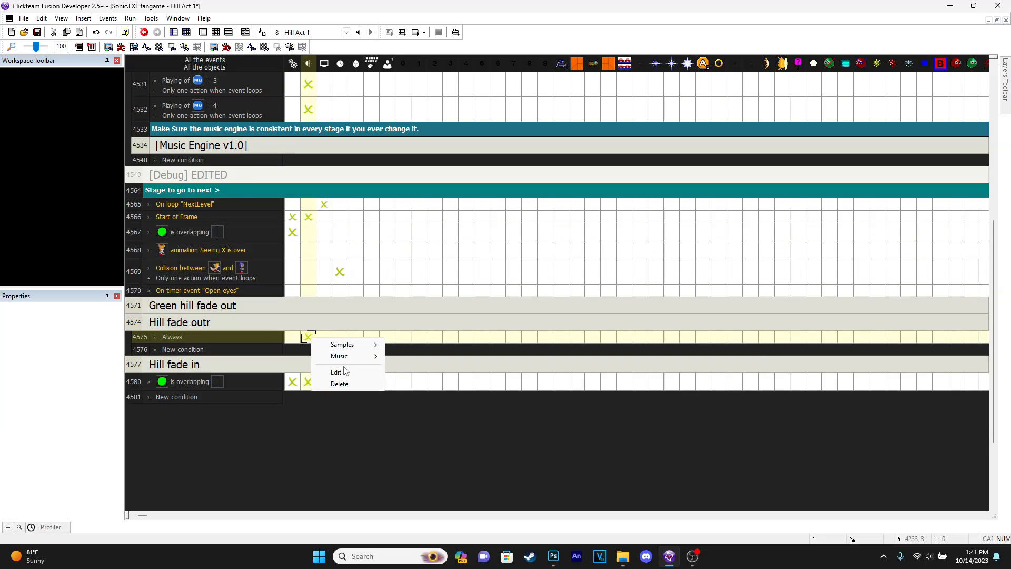
click(339, 383)
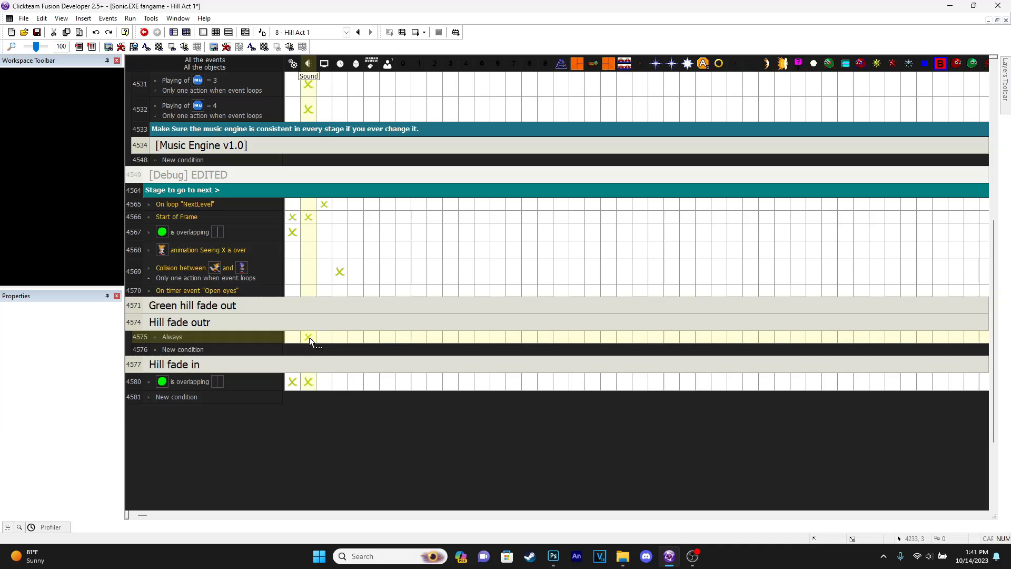
right_click(309, 337)
click(337, 368)
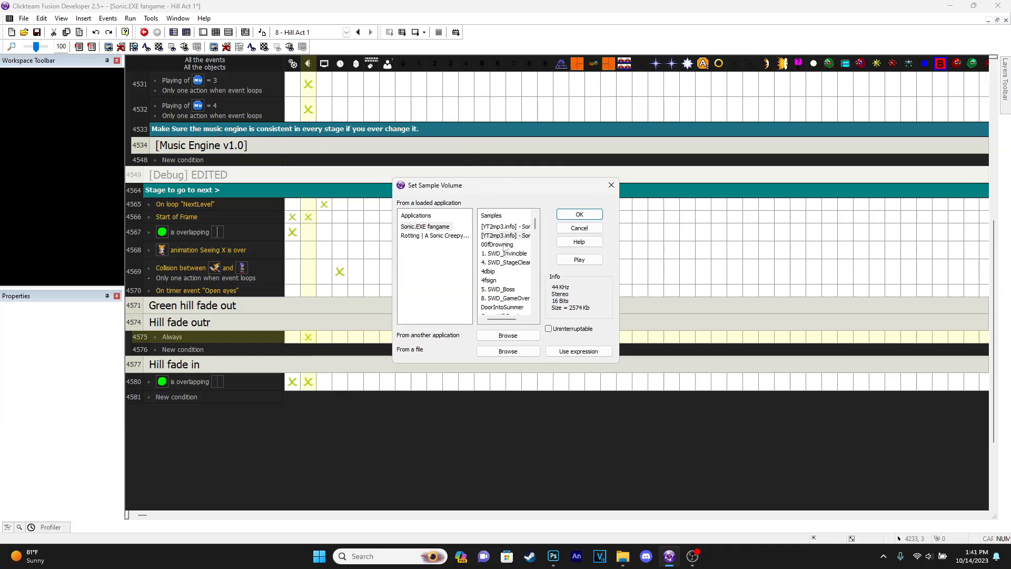
click(578, 214)
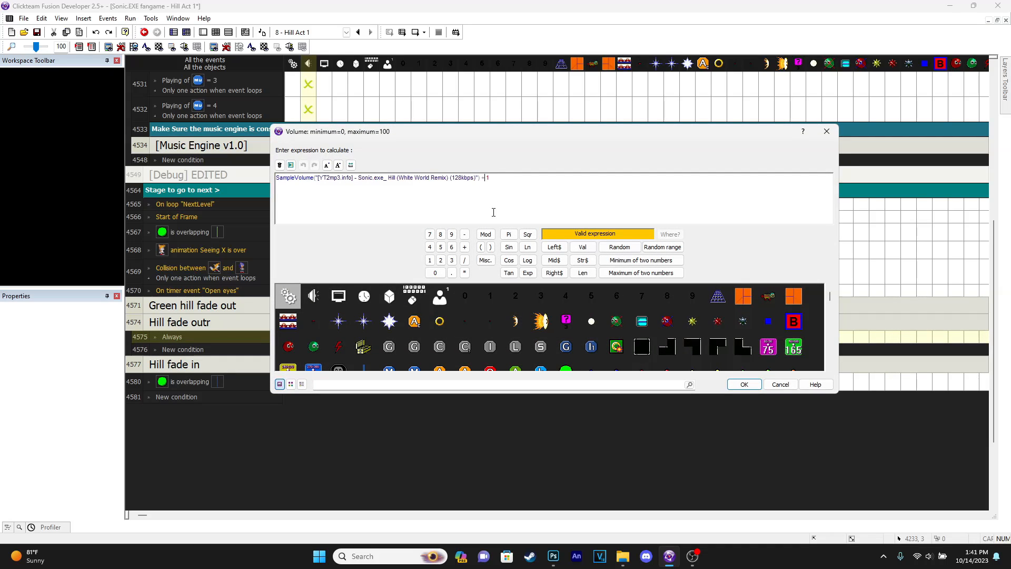
key(Return)
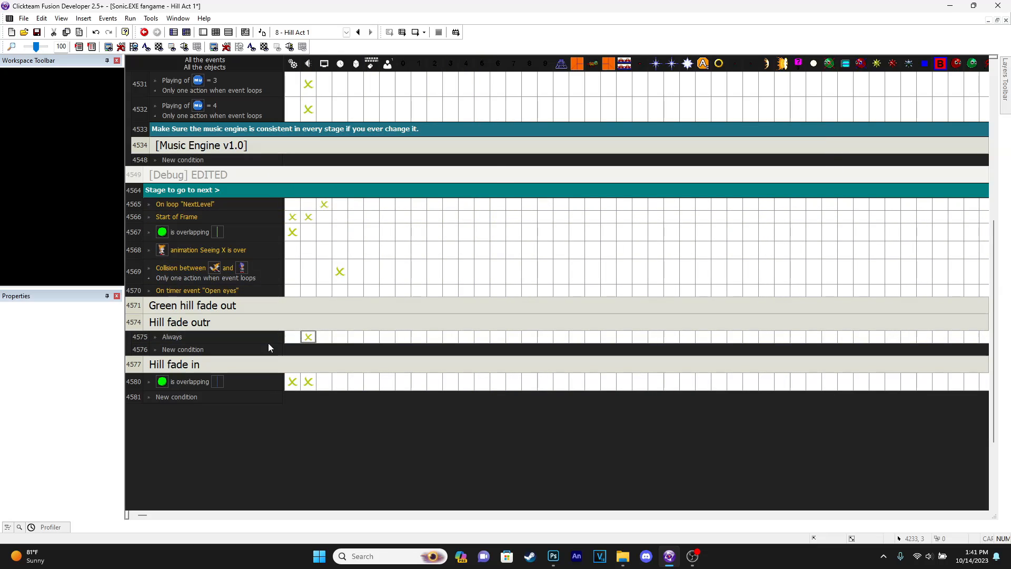
- In the cutscene trigger overlap event, activate the "Hill fade outr" group and deactivate the "Hill fade in" group
right_click(292, 230)
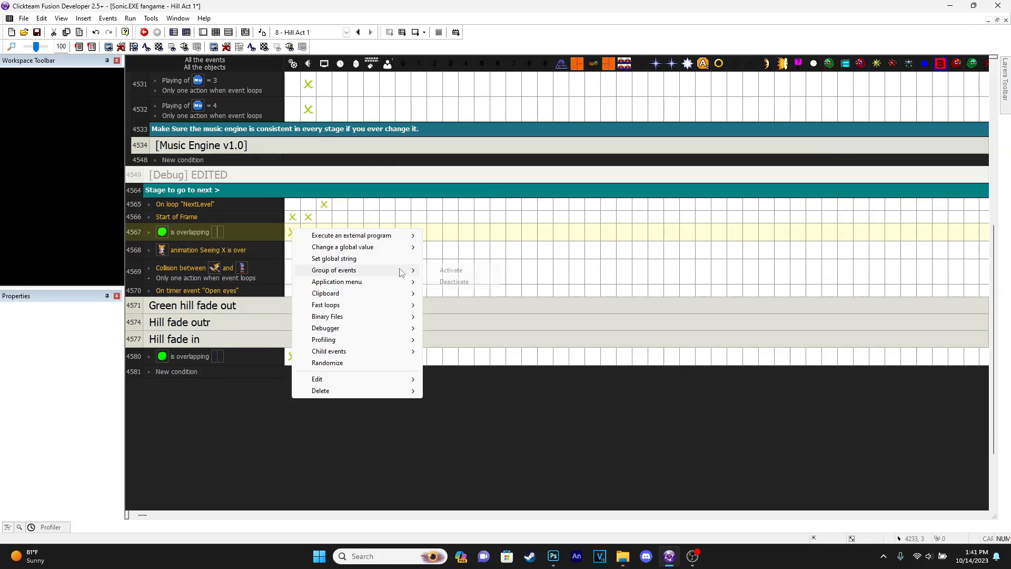
click(453, 271)
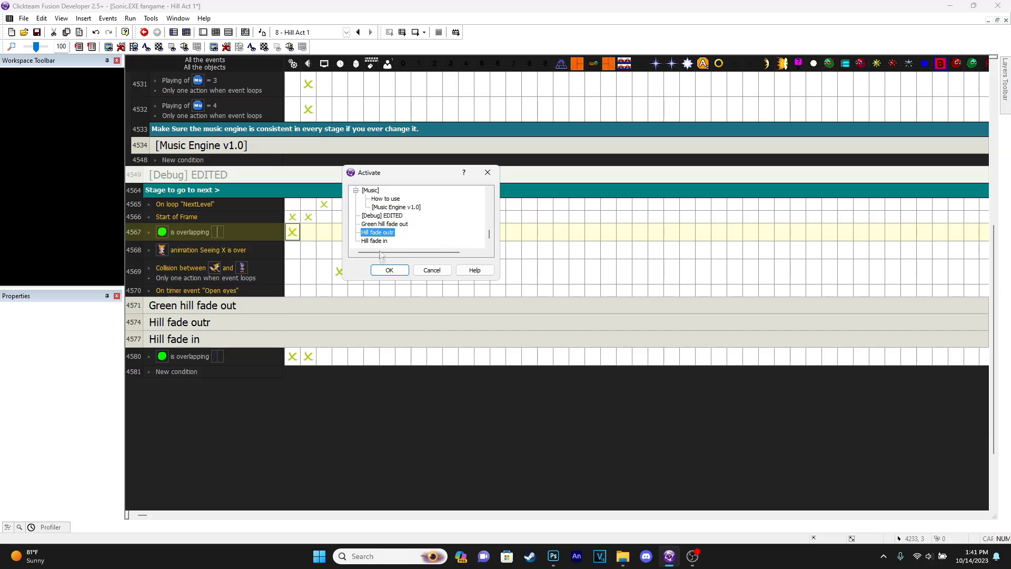
click(389, 269)
right_click(293, 231)
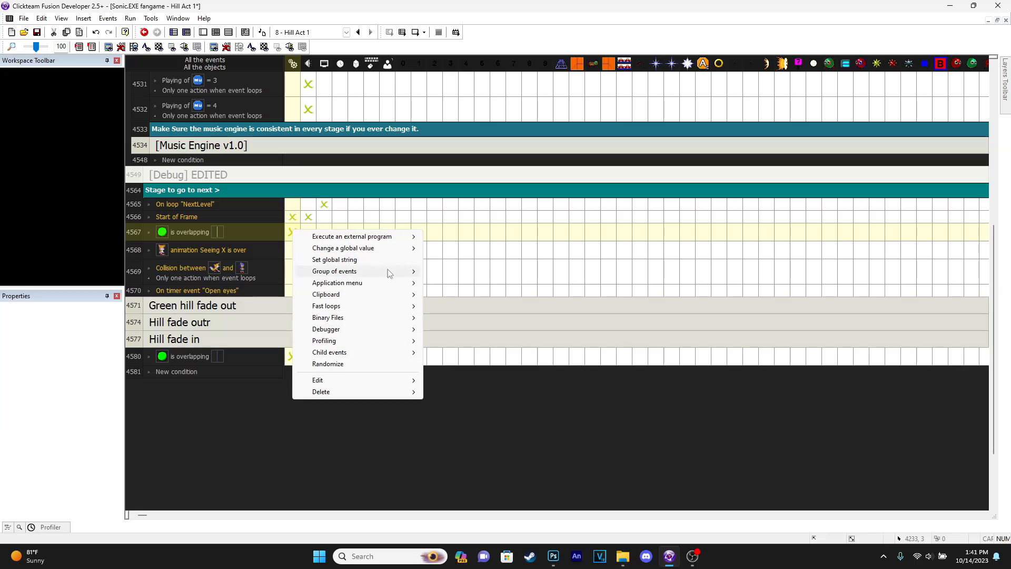
click(456, 282)
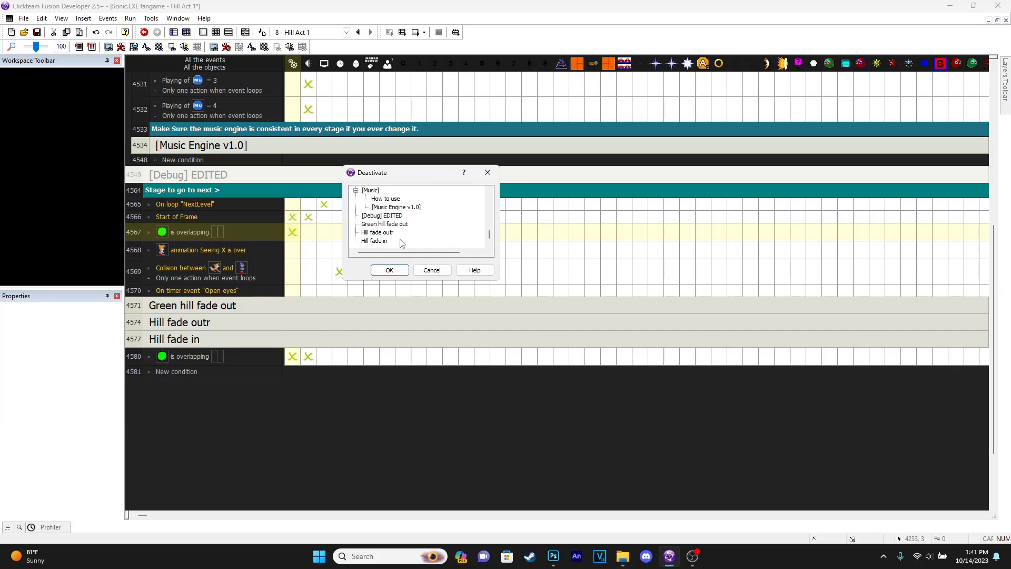
click(390, 270)
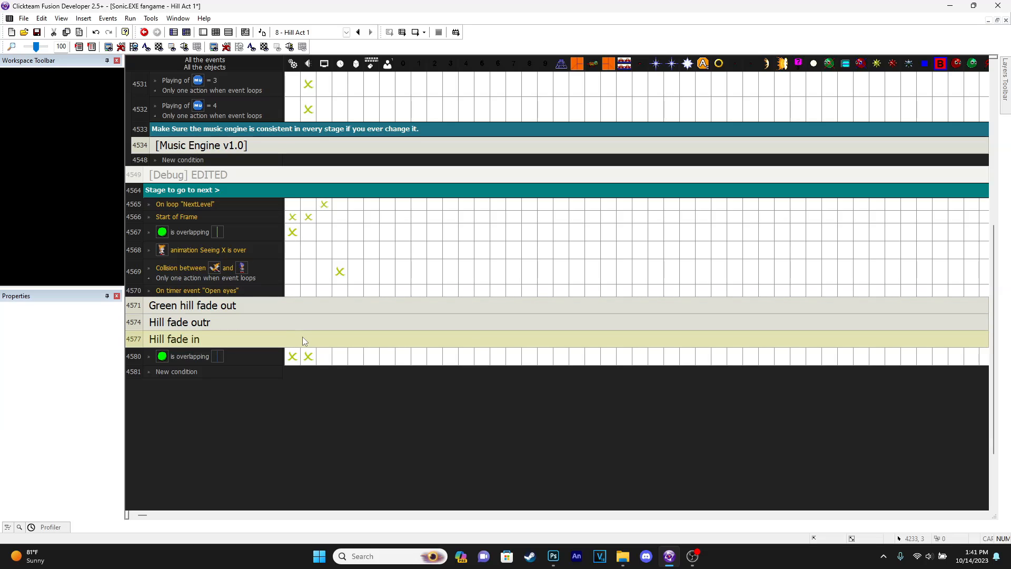
- Test-run the frame, running Tails through the level until he meets Sonic, and close the game window
key(F7)
key(Right)
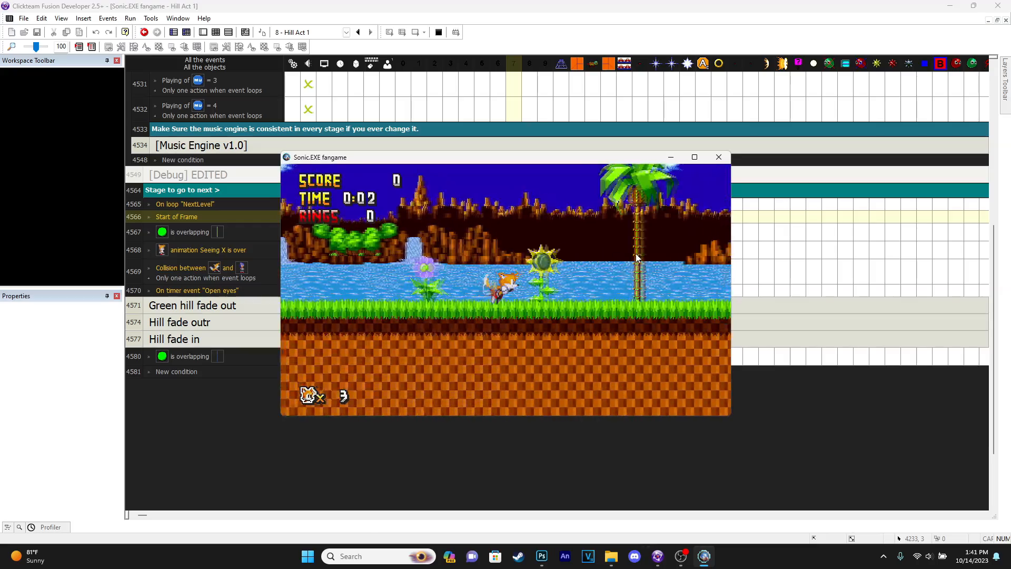
key(Right)
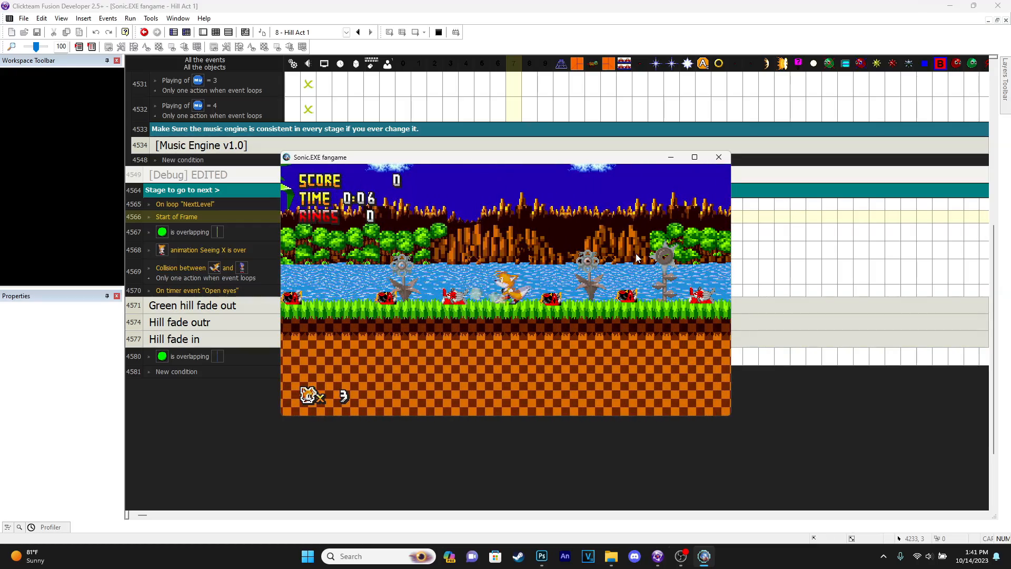
key(Right)
key(Right)
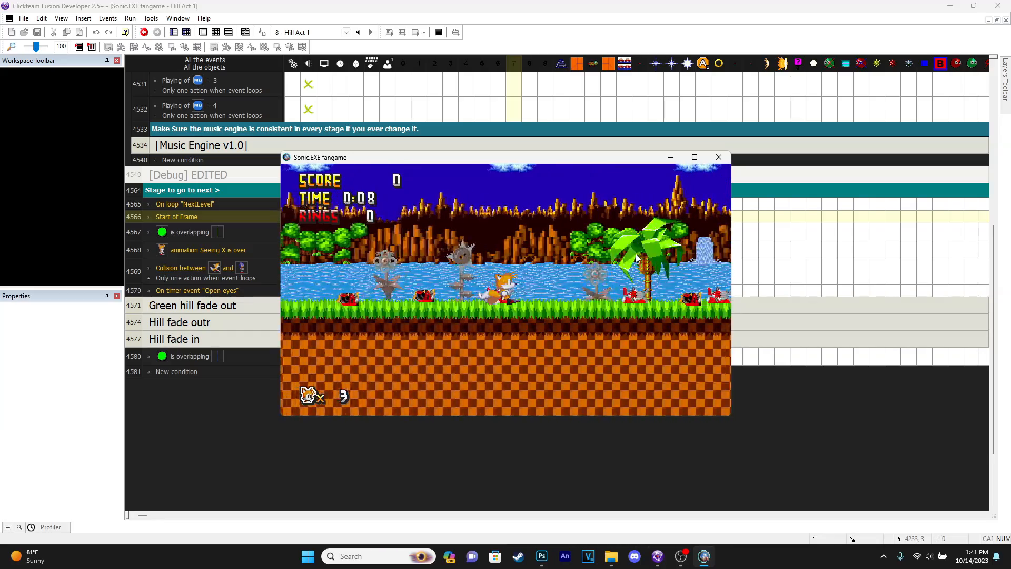
key(Right)
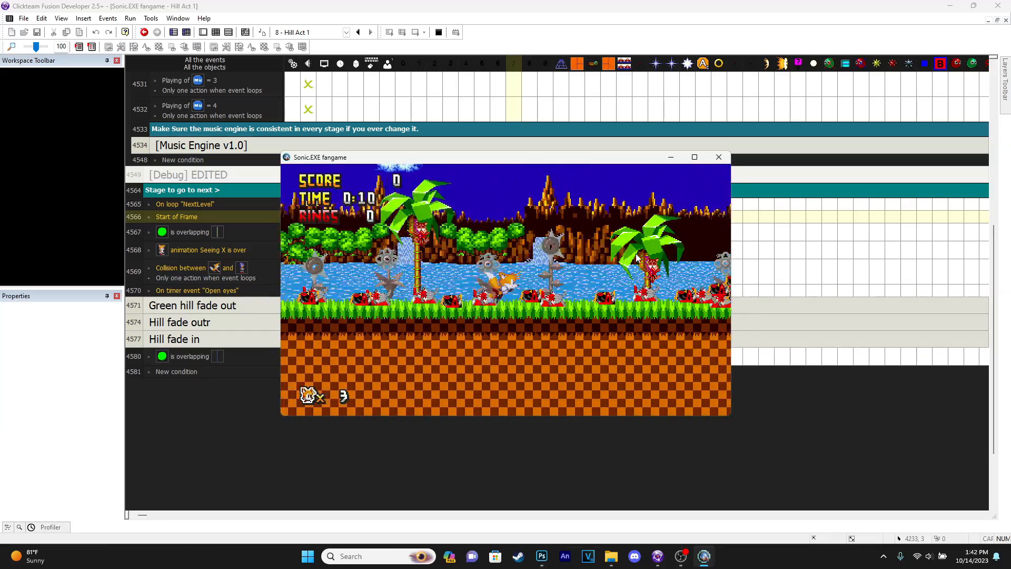
key(Right)
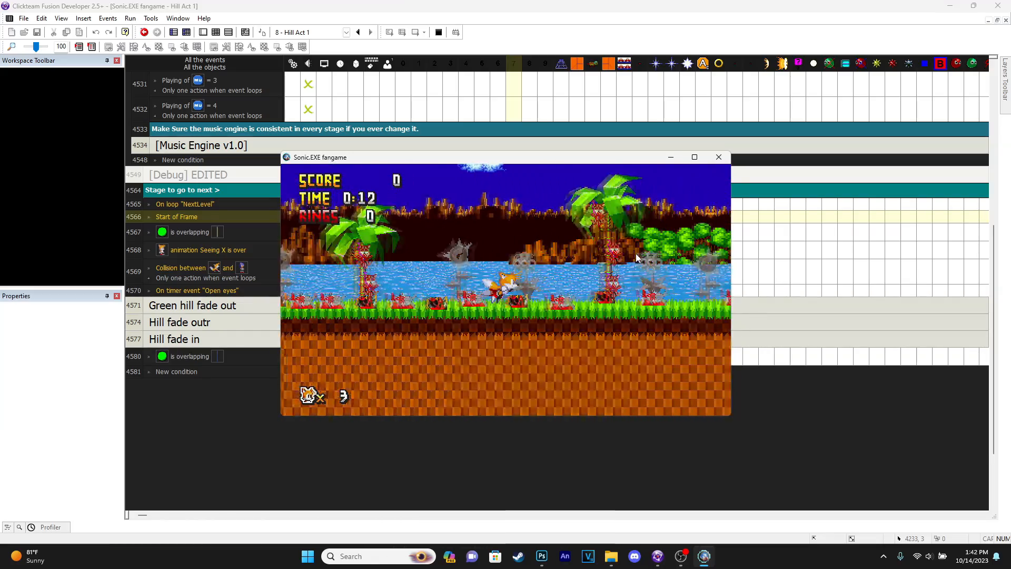
key(Right)
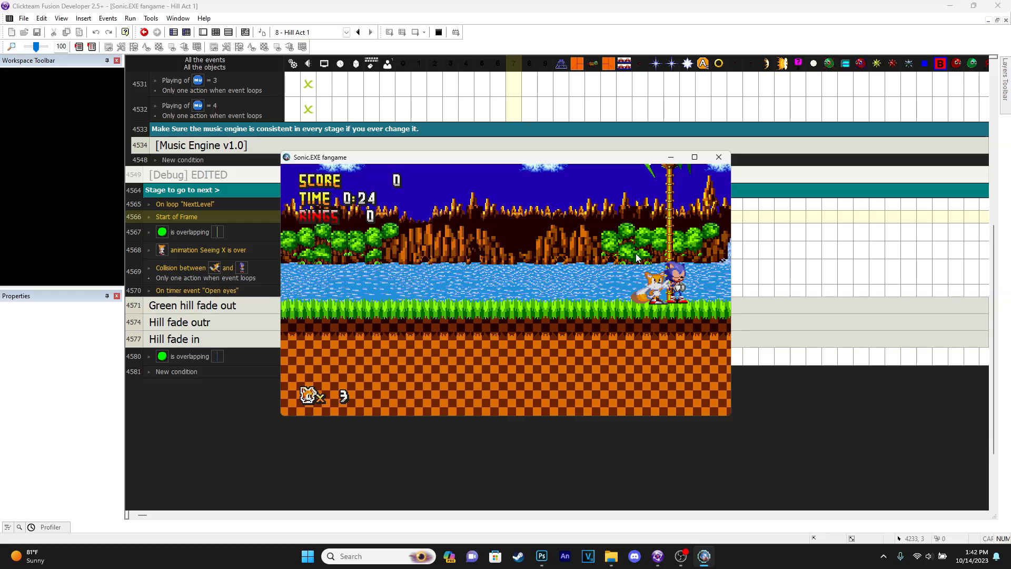
click(719, 157)
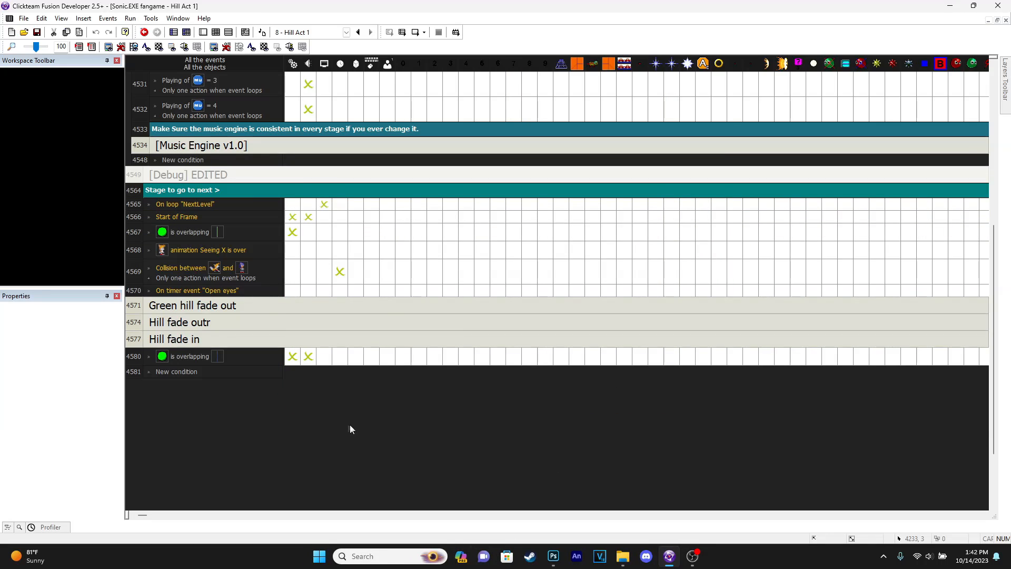
- Switch to the frame editor and insert a new Active object in the empty area near the start of the level
key(ctrl+m)
drag(733, 515, 284, 508)
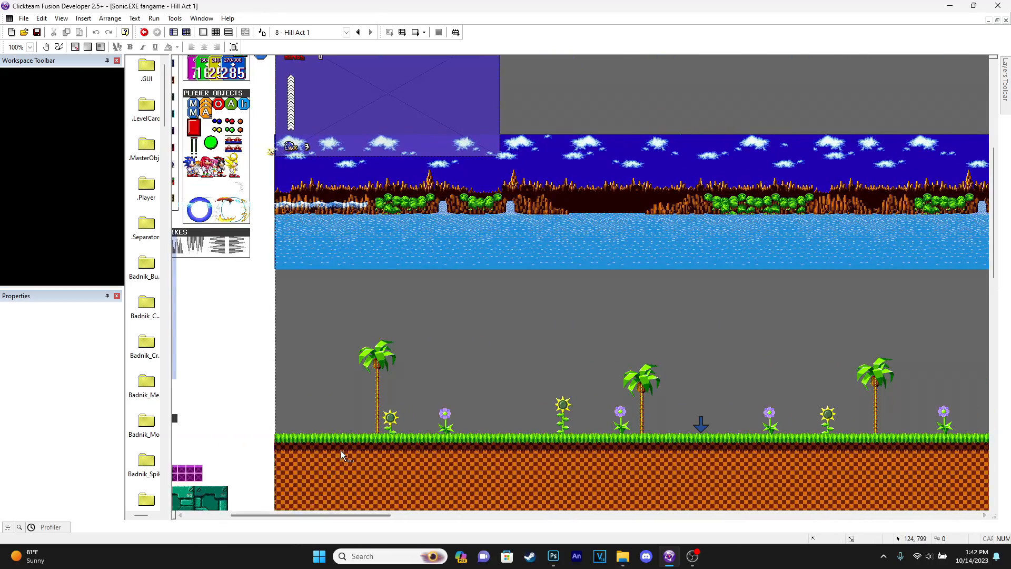
scroll(342, 453, up, 3)
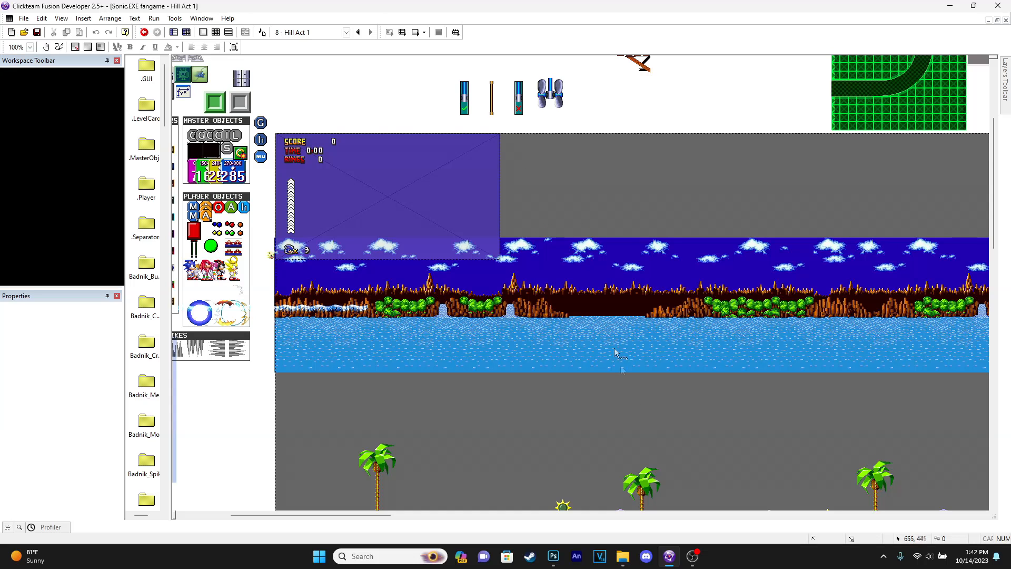
double_click(580, 191)
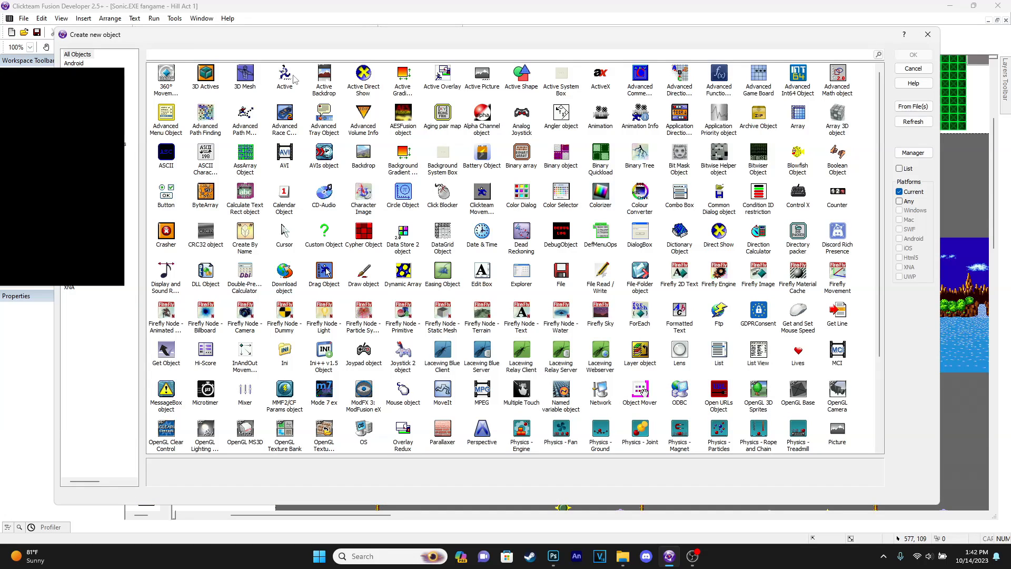
double_click(290, 75)
click(558, 176)
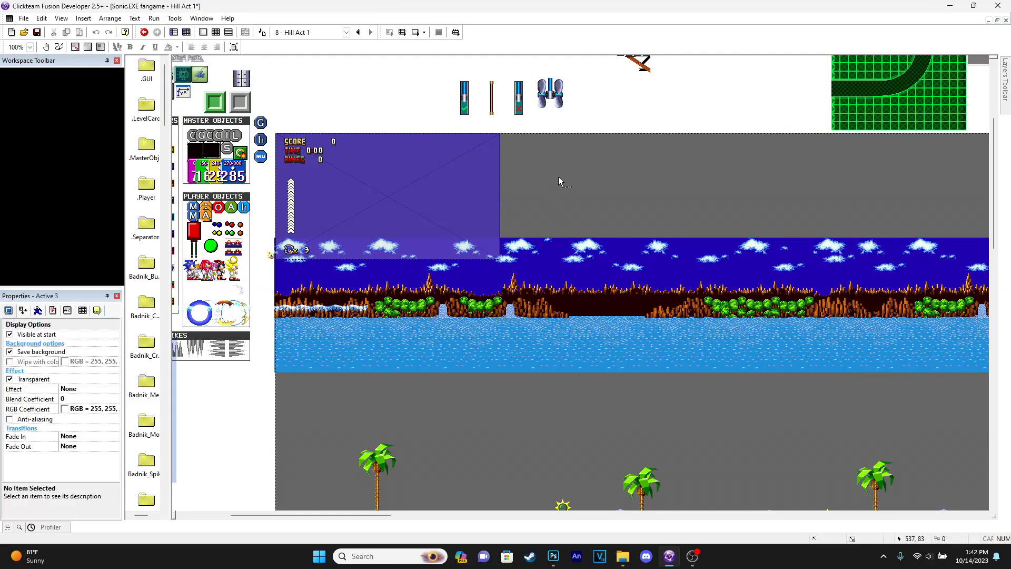
- Fill the new Active object's Stopped animation with two black-and-white static noise frames and accept the images
double_click(558, 176)
click(35, 33)
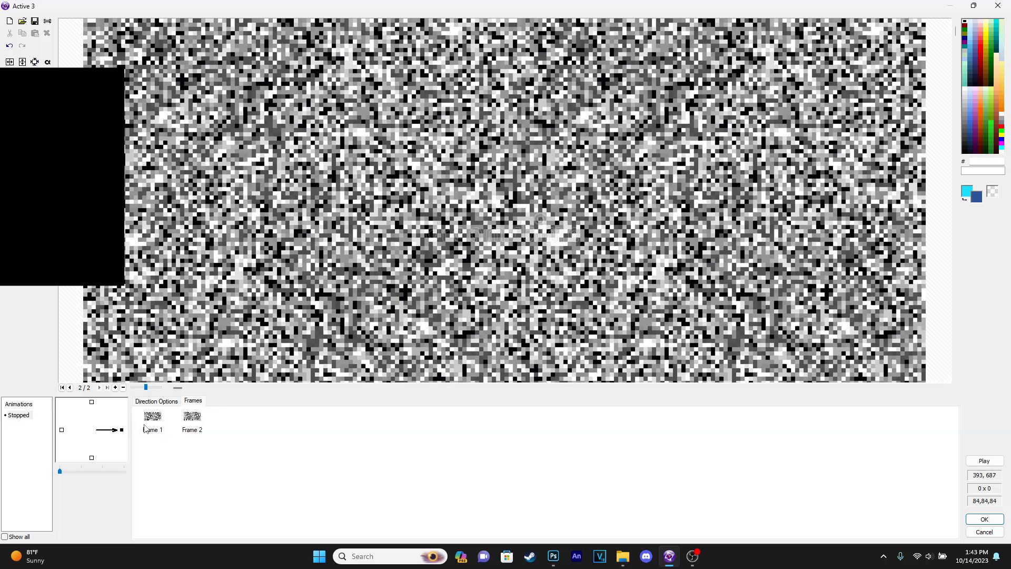
click(146, 427)
click(188, 428)
scroll(476, 220, up, 3)
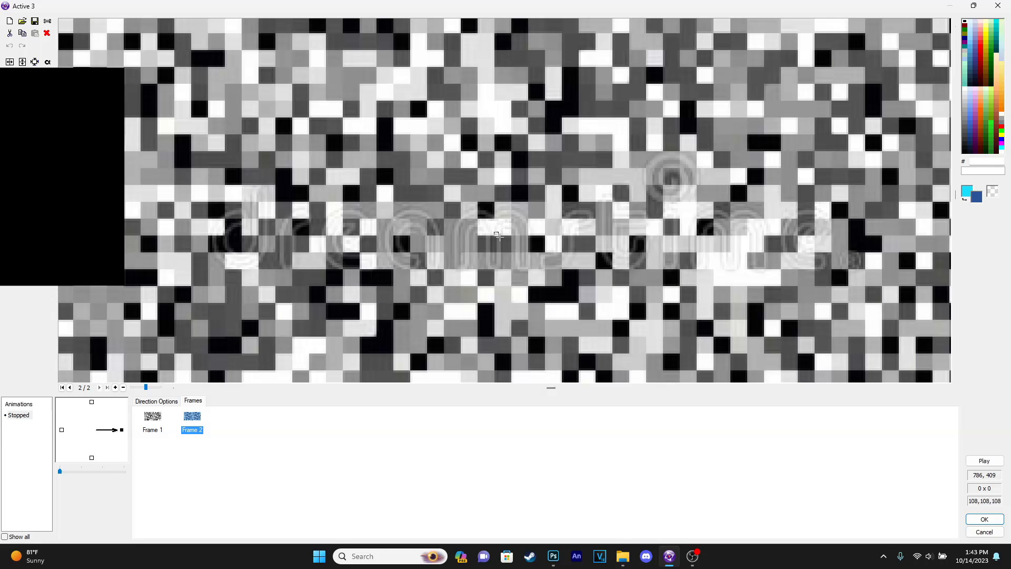
scroll(415, 253, down, 2)
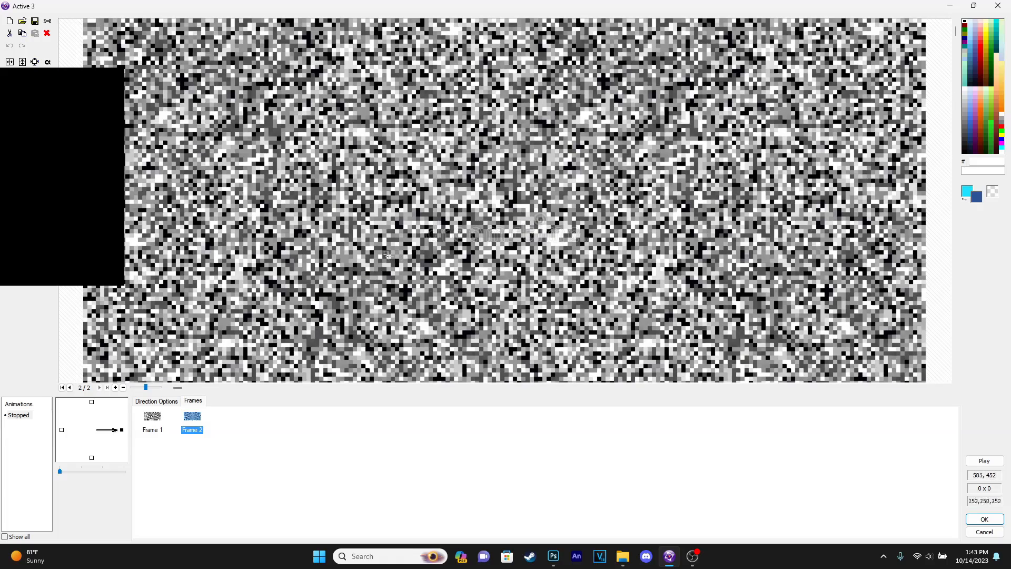
click(984, 520)
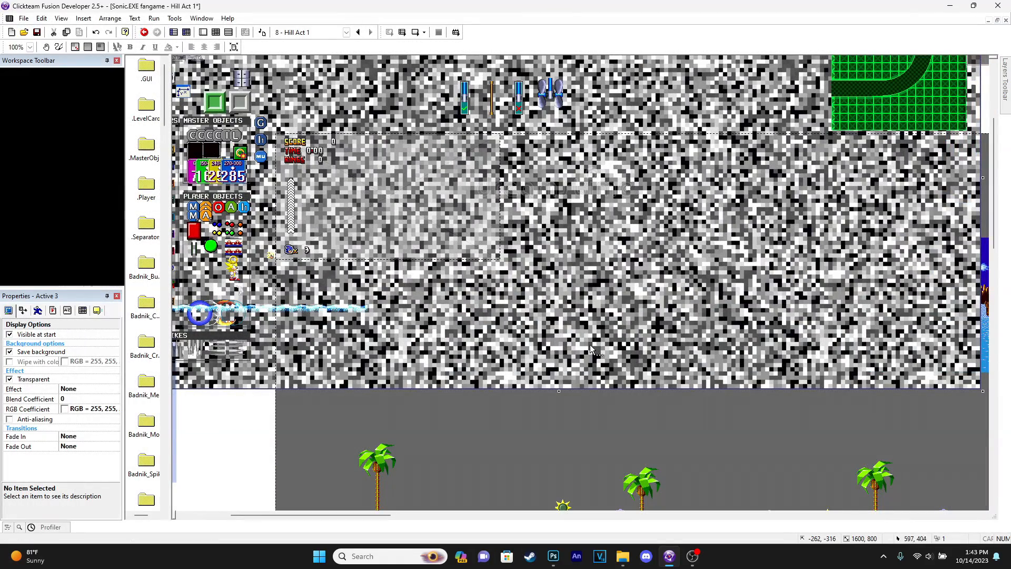
- Shrink the static object to about 432 × 237 and place it over the game screen area at the frame's origin
drag(561, 340, 507, 425)
drag(616, 337, 576, 443)
drag(709, 248, 708, 316)
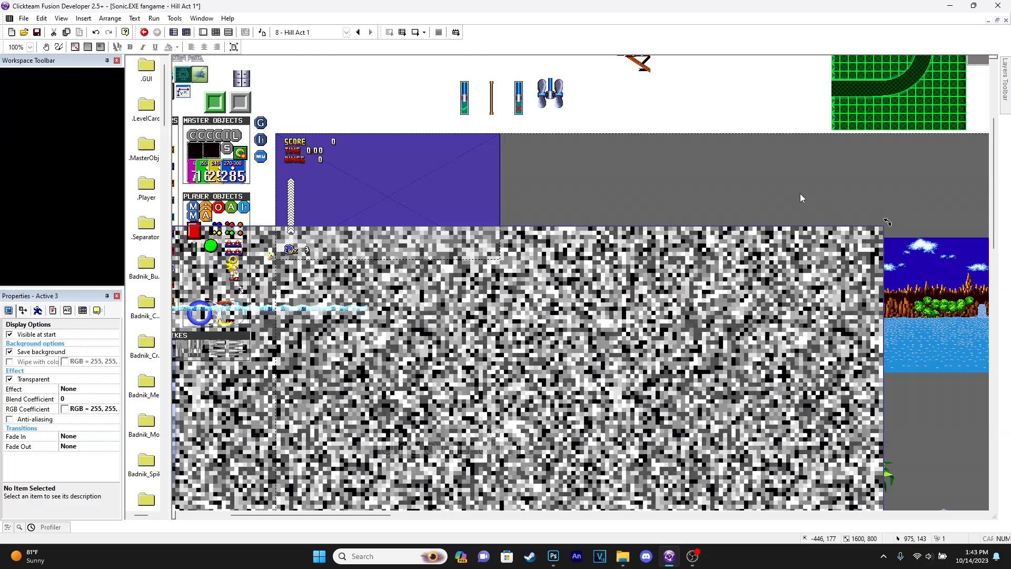
drag(886, 224, 360, 482)
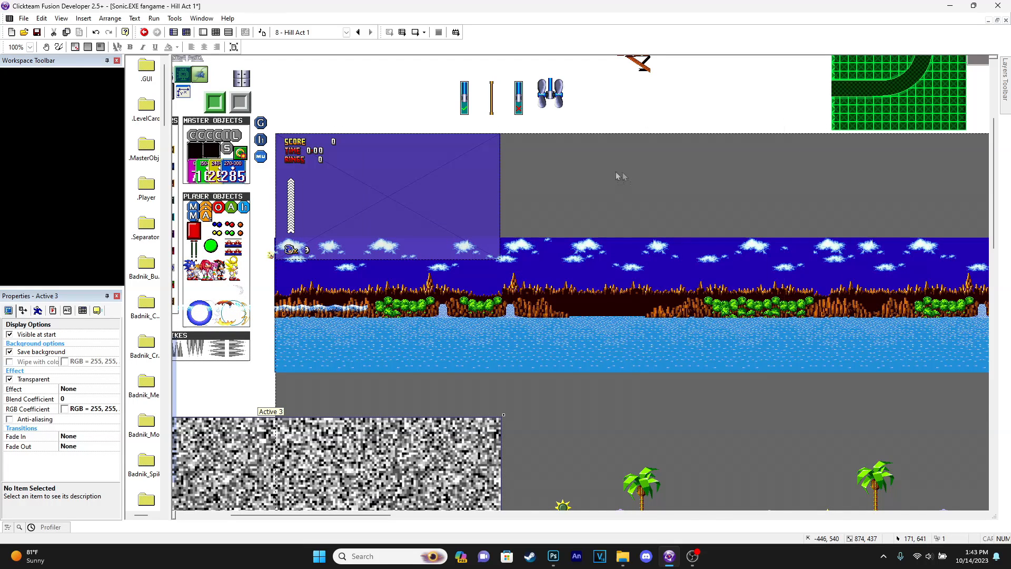
mouse_move(615, 172)
mouse_down()
mouse_move(592, 187)
mouse_move(601, 186)
mouse_up()
- Paste copies of static frames 1 and 2 as frames 3 and 4 and flip the copies vertically
double_click(659, 182)
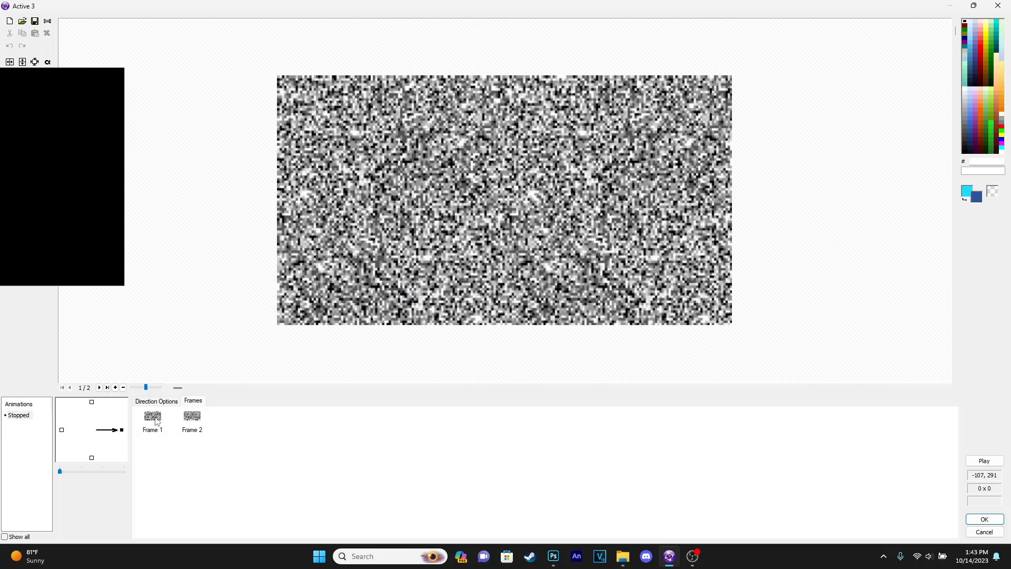
click(194, 425)
click(161, 421)
key(ctrl+c)
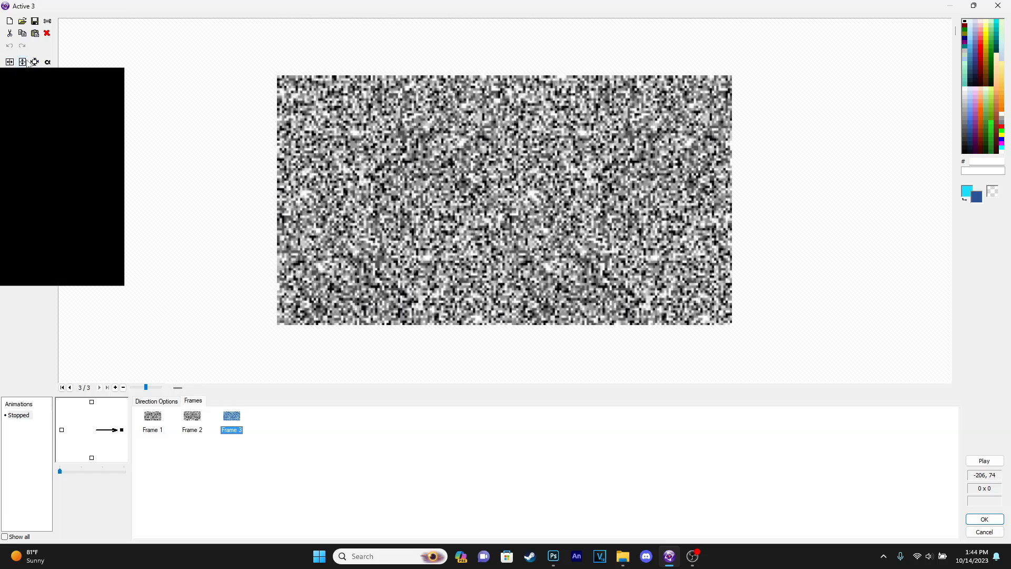
click(198, 426)
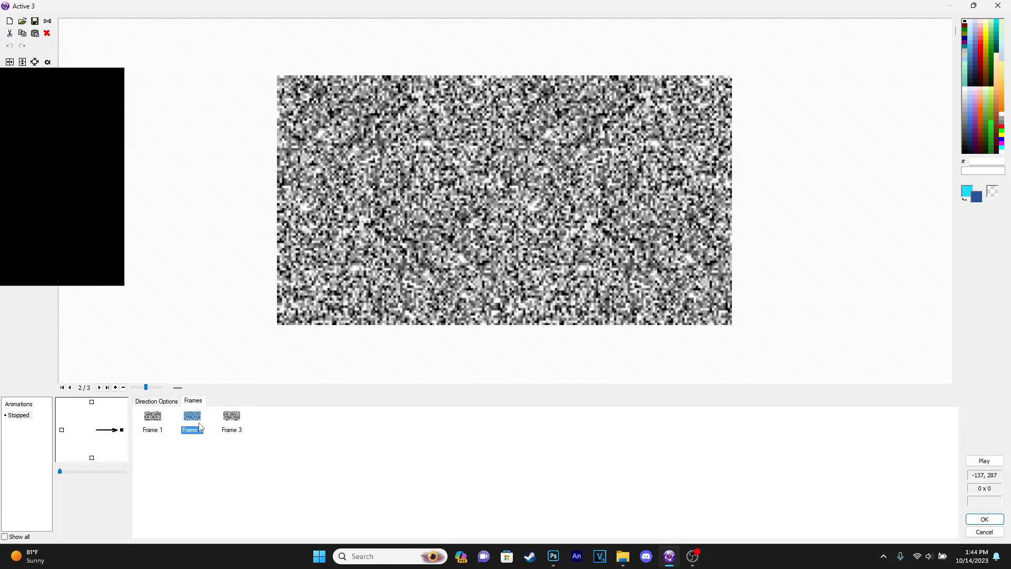
key(ctrl+v)
click(271, 424)
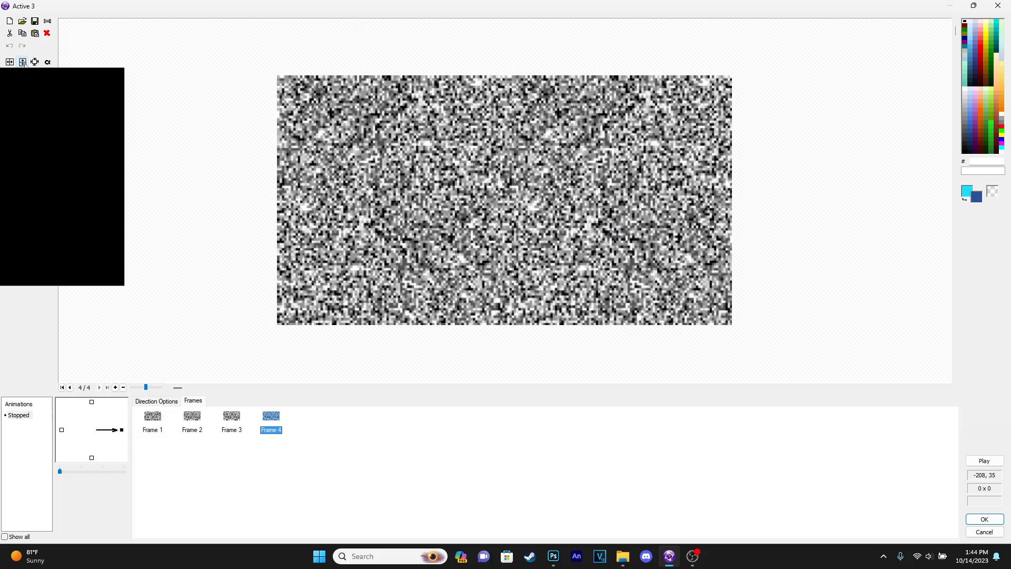
click(23, 63)
- Make the static animation loop at speed 50, preview it and accept the changes
click(175, 402)
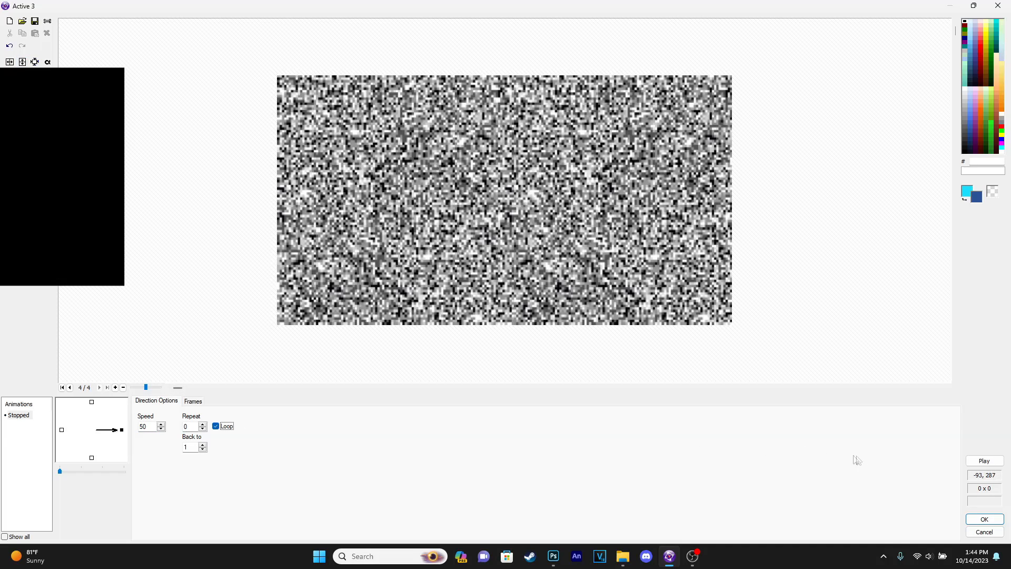
click(975, 465)
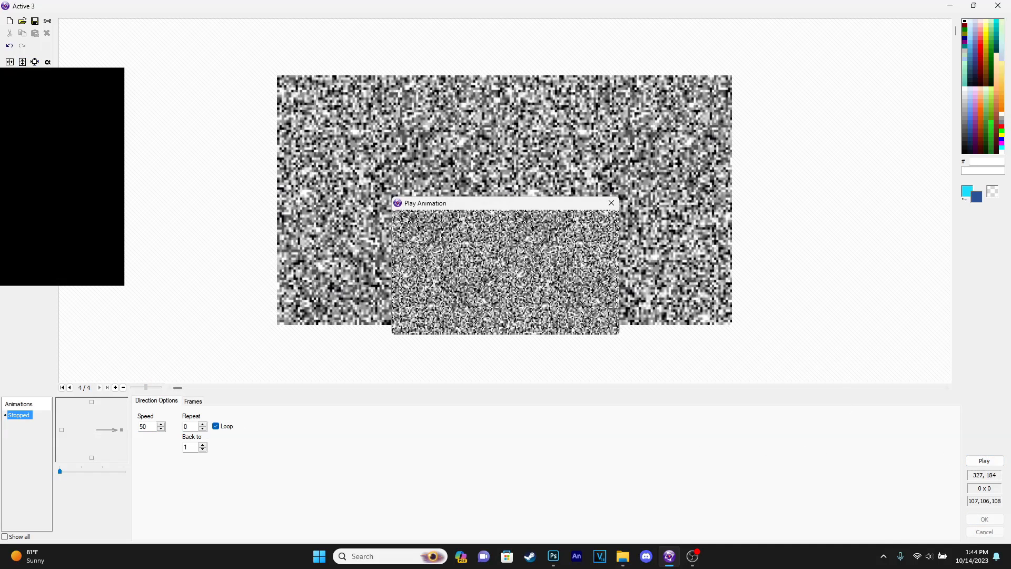
click(611, 203)
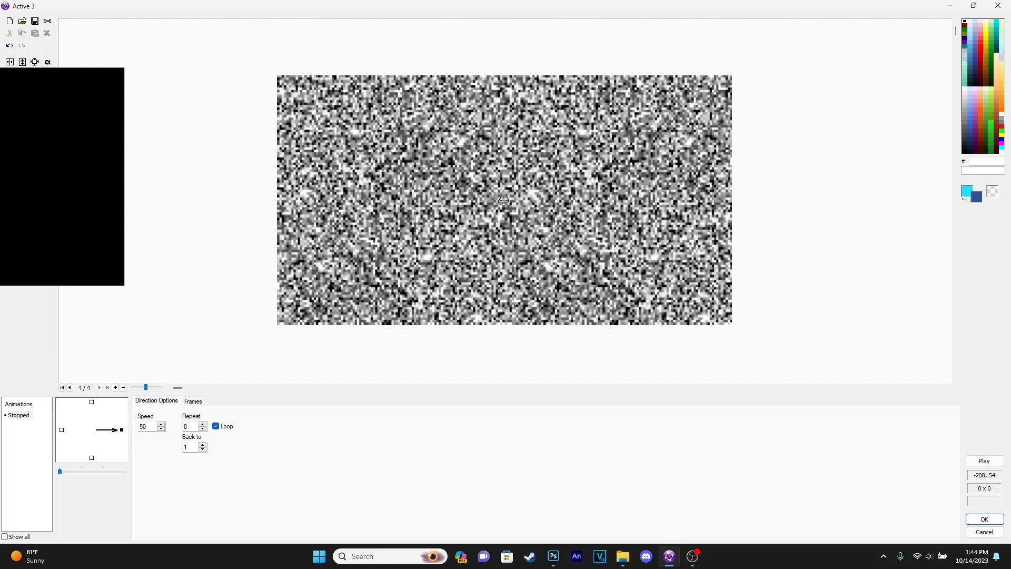
click(191, 402)
key(Return)
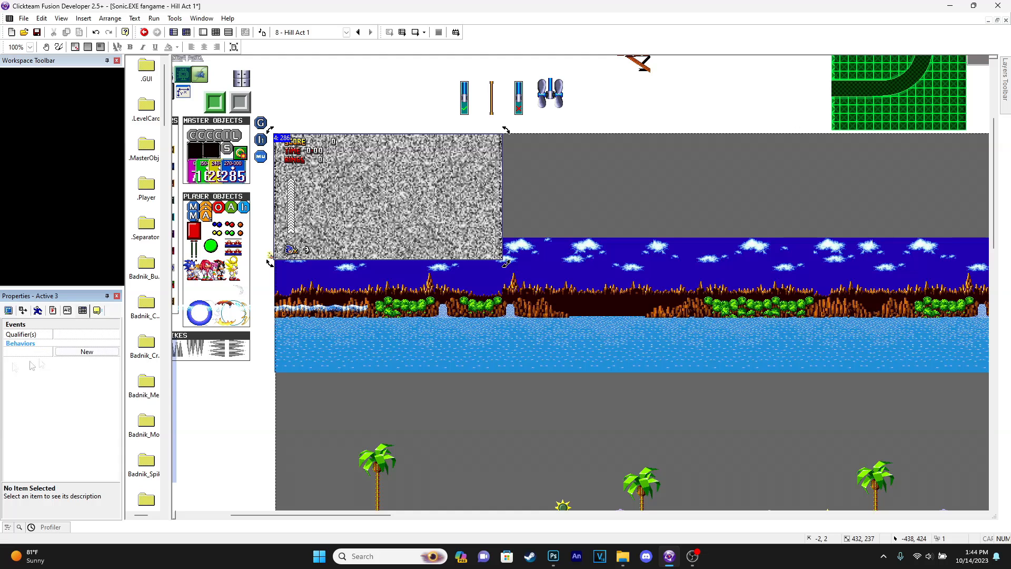
- Turn off Follow the frame for the static object, set Inactivate if too far from window to No, and test-run the frame
click(53, 310)
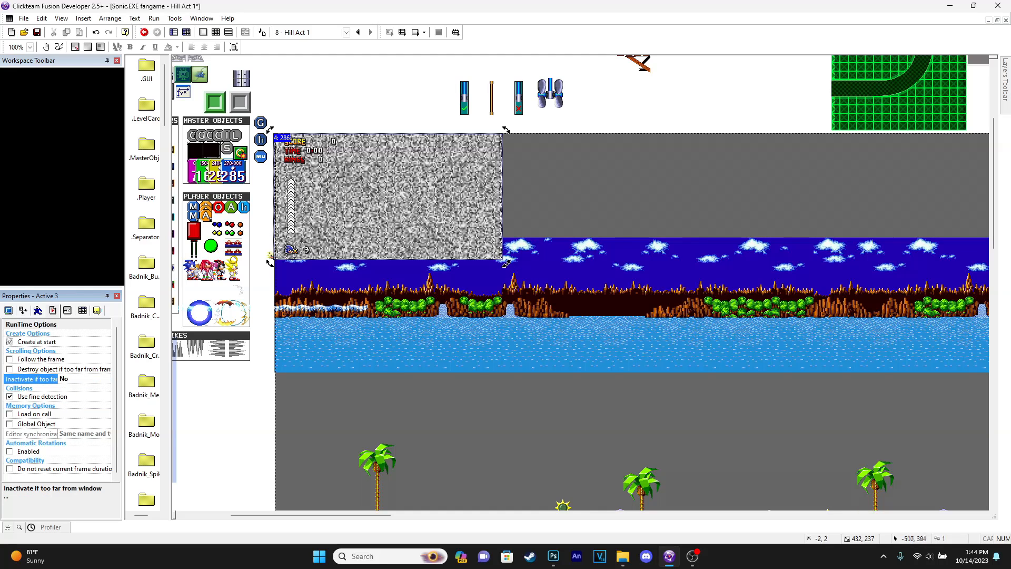
click(7, 311)
click(416, 32)
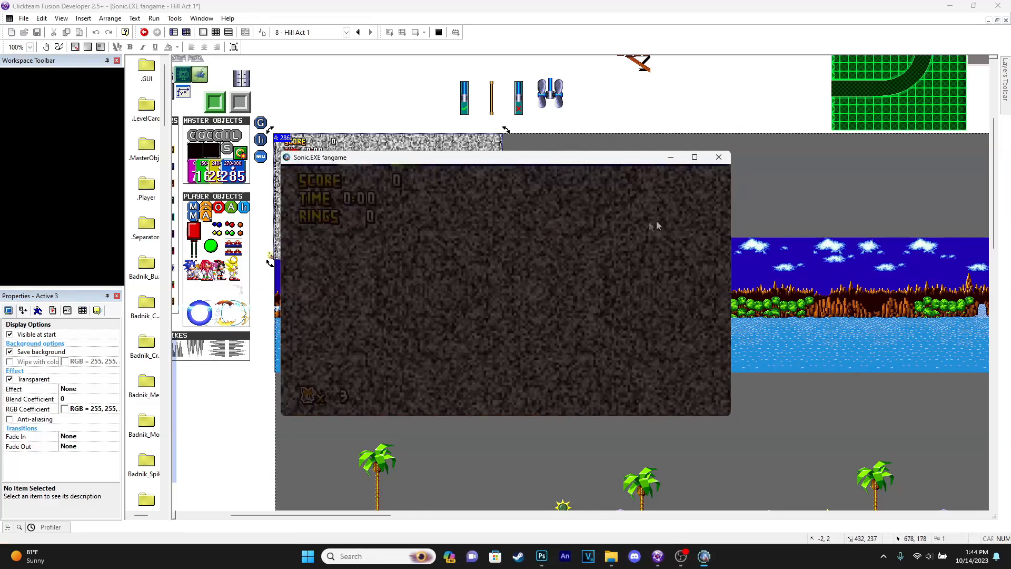
click(720, 157)
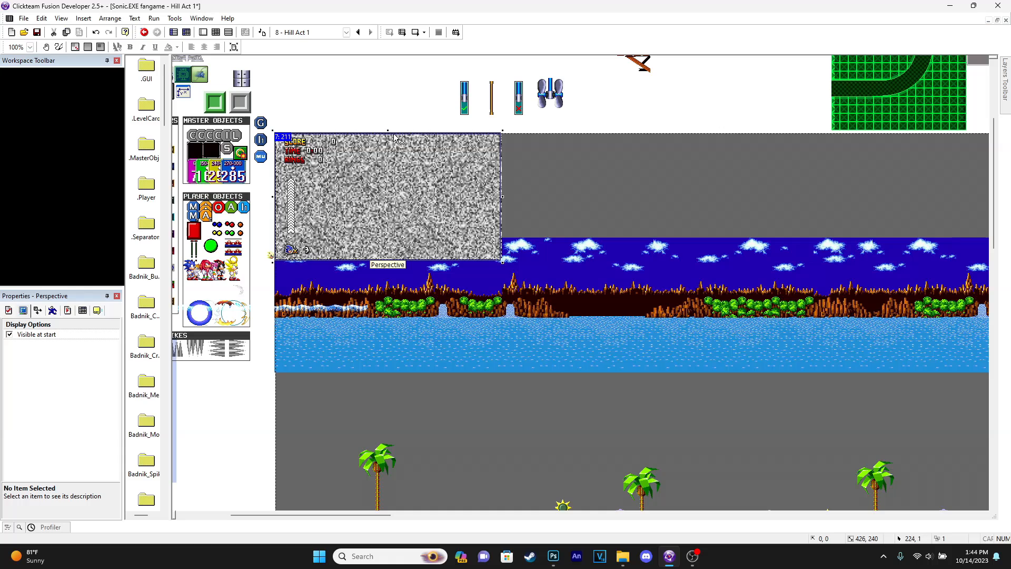
- Stretch the Perspective object upward to 426 × 246 and the static object to 432 × 247, and test-run the frame
drag(388, 128, 389, 126)
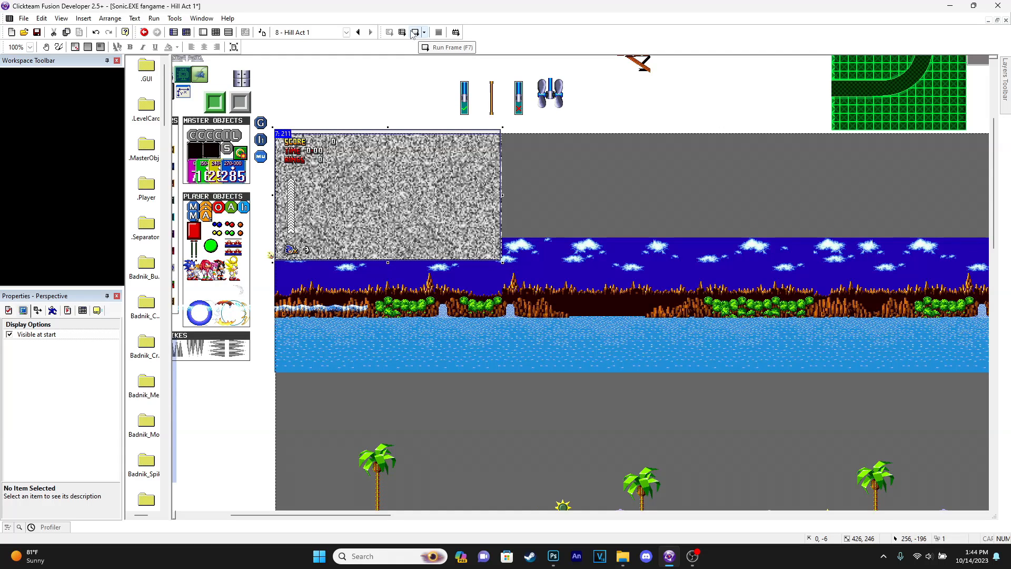
click(502, 152)
drag(388, 128, 388, 125)
click(414, 33)
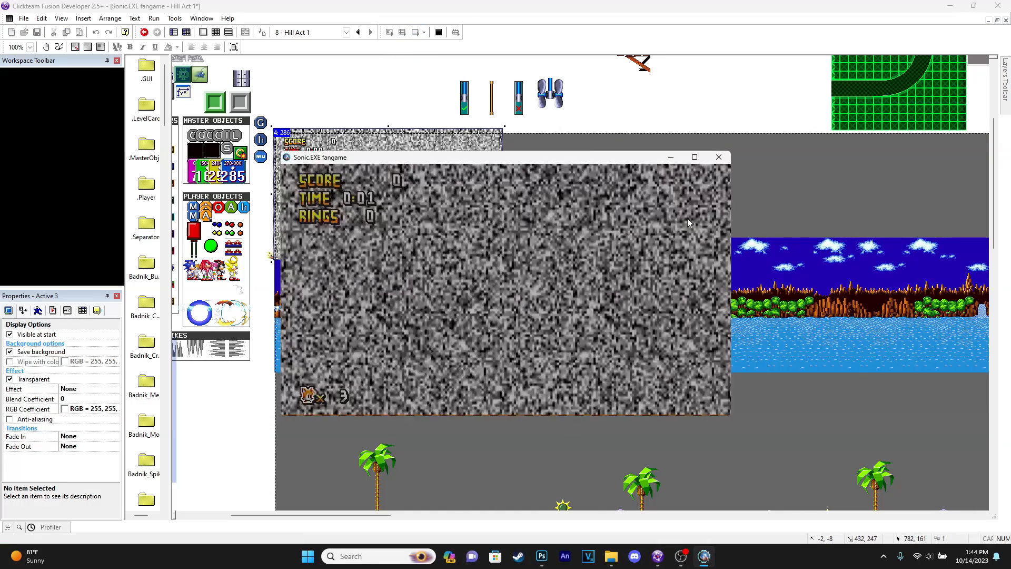
- Nudge the static object down to Y position -5 and test-run the frame
click(718, 158)
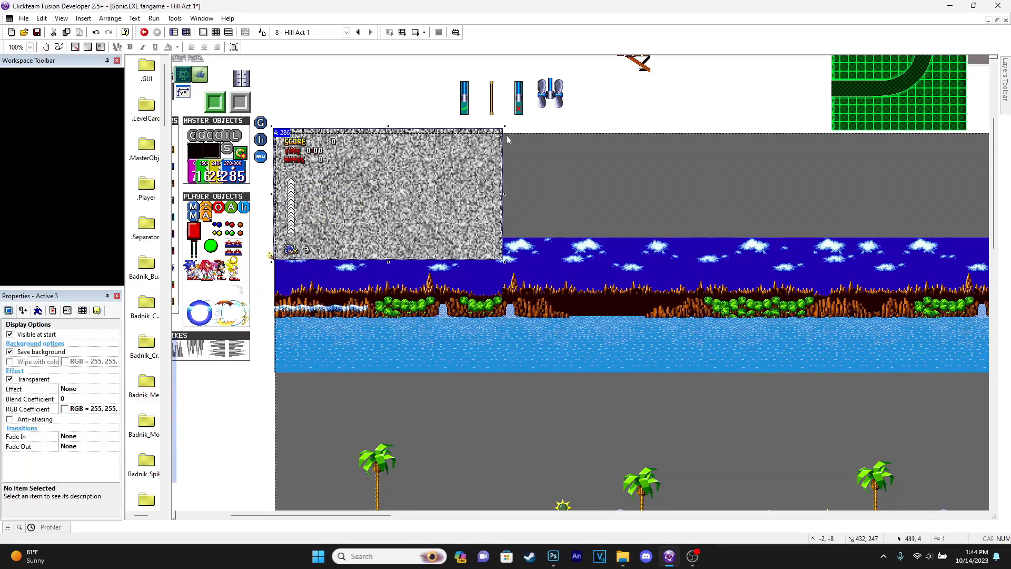
key(Down)
key(Down)
key(Down)
click(415, 32)
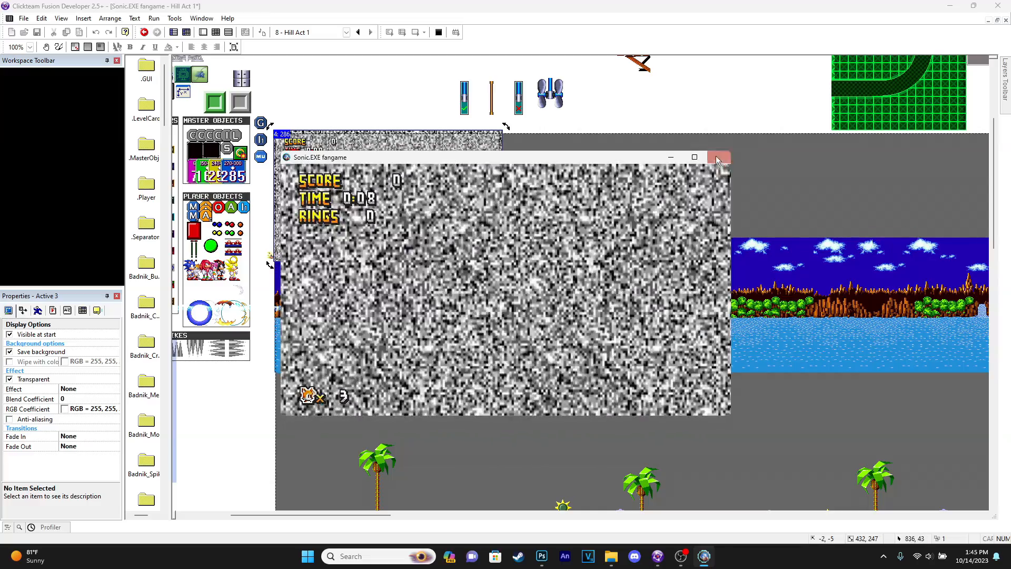
click(719, 158)
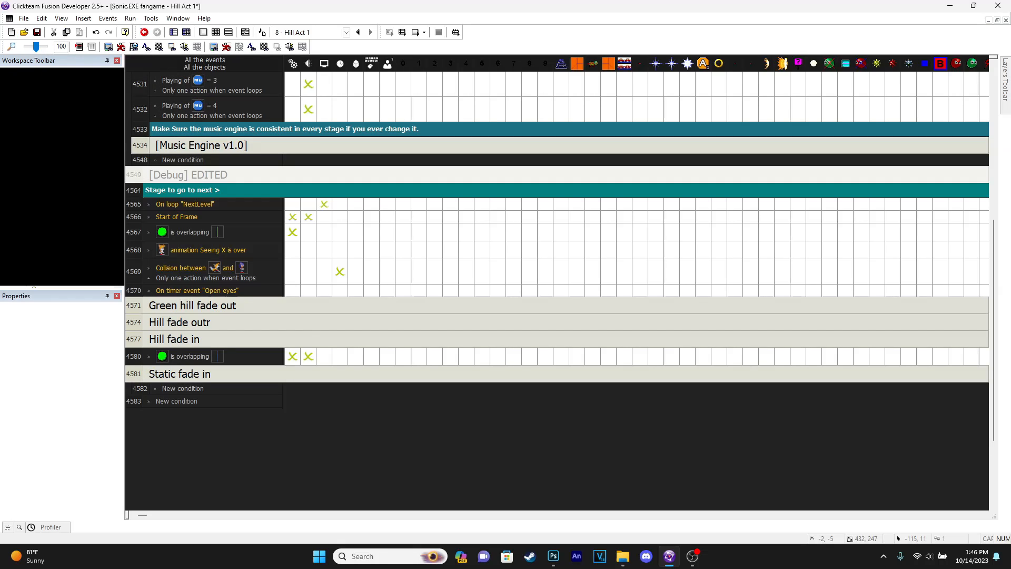
- Add an Always event inside the Static fade in group
double_click(188, 388)
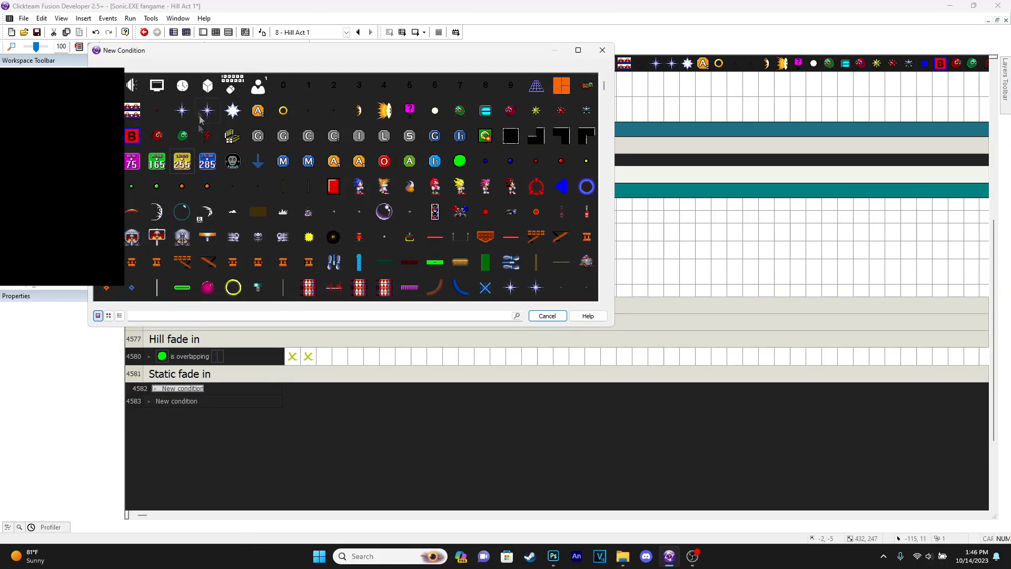
click(151, 93)
click(151, 91)
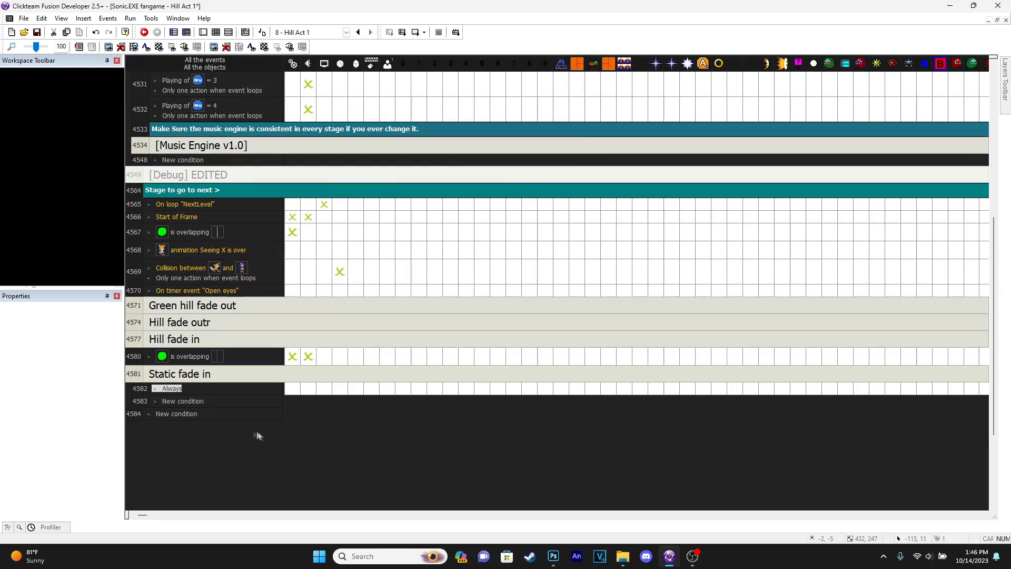
- Make the Always event set the static object's semi-transparency to SemiTrans("Active 3") - 1 and collapse the Static fade in group
drag(143, 515, 700, 516)
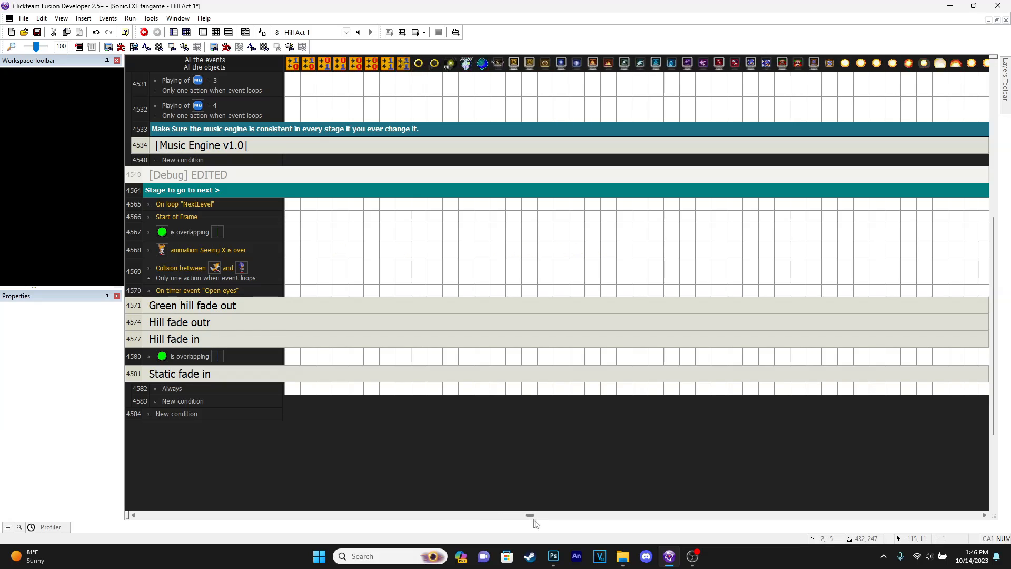
right_click(656, 388)
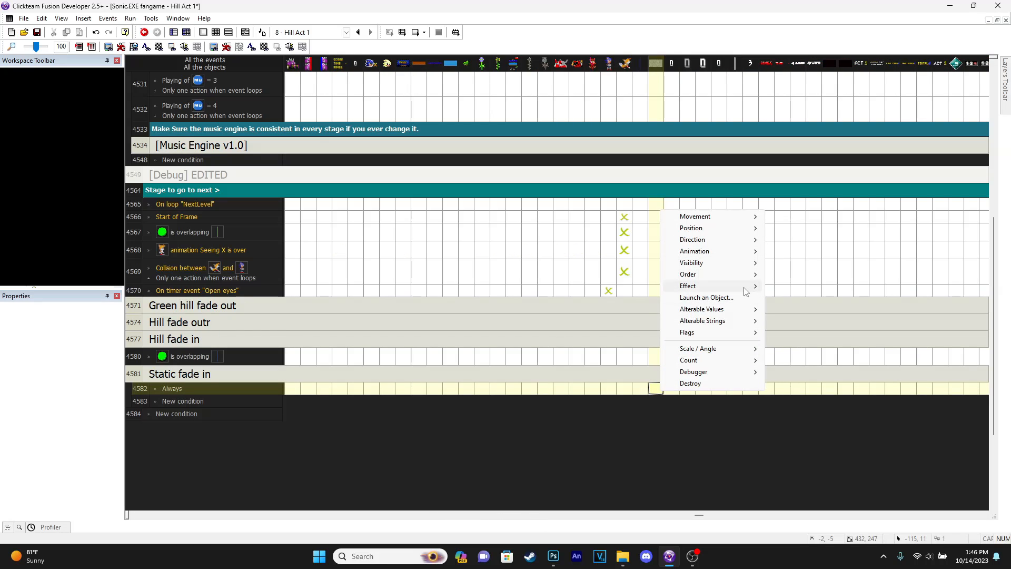
mouse_move(700, 287)
mouse_move(840, 348)
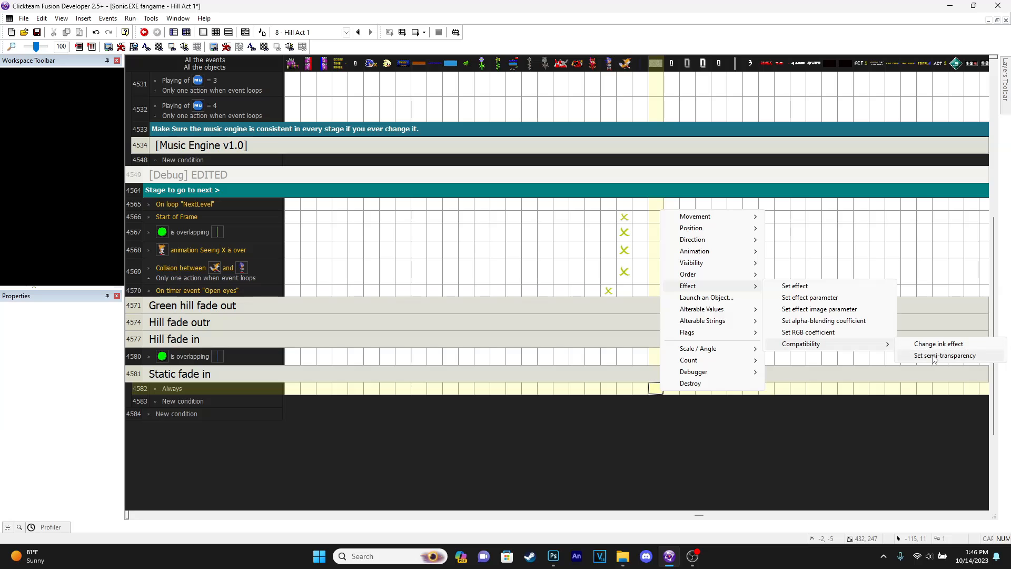
click(935, 356)
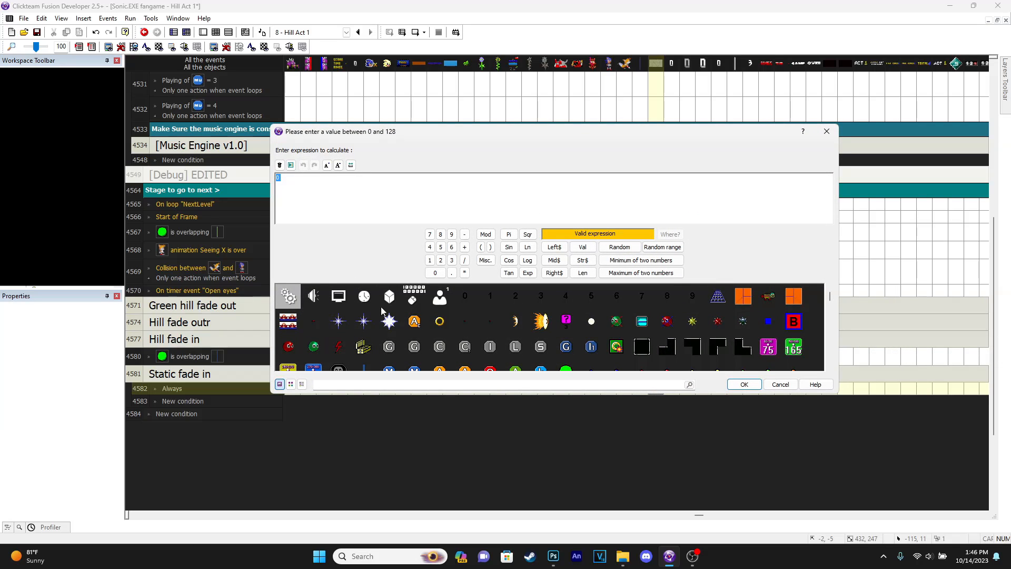
scroll(383, 311, down, 10)
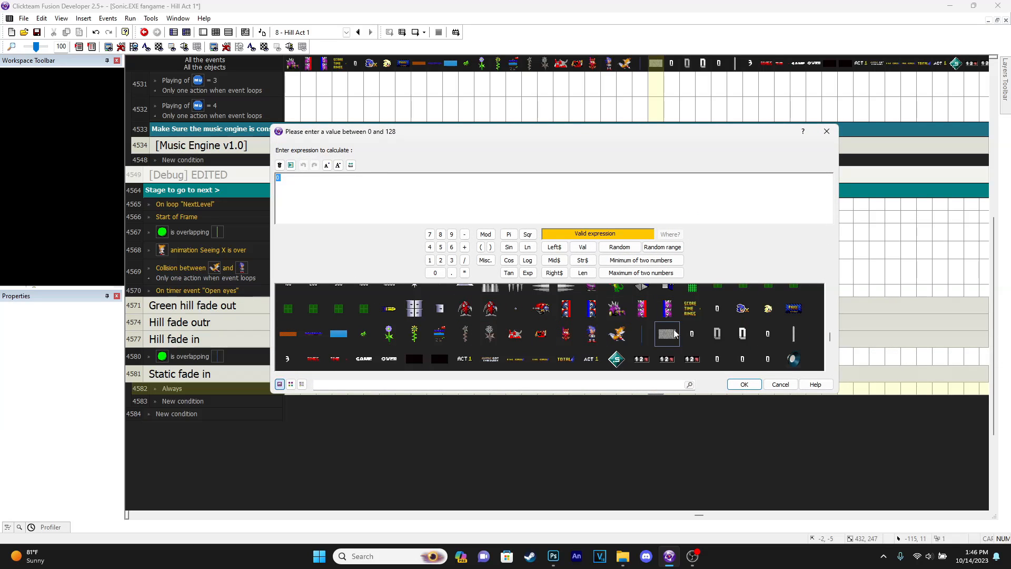
click(675, 334)
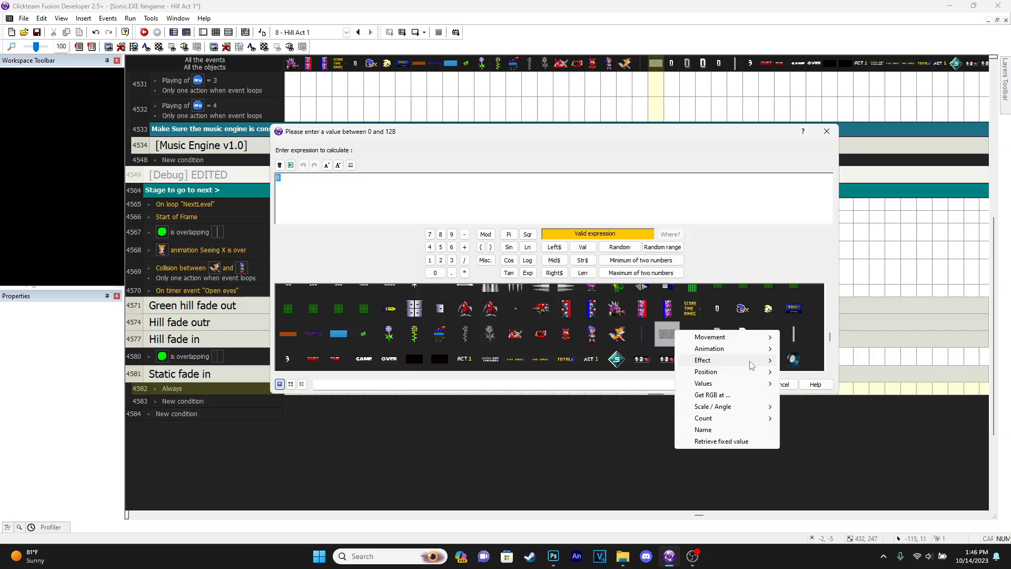
mouse_move(751, 365)
mouse_move(842, 395)
click(706, 396)
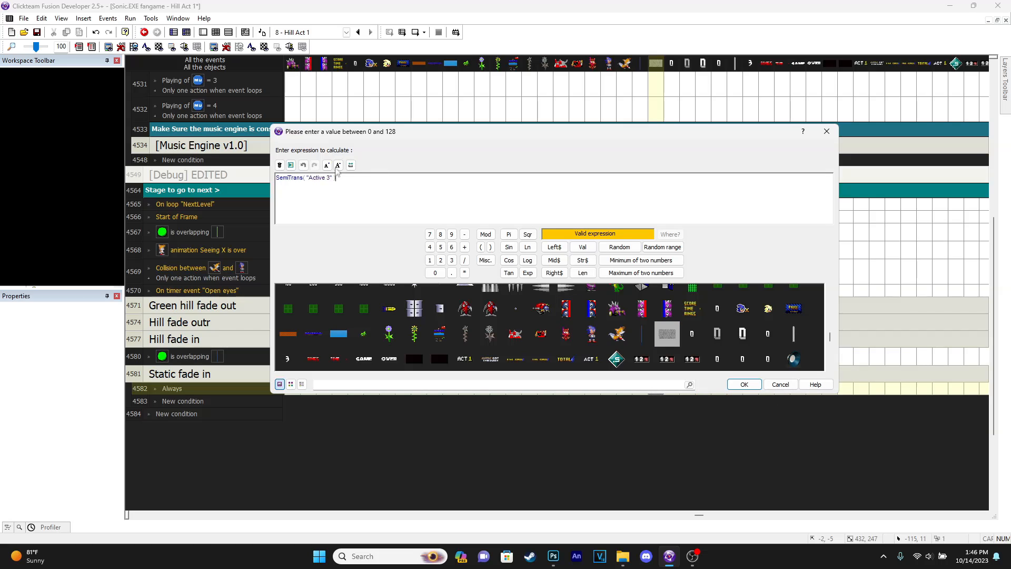
text(+ )
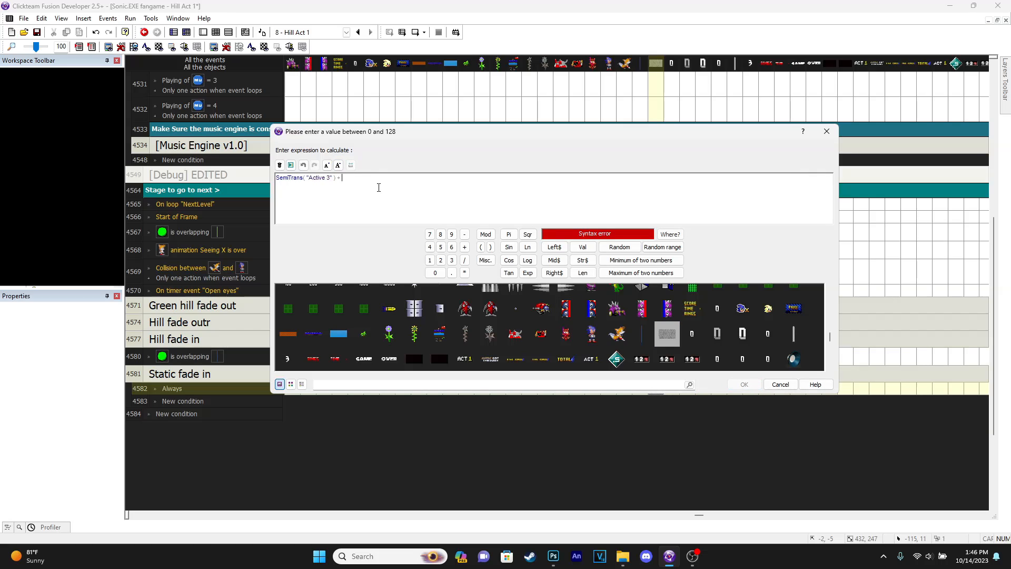
text(1)
key(Return)
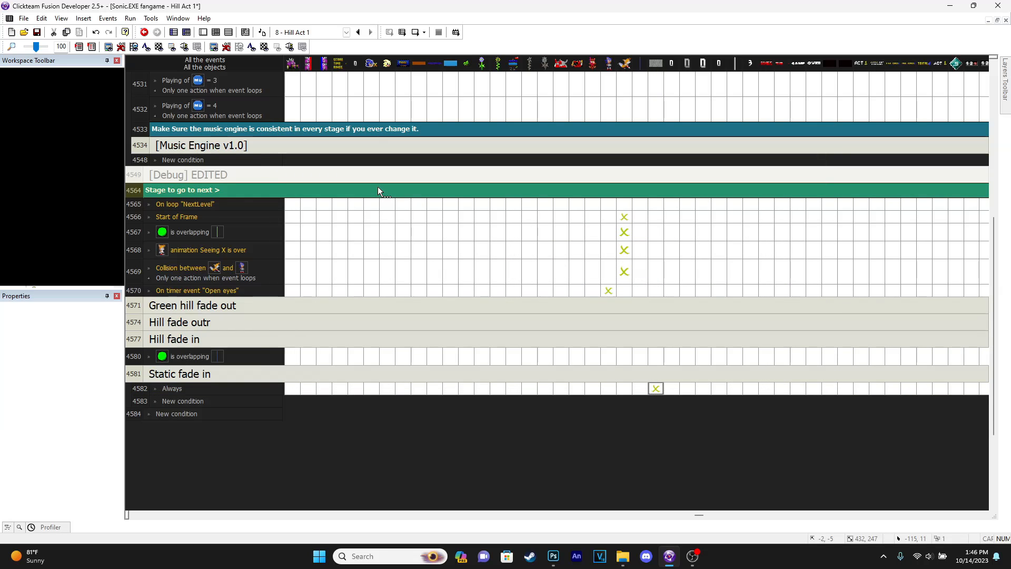
double_click(458, 375)
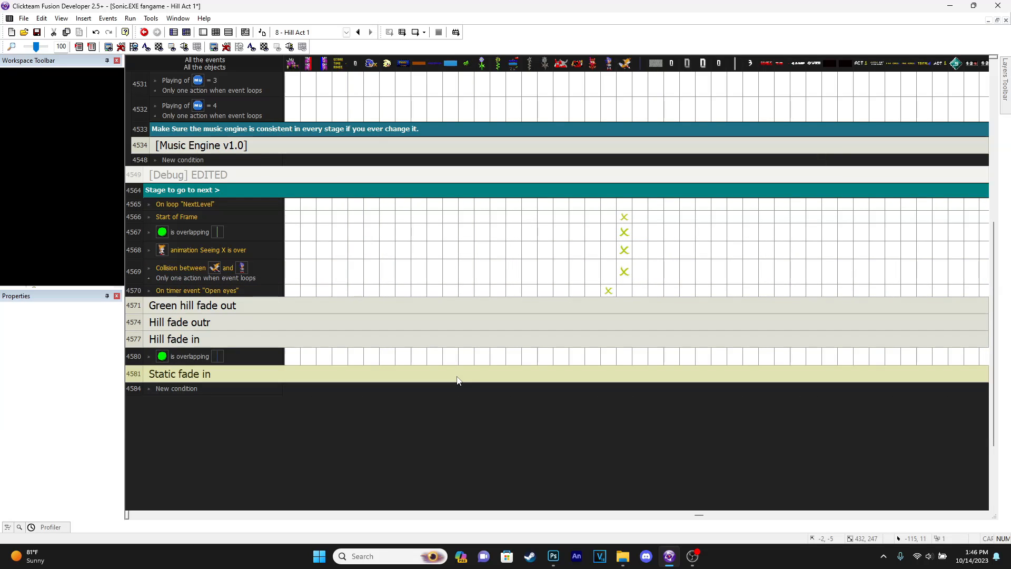
- Add an action to the Start of Frame event that sets the static object's initial semi-transparency
click(657, 217)
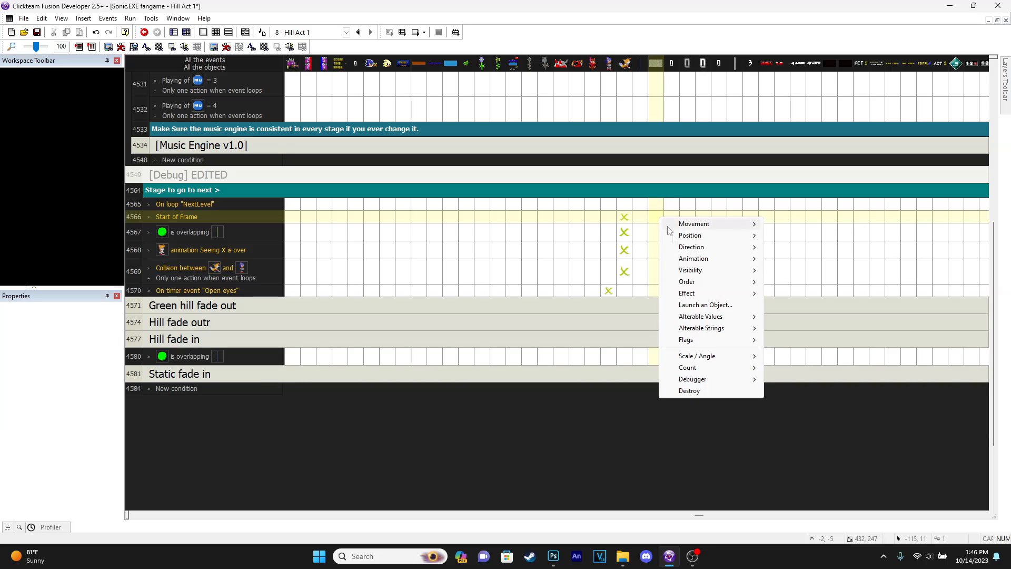
mouse_move(734, 294)
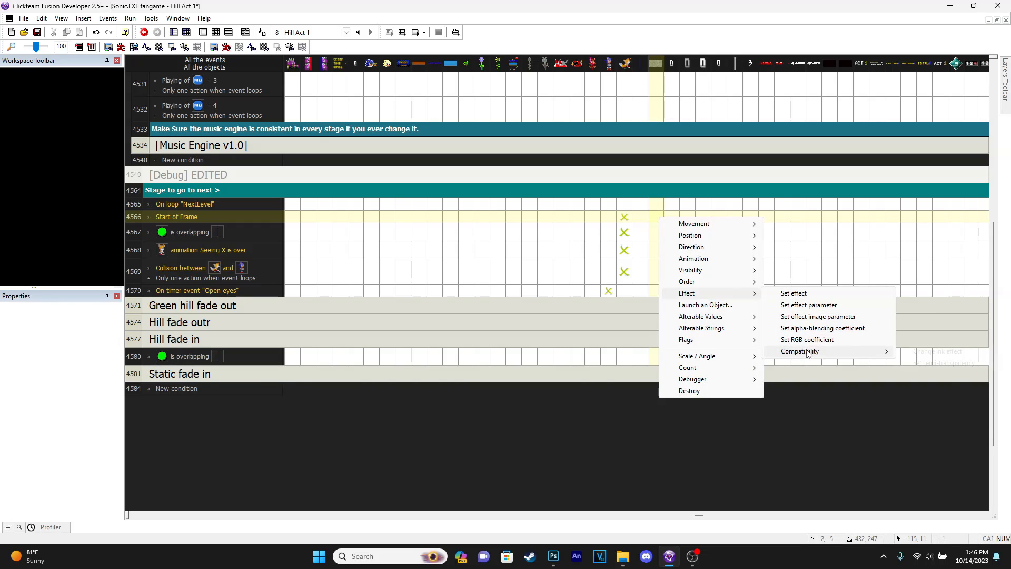
mouse_move(881, 357)
click(927, 363)
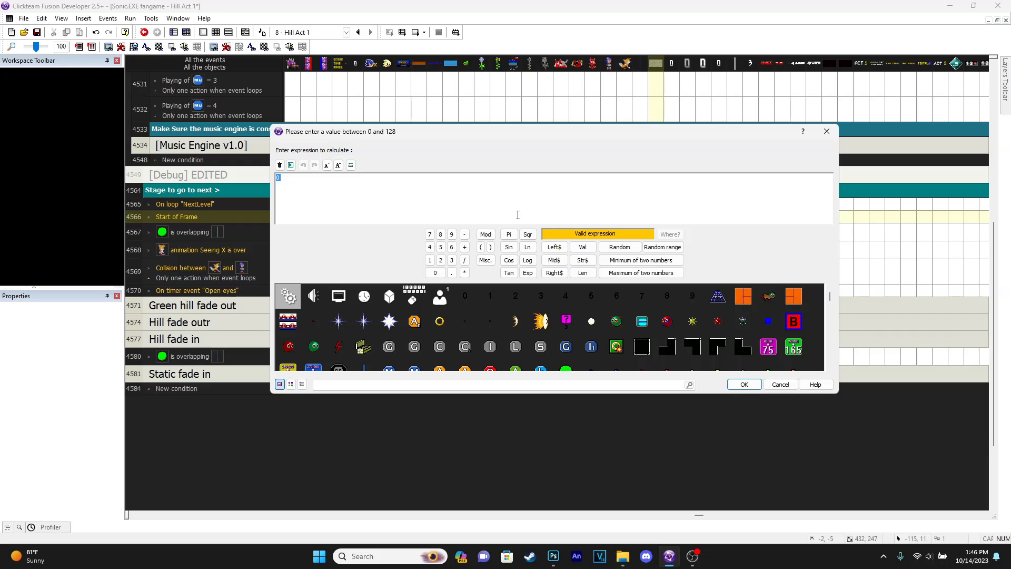
key(Return)
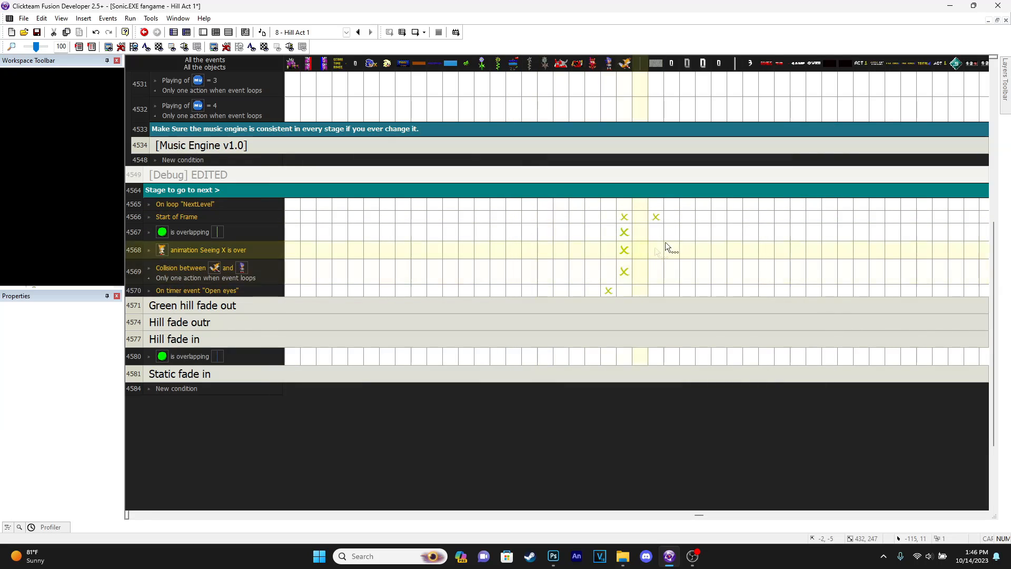
- Replace the Always condition in the Static fade in group with a timer condition of Every 00"-30
double_click(657, 375)
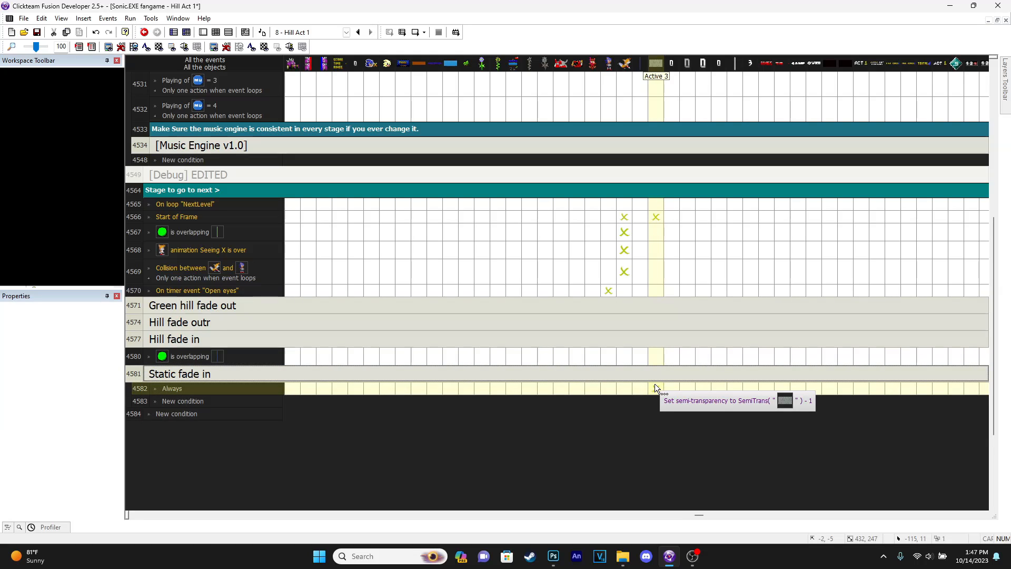
double_click(646, 379)
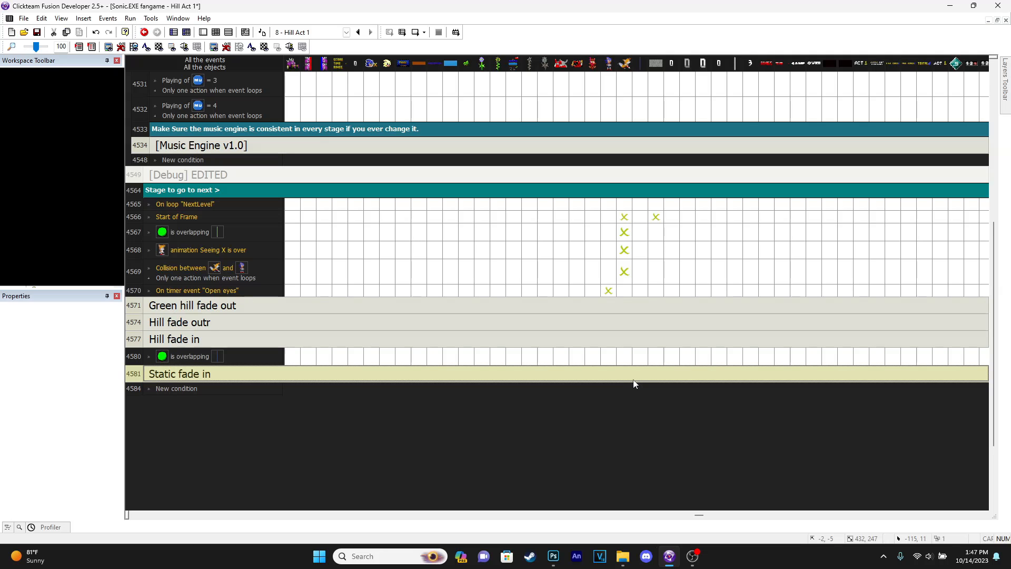
double_click(629, 379)
click(166, 389)
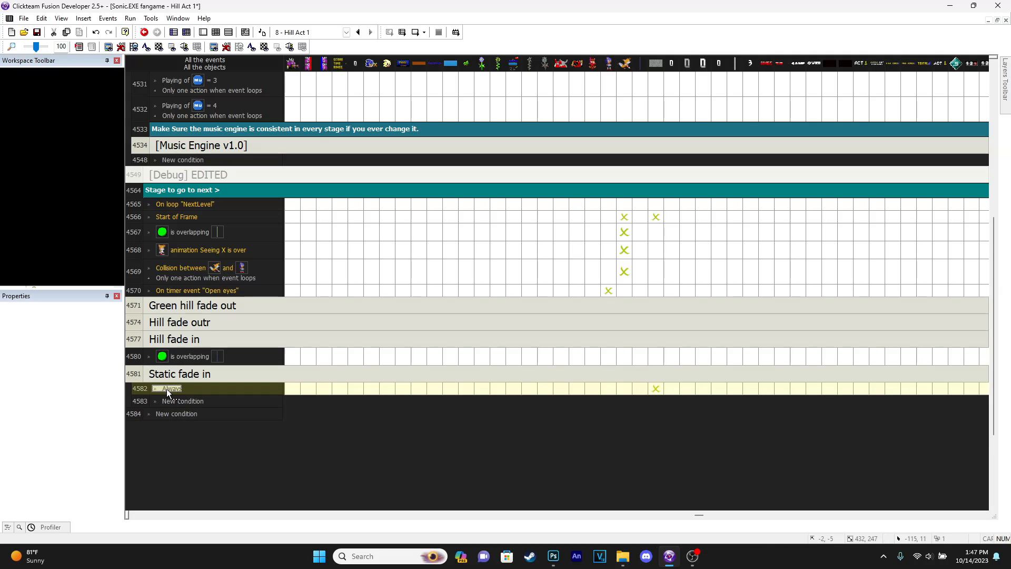
right_click(166, 388)
click(185, 409)
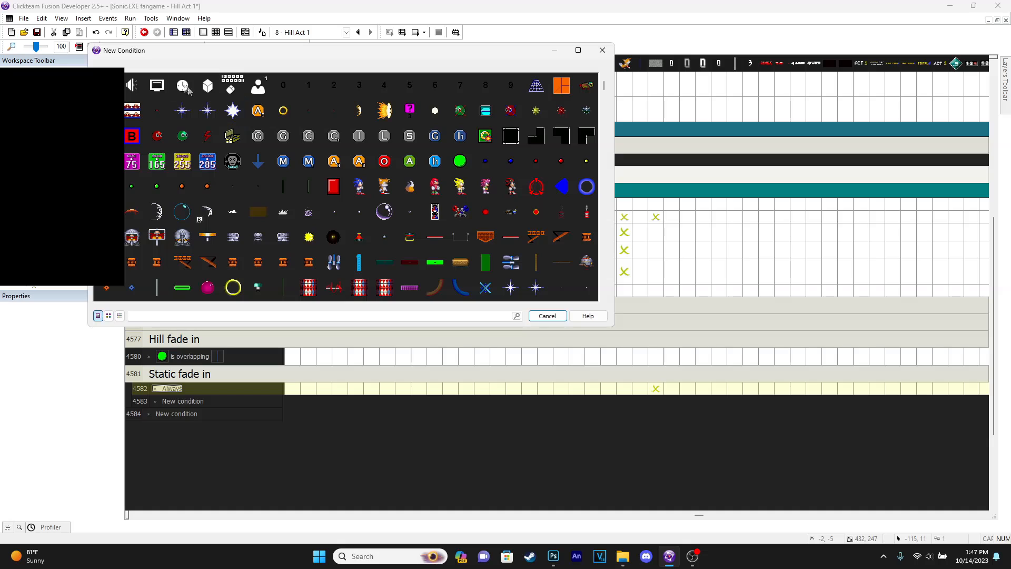
click(182, 85)
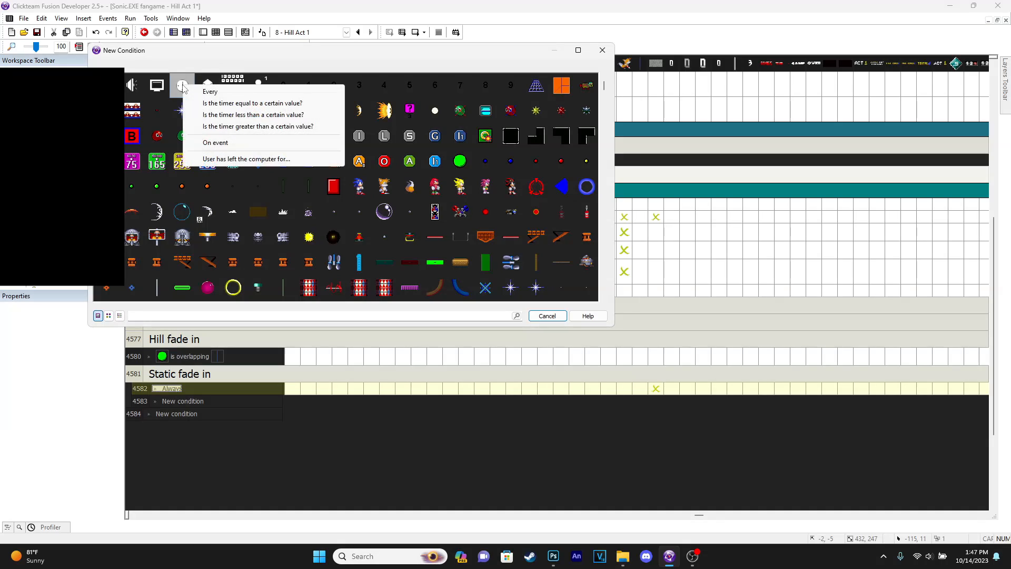
click(211, 92)
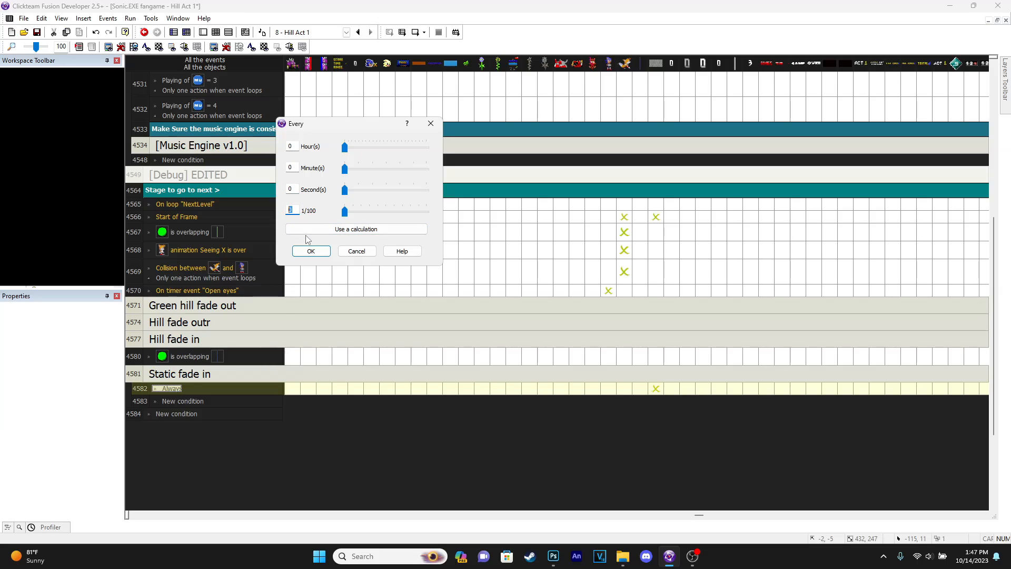
key(Return)
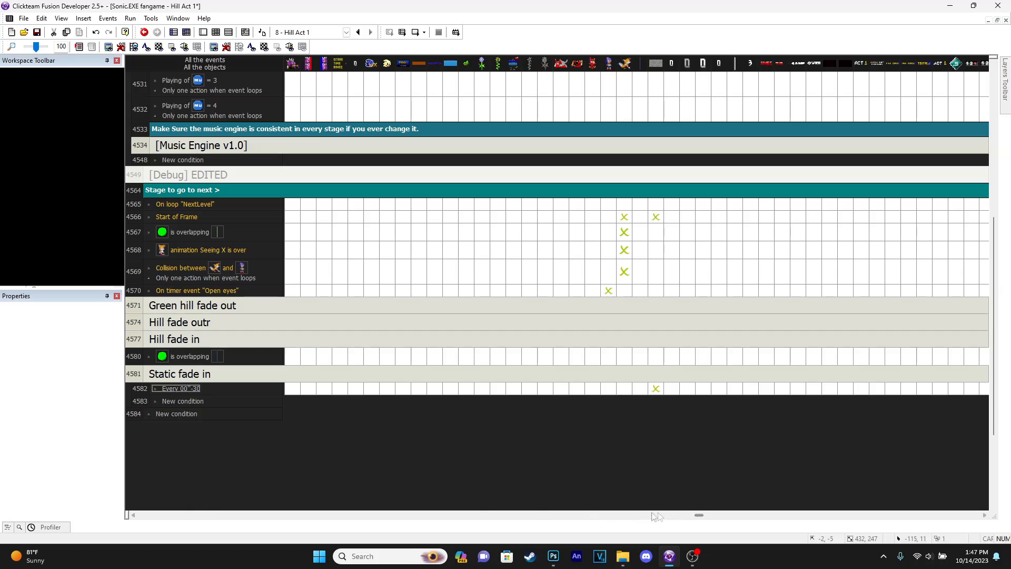
- Add a Start of Frame action that deactivates the Static fade in group
drag(699, 514, 141, 506)
mouse_move(291, 228)
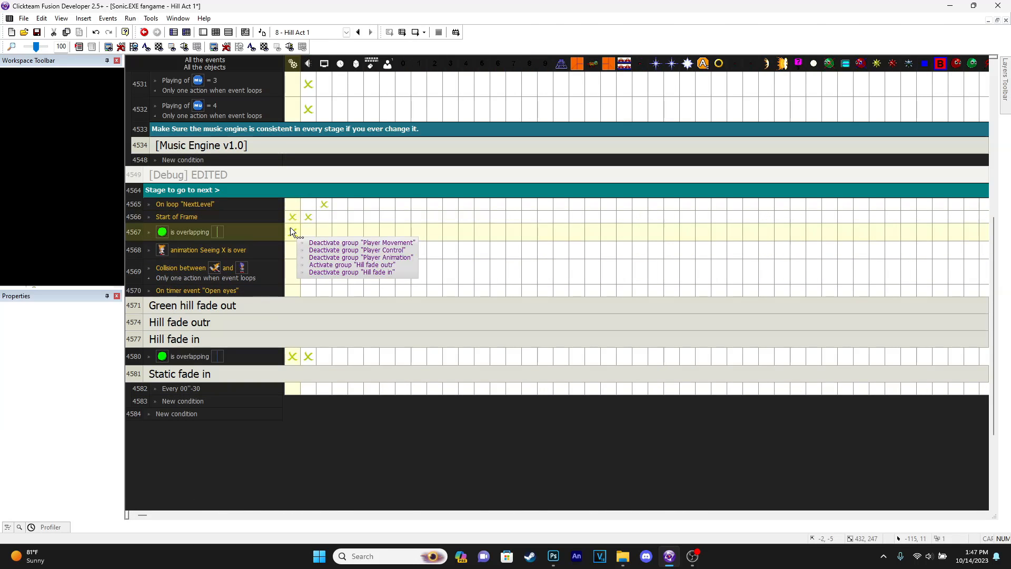
click(293, 217)
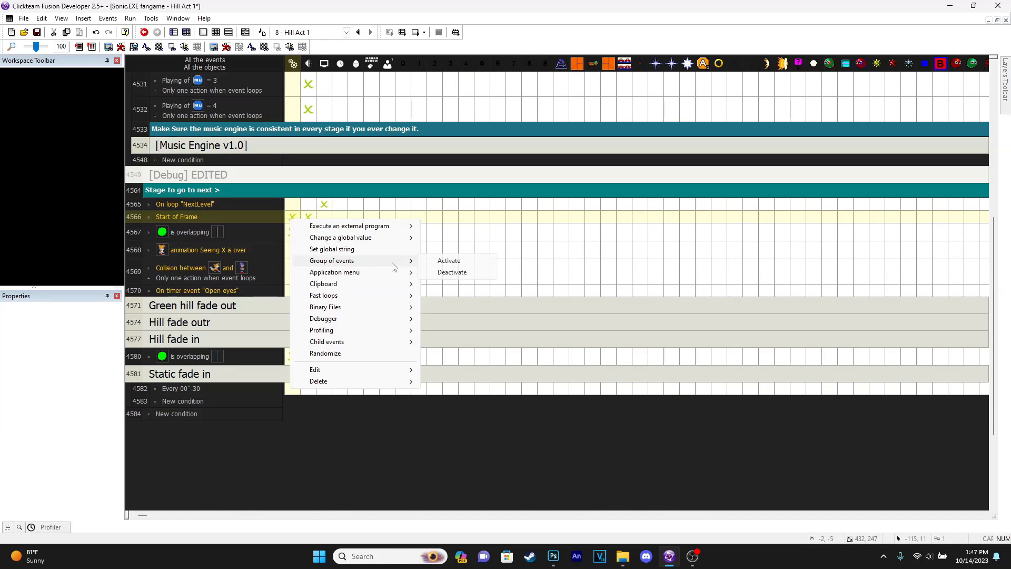
click(452, 272)
scroll(403, 236, down, 2)
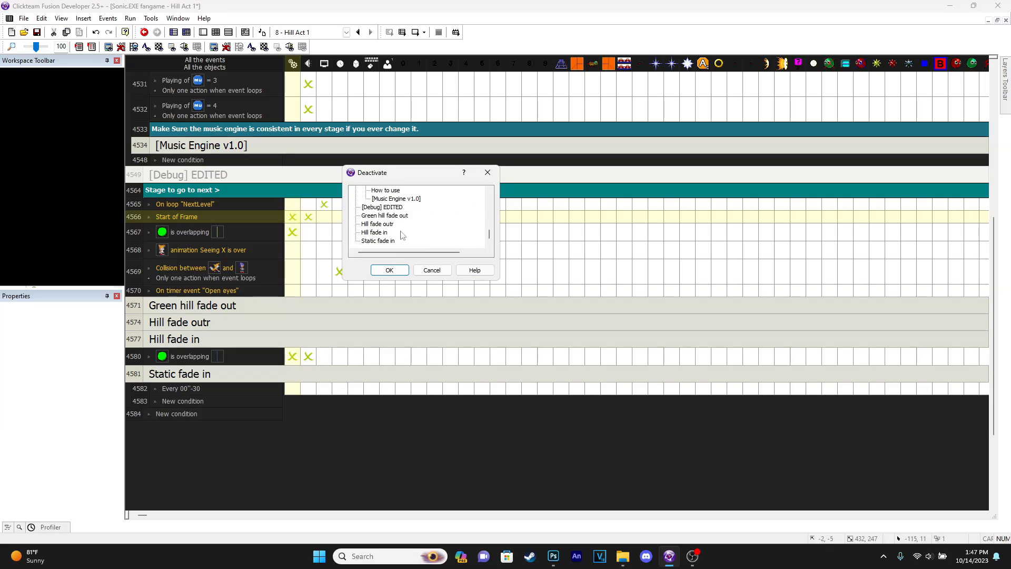
click(390, 270)
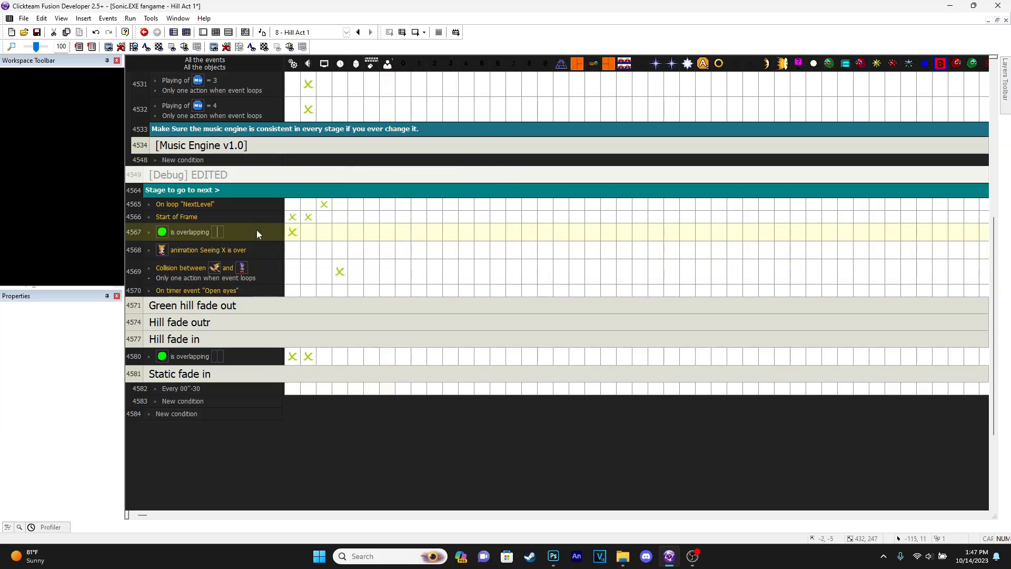
- Make the event for the finished Seeing X animation activate the Static fade in group, and test-run the cutscene
mouse_move(287, 237)
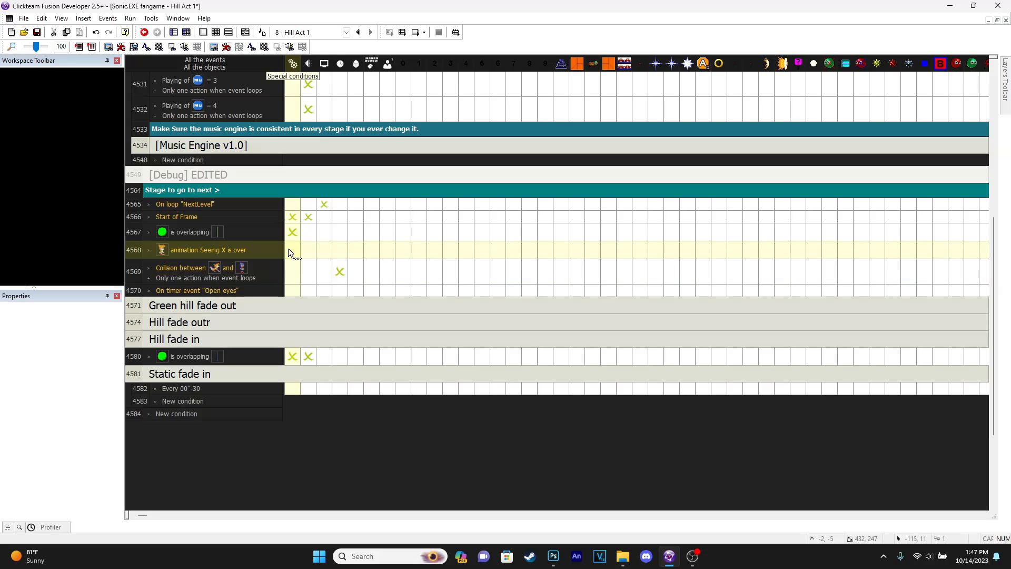
click(289, 249)
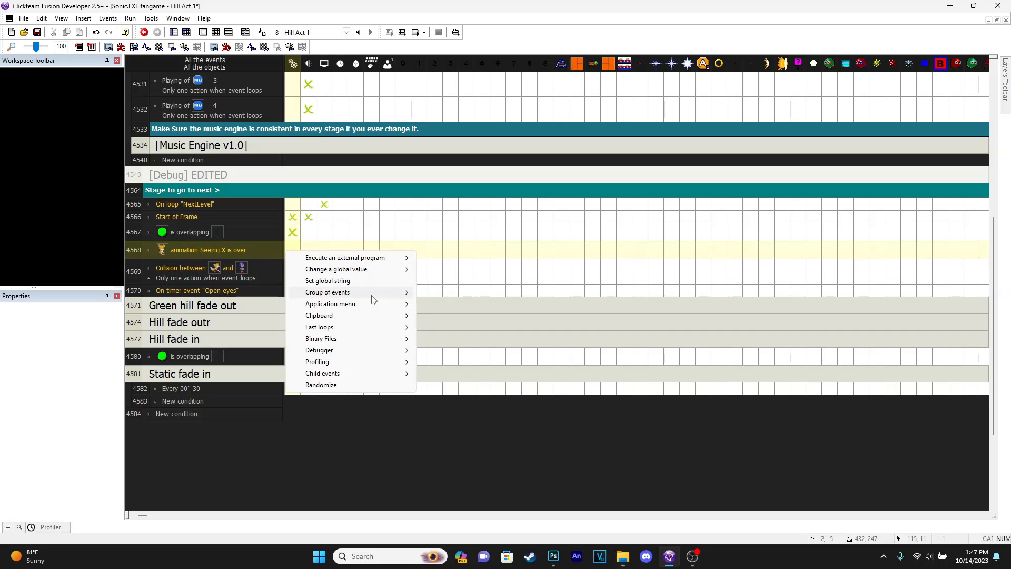
mouse_move(373, 295)
click(445, 293)
scroll(393, 235, down, 5)
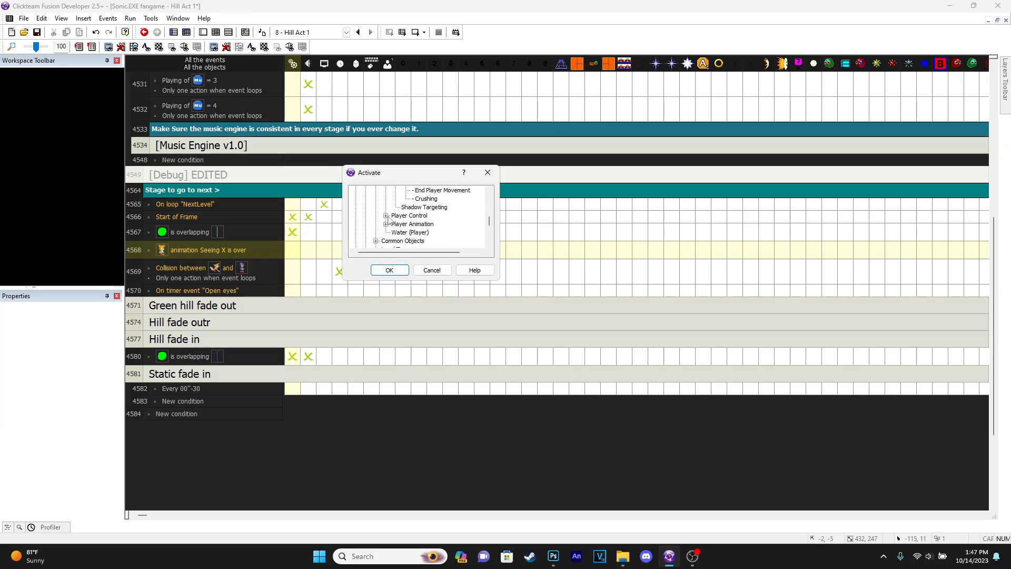
click(389, 270)
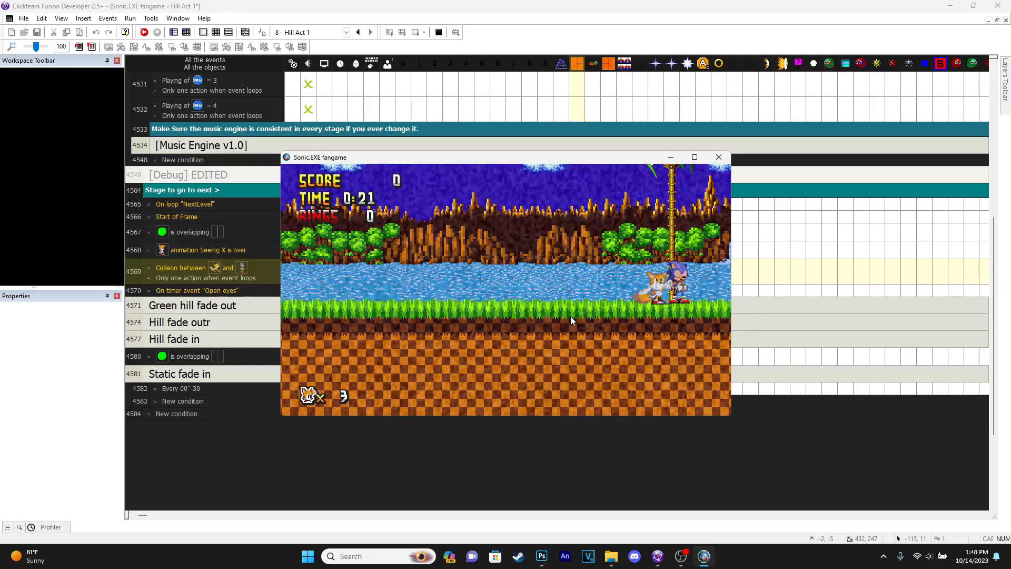
click(719, 157)
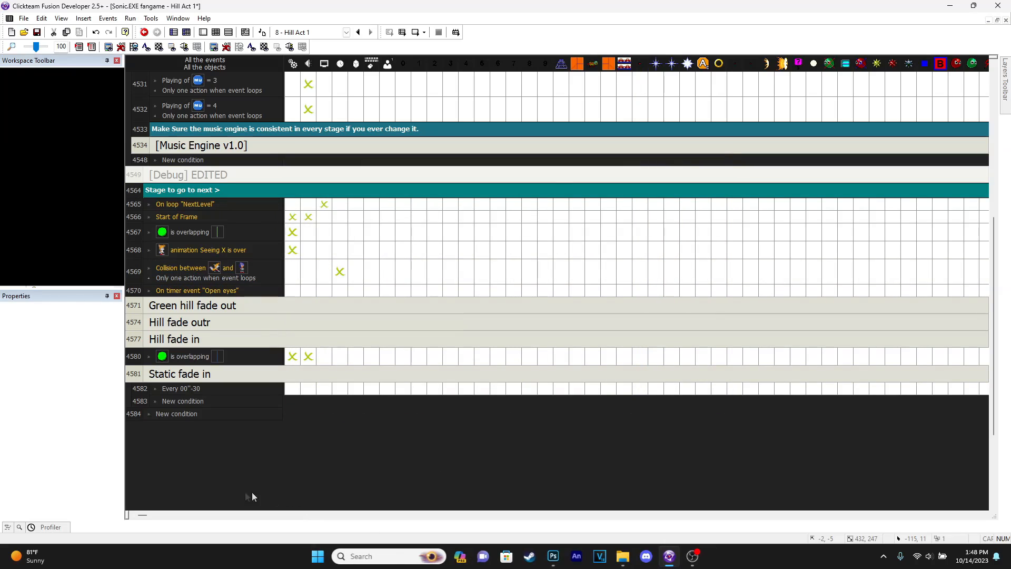
- Set the Static fade in group's timer condition to Every 00"-20 and collapse the group
double_click(194, 387)
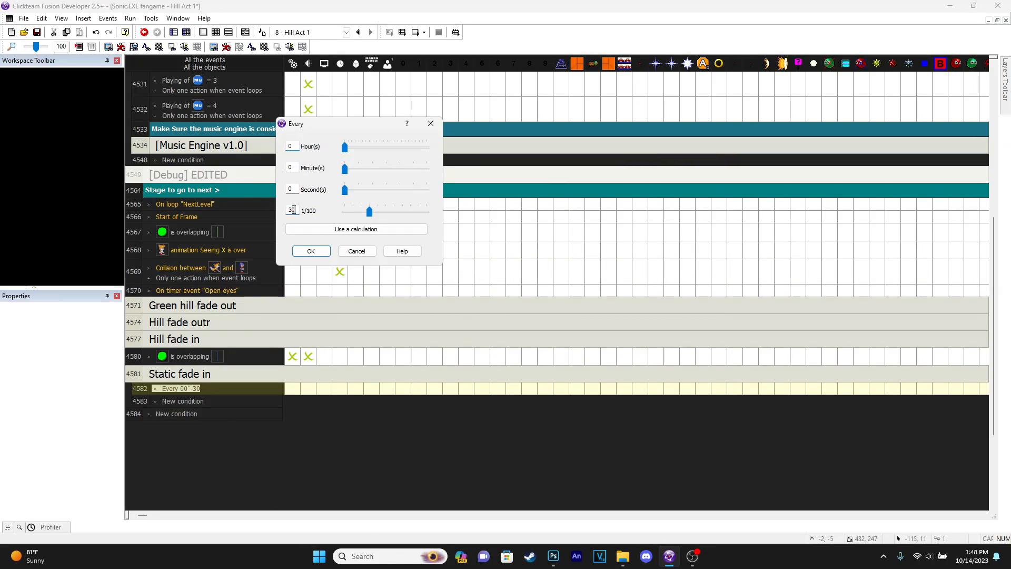
key(Return)
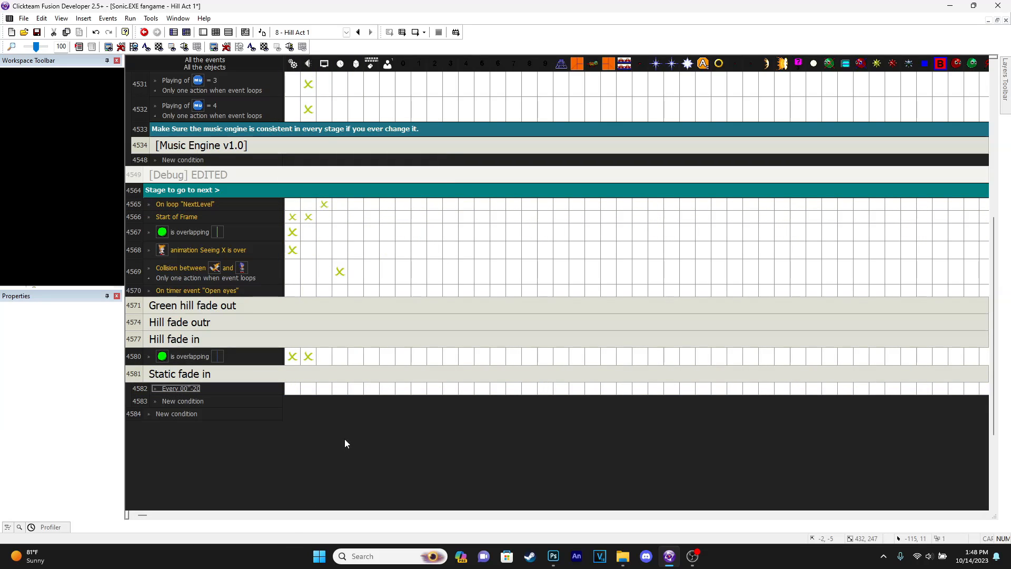
double_click(284, 368)
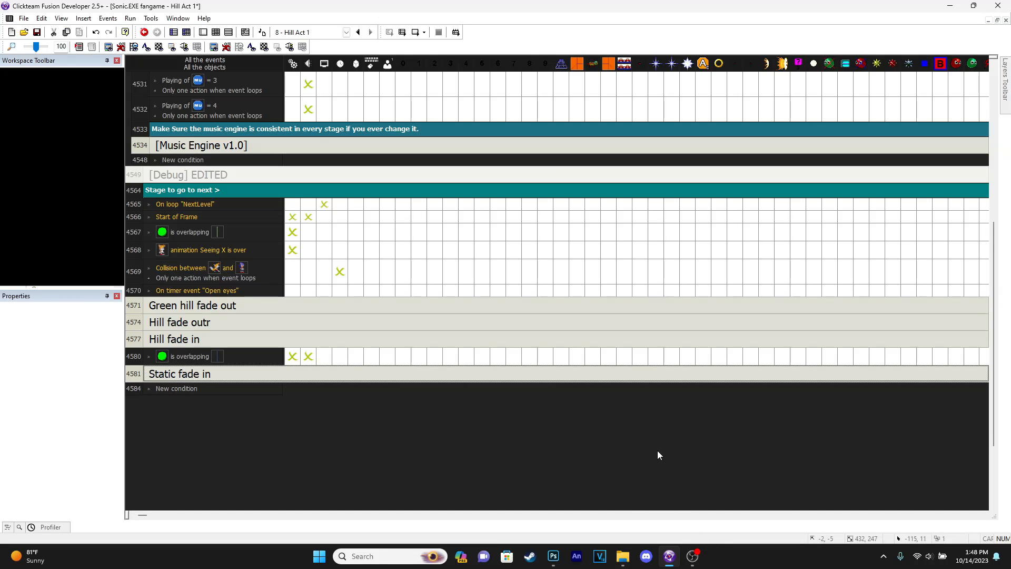
mouse_move(306, 220)
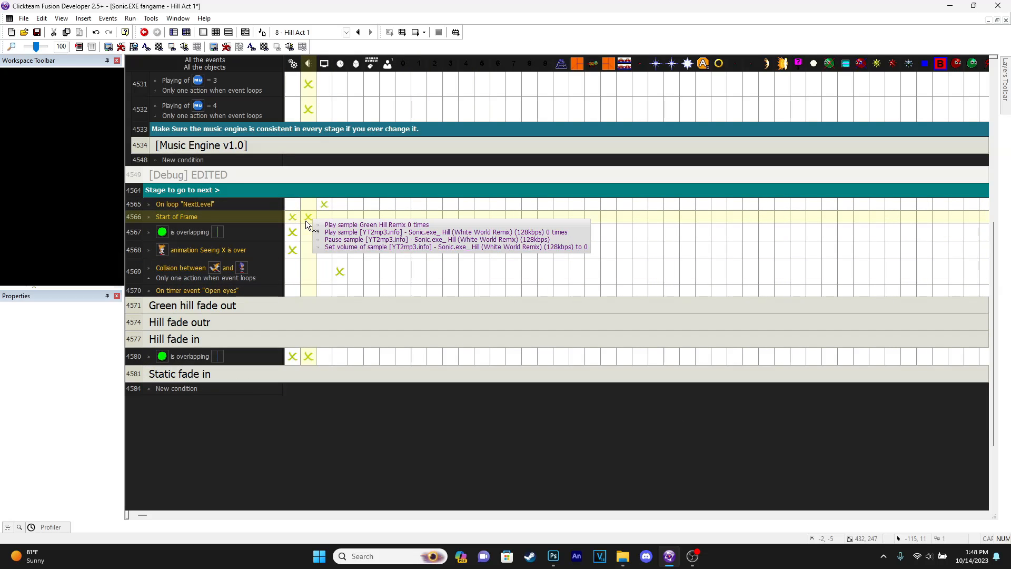
click(310, 250)
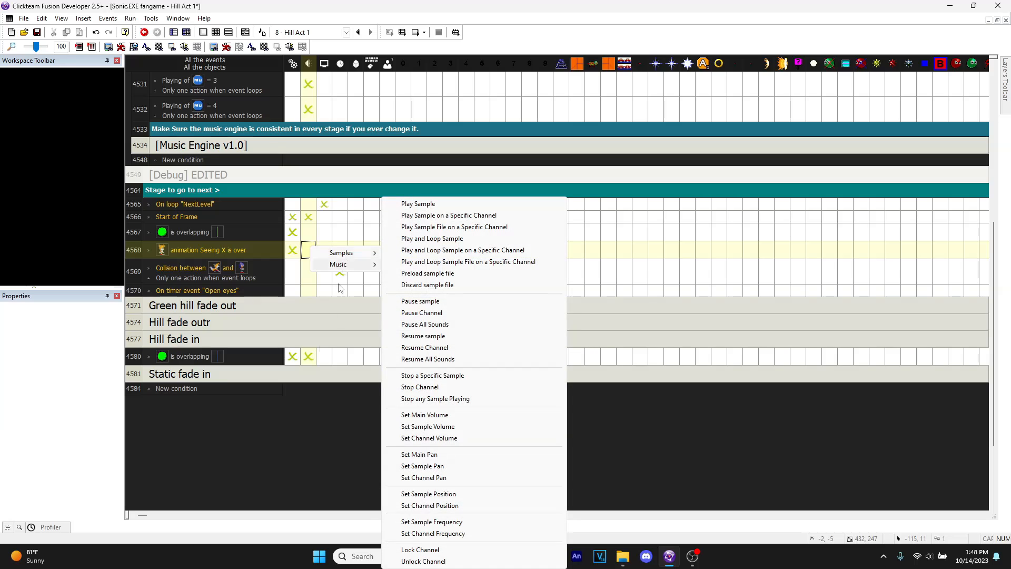
click(278, 460)
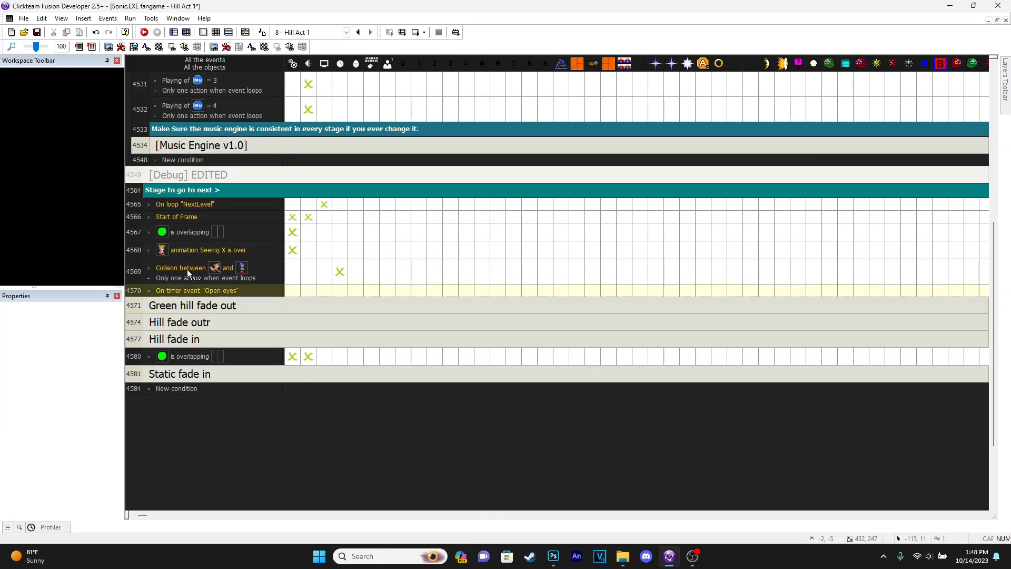
- Duplicate the event for the finished Seeing X animation directly below the original
drag(172, 251, 136, 263)
scroll(179, 353, right, 4)
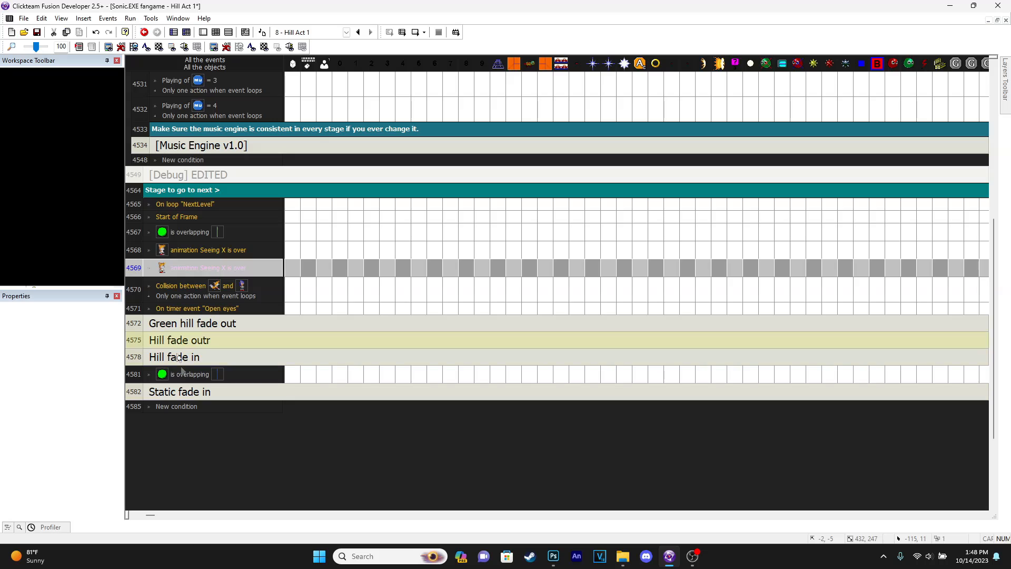
click(179, 406)
click(599, 55)
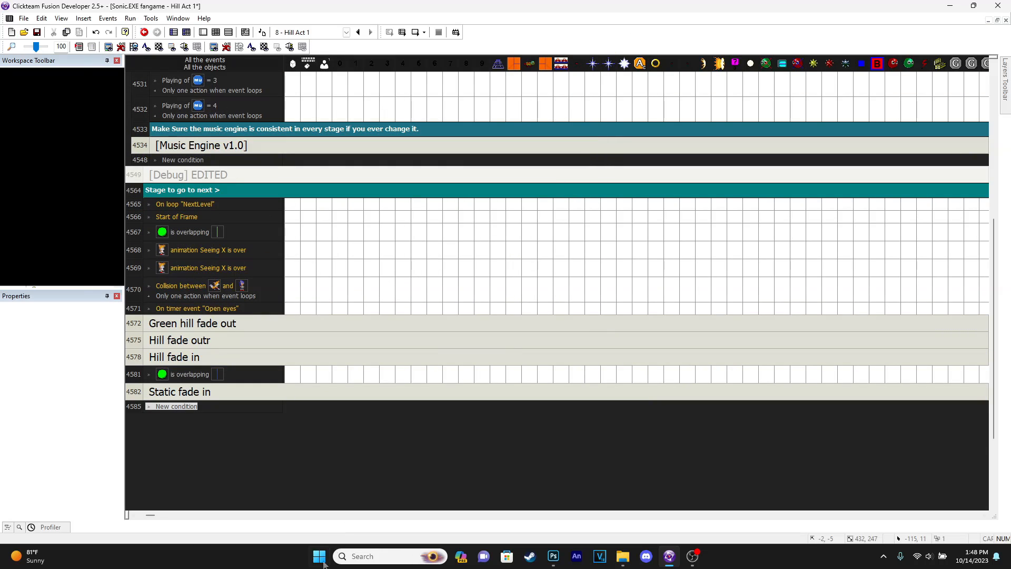
- Add an Only one action when event loops condition to the duplicated Seeing X event
right_click(201, 266)
click(230, 296)
click(157, 85)
click(126, 85)
mouse_move(158, 156)
click(280, 168)
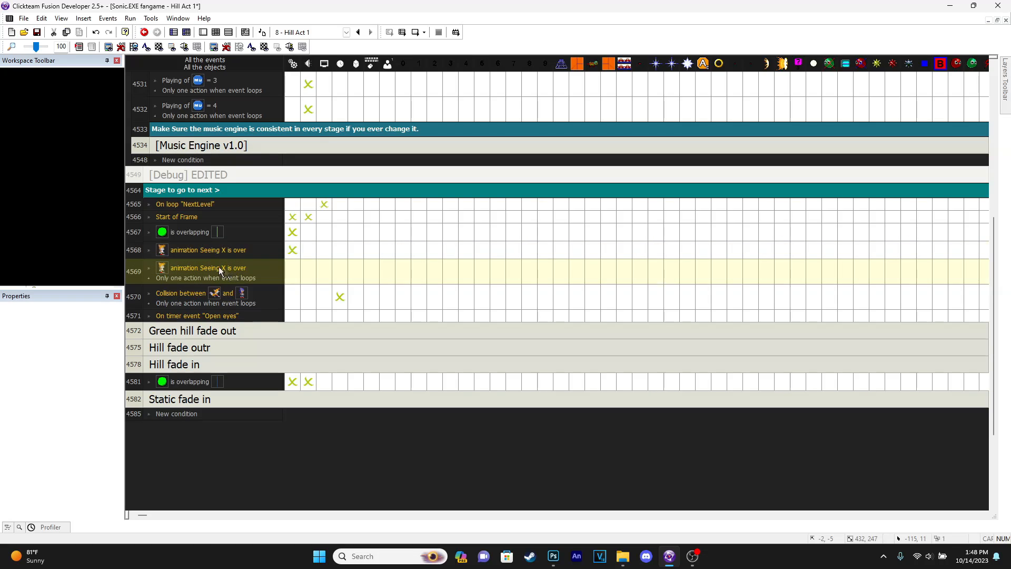
- Make the duplicated Seeing X event play the sonicexe static soundeffect sample, and save the project
click(303, 273)
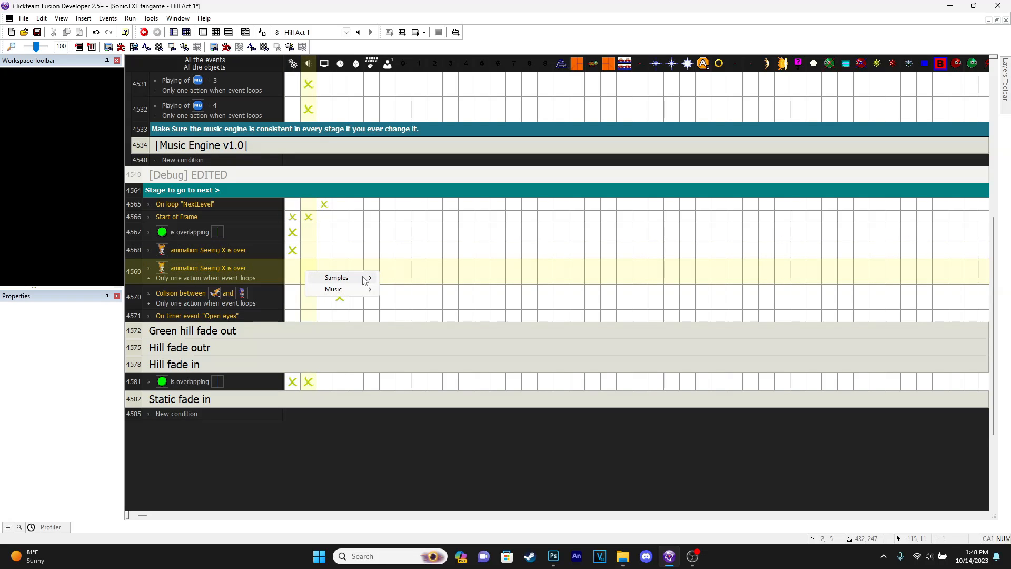
mouse_move(365, 279)
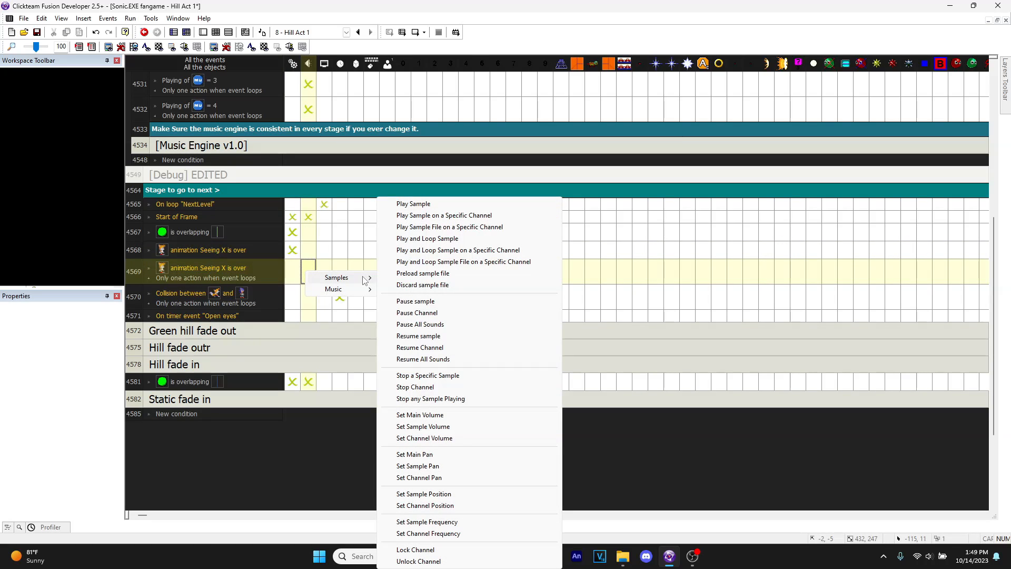
click(414, 204)
click(480, 351)
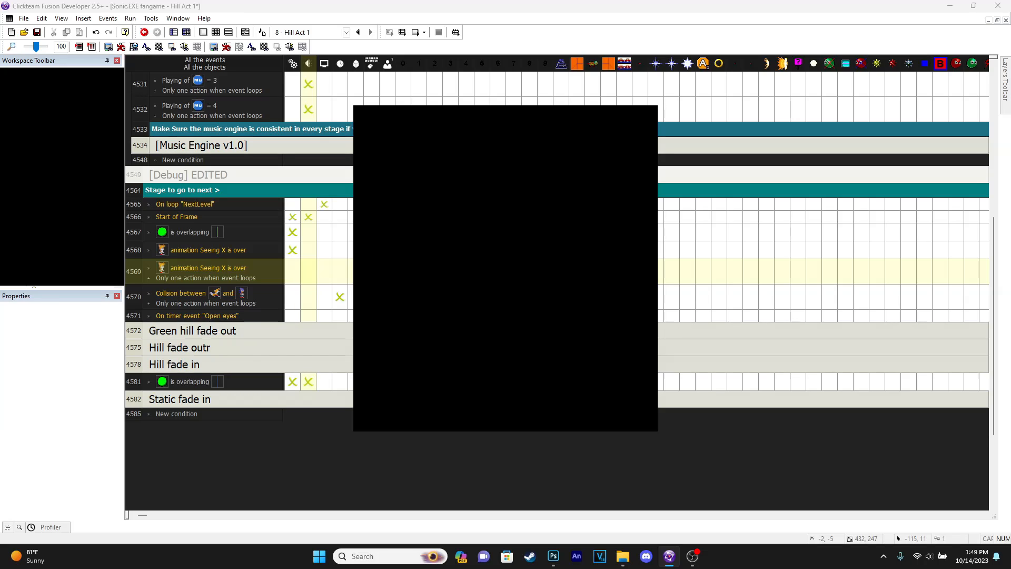
click(632, 329)
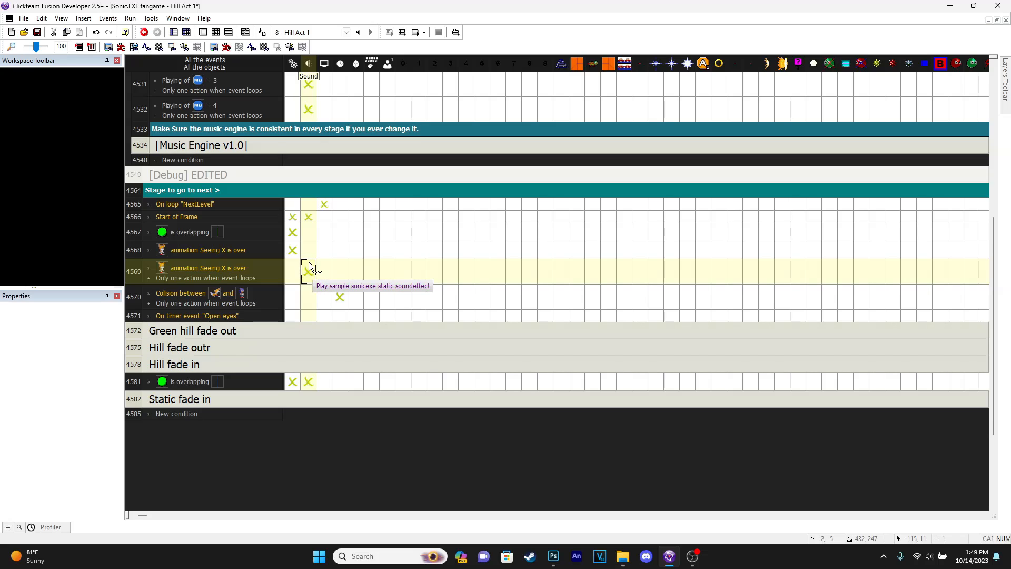
key(ctrl+s)
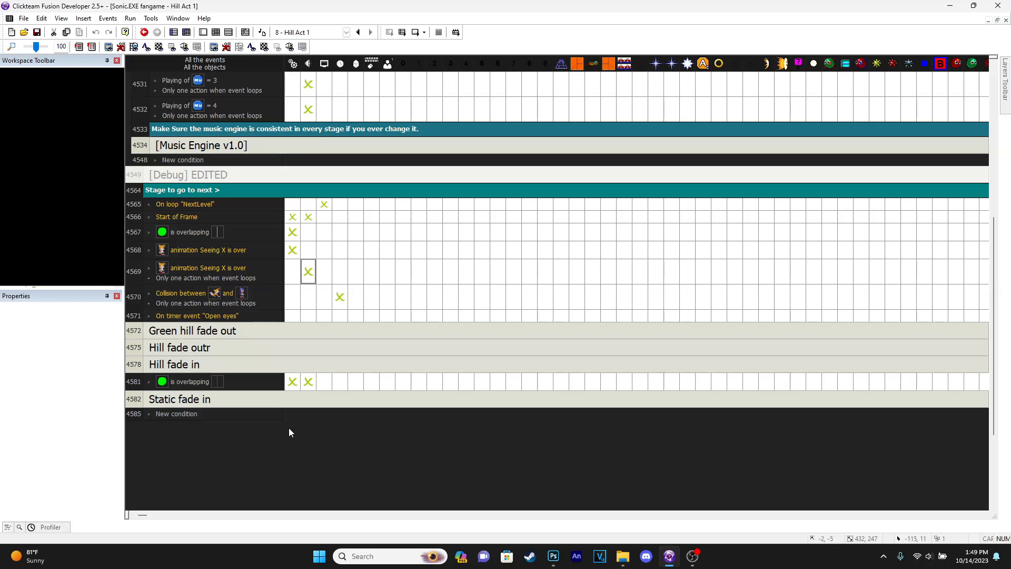
mouse_move(315, 266)
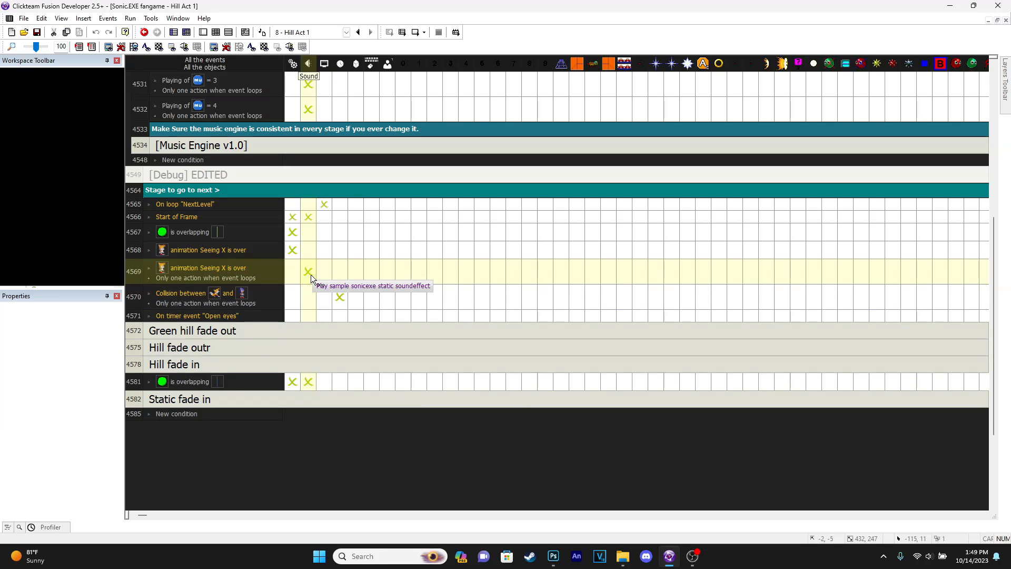
- Test-run Hill Act 1 through the cutscene where Tails meets Sonic to check the static sound, and close the game
key(F7)
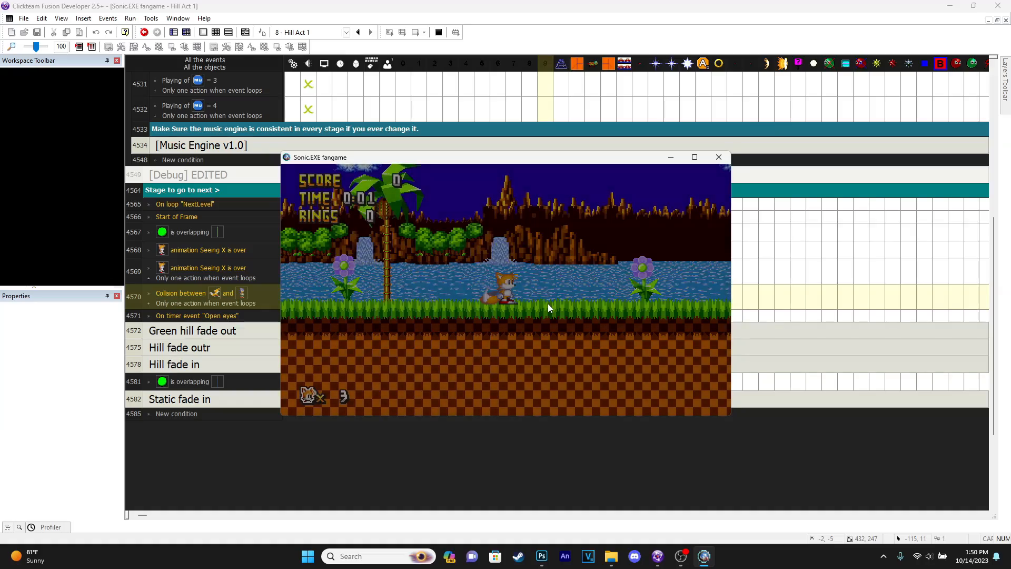
key(a)
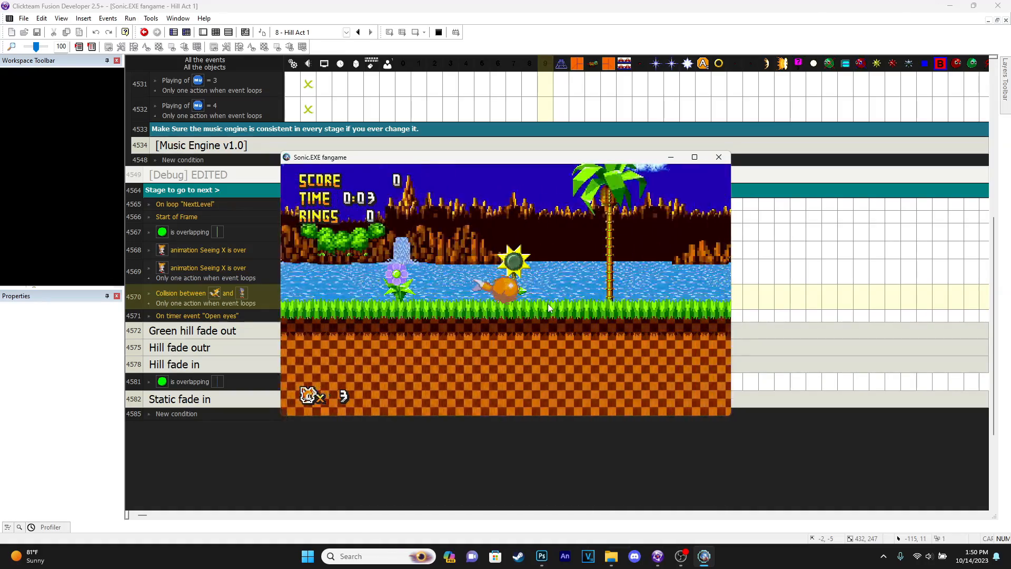
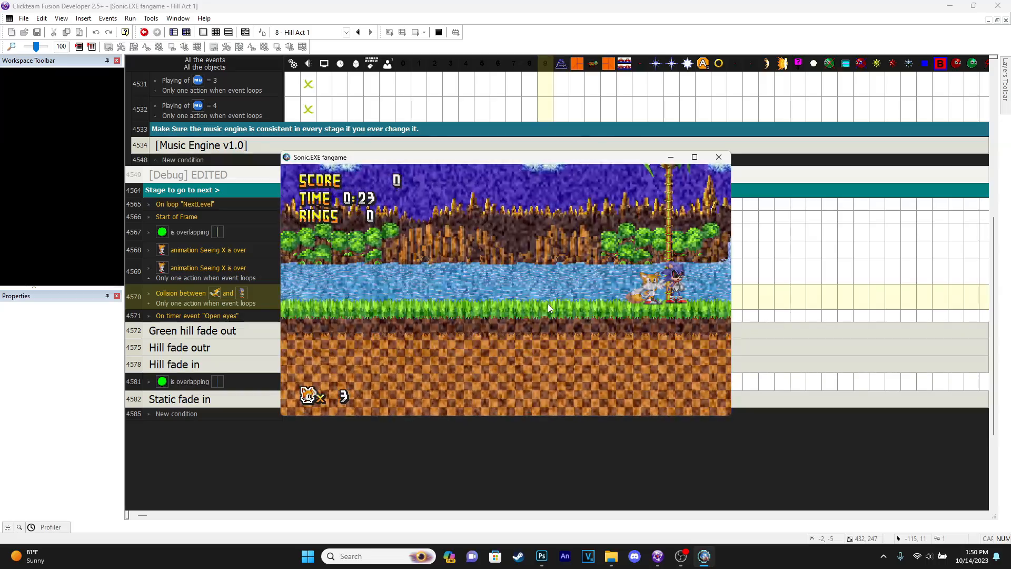
click(717, 158)
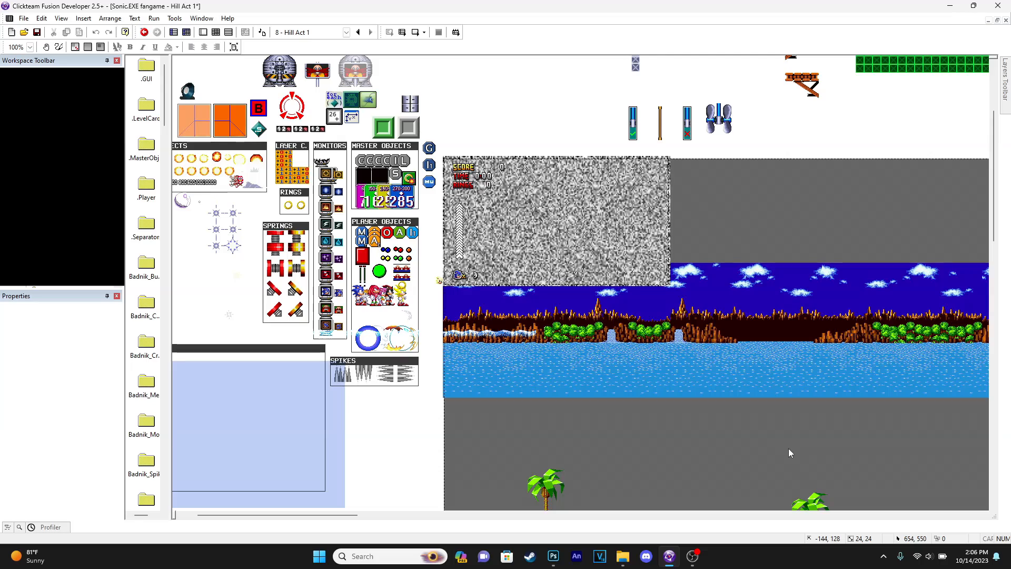
- Insert a new Backdrop object above the empty ground between the last palm tree of the dead-animal stretch and the green trigger bar
middle_drag(788, 448, 525, 288)
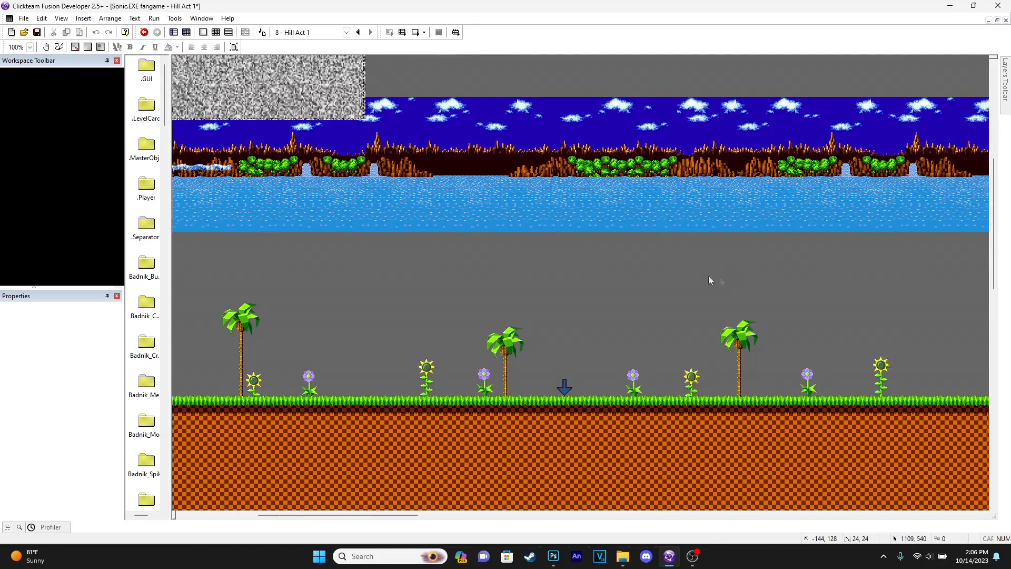
middle_drag(709, 279, 389, 244)
middle_drag(673, 238, 356, 238)
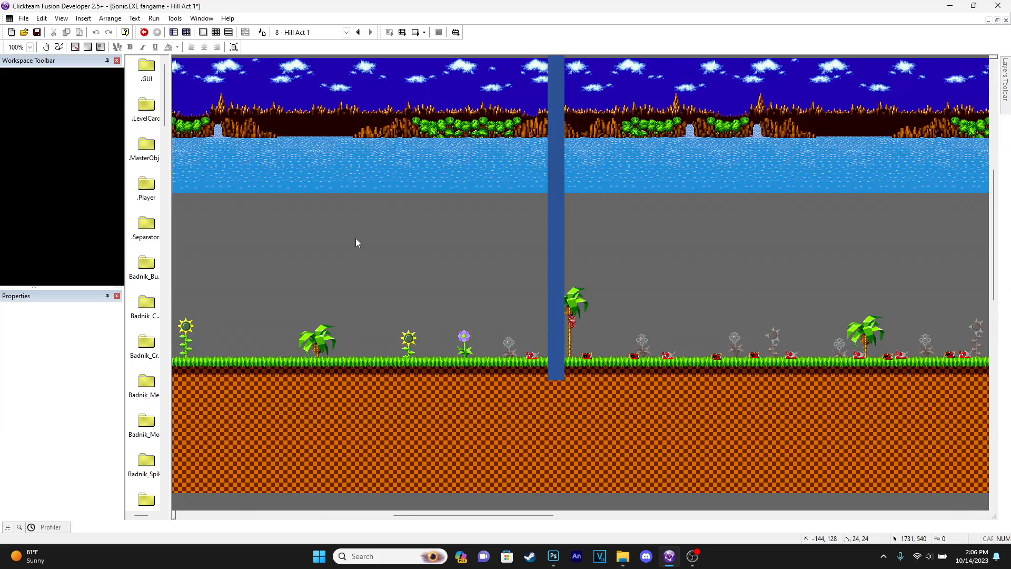
middle_drag(749, 231, 563, 234)
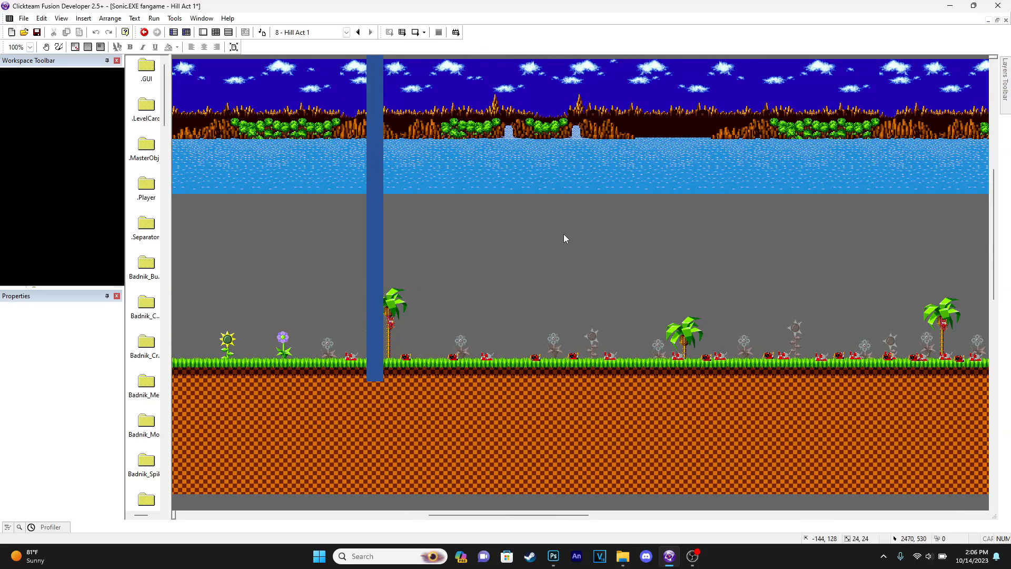
middle_drag(613, 252, 406, 215)
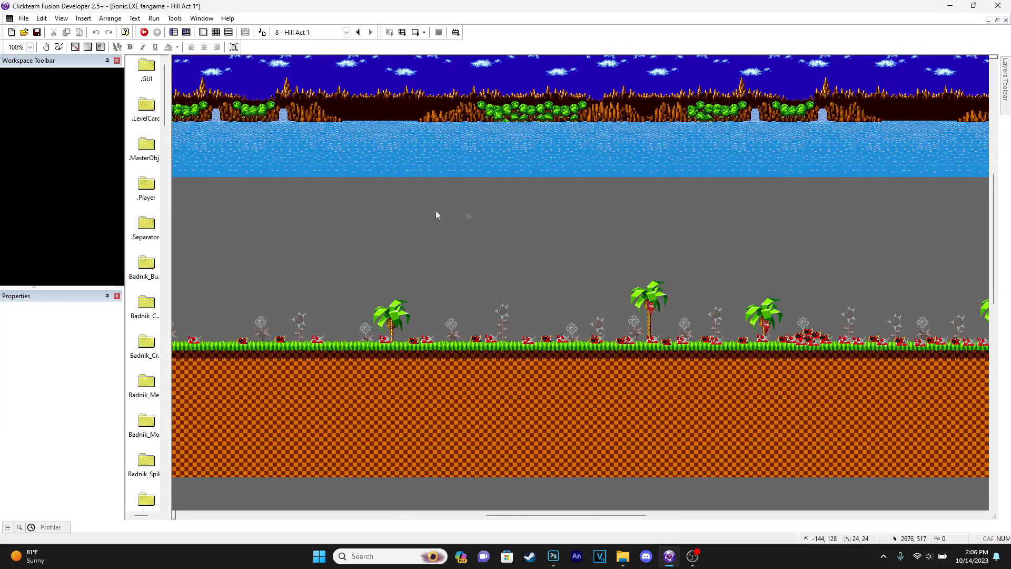
middle_drag(708, 240, 361, 248)
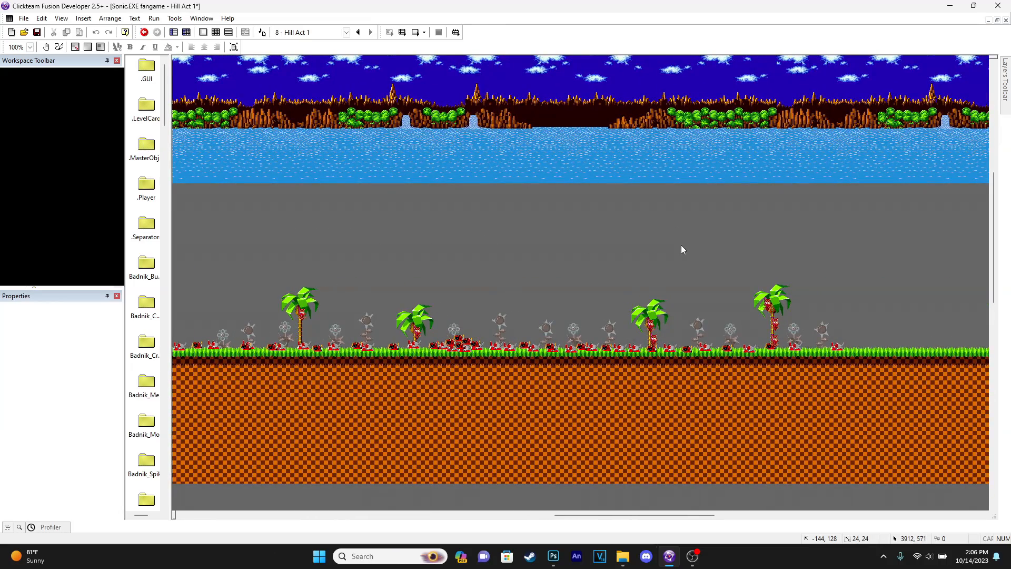
middle_drag(676, 252, 298, 278)
middle_drag(706, 303, 697, 324)
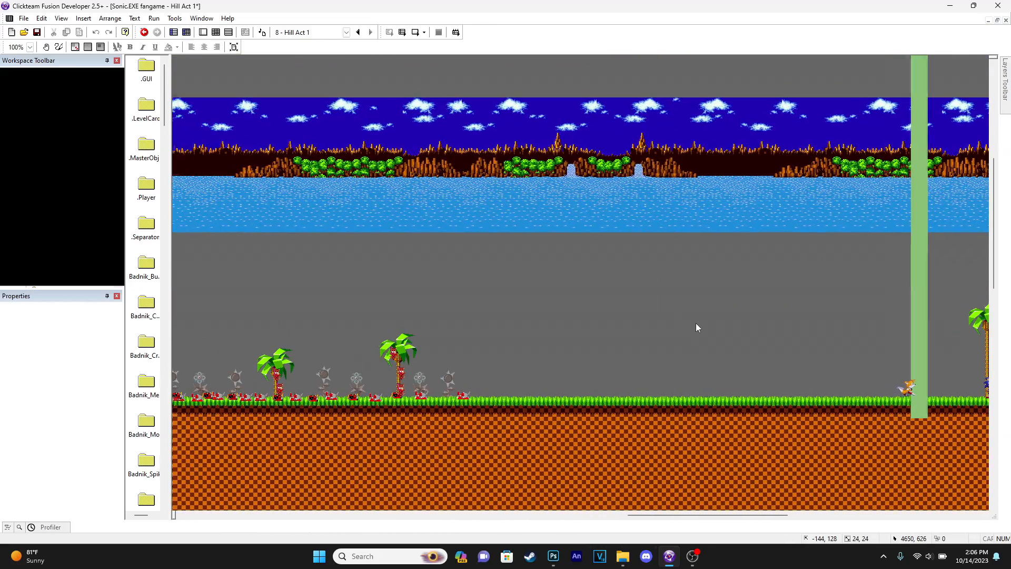
double_click(446, 279)
double_click(289, 77)
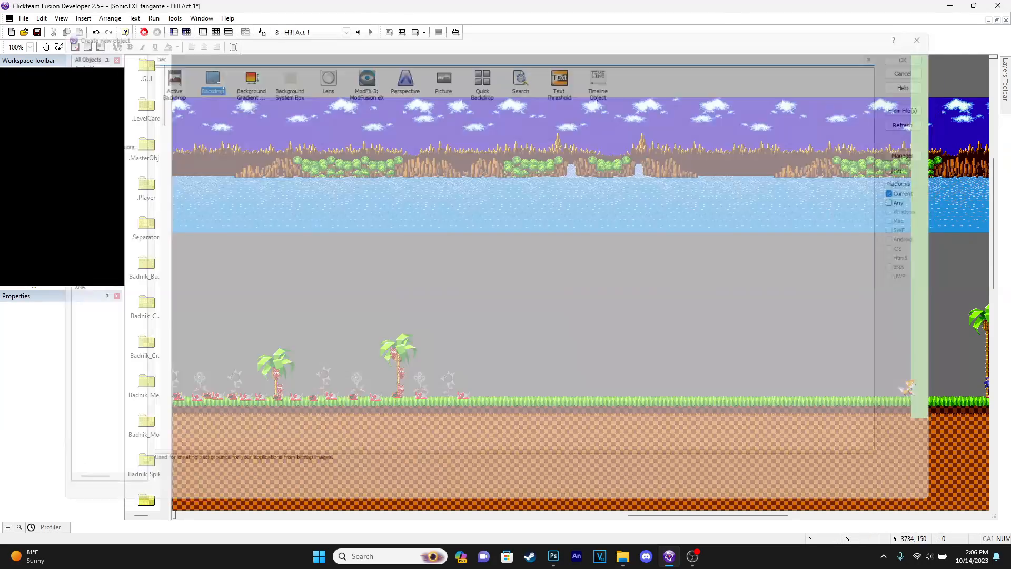
click(518, 316)
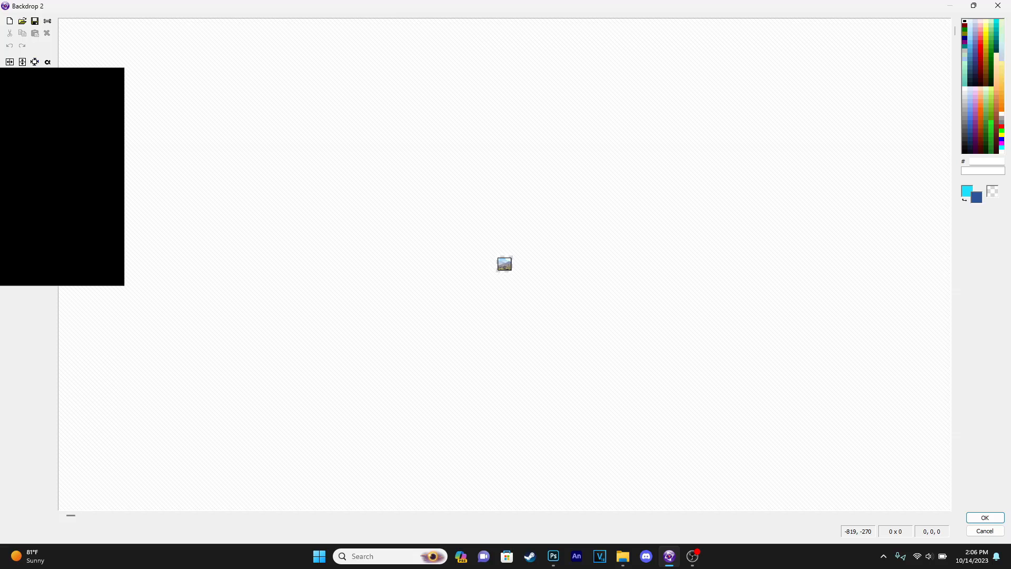
- Fill the new backdrop's whole image with solid dark red and accept it
scroll(492, 239, up, 3)
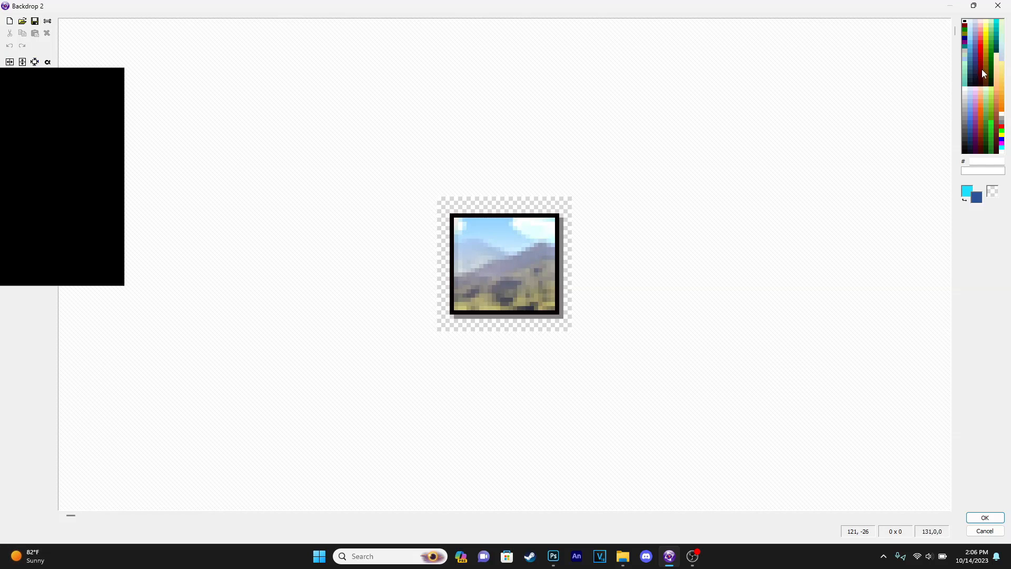
drag(392, 167, 780, 497)
click(985, 517)
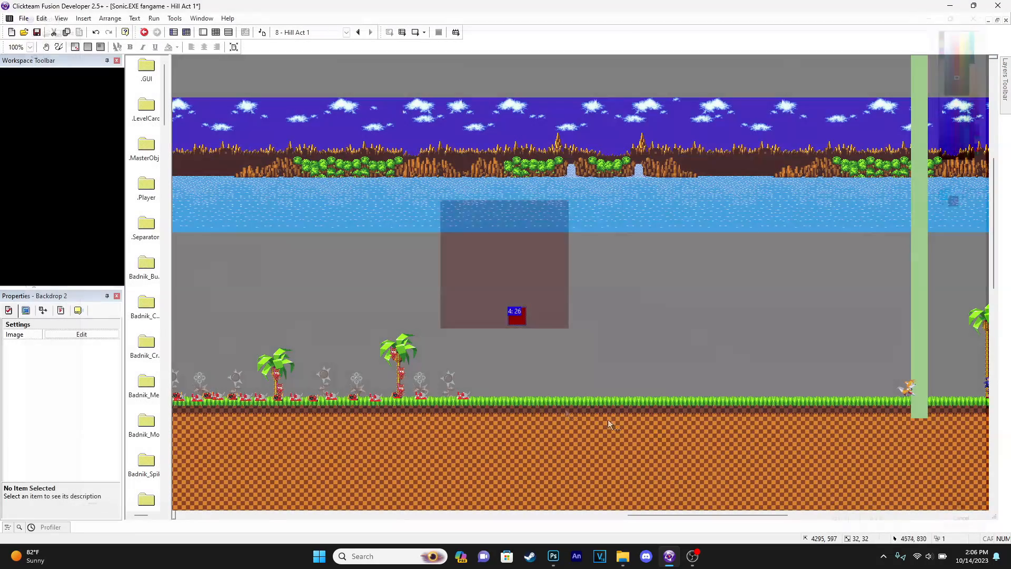
- Enlarge the dark red backdrop to 368 by 368 pixels and place it at 4192, 348 above the grass
drag(530, 329, 706, 410)
drag(549, 261, 545, 259)
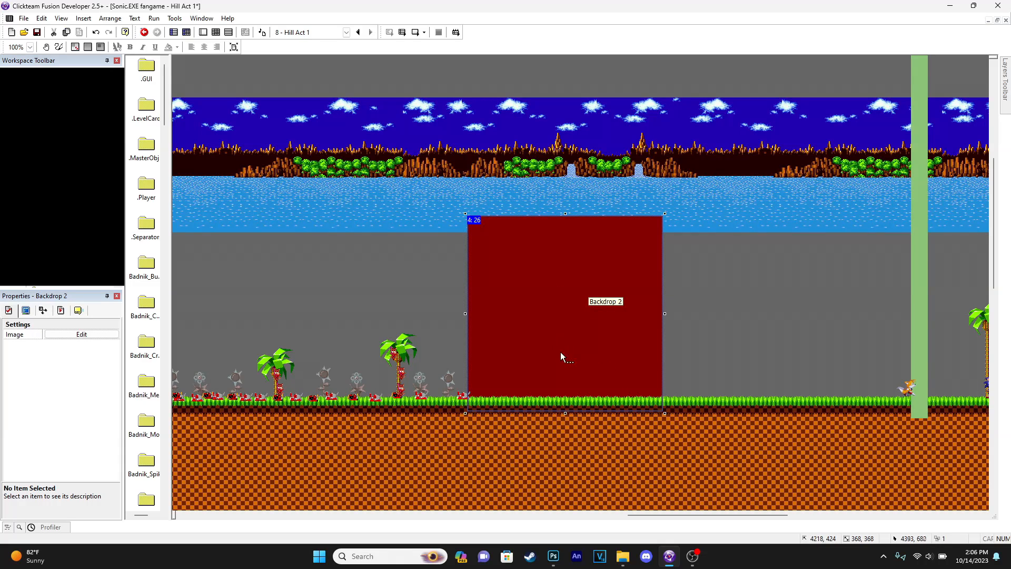
drag(550, 300, 542, 313)
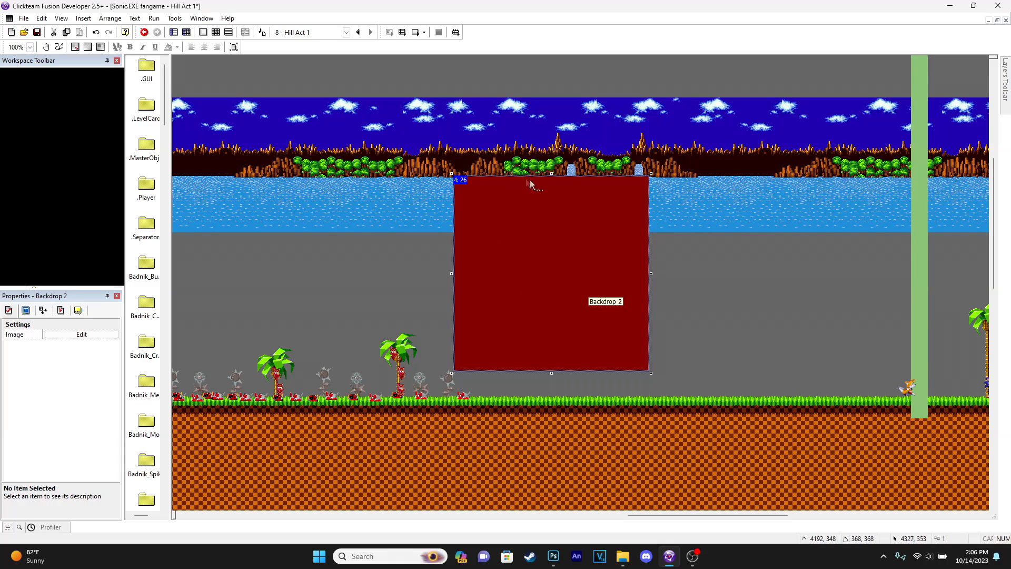
- Stretch the dark red backdrop upward beyond the frame's top edge, to a height of 787 pixels
drag(547, 140, 532, 67)
middle_drag(758, 230, 568, 400)
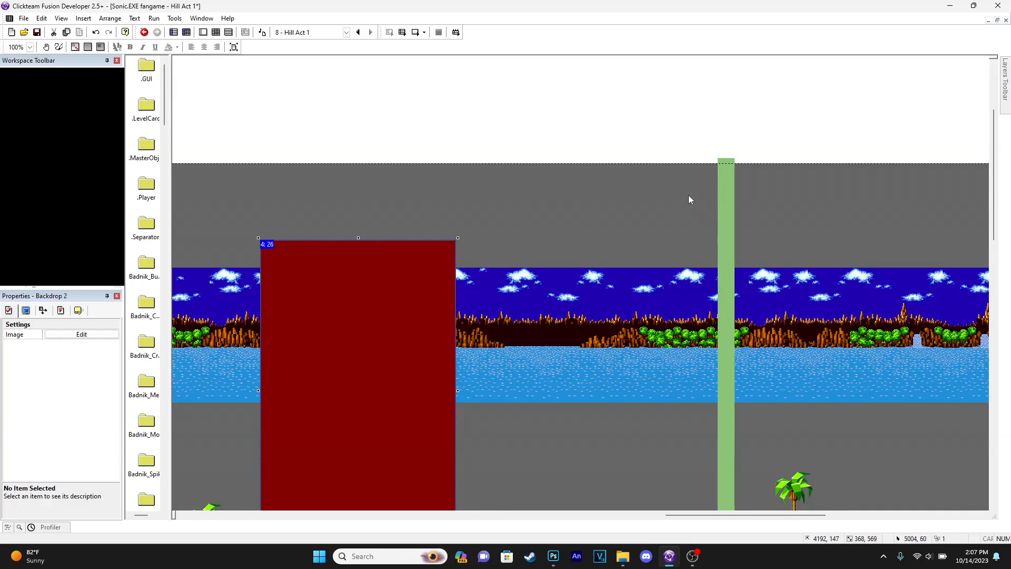
scroll(617, 214, down, 4)
middle_drag(473, 277, 570, 329)
drag(455, 389, 468, 398)
key(Down)
key(Down)
middle_drag(456, 246, 499, 345)
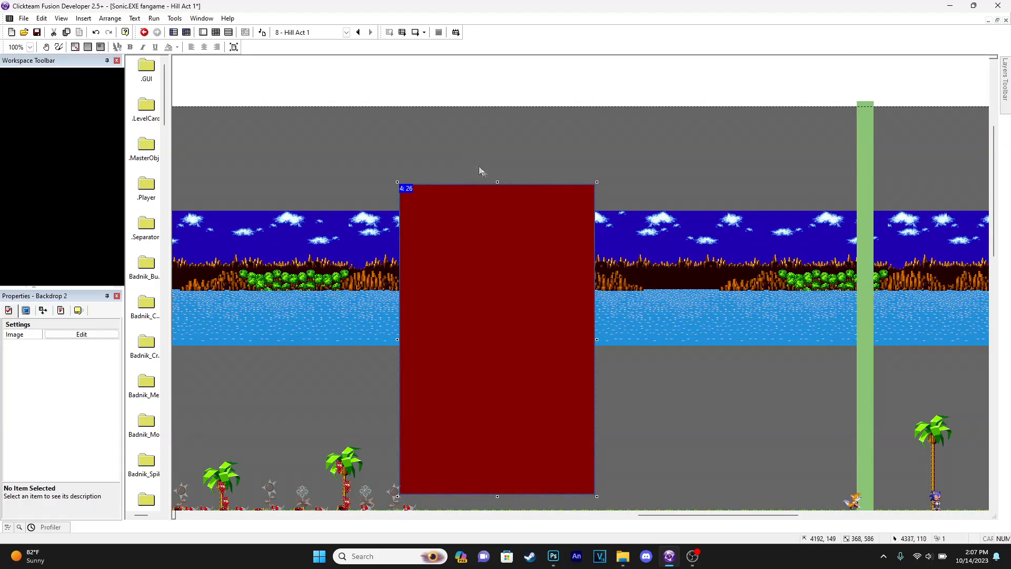
drag(488, 102, 488, 74)
scroll(446, 266, down, 3)
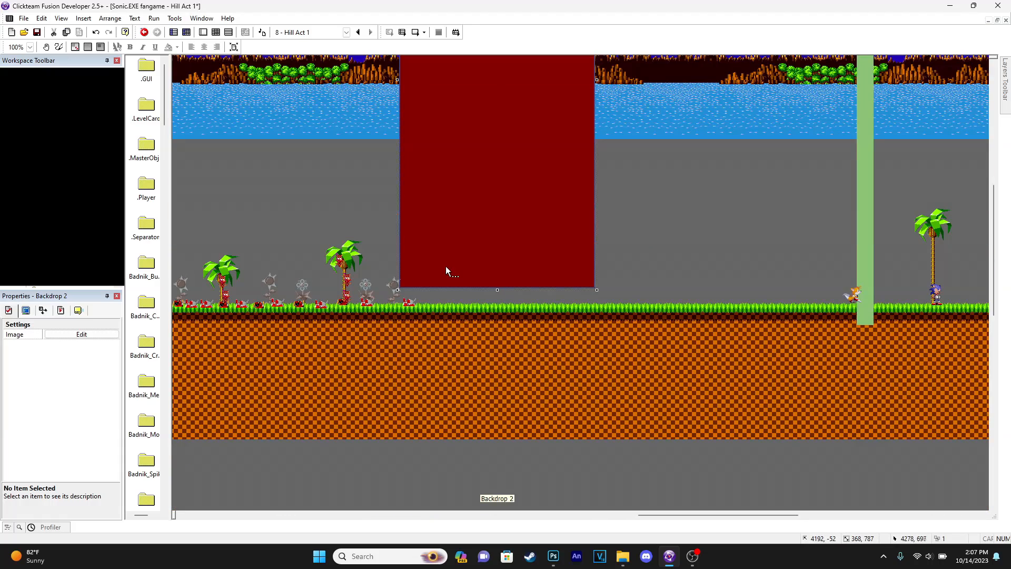
middle_drag(438, 266, 541, 281)
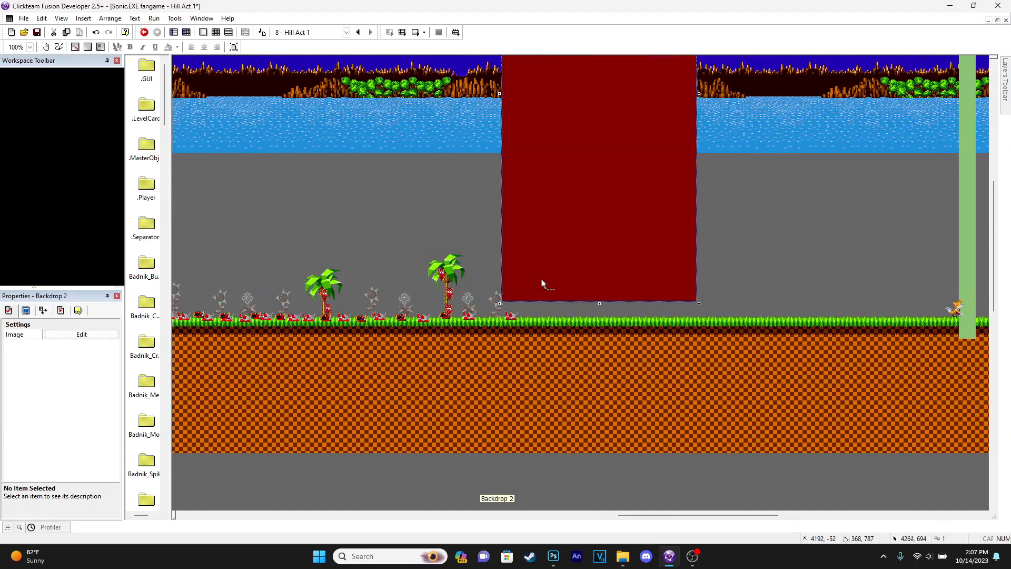
- Test-run the frame by moving Tails through the dead-animal stretch to beneath the dark red backdrop, and close the game
click(414, 34)
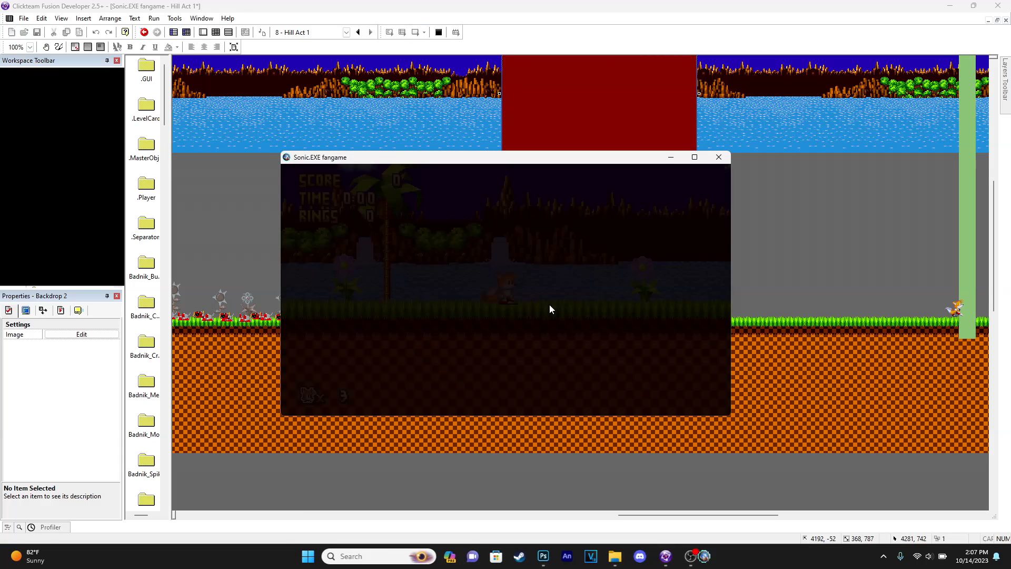
key(Right)
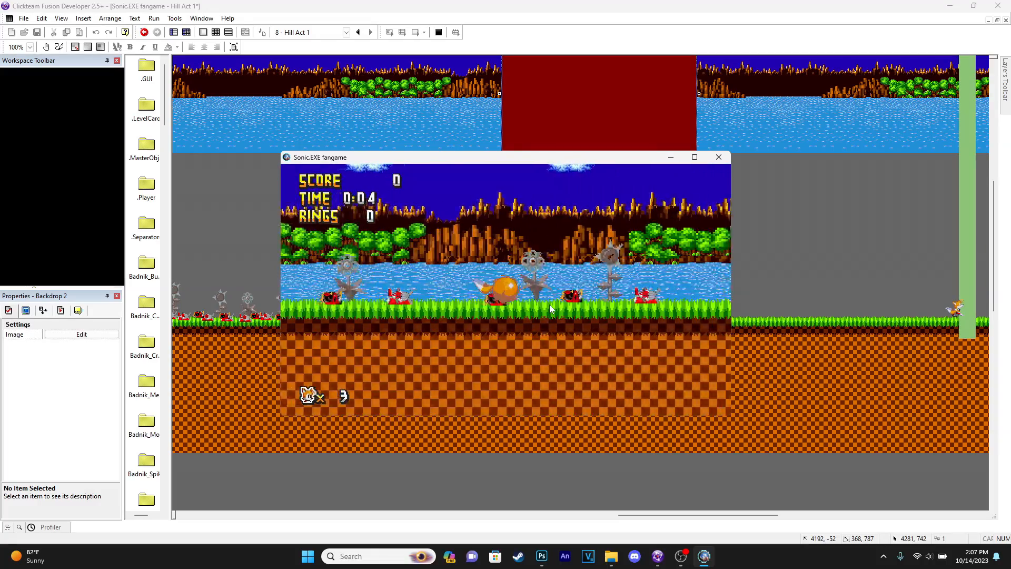
key(a)
key(Right)
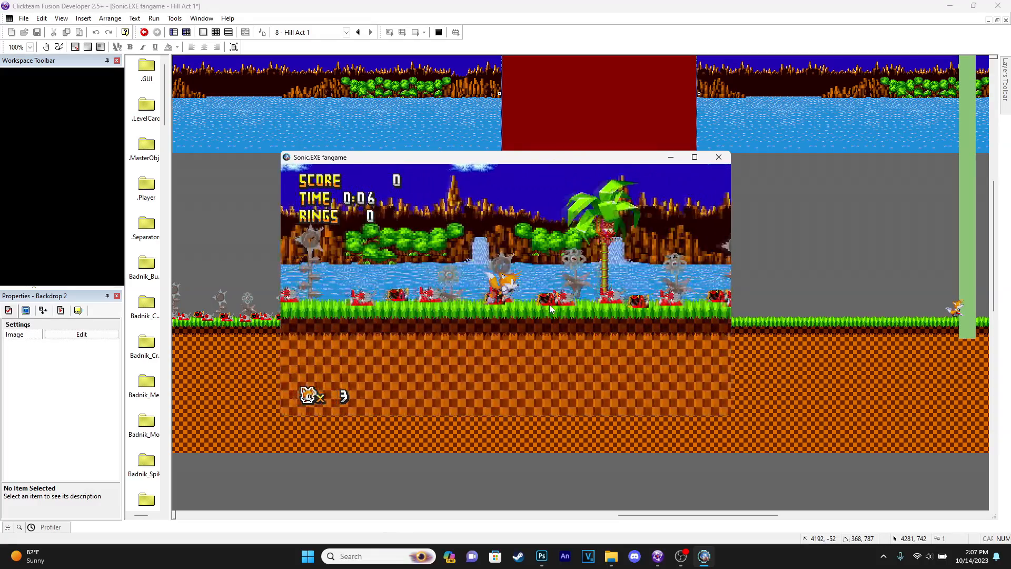
key(Right)
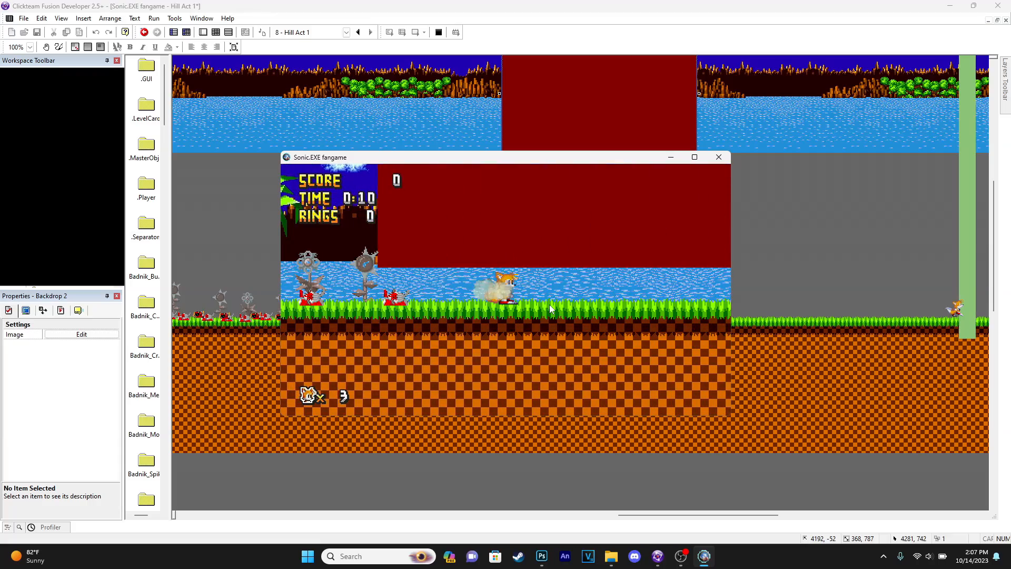
key(a)
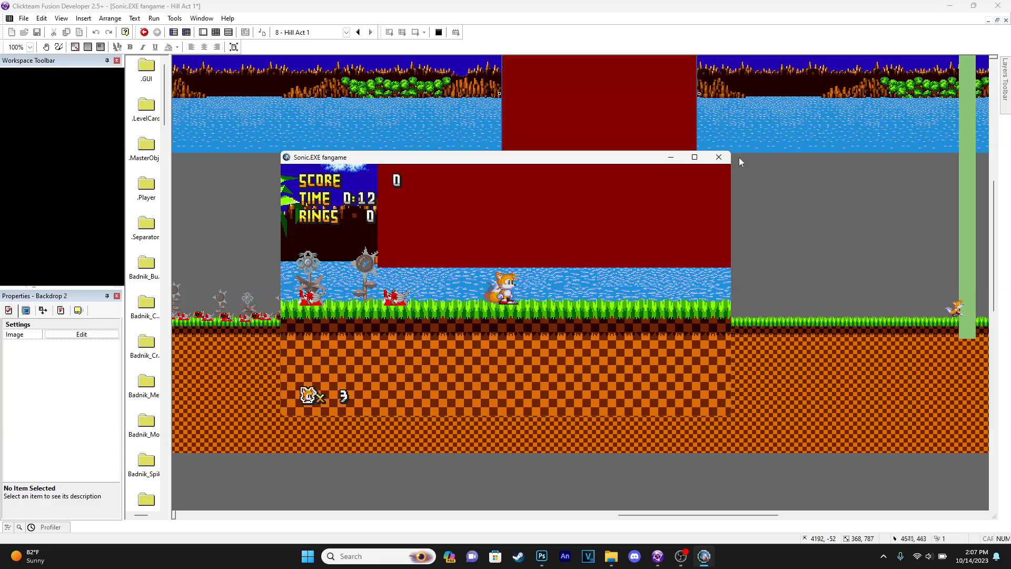
click(719, 157)
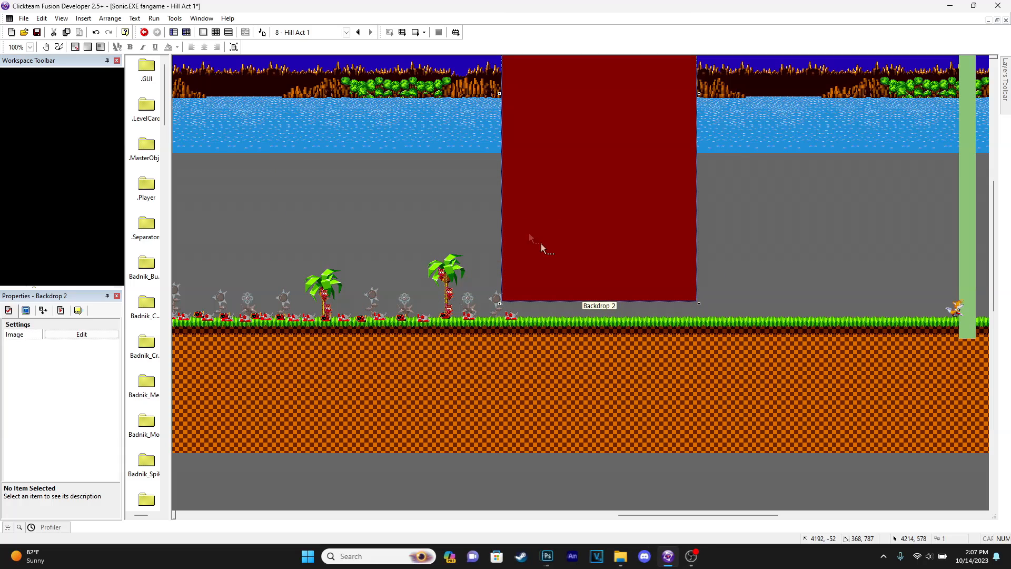
- Make the dark red backdrop an Obstacle with box collision and lower it slightly to 4192, -48
click(56, 312)
click(70, 342)
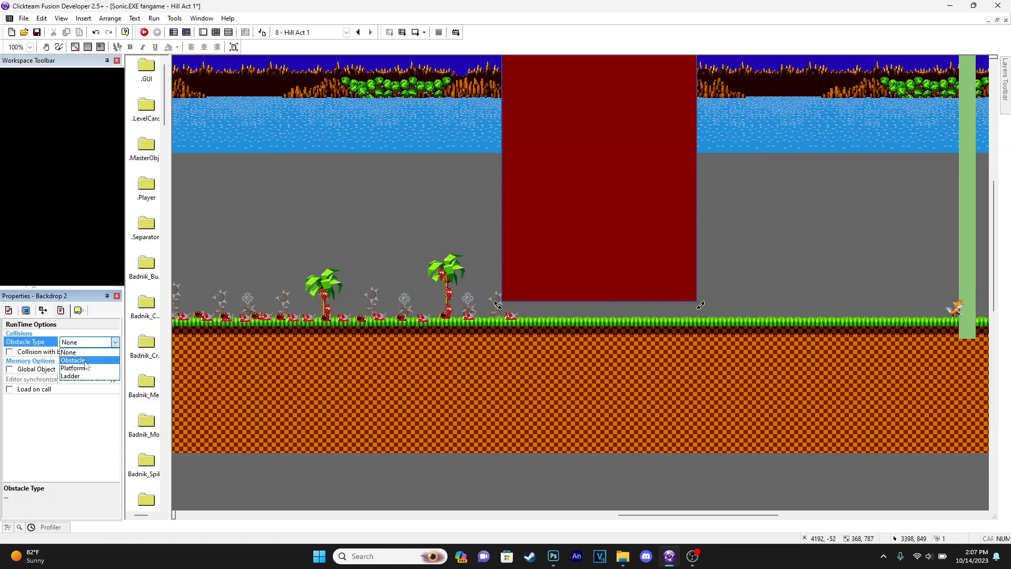
click(79, 359)
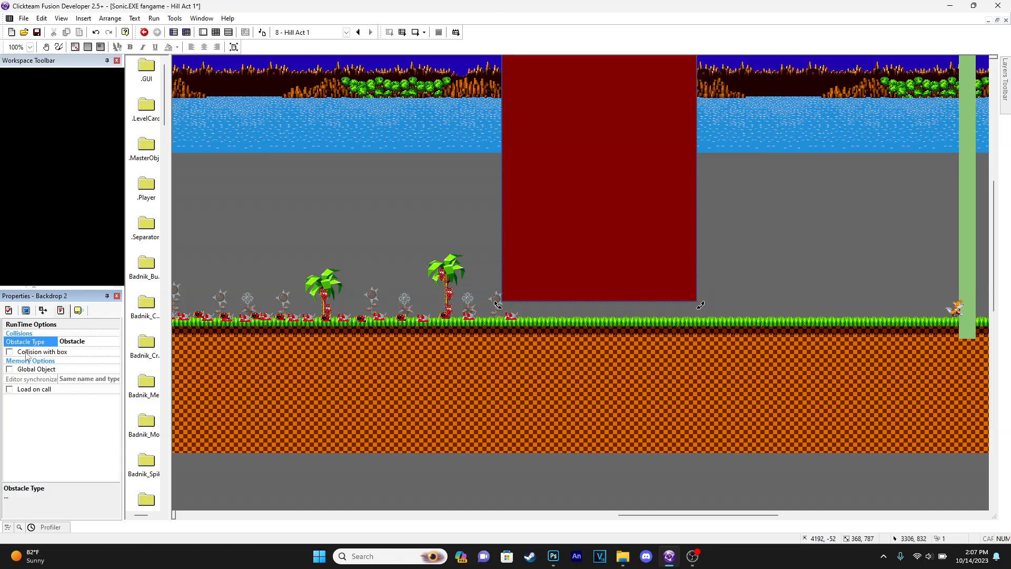
click(598, 268)
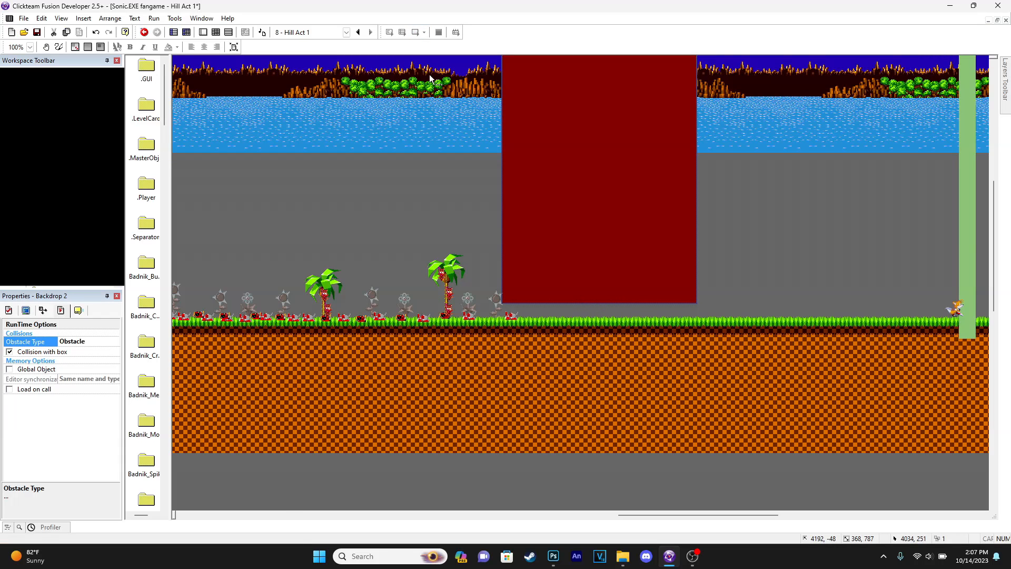
- Test-run the frame with Tails jumping beneath the obstacle backdrop and running past it, and close the game
key(F7)
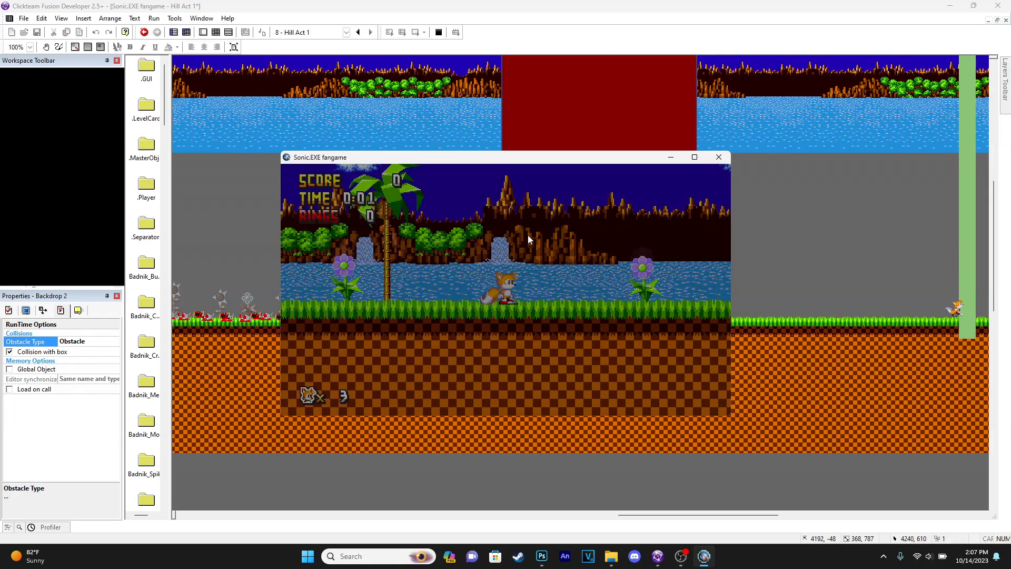
key(Down)
key(a)
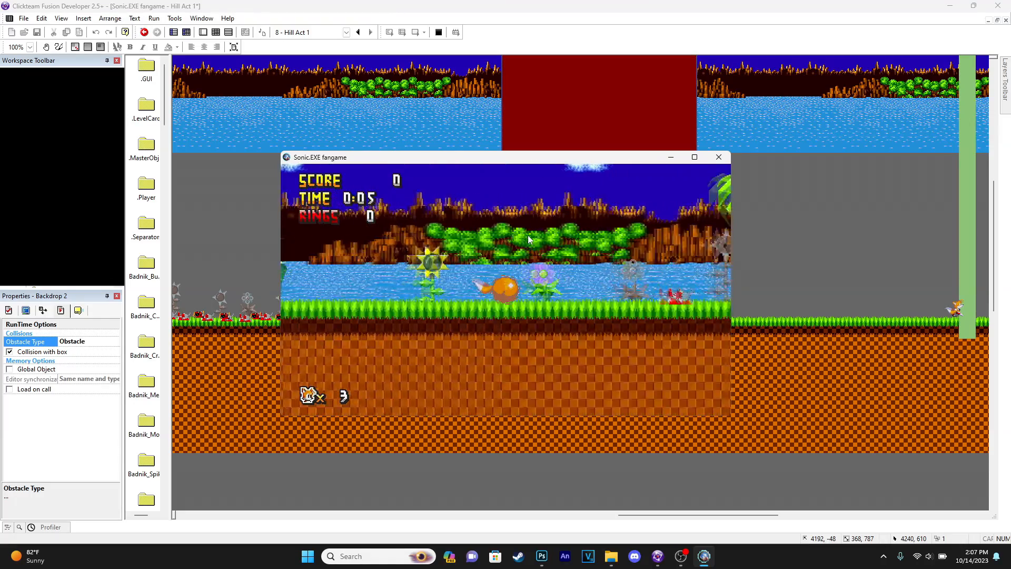
key(a)
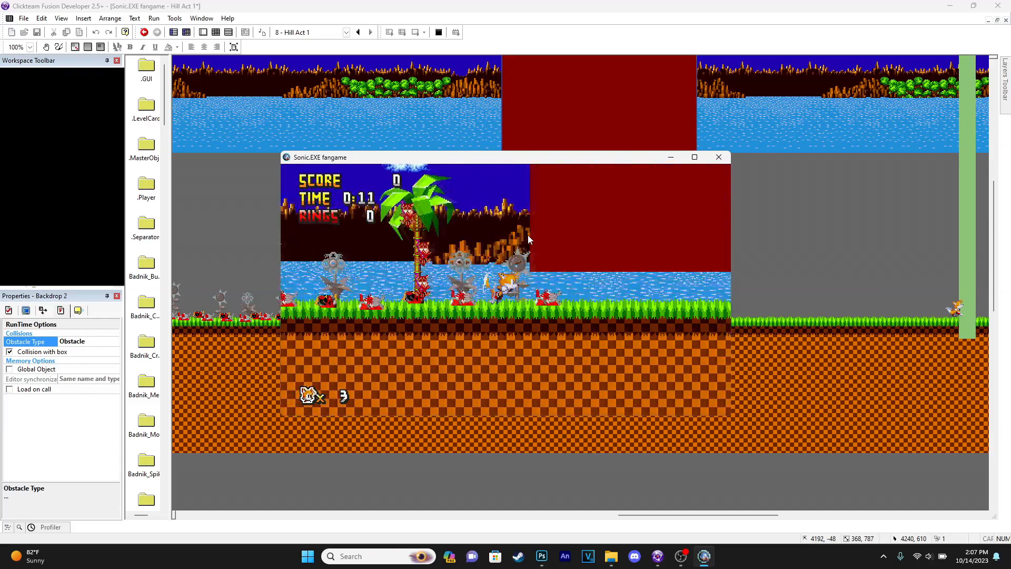
key(space)
key(space)
key(space)
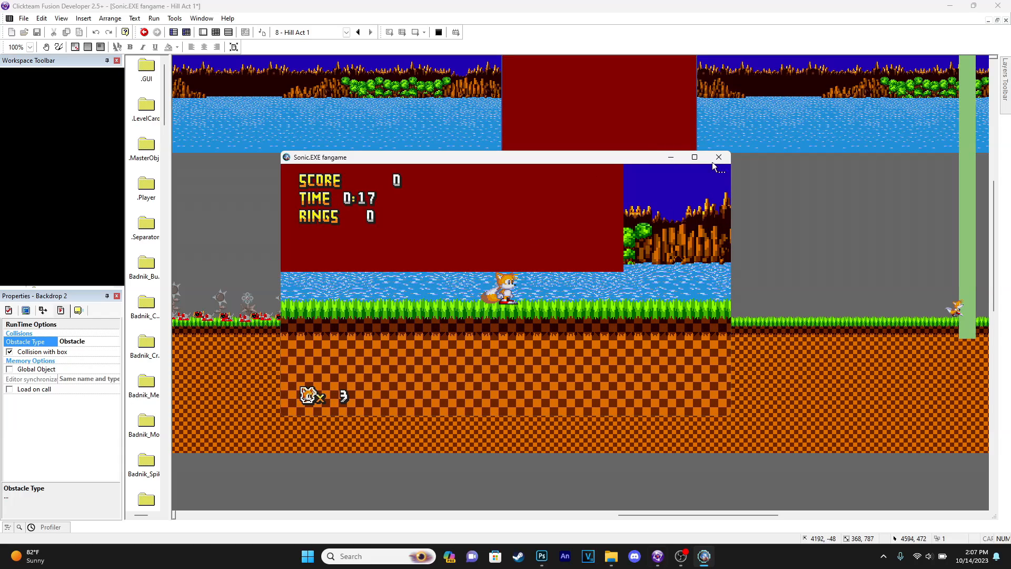
click(713, 162)
- Widen the dark red backdrop to 915 pixels so it reaches past the green trigger bar
middle_drag(706, 302, 358, 420)
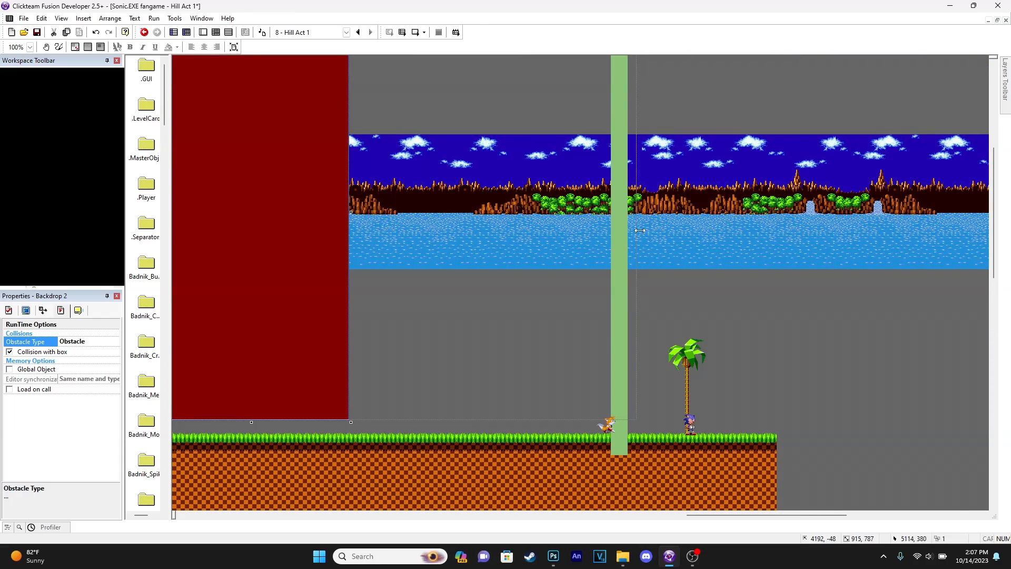
drag(640, 230, 640, 230)
middle_drag(346, 274, 655, 276)
- Raise the dark red backdrop's blend coefficient until it is fully invisible, and deselect it
click(26, 310)
click(73, 361)
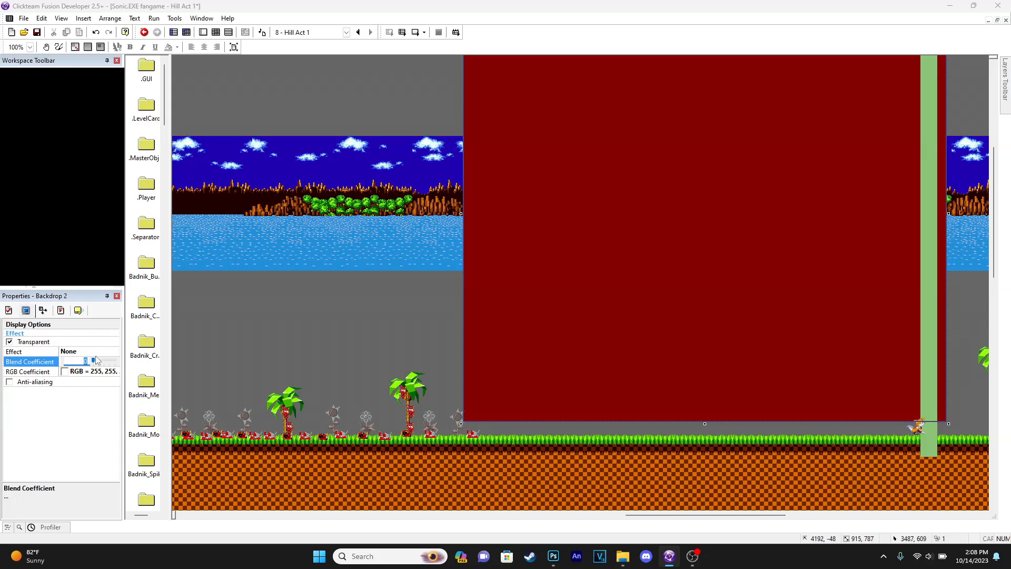
click(230, 313)
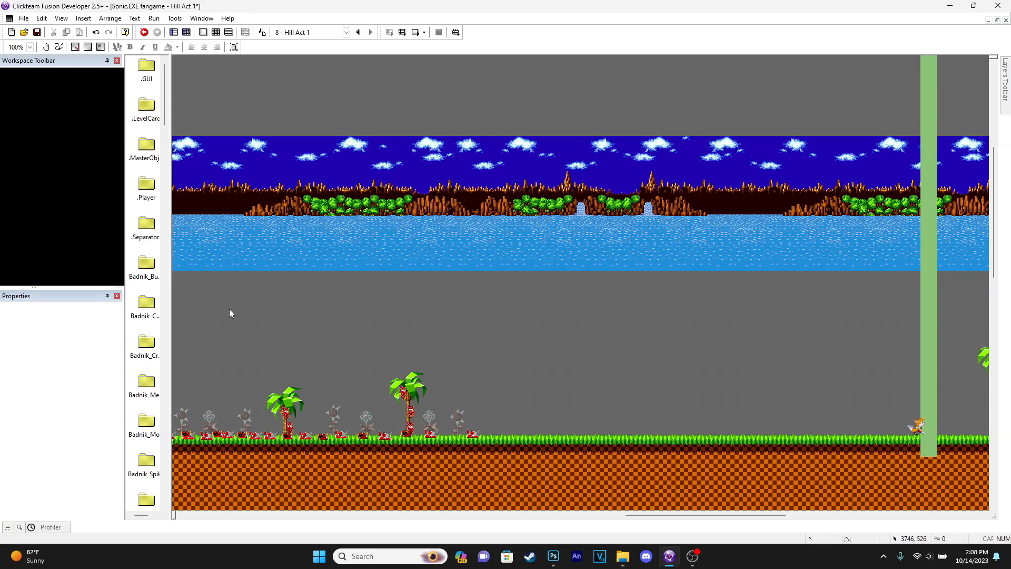
- Test-run the frame, moving Tails back and forth between the last palm trees and the empty ground and jumping near the invisible obstacle
click(416, 34)
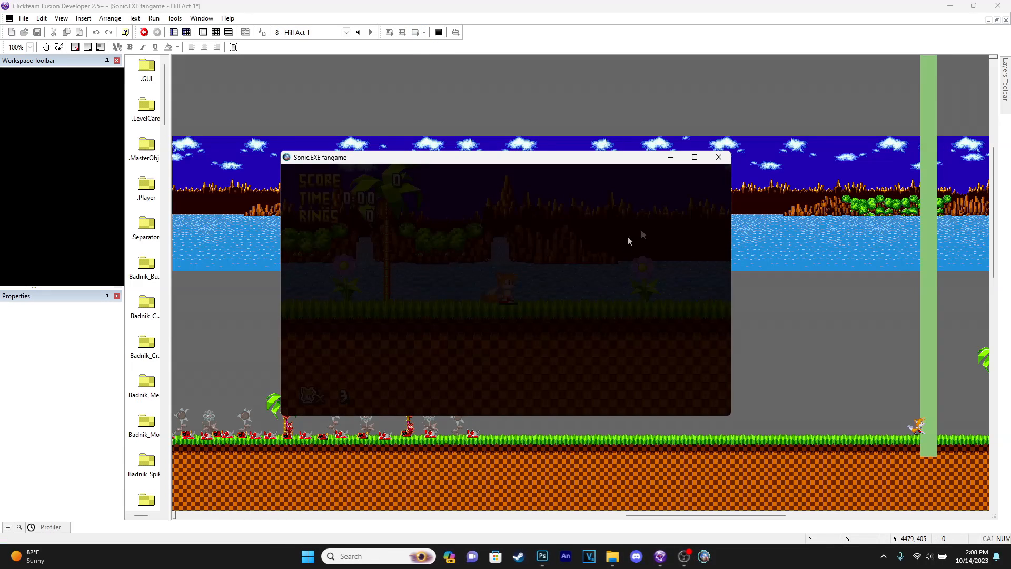
key(Down)
key(space)
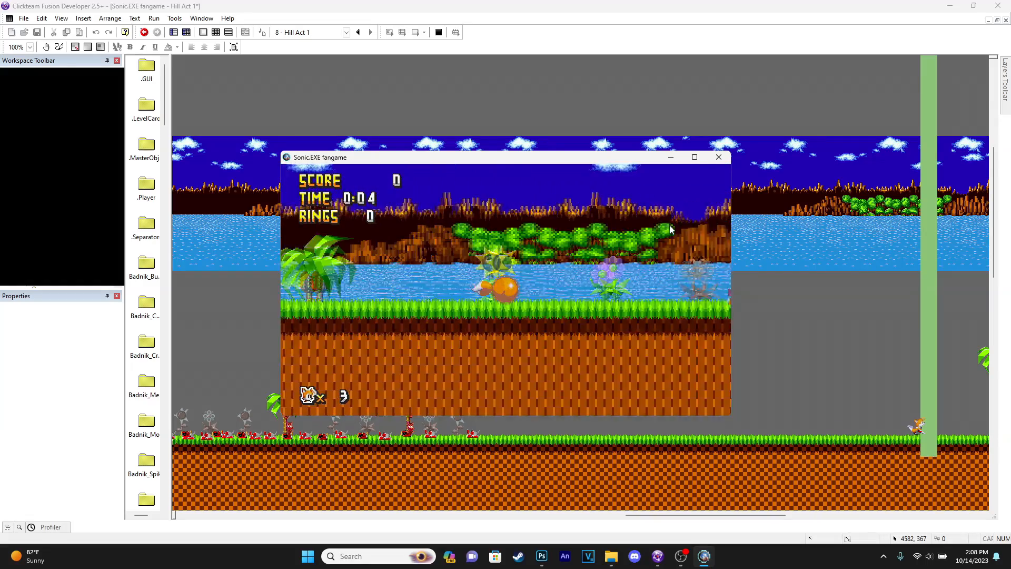
key(space)
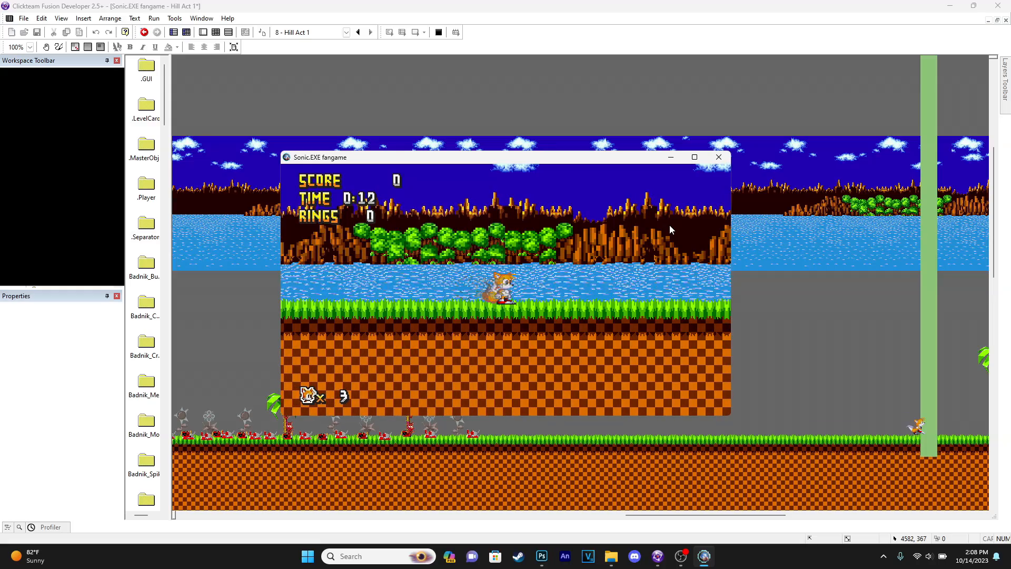
key(Left)
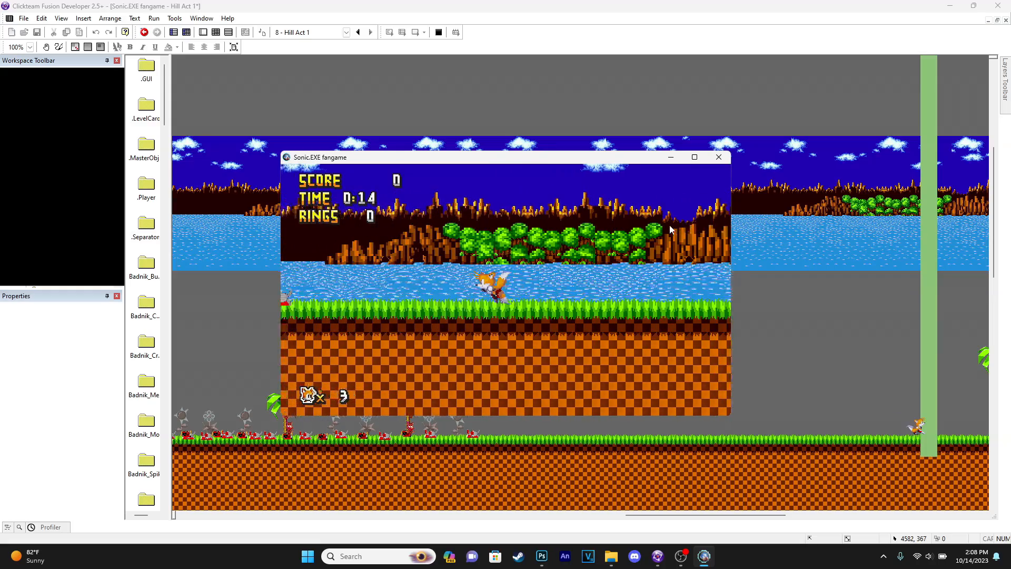
key(a)
key(Right)
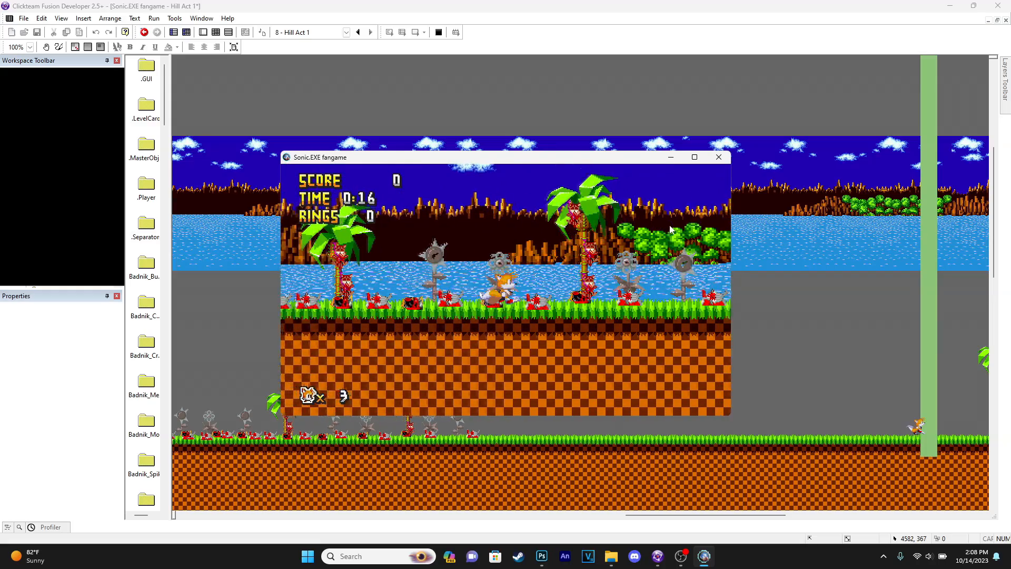
key(a)
key(a)
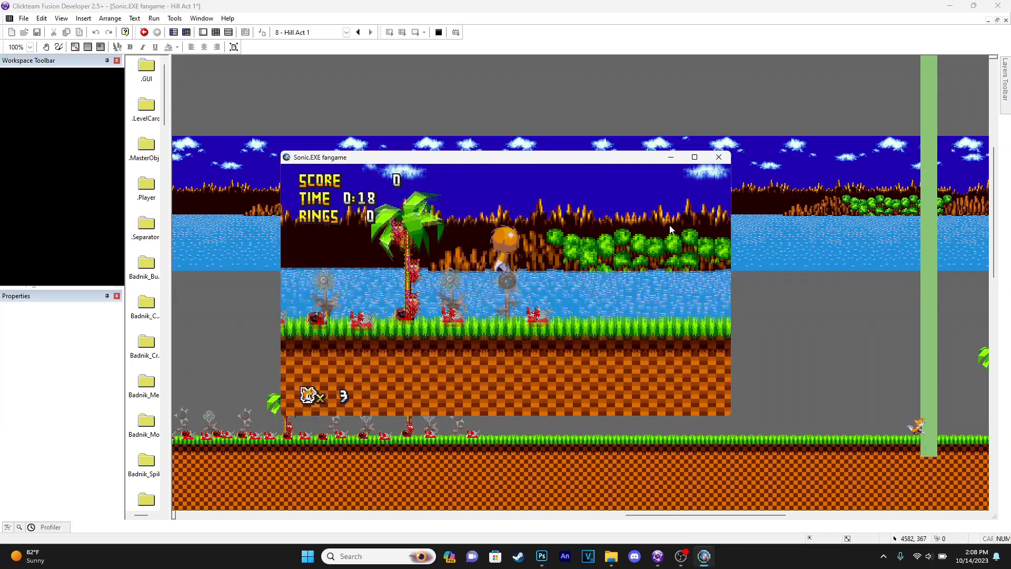
key(Right)
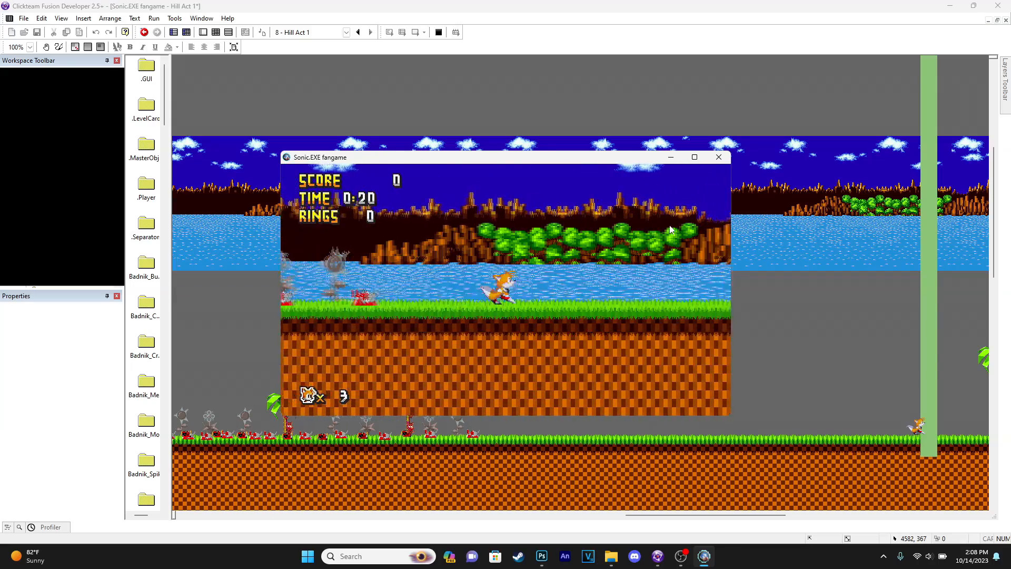
- Check the invisible obstacle's edge by flying Tails upward beside the last palm tree to the top of the level
key(Left)
key(Left)
key(Down)
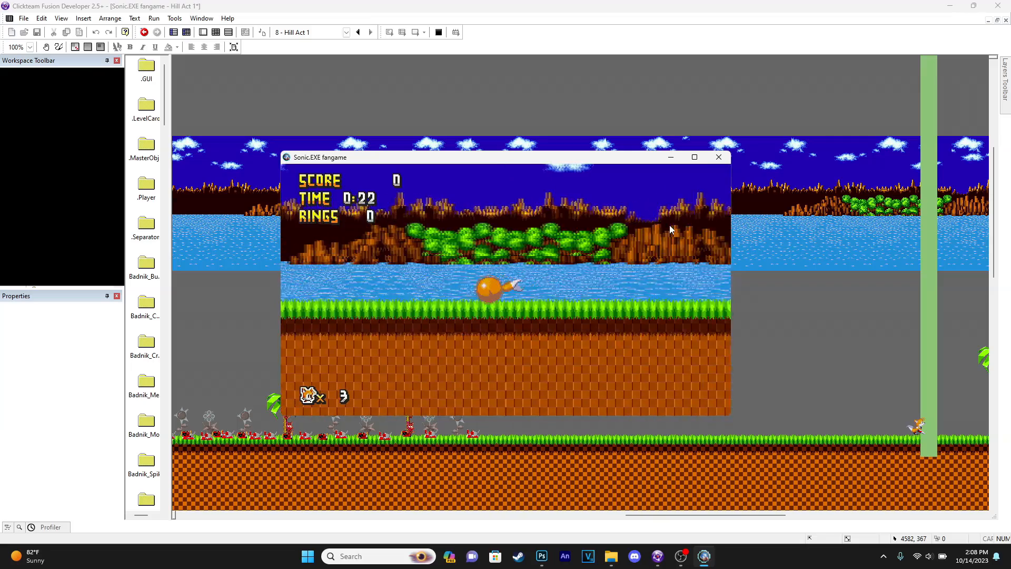
key(Left)
key(a)
key(Right)
key(a)
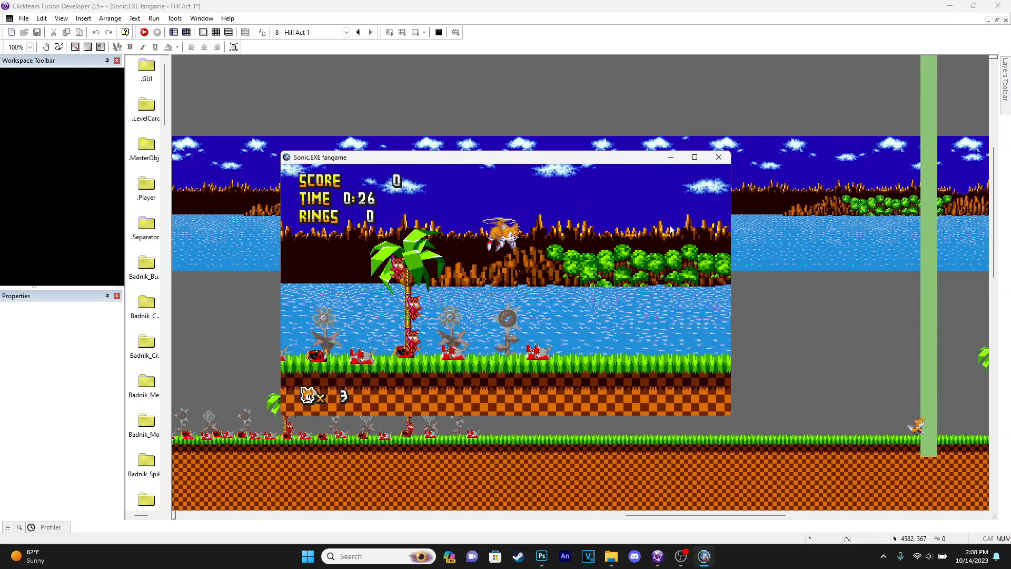
key(a)
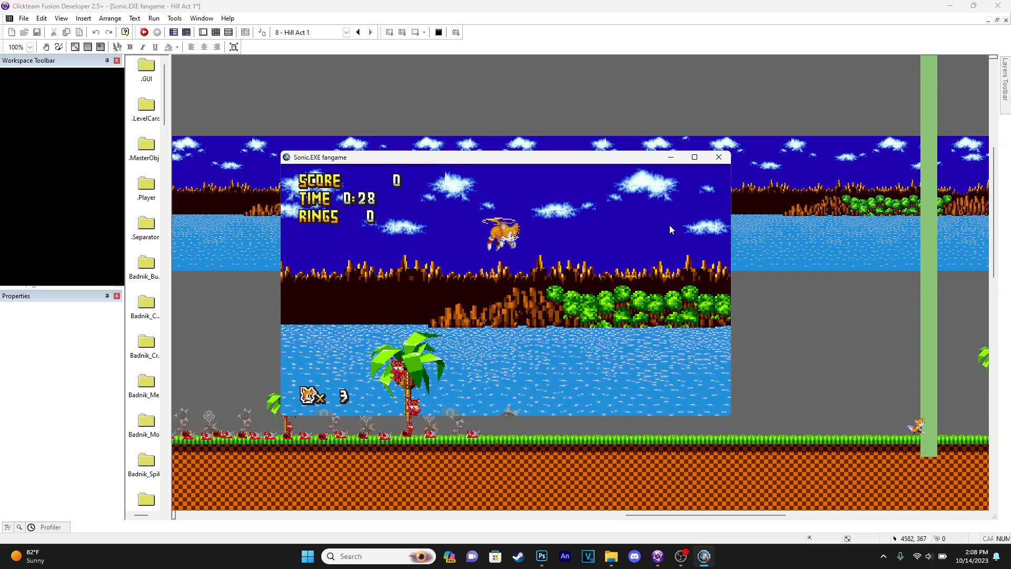
key(a)
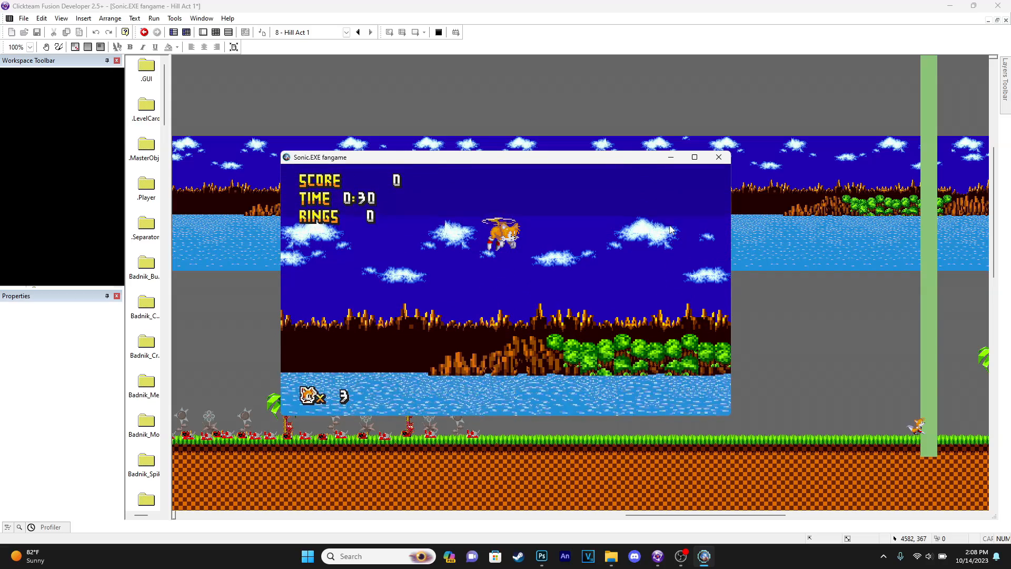
key(a)
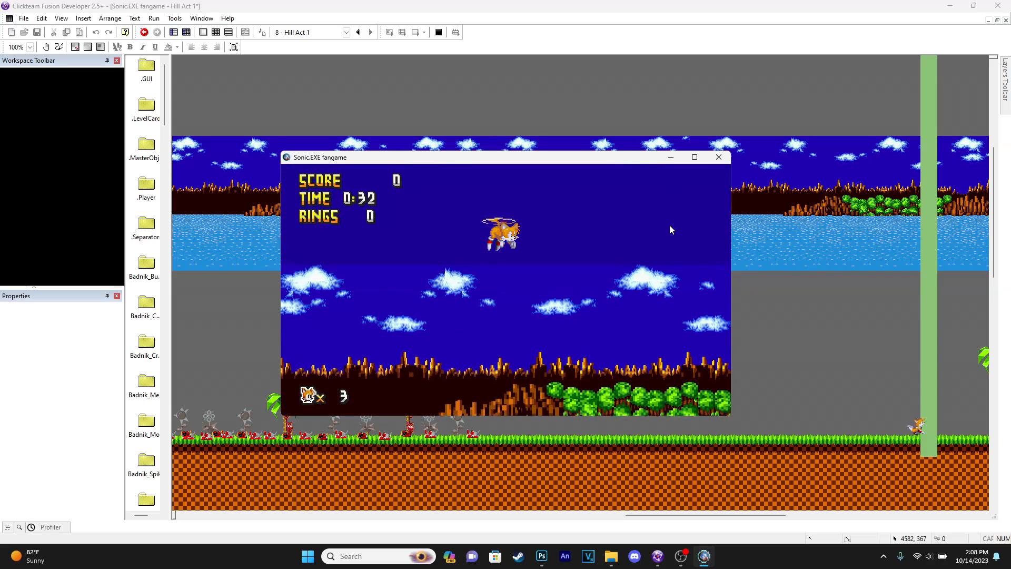
key(a)
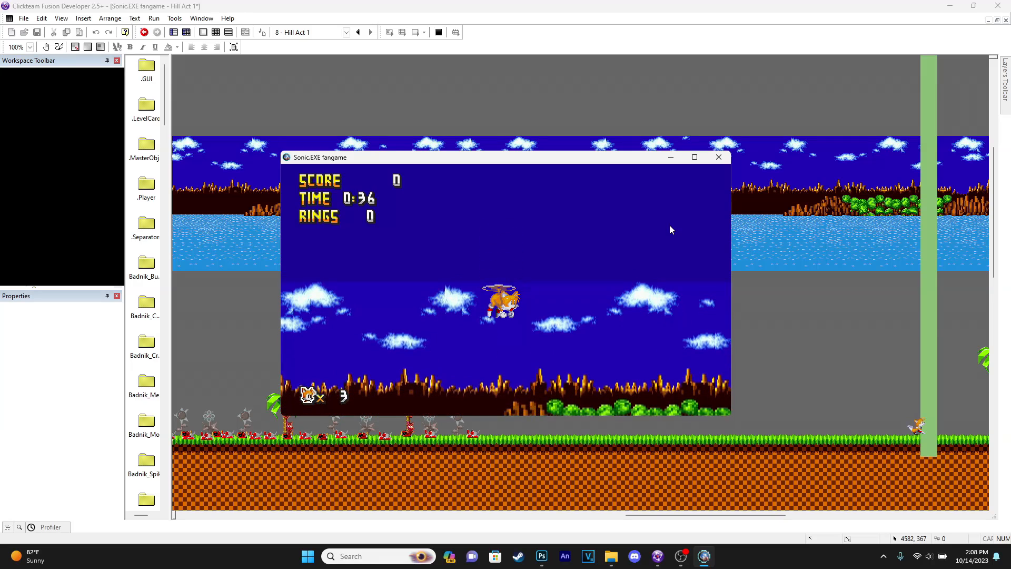
- Move Tails beneath the invisible obstacle into the Sonic cutscene, watch the static overlay play, and close the game
key(Right)
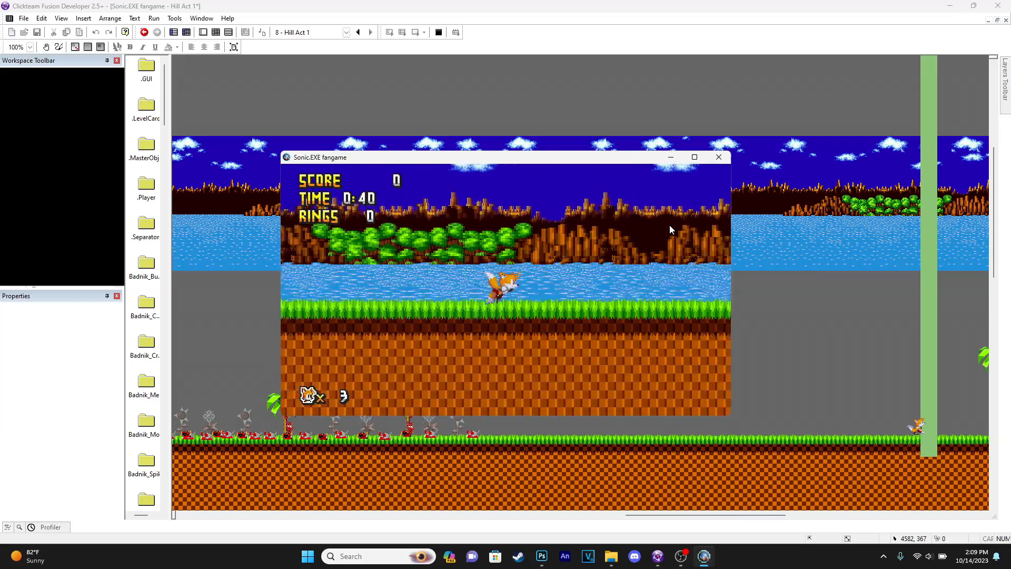
key(Down)
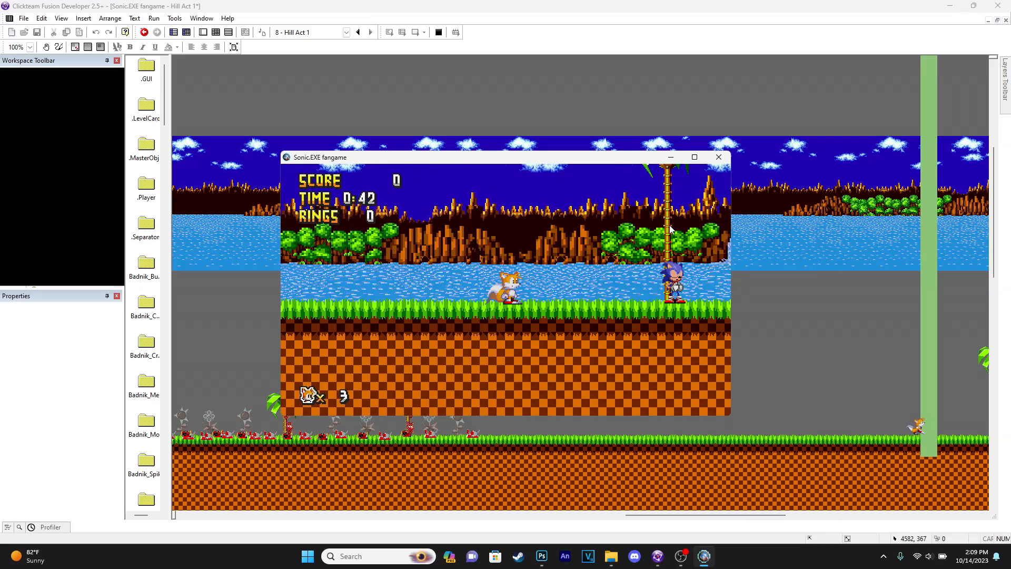
key(Right)
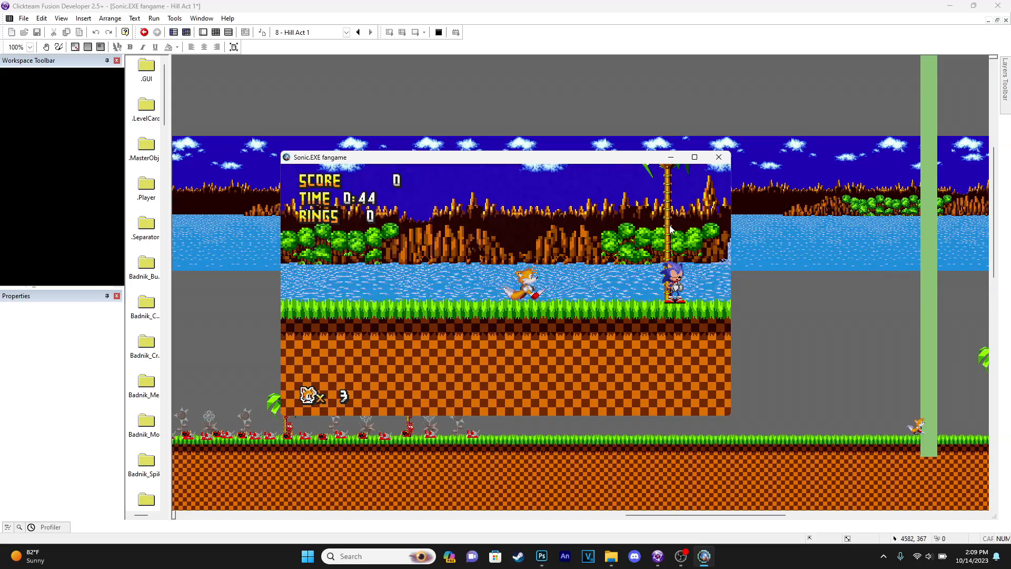
key(Right)
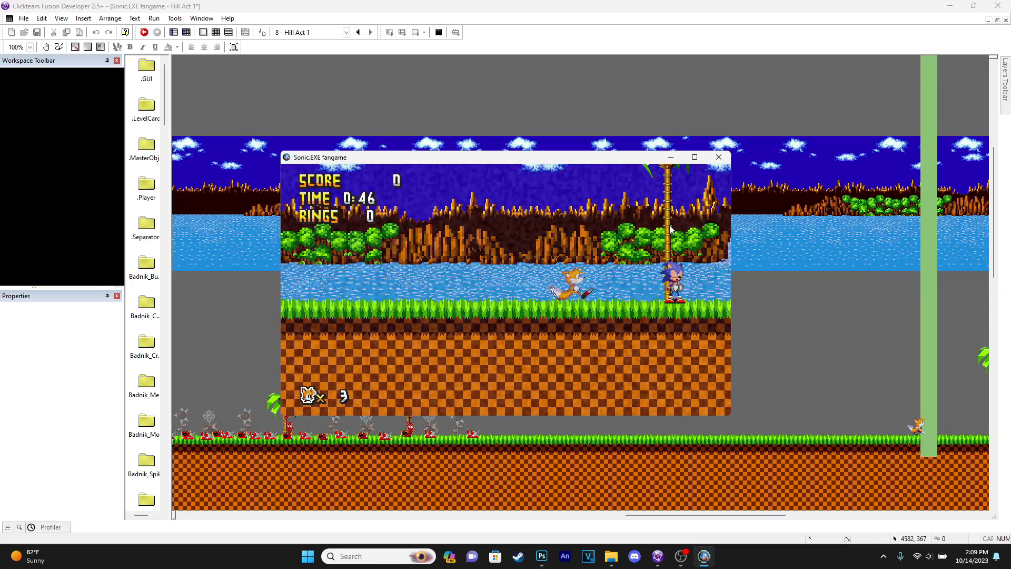
key(Right)
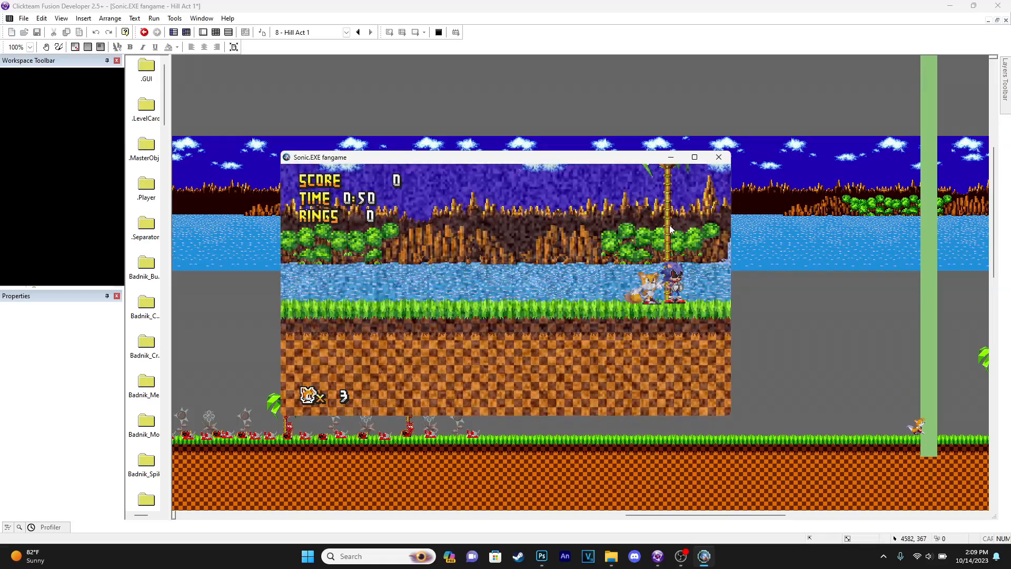
click(719, 158)
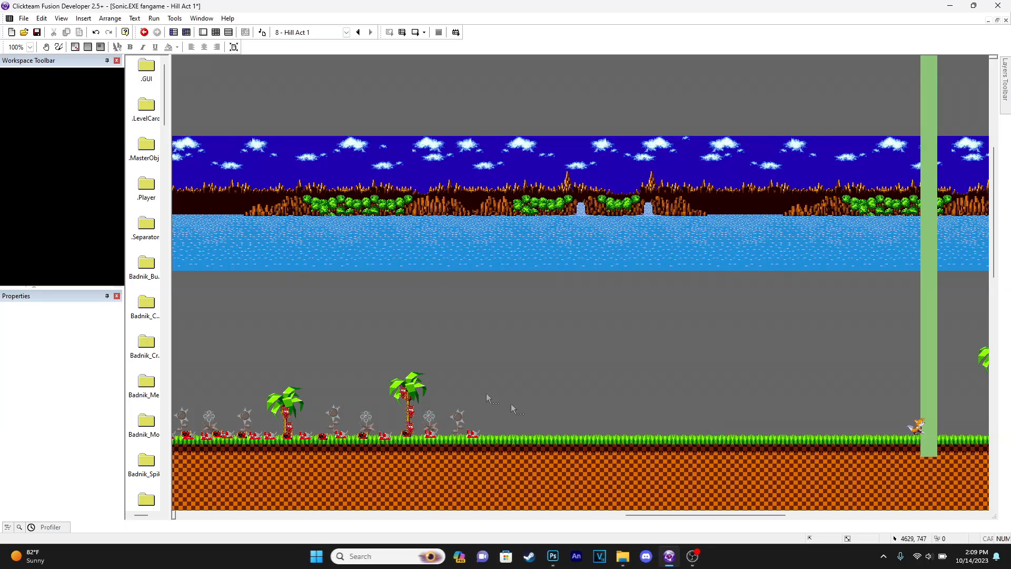
- Save the project and make the "Open eyes" timer event in Hill Act 1 fire a delayed event named "Hello"
click(217, 32)
key(ctrl+s)
double_click(241, 92)
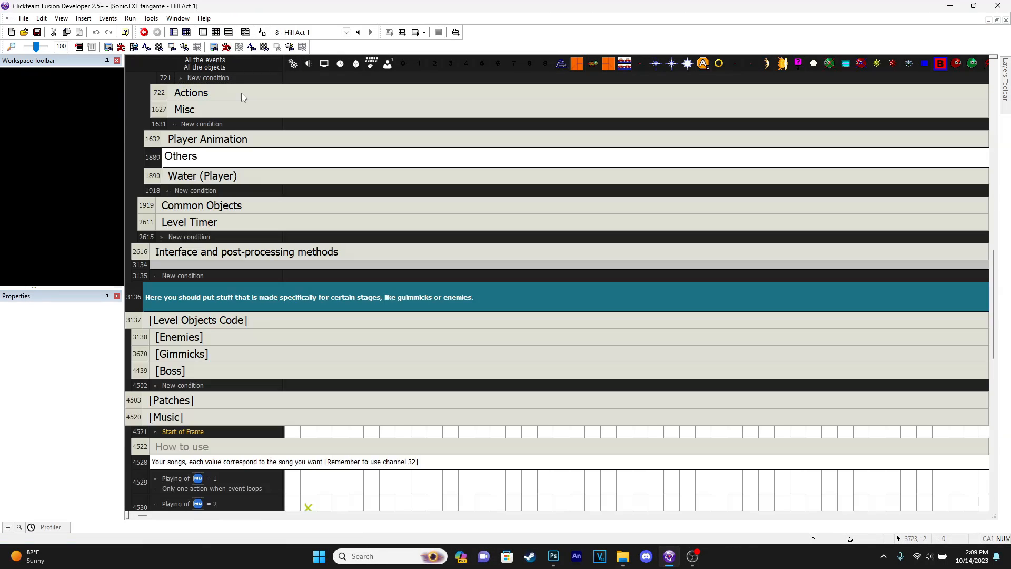
scroll(278, 301, down, 20)
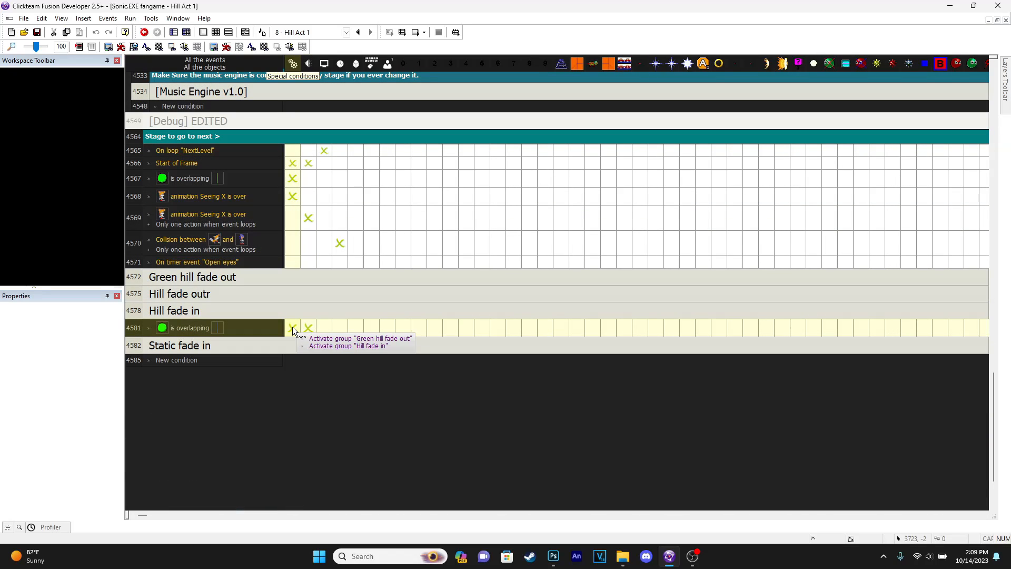
click(340, 263)
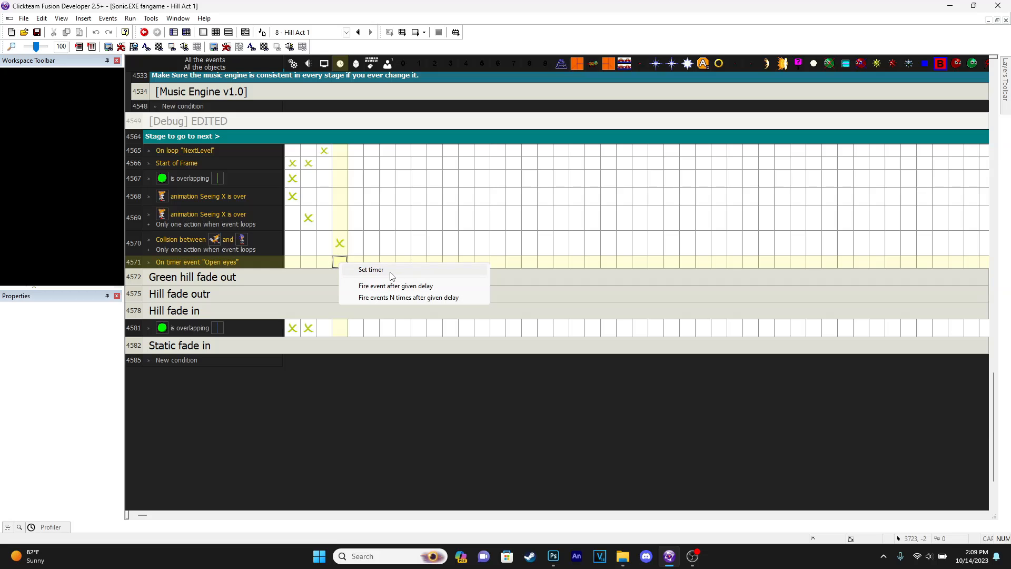
click(392, 285)
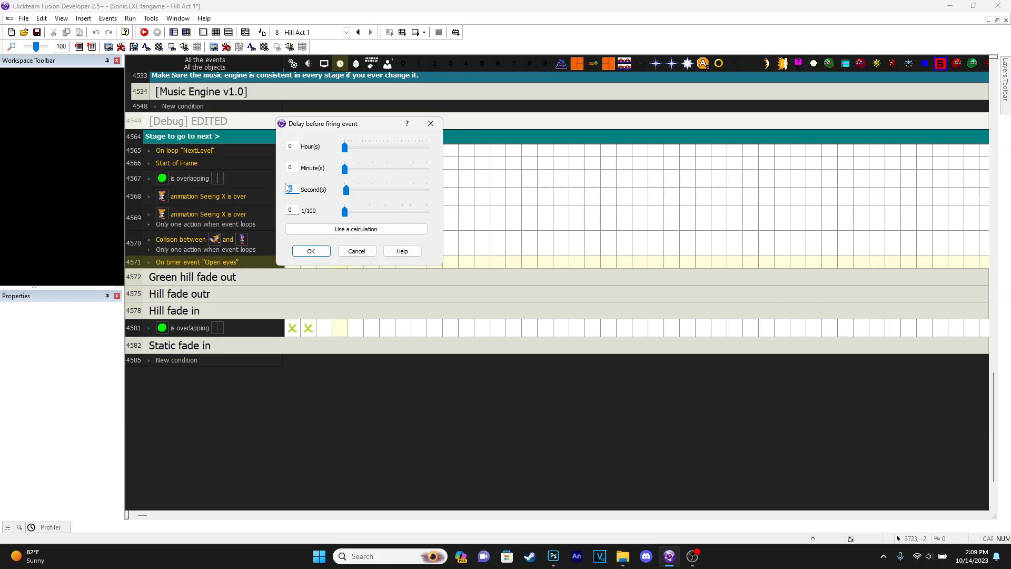
click(311, 250)
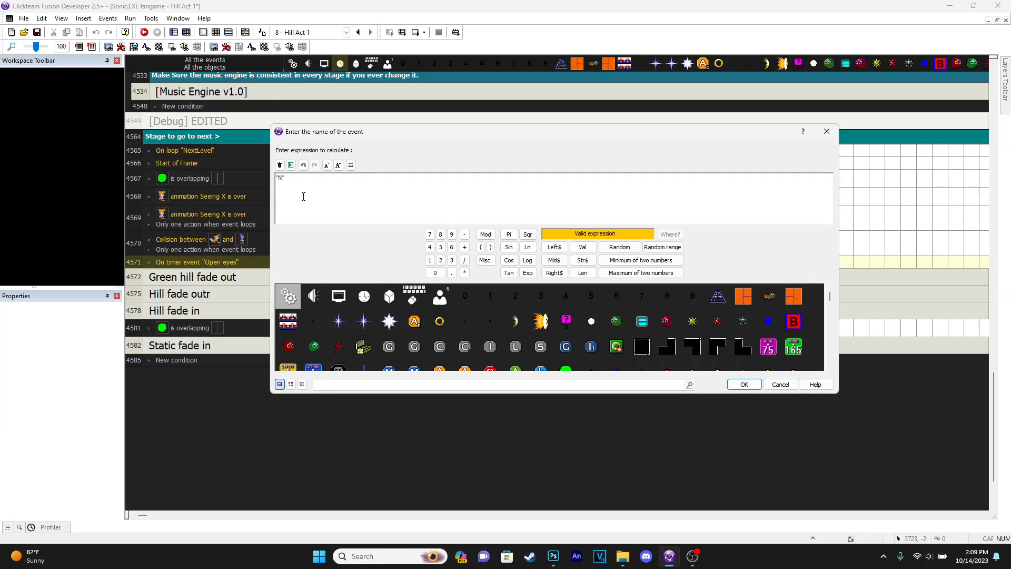
key(Return)
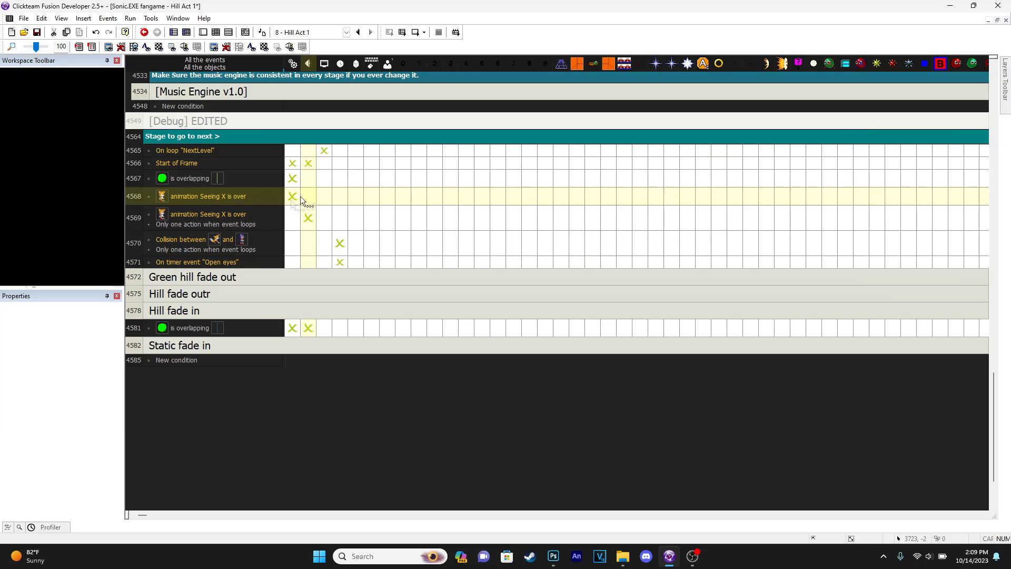
- Add a condition triggered on timer event "Hello" and place its event line directly beneath the "Open eyes" event
click(171, 360)
click(182, 86)
click(242, 144)
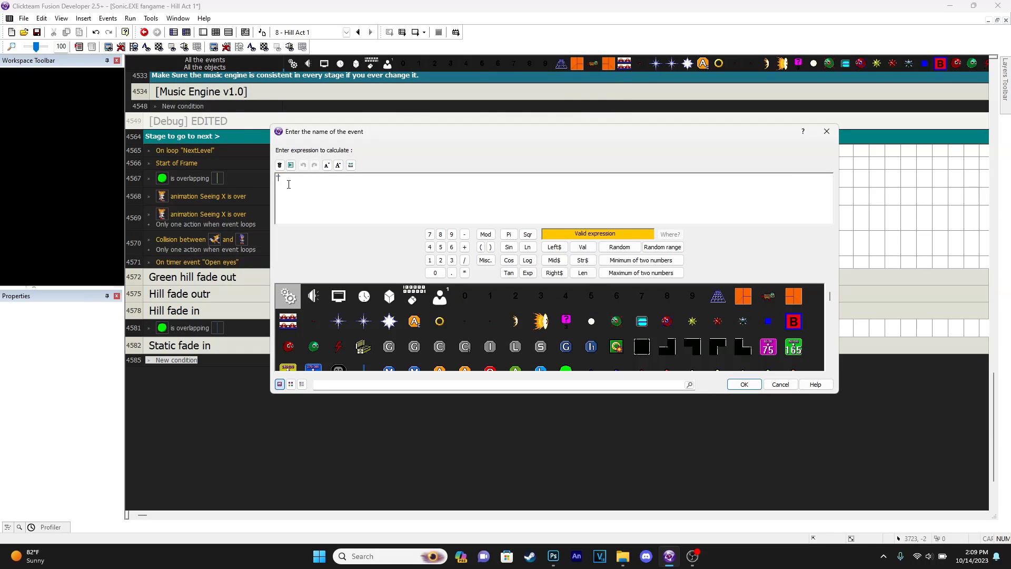
text(Hello)
key(Return)
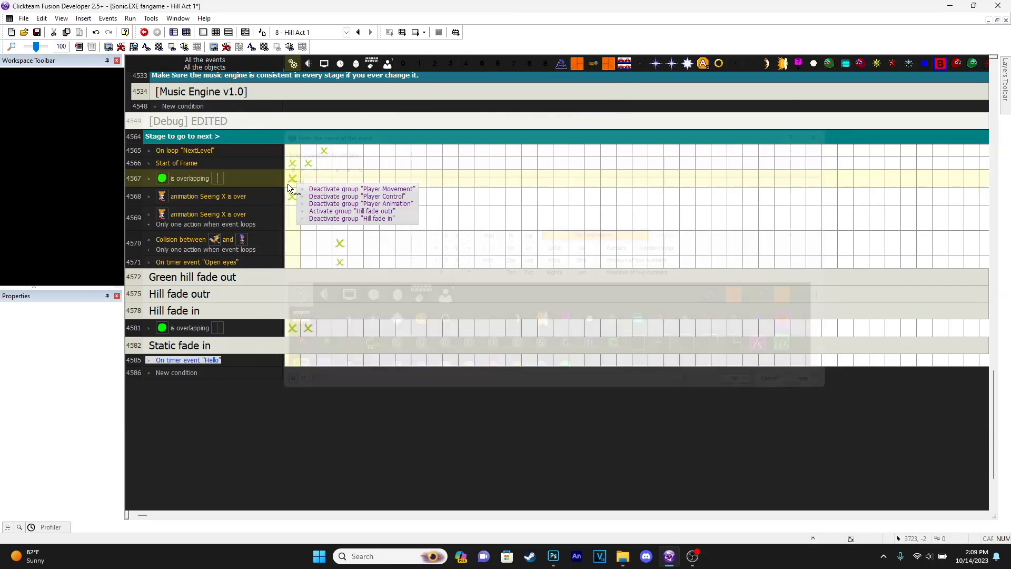
drag(133, 360, 134, 275)
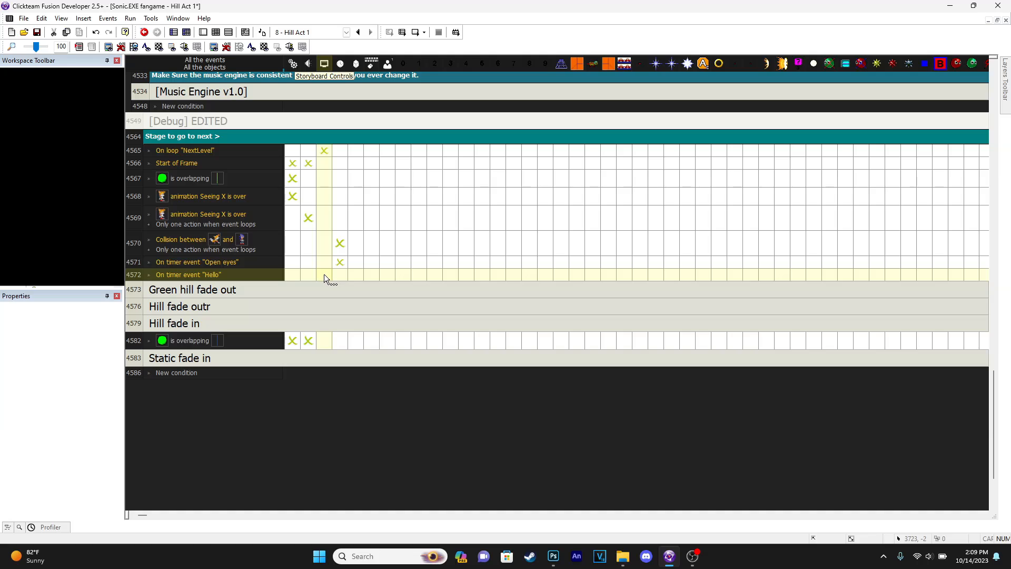
click(324, 274)
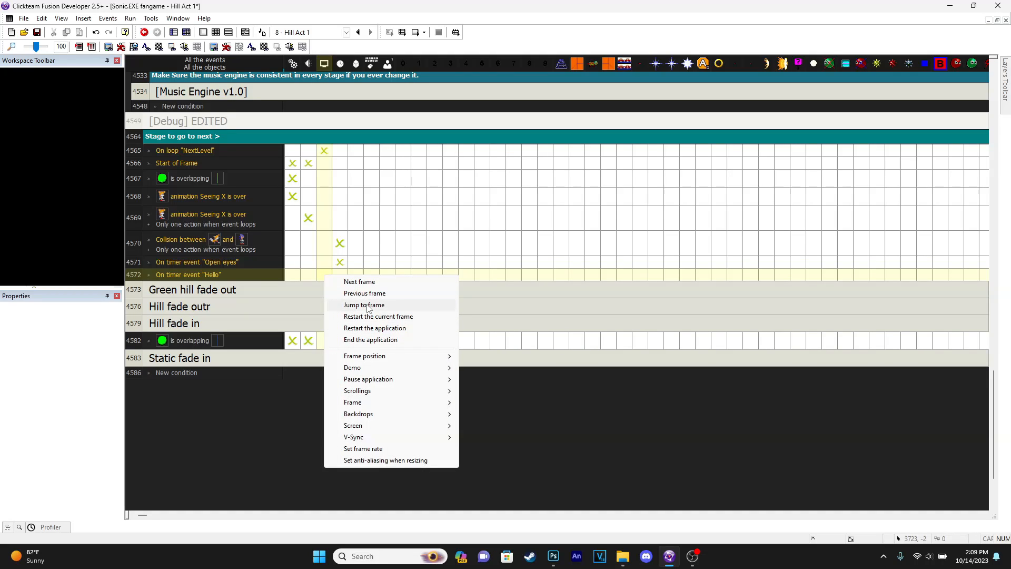
click(368, 306)
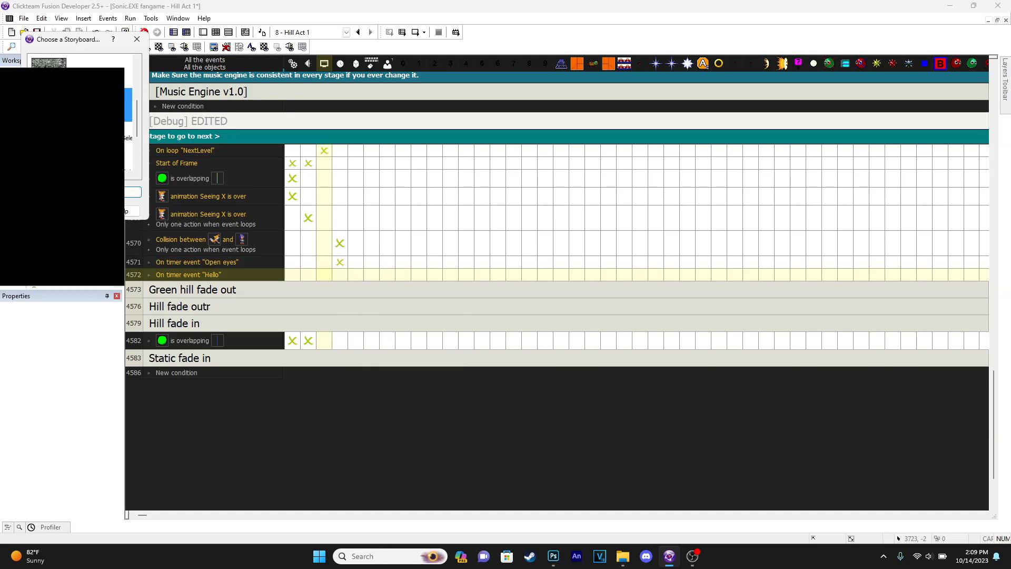
click(137, 41)
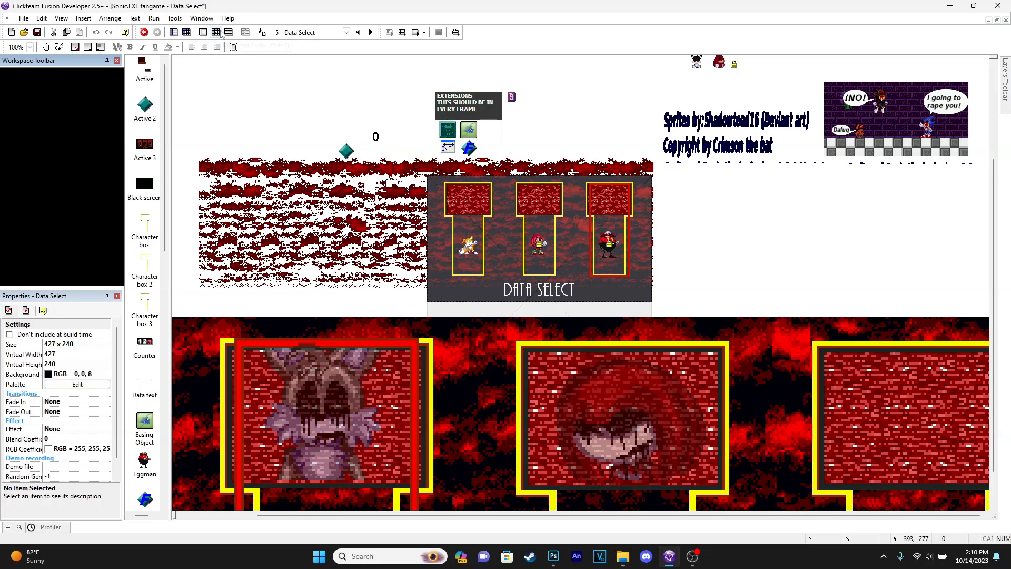
- Check which frame the counter-equals-8 event jumps to in the Data Select frame's events, and reopen the Hill Act 1 frame
click(220, 33)
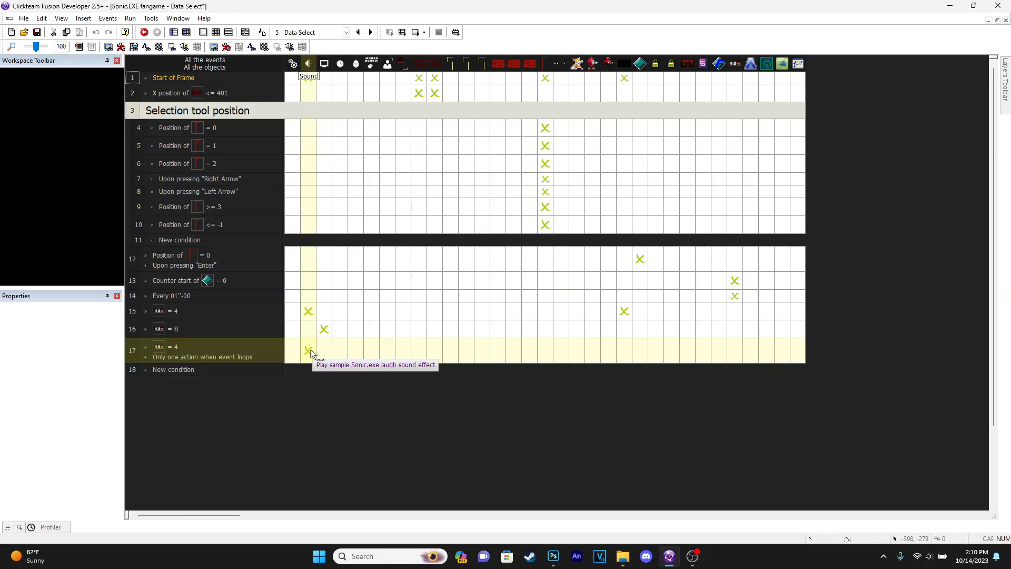
double_click(324, 329)
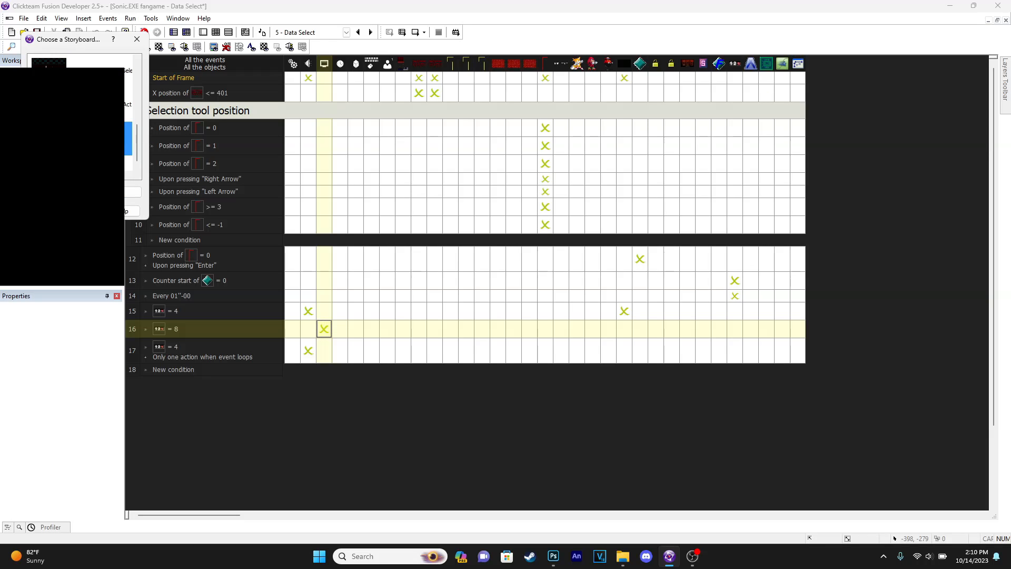
click(47, 212)
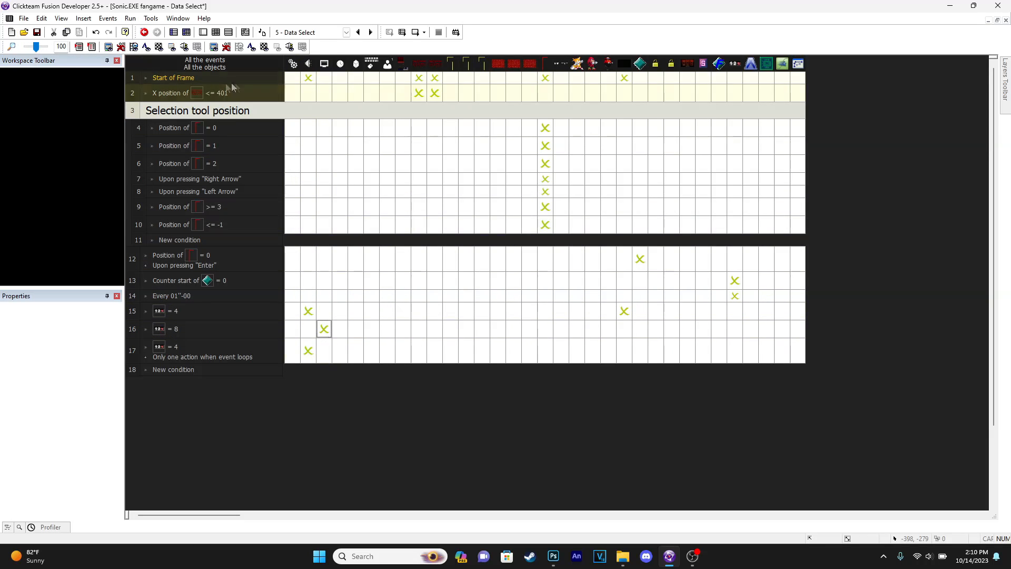
double_click(47, 151)
double_click(47, 151)
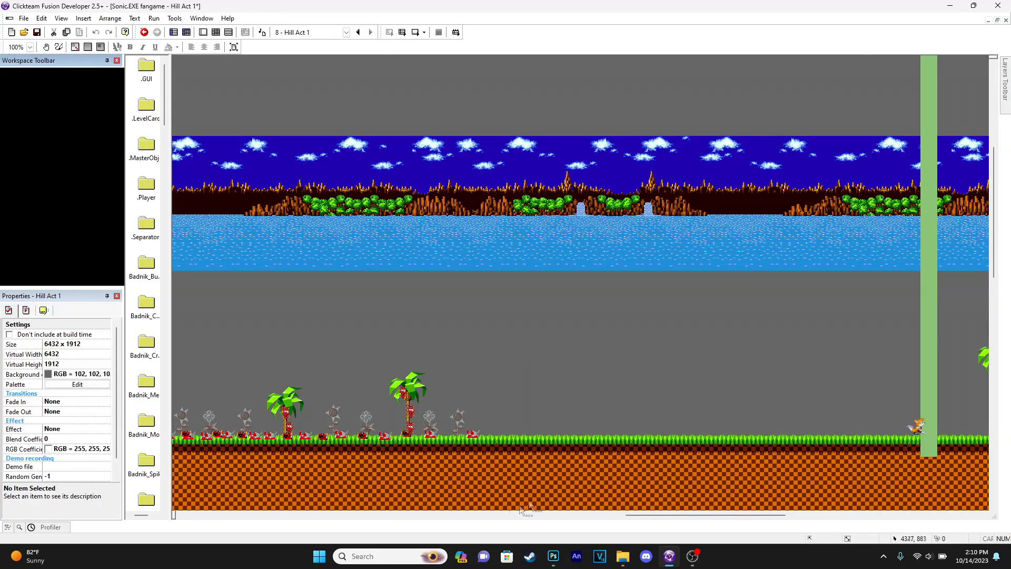
drag(667, 515, 730, 515)
click(218, 33)
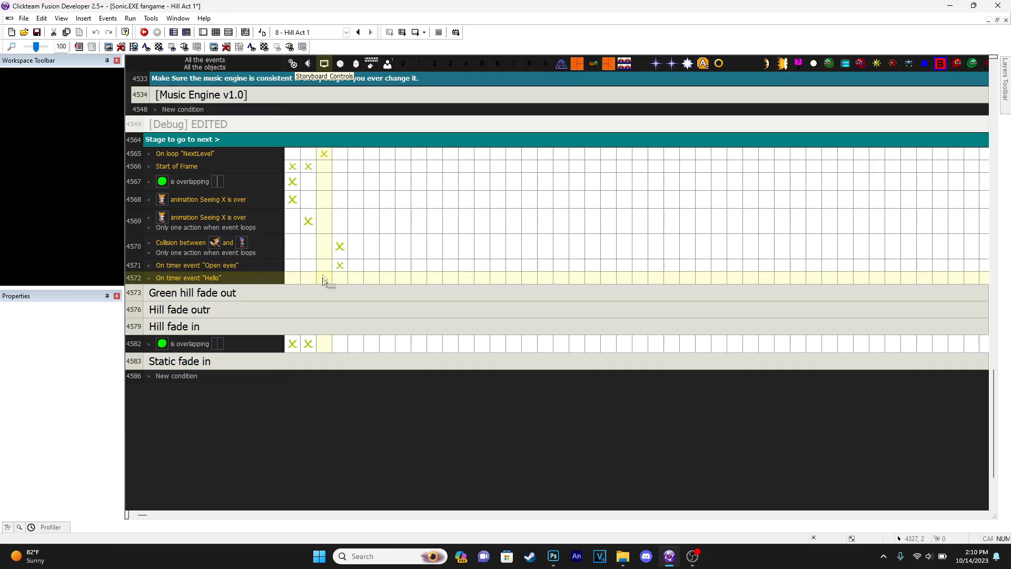
click(324, 279)
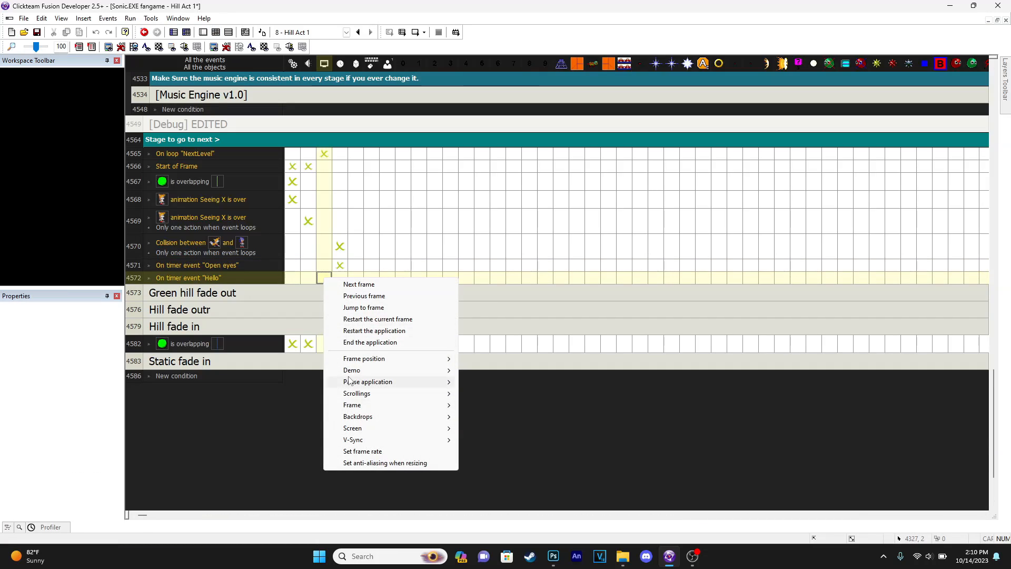
mouse_move(350, 380)
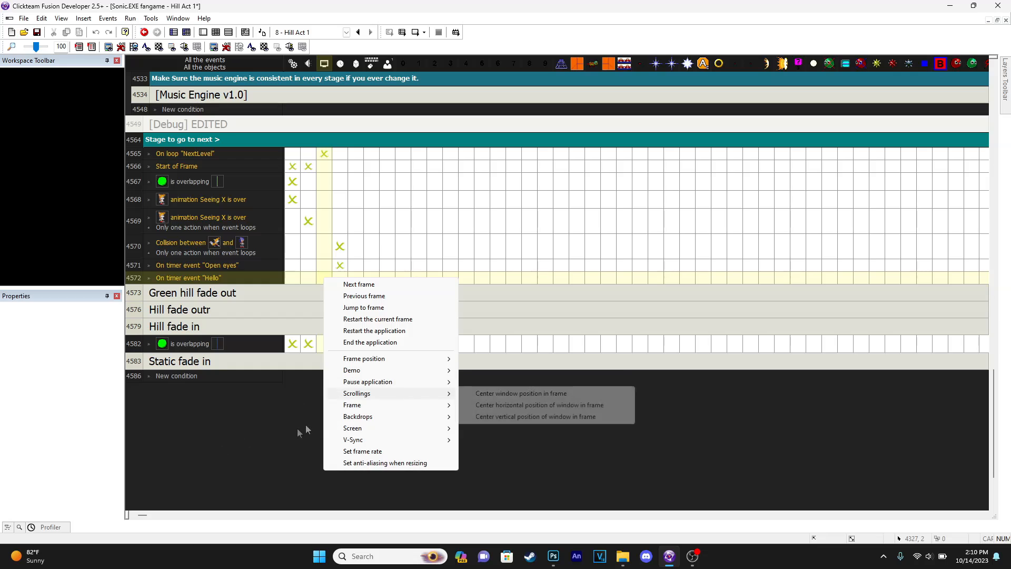
click(280, 418)
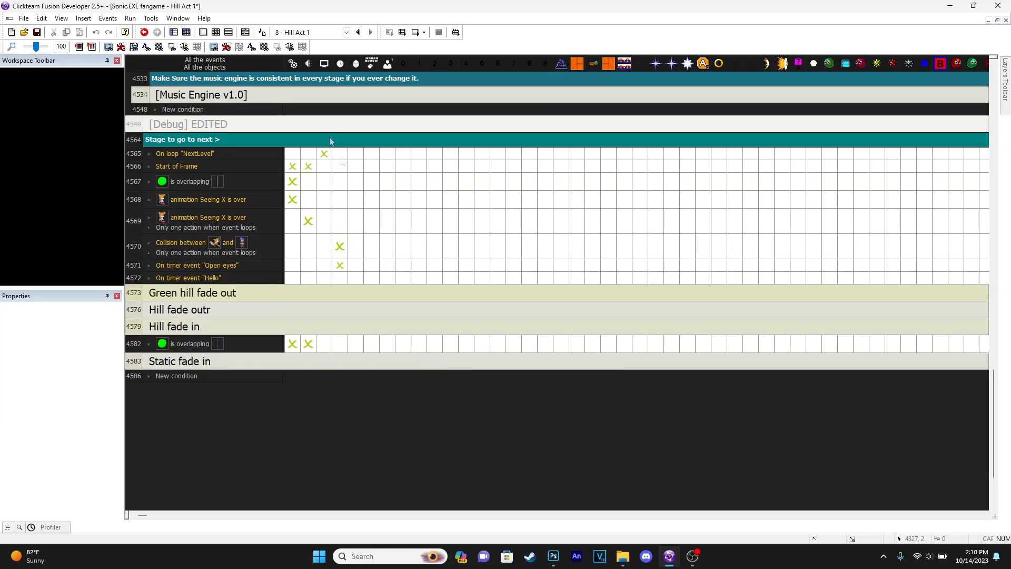
click(320, 222)
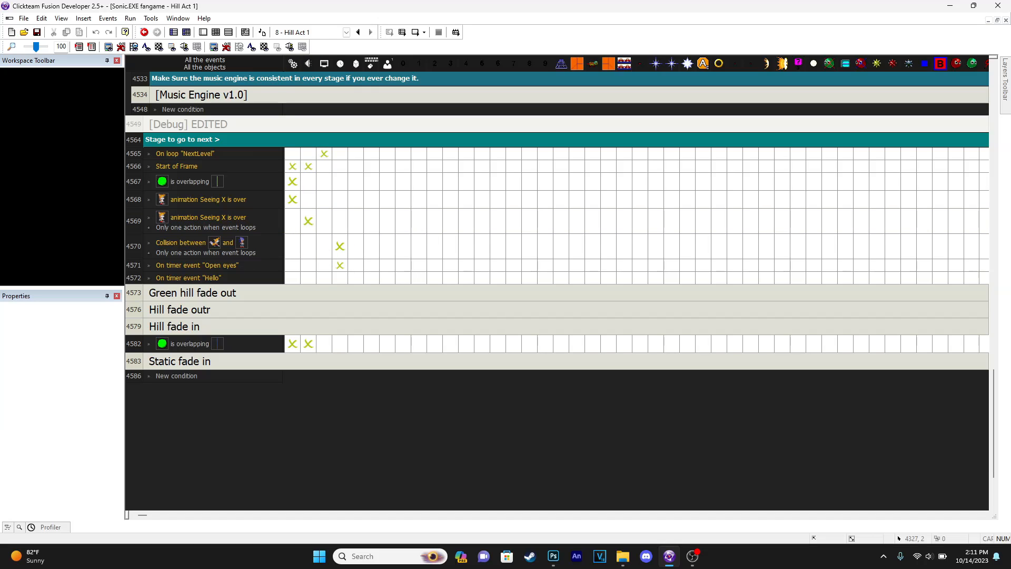
- Run the whole application maximized, start from the title screen, and cycle the Data Select cursor through the characters back to Tails
click(402, 32)
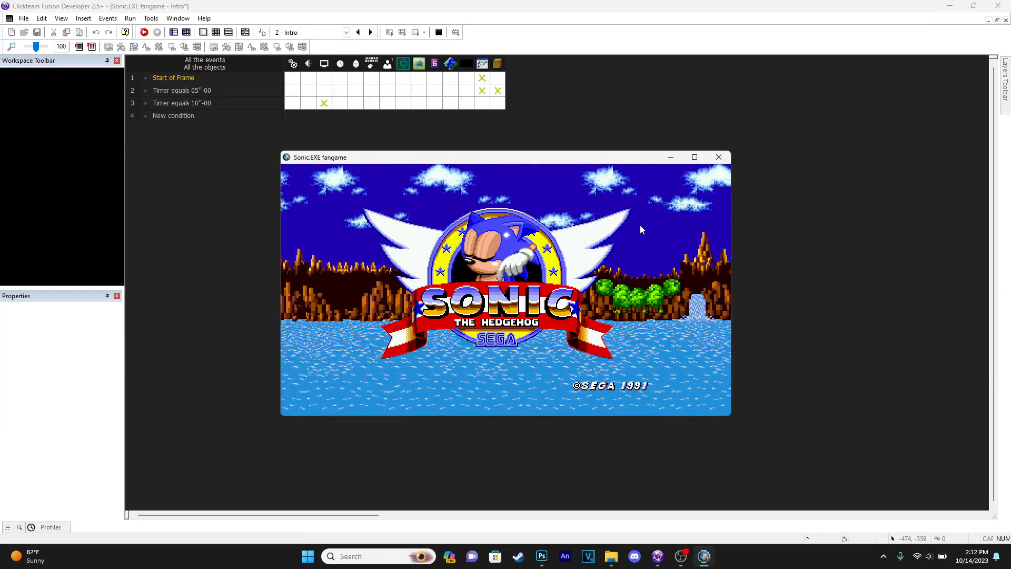
click(694, 161)
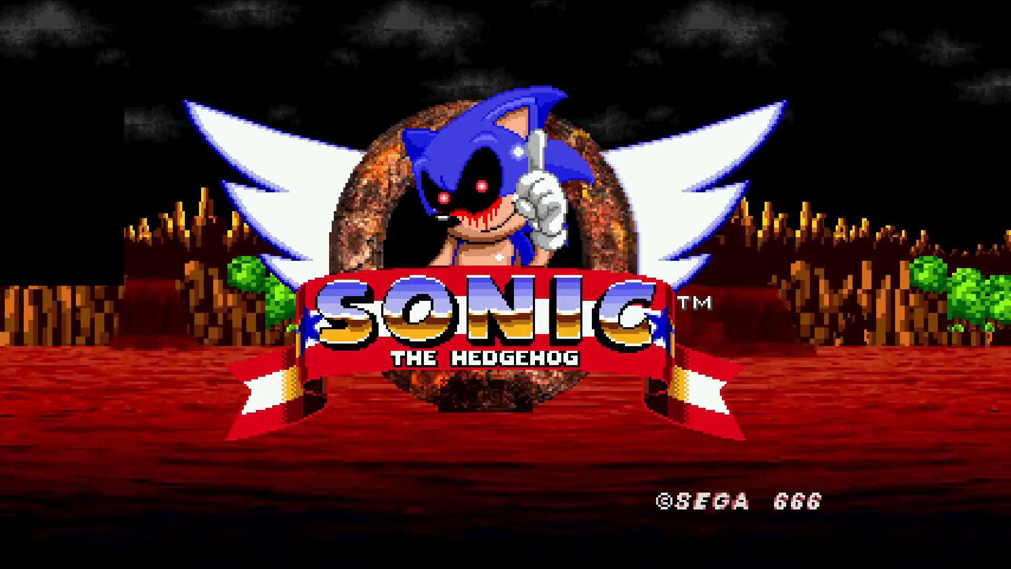
key(Return)
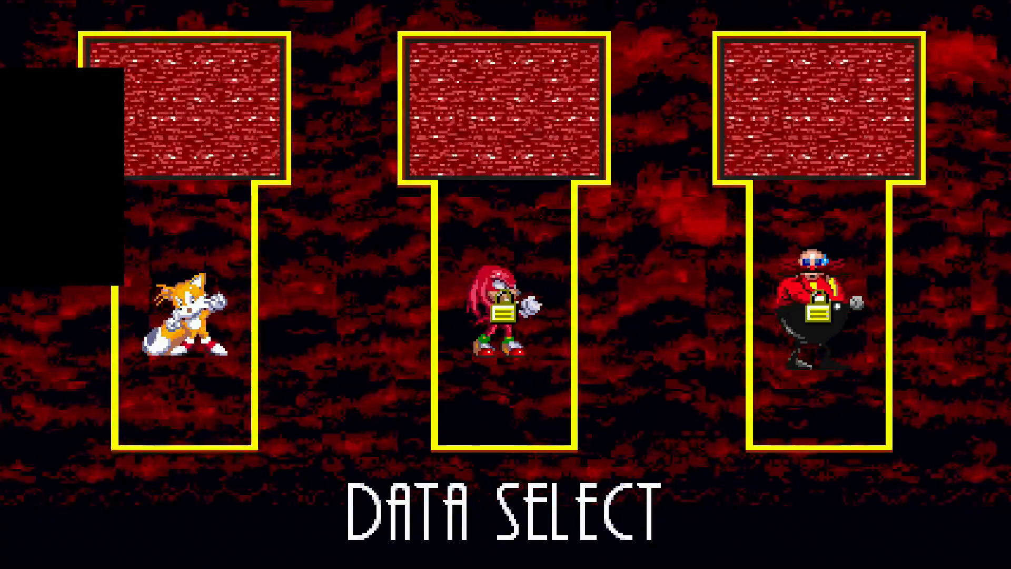
key(Right)
key(Right)
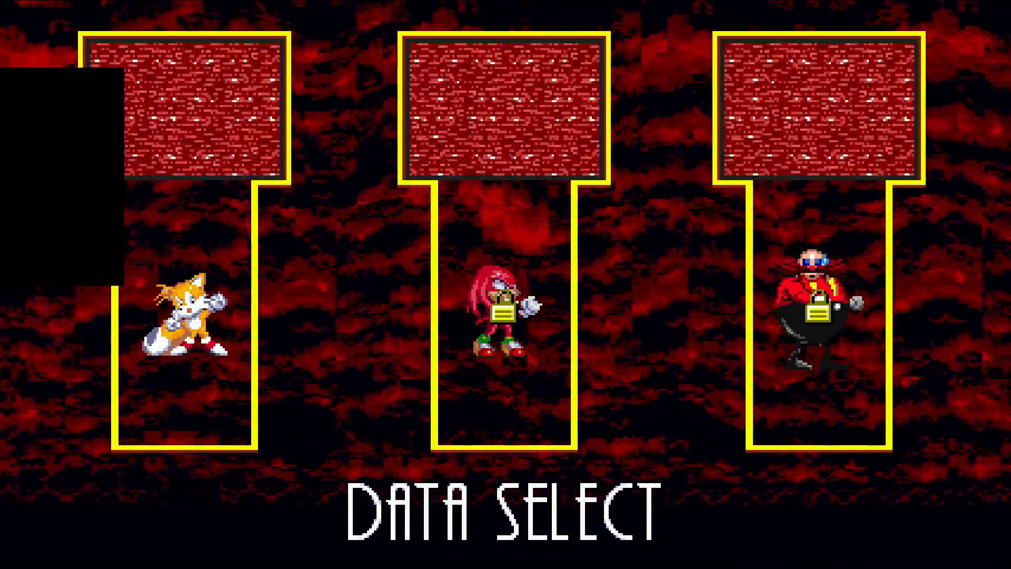
key(Left)
key(Left)
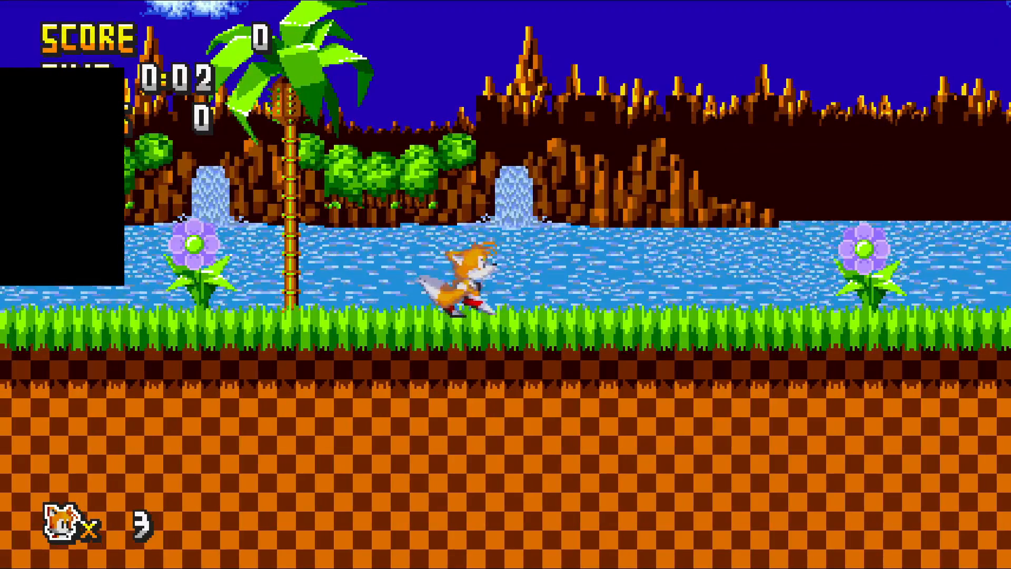
- Play Tails through Hill Act 1 past the dead animals to the Sonic cutscene with its static overlay, and close the game
key(Right)
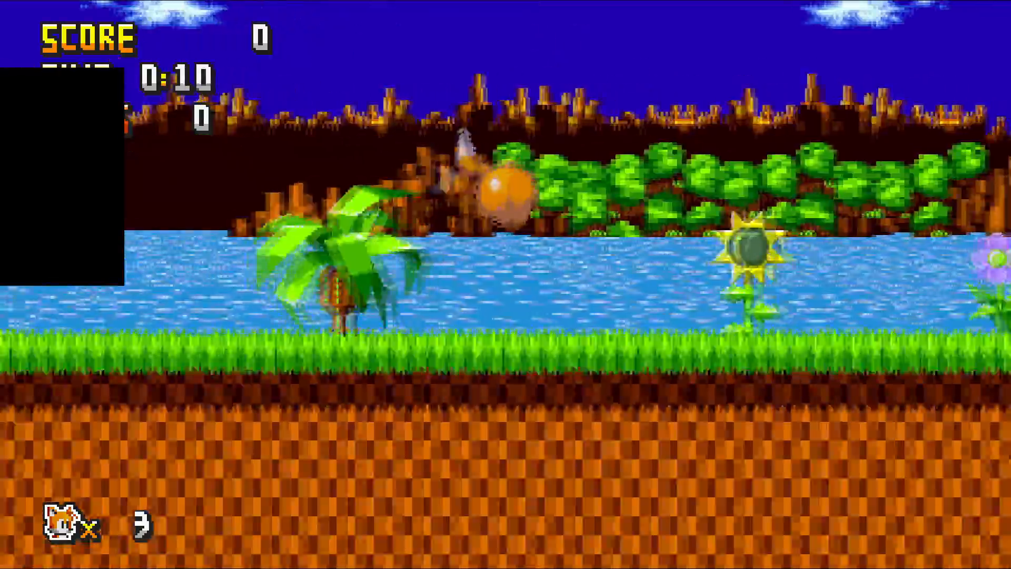
key(Right)
key(Right)
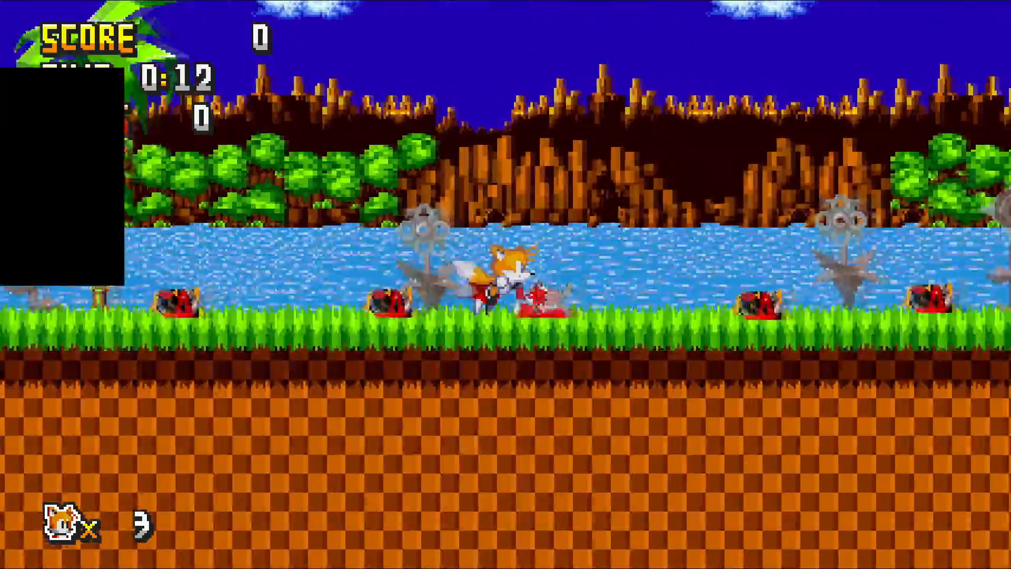
key(Right)
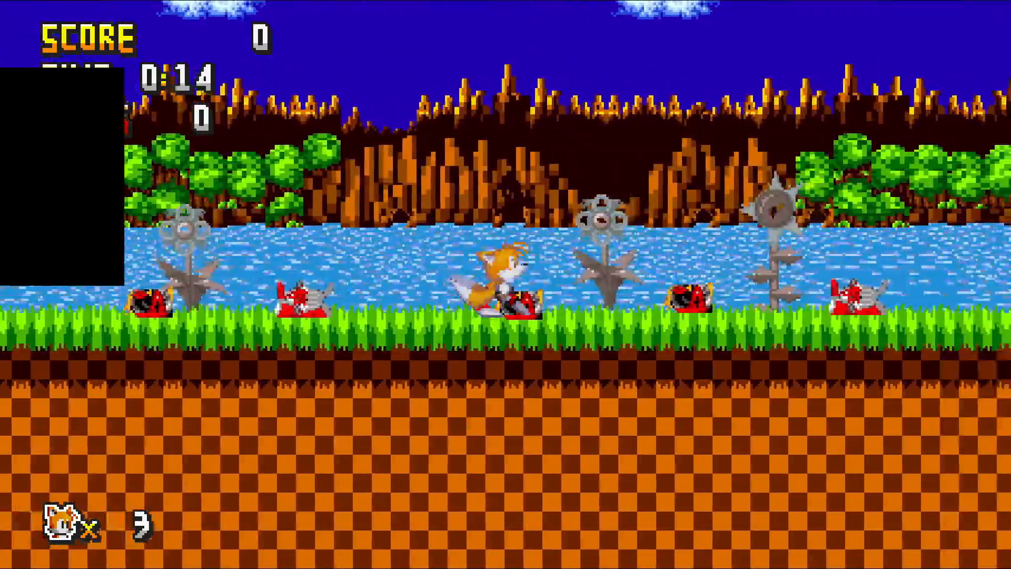
key(Right)
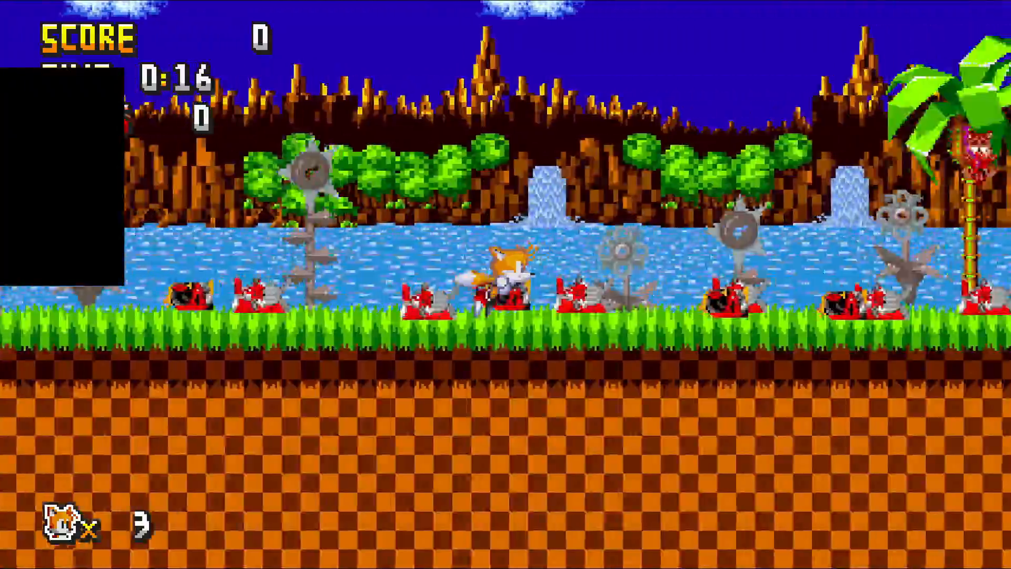
key(space)
key(Right)
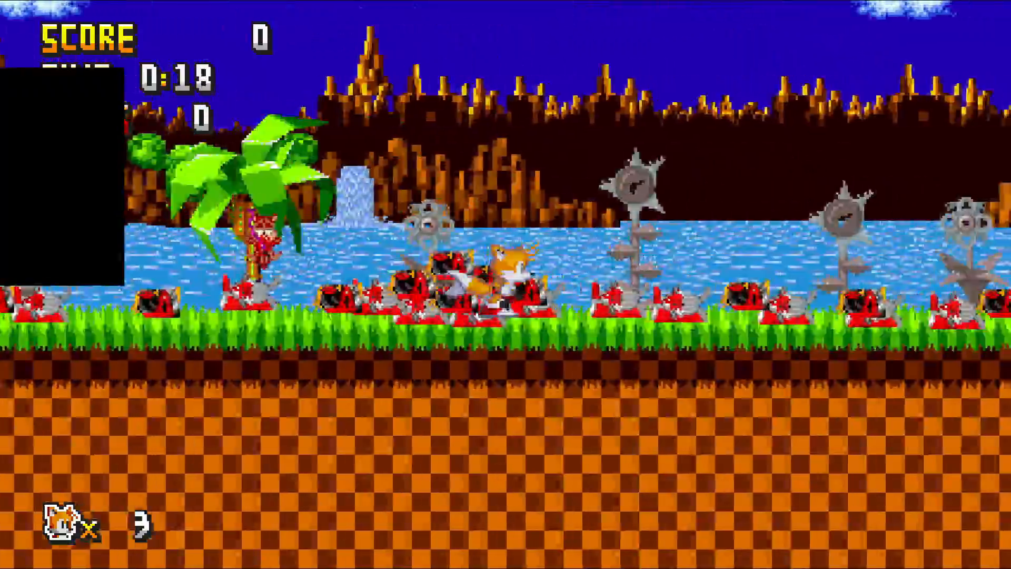
key(Right)
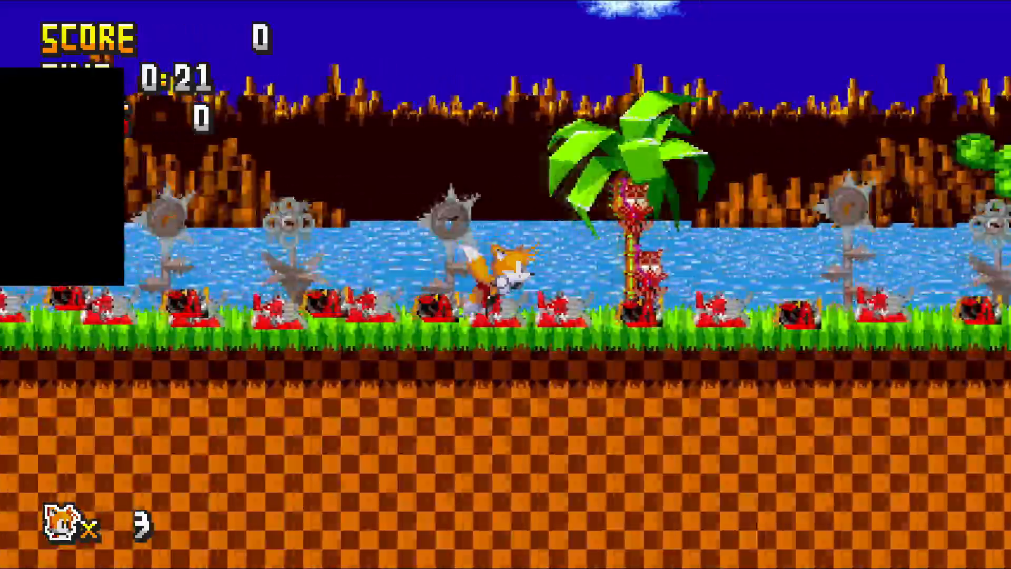
key(Right)
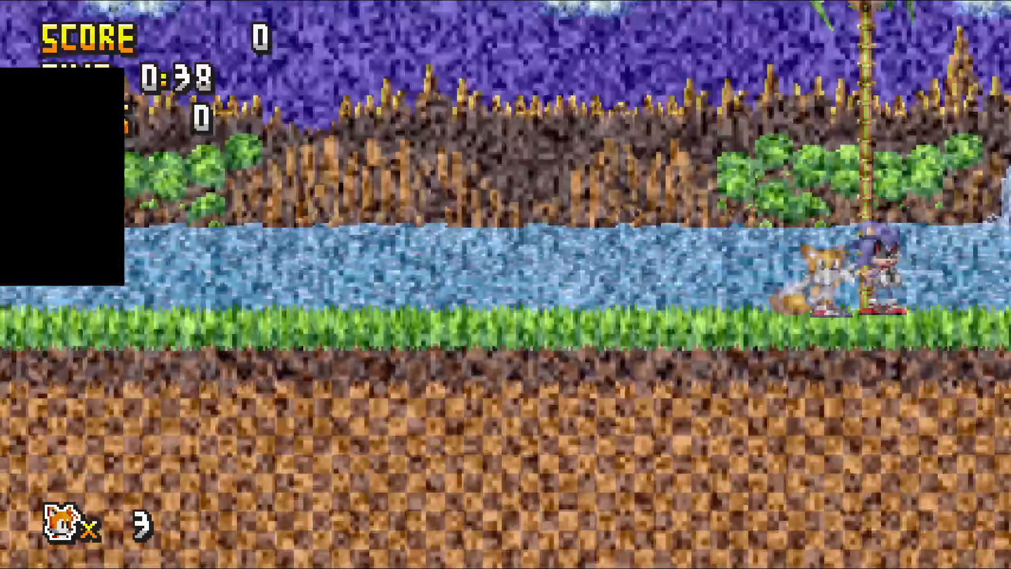
key(alt+F4)
- Examine the Hill Act 1 layout in the frame editor from the Sonic cutscene area back to the start of the level
double_click(52, 148)
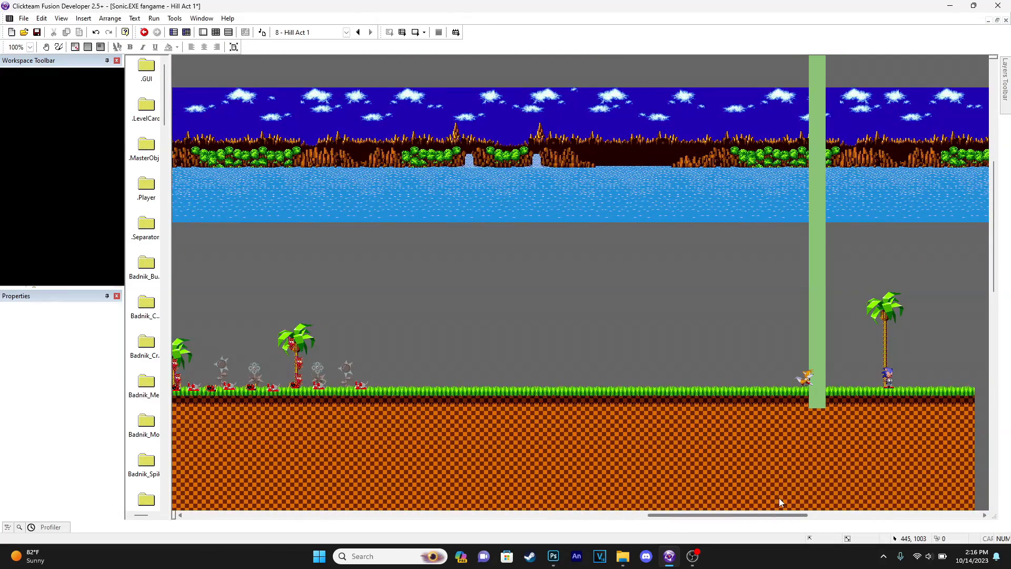
scroll(852, 486, right, 6)
scroll(816, 441, left, 2)
scroll(786, 320, down, 2)
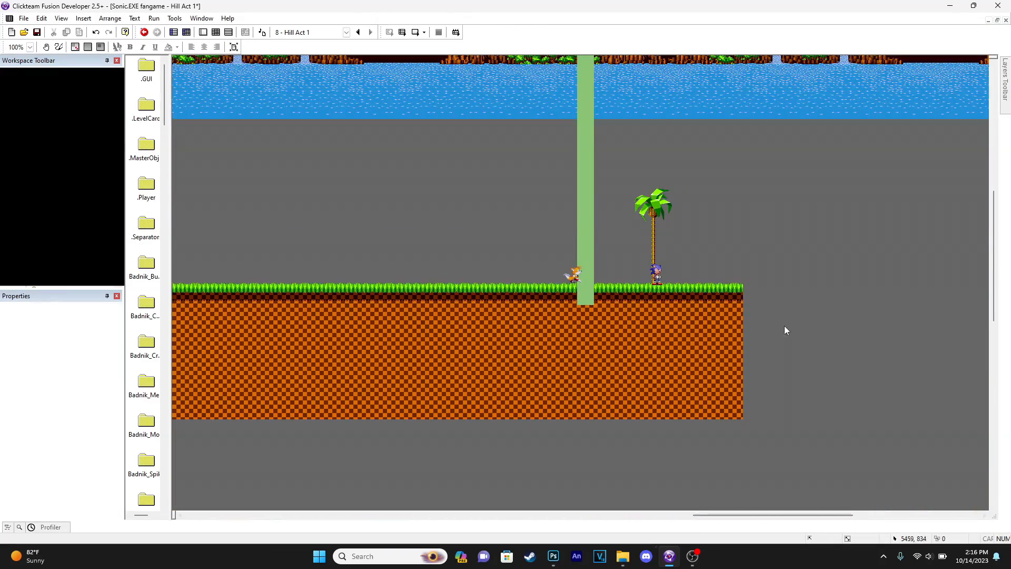
scroll(766, 370, up, 2)
scroll(767, 369, down, 2)
drag(769, 514, 328, 499)
drag(464, 494, 334, 514)
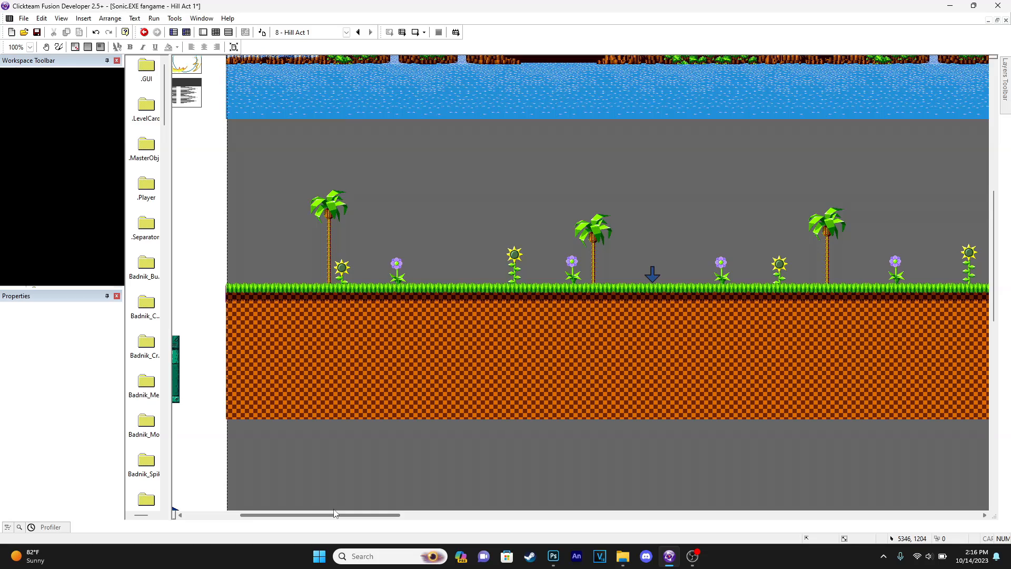